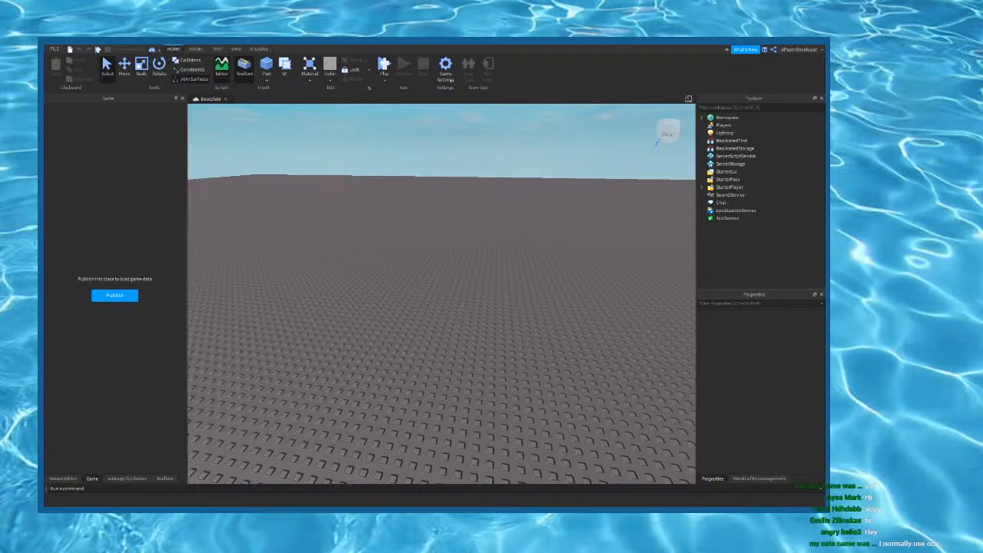
Step: Insert a block part onto the baseplate
left_click(195, 49)
right_click_drag(383, 192, 384, 210)
scroll(384, 211, "down", 5)
scroll(409, 251, "up", 4)
right_click_drag(408, 251, 292, 225)
scroll(350, 255, "up", 4)
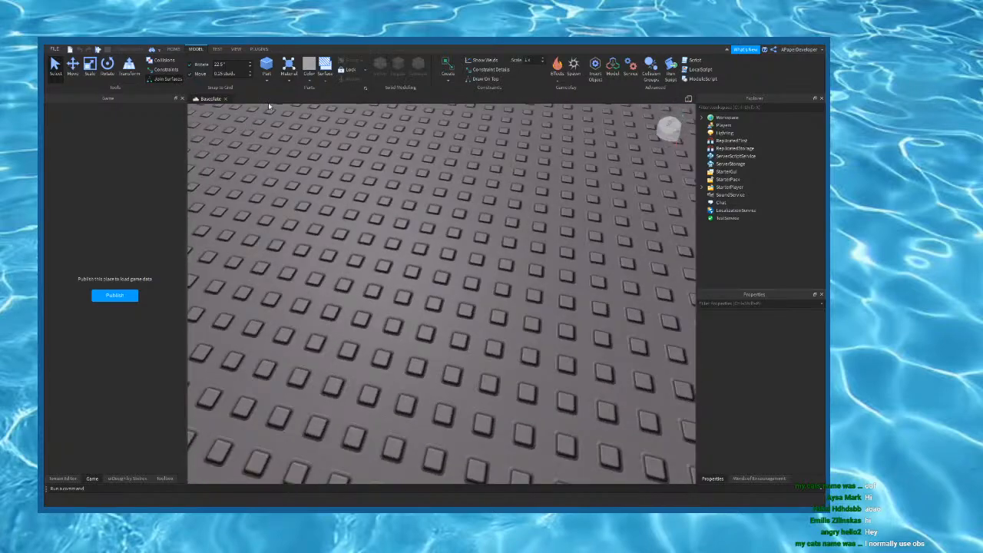
left_click(267, 66)
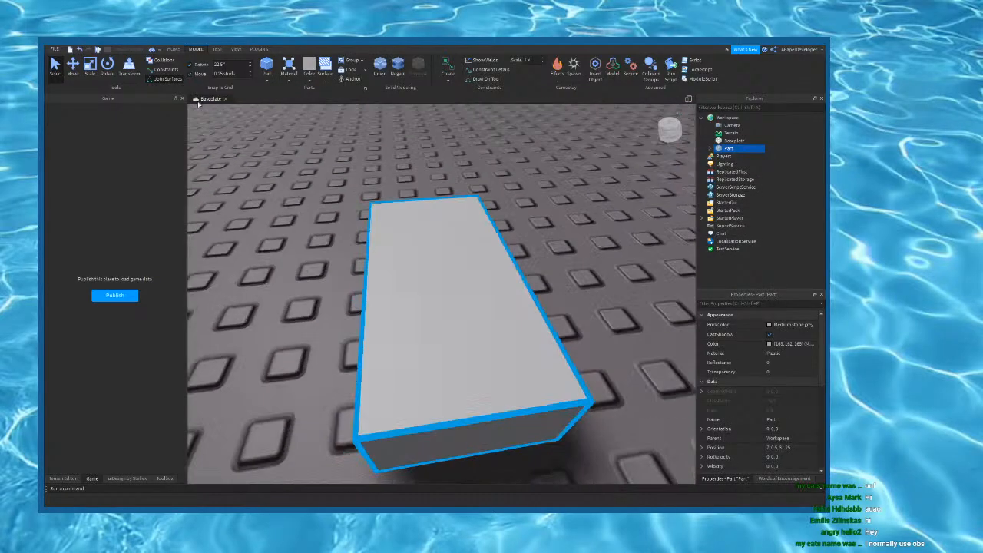
Step: Move the new part a short distance across the baseplate along its X and Z axes
left_click(73, 67)
right_click_drag(410, 264, 528, 276)
left_click(543, 250)
left_click(494, 260)
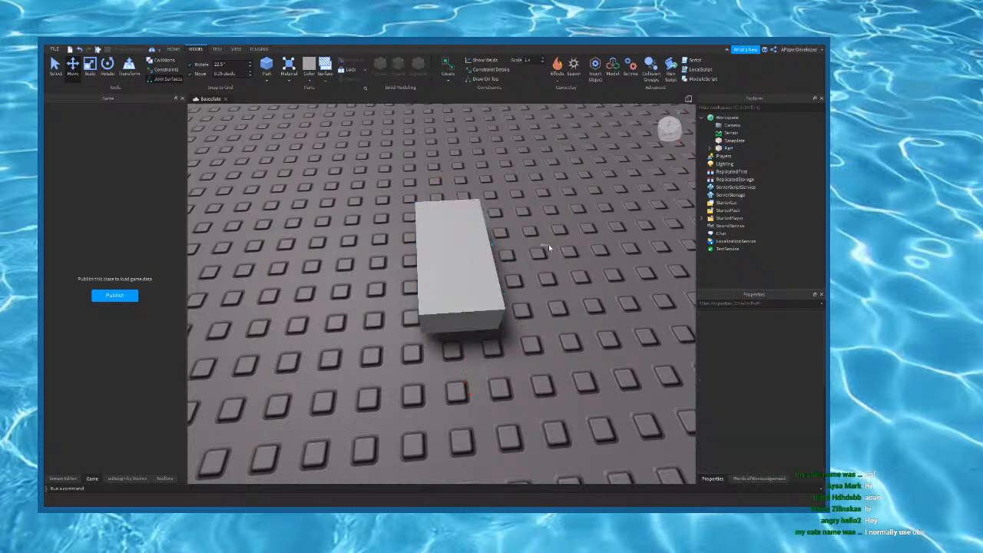
left_click_drag(523, 253, 535, 255)
left_click(471, 354)
left_click(468, 307)
left_click_drag(473, 355, 478, 397)
right_click_drag(479, 396, 462, 363)
left_click_drag(446, 340, 437, 340)
left_click(476, 336)
left_click(379, 307)
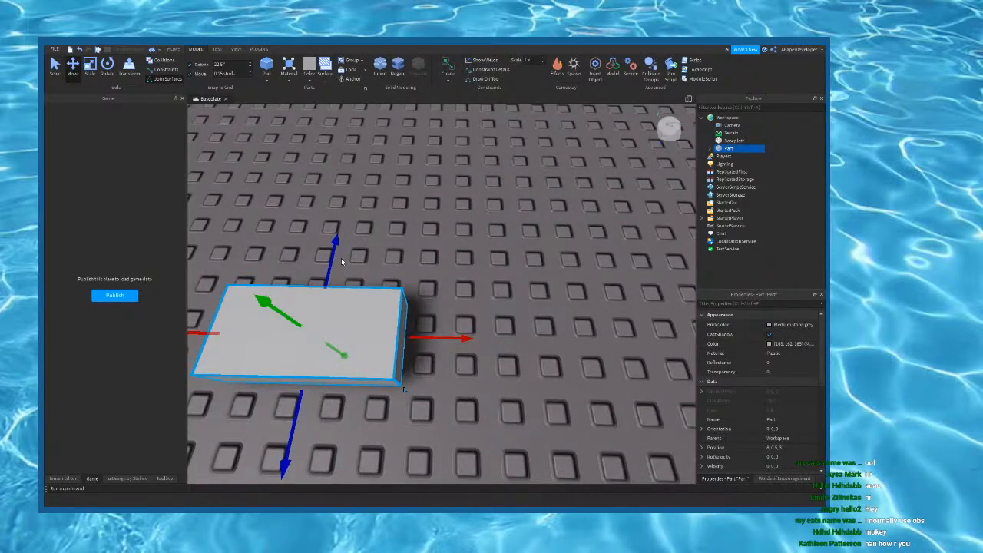
scroll(341, 258, "down", 5)
right_click_drag(377, 278, 377, 278)
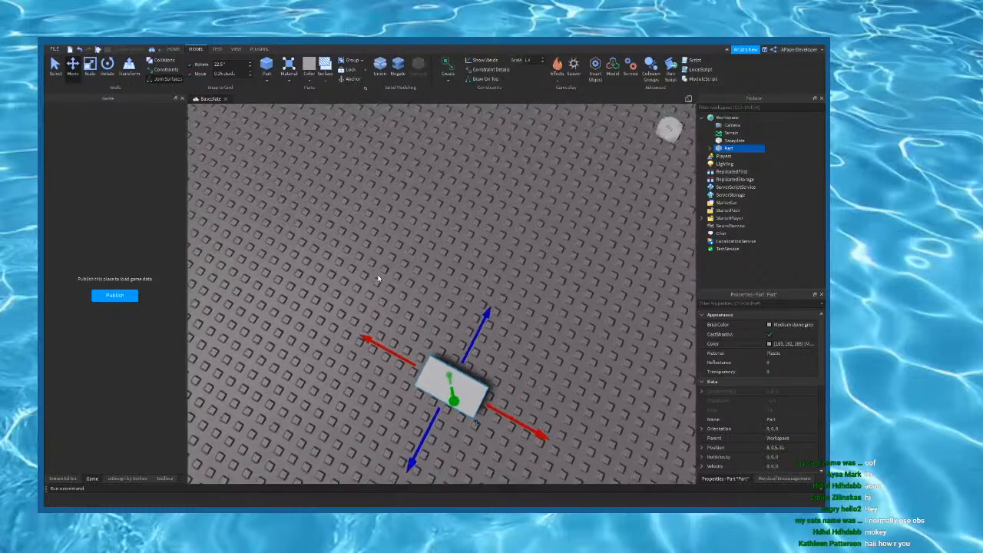
scroll(542, 268, "up", 6)
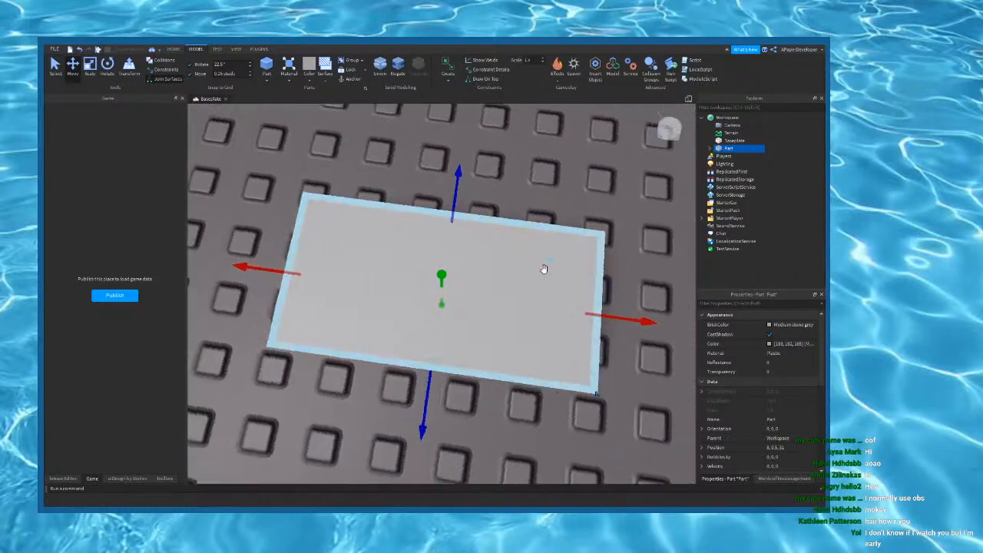
left_click(531, 176)
scroll(531, 175, "down", 5)
right_click_drag(527, 182, 527, 185)
scroll(527, 184, "down", 2)
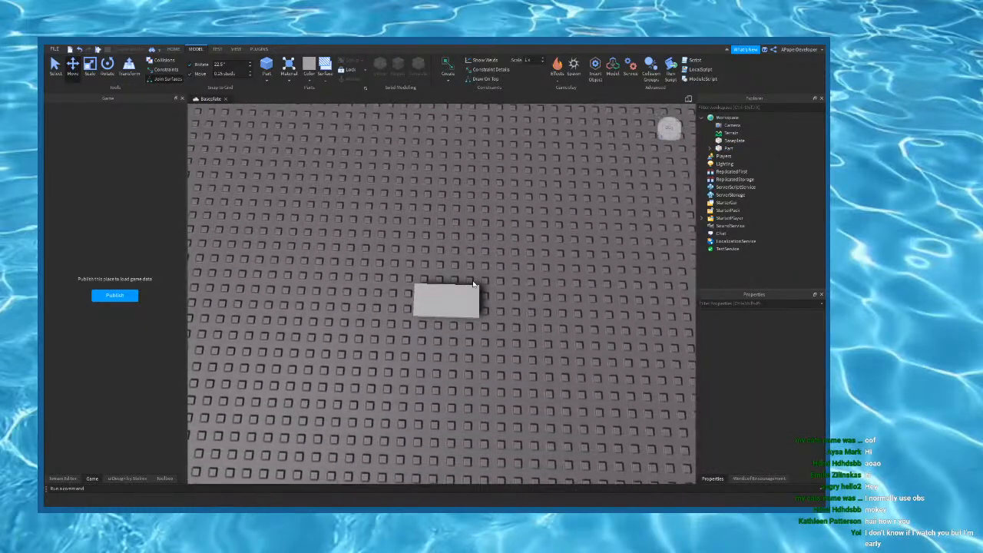
right_click_drag(467, 279, 483, 256)
left_click(469, 299)
key("f")
left_click(663, 261)
scroll(662, 261, "down", 5)
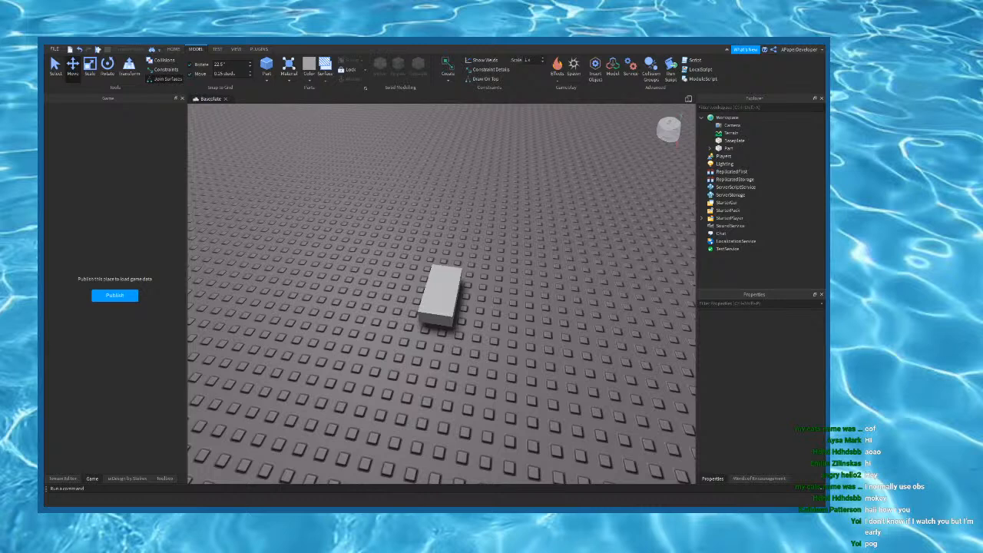
Step: Set the part's material to Wood and its color to Dark orange
left_click(458, 321)
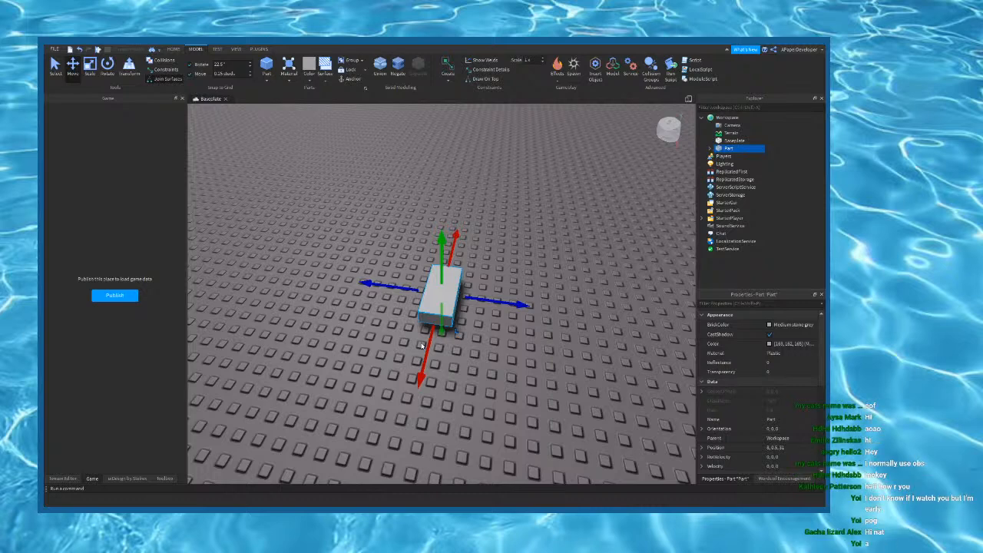
key("f")
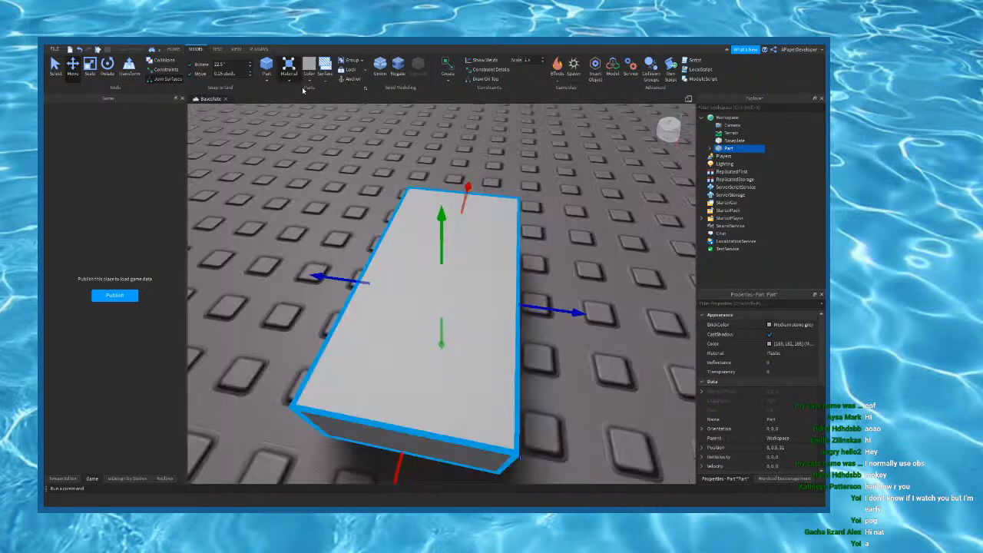
left_click(311, 99)
left_click(341, 80)
left_click(309, 80)
left_click(418, 199)
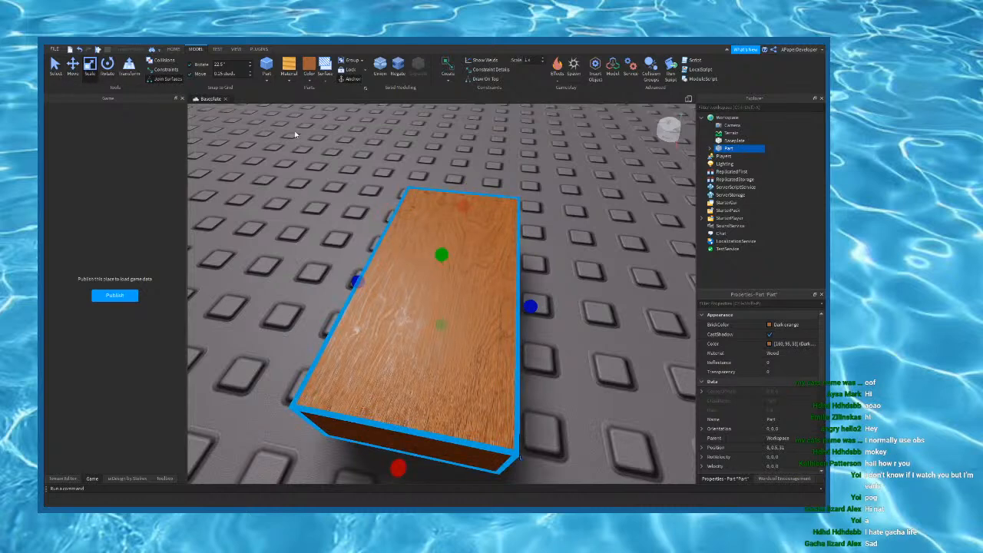
Step: Scale the part wider along its Z axis into a roughly square slab
right_click_drag(316, 127, 530, 305)
scroll(538, 299, "down", 3)
left_click_drag(532, 293, 424, 301)
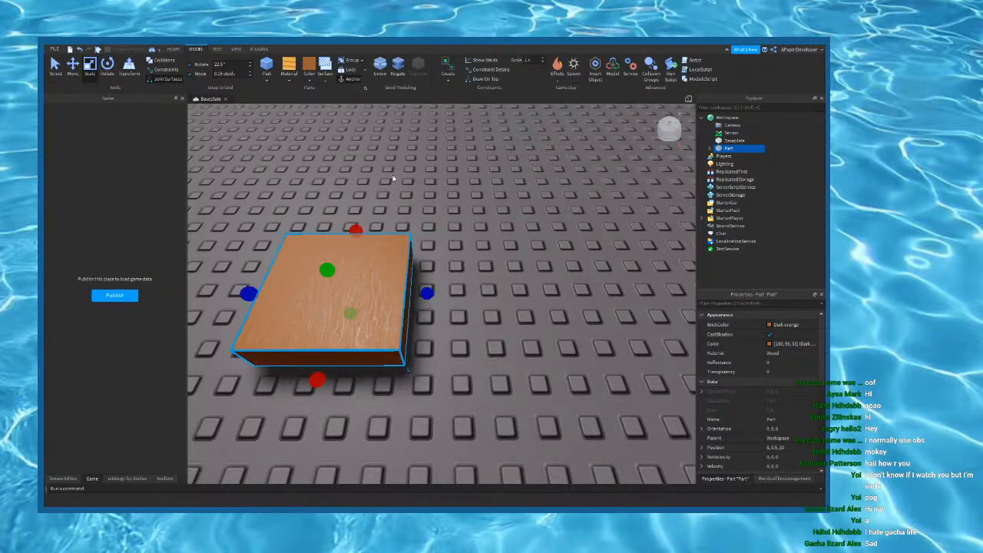
right_click_drag(365, 312, 365, 316)
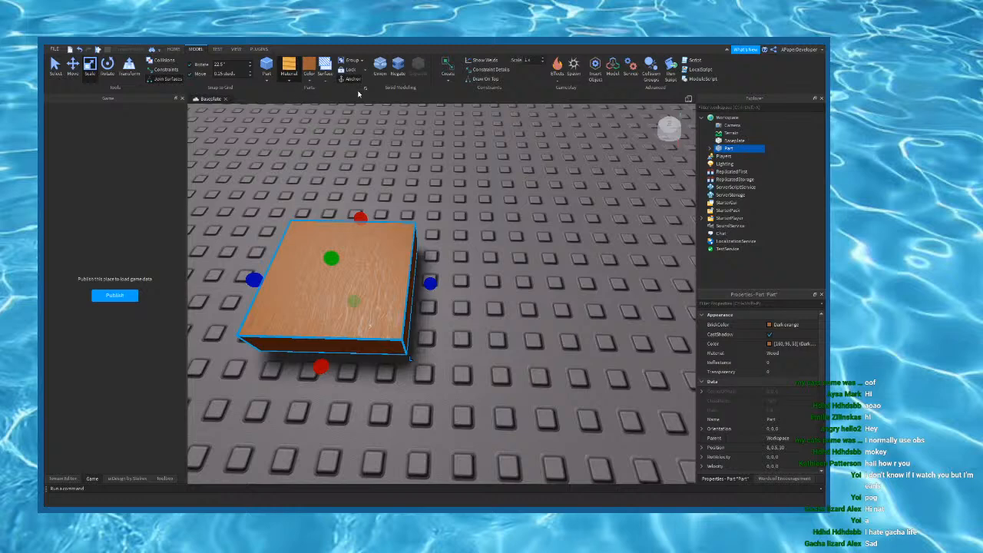
Step: Set the slab's material to Concrete and its color to Fossil
left_click(301, 129)
left_click(310, 78)
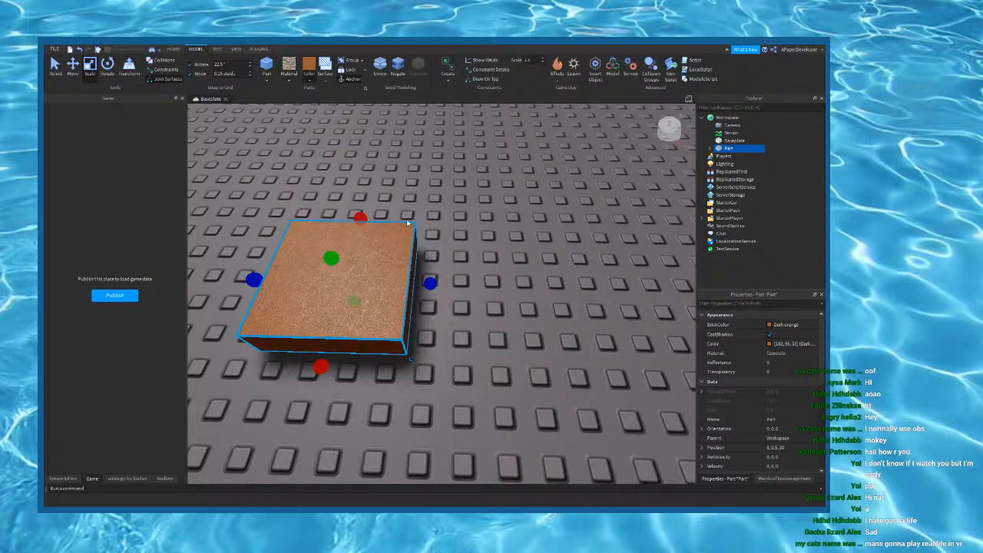
left_click(400, 221)
right_click_drag(428, 246, 431, 253)
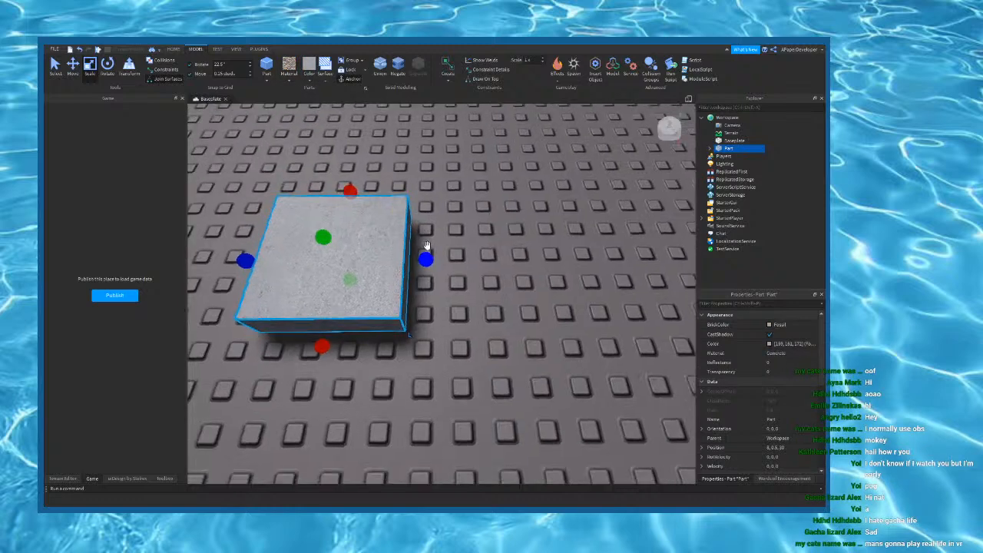
Step: Lengthen the concrete slab to 14 studs along its Z axis and check its Size property
scroll(429, 262, "down", 5)
scroll(447, 298, "up", 3)
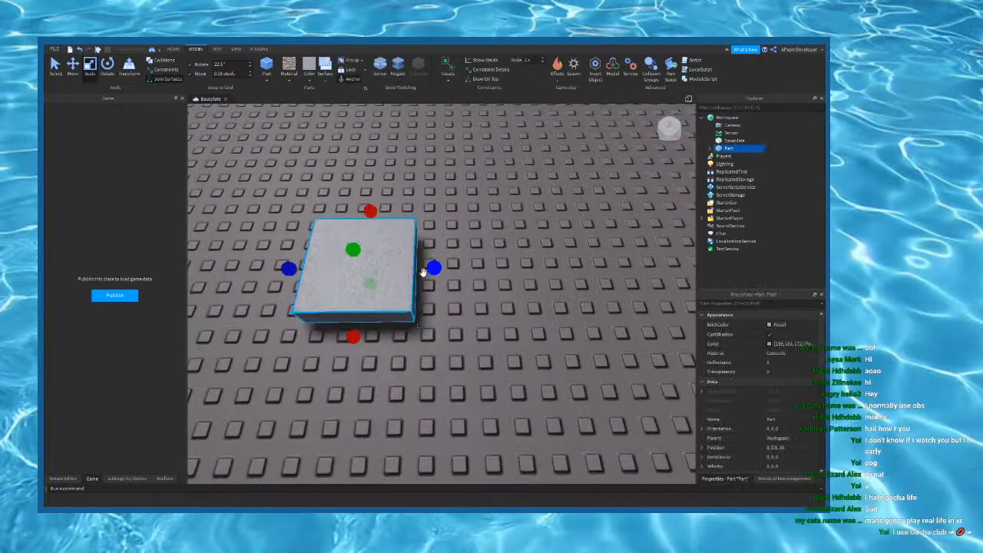
left_click_drag(432, 269, 455, 272)
key("d")
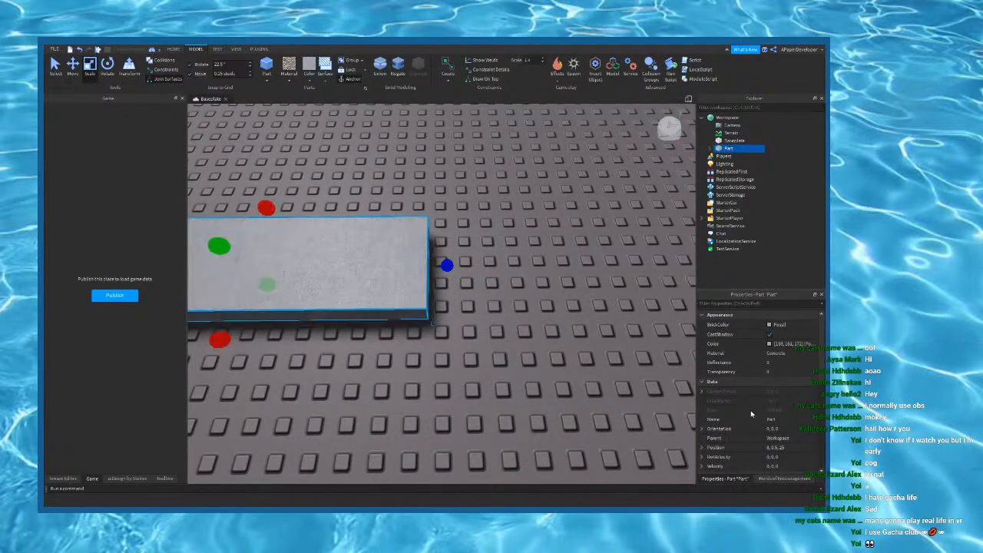
key("f")
scroll(766, 415, "down", 5)
scroll(766, 415, "down", 2)
scroll(671, 362, "down", 6)
scroll(671, 361, "up", 1)
scroll(529, 355, "up", 7)
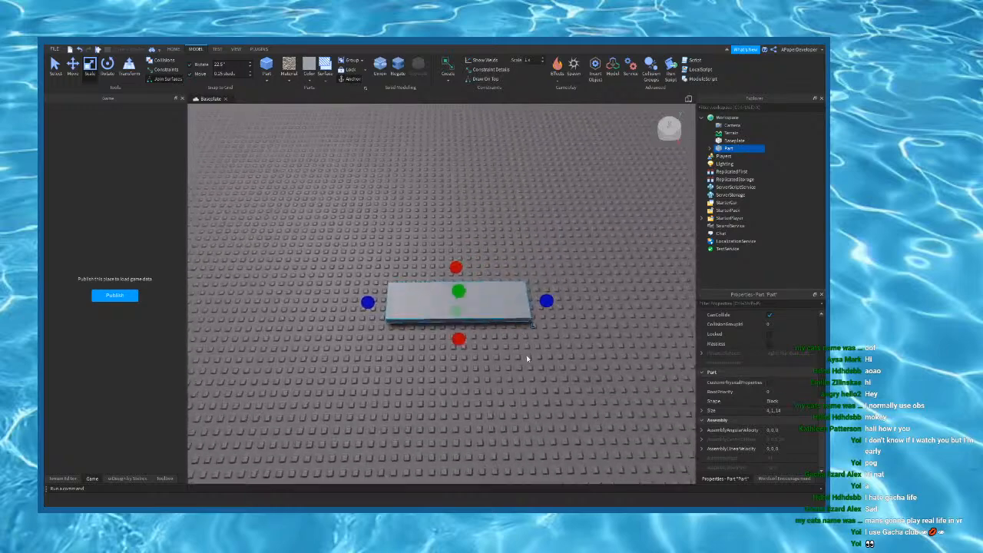
Step: Extend the concrete slab further along its Z axis into a long strip
scroll(484, 281, "up", 3)
left_click_drag(445, 314, 497, 313)
key("d")
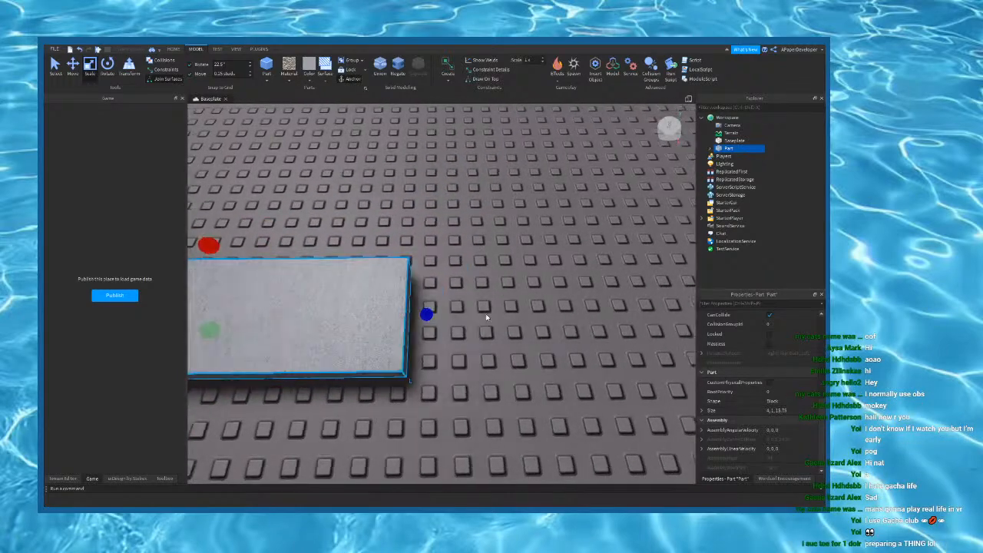
scroll(430, 311, "up", 2)
left_click_drag(375, 313, 597, 312)
left_click(507, 213)
right_click_drag(507, 213, 461, 197)
left_click(461, 196)
left_click_drag(472, 215, 475, 223)
scroll(788, 381, "down", 6)
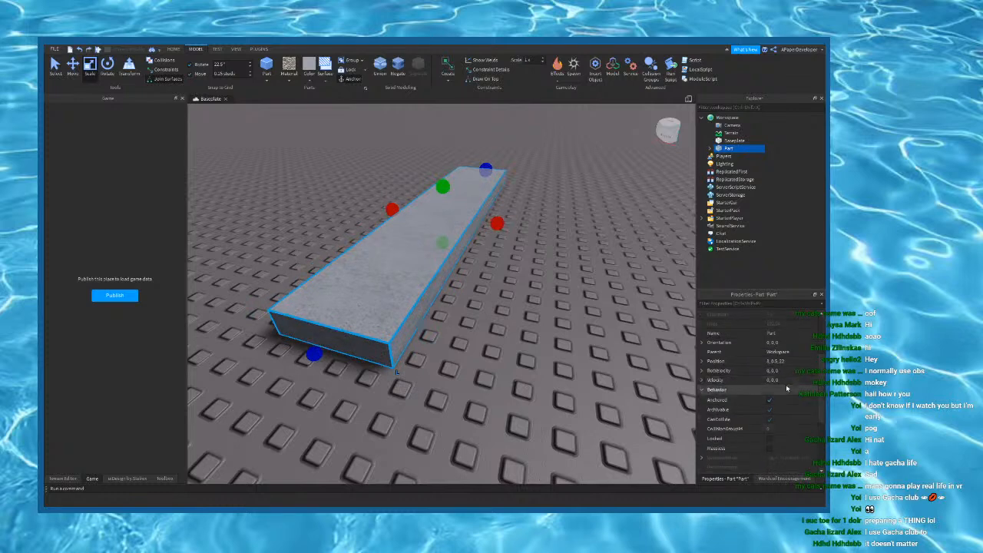
Step: Widen the long concrete strip along its X axis into a large rectangular floor
right_click_drag(640, 353, 614, 345)
left_click_drag(456, 235, 604, 278)
key("d")
key("a")
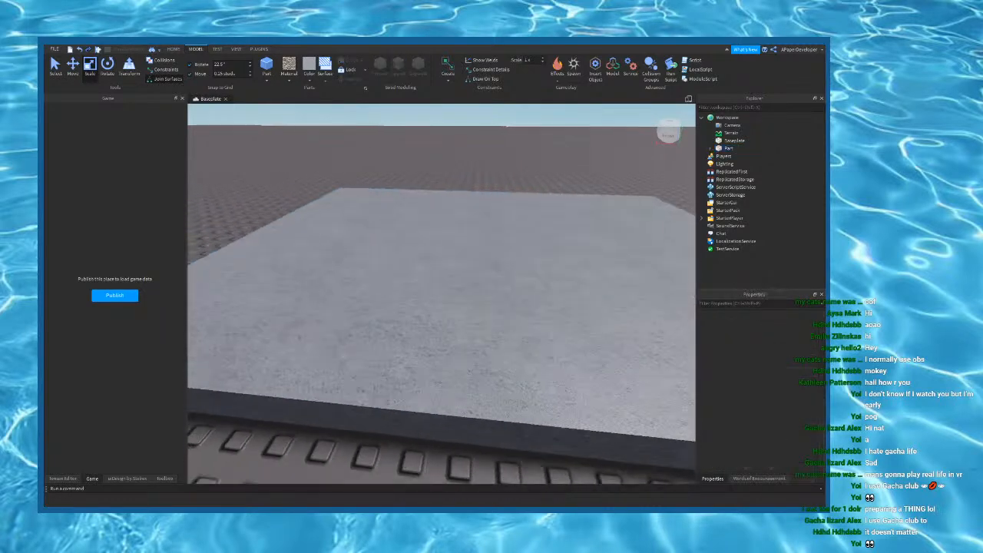
key("e")
Step: Insert a character rig with the Rig Builder plugin and focus the view on the dummy
left_click(259, 49)
right_click_drag(374, 184, 374, 206)
left_click(588, 70)
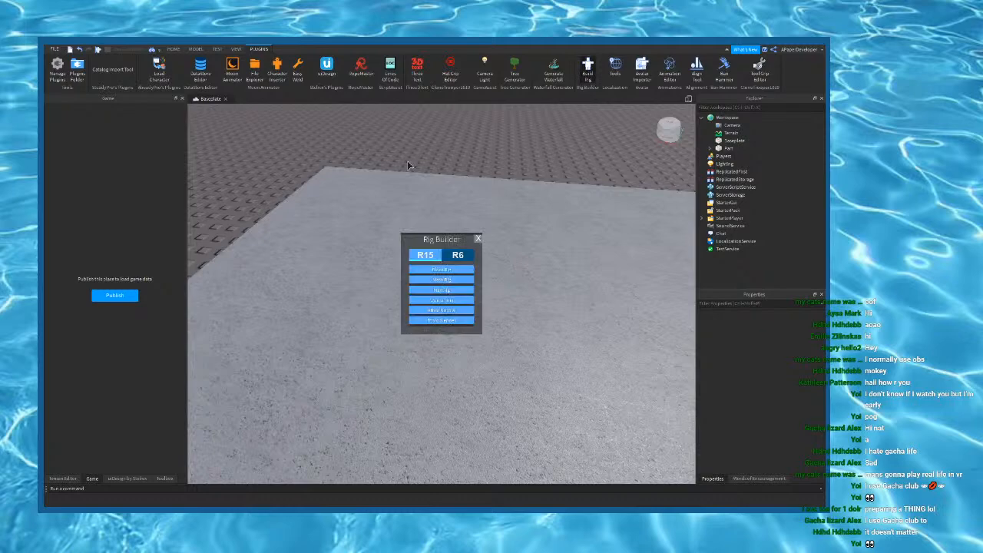
left_click(440, 281)
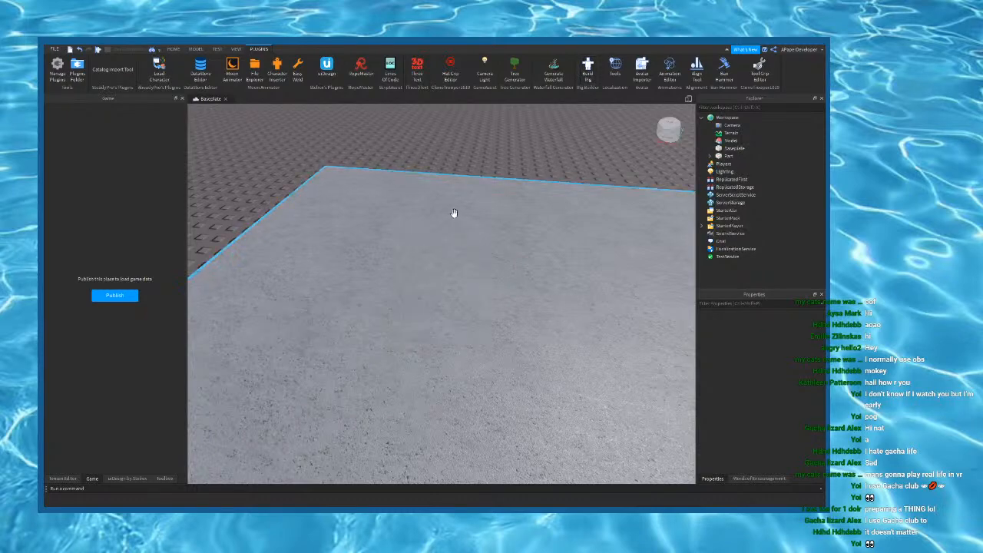
right_click_drag(454, 214, 452, 192)
left_click(740, 143)
key("f")
scroll(421, 217, "down", 4)
right_click_drag(476, 225, 404, 217)
Step: Raise the dummy with the Move tool and shift it across toward the concrete floor
left_click(217, 49)
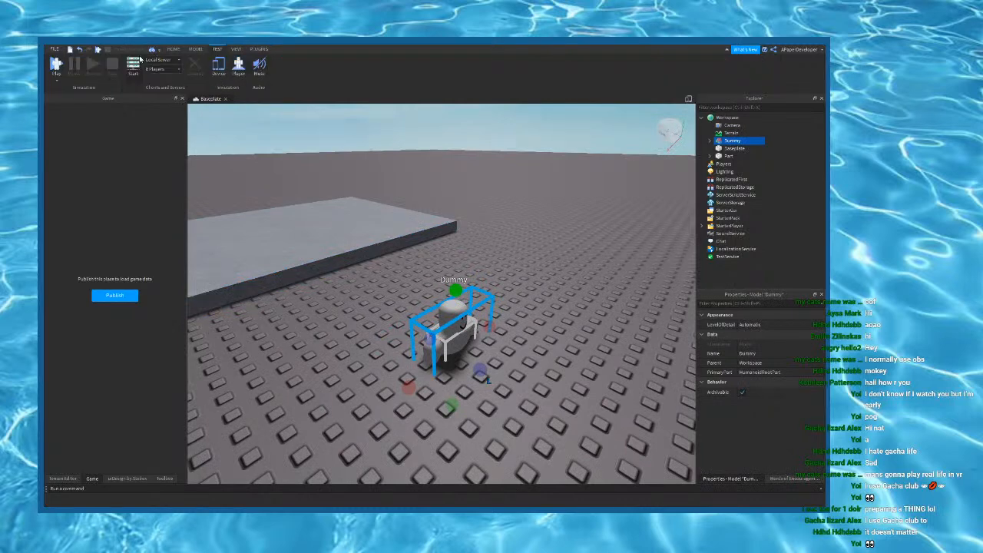
left_click(196, 49)
left_click(73, 65)
left_click_drag(455, 287, 464, 206)
left_click_drag(493, 313, 395, 220)
key("a")
key("e")
left_click_drag(362, 172, 358, 149)
left_click_drag(436, 218, 507, 225)
scroll(410, 228, "up", 1)
right_click_drag(408, 228, 507, 225)
left_click_drag(507, 226, 450, 283)
scroll(450, 283, "down", 2)
Step: Duplicate the concrete floor and scale the copy down to a narrow strip along one edge
left_click(458, 295)
right_click_drag(456, 292, 455, 290)
key("ctrl+d")
left_click(90, 68)
right_click_drag(555, 218, 555, 218)
key("d")
key("a")
left_click_drag(584, 216, 476, 271)
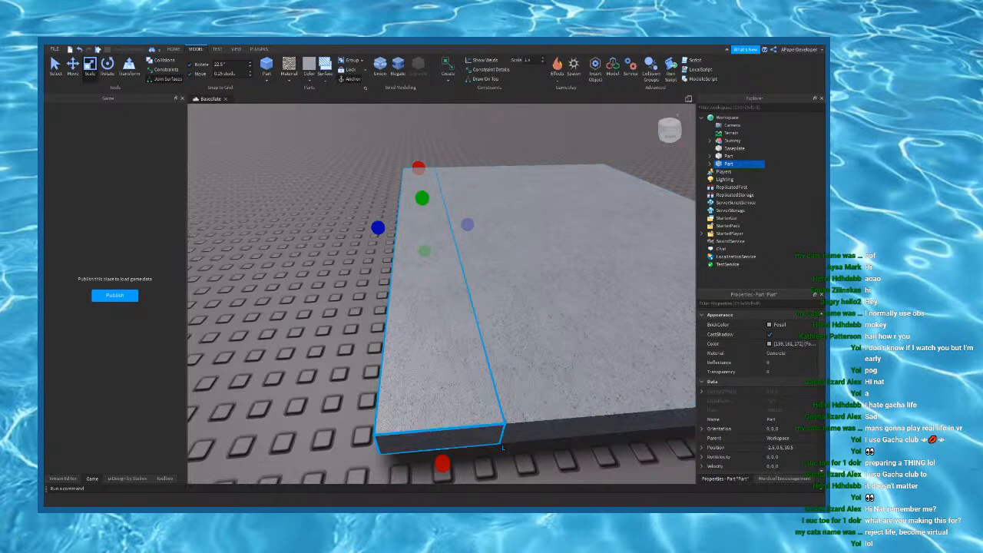
Step: Shorten the duplicated strip to a 3 by 3 stud block in the floor's corner
right_click_drag(404, 287, 436, 407)
left_click_drag(439, 407, 391, 387)
scroll(814, 382, "down", 5)
right_click_drag(562, 336, 499, 323)
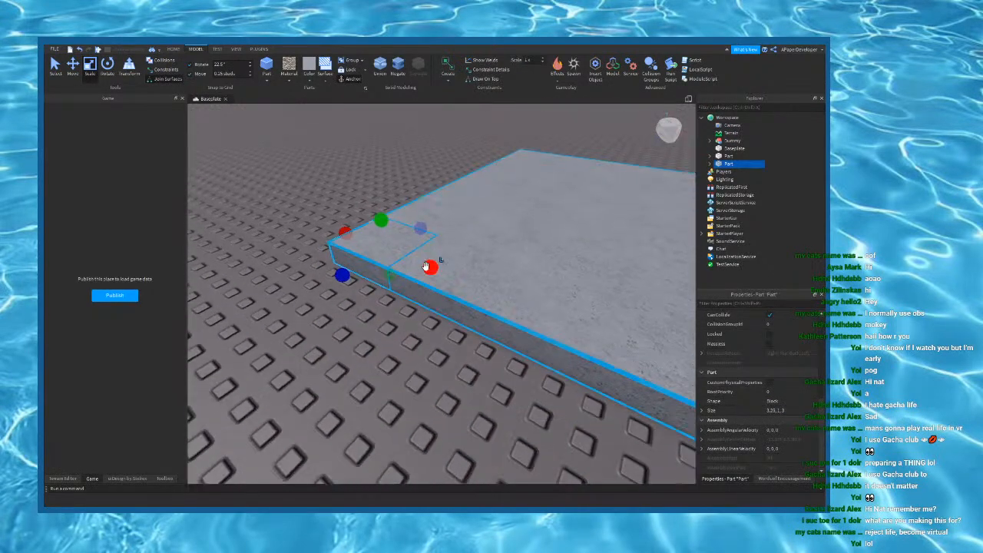
left_click_drag(424, 269, 423, 268)
key("w")
key("e")
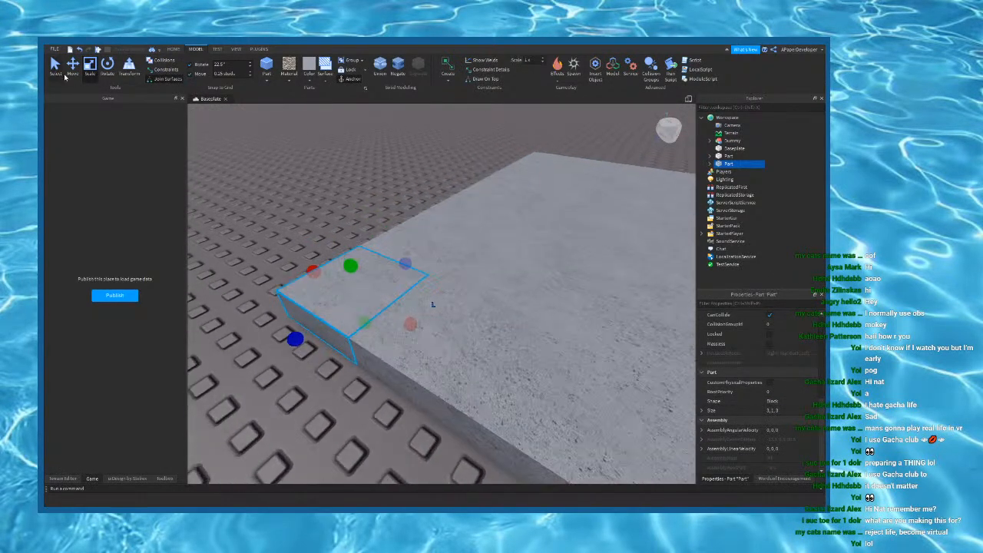
Step: Thin the corner block to 0.25 studs high and position it on top of the floor, slightly inset from the corner edges
left_click_drag(367, 340, 351, 266)
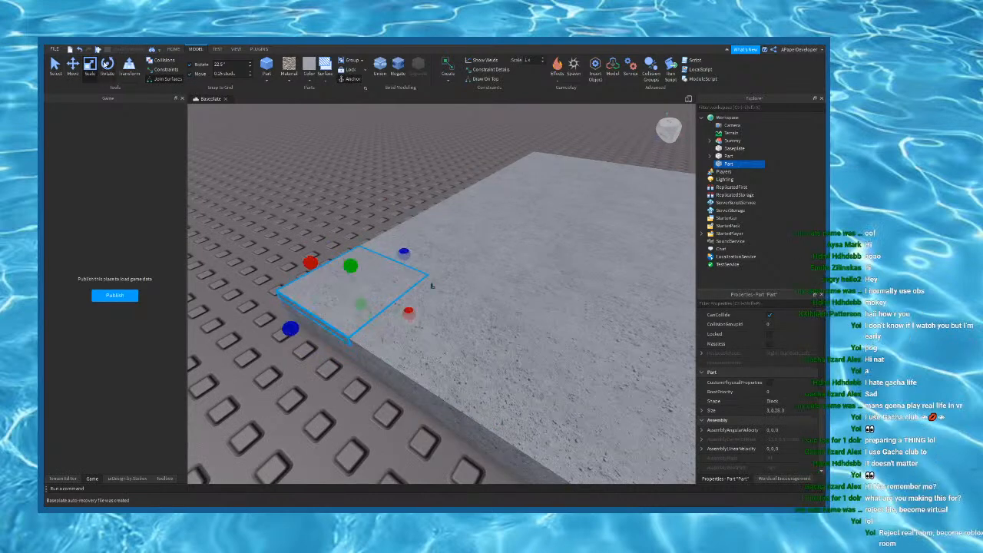
left_click(73, 67)
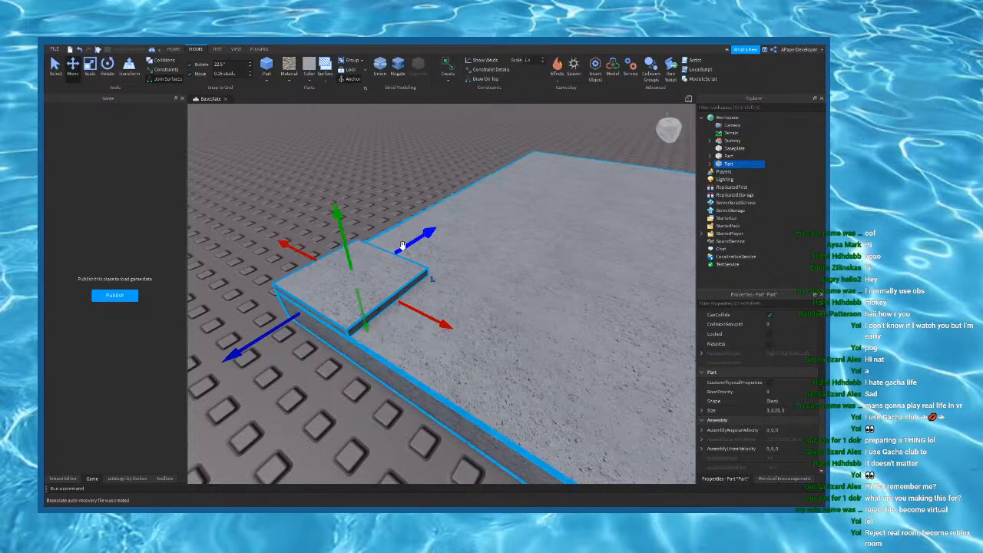
left_click_drag(407, 243, 408, 243)
left_click_drag(413, 299, 418, 302)
right_click_drag(346, 200, 346, 230)
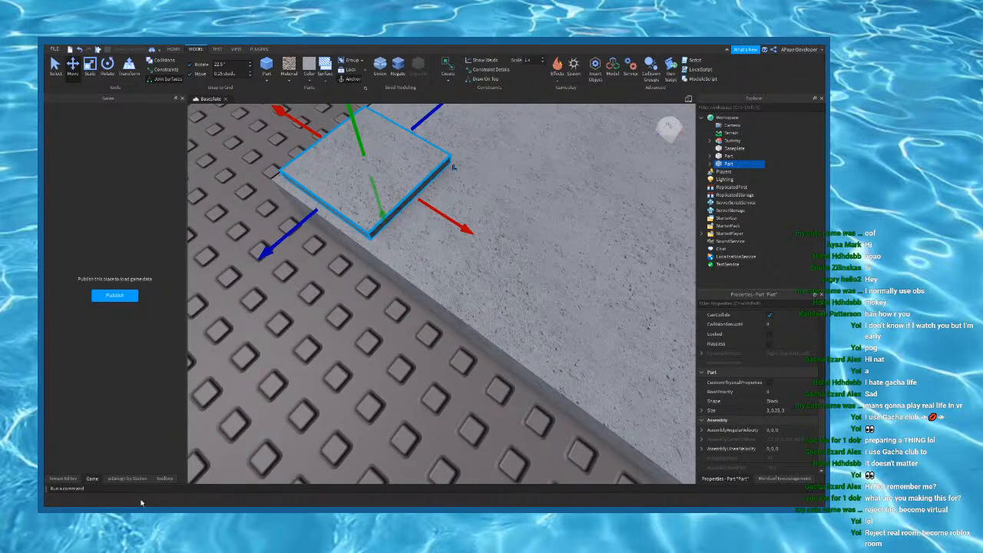
right_click_drag(306, 431, 306, 411)
left_click(306, 431)
Step: Open the Toolbox and search its models for "shelly"
left_click(165, 479)
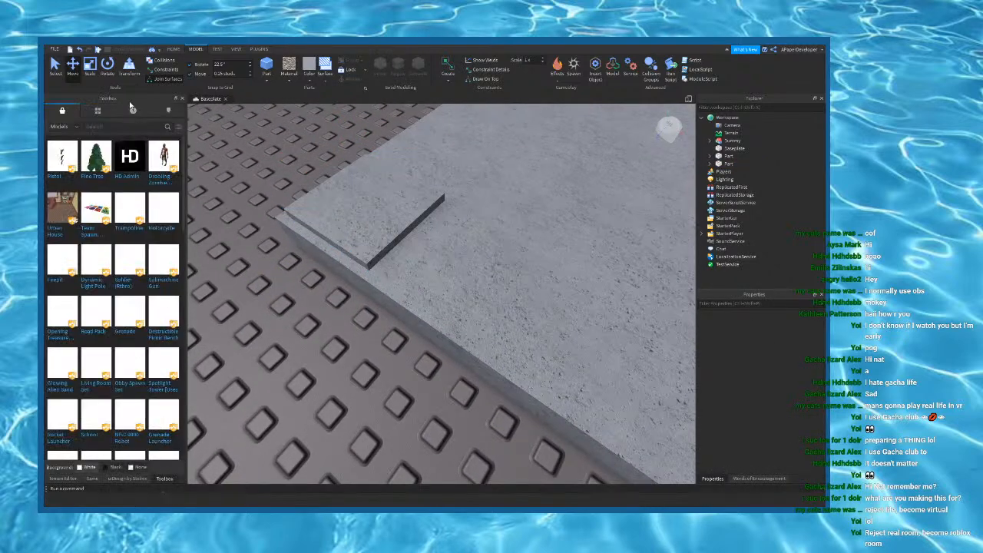
left_click(292, 197)
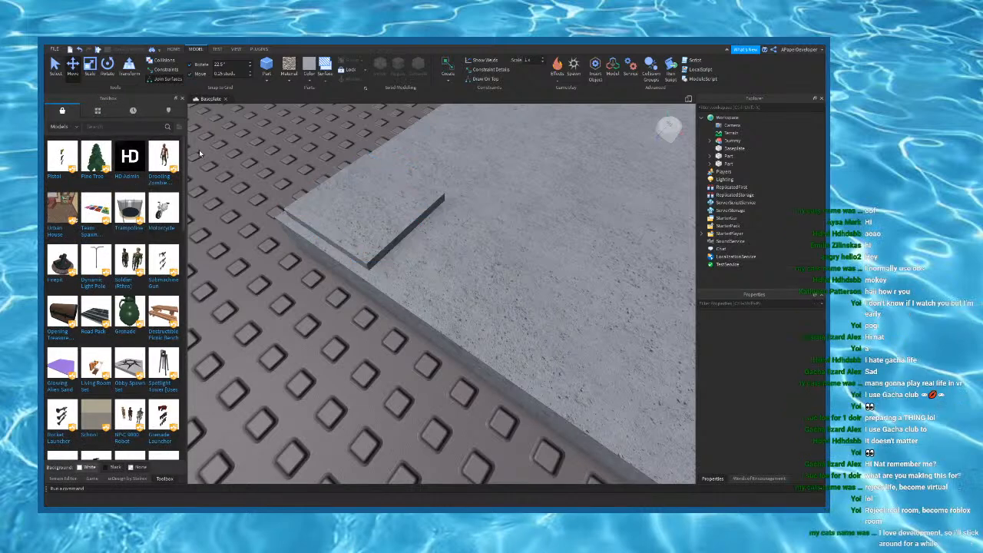
left_click(107, 124)
type("shelly")
key("Return")
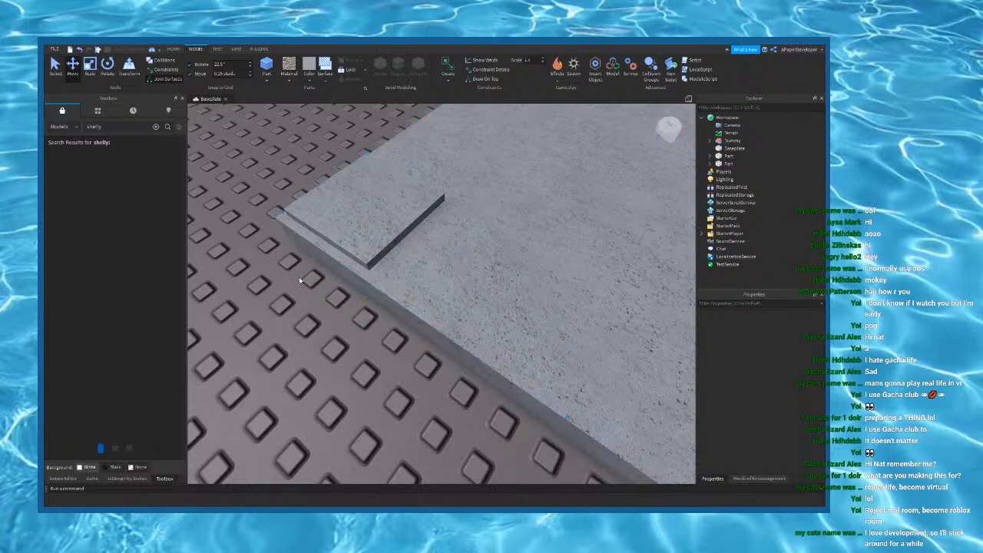
right_click_drag(300, 281, 261, 290)
key("w")
key("s")
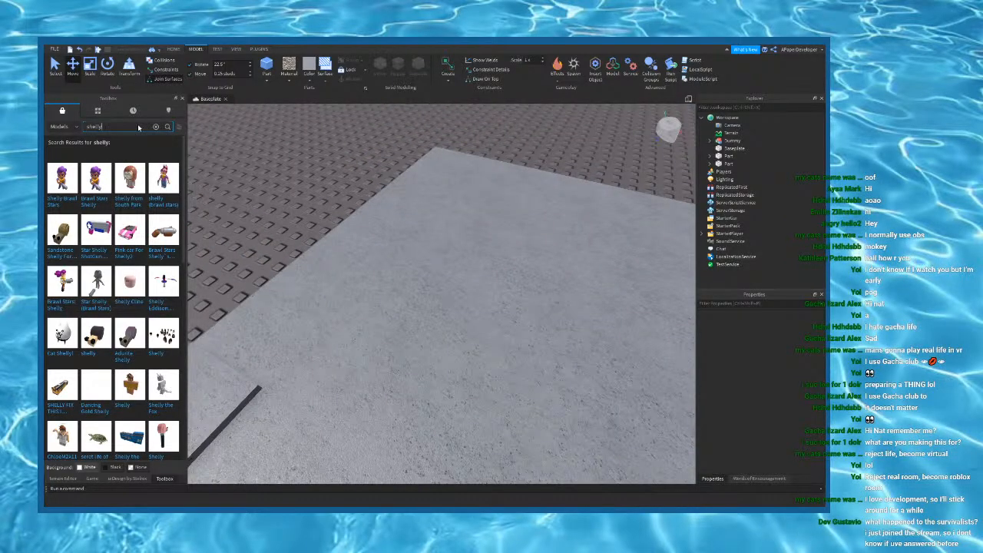
Step: Refine the Toolbox model search to "booga booga shelly"
left_click(139, 128)
type("booga booga shelly")
key("Return")
right_click_drag(342, 224, 264, 214)
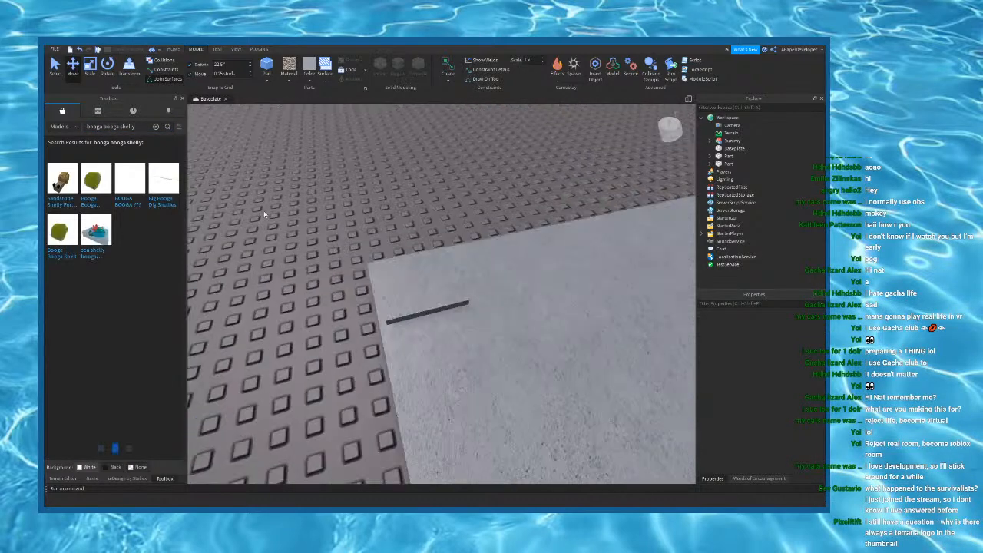
Step: Insert the Pink Diamond Shelly model onto the concrete floor and return the Toolbox to its general model listing
key("d")
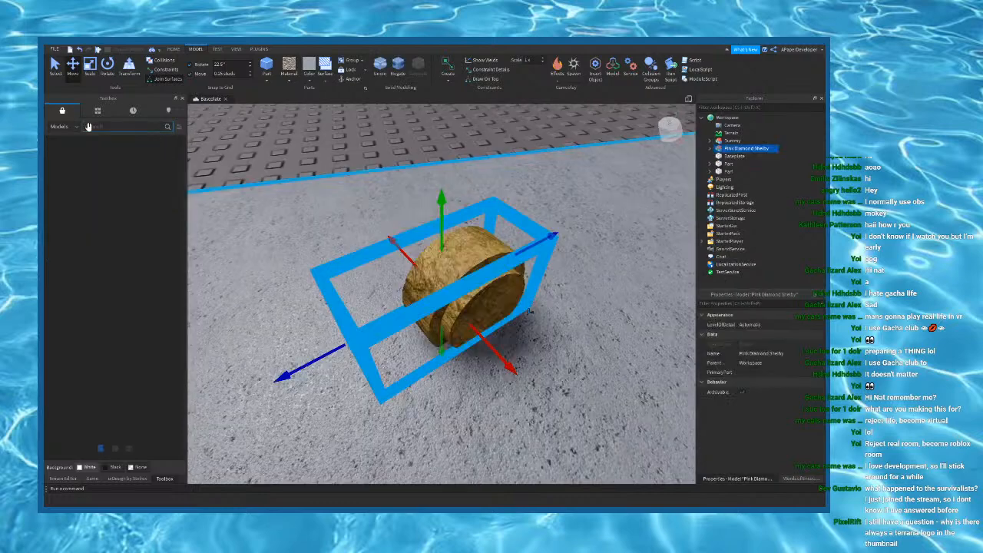
left_click(68, 128)
left_click(69, 139)
left_click(390, 159)
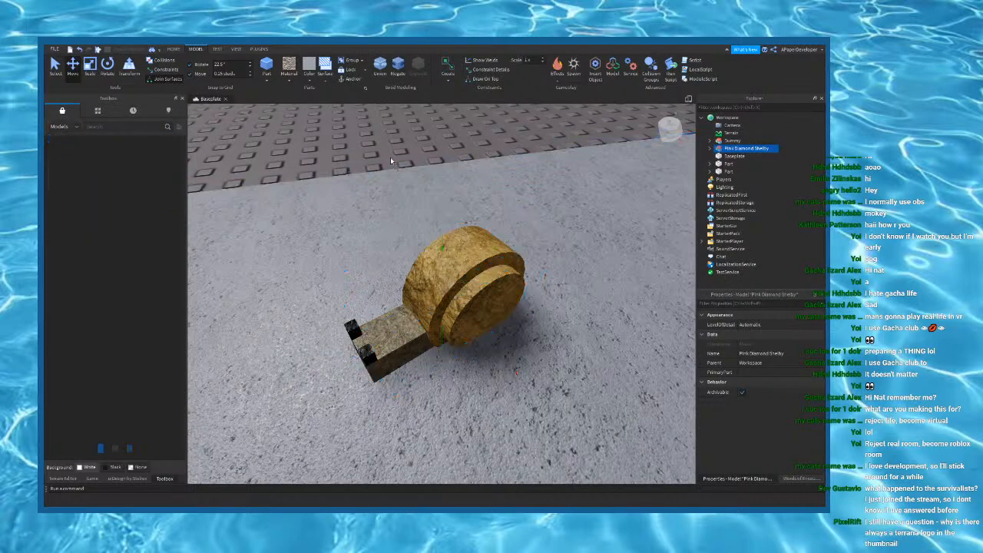
Step: Scale the shelly model up so it is noticeably larger on the concrete floor
scroll(430, 238, "down", 5)
left_click(447, 284)
key("w")
right_click_drag(431, 266, 424, 261)
key("a")
key("w")
left_click(92, 69)
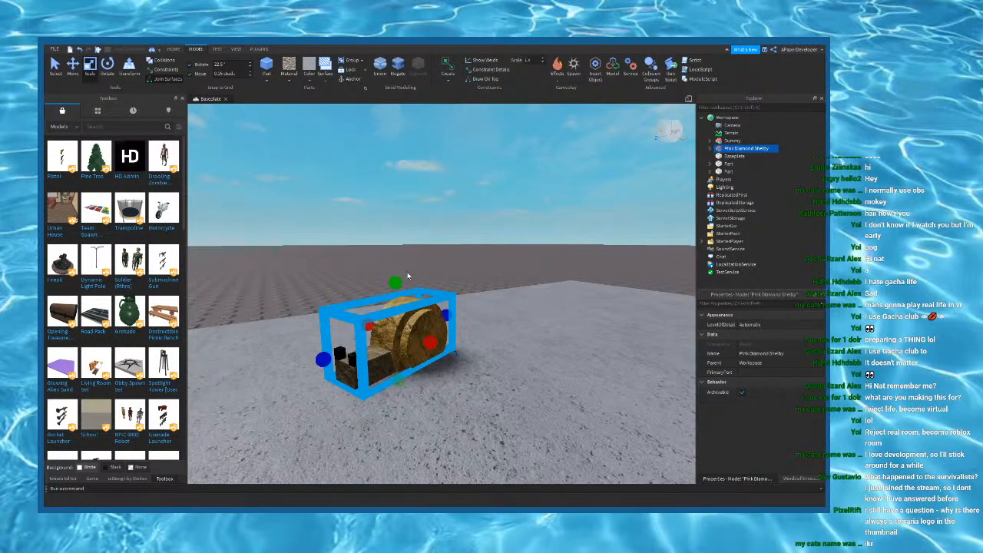
left_click_drag(396, 281, 398, 252)
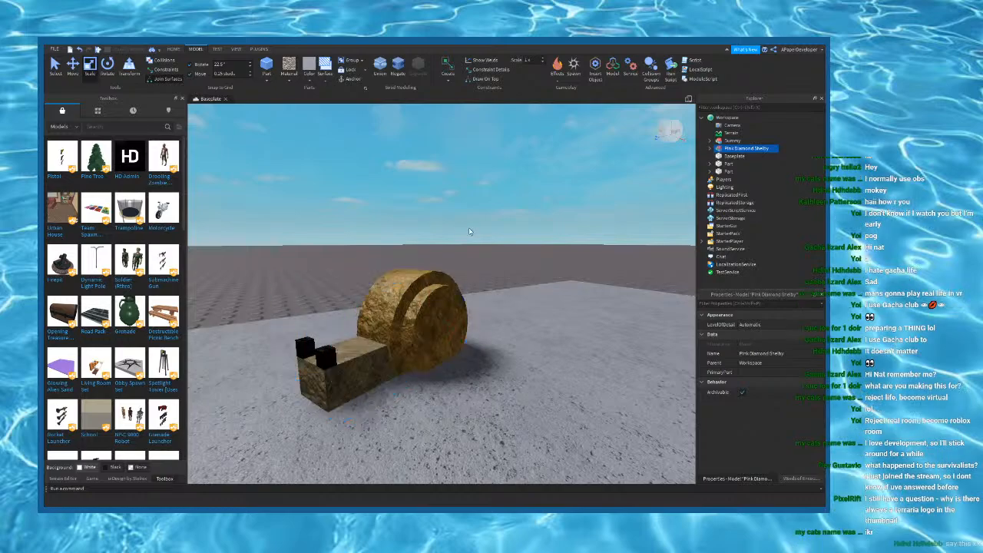
left_click(468, 228)
Step: Inspect the thin corner tile and check its size in its properties
right_click_drag(469, 228, 468, 230)
scroll(468, 231, "down", 10)
scroll(438, 268, "up", 12)
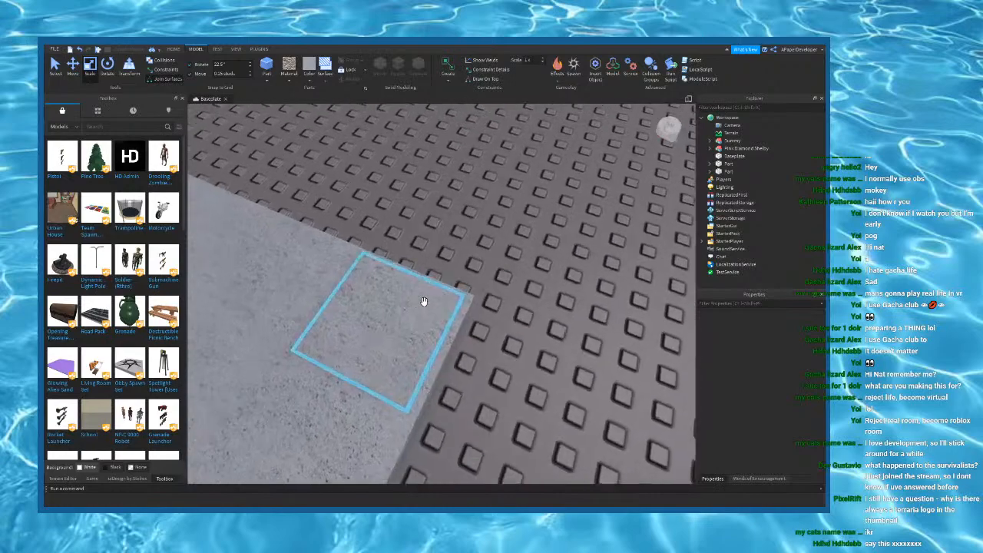
scroll(424, 301, "down", 3)
left_click(423, 303)
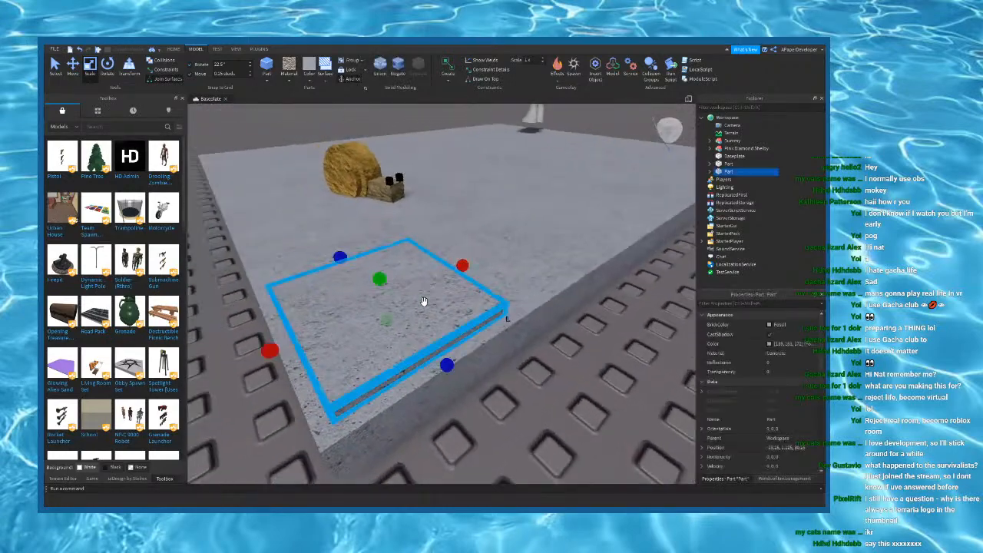
scroll(442, 217, "up", 4)
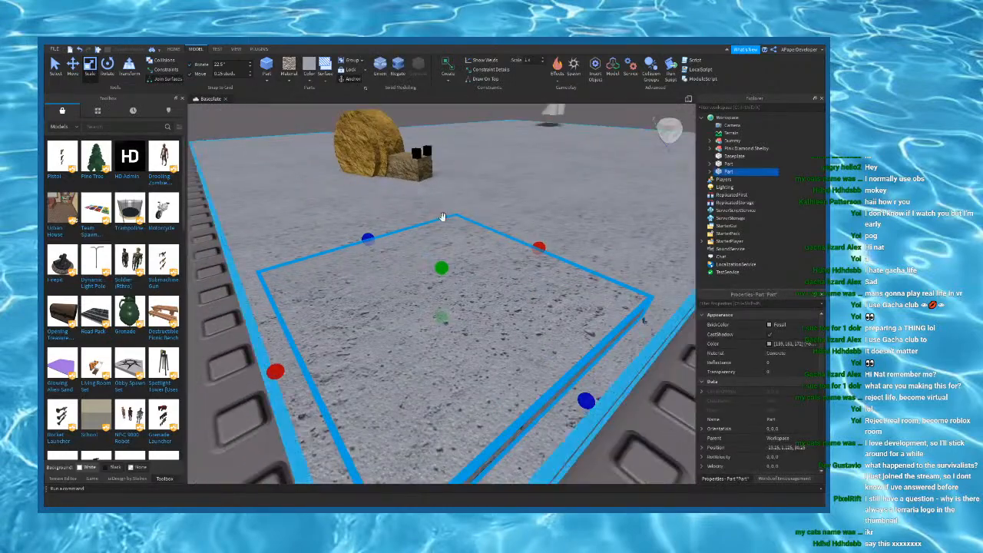
right_click_drag(442, 217, 444, 219)
left_click(443, 220)
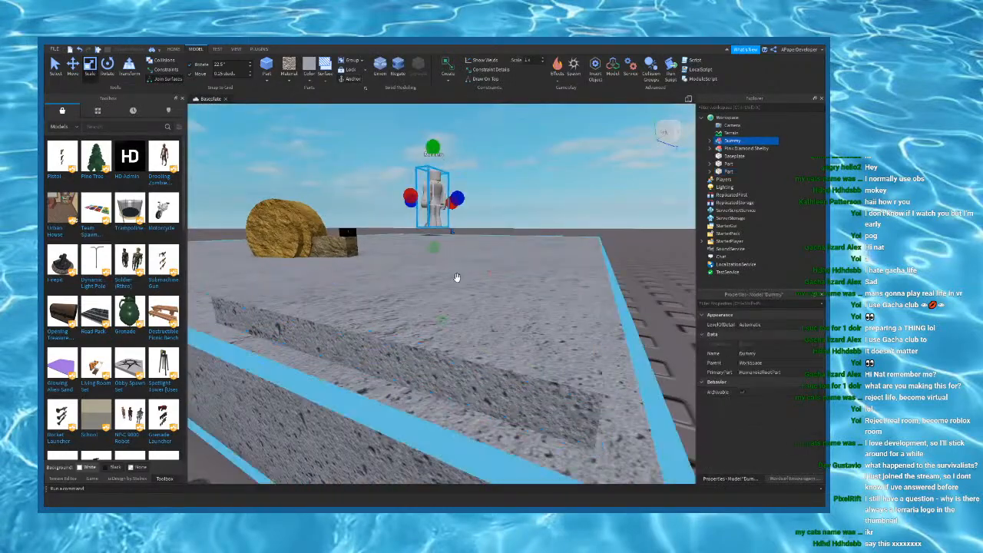
left_click(459, 331)
right_click_drag(459, 331, 458, 333)
scroll(458, 331, "down", 5)
scroll(227, 130, "up", 2)
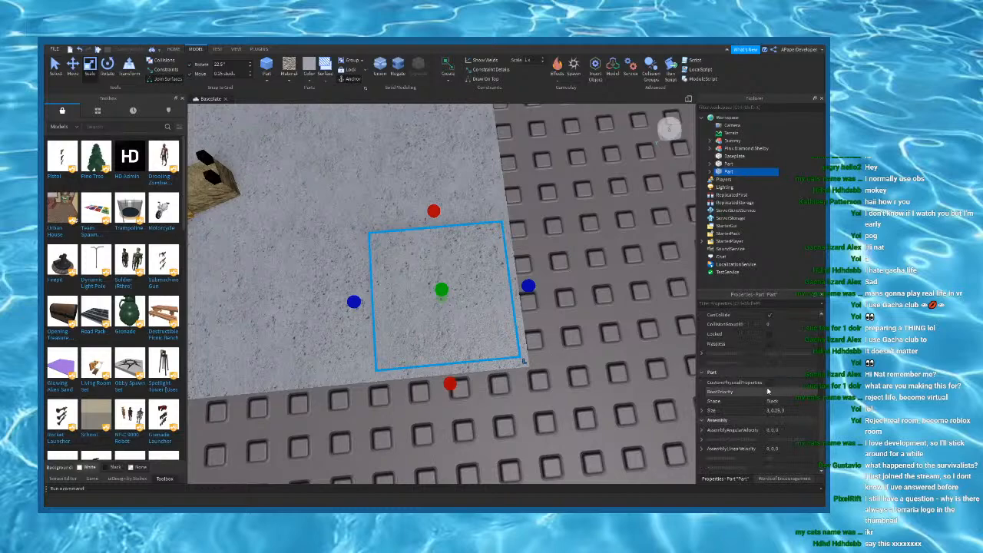
Step: Examine the corner tile's spacing from the floor's edges from several angles
right_click_drag(533, 283, 535, 274)
left_click(332, 215)
right_click_drag(375, 251, 408, 267)
right_click_drag(341, 241, 402, 241)
left_click(360, 218)
left_click(360, 218)
key("d")
key("w")
right_click_drag(468, 290, 467, 313)
left_click(454, 270)
left_click(304, 399)
right_click_drag(347, 353, 349, 348)
key("q")
Step: Shrink the corner tile to 2.75 by 2.75 studs, keeping it tucked into the floor's corner
left_click_drag(476, 290, 476, 283)
left_click(553, 259)
right_click_drag(553, 259, 556, 260)
key("s")
left_click(465, 304)
right_click_drag(465, 304, 450, 321)
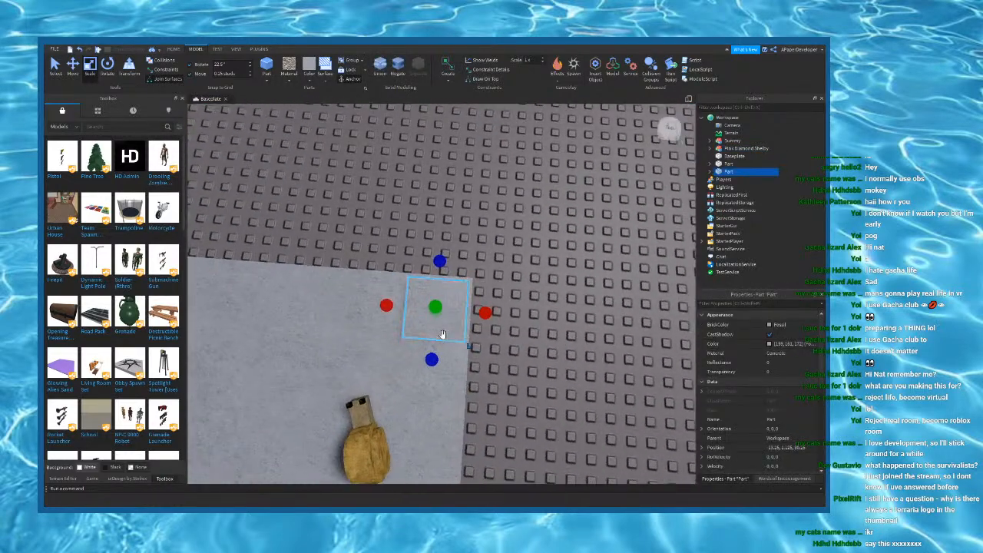
left_click_drag(386, 303, 393, 305)
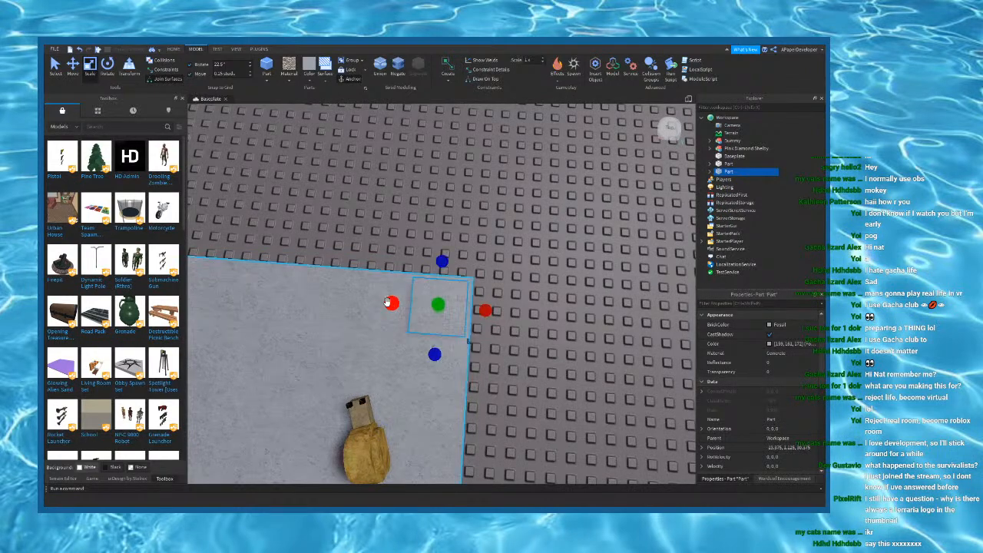
right_click_drag(279, 123, 274, 119)
key("f")
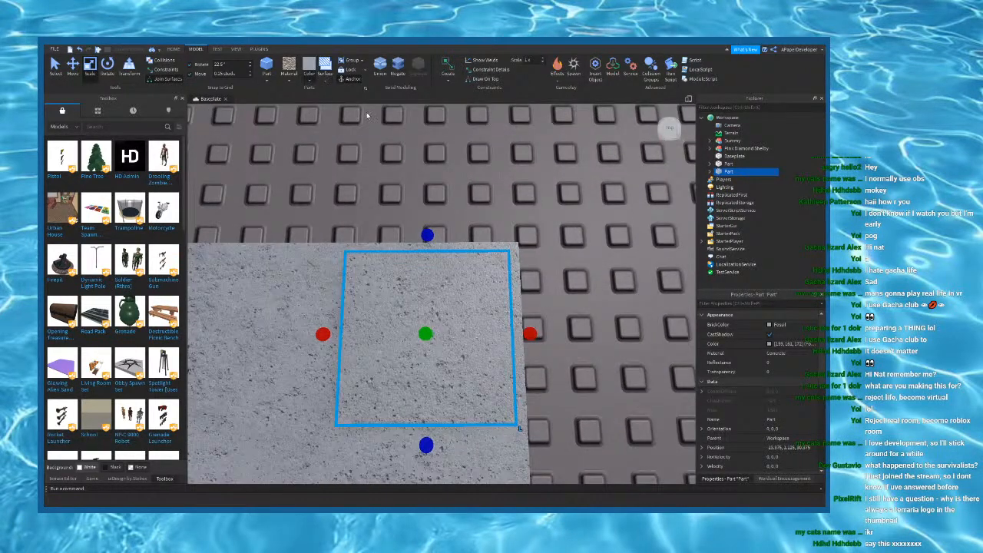
Step: Color the corner tile Salmon and lighten it to RGB 255, 201, 201
left_click(409, 173)
right_click_drag(463, 202, 331, 111)
key("s")
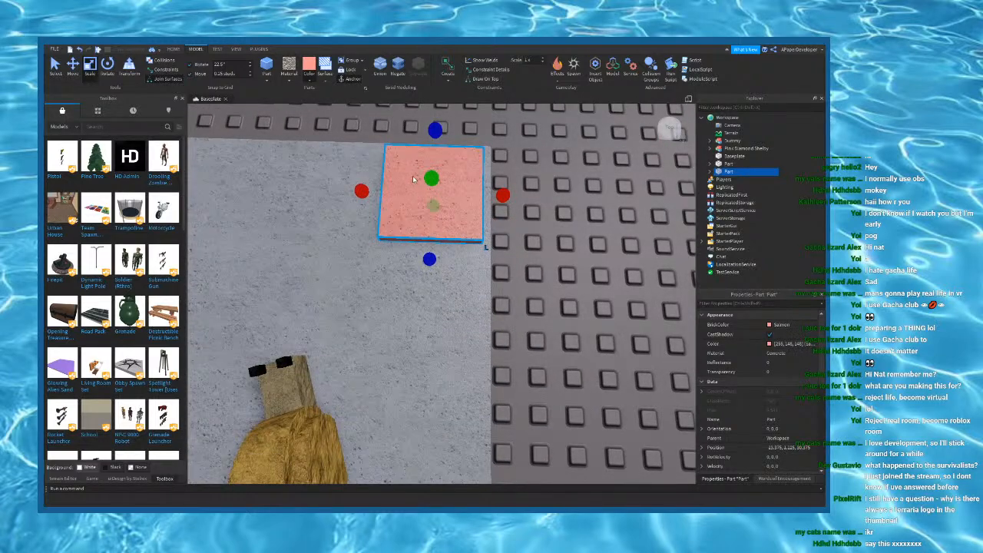
left_click(769, 344)
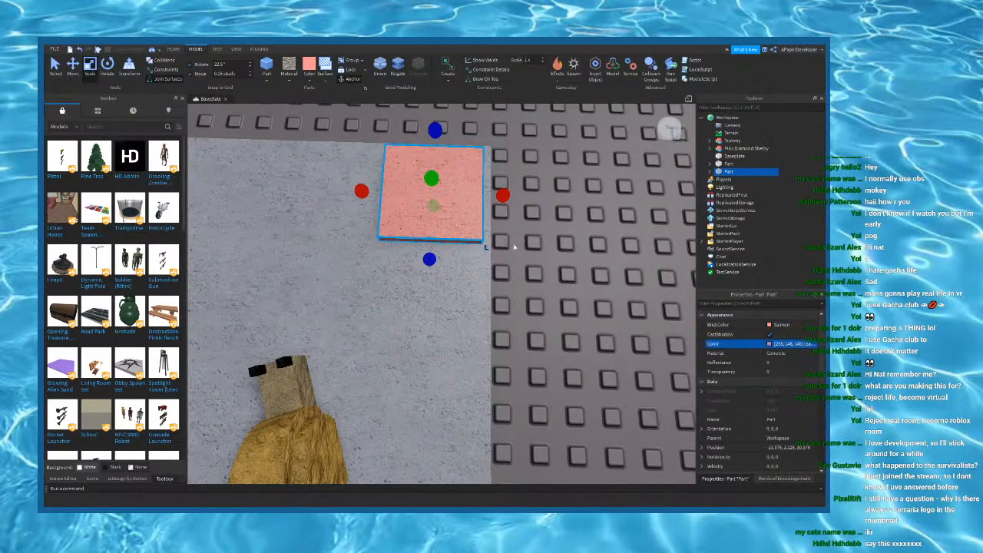
left_click(527, 268)
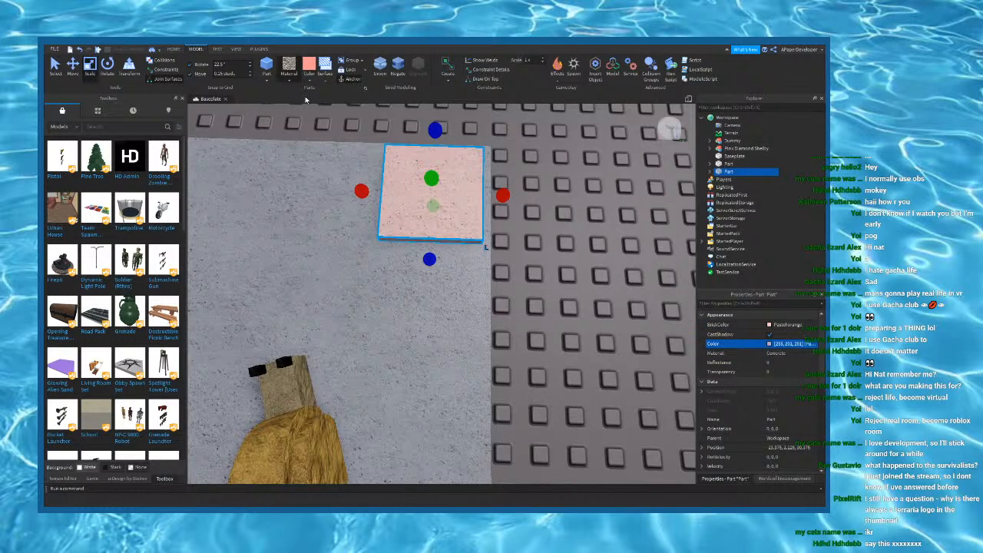
Step: Try the Slate, Granite and Metal materials on the corner tile and return it to Concrete
left_click(314, 123)
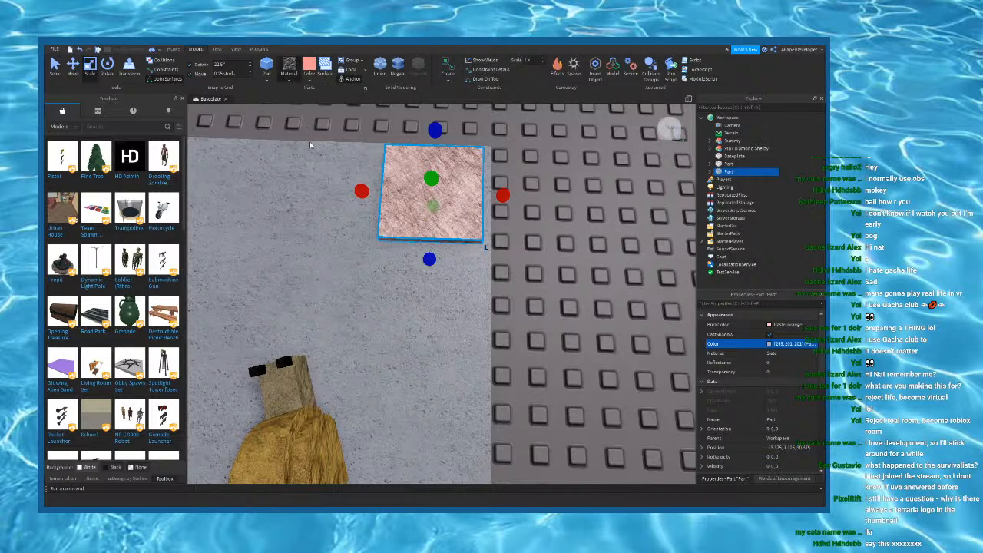
left_click(292, 68)
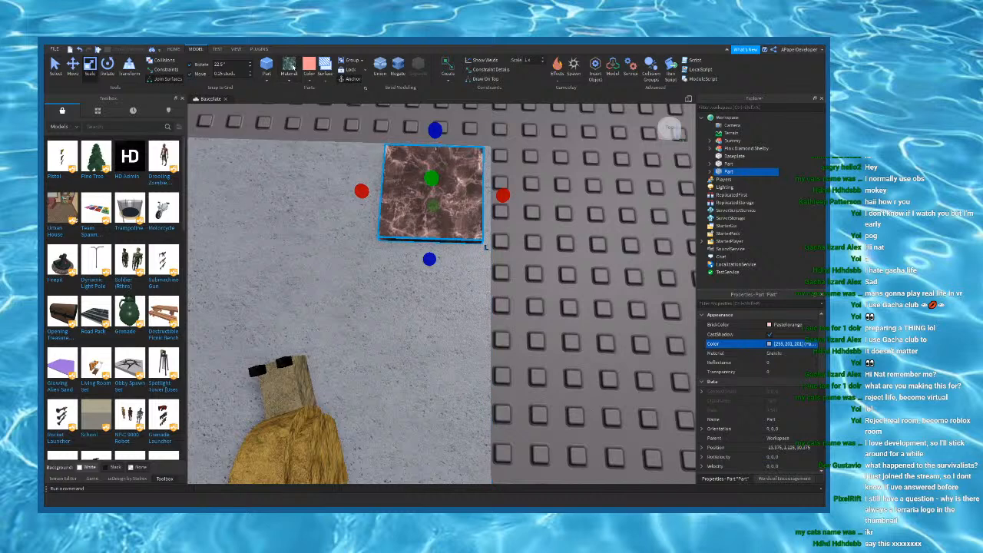
left_click(303, 132)
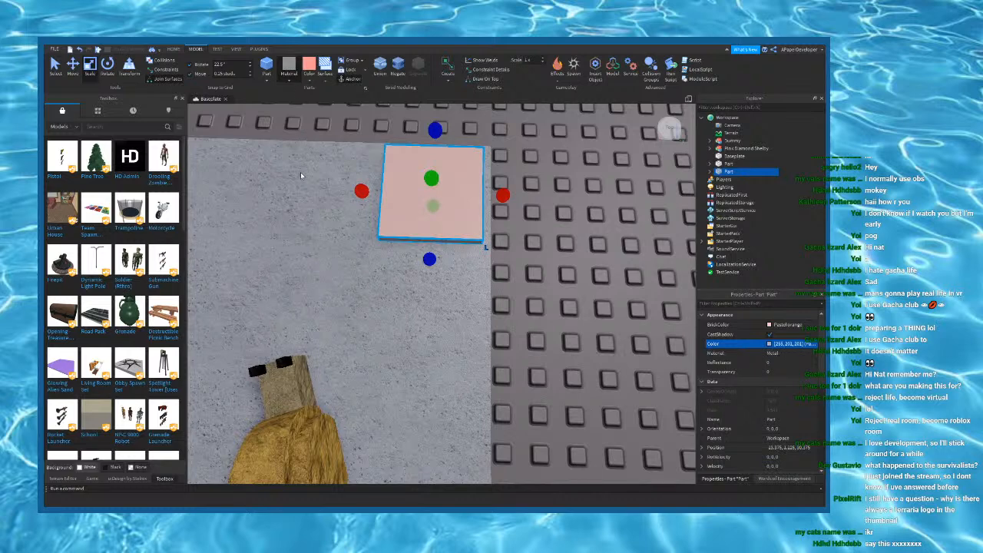
left_click(298, 238)
left_click(294, 81)
left_click(304, 124)
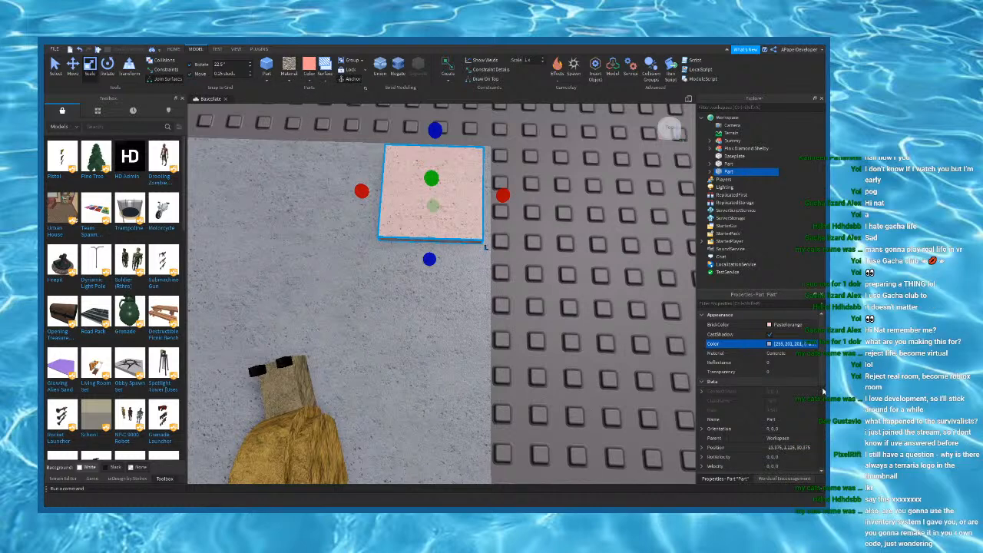
Step: Adjust the corner tile's color to a light pink slightly deeper than its current shade
mouse_move(517, 268)
left_mouse_down()
mouse_move(526, 279)
mouse_move(534, 265)
left_mouse_up()
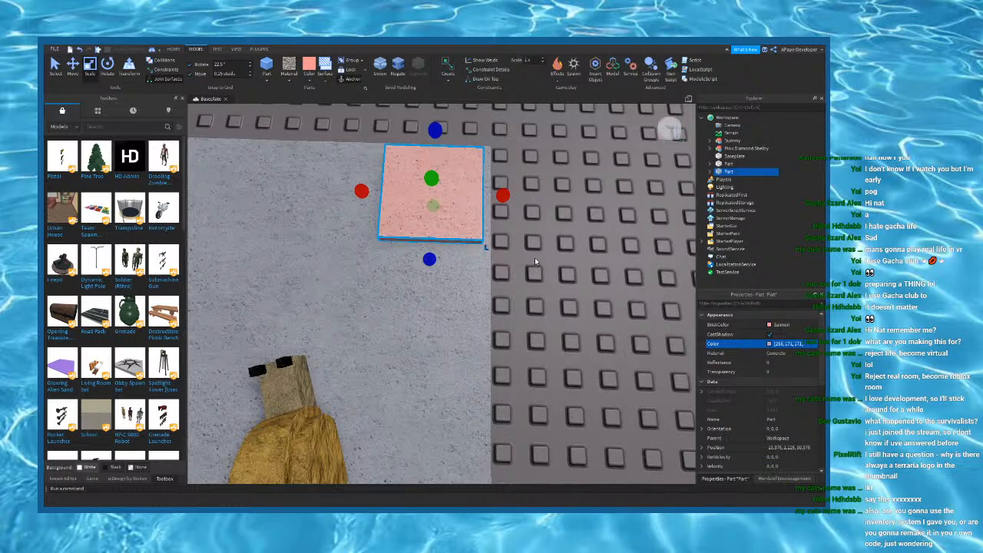
left_click(517, 236)
left_click(444, 192)
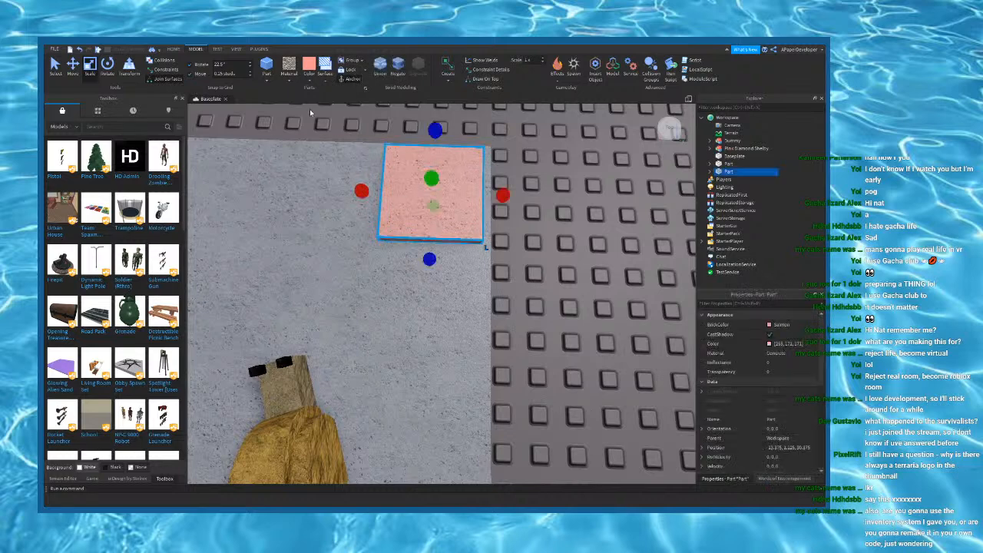
left_click(773, 347)
left_click(519, 260)
left_click(562, 333)
Step: Duplicate the corner tile and place the copy beside it along the floor's long edge, leaving a narrow gap
left_click(441, 208)
key("ctrl+d")
left_click(72, 64)
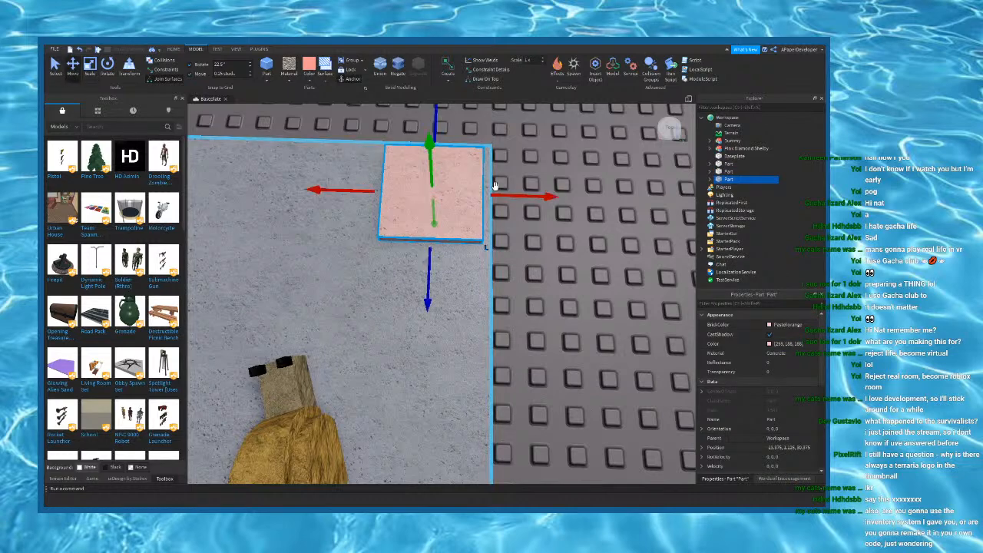
mouse_move(540, 194)
left_mouse_down()
mouse_move(460, 192)
mouse_move(540, 193)
left_mouse_up()
right_click_drag(401, 134, 402, 141)
left_click_drag(544, 188, 440, 187)
scroll(535, 199, "down", 3)
left_click(535, 201)
scroll(473, 227, "down", 3)
scroll(484, 245, "up", 3)
Step: Select both tiles and duplicate them along the floor's long edge until eight evenly spaced tiles form a row
right_click_drag(486, 249, 494, 258)
left_click(494, 258)
left_click(404, 286, "ctrl")
key("ctrl+d")
left_click_drag(562, 256, 413, 259)
right_click_drag(440, 257, 445, 259)
key("ctrl+d")
left_click_drag(453, 262, 367, 207)
right_click_drag(413, 242, 430, 247)
key("ctrl+d")
left_click_drag(515, 334, 423, 333)
left_click(456, 272)
right_click_drag(456, 272, 454, 161)
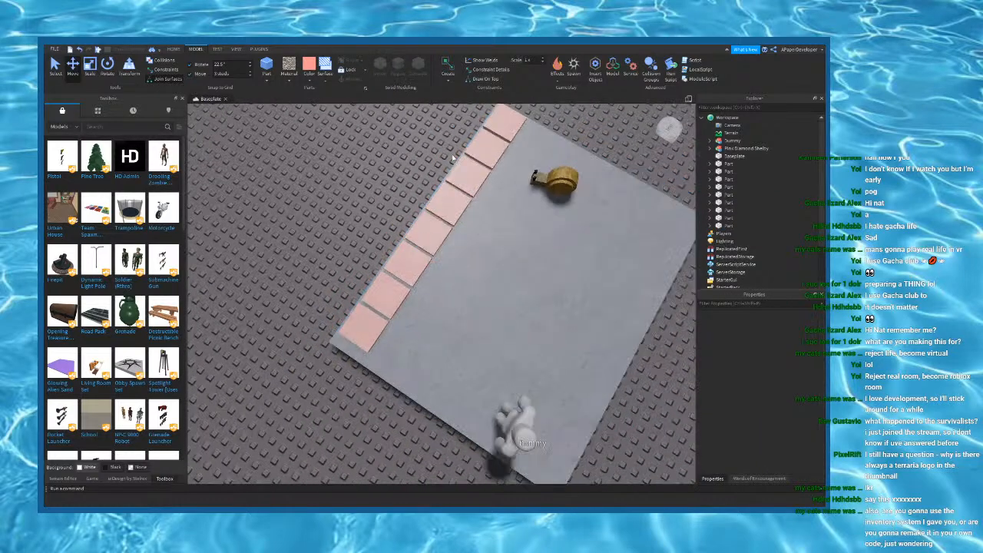
Step: Select the eight-tile row and duplicate it across the floor to make six parallel rows
scroll(458, 173, "down", 2)
left_click(488, 215)
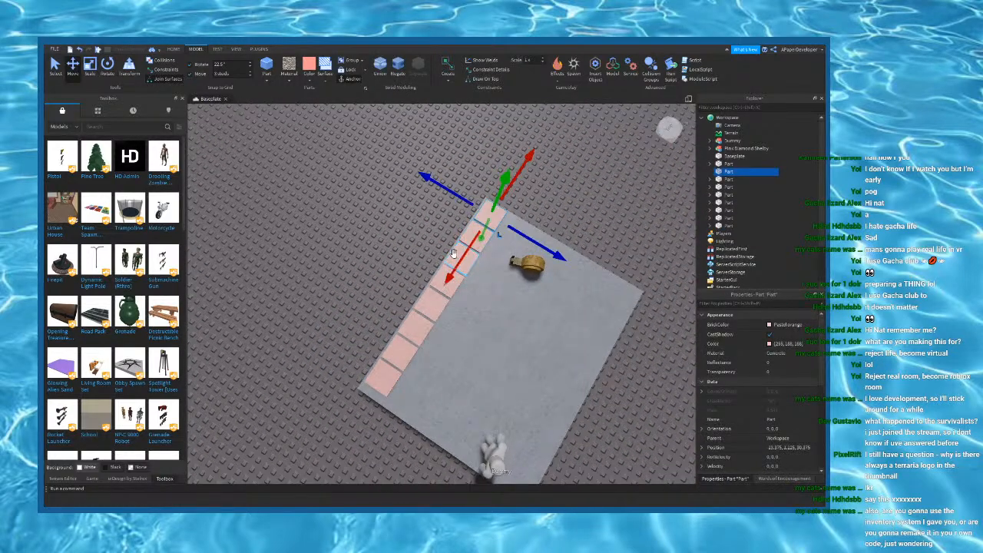
left_click(463, 232, "ctrl")
left_click(411, 253)
right_click_drag(411, 254, 375, 190)
scroll(395, 220, "down", 1)
left_click_drag(375, 190, 434, 418)
key("ctrl+d")
left_click_drag(442, 303, 565, 301)
key("ctrl+d")
key("ctrl+d")
key("ctrl+d")
key("ctrl+d")
key("d")
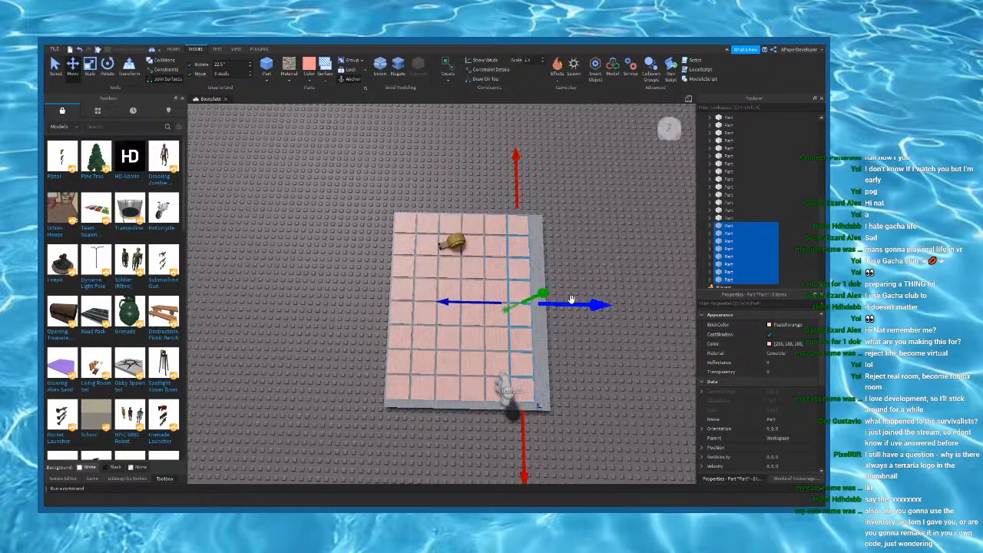
left_click(542, 269)
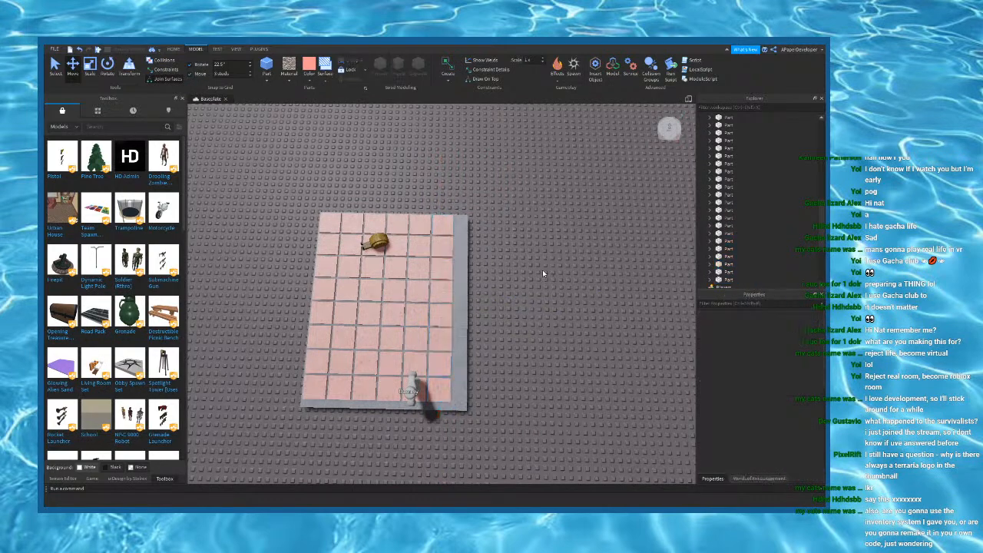
Step: Undo the duplicated rows back to the single row of tiles along the floor's edge
key("ctrl+z")
key("ctrl+z")
key("ctrl+z")
key("ctrl+z")
key("ctrl+z")
key("ctrl+z")
key("ctrl+z")
key("ctrl+z")
key("ctrl+z")
key("ctrl+z")
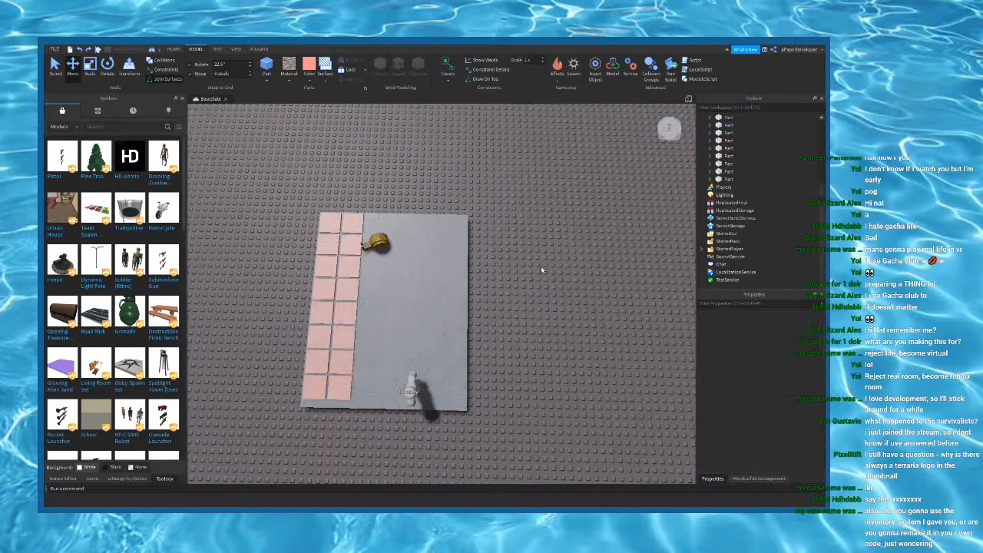
left_click(328, 246)
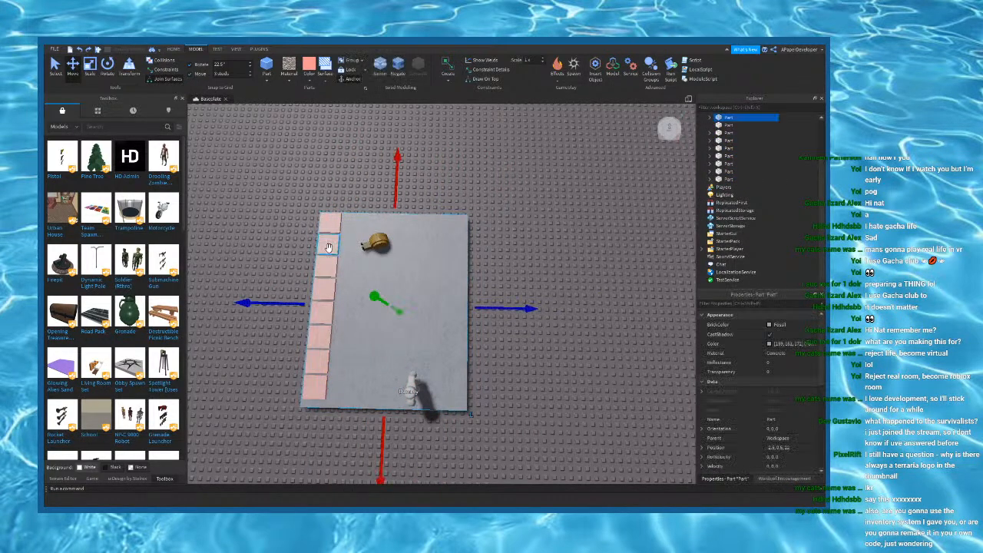
key("ctrl+z")
Step: Select all eight pink tiles in the row along the floor's edge, leaving the floor unselected
left_click(329, 221)
left_click(325, 246, "ctrl")
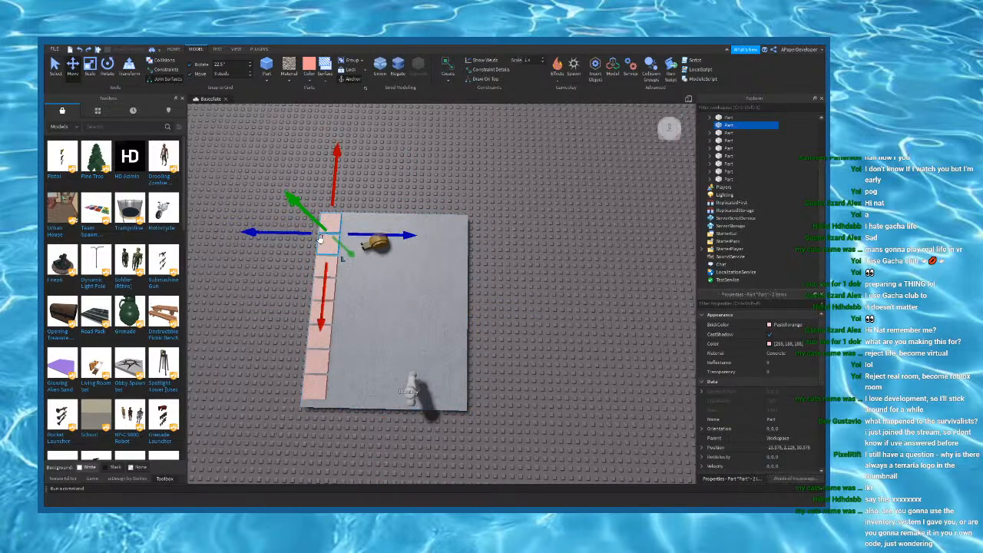
left_click(316, 269, "ctrl")
left_click(317, 291, "ctrl")
left_click(315, 311, "ctrl")
left_click(314, 328, "ctrl")
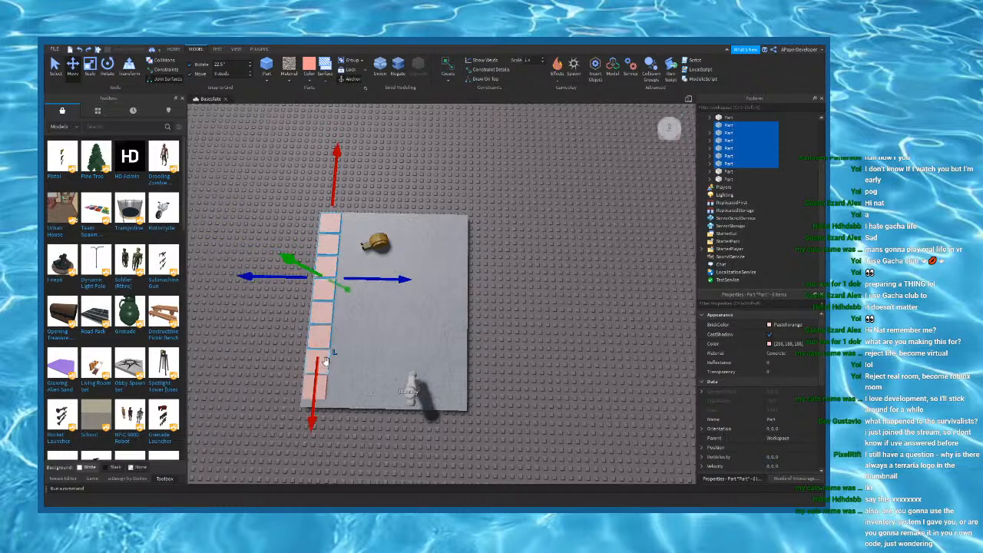
left_click(327, 361, "ctrl")
left_click(322, 380, "ctrl")
Step: Review the shared properties of the eight selected tiles and look over the row on the floor
right_click_drag(443, 282, 467, 281)
key("f")
scroll(468, 280, "down", 5)
scroll(819, 426, "down", 3)
scroll(441, 340, "up", 3)
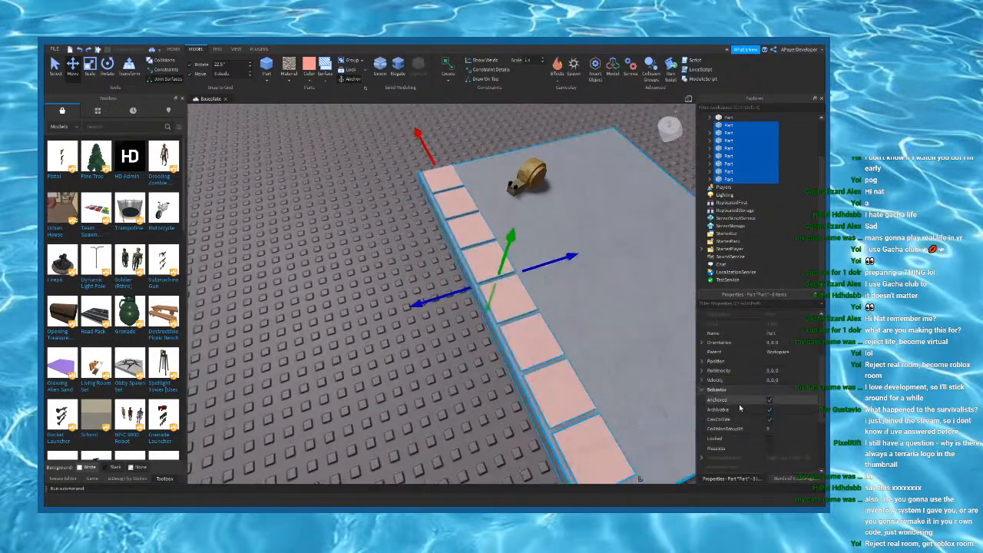
right_click_drag(412, 361, 460, 346)
scroll(776, 455, "down", 2)
scroll(776, 454, "down", 1)
key("s")
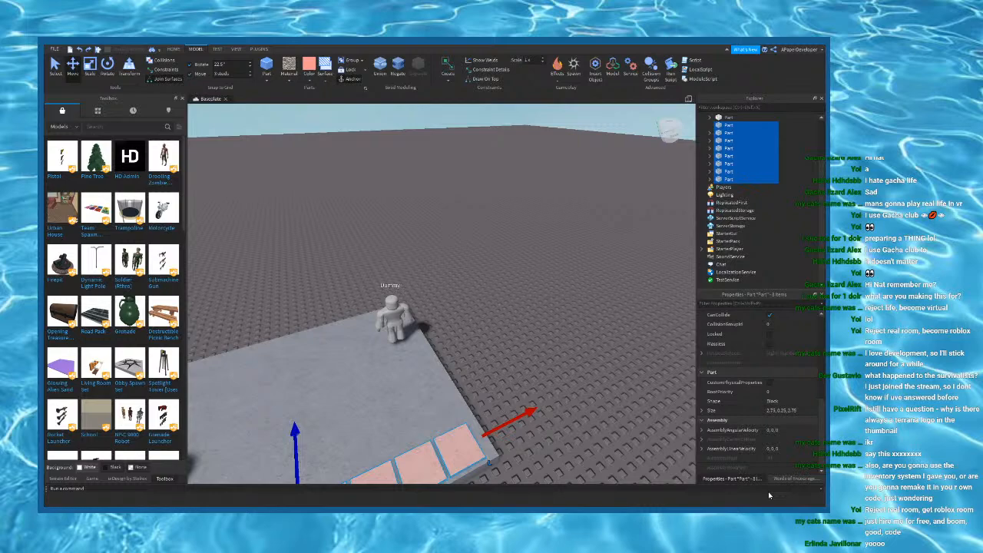
mouse_move(489, 337)
right_mouse_down()
mouse_move(505, 385)
mouse_move(489, 337)
right_mouse_up()
scroll(700, 334, "up", 2)
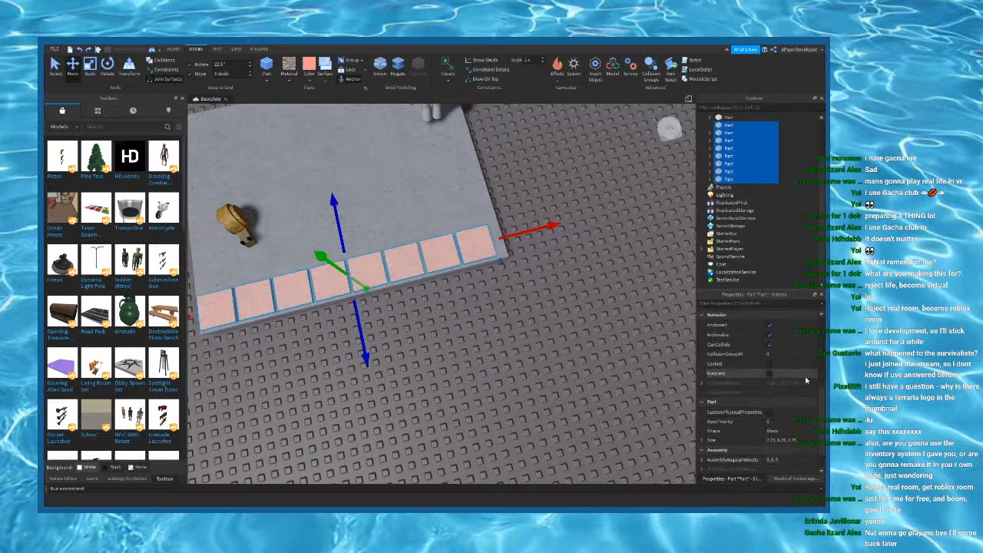
Step: Rename the eight selected pink tiles as Tile
right_click_drag(444, 299, 553, 330)
scroll(776, 354, "up", 3)
scroll(776, 354, "up", 3)
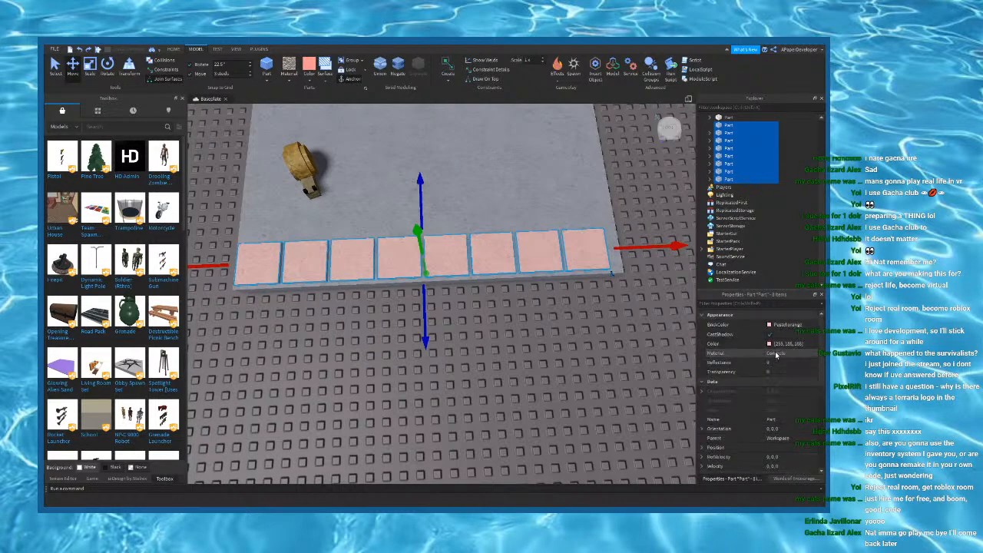
left_click(772, 420)
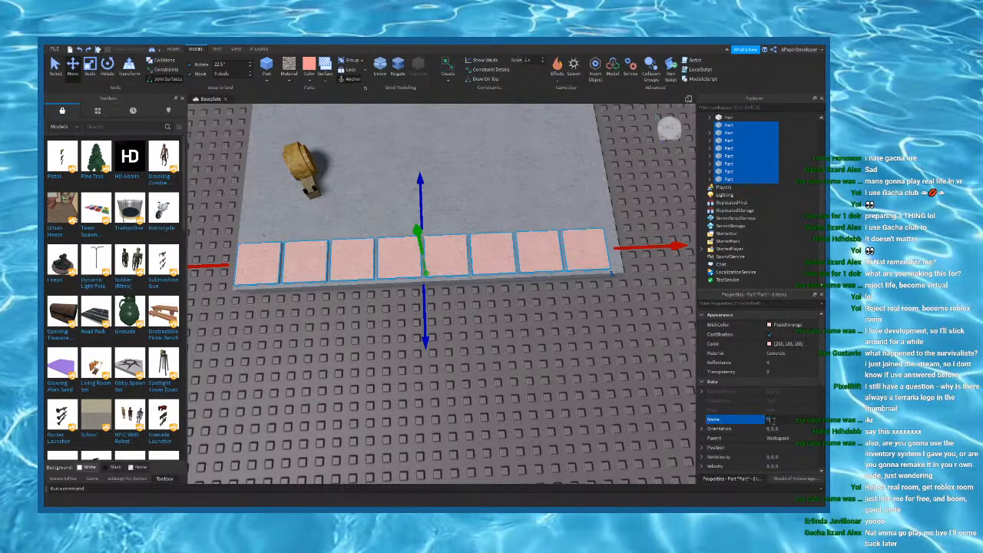
type("Tile")
key("Return")
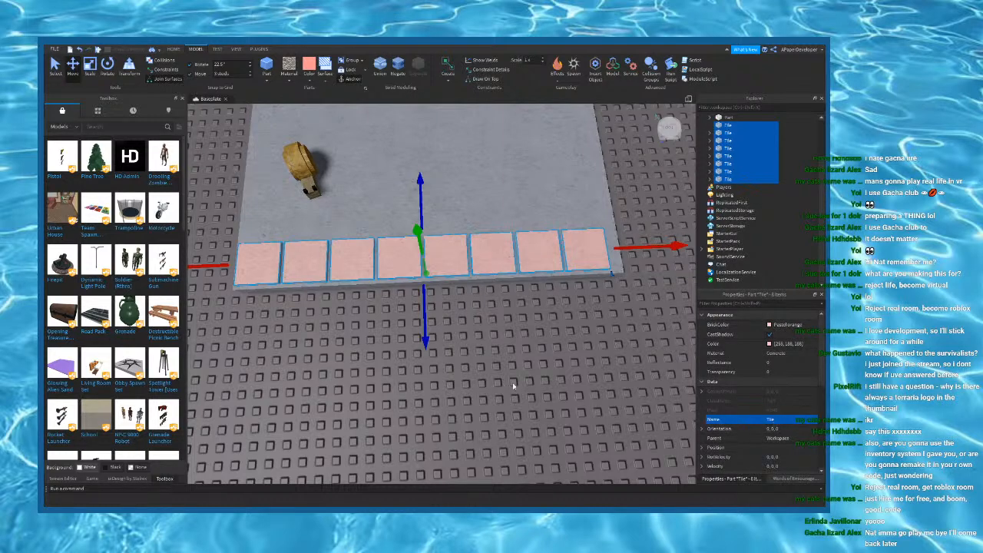
Step: Duplicate the eight-tile row and place the copy beside the first row with the same narrow gap
left_click(577, 219)
left_click(536, 233)
left_click(436, 246, "shift")
left_click(391, 252, "shift")
left_click(349, 253, "shift")
left_click(303, 254, "shift")
left_click(256, 249, "shift")
left_click(254, 248, "shift")
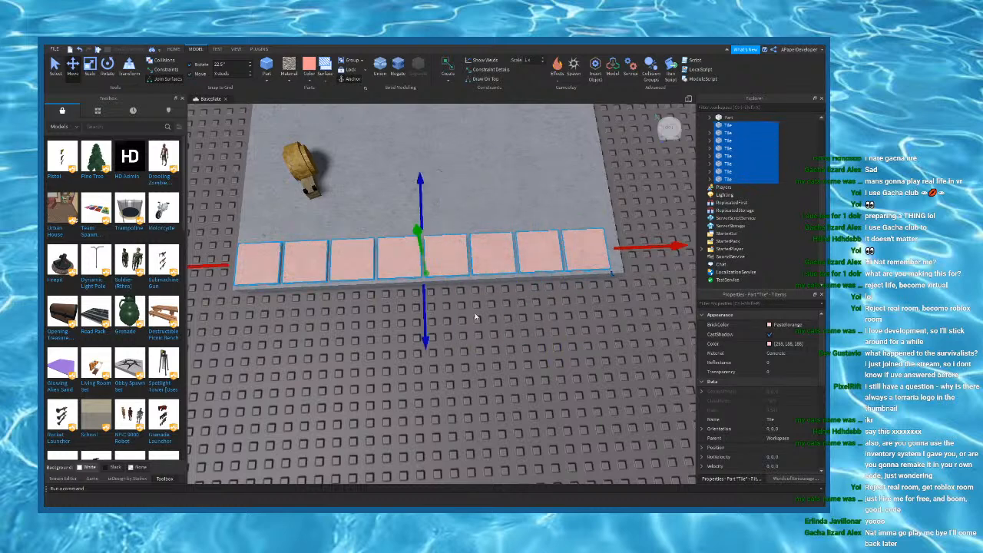
key("ctrl+d")
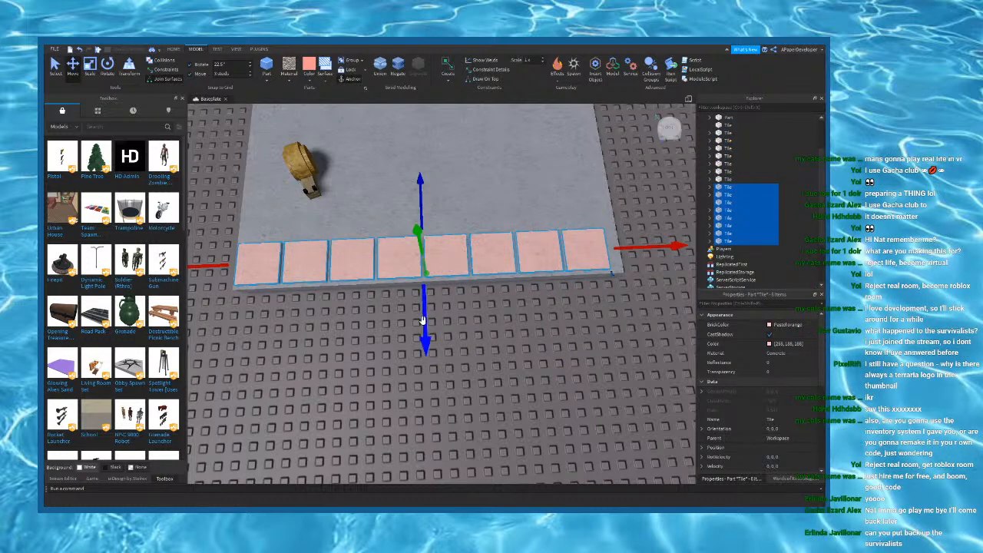
left_click_drag(423, 319, 423, 255)
Step: Duplicate the tile row again and place it as the third row, keeping the same gap
right_click_drag(445, 303, 449, 307)
scroll(453, 301, "up", 4)
key("a")
key("ctrl+d")
left_click_drag(394, 309, 477, 310)
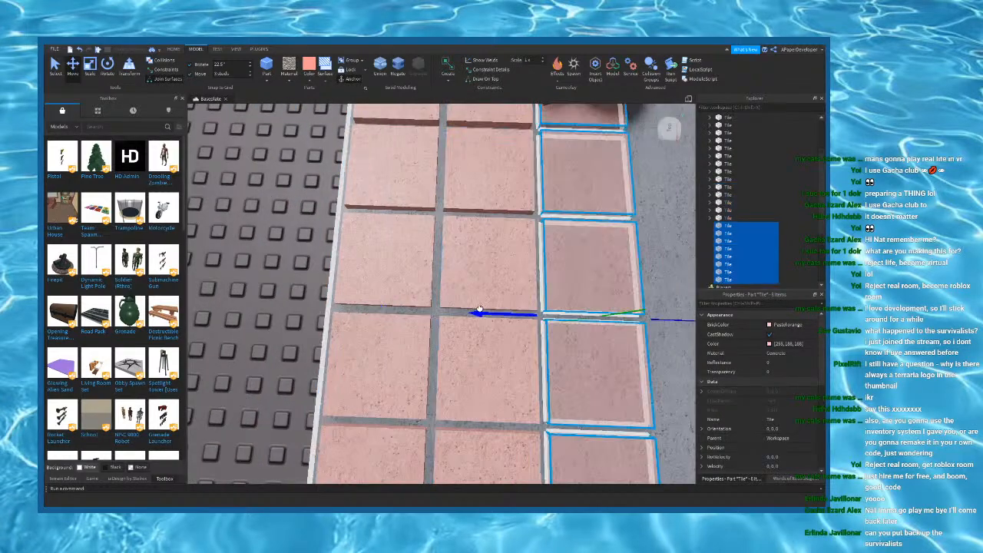
key("d")
key("a")
key("d")
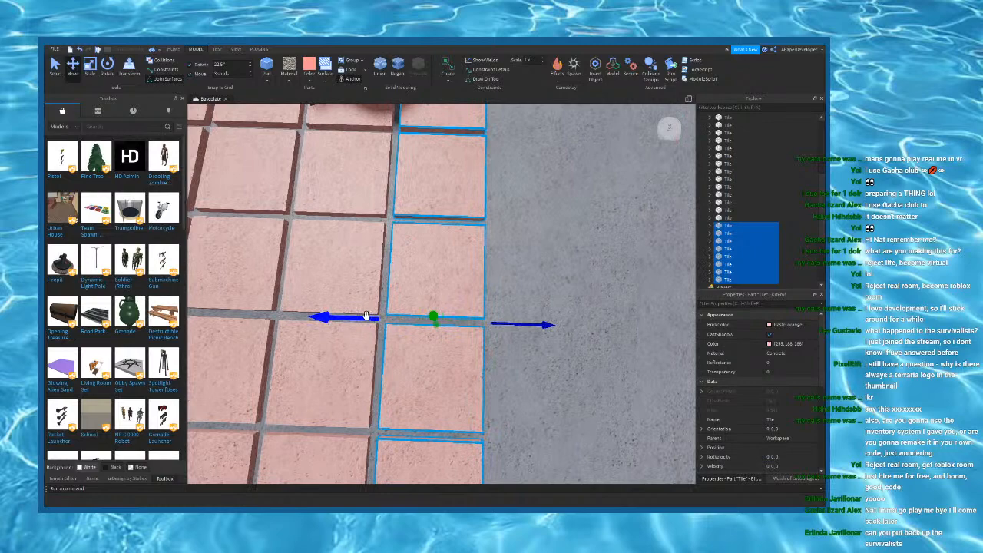
Step: Keep duplicating the tile row across the floor until the rows reach its far edge
key("d")
key("ctrl+d")
left_click_drag(430, 325, 516, 330)
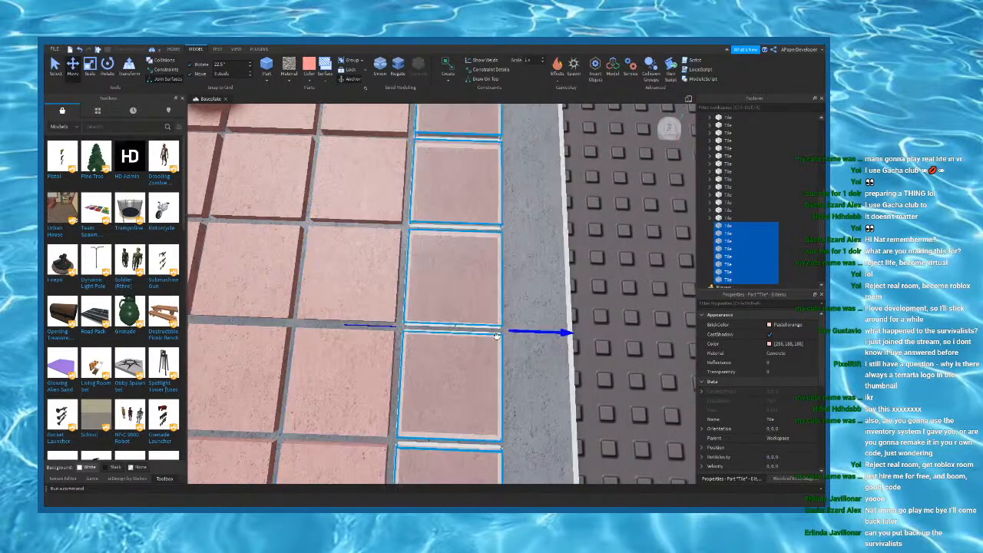
key("d")
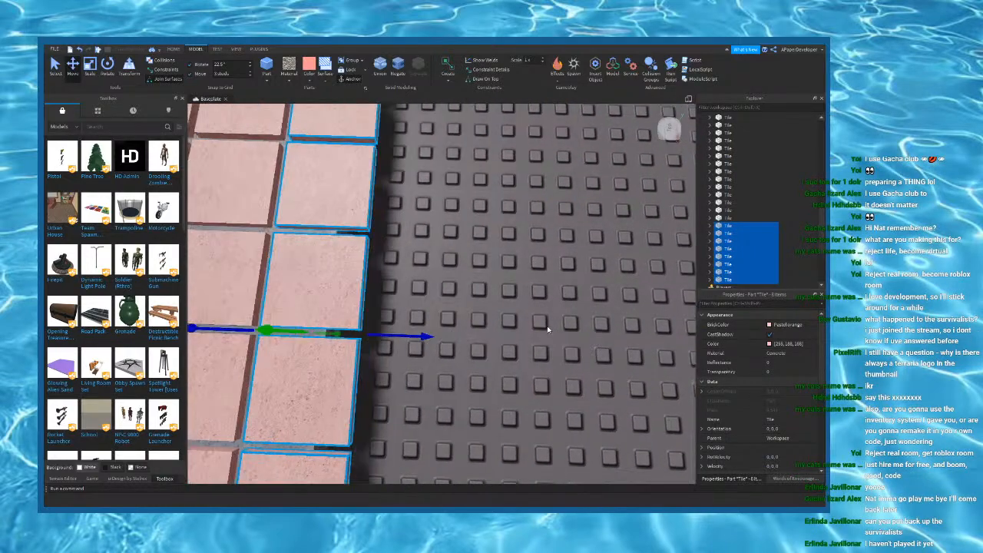
left_click(526, 330)
key("a")
scroll(525, 330, "down", 5)
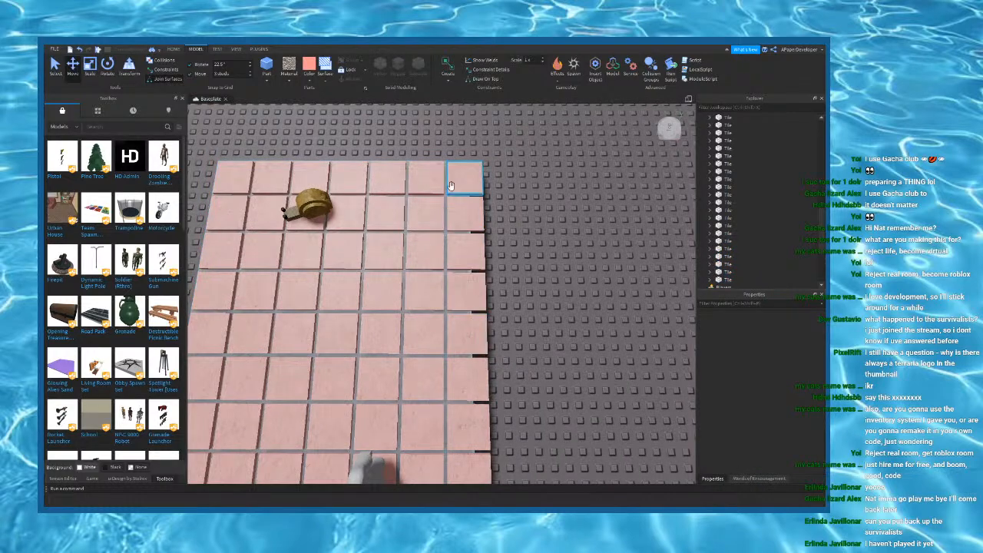
Step: Adjust the dummy's height so that it stands on top of the tiles
scroll(588, 309, "down", 3)
key("a")
right_click_drag(503, 390, 532, 242)
scroll(532, 242, "up", 3)
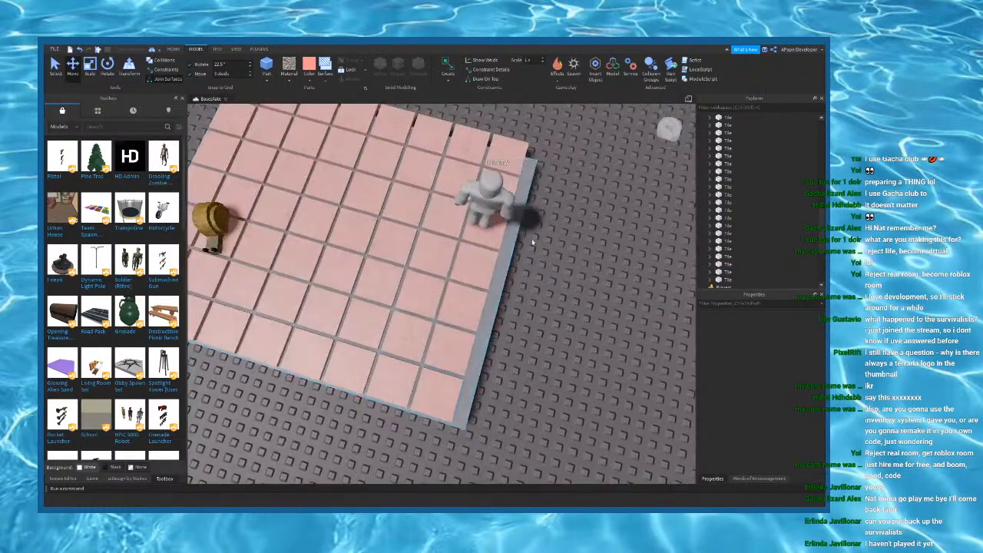
left_click(492, 200)
key("f")
scroll(454, 329, "up", 3)
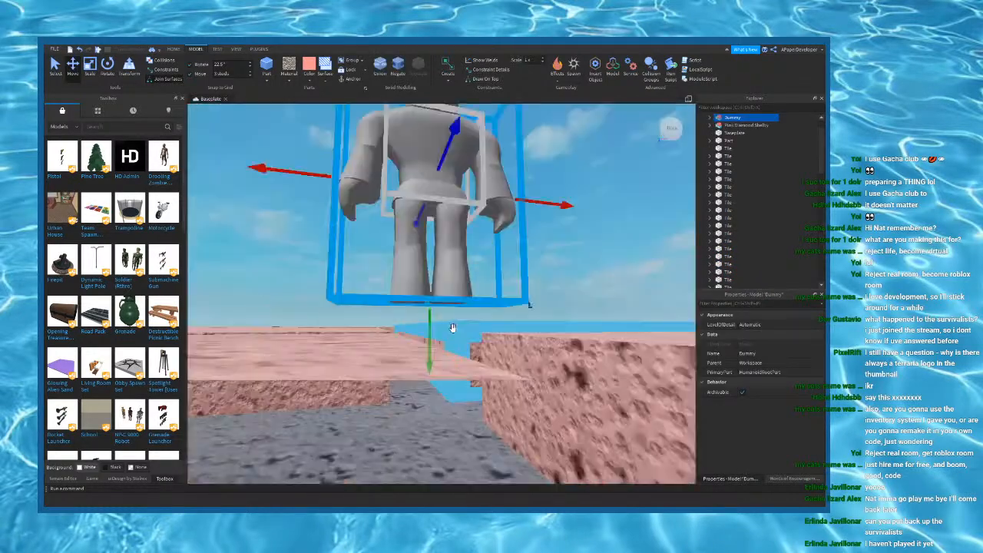
left_click_drag(427, 336, 430, 326)
scroll(474, 304, "down", 4)
Step: Select the concrete floor for scaling and set the move snap increment to 0.25 studs
right_click_drag(473, 304, 473, 304)
left_click(473, 304)
scroll(473, 304, "up", 3)
left_click(386, 252)
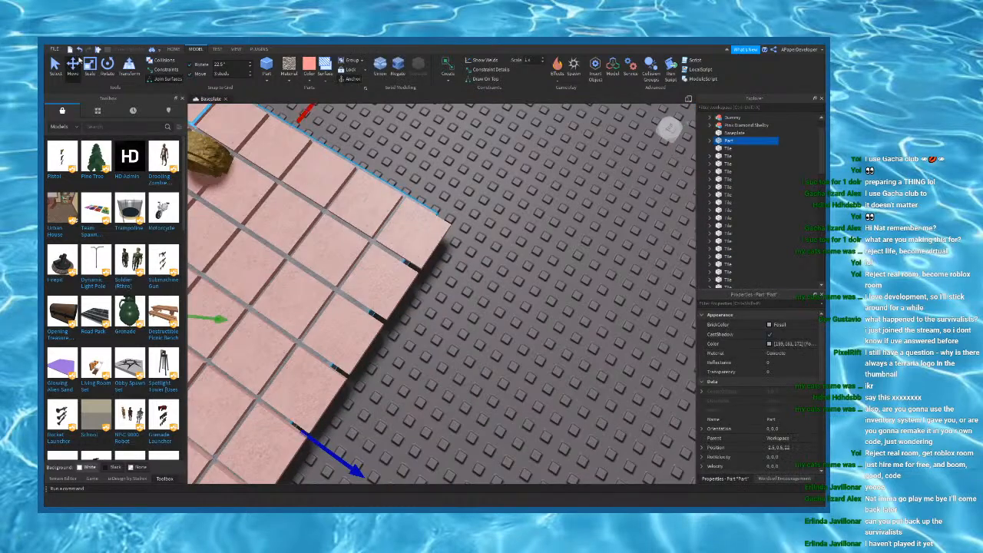
right_click_drag(436, 234, 437, 234)
left_click_drag(308, 280, 303, 295)
left_click(358, 316)
right_click_drag(460, 287, 434, 283)
key("s")
key("w")
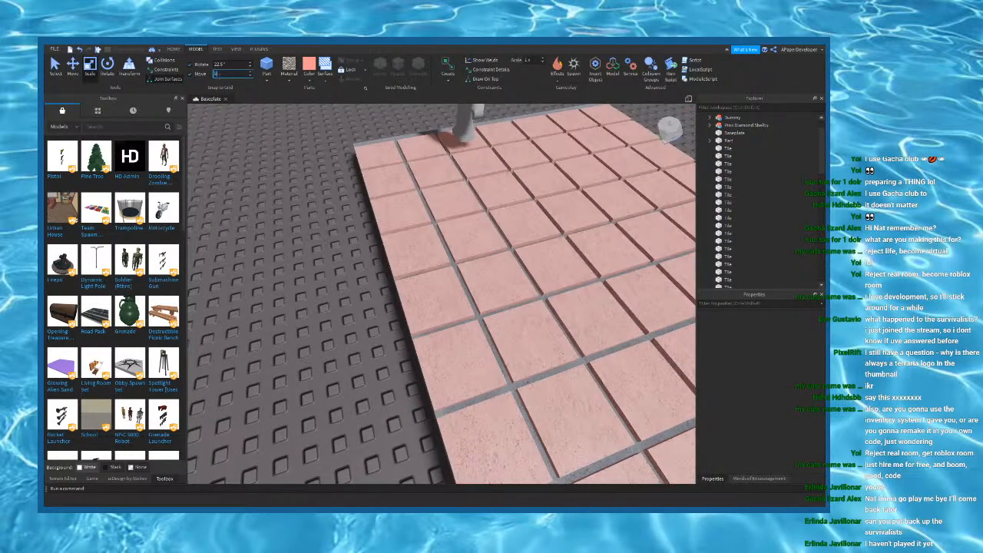
right_click_drag(492, 261, 491, 261)
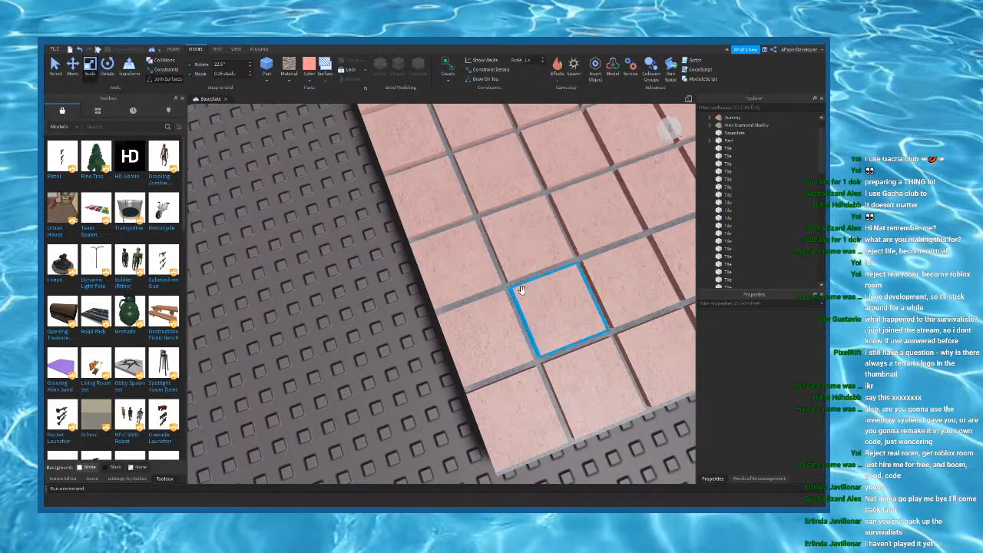
Step: Extend the concrete floor slightly so it reaches under the overhanging edge tiles
left_click(483, 292)
right_click_drag(404, 260, 404, 260)
left_click_drag(393, 280, 386, 285)
key("s")
right_click_drag(391, 291, 392, 292)
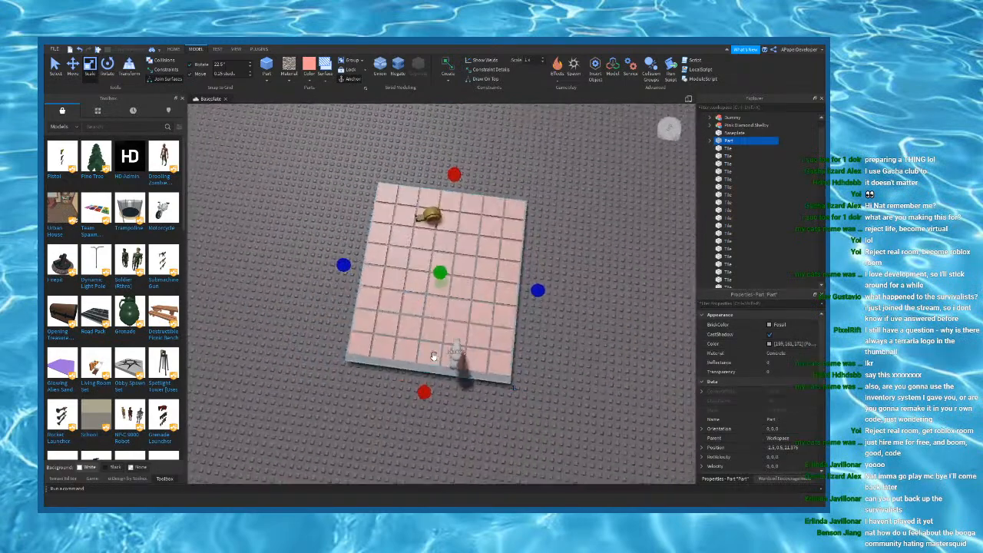
Step: Shorten the concrete floor at the dummy's end so its edge lines up with the outer tiles, and deselect it
scroll(433, 356, "up", 6)
scroll(478, 343, "down", 4)
left_click_drag(478, 340, 477, 340)
key("d")
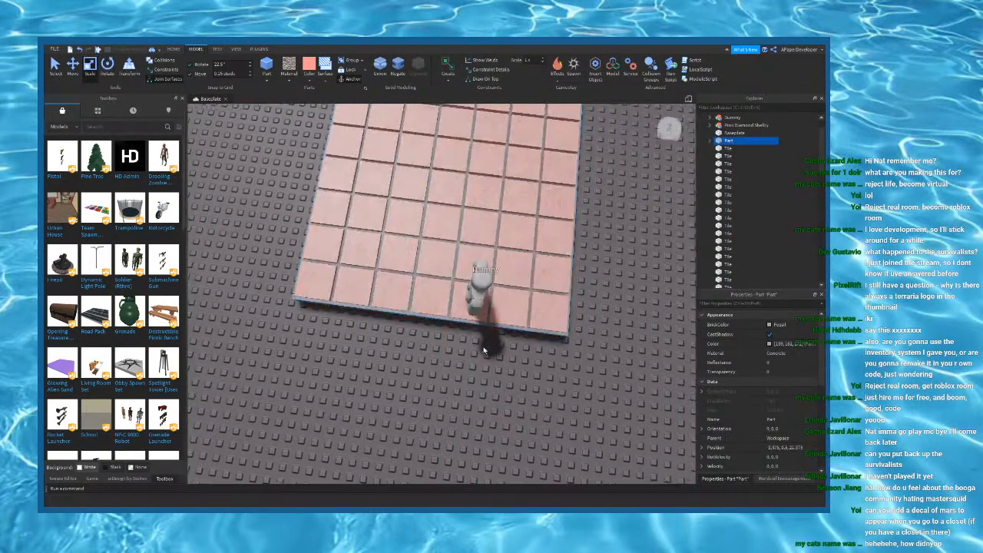
left_click(484, 350)
key("w")
right_click_drag(487, 327, 478, 318)
left_click(476, 318)
key("q")
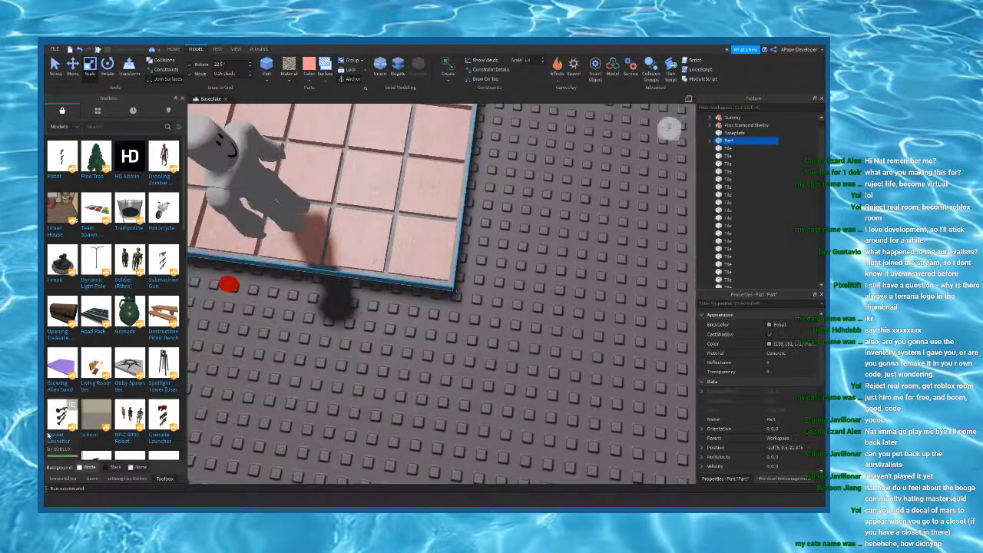
right_click_drag(48, 436, 284, 339)
key("w")
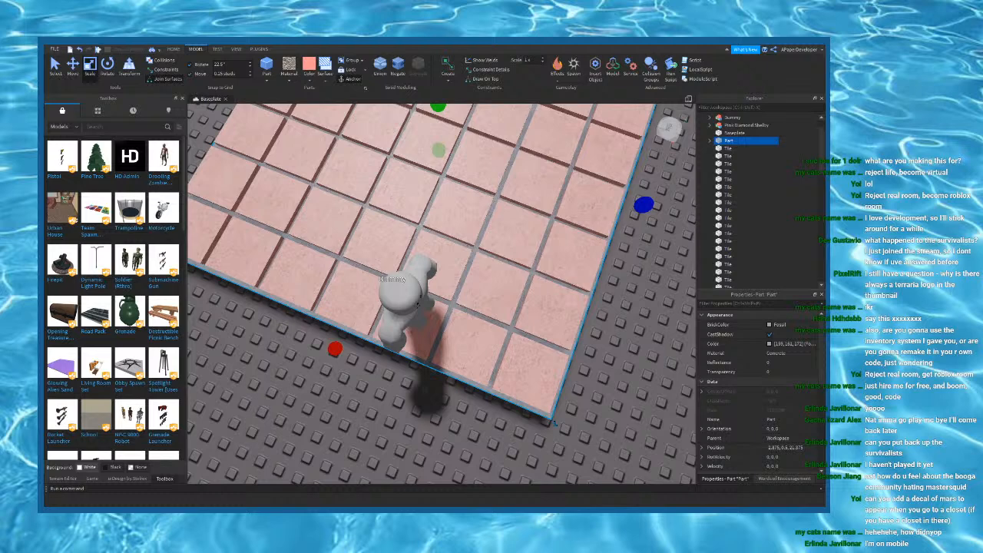
left_click(245, 352)
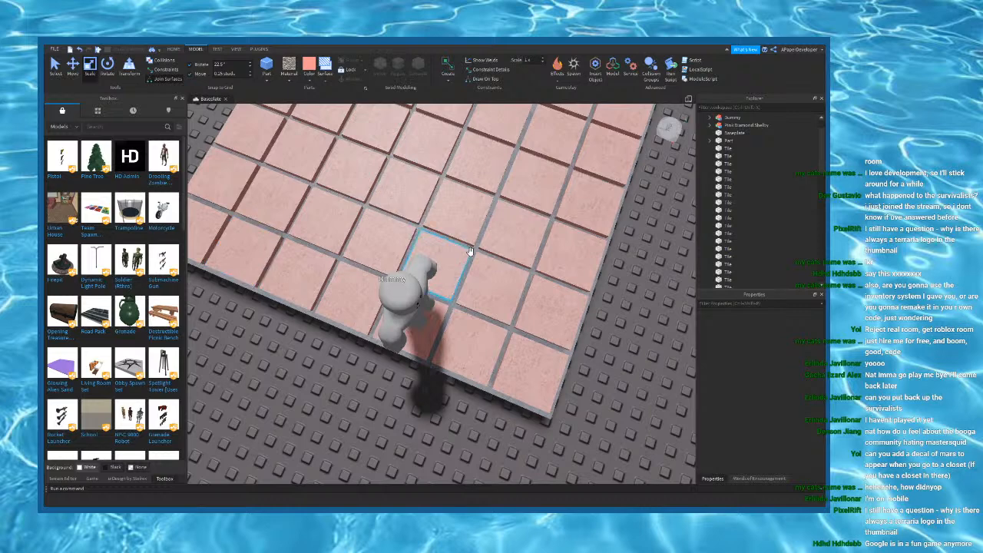
Step: Insert a block part beside the floor and give it the Marble material and the Pearl color
key("d")
key("q")
left_click(266, 65)
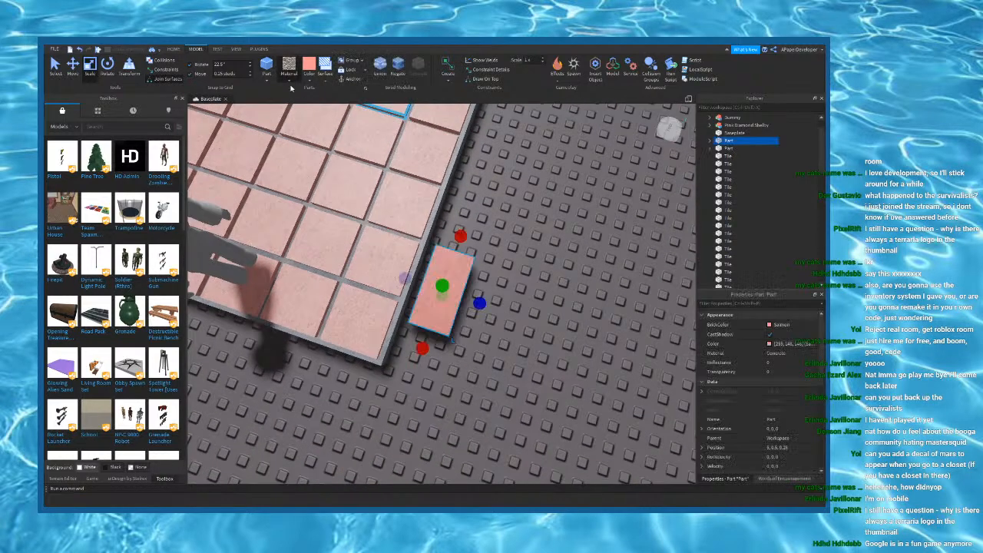
left_click(306, 228)
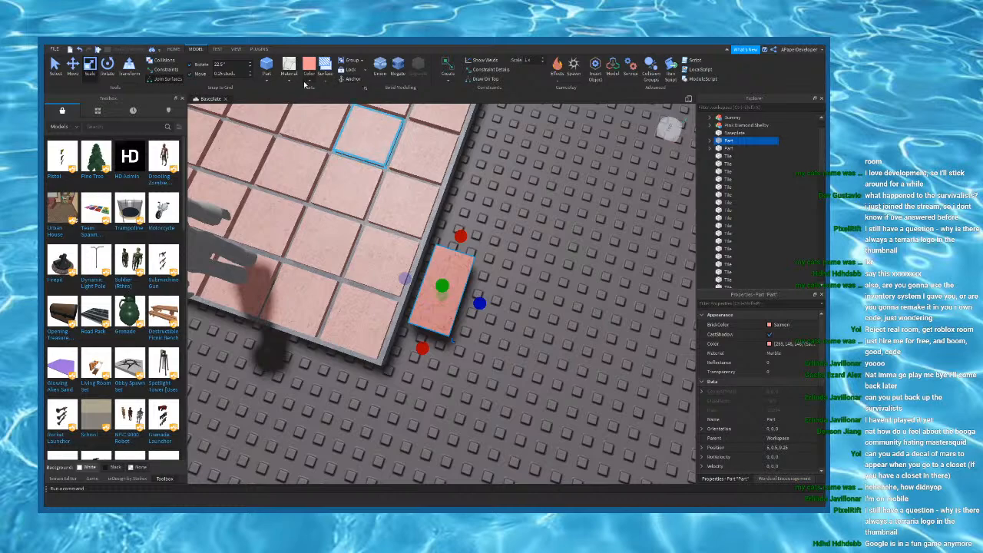
left_click(423, 226)
left_click(534, 264)
left_click(446, 278)
right_click_drag(446, 278, 448, 279)
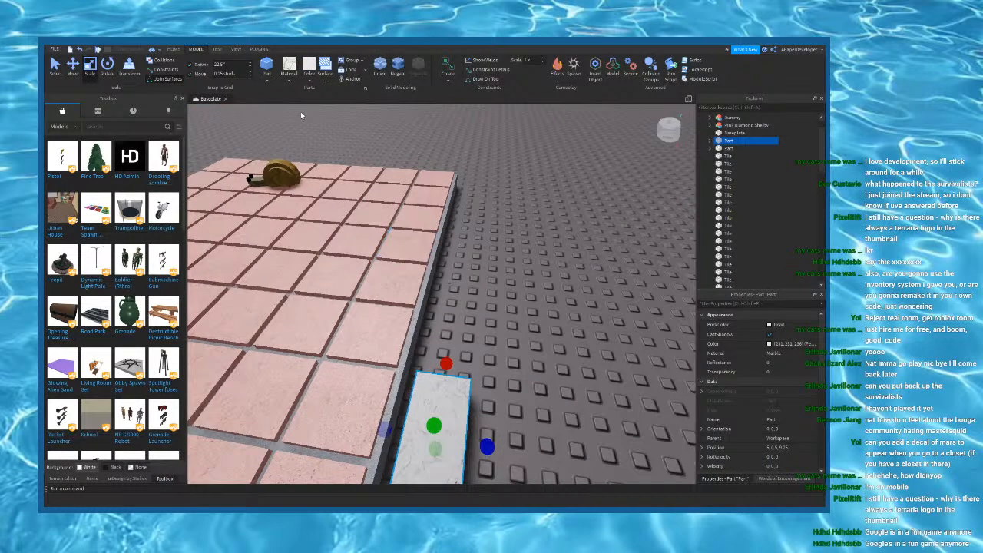
Step: Move the marble block against the side of the concrete floor near the corner
key("q")
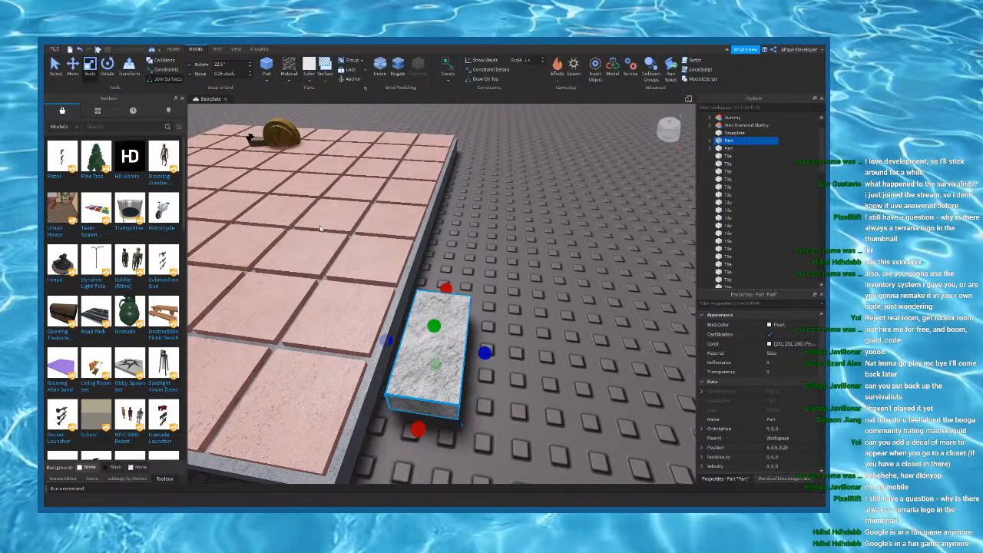
right_click_drag(458, 255, 384, 261)
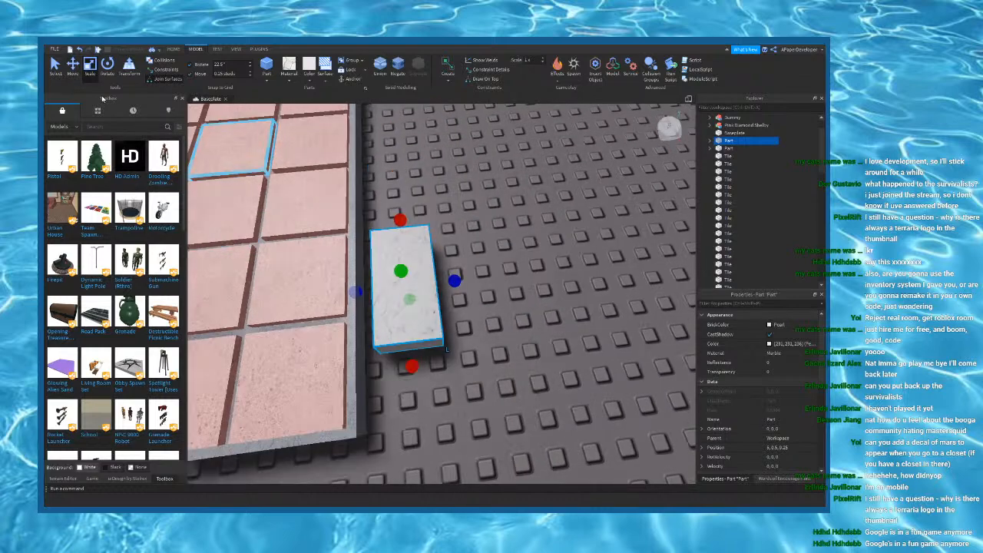
key("q")
left_click(73, 67)
right_click_drag(470, 230, 474, 198)
left_click_drag(476, 197, 467, 197)
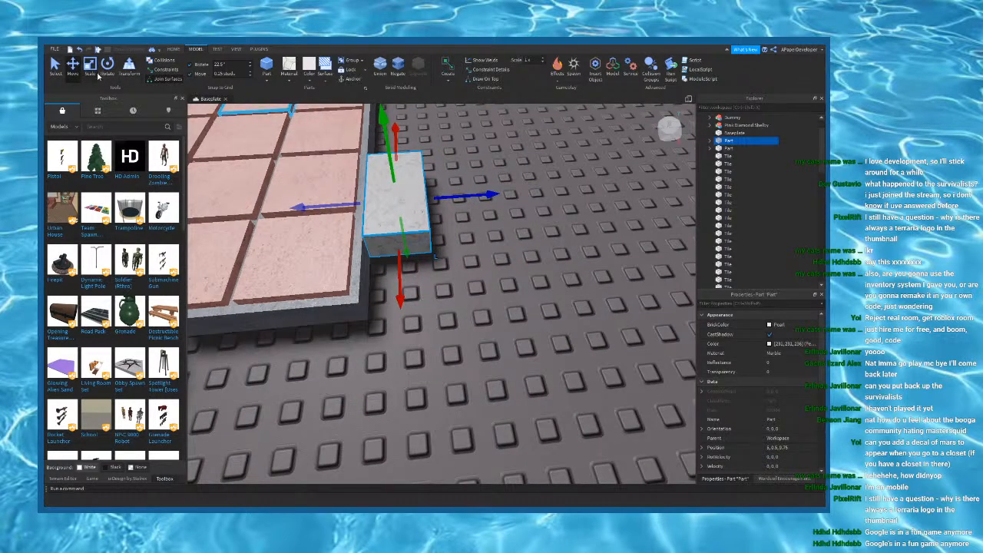
left_click(73, 68)
Step: Stretch the marble block lengthwise into a strip about as long as the side of the floor
scroll(514, 181, "down", 10)
left_click_drag(344, 136, 436, 184)
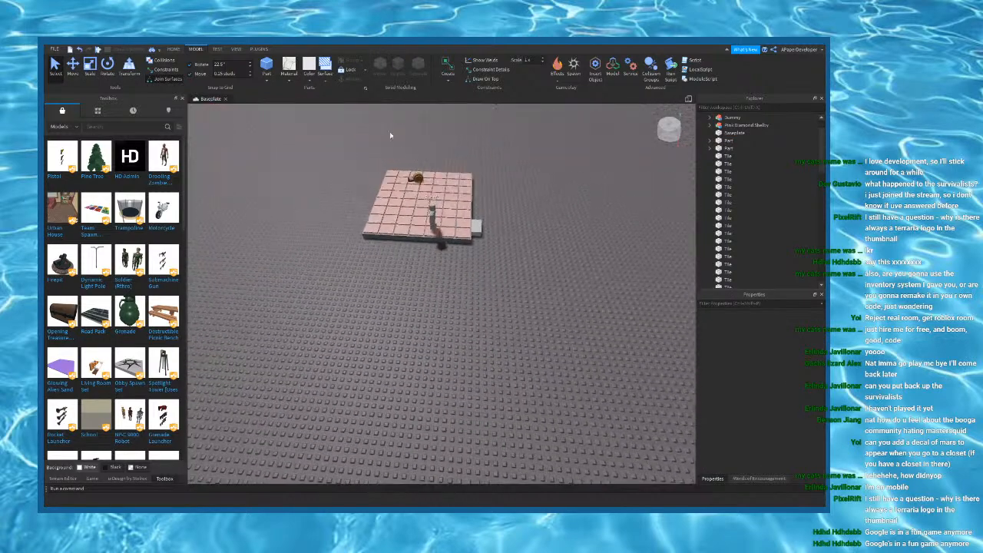
left_click(520, 194)
scroll(477, 229, "up", 8)
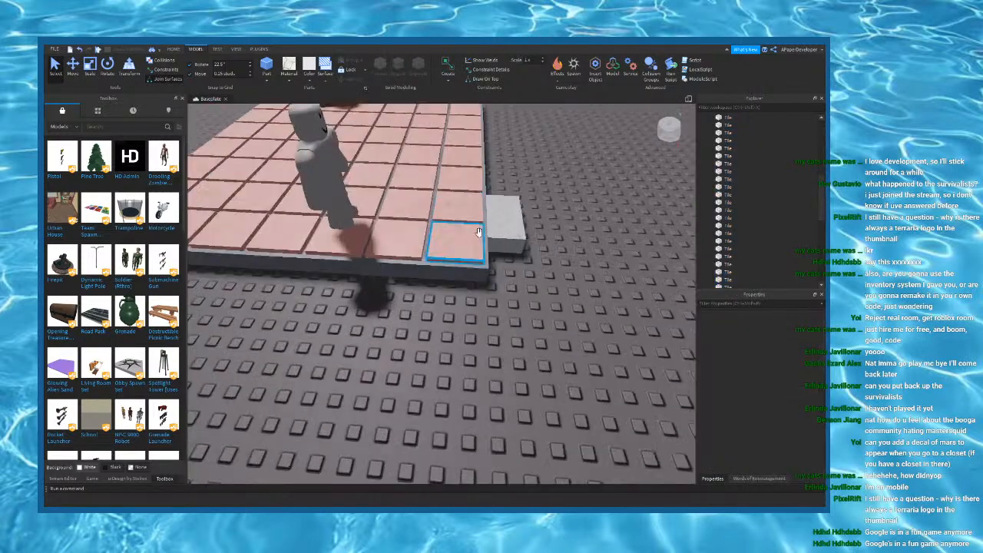
left_click(505, 299)
right_click_drag(527, 305, 491, 296)
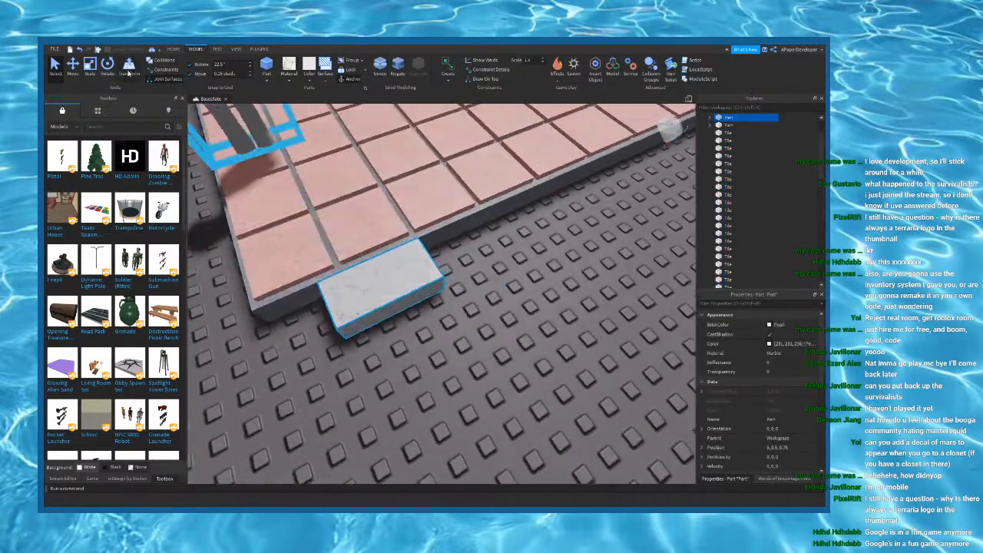
left_click(89, 68)
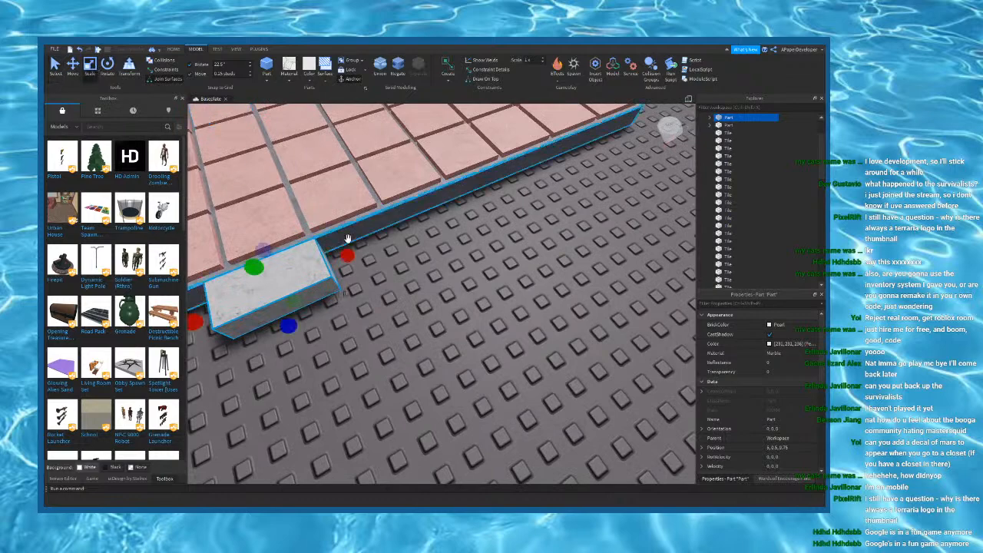
right_click_drag(300, 202, 366, 248)
left_click_drag(380, 244, 599, 203)
scroll(490, 177, "down", 5)
Step: Slide the marble strip along the side of the floor and adjust it so its ends line up with the corners
left_click(72, 66)
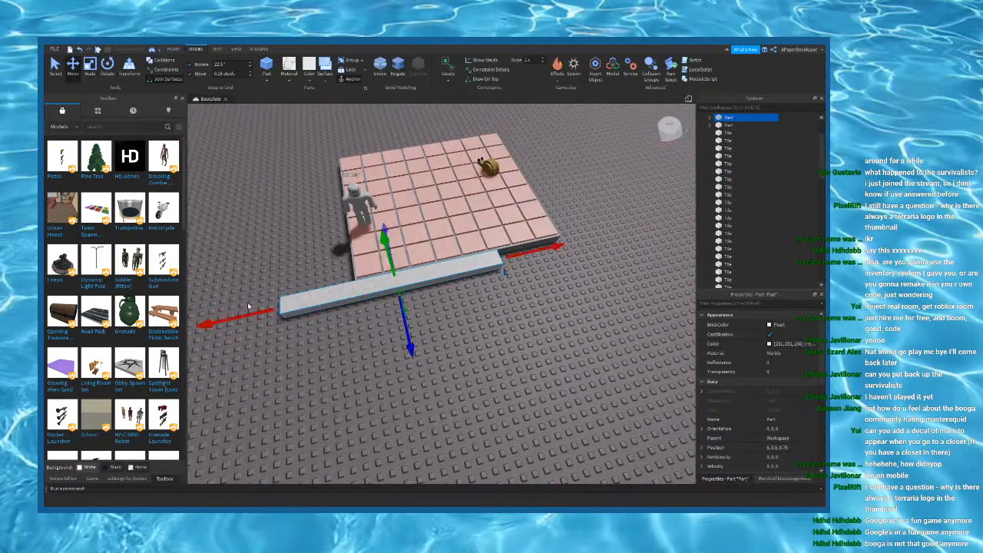
left_click_drag(248, 307, 296, 313)
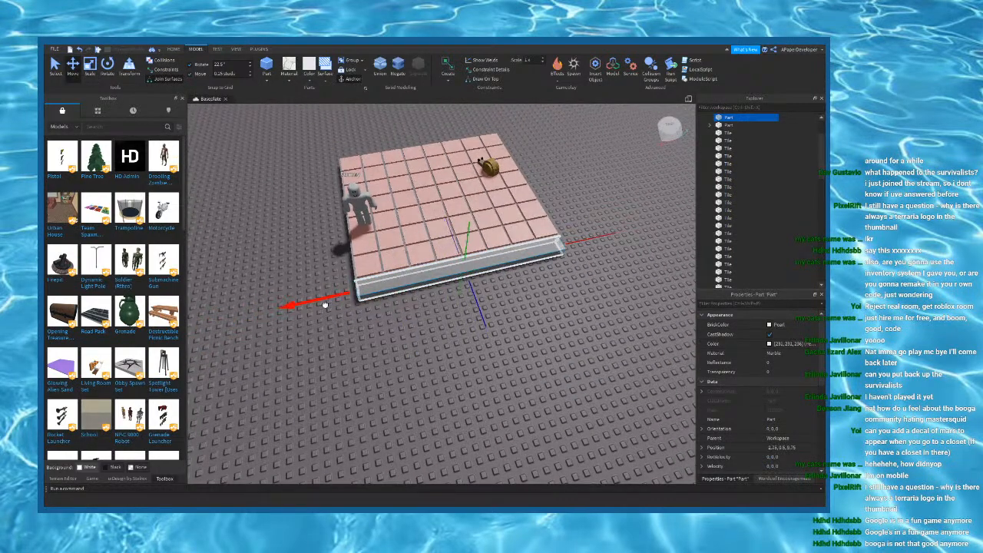
key("d")
key("w")
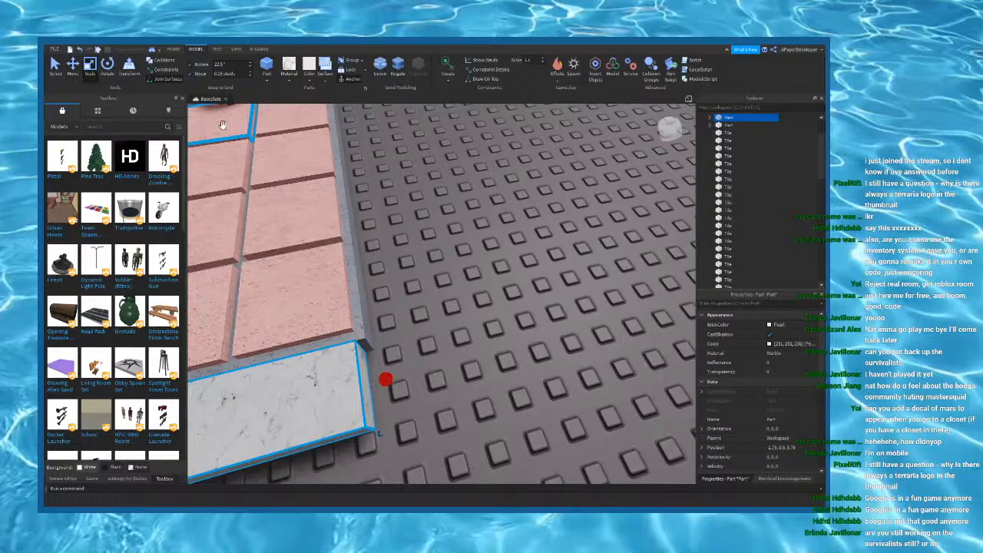
right_click_drag(434, 290, 376, 296)
key("d")
left_click_drag(398, 334, 407, 336)
right_click_drag(407, 336, 437, 326)
key("a")
key("s")
Step: Build the marble strip up into a tall wall along the side of the tiled floor
left_click_drag(430, 337, 443, 302)
right_click_drag(439, 303, 443, 302)
key("a")
left_click_drag(443, 302, 442, 301)
right_click_drag(444, 302, 442, 301)
left_click_drag(442, 301, 456, 282)
right_click_drag(451, 285, 441, 296)
key("e")
key("s")
left_click_drag(436, 295, 433, 255)
left_click(483, 262)
key("q")
left_click(453, 319)
right_click_drag(452, 317, 126, 46)
key("e")
key("a")
left_click(86, 71)
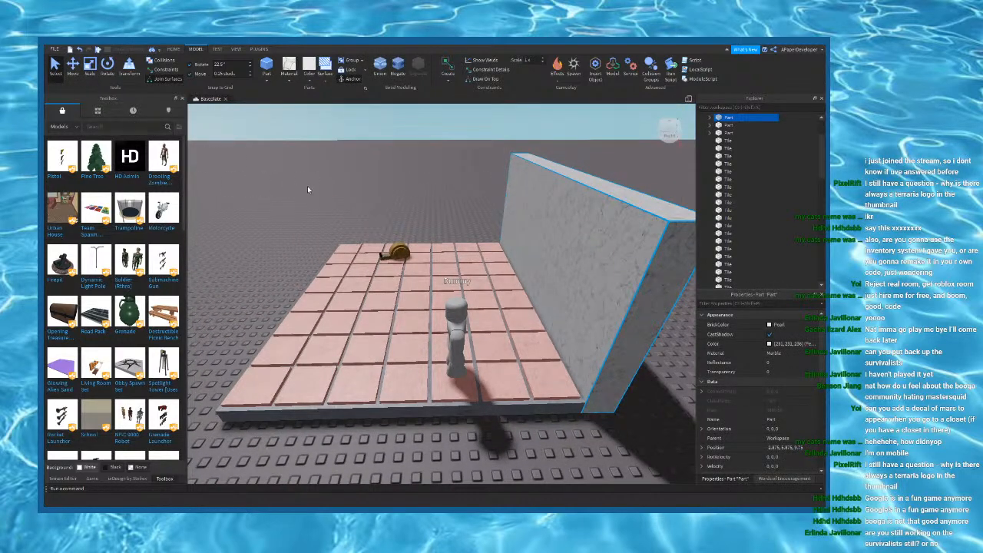
Step: Duplicate the tall marble wall and move the copy to the opposite side of the floor
left_click(73, 68)
key("ctrl+d")
left_click_drag(507, 246, 378, 275)
key("a")
left_click(498, 224)
key("d")
left_click(321, 247)
right_click_drag(320, 247, 340, 241)
scroll(340, 241, "down", 5)
Step: Shorten a copy of the tall side wall into a small block and place it at the corner on the floor's end
left_click(491, 211)
left_click(442, 227)
left_click(91, 67)
left_click_drag(334, 374, 377, 329)
key("w")
right_click_drag(377, 343, 377, 329)
left_click_drag(377, 329, 377, 328)
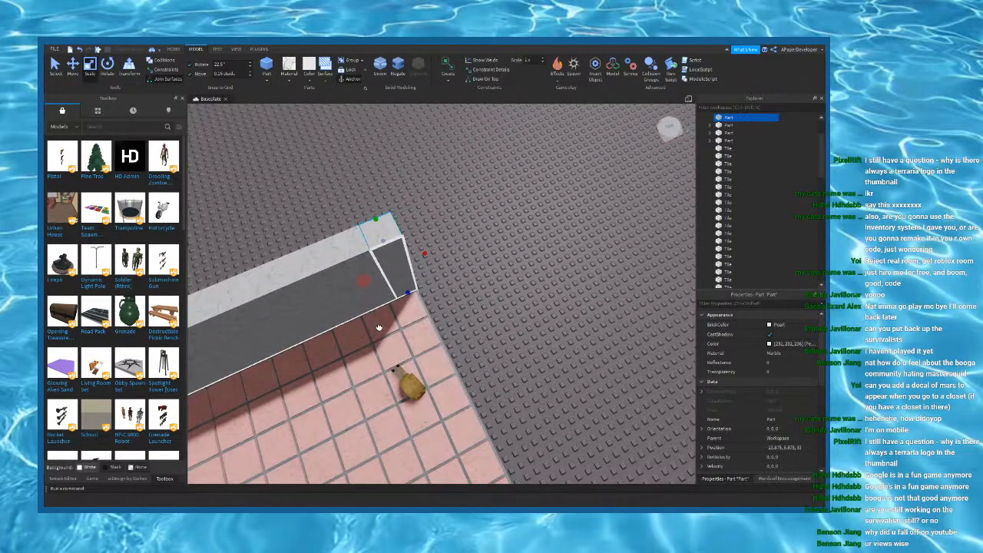
left_click_drag(442, 261, 447, 250)
left_click_drag(438, 286, 450, 305)
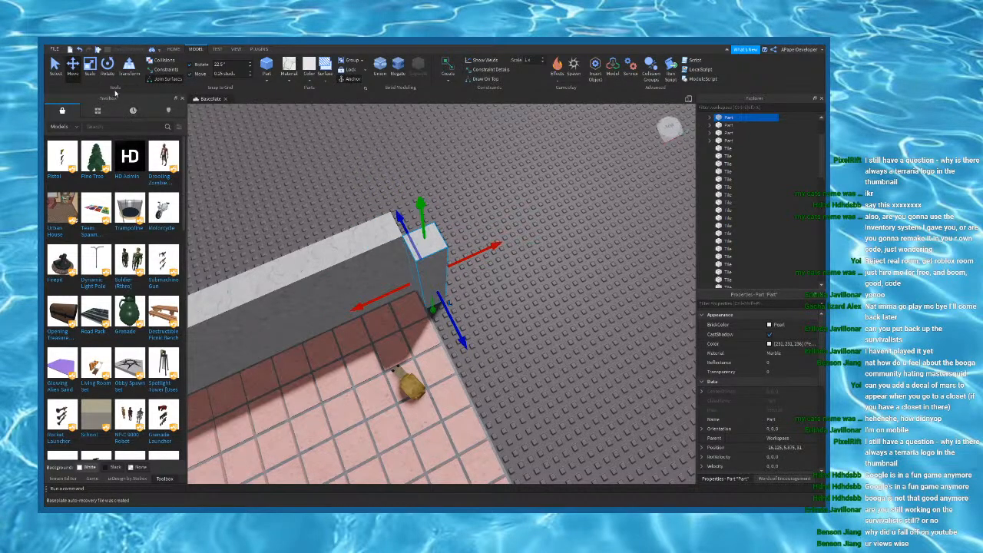
Step: Stretch the corner block across the end of the floor to form an end wall reaching the opposite side wall
right_click_drag(388, 304, 404, 310)
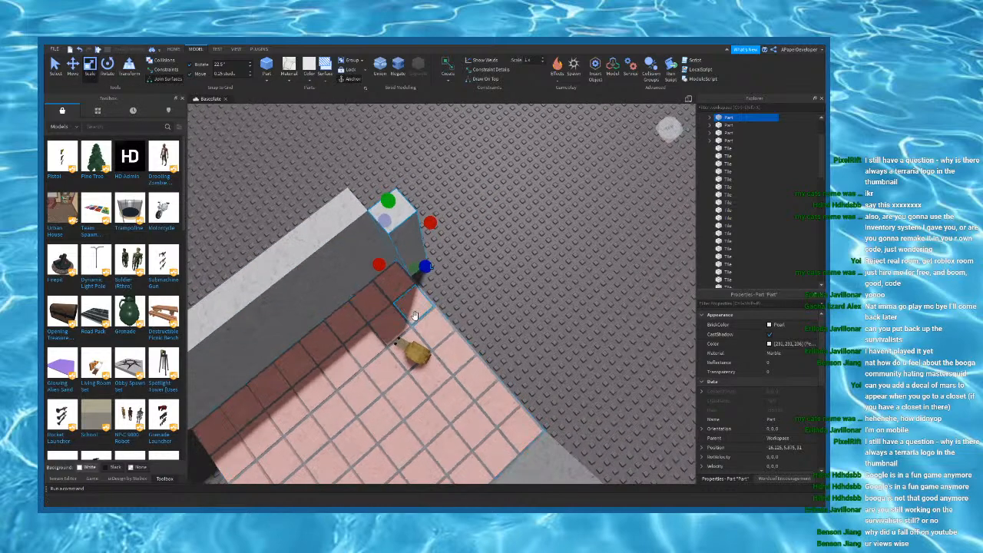
left_click_drag(424, 270, 543, 324)
key("a")
left_click_drag(409, 274, 387, 272)
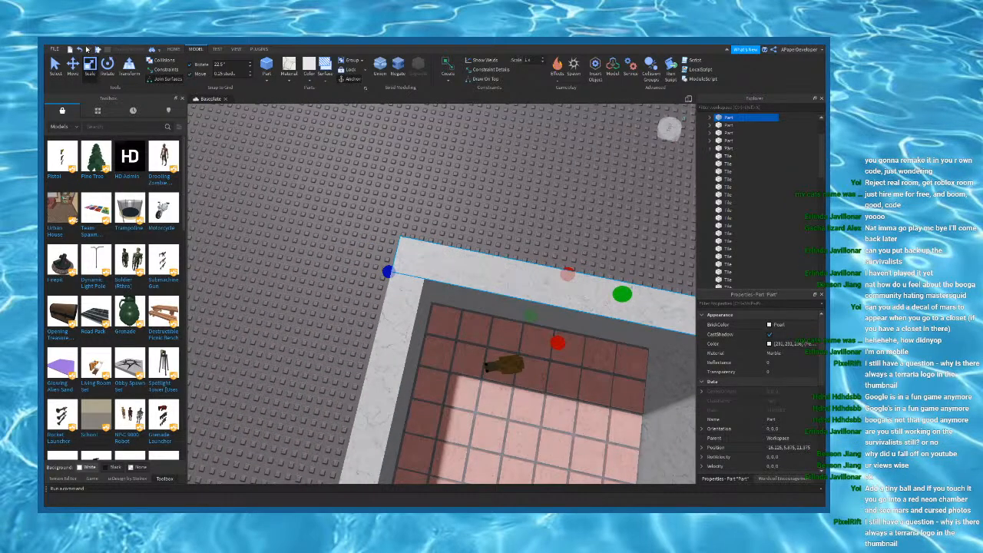
Step: Move a duplicate of the end wall to the opposite end of the floor to enclose the room
left_click(71, 71)
left_click_drag(567, 235, 548, 273)
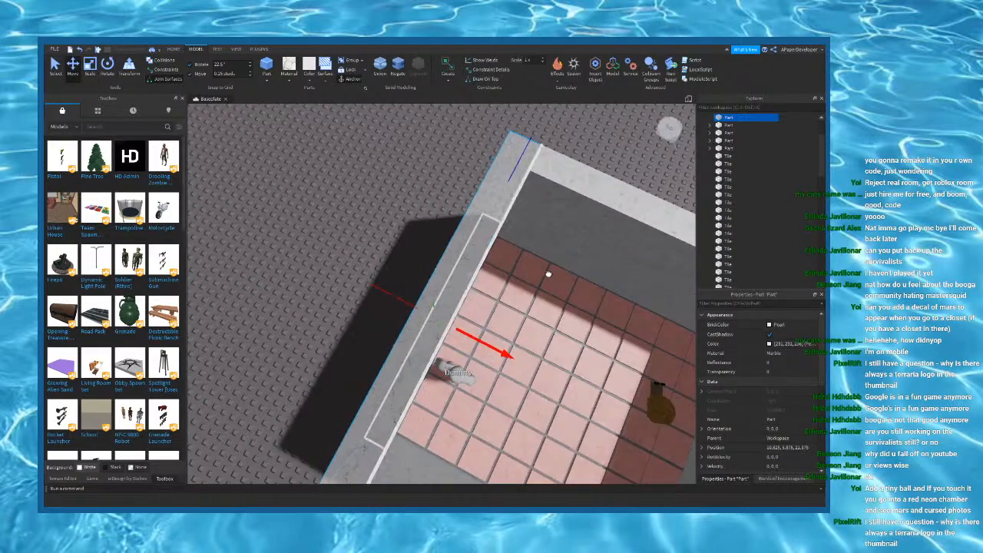
left_click(643, 130)
right_click_drag(643, 130, 461, 281)
right_click_drag(430, 208, 477, 211)
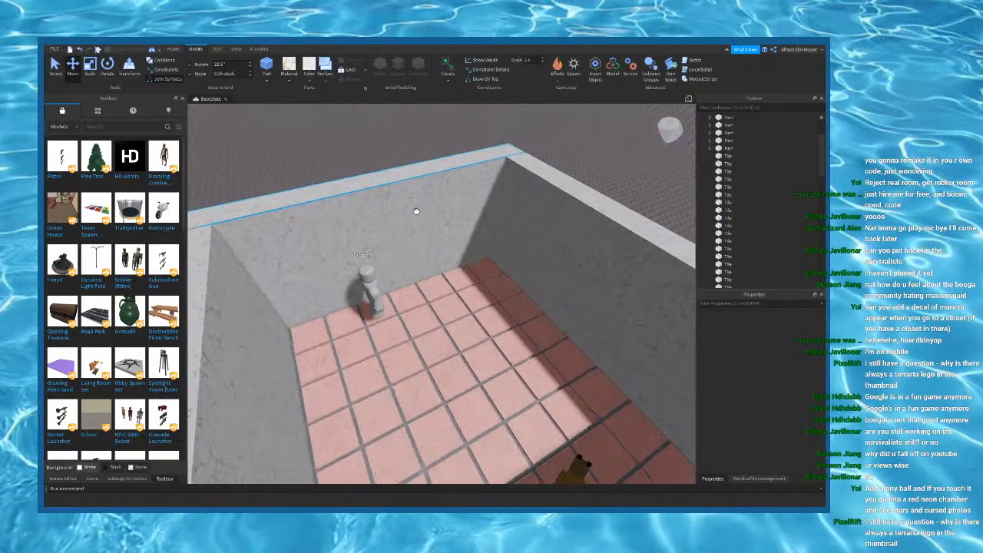
Step: Form a flat marble roof covering the whole room from a copy of the end wall behind the dummy
left_click(476, 210)
left_click(93, 72)
left_click_drag(371, 157, 445, 280)
right_click_drag(491, 273, 444, 281)
left_click_drag(445, 280, 463, 294)
left_click(494, 275)
right_click_drag(494, 275, 495, 275)
scroll(495, 275, "up", 5)
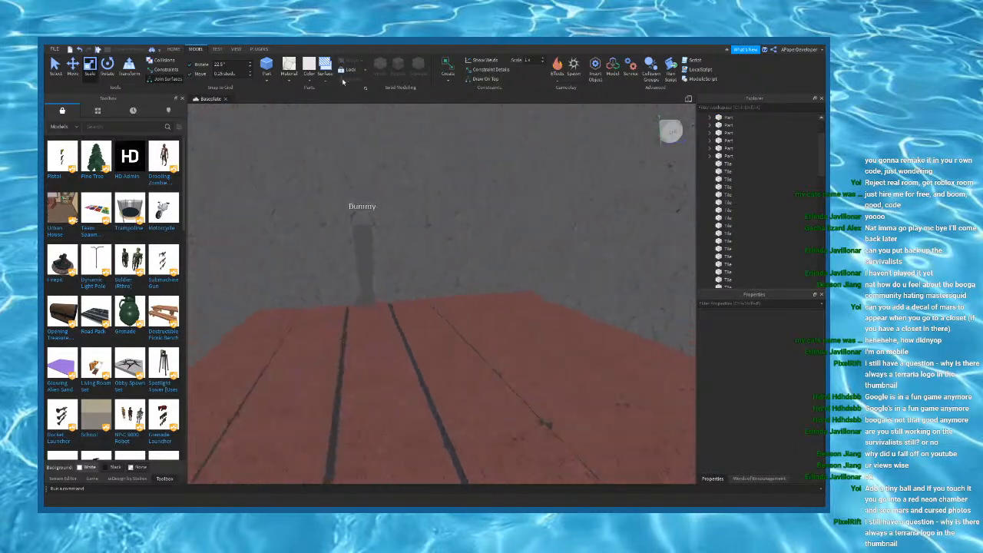
Step: Turn on the camera light and set the Ambient color of Lighting to 0, 0, 0
left_click(263, 48)
left_click(485, 71)
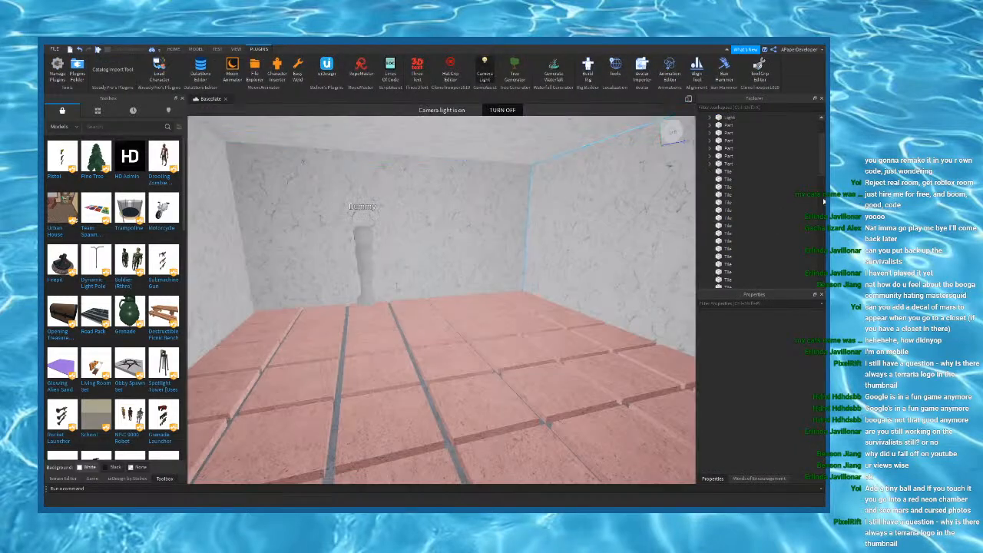
left_click(702, 118)
left_click(724, 132)
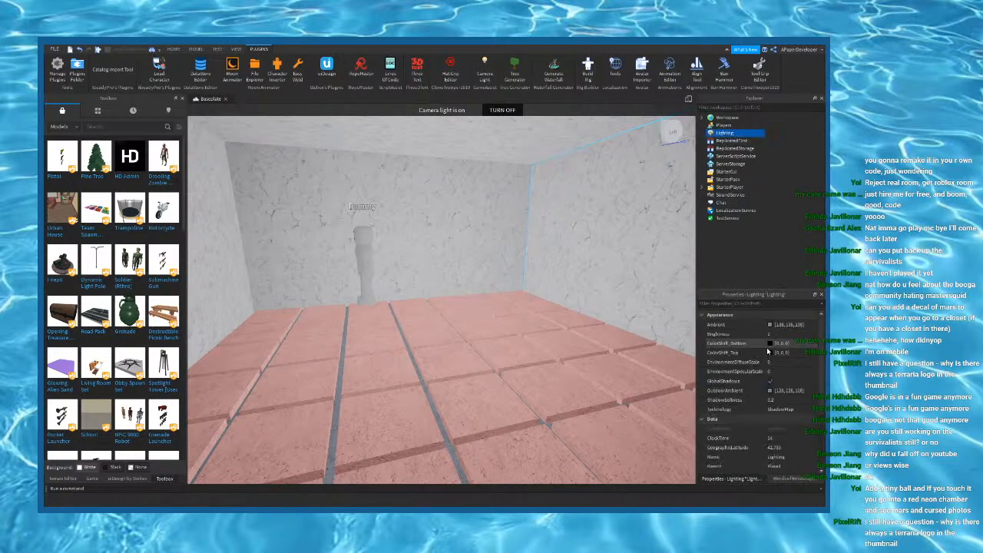
left_click(529, 276)
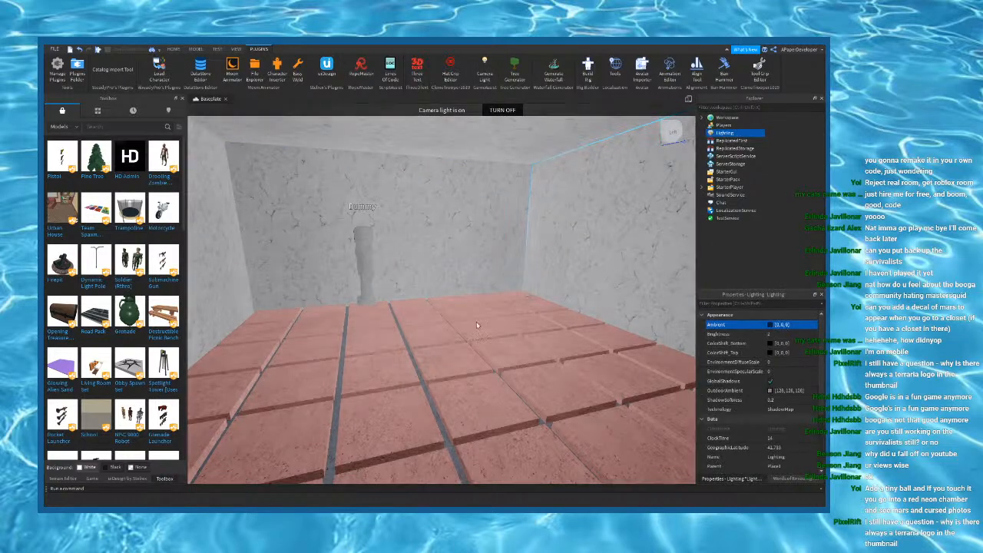
Step: Look around the room's interior to examine the lit walls, tiles, dummy and shelly model
right_click_drag(492, 324, 492, 324)
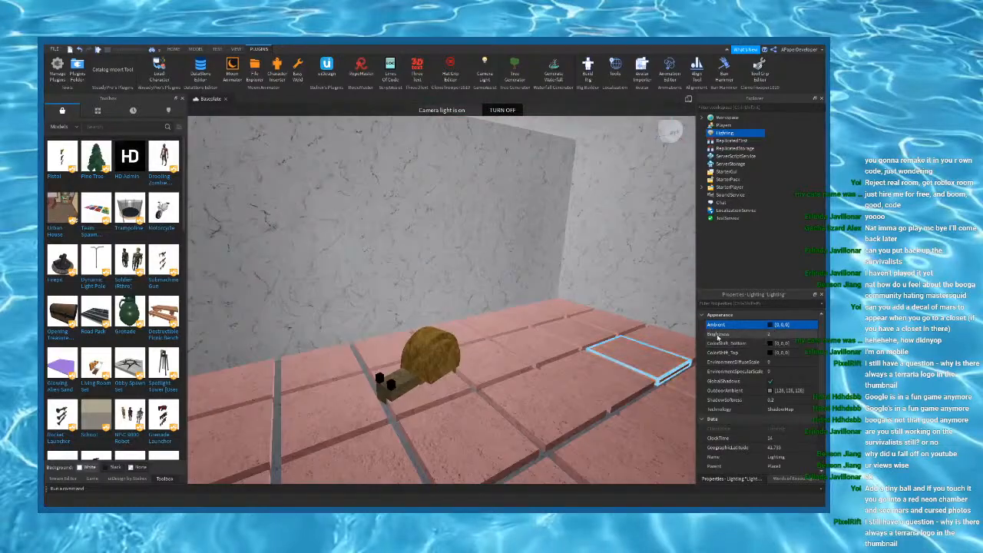
right_click_drag(566, 341, 566, 342)
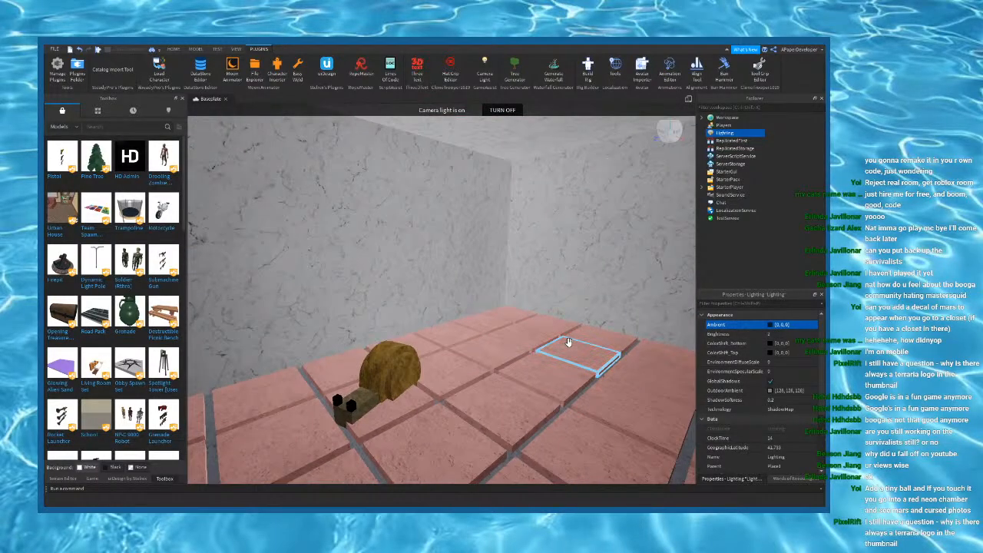
right_click_drag(547, 372, 547, 372)
left_click(547, 372)
left_click(439, 268)
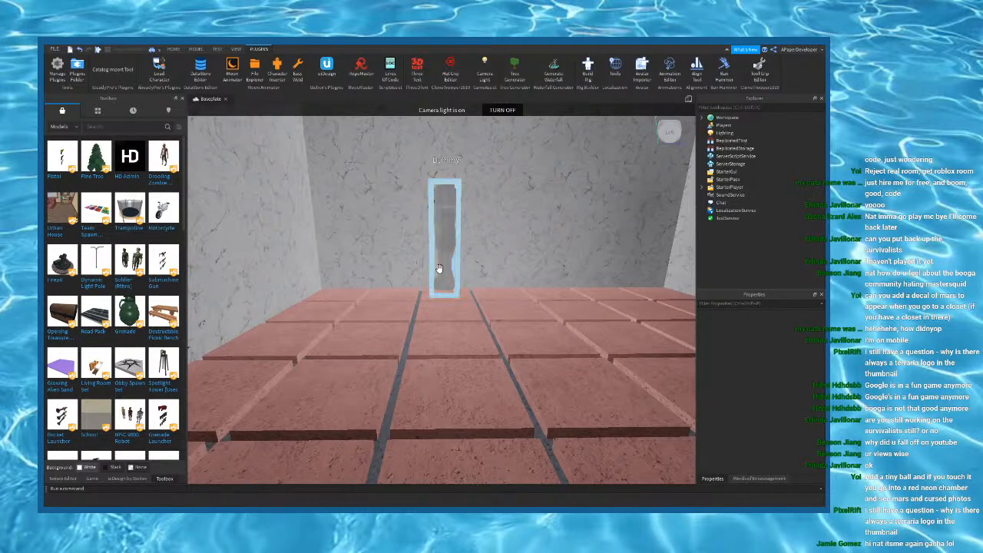
key("a")
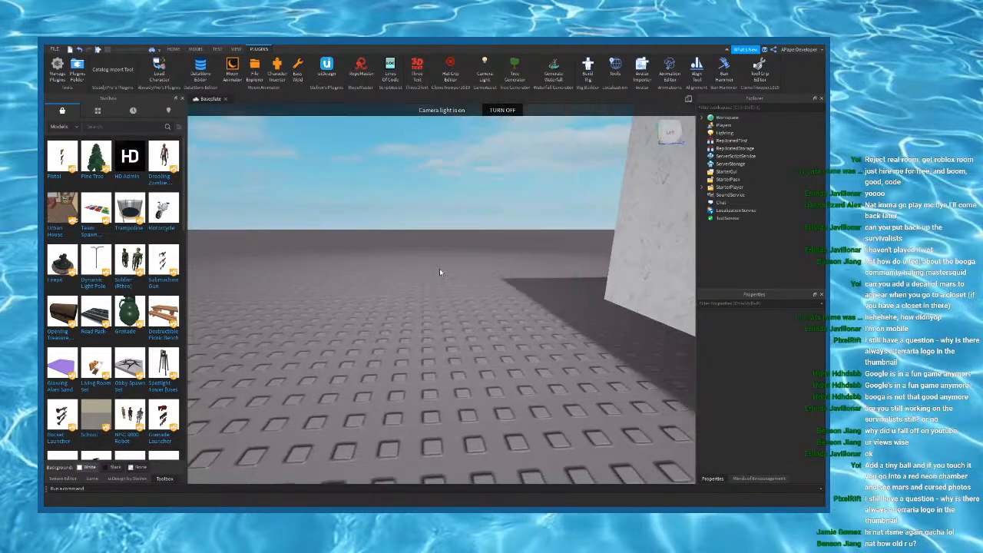
key("d")
left_click_drag(473, 265, 530, 230)
key("a")
right_click_drag(523, 234, 522, 254)
key("w")
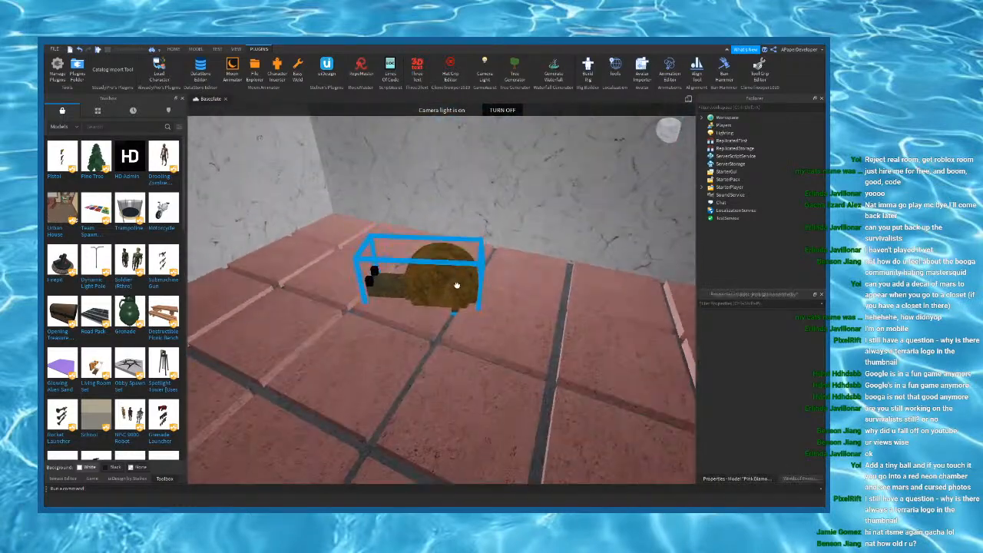
Step: Raise the Pink Diamond Shelby model to rest on top of the tiles and scale it up slightly
left_click(456, 285)
left_click(197, 49)
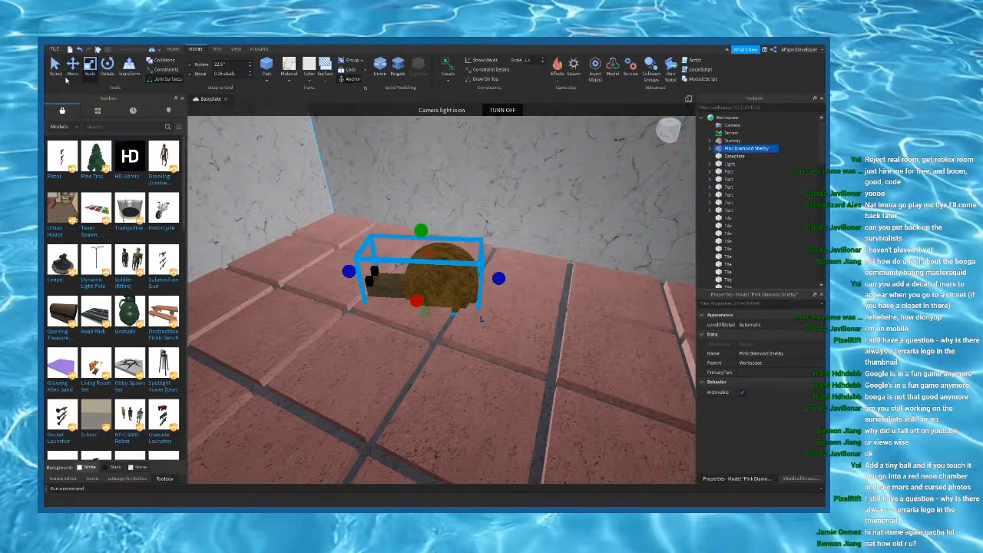
left_click_drag(419, 223, 418, 216)
key("w")
right_click_drag(466, 220, 465, 219)
key("s")
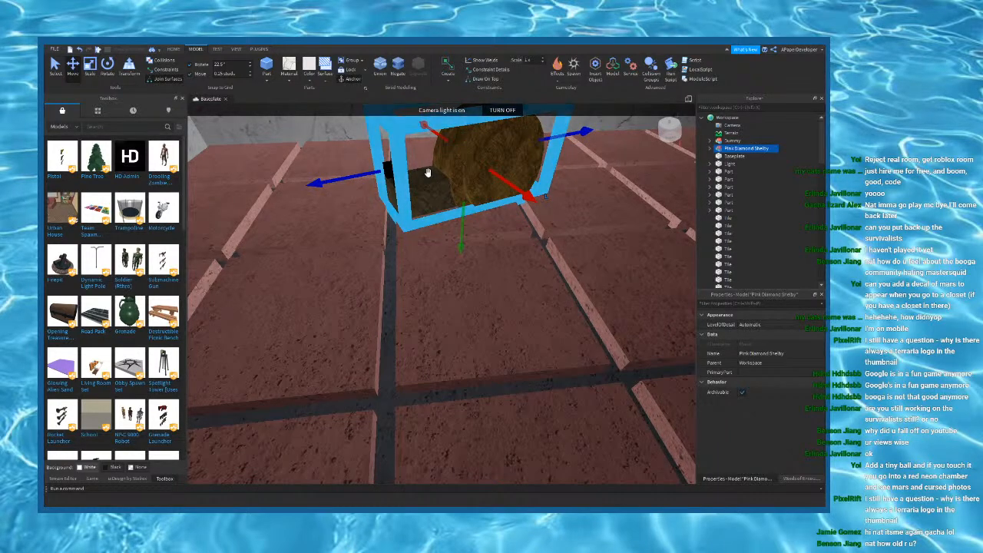
key("s")
left_click(89, 68)
key("s")
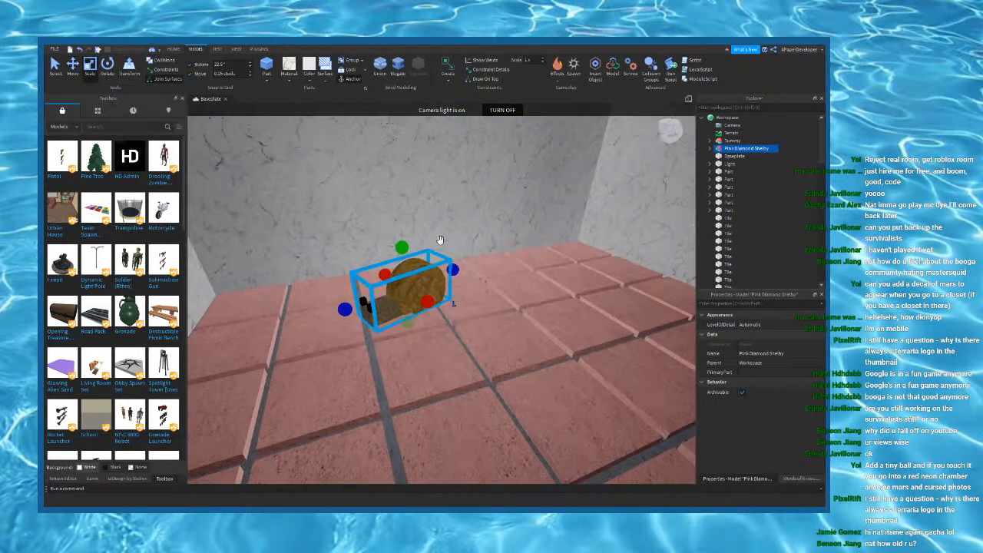
left_click_drag(407, 241, 402, 231)
Step: Shorten the end wall near the shelly model to leave a doorway gap beside the side wall
right_click_drag(401, 228, 459, 349)
key("q")
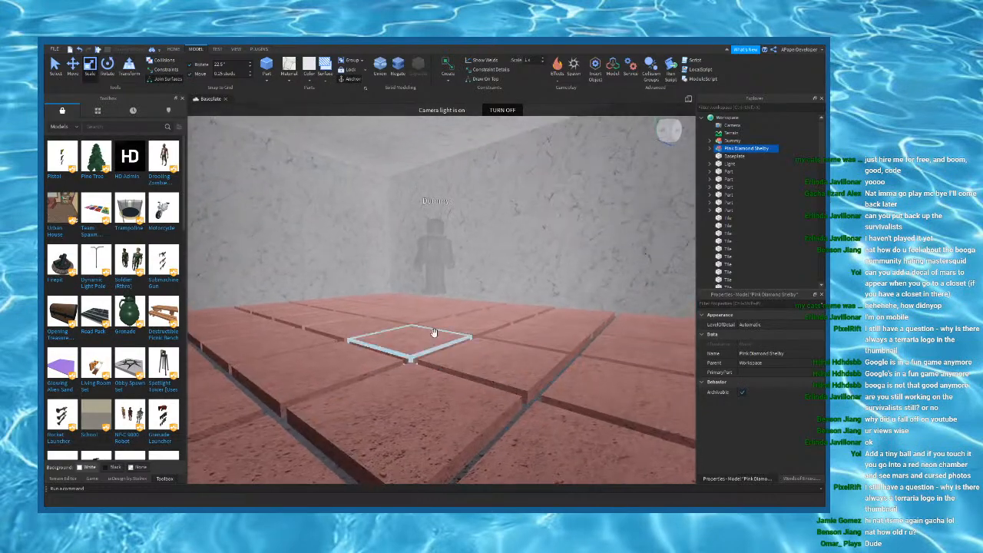
right_click_drag(359, 243, 391, 252)
left_click(359, 242)
left_click(348, 232)
left_click_drag(350, 313, 354, 314)
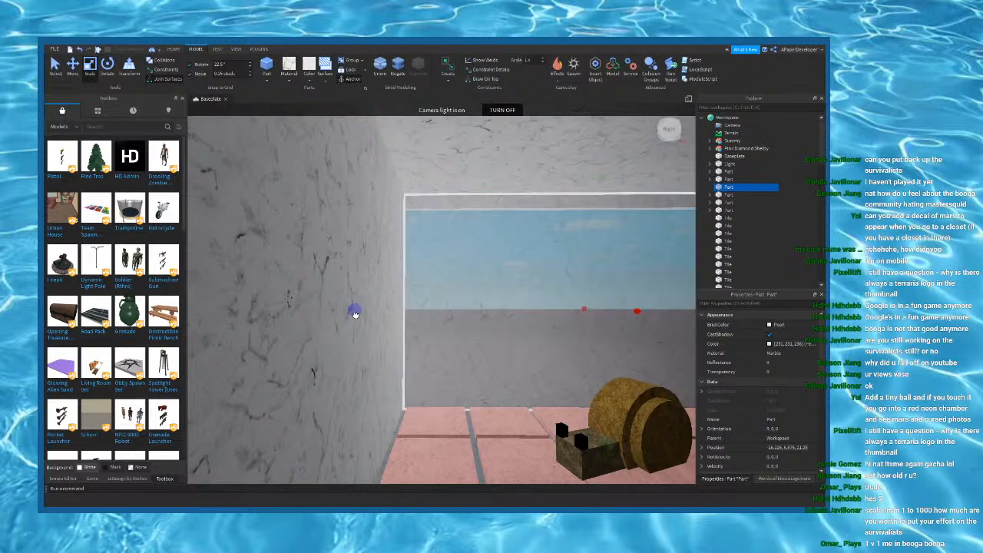
left_click_drag(425, 321, 410, 327)
key("d")
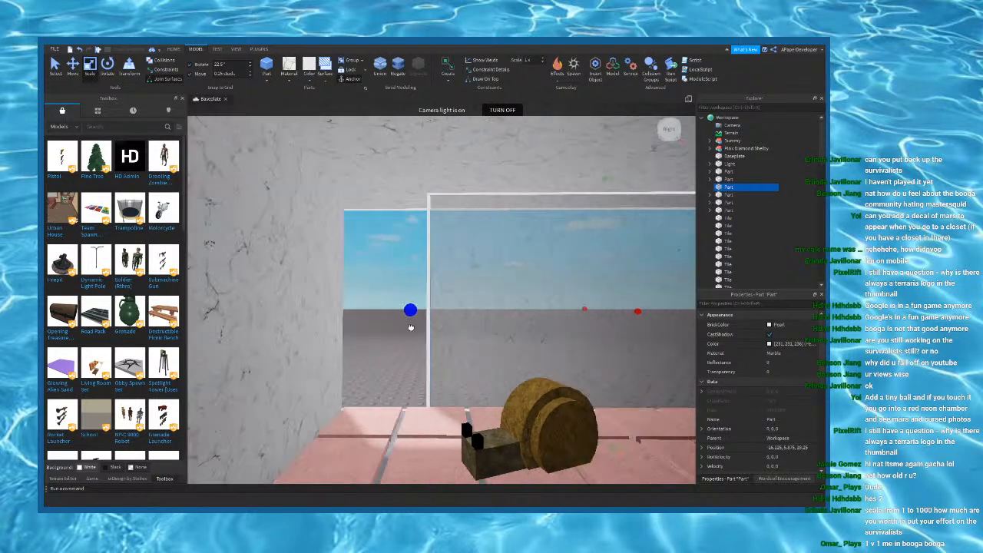
Step: Lower the top of the shortened end wall to window-sill height
key("s")
left_click_drag(478, 222, 514, 355)
key("w")
right_click_drag(510, 320, 504, 259)
left_click_drag(514, 221, 518, 195)
key("s")
right_click_drag(509, 242, 460, 253)
Step: Form a narrow marble block beside the doorway and trim it to stand on the low wall below roof height
left_click(415, 361)
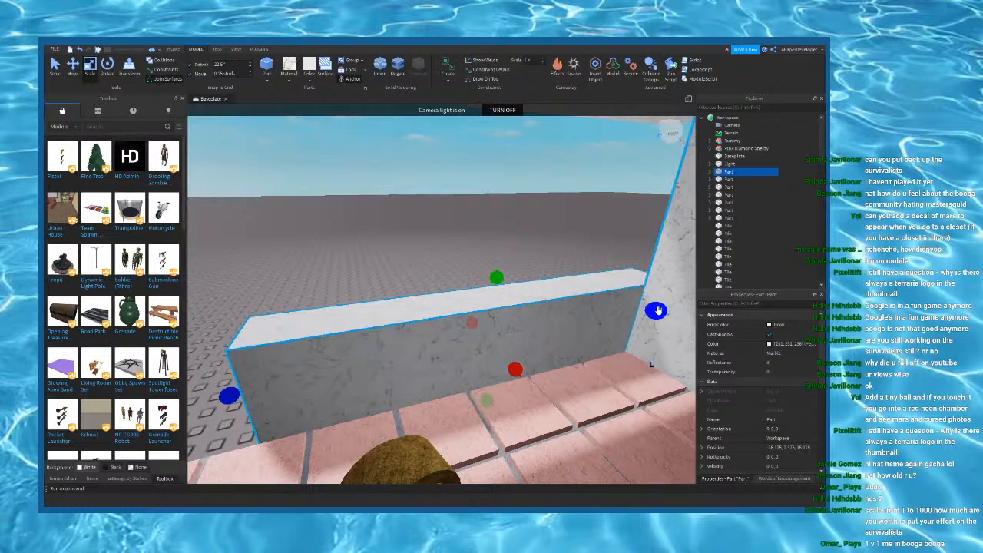
left_click_drag(416, 361, 379, 359)
right_click_drag(379, 359, 393, 323)
key("s")
left_click_drag(411, 310, 411, 148)
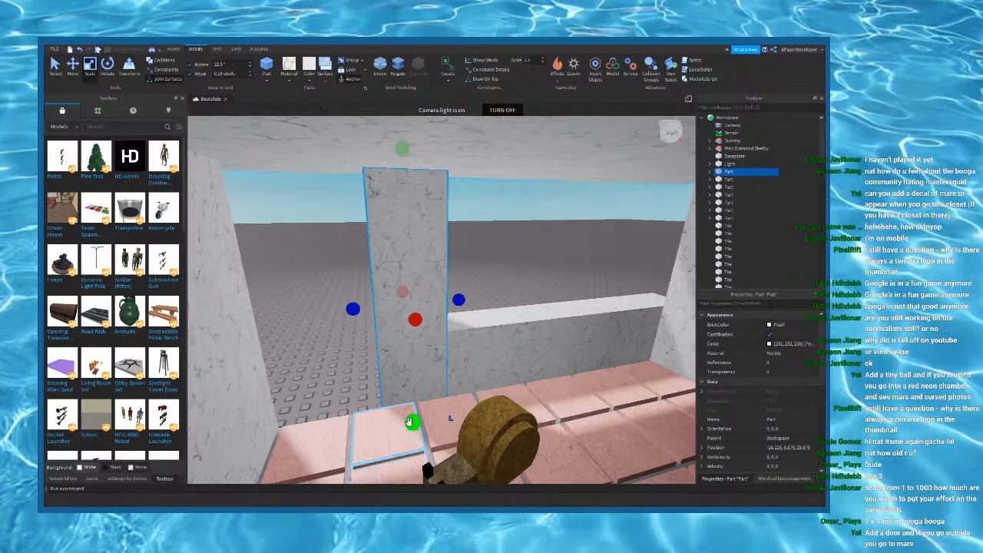
left_click_drag(410, 422, 412, 340)
left_click_drag(401, 148, 404, 189)
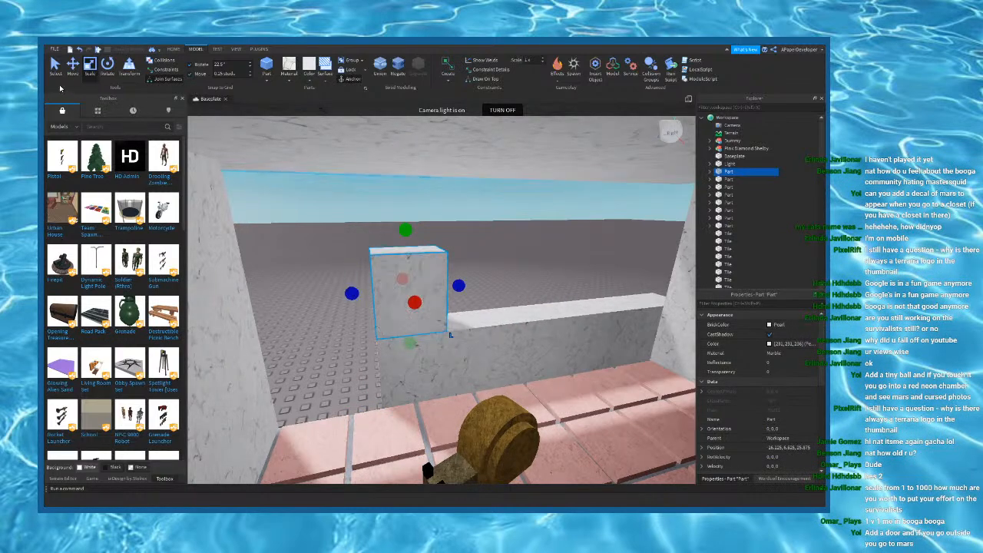
Step: Place a copy of the narrow block on the opposite end of the low wall to frame the window opening
key("w")
key("d")
left_click_drag(456, 285, 533, 289)
key("w")
right_click_drag(534, 290, 533, 261)
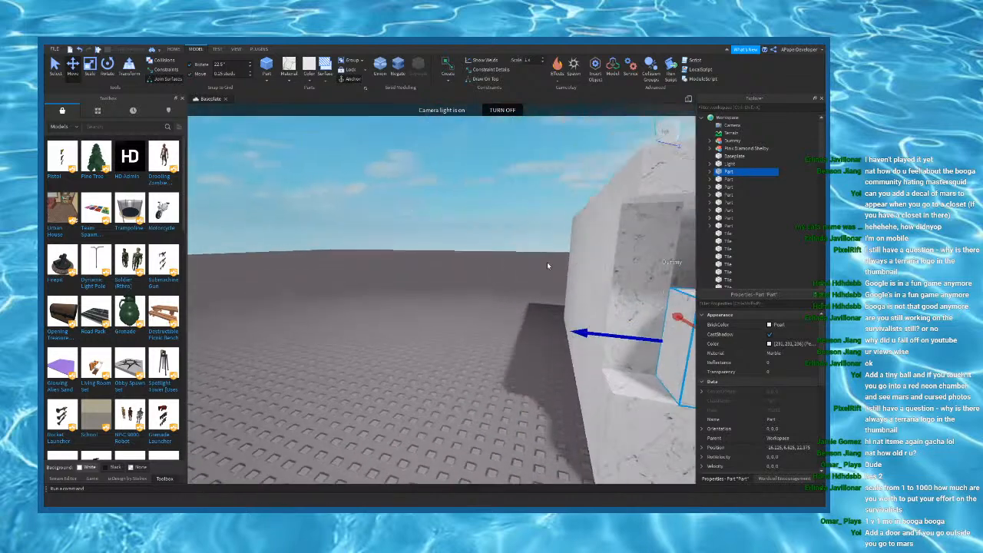
right_click_drag(611, 280, 461, 292)
left_click(566, 329)
left_click(285, 284)
right_click_drag(284, 284, 250, 106)
Step: Extend the side wall lengthwise so its end is flush with the outer face of the window wall
left_click(447, 351)
left_click_drag(374, 392, 407, 373)
left_click(384, 322)
left_click_drag(404, 304, 448, 318)
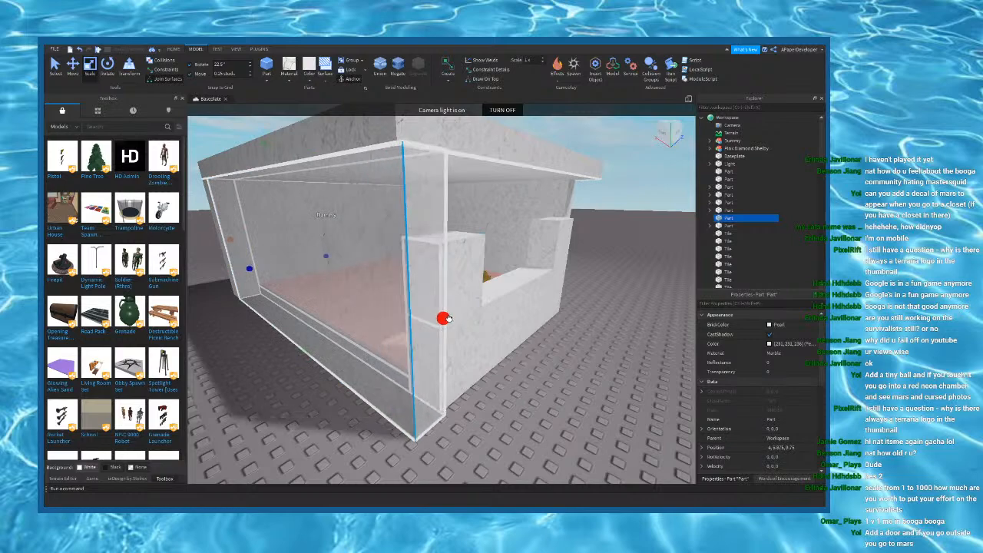
right_click_drag(446, 319, 422, 303)
left_click(522, 344)
right_click_drag(522, 344, 597, 202)
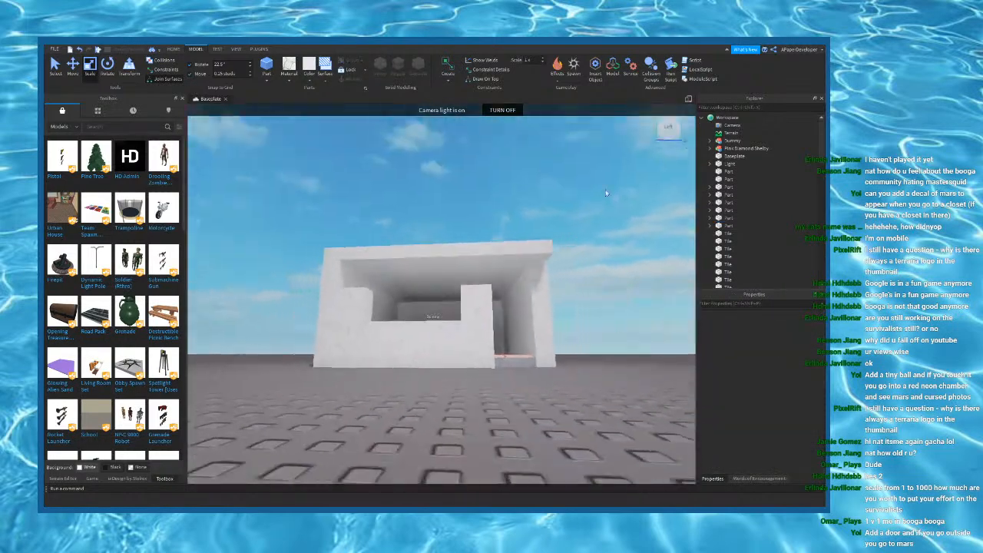
Step: Select the window wall pieces, the roof slab and the adjoining wall together and rename them Wall
left_click_drag(313, 300, 311, 300)
key("w")
right_click_drag(406, 312, 436, 313)
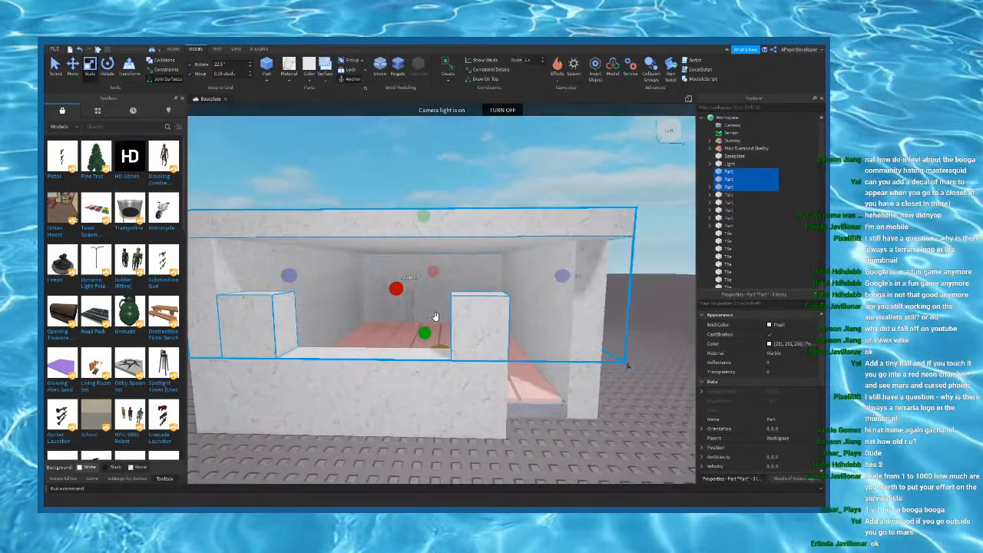
left_click(426, 397, "ctrl")
left_click(582, 390, "ctrl")
key("d")
right_click_drag(636, 331, 635, 327)
key("w")
key("s")
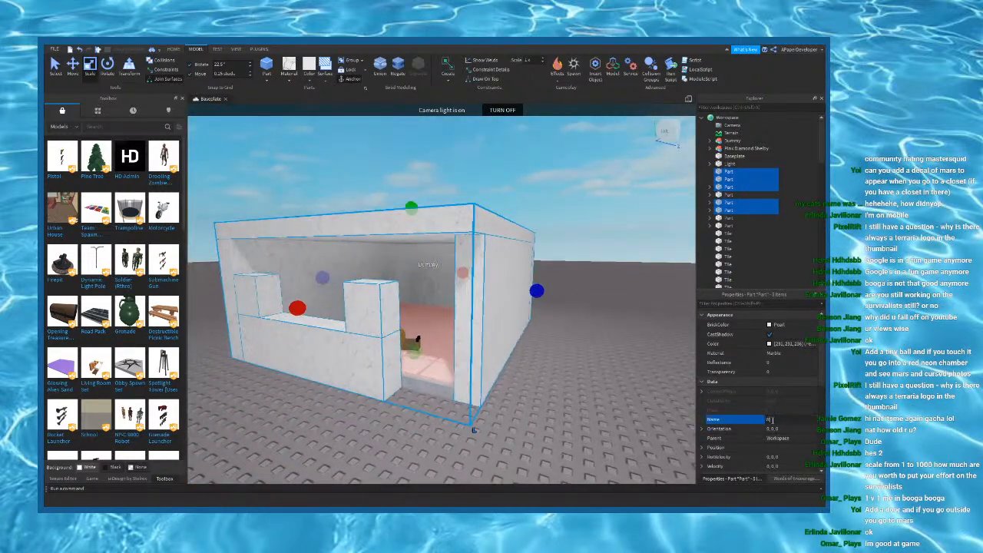
left_click(559, 401)
Step: Select the remaining unnamed walls from inside the room and rename them Wall
key("w")
left_click(472, 239)
right_click_drag(471, 239, 639, 275)
left_click(484, 245)
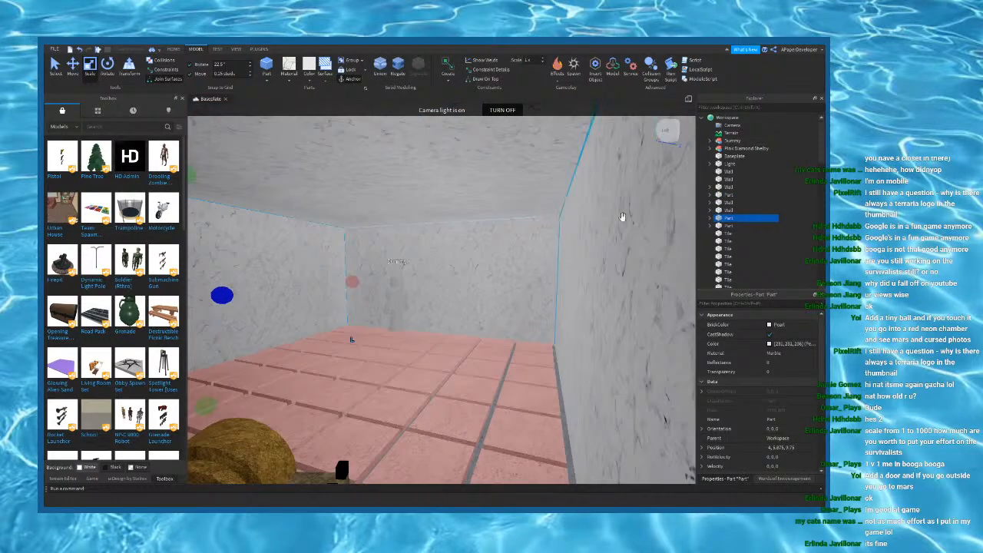
left_click(504, 163, "ctrl")
left_click(500, 192, "ctrl")
right_click_drag(495, 195, 407, 221)
left_click(524, 211, "ctrl")
left_click(543, 206, "ctrl")
left_click(292, 346, "ctrl")
left_click(285, 344, "ctrl")
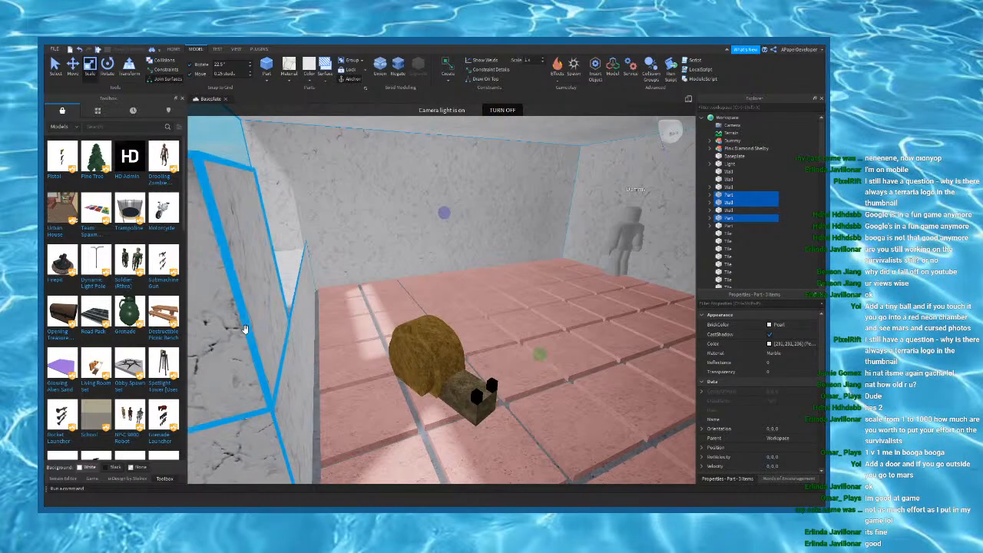
scroll(783, 367, "down", 3)
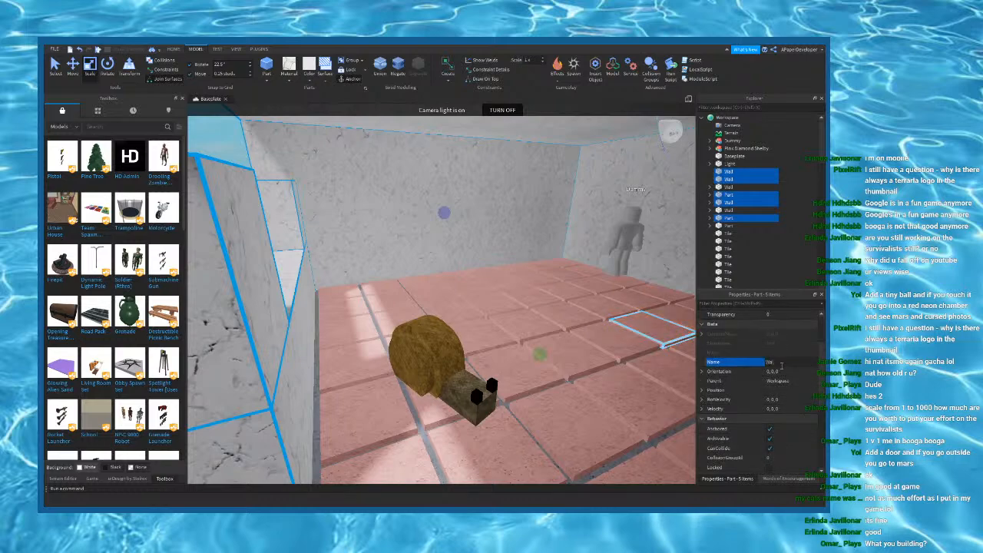
Step: Rename the slab on top of the room as Roof
right_click_drag(480, 284, 373, 263)
key("s")
left_click(567, 298)
key("F2")
type("Roof")
key("Return")
Step: Duplicate the low window wall and raise the copy straight up toward the roof
right_click_drag(443, 369, 442, 401)
key("w")
left_click(441, 401)
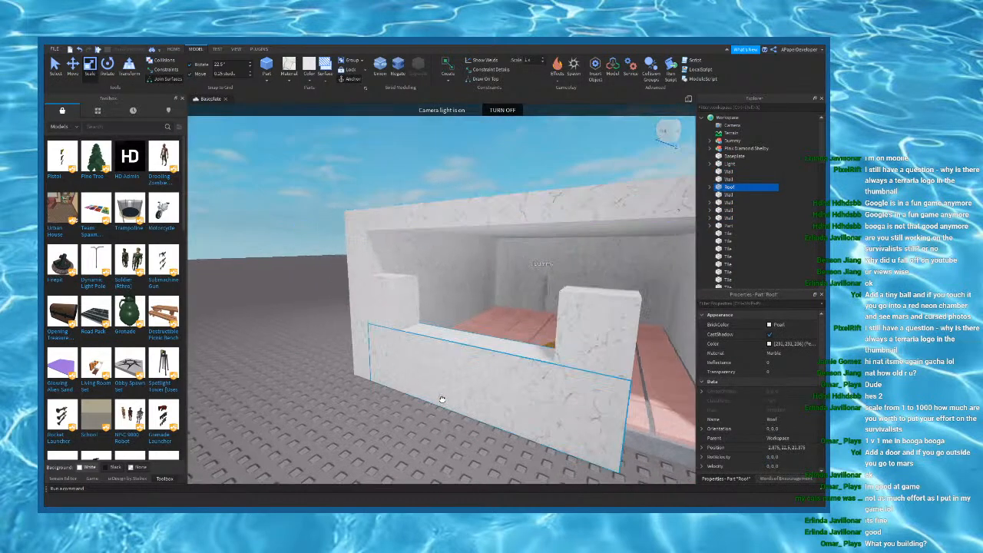
left_click(442, 401)
key("ctrl+z")
key("ctrl+d")
left_click(73, 66)
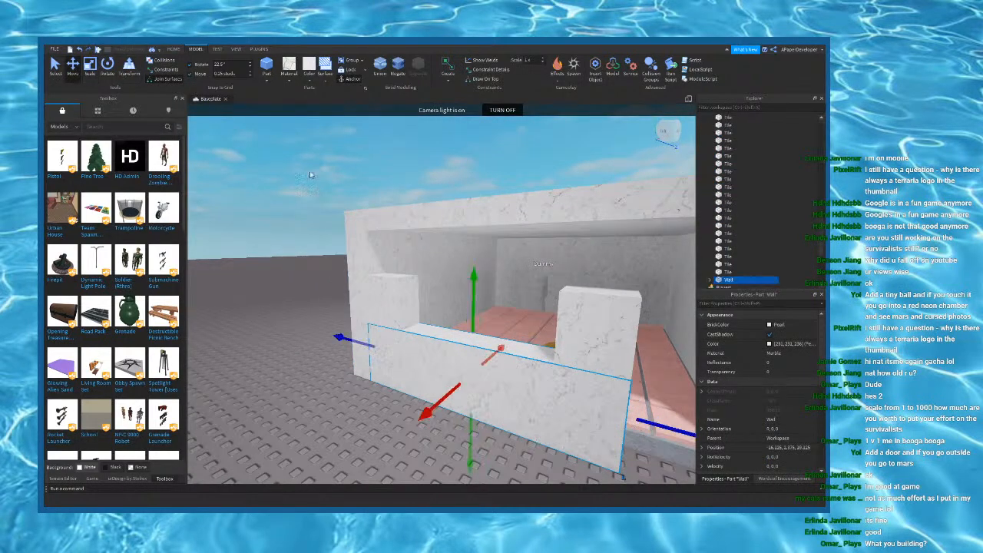
left_click_drag(481, 303, 482, 222)
Step: Resize the raised wall copy to fill the gap between the window's side blocks and the roof
key("ctrl+4")
mouse_move(475, 325)
left_mouse_down()
mouse_move(489, 304)
mouse_move(474, 307)
left_mouse_up()
right_click_drag(473, 307, 471, 347)
key("w")
left_click(472, 347)
key("s")
key("w")
right_click_drag(441, 318, 472, 280)
key("s")
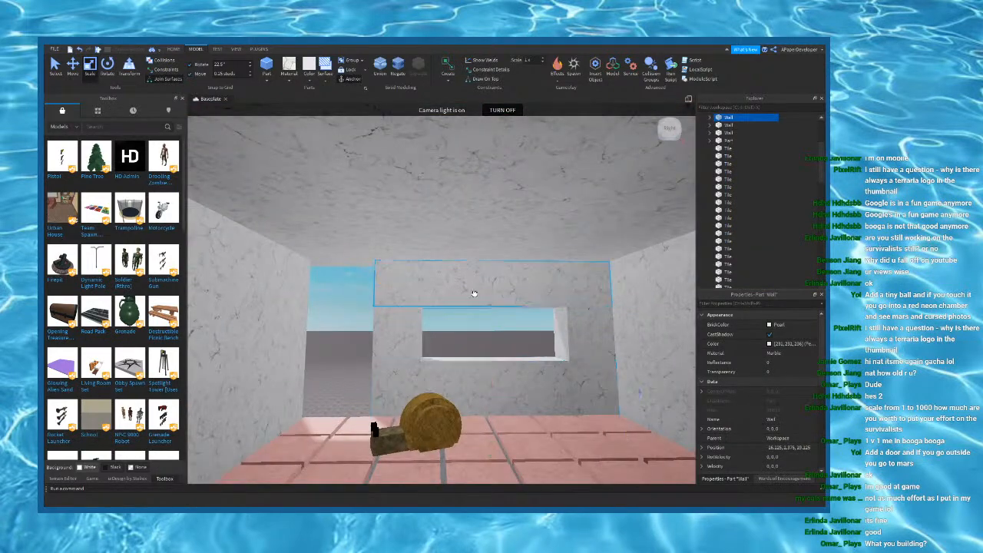
Step: Shorten the walls above and below the window vertically to make the window opening taller
left_click(474, 293)
left_click_drag(490, 327, 493, 354)
left_click(481, 369)
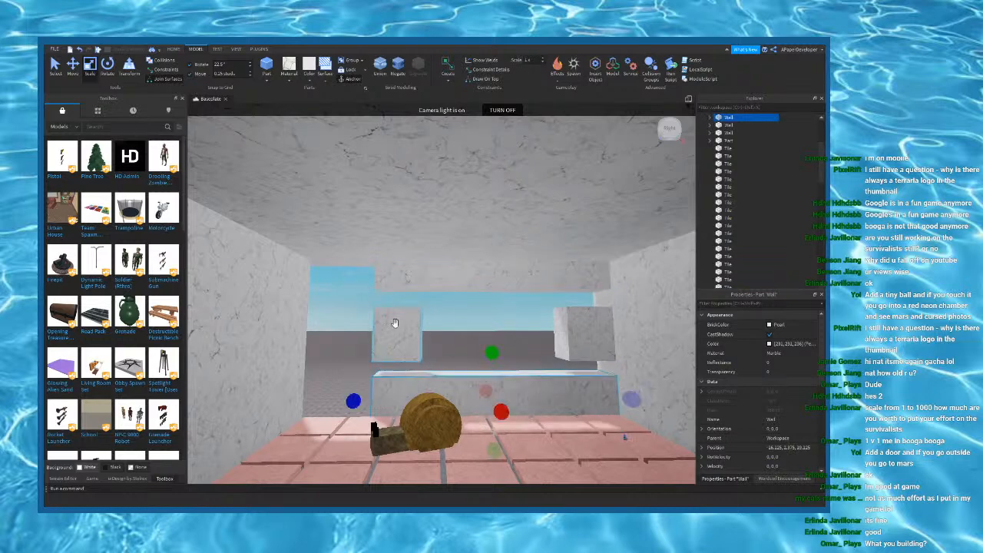
Step: Stretch both blocks beside the window up and down to fill the gaps between the upper and lower walls
left_click_drag(402, 379, 399, 393)
left_click_drag(400, 296, 399, 292)
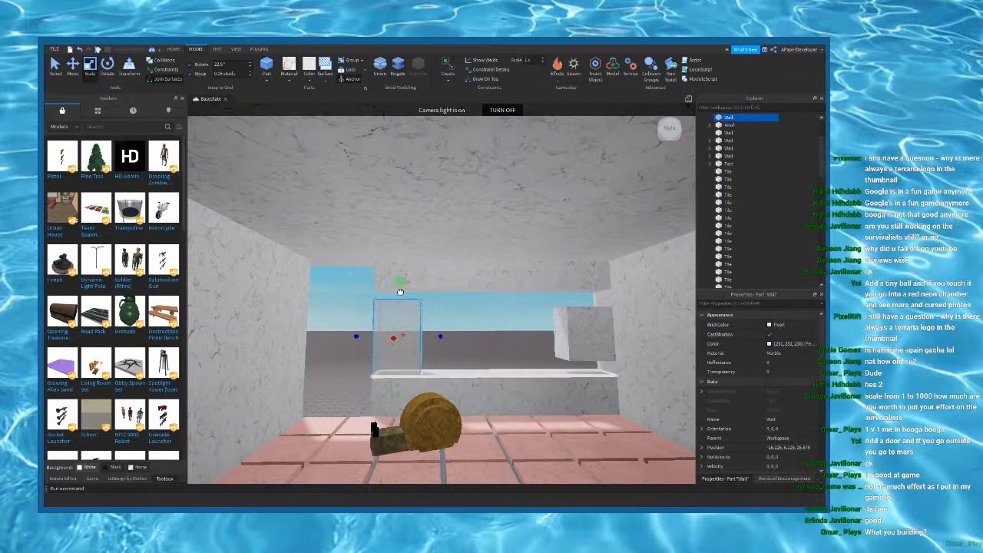
left_click(581, 336)
left_click_drag(584, 378, 580, 390)
left_click_drag(582, 287, 583, 274)
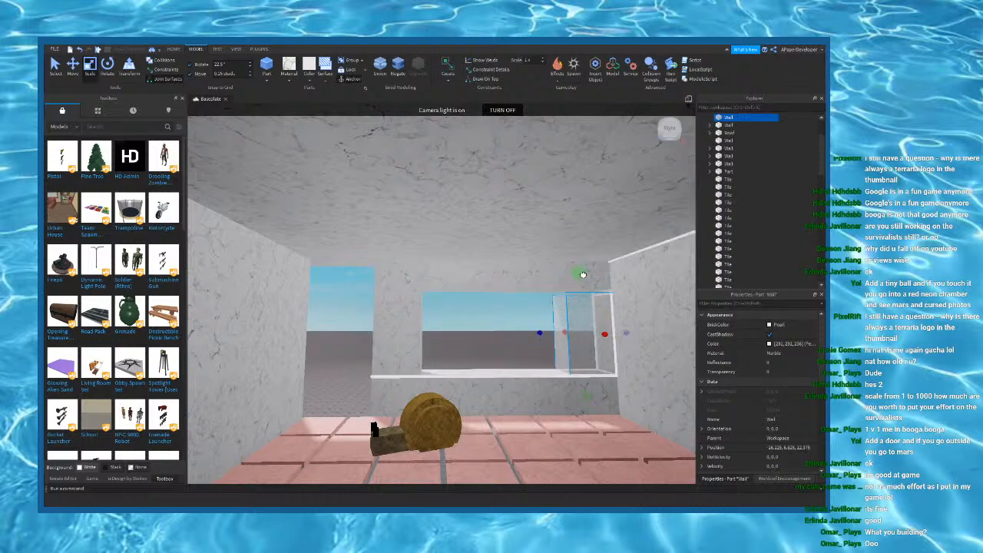
Step: Duplicate a window side block and stretch the copy across the whole window opening as a pane
key("ctrl+d")
right_click_drag(576, 335, 577, 334)
left_click_drag(574, 334, 560, 335)
left_click_drag(470, 331, 531, 352)
right_click_drag(530, 352, 553, 360)
left_click_drag(553, 360, 604, 354)
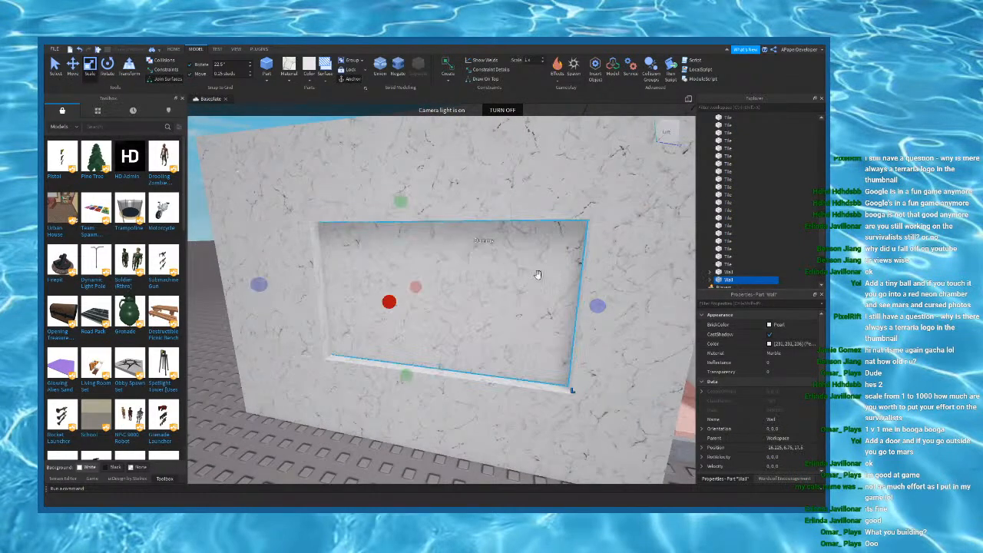
Step: Give the window pane the Glass material and set its transparency to 0.5
left_click(314, 265)
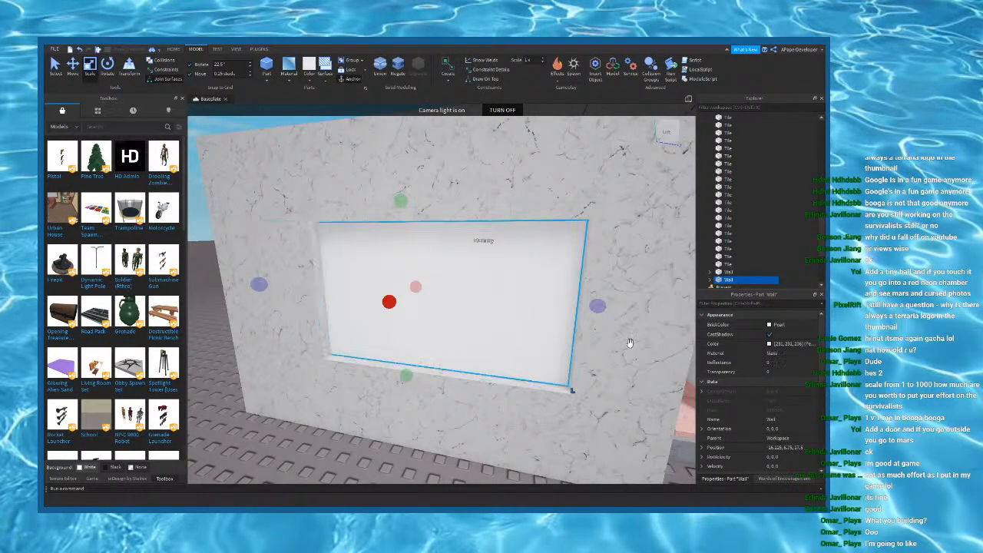
left_click(780, 373)
type("0.5")
key("Return")
Step: Insert a new part on the baseplate outside the window wall and give it the Neon material
right_click_drag(379, 301, 364, 301)
left_click_drag(368, 276, 414, 286)
left_click(268, 321)
right_click_drag(268, 321, 285, 324)
left_click(267, 67)
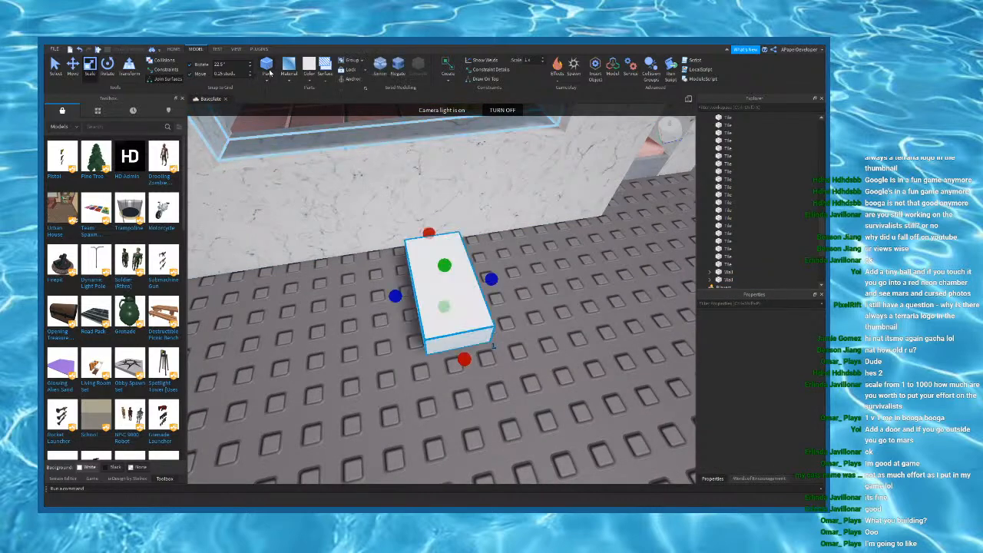
left_click(304, 261)
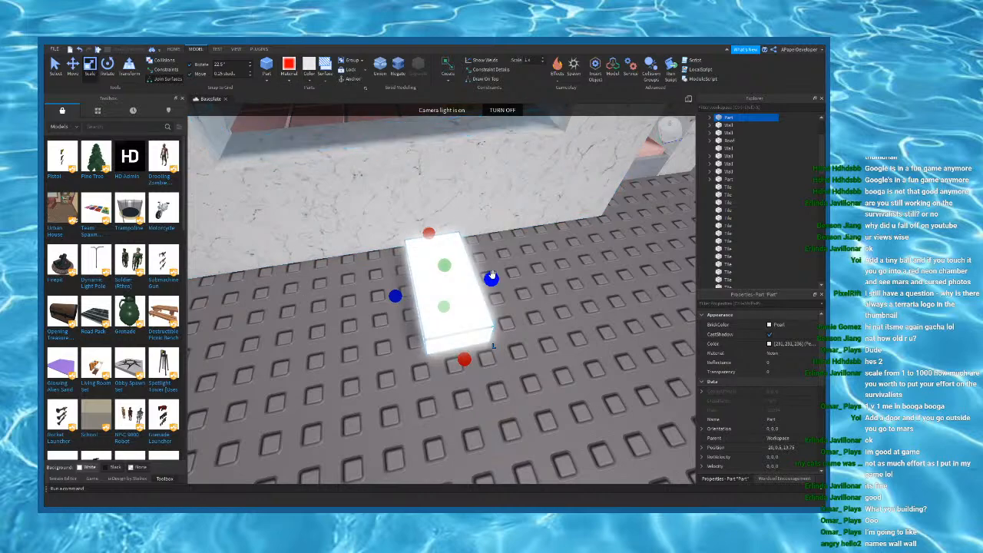
Step: Lengthen the neon part in both directions along the outside of the window wall and color it Magenta
scroll(490, 267, "down", 5)
left_click_drag(488, 268, 616, 262)
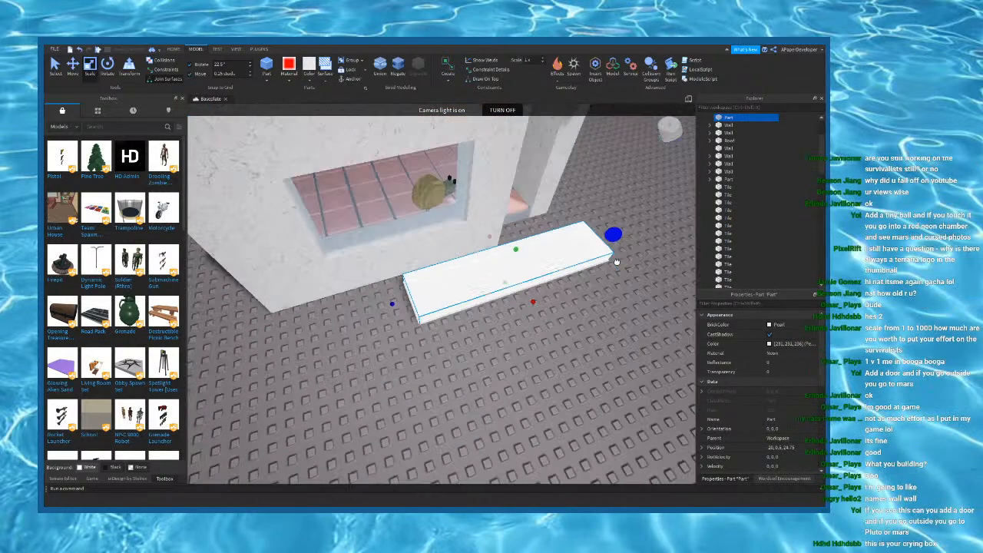
right_click_drag(616, 262, 630, 257)
left_click(410, 144)
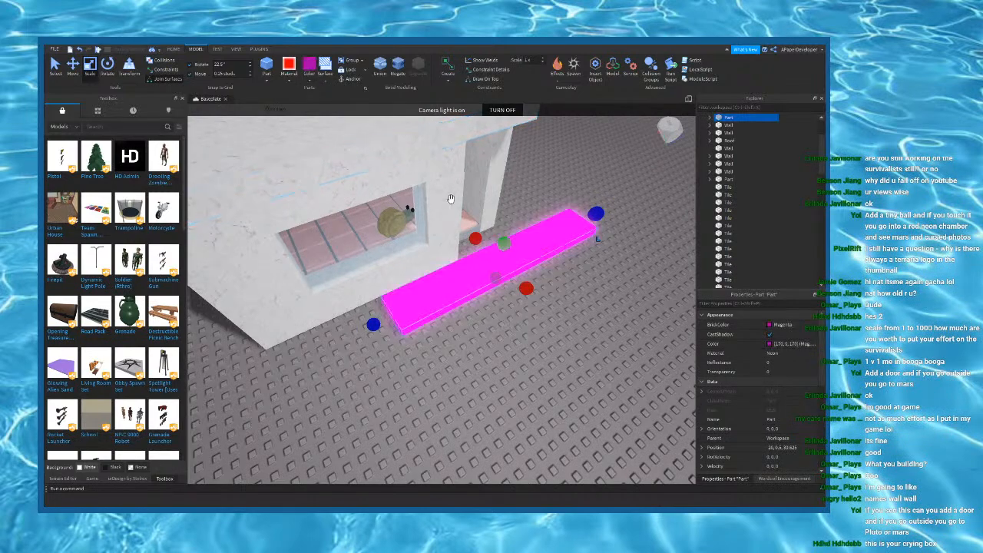
key("a")
left_click_drag(375, 324, 309, 384)
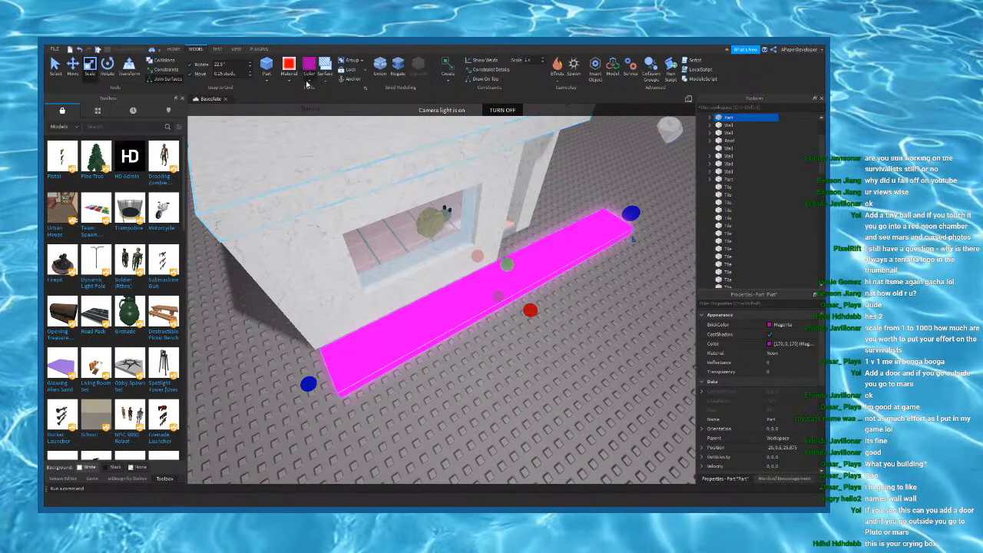
Step: Recolor the neon part Bright violet and stretch it upward to about roof height
left_click(433, 134)
right_click_drag(493, 246, 494, 250)
left_click_drag(506, 247, 487, 202)
right_click_drag(490, 193, 465, 223)
Step: Move the violet slab up against the outside of the window wall and rename it Neon
key("ctrl+2")
key("a")
left_click_drag(625, 290, 603, 281)
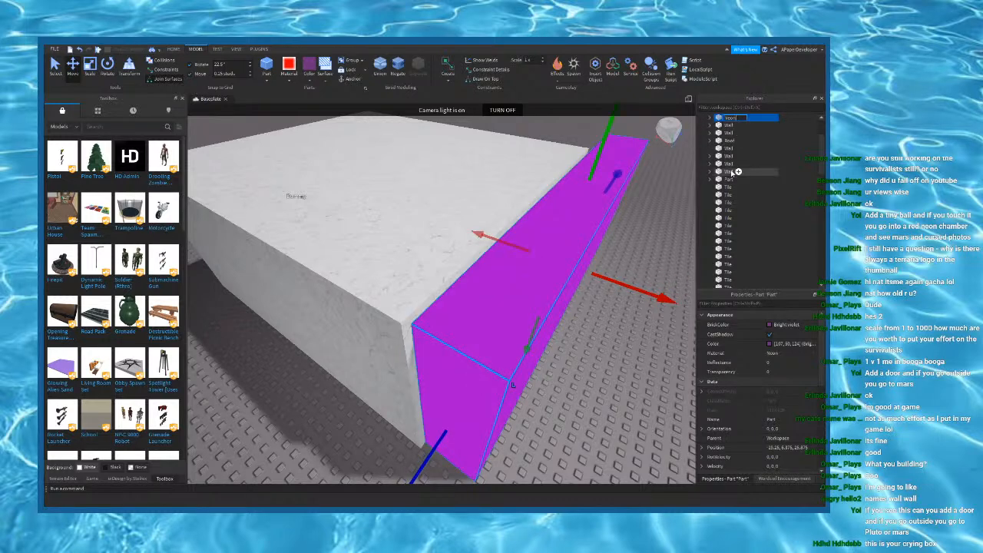
left_click(555, 343)
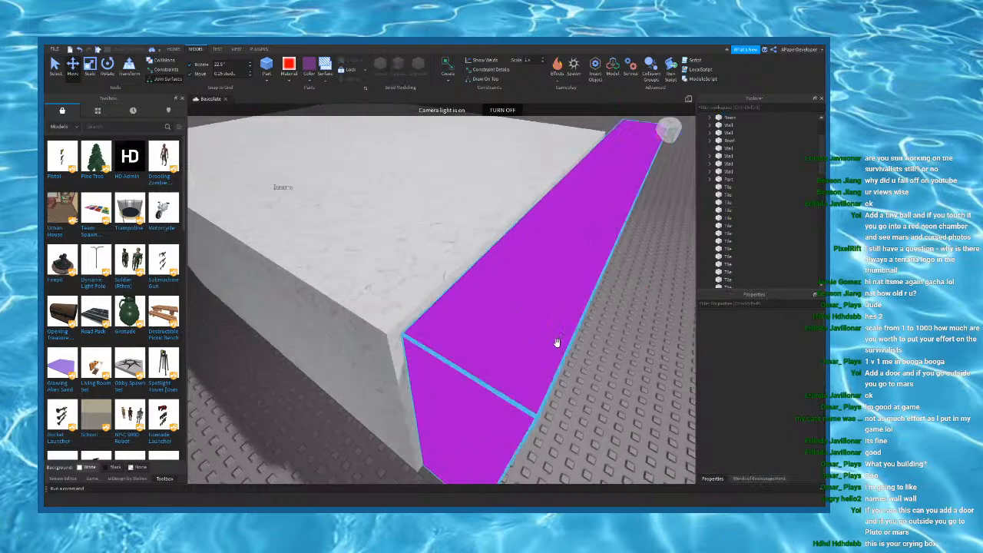
Step: Shorten the wall above the window at its doorway end to widen the doorway
scroll(460, 272, "up", 5)
right_click_drag(460, 272, 461, 272)
scroll(420, 289, "down", 2)
scroll(420, 289, "up", 4)
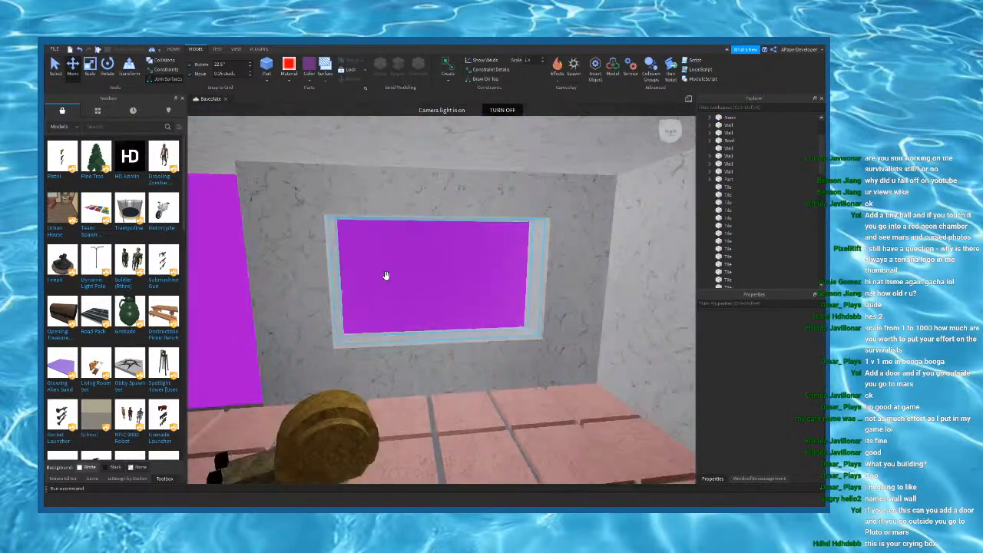
scroll(466, 277, "down", 4)
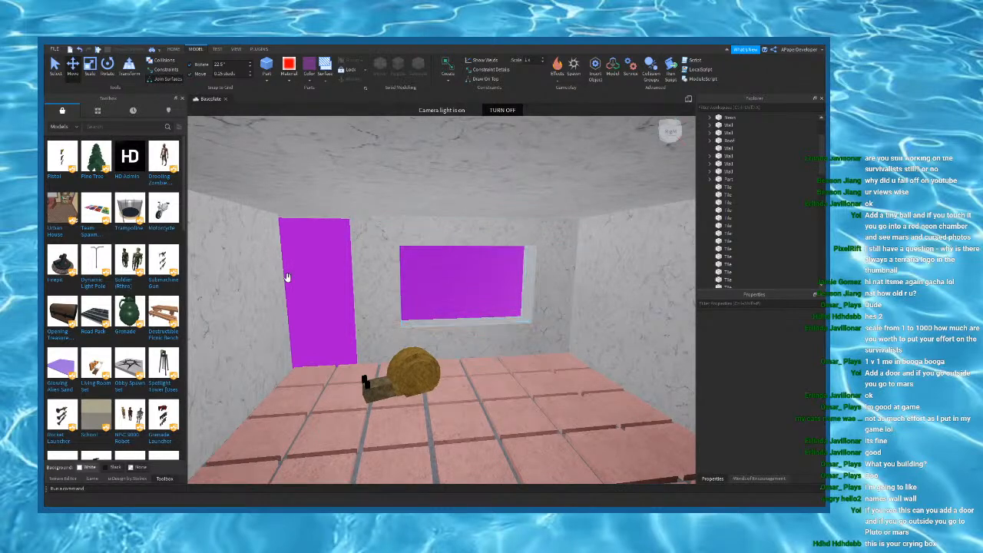
right_click_drag(397, 311, 396, 310)
left_click(433, 228)
key("w")
key("a")
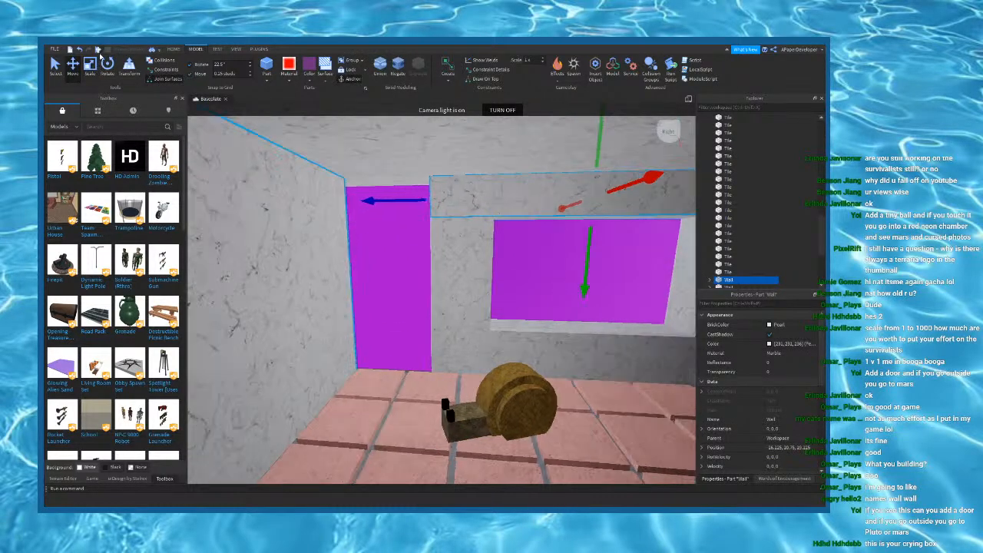
key("d")
left_click(92, 63)
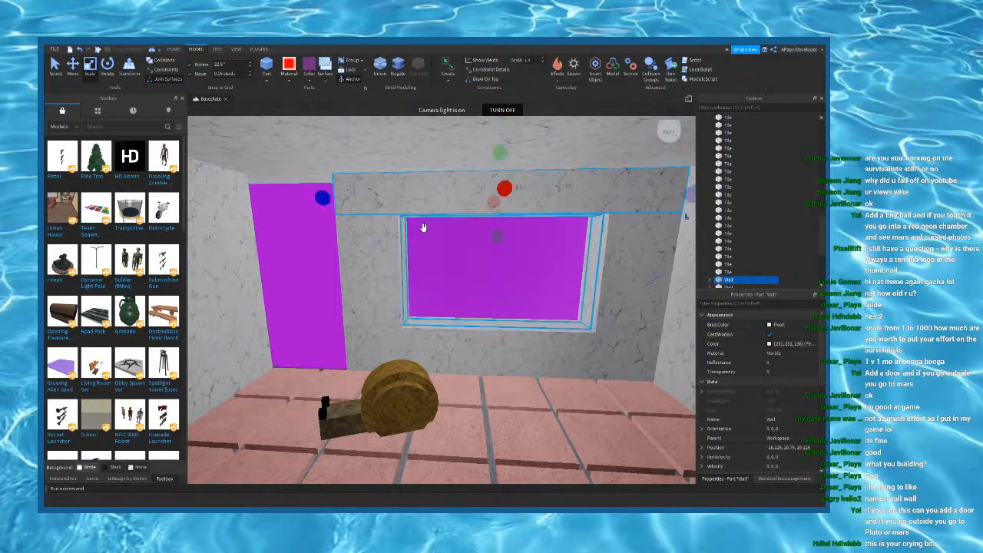
right_click_drag(413, 245, 413, 244)
left_click(391, 257)
left_click(385, 227)
left_click_drag(342, 227, 363, 226)
Step: Shift the block between the doorway and window away from the doorway, trimming the low wall and glass pane to match
left_click(72, 68)
left_click_drag(483, 283, 478, 298)
left_click(478, 382)
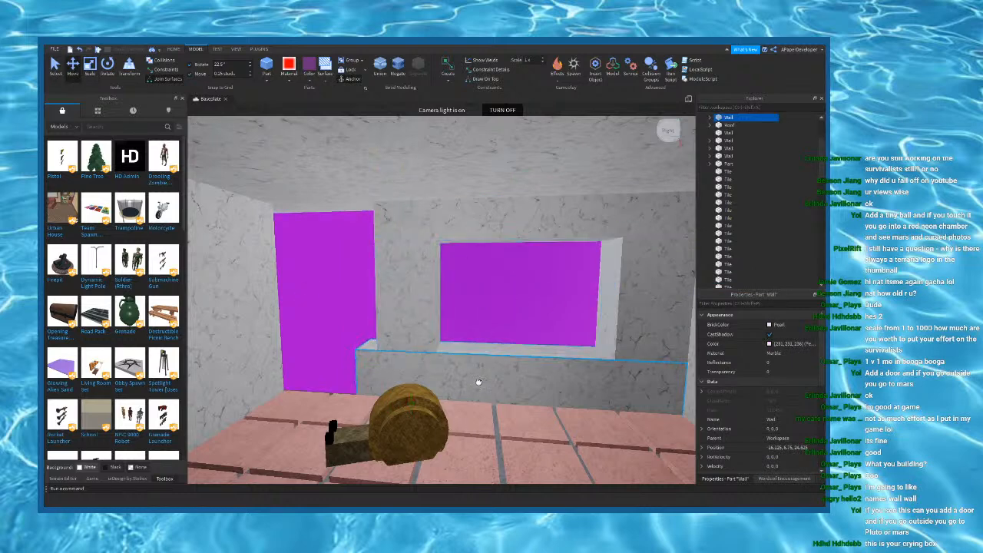
left_click(90, 66)
left_click_drag(340, 368, 365, 374)
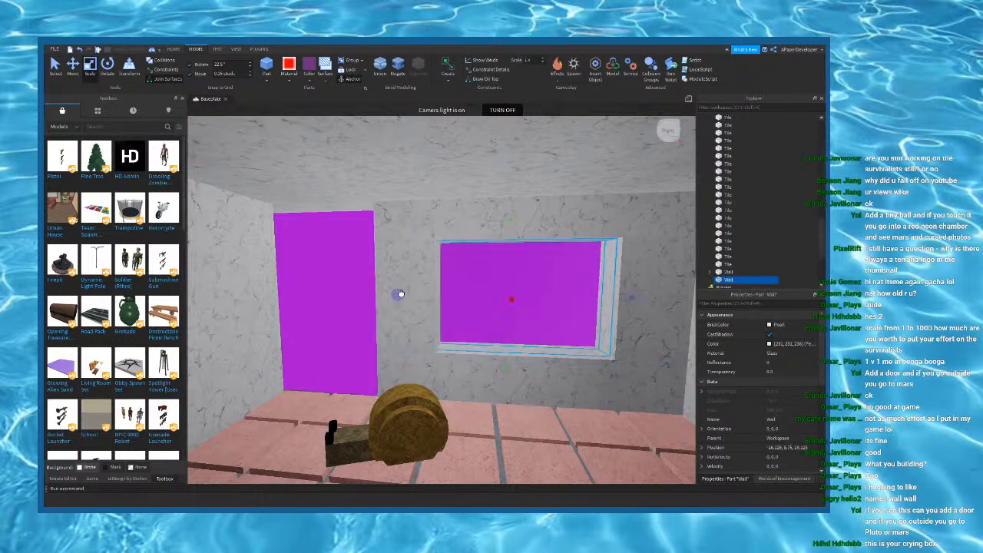
left_click_drag(399, 294, 419, 297)
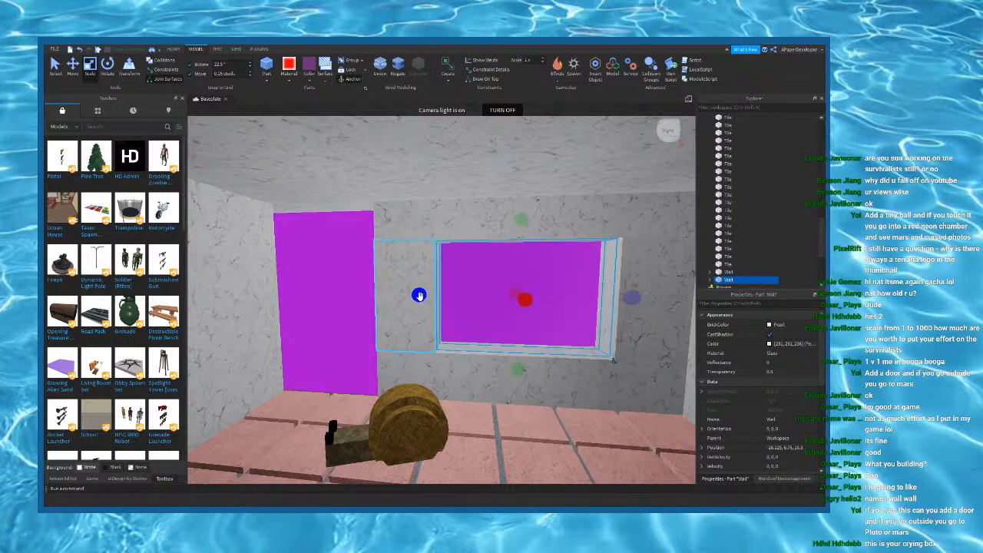
Step: Delete the side wall of the room next to the doorway
mouse_move(576, 289)
right_mouse_down()
mouse_move(598, 292)
mouse_move(588, 284)
right_mouse_up()
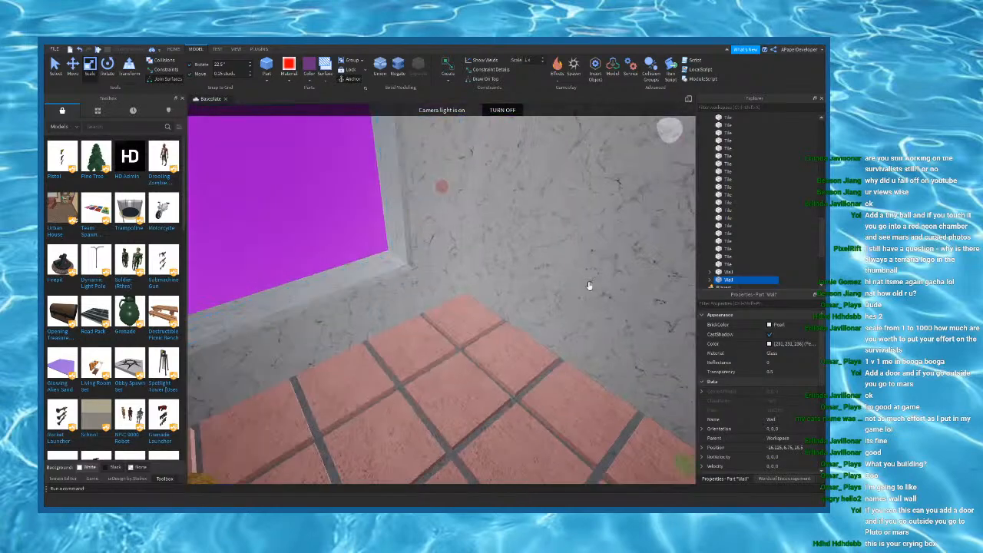
left_click(589, 285)
key("w")
left_click(73, 66)
right_click_drag(377, 219, 448, 247)
key("w")
key("s")
left_click(458, 260)
scroll(494, 274, "down", 2)
right_click_drag(459, 328, 456, 312)
left_click(459, 328)
left_click(454, 311)
key("Delete")
Step: Select the window wall pieces, glass pane and neon slab together and rotate them 90 degrees
left_click(456, 312)
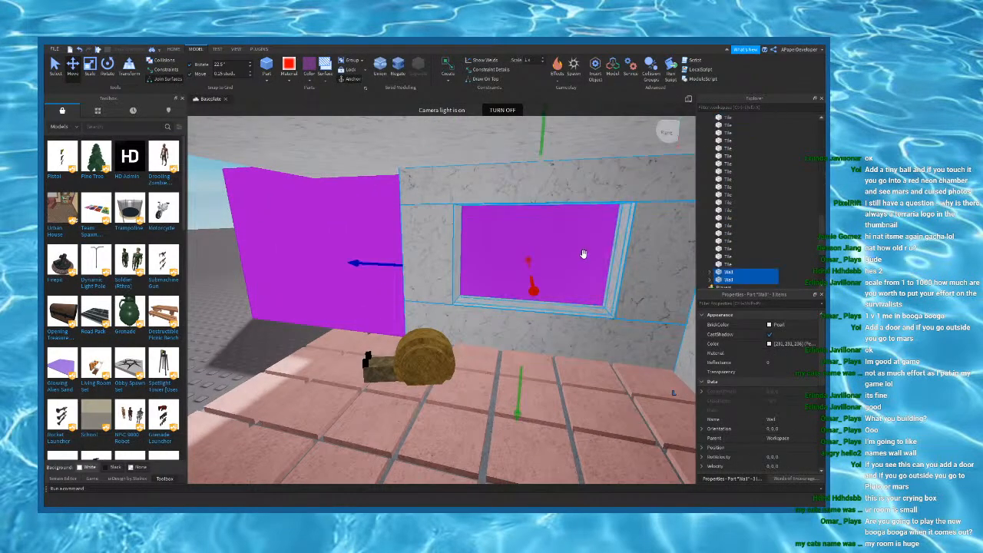
left_click(355, 232, "ctrl")
left_click(105, 75)
right_click_drag(559, 272, 493, 287)
left_click_drag(497, 323, 415, 259)
Step: Move the rotated window wall assembly toward the side of the room where the wall was deleted
key("w")
left_click(74, 71)
right_click_drag(503, 303, 513, 289)
key("s")
left_click_drag(632, 306, 549, 327)
right_click_drag(546, 316, 549, 328)
left_click_drag(549, 327, 544, 330)
right_click_drag(549, 328, 544, 330)
key("w")
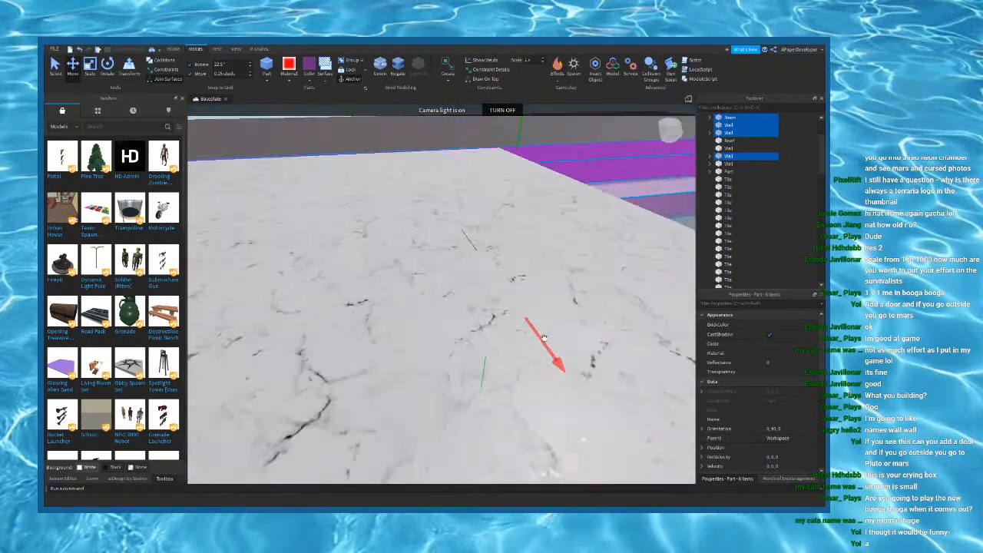
left_click_drag(544, 330, 500, 333)
right_click_drag(544, 330, 500, 333)
left_click_drag(500, 333, 440, 351)
right_click_drag(500, 333, 440, 351)
left_click_drag(440, 351, 392, 351)
Step: Align the window wall assembly with the roof and floor edges on the room's open side
right_click_drag(479, 364, 485, 344)
key("s")
left_click_drag(539, 300, 452, 289)
right_click_drag(504, 296, 452, 290)
key("w")
left_click_drag(453, 290, 549, 340)
key("w")
right_click_drag(548, 340, 422, 256)
left_click_drag(398, 246, 392, 248)
key("s")
right_click_drag(392, 248, 442, 265)
left_click_drag(461, 300, 474, 299)
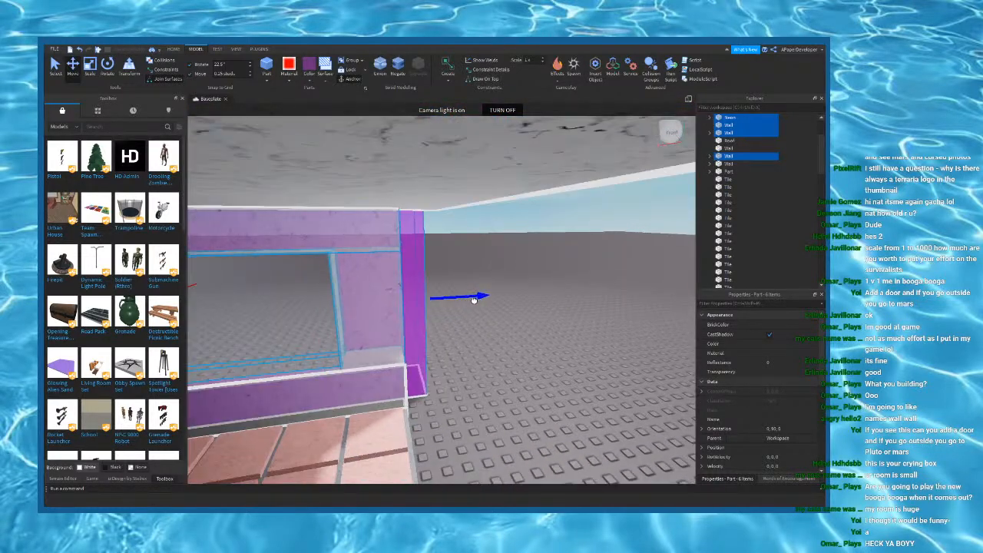
left_click(529, 358)
Step: Duplicate the wall opposite the former window side and move the copy across to close that open side
right_click_drag(529, 357, 527, 312)
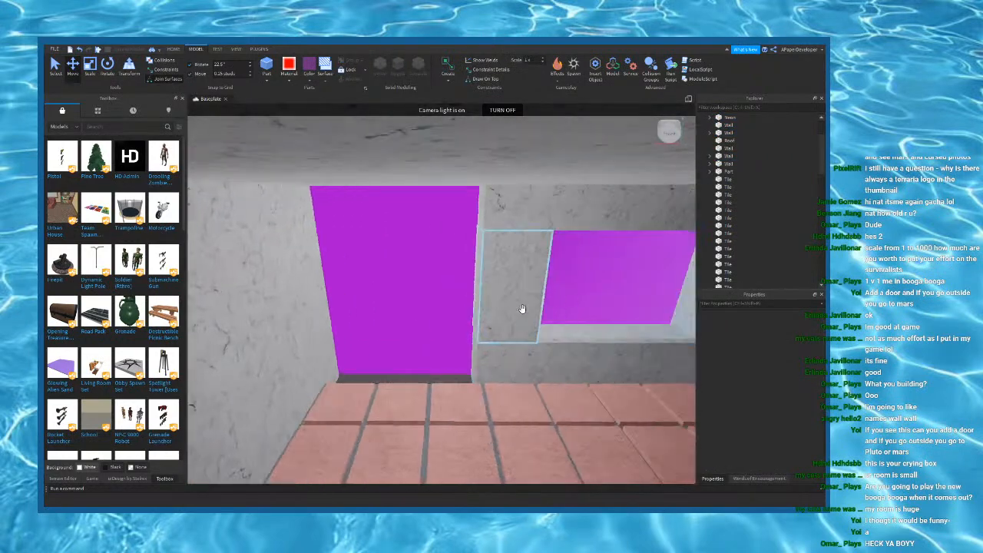
right_click_drag(417, 382, 619, 247)
key("d")
key("a")
key("a")
key("w")
key("d")
key("d")
left_click(456, 293)
left_click(648, 196)
right_click_drag(648, 196, 515, 241)
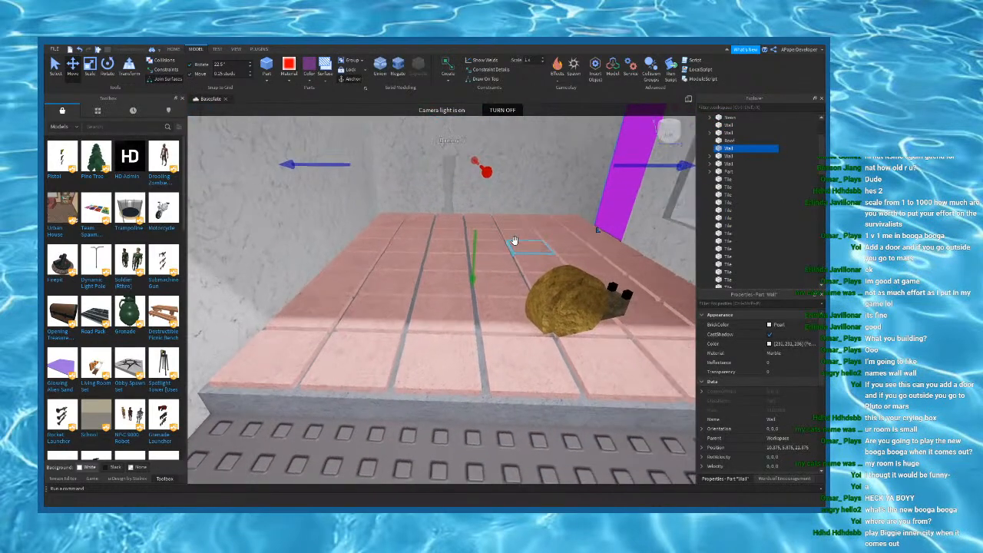
left_click_drag(484, 167, 527, 246)
key("s")
right_click_drag(515, 235, 527, 245)
left_click_drag(526, 246, 494, 221)
key("w")
right_click_drag(493, 221, 493, 220)
left_click_drag(348, 172, 345, 223)
Step: Resize the copied solid wall at its end by the room's outer corner
key("d")
key("a")
right_click_drag(345, 224, 345, 220)
key("d")
left_click(547, 321)
key("s")
right_click_drag(548, 322, 548, 321)
key("e")
left_click(369, 295)
key("d")
left_click(577, 327)
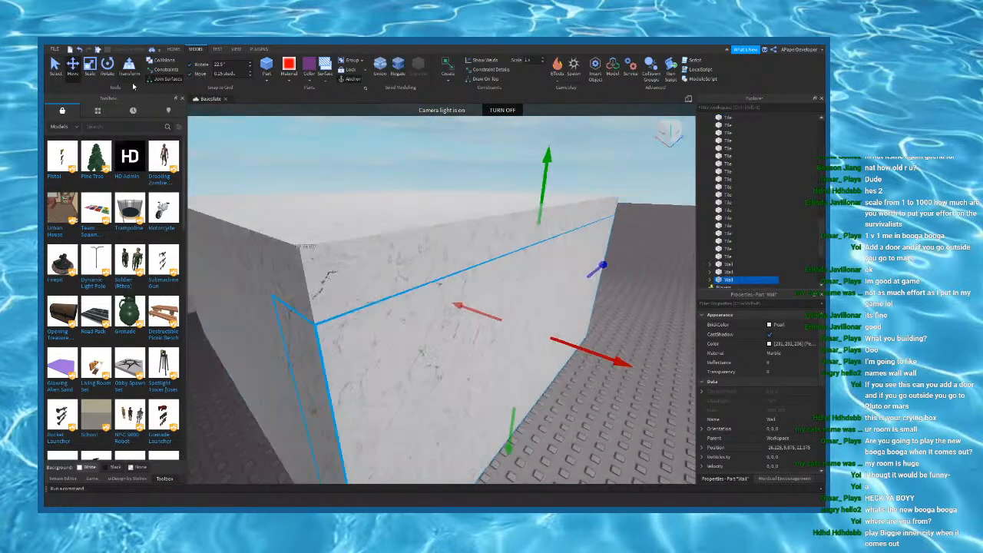
key("q")
left_click(90, 67)
left_click_drag(311, 398, 369, 372)
Step: Duplicate the block between the doorway and the window and slide the copy into the doorway
key("w")
right_click_drag(498, 395, 507, 376)
left_click(507, 375)
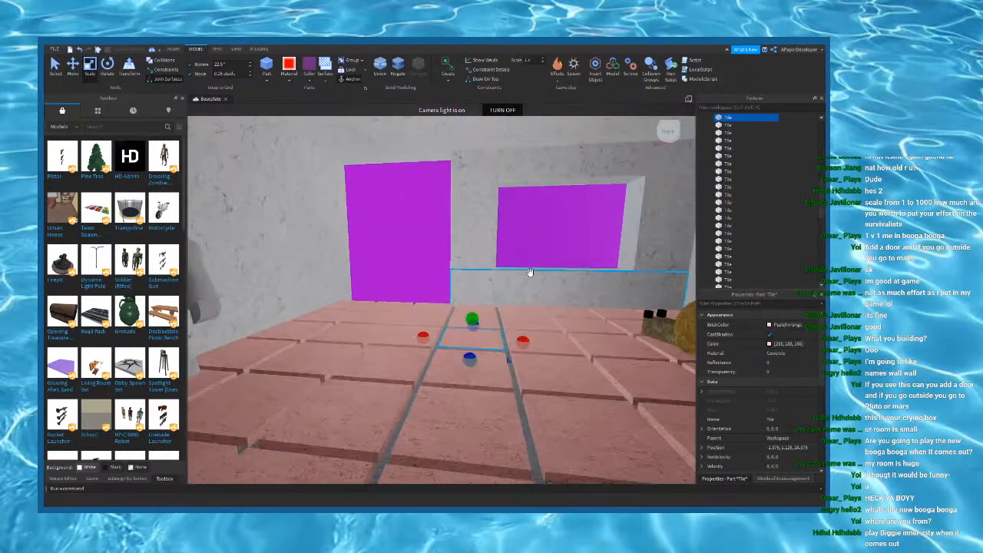
left_click(530, 279)
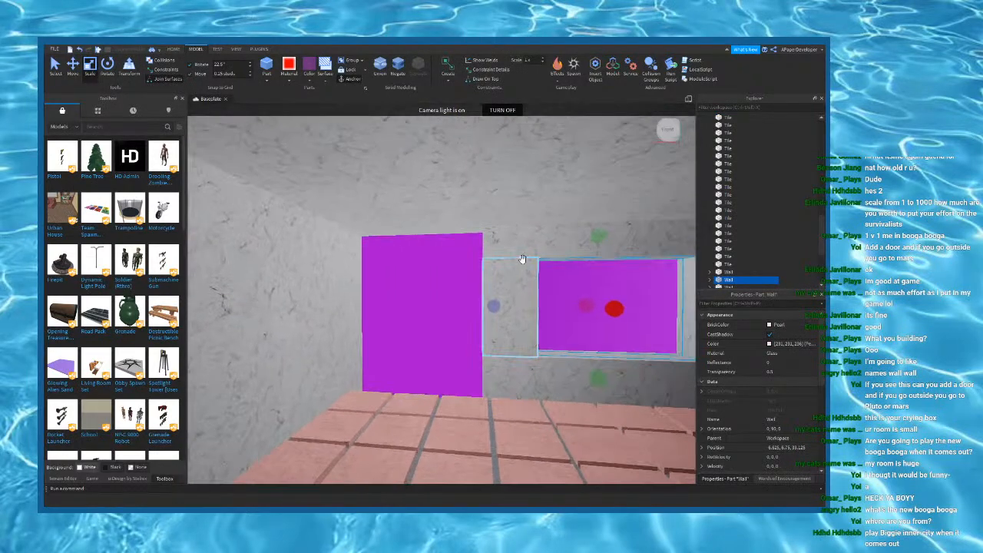
left_click(521, 261)
key("w")
scroll(523, 307, "up", 1)
left_click_drag(548, 297, 430, 307)
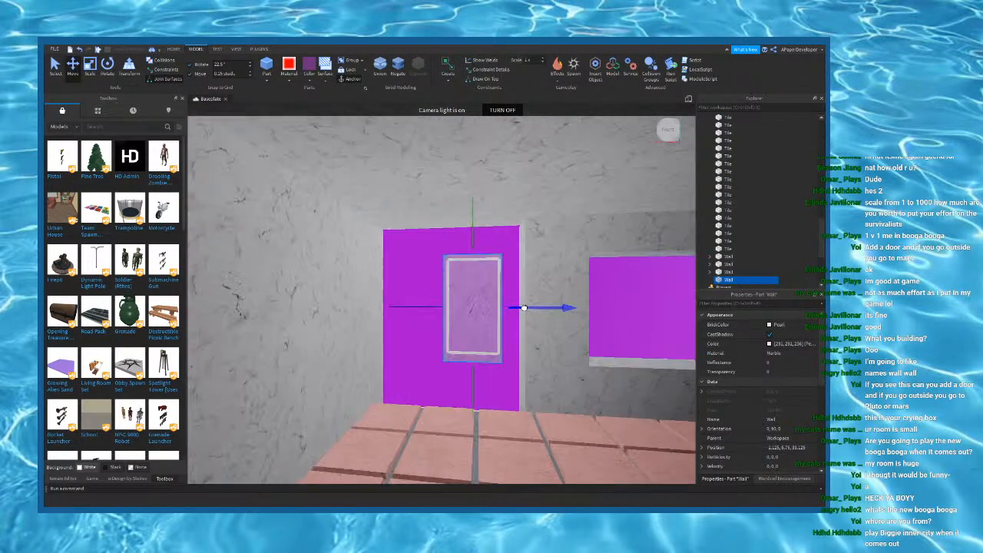
Step: Place the copied block at the far side of the doorway and stretch it down to the floor as a jamb
key("w")
key("a")
key("ctrl+z")
left_click(438, 308)
left_click(89, 67)
left_click_drag(402, 377, 410, 432)
key("w")
right_click_drag(410, 432, 423, 400)
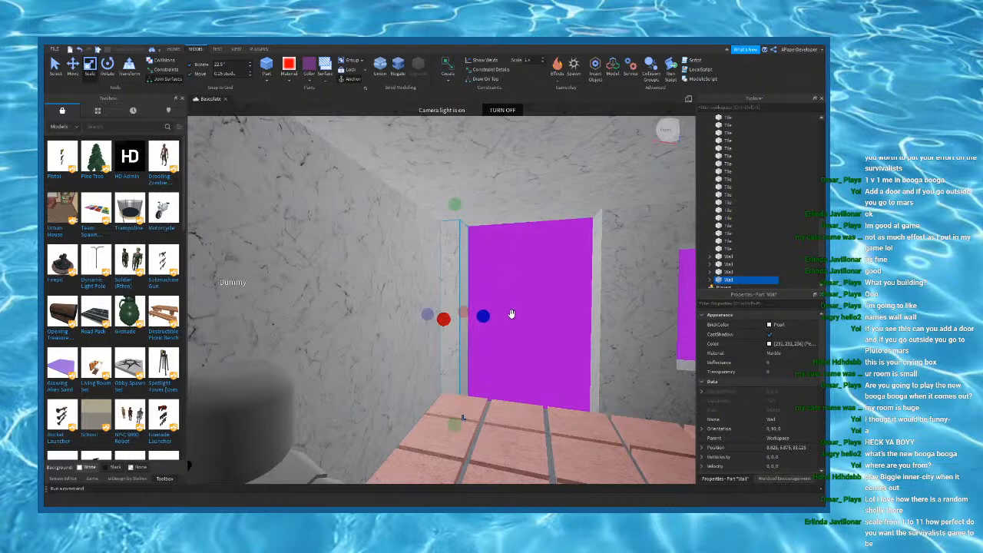
Step: Resize the marble block above the doorway so it spans the opening as a lintel
left_click_drag(457, 417, 511, 237)
right_click_drag(491, 235, 511, 237)
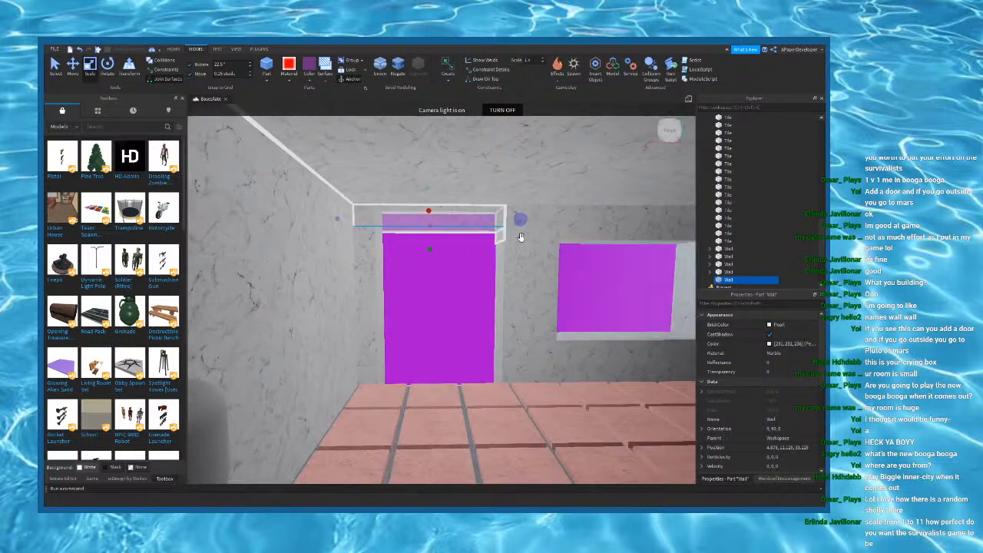
right_click_drag(358, 218, 356, 222)
key("d")
key("a")
left_click(433, 255)
right_click_drag(433, 254, 430, 271)
Step: Examine the floor edge and the base of the wall blocks at the doorway
key("e")
key("d")
key("w")
left_click_drag(394, 306, 438, 317)
left_click(480, 251)
right_click_drag(479, 251, 480, 251)
key("q")
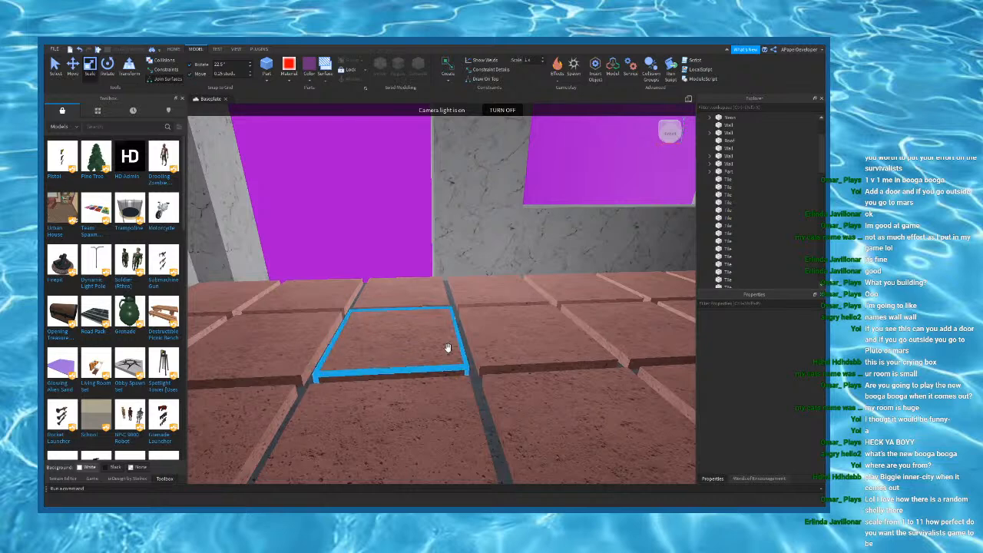
left_click(448, 348)
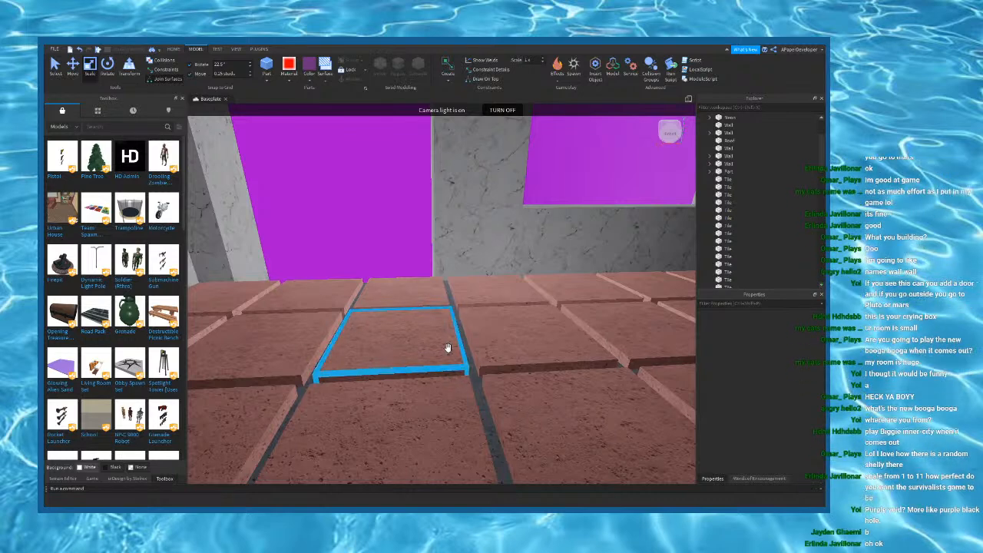
right_click_drag(503, 239, 504, 239)
key("s")
key("w")
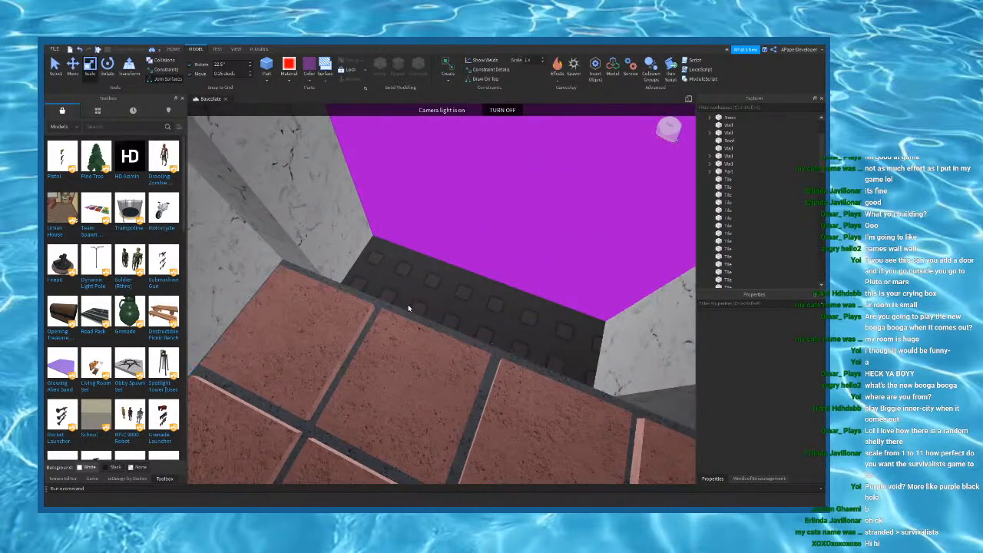
right_click_drag(408, 304, 407, 304)
right_click_drag(351, 290, 351, 285)
Step: Duplicate the doorway's corner-side marble jamb and give the copy the Wood material and the Dark orange colour
left_click(361, 286)
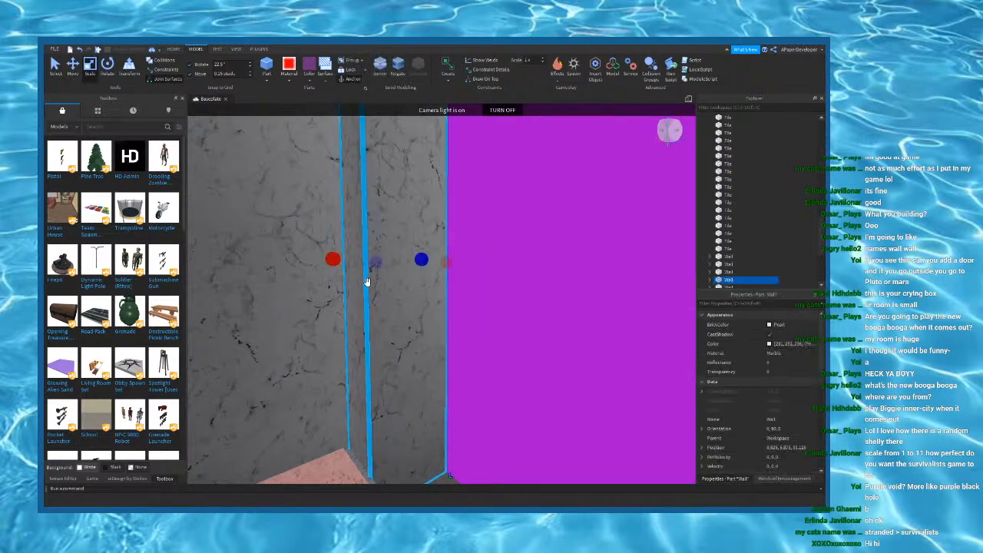
right_click_drag(311, 271, 311, 271)
key("ctrl+d")
left_click(288, 81)
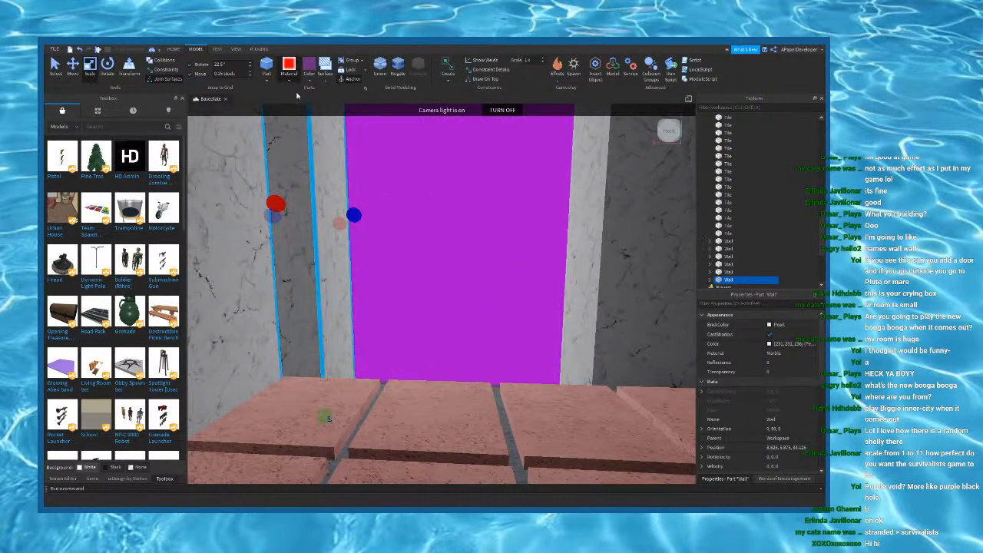
left_click(296, 100)
left_click(309, 81)
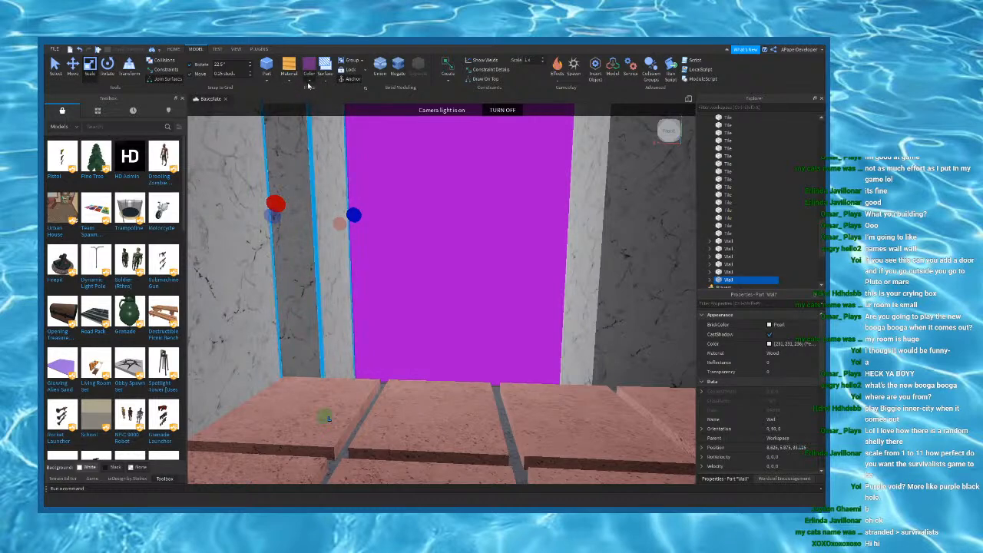
left_click(417, 203)
Step: Slim the wooden copy into a thin frame post beside the doorway and lower its top to the lintel's underside
left_click_drag(356, 215, 364, 215)
left_click_drag(275, 217, 314, 221)
key("w")
right_click_drag(373, 231, 374, 231)
key("s")
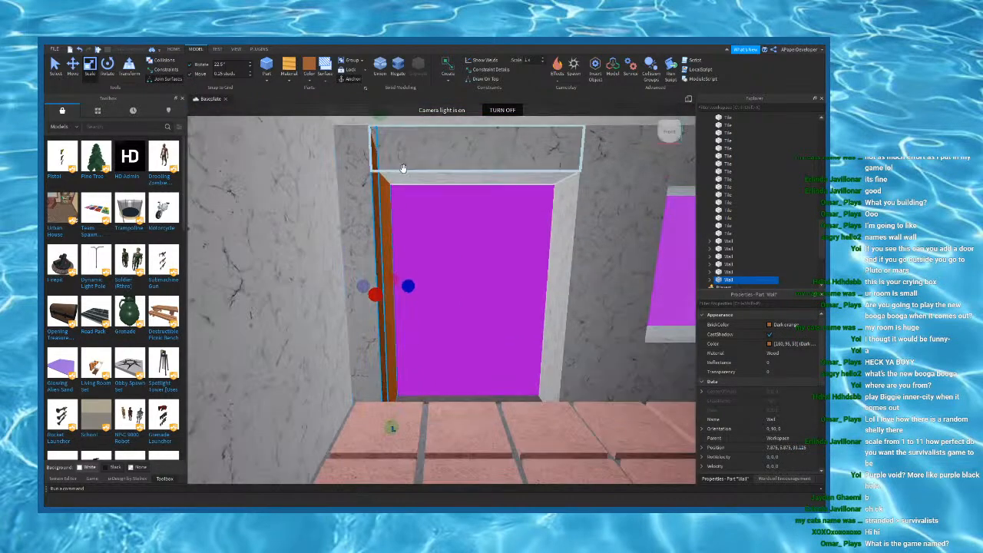
right_click_drag(402, 180, 402, 179)
left_click_drag(378, 147, 380, 187)
right_click_drag(404, 253, 404, 254)
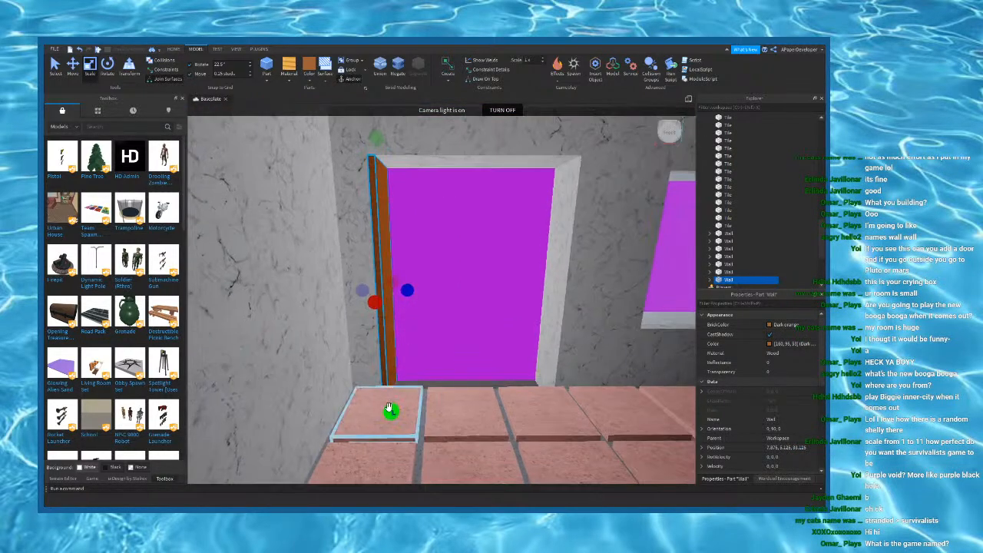
Step: Reshape the duplicate of the wooden post into a thin beam spanning the top of the doorway
left_click_drag(391, 411, 380, 259)
left_click_drag(384, 182, 484, 172)
key("d")
key("a")
left_click_drag(354, 165, 365, 165)
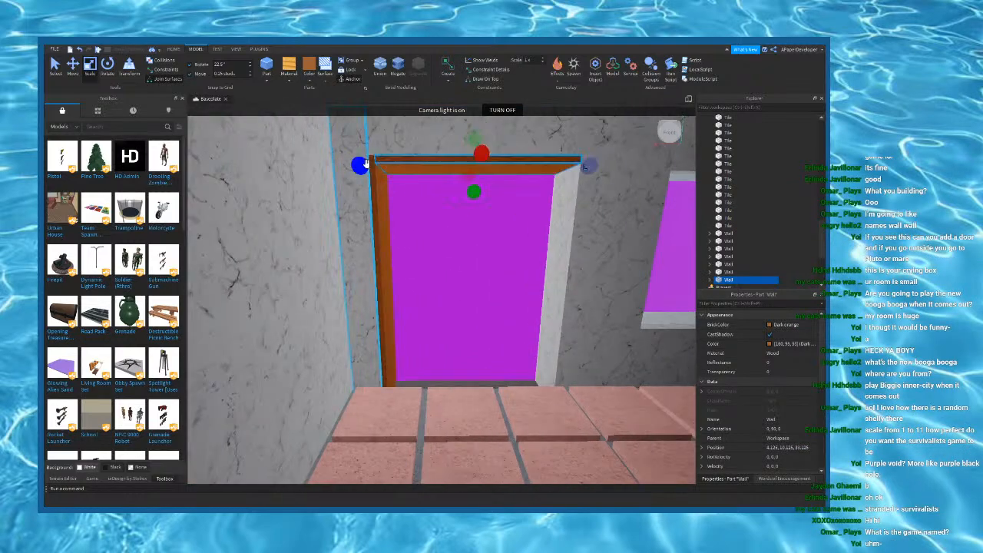
right_click_drag(366, 164, 366, 164)
right_click_drag(397, 238, 428, 232)
scroll(398, 238, "up", 2)
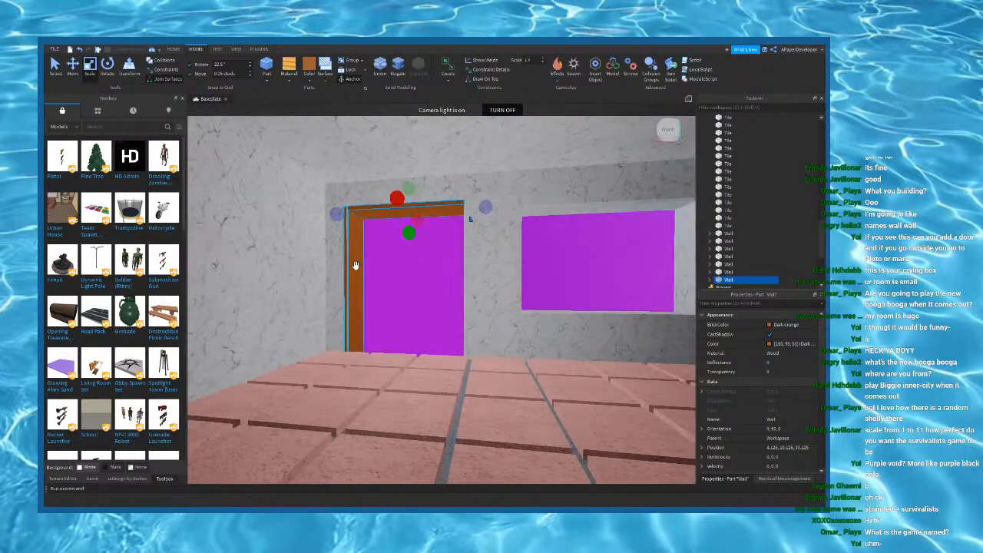
left_click_drag(484, 207, 479, 207)
Step: Duplicate the wooden frame post and move the copy to the window side of the doorway
left_click(356, 256)
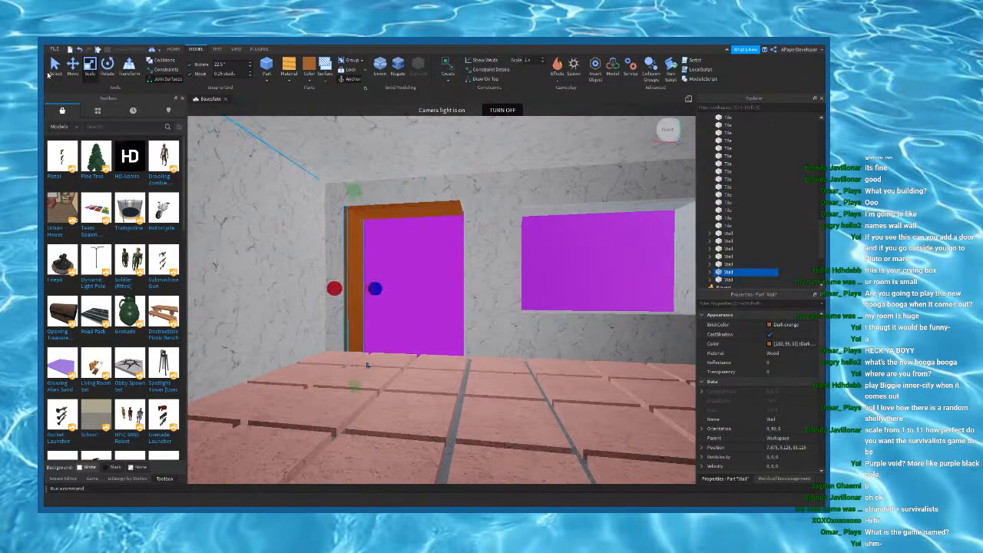
left_click(75, 67)
left_click_drag(419, 289, 512, 269)
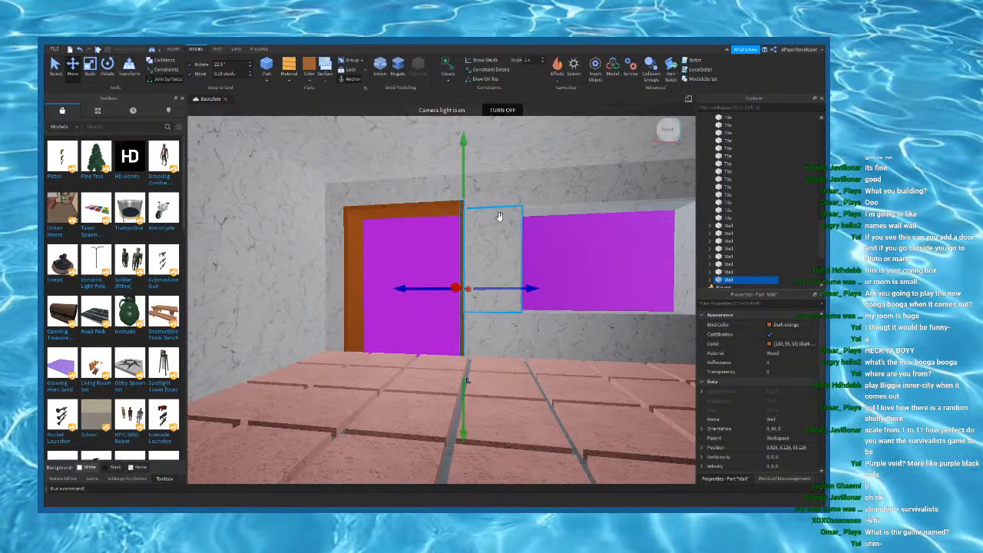
left_click(441, 253)
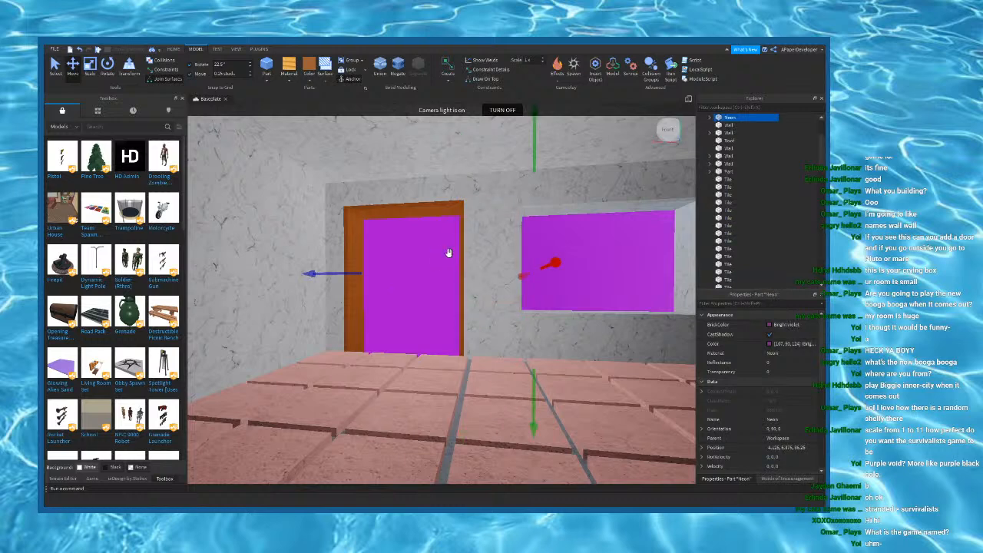
Step: Duplicate the wooden top beam, colour the copy Institutional white and lower it to the doorway's floor
left_click(410, 204)
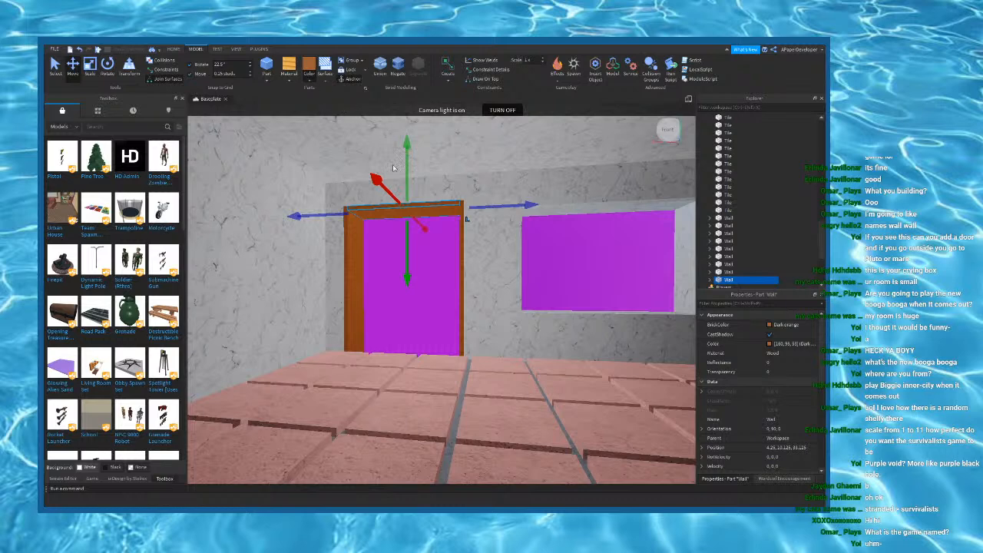
left_click(436, 227)
left_click_drag(405, 252, 398, 384)
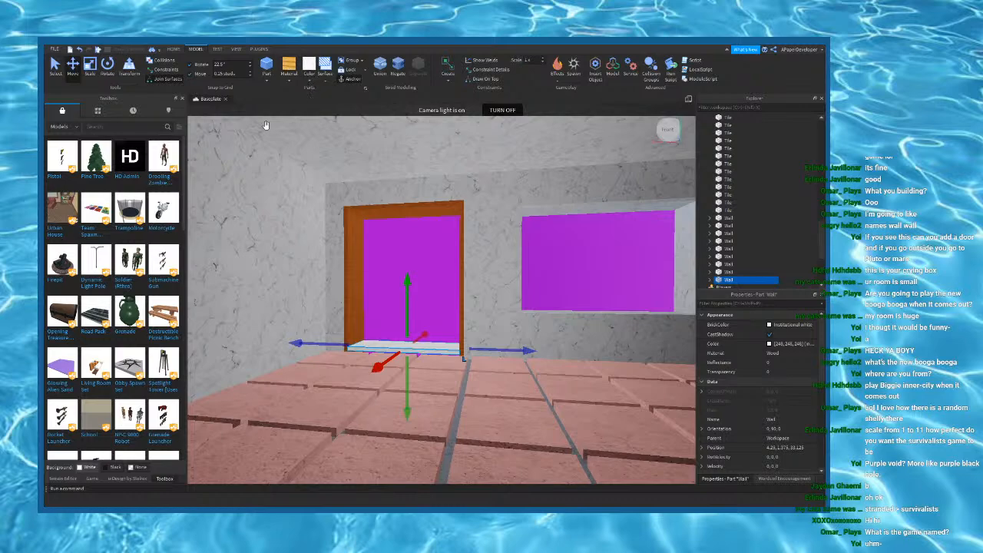
Step: Stretch the white wooden piece down to the floor and up past half the doorway's height as a door panel
left_click(81, 73)
left_click(89, 69)
key("f")
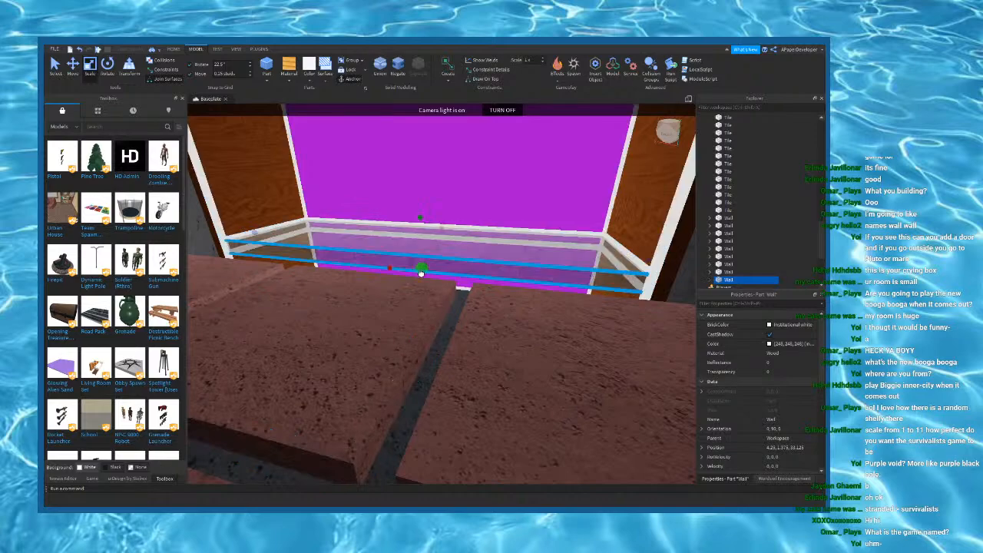
right_click_drag(421, 271, 423, 285)
left_click_drag(437, 379, 427, 411)
left_click_drag(466, 332, 471, 300)
left_click_drag(458, 379, 464, 239)
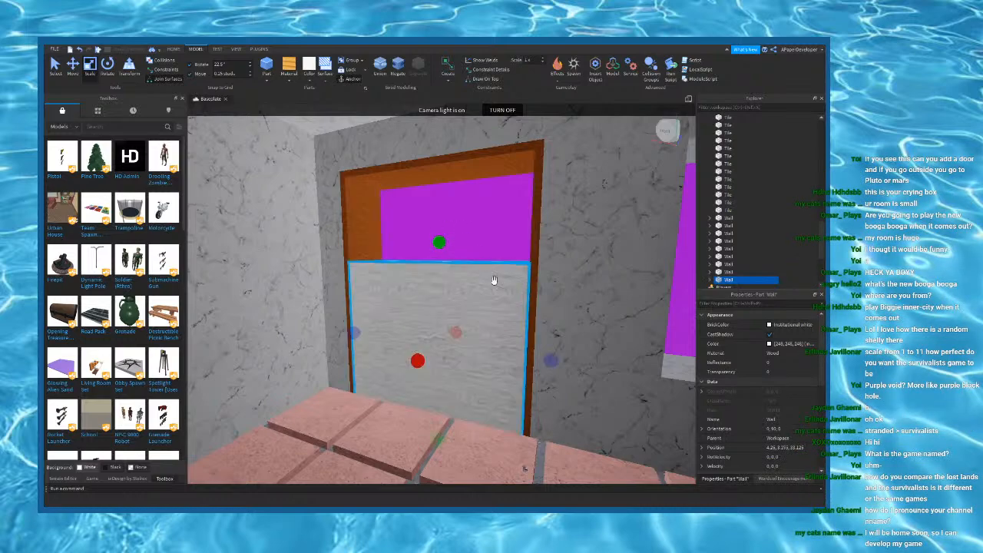
Step: Move the window-side wooden frame post inward to narrow the doorway
right_click_drag(485, 264, 499, 292)
scroll(500, 292, "down", 3)
left_click(452, 296)
key("ctrl+2")
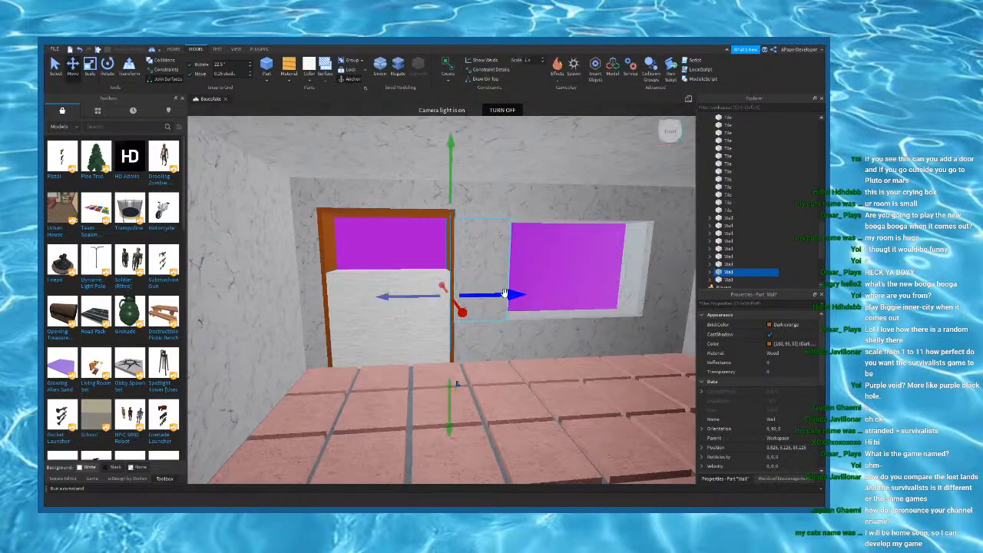
left_click_drag(504, 293, 478, 295)
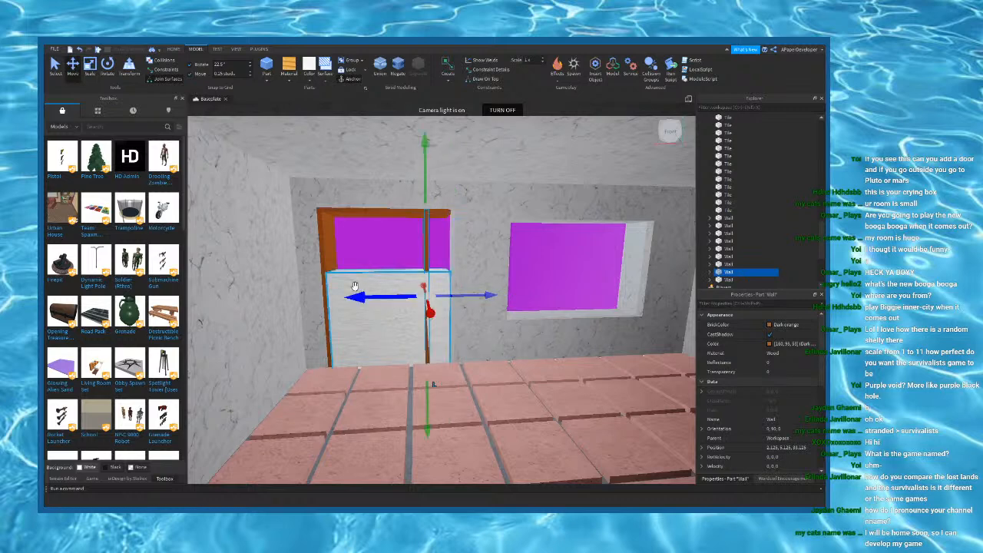
Step: Shorten the white door panel and the wooden top beam to meet the moved frame post
left_click(388, 319)
key("ctrl+3")
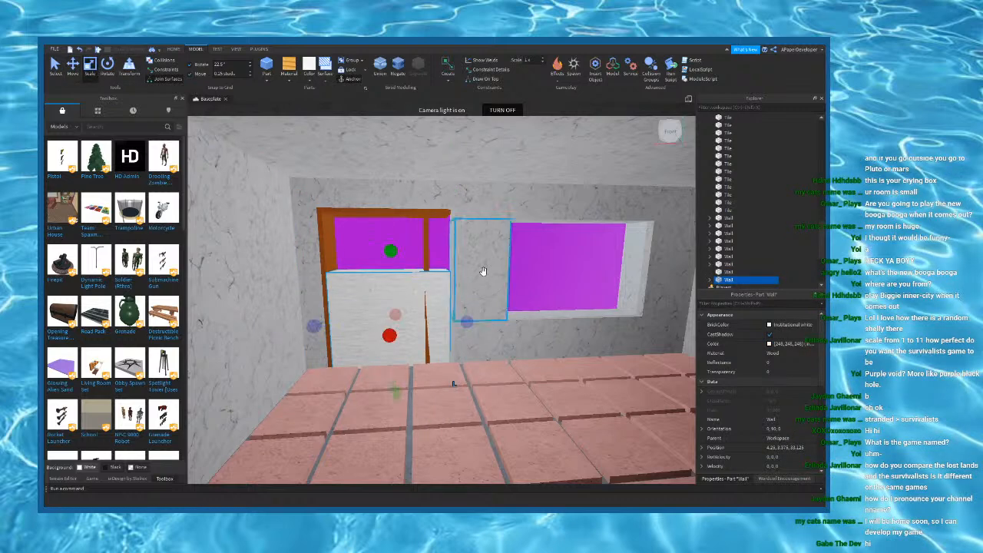
left_click(455, 212)
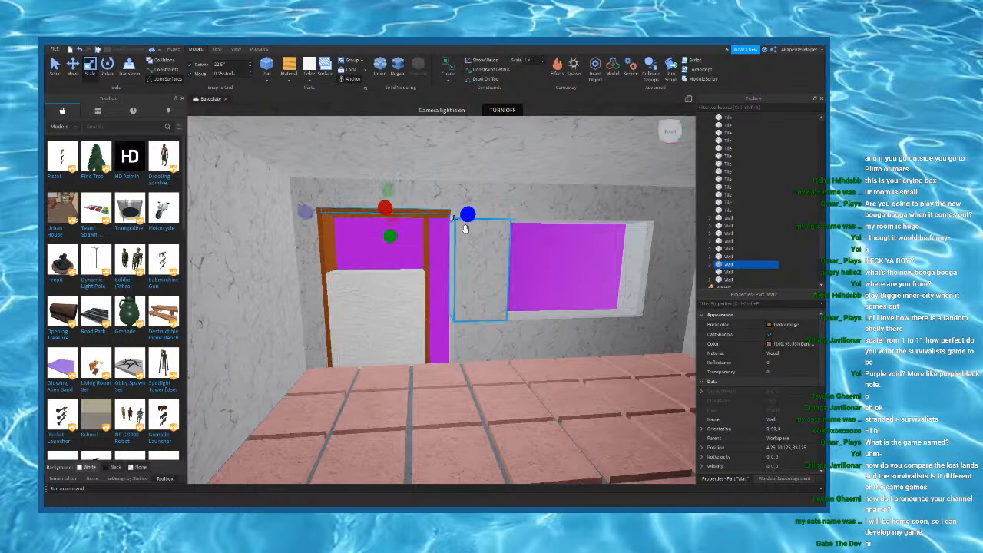
Step: Resize the marble blocks around the window and above the door so they meet the narrowed door frame
left_click(462, 261)
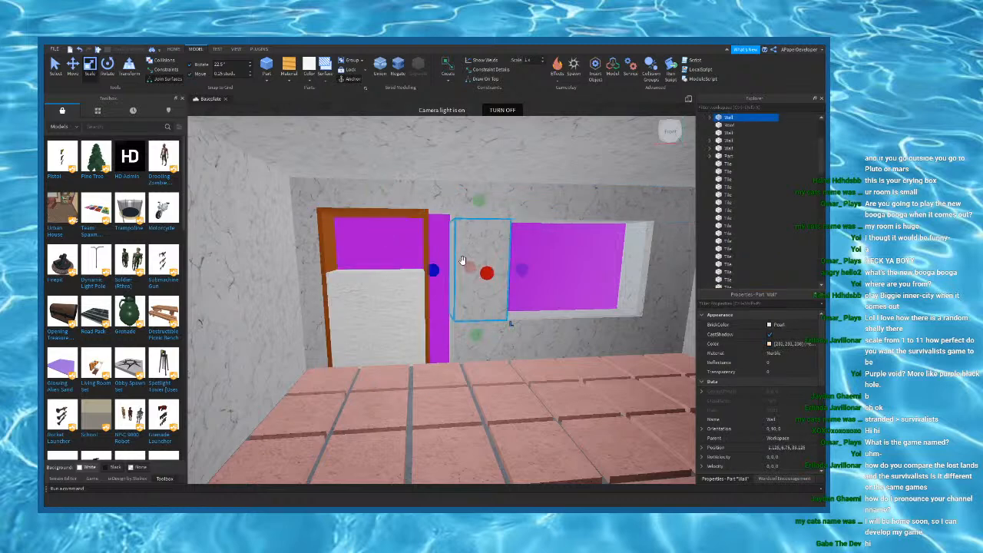
left_click_drag(433, 272, 406, 269)
left_click(529, 193)
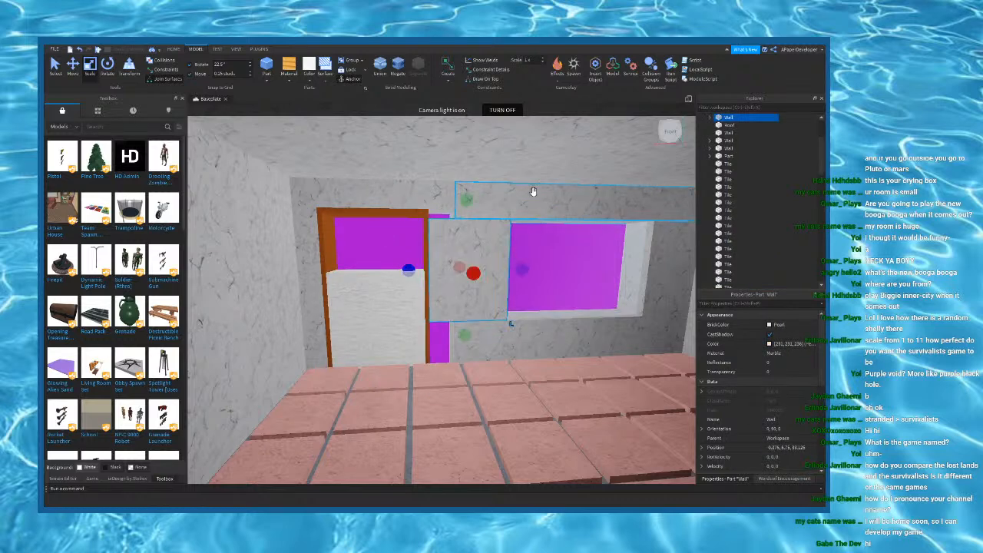
left_click_drag(465, 198, 443, 200)
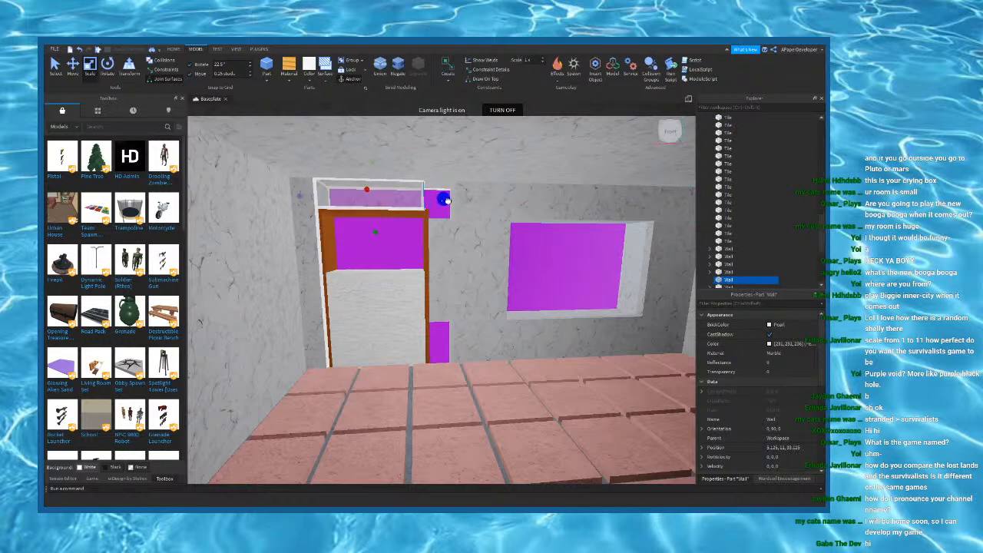
left_click(485, 199)
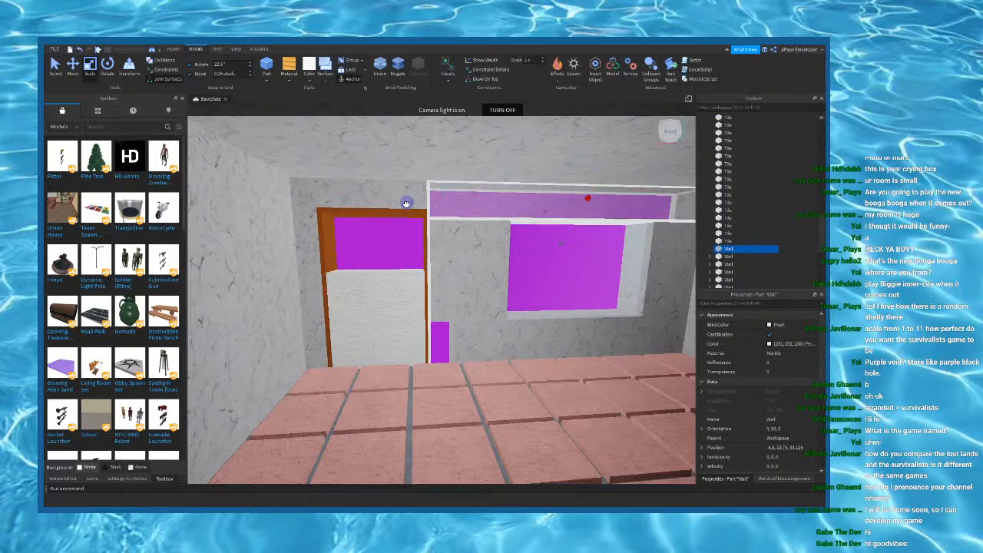
left_click_drag(407, 203, 409, 346)
Step: Try lowering the top of the white wooden door panel and undo the change
left_click(412, 330)
right_click_drag(422, 323, 511, 327)
key("w")
left_click_drag(451, 399, 441, 384)
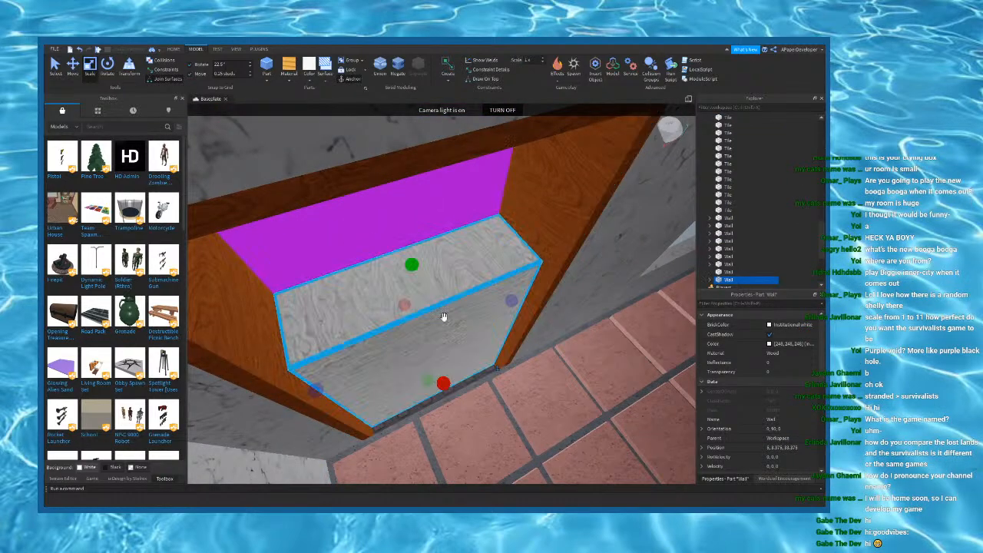
left_click_drag(409, 267, 409, 314)
key("ctrl+z")
Step: Extend the concrete base under the floor tiles toward the doorway to close the gap at the threshold
right_click_drag(414, 305, 415, 305)
left_click(405, 342)
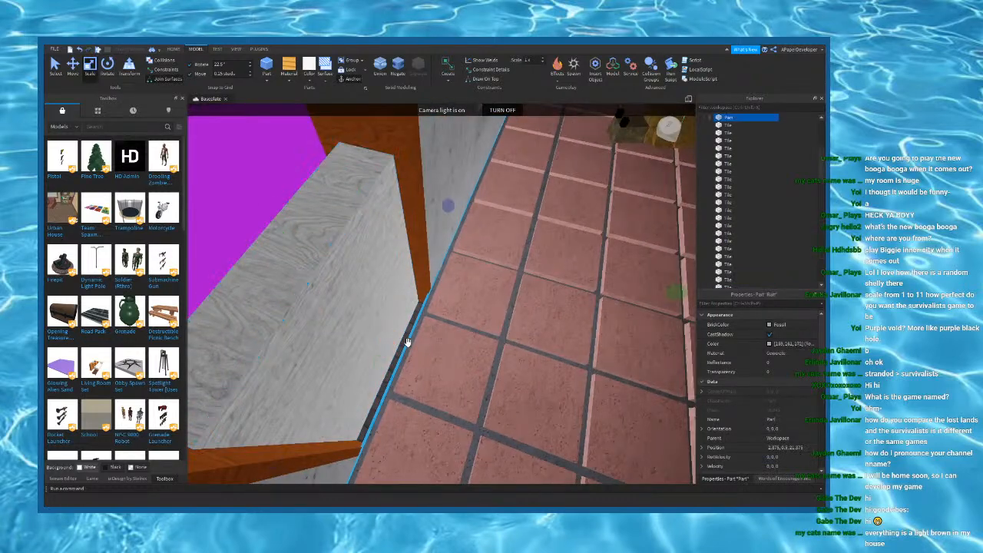
left_click_drag(449, 209, 439, 204)
right_click_drag(420, 219, 420, 219)
Step: Narrow the white wooden door panel from its window side, leaving a gap to the frame post
left_click(448, 289)
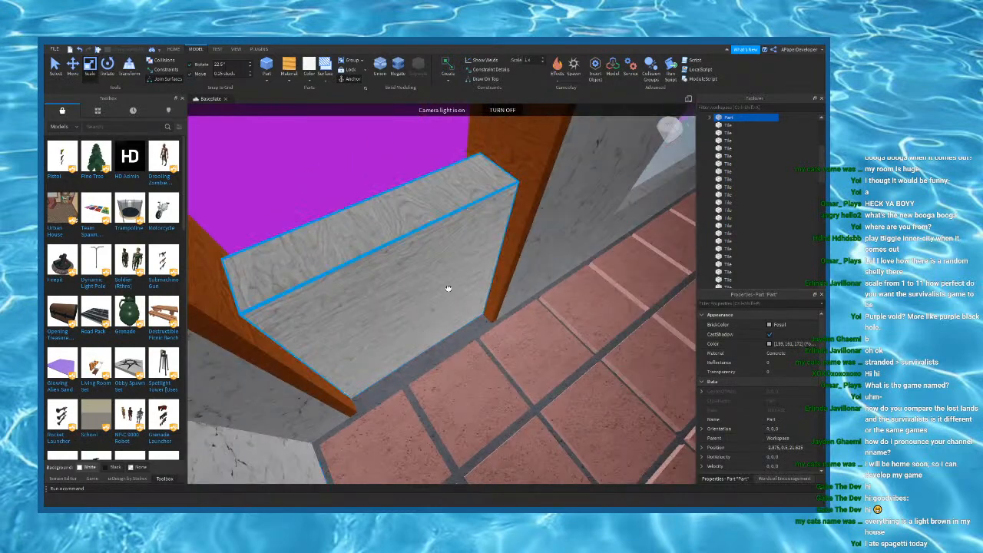
right_click_drag(448, 289, 448, 289)
key("s")
key("q")
key("a")
key("w")
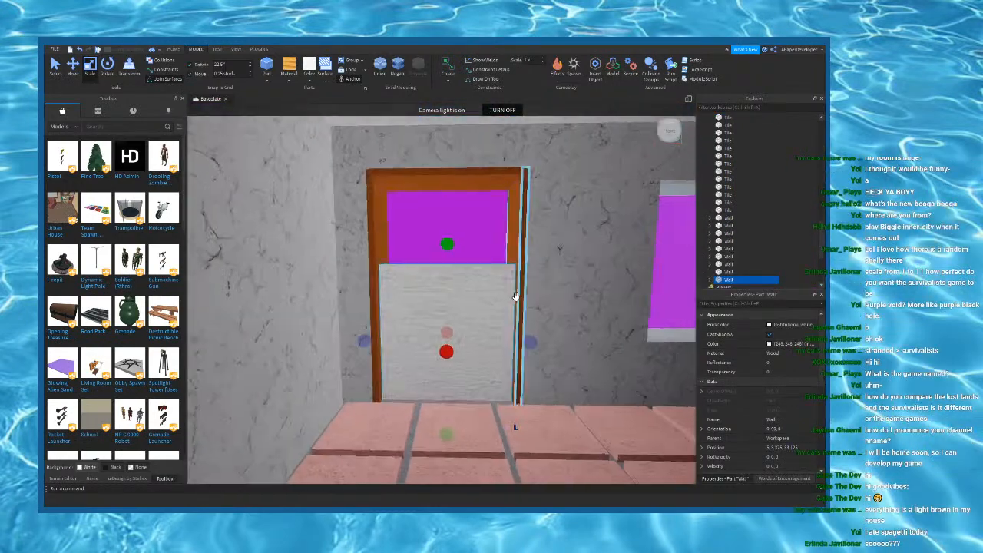
right_click_drag(515, 296, 515, 296)
key("w")
key("e")
left_click_drag(453, 334, 452, 325)
left_click_drag(456, 279, 458, 279)
right_click_drag(459, 279, 458, 280)
key("s")
key("w")
left_click_drag(518, 354, 490, 354)
key("s")
right_click_drag(490, 357, 489, 356)
key("w")
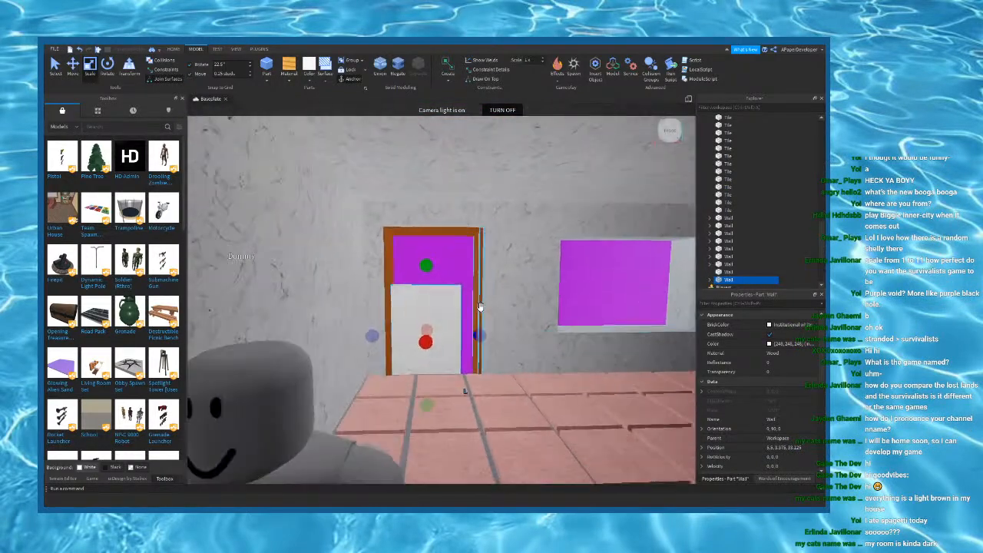
Step: Move the wooden top beam of the door frame down to just above the white panel
left_click(438, 234)
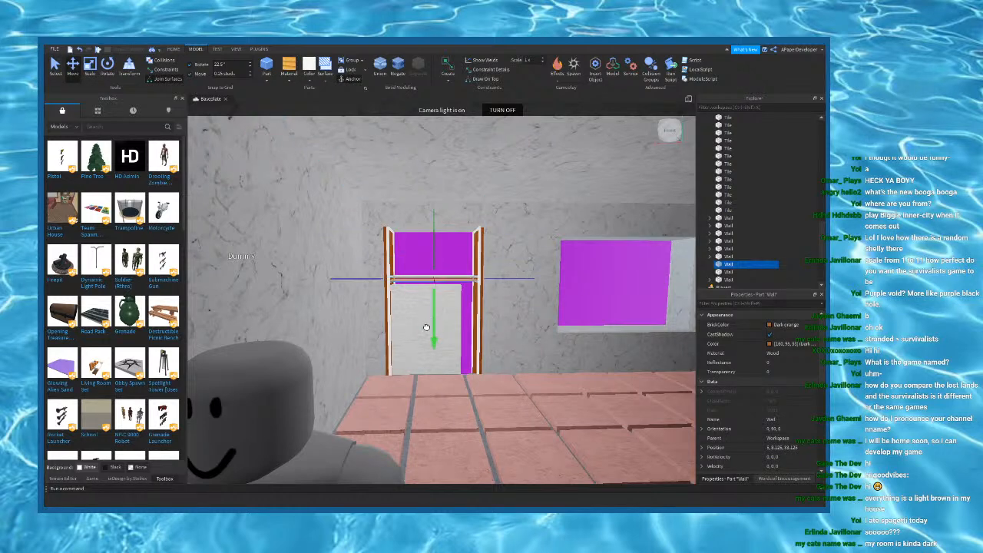
right_click_drag(427, 312, 427, 312)
key("s")
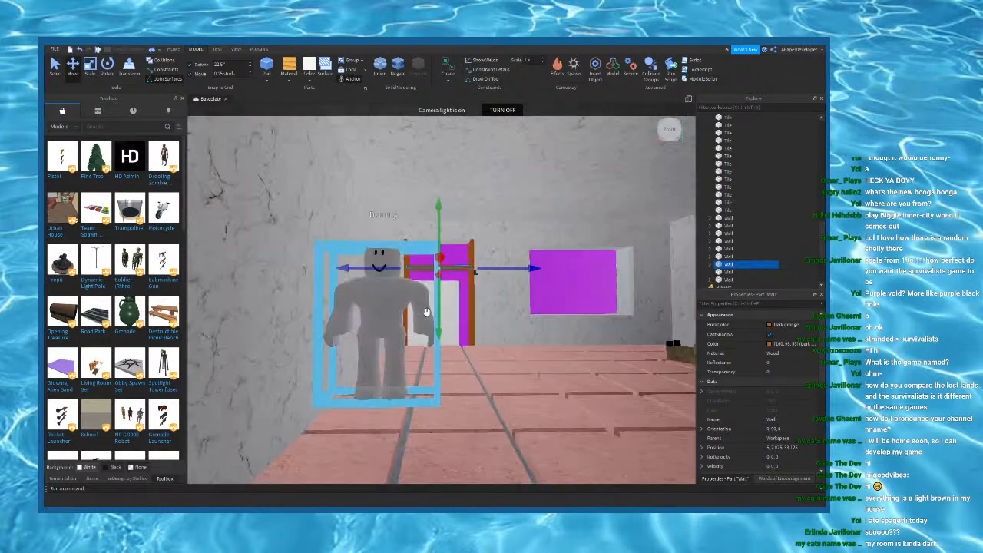
Step: Move the dummy across the floor to stand directly in front of the doorway as a size reference
key("q")
left_click(390, 346)
left_click_drag(382, 378, 380, 400)
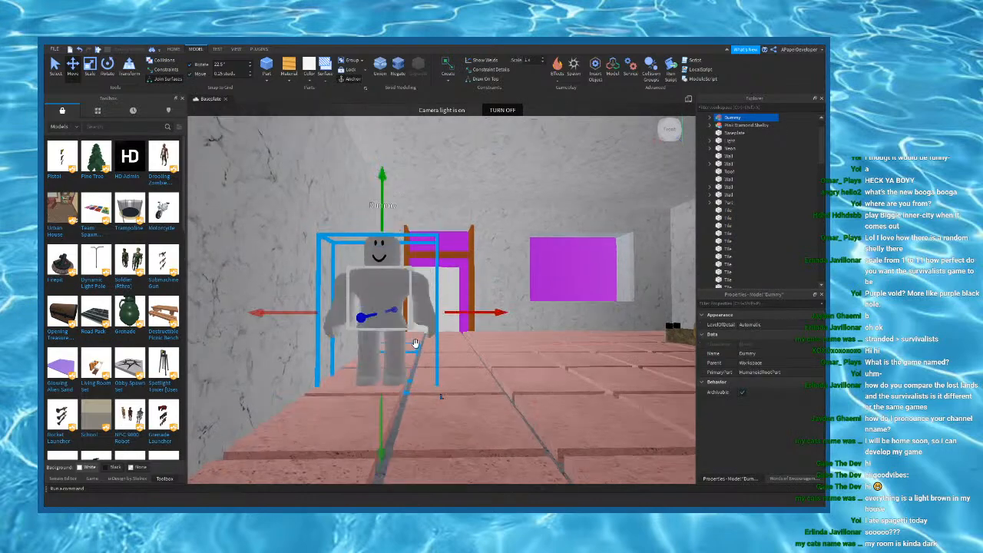
right_click_drag(415, 344, 415, 343)
key("d")
key("e")
left_click_drag(444, 332, 509, 318)
right_click_drag(509, 318, 509, 318)
left_click_drag(510, 318, 473, 287)
right_click_drag(474, 287, 474, 287)
left_click_drag(474, 287, 567, 312)
left_click_drag(469, 227, 468, 220)
scroll(468, 221, "up", 2)
left_click(422, 215)
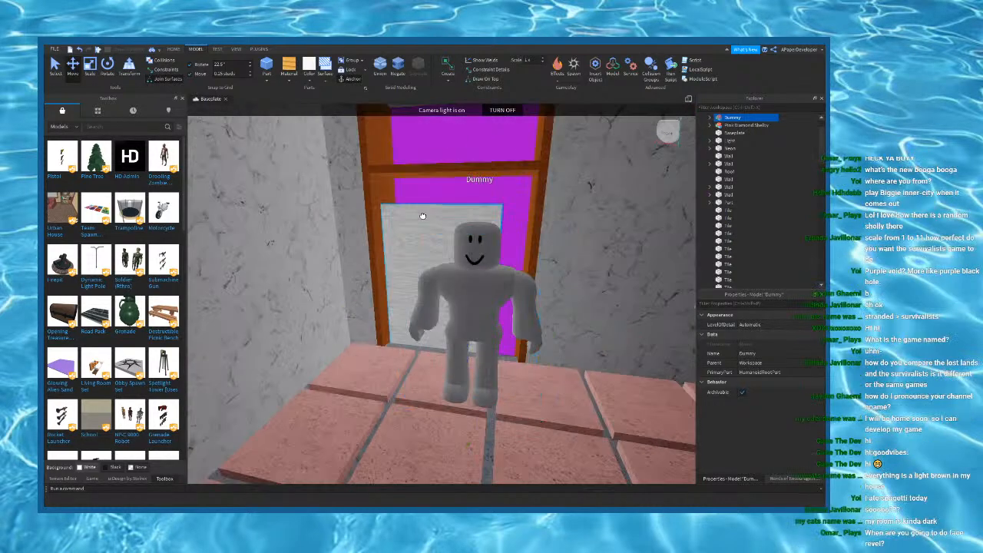
Step: Raise the white door panel's top edge to the wooden beam and move the window-side frame post against the panel
left_click(90, 70)
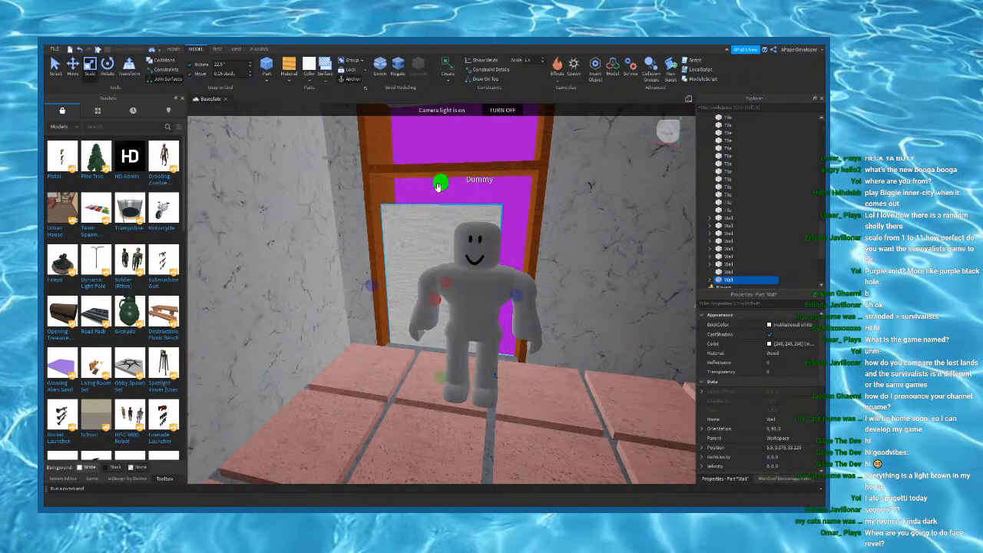
left_click_drag(439, 187, 439, 157)
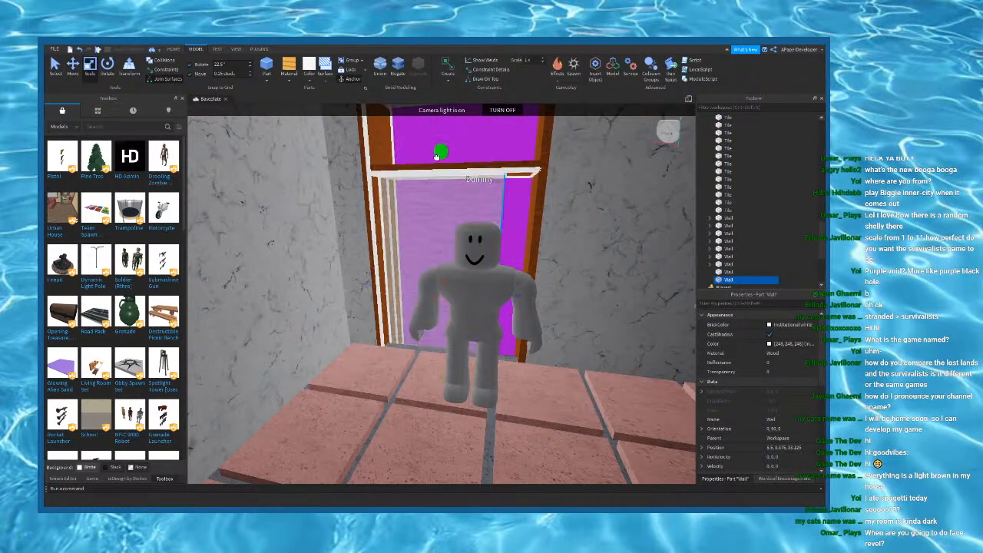
left_click(536, 220)
left_click(74, 69)
left_click_drag(493, 250, 465, 249)
Step: Trim the wooden top beam and shorten both frame posts so they meet at the door frame's upper corners
right_click_drag(464, 246, 463, 245)
left_click(444, 208)
left_click(90, 70)
left_click(468, 129)
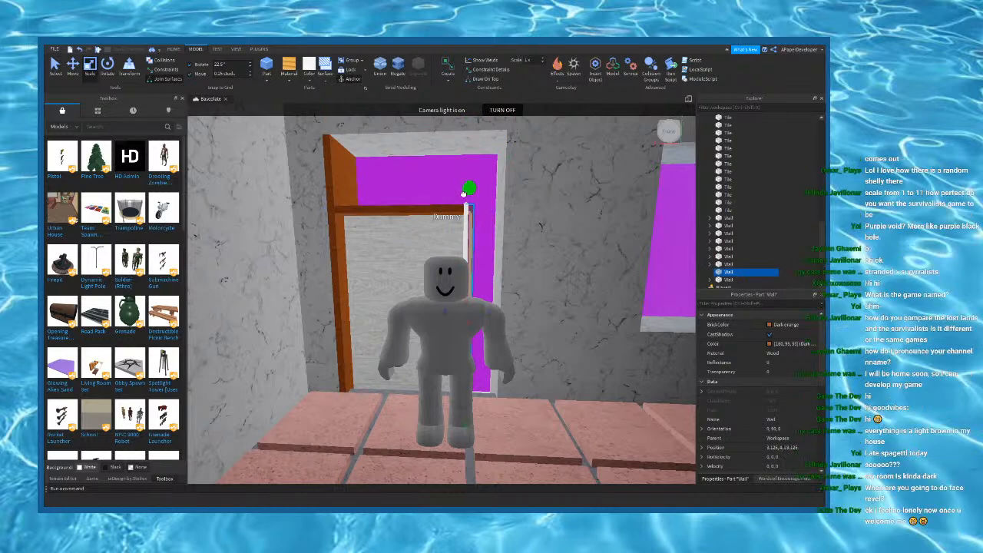
left_click(338, 177)
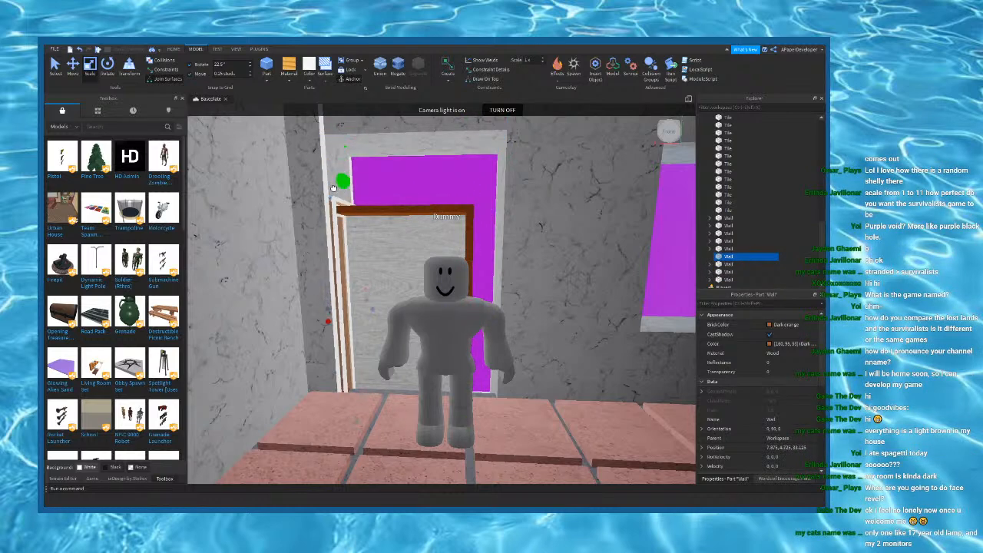
Step: Extend the marble wall piece above the doorway down to the top beam and trim its window side to the frame
left_click(409, 161)
left_click_drag(411, 215, 411, 236)
left_click(578, 272)
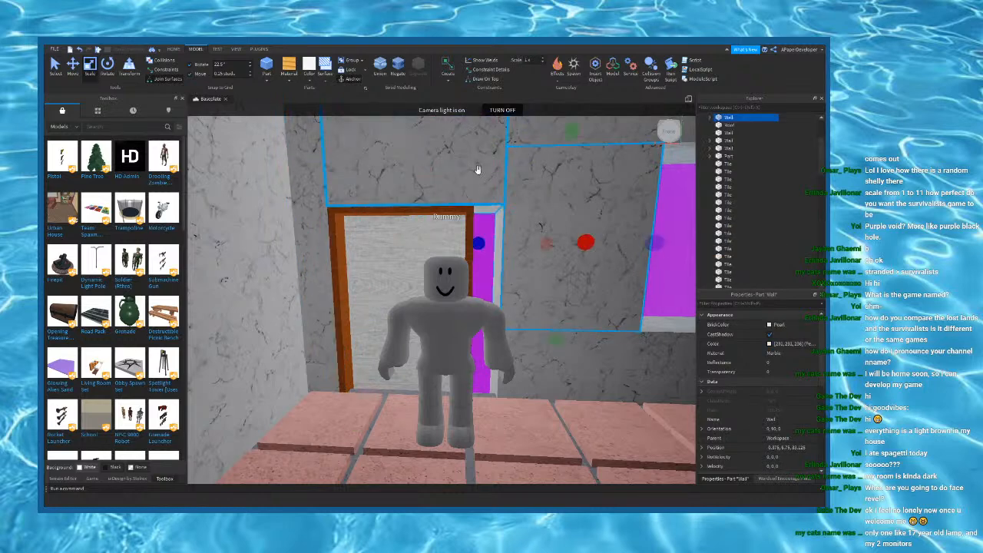
left_click(485, 176)
right_click_drag(489, 175, 491, 155)
left_click_drag(513, 188, 490, 186)
Step: Extend the marble wall pieces around the window toward the door frame to close the opening beside it
left_click(548, 228)
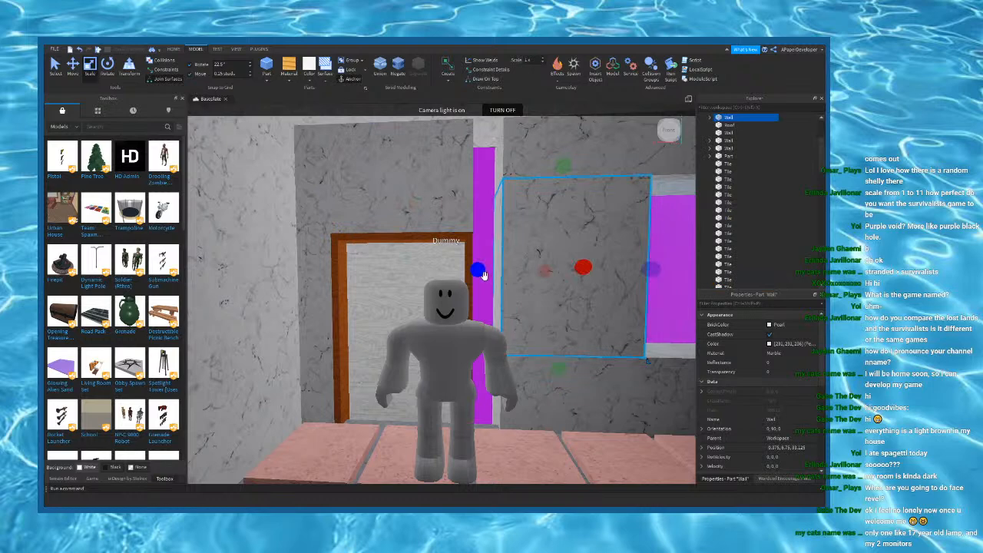
left_click_drag(478, 271, 452, 270)
left_click(477, 161)
left_click_drag(476, 165, 454, 395)
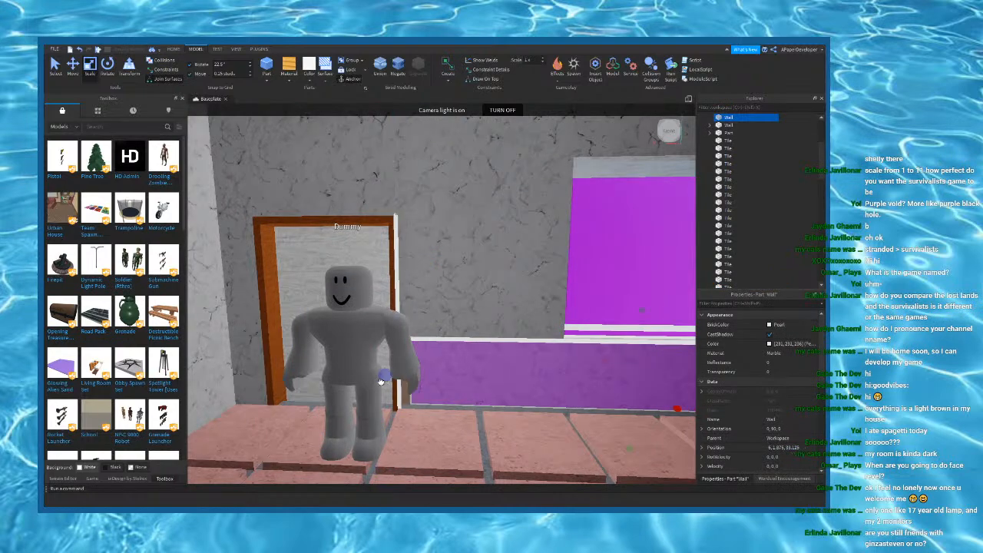
Step: Deepen the wooden posts and top beam so the door frame projects in front of the white panel
key("a")
left_click(421, 318)
key("f")
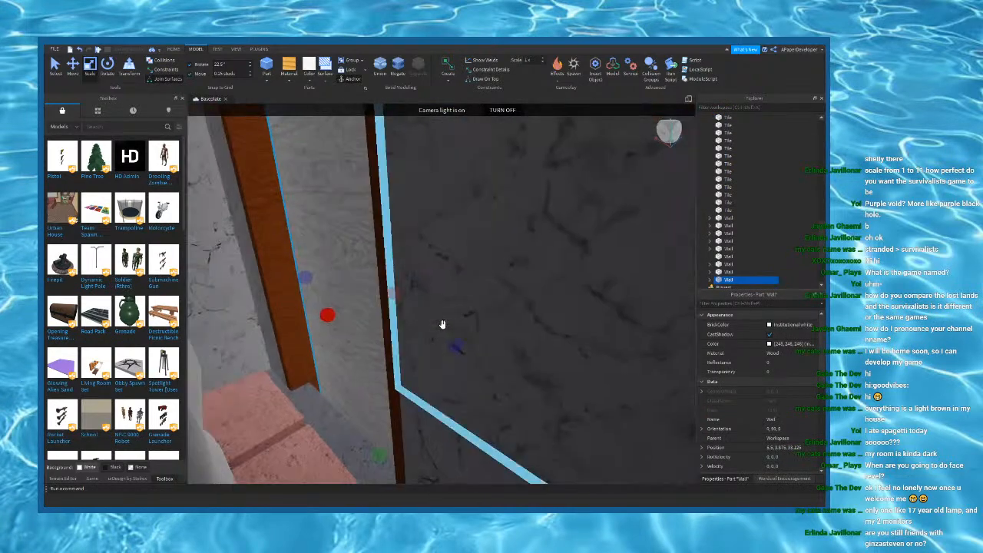
left_click(332, 305)
key("f")
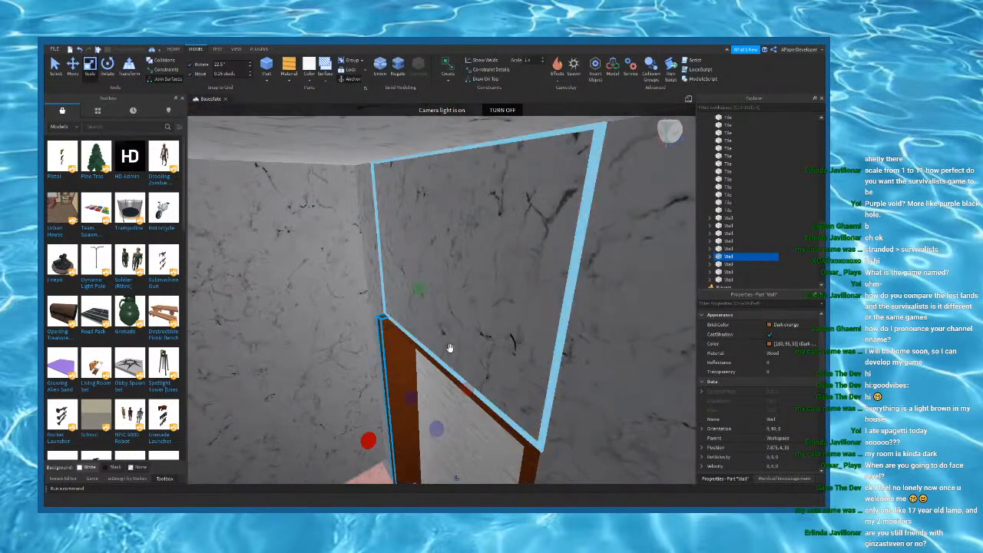
left_click(421, 351)
key("f")
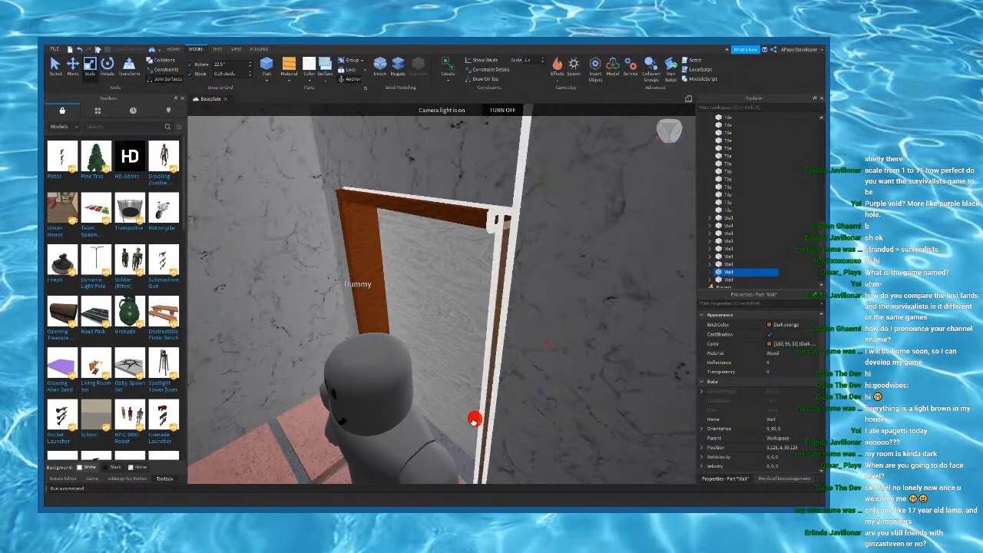
left_click(418, 354)
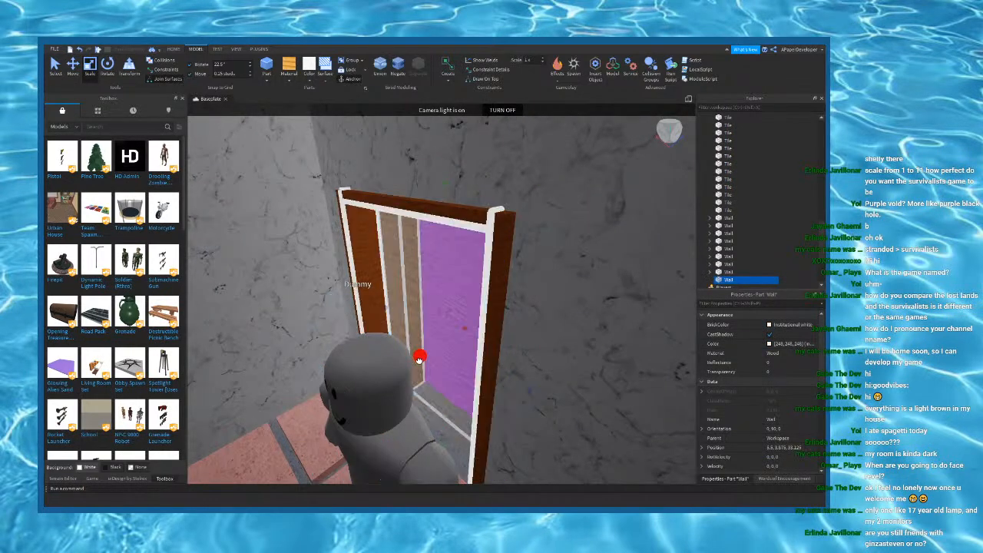
key("f")
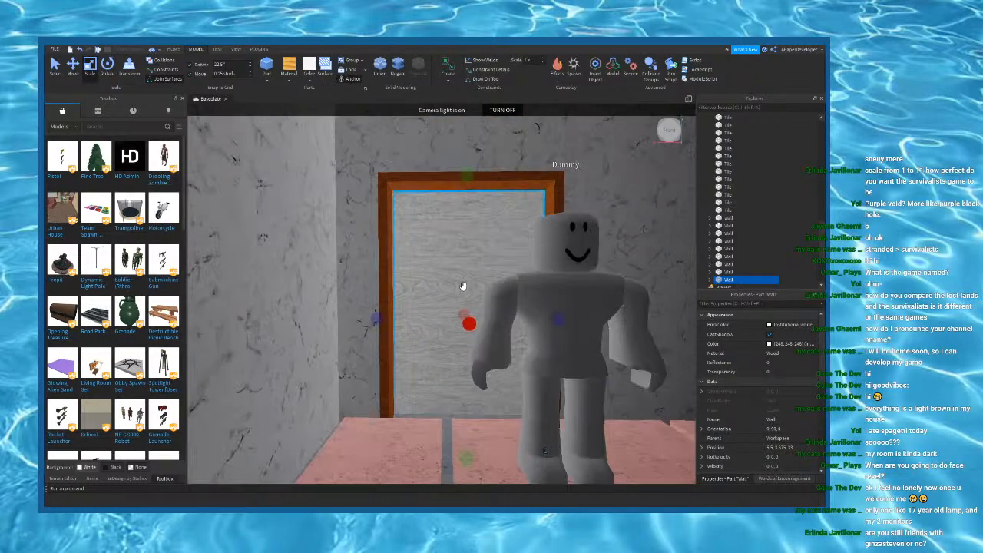
Step: Move the dummy away from the doorway along the floor to the far side of the window
right_click_drag(464, 286, 373, 315)
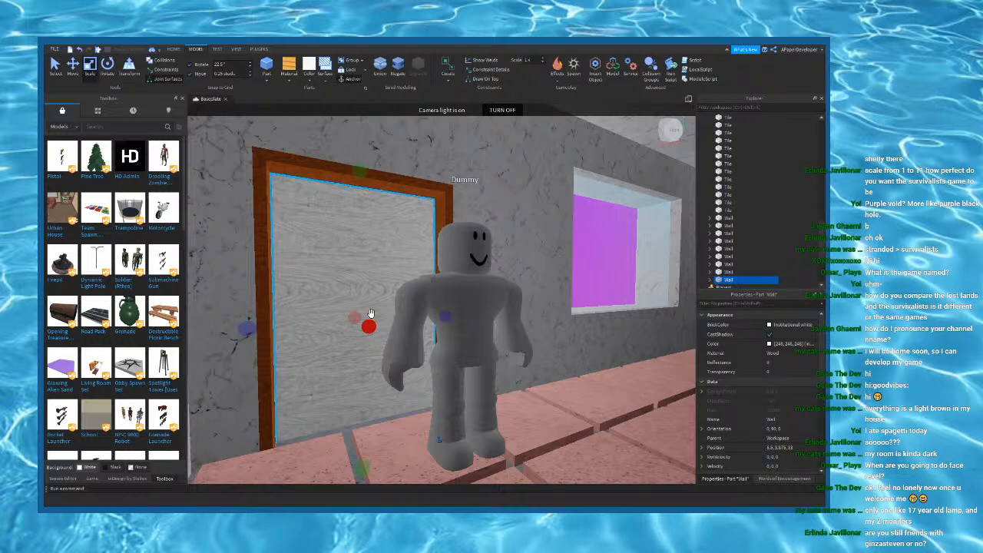
left_click(430, 323)
right_click_drag(430, 322, 485, 354)
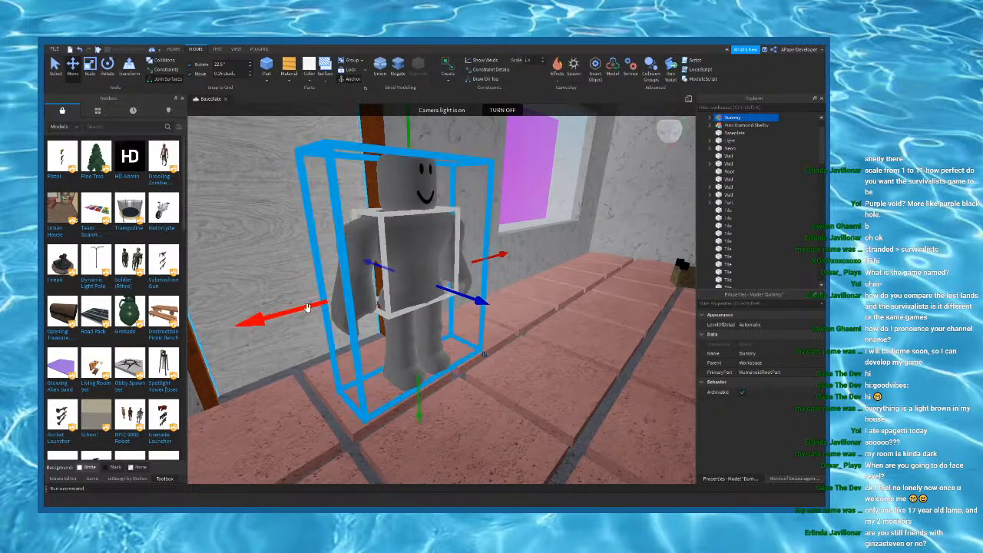
left_click_drag(307, 307, 571, 246)
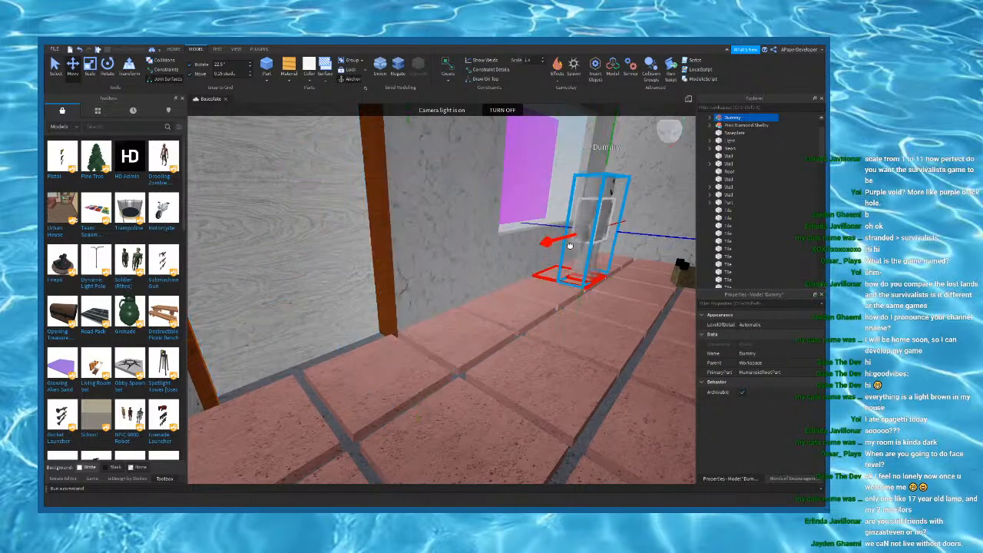
Step: Insert a yellow ball part and anchor it
left_click(266, 67)
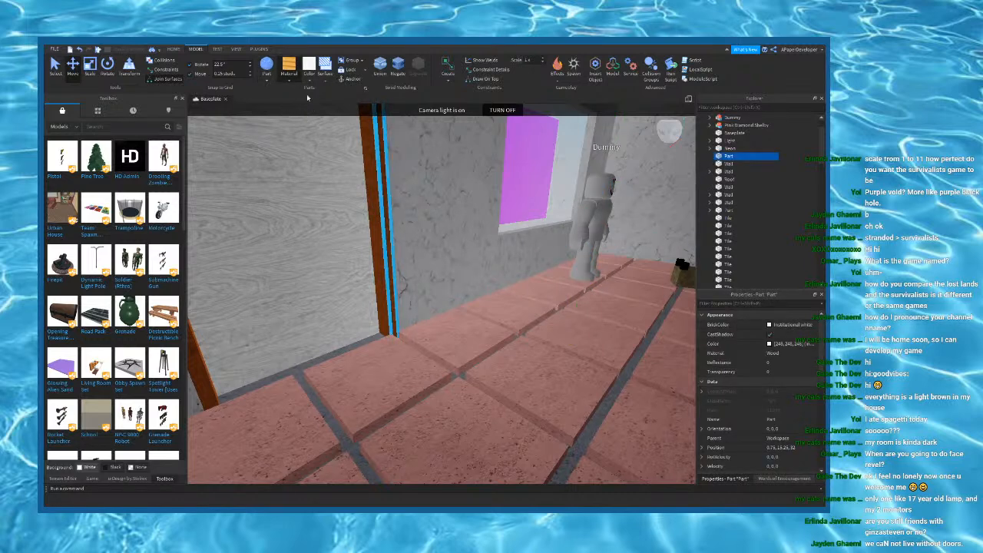
scroll(776, 441, "down", 3)
scroll(775, 438, "down", 2)
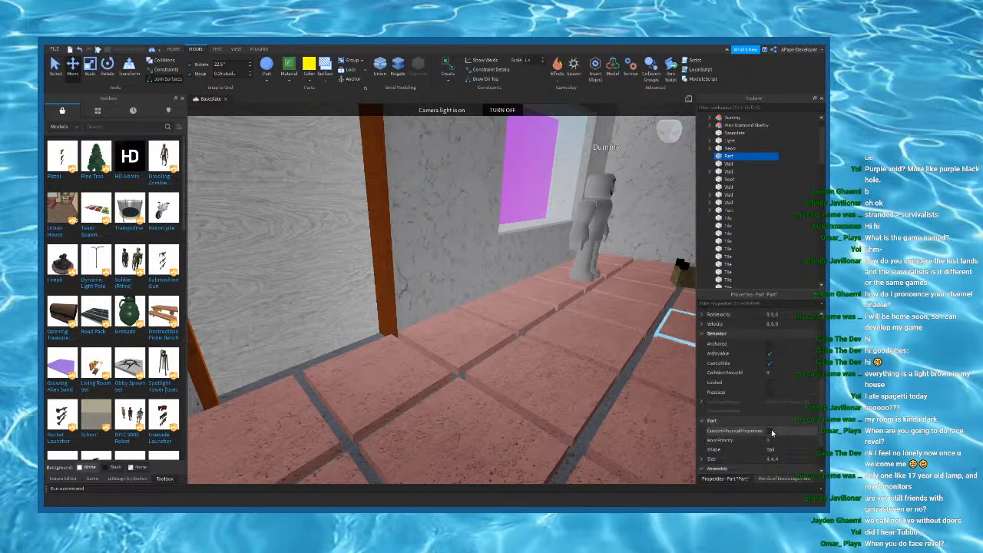
left_click(770, 345)
key("f")
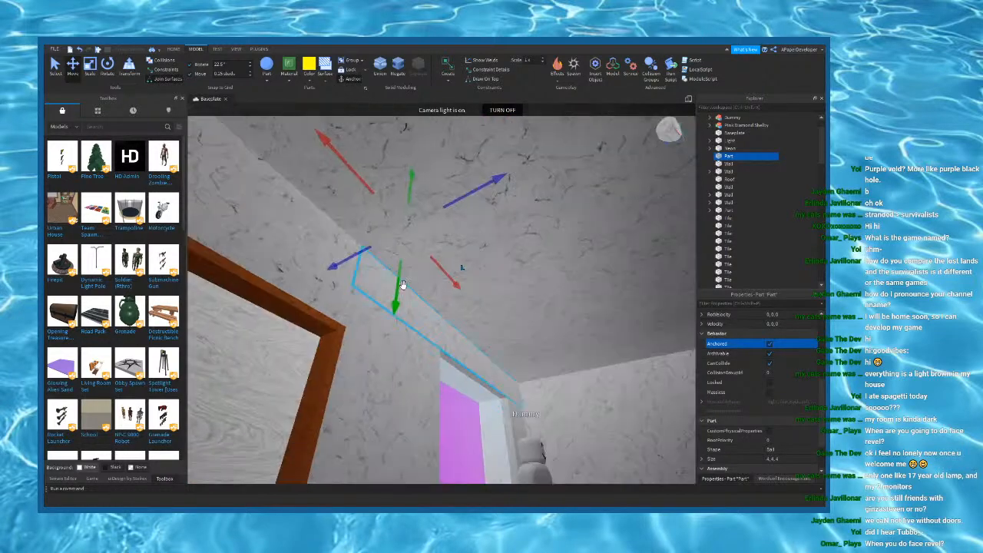
Step: Lower the yellow ball into the room and scale it down to 0.5 studs
left_click_drag(402, 285, 397, 309)
left_click(89, 67)
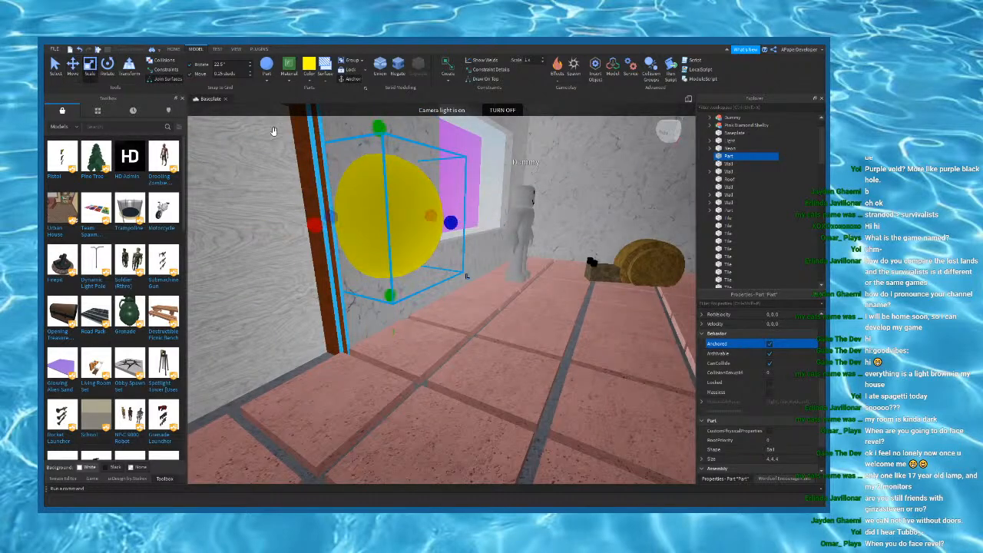
left_click_drag(329, 217, 394, 223)
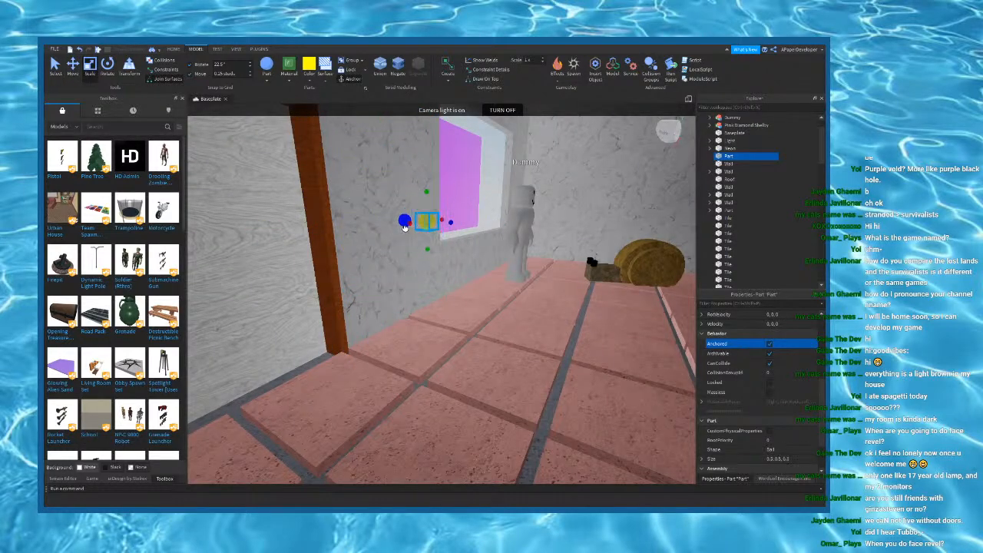
Step: Move the small yellow ball onto the white door panel near its window-side edge as a doorknob
left_click(70, 69)
right_click_drag(447, 263, 448, 264)
left_click_drag(450, 262, 425, 239)
key("a")
scroll(425, 238, "up", 2)
right_click_drag(426, 239, 425, 239)
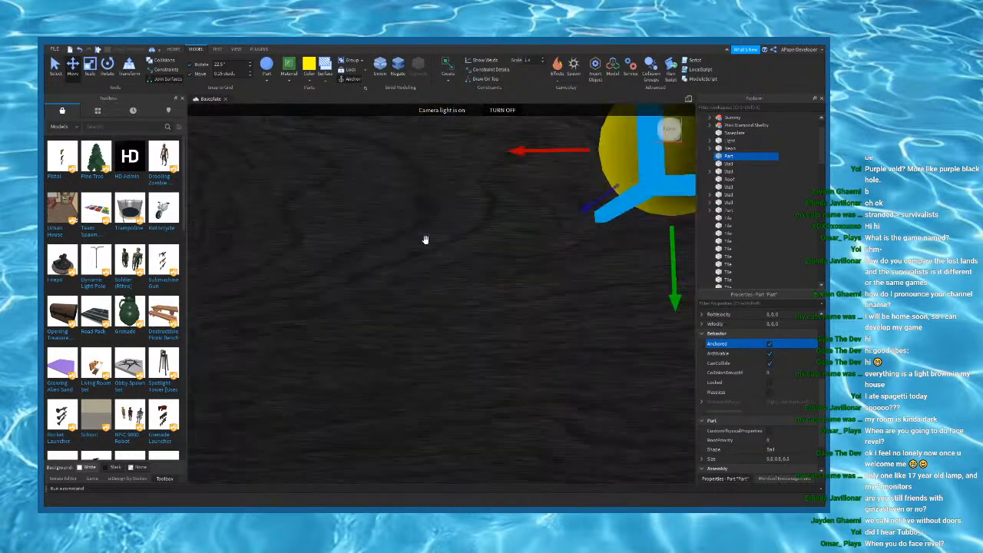
scroll(426, 239, "down", 2)
left_click_drag(470, 323, 471, 359)
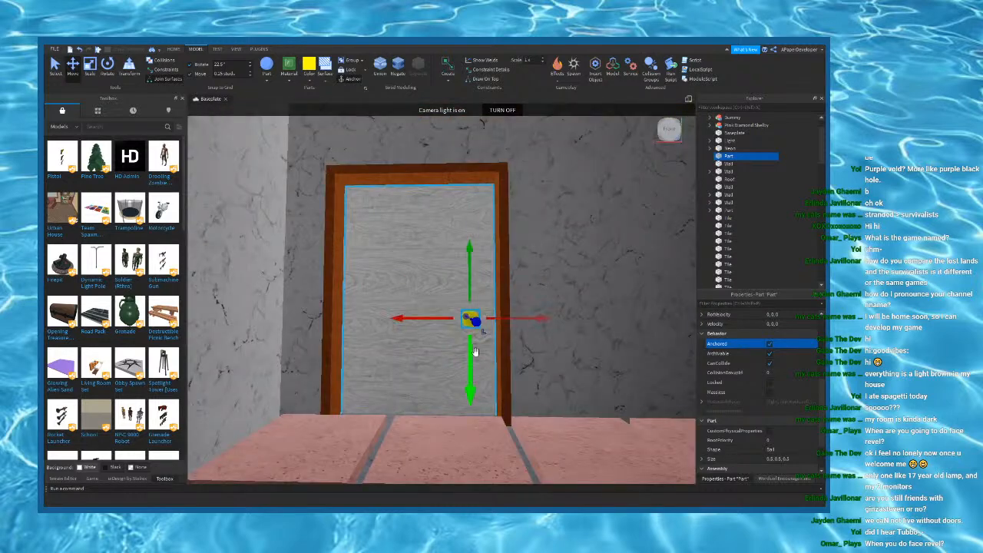
left_click_drag(467, 284, 472, 265)
Step: Resize the doorknob ball to 0.4, 0.4, 0.4 and place a duplicate just above it
right_click_drag(472, 265, 489, 294)
scroll(455, 419, "up", 2)
left_click(90, 66)
left_click_drag(461, 302, 459, 294)
key("ctrl+2")
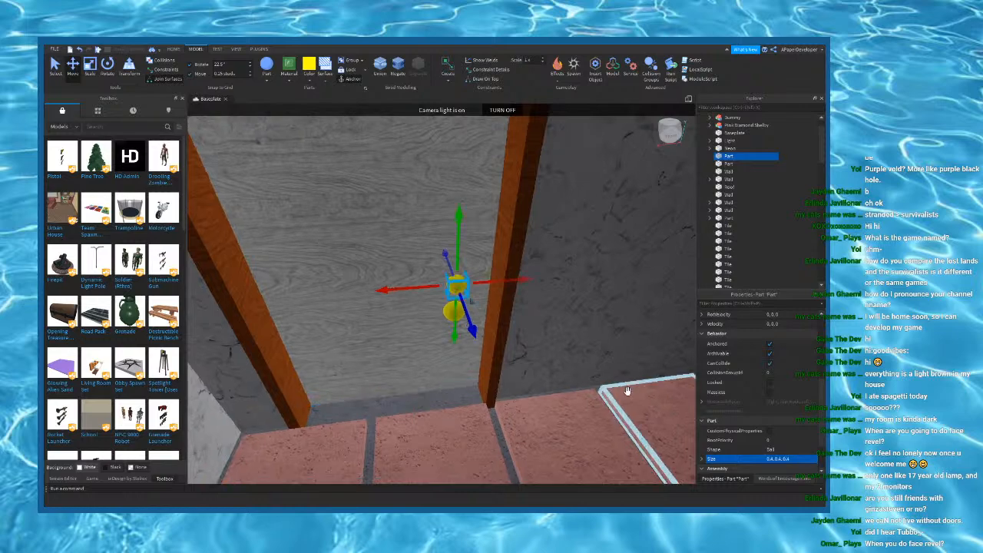
Step: Delete the duplicate ball above the doorknob
left_click(507, 345)
right_click_drag(507, 346, 515, 381)
scroll(516, 346, "down", 3)
left_click(467, 261)
key("Delete")
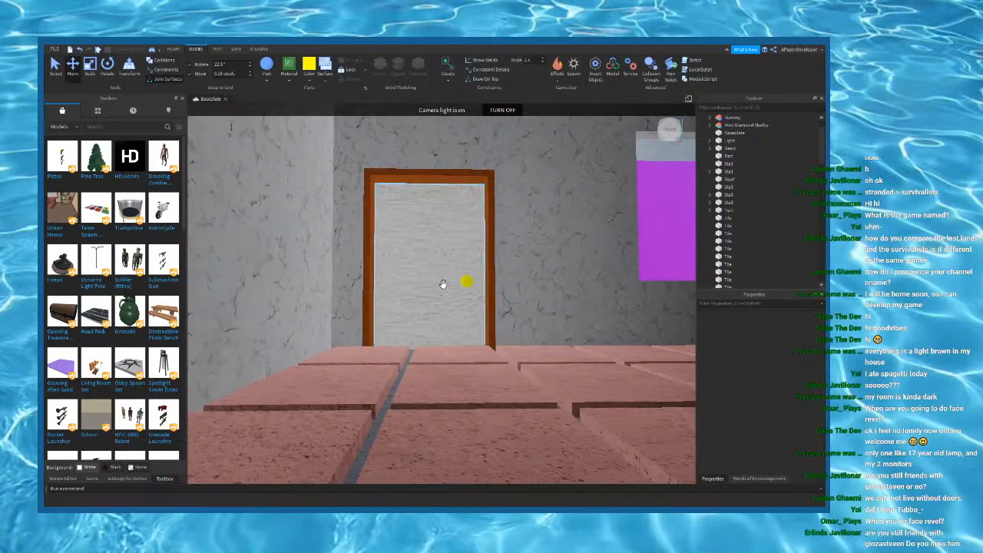
Step: Insert a ball part on the open baseplate outside the room and colour it Institutional white
right_click_drag(443, 284, 443, 286)
scroll(443, 287, "down", 8)
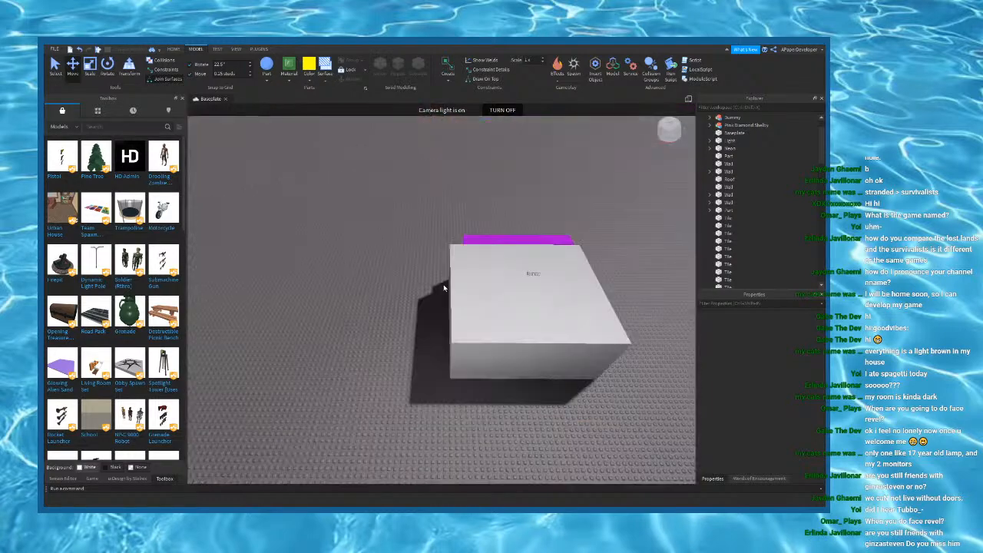
key("w")
key("a")
left_click(268, 67)
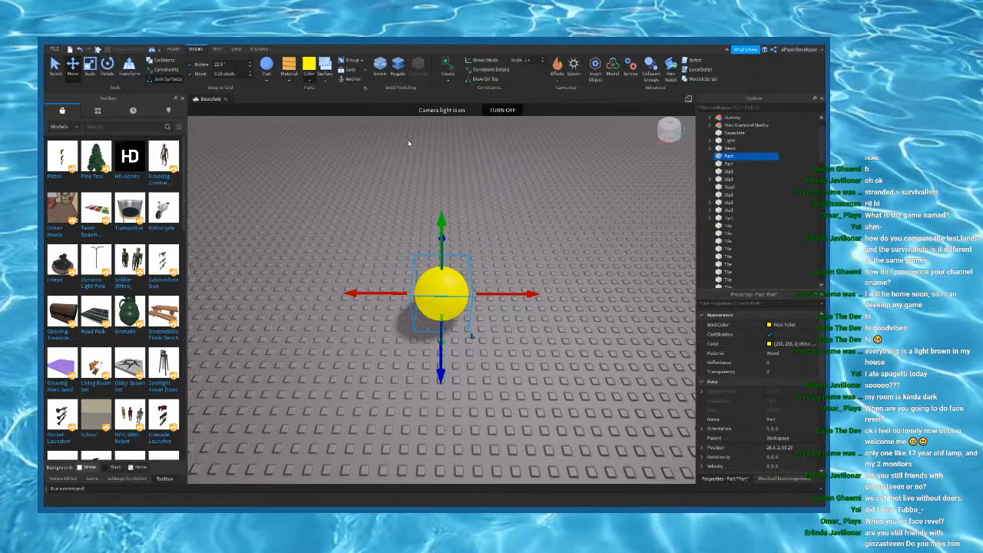
left_click(437, 223)
left_click(545, 253)
scroll(456, 299, "up", 3)
left_click(456, 298)
key("w")
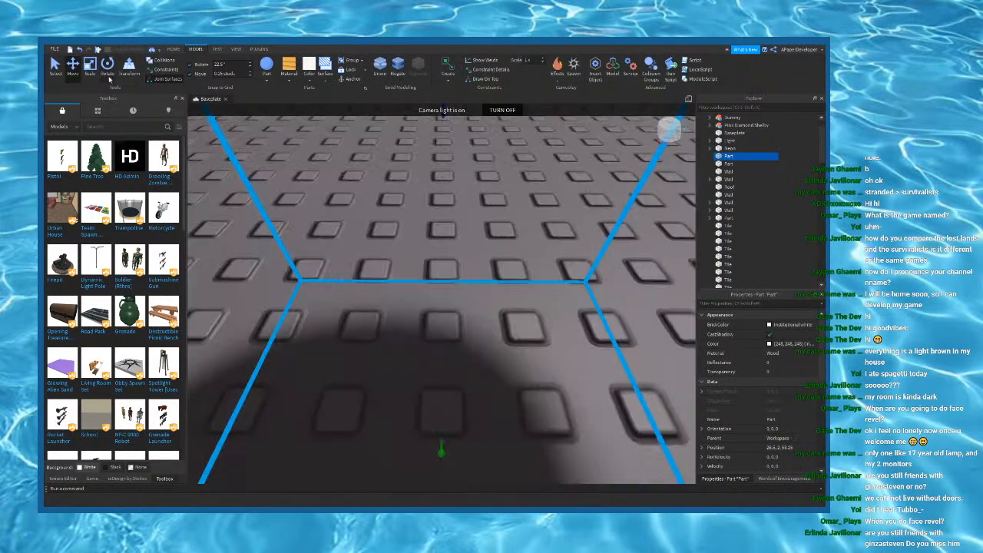
Step: Insert a block part near the white ball and position it over the ball's side
scroll(487, 220, "down", 5)
right_click_drag(566, 206, 450, 258)
left_click(548, 206)
scroll(547, 207, "up", 2)
scroll(450, 254, "down", 4)
left_click(267, 80)
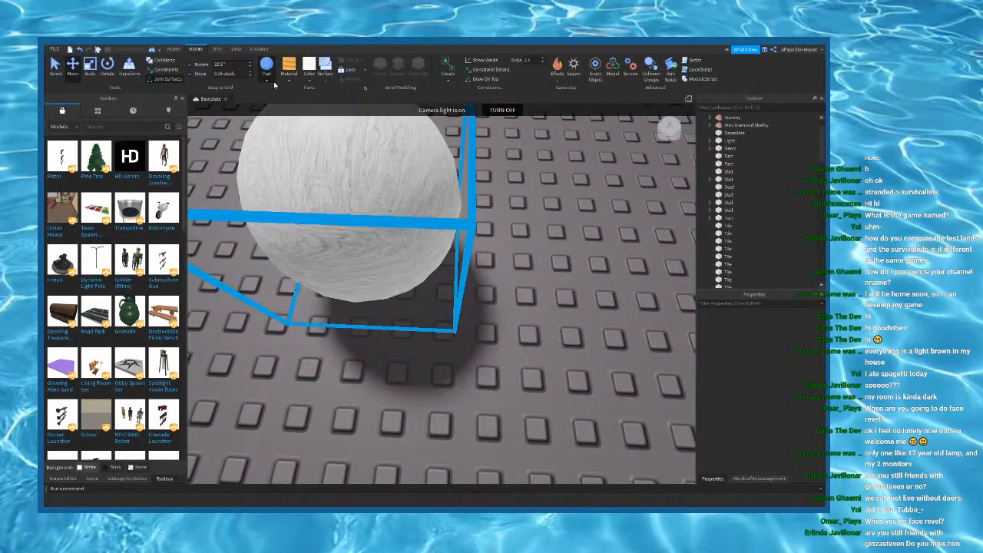
left_click(286, 93)
key("f")
right_click_drag(489, 289, 584, 268)
scroll(591, 266, "down", 2)
left_click_drag(625, 259, 549, 242)
right_click_drag(548, 243, 549, 245)
key("f")
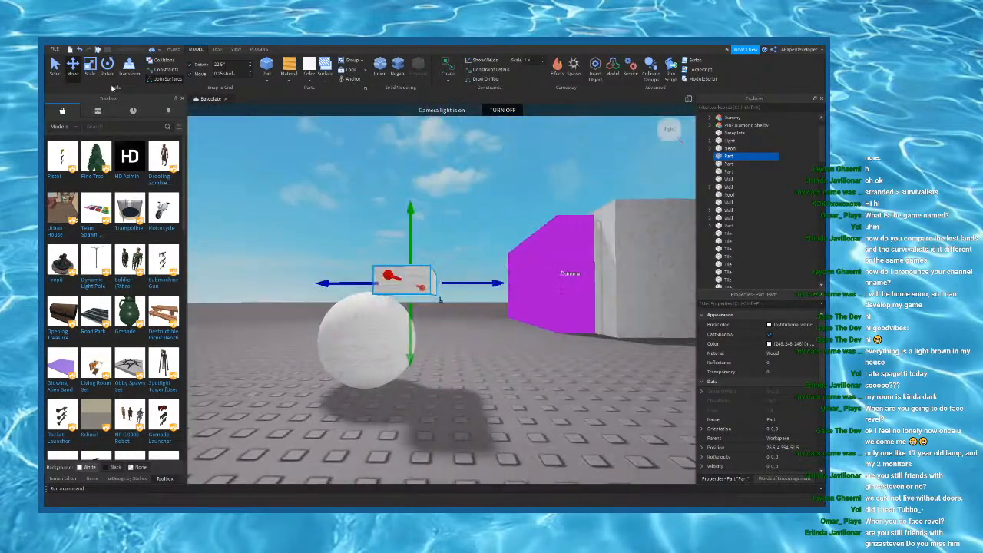
Step: Stretch the block down to the baseplate so it is taller than the ball, and adjust it beside the ball
left_click_drag(418, 411, 417, 410)
key("a")
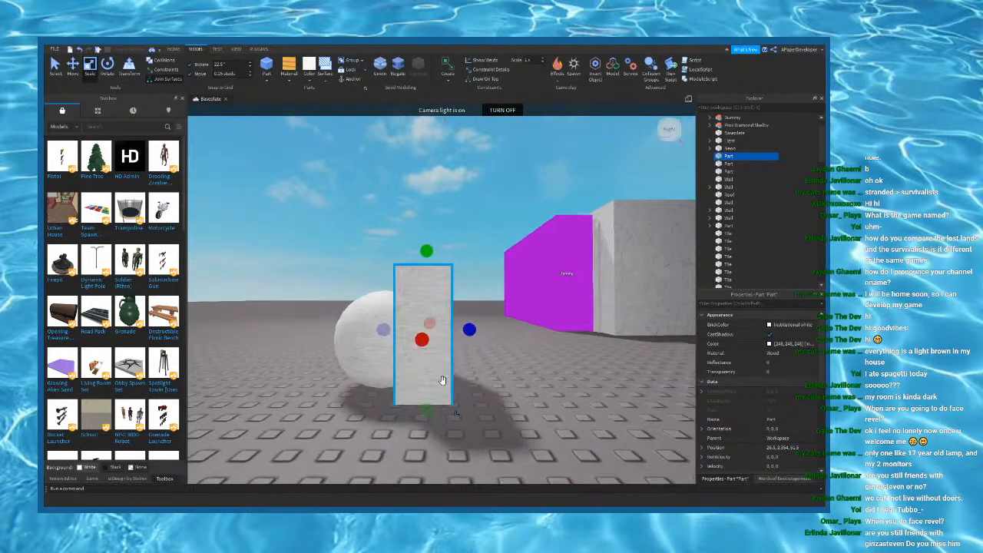
right_click_drag(441, 379, 442, 380)
left_click_drag(395, 321, 387, 321)
Step: Duplicate the tall block and set the two blocks side by side across the ball with a narrow gap between them
left_click_drag(508, 321, 433, 324)
right_click_drag(467, 302, 466, 300)
key("a")
key("w")
left_click(467, 300)
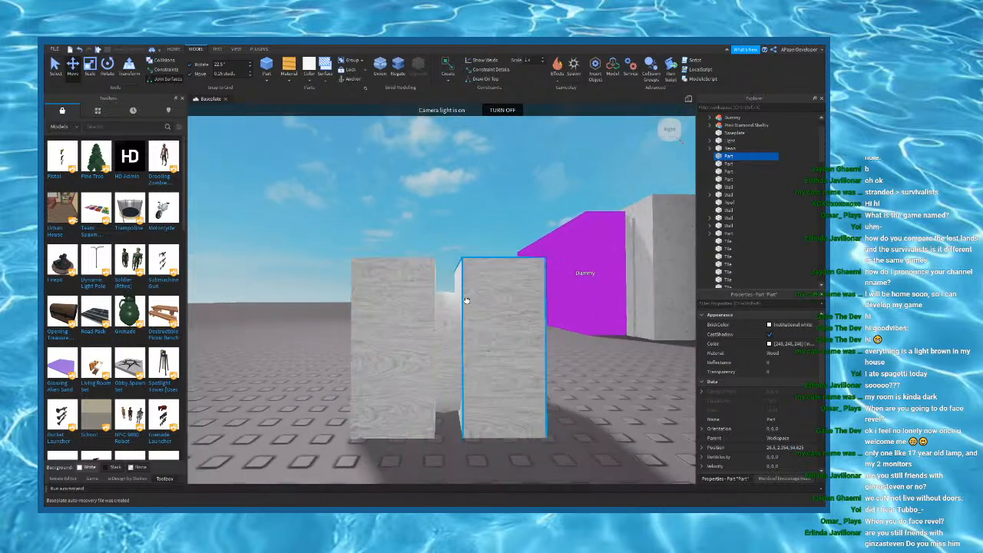
left_click_drag(552, 337, 546, 341)
left_click(474, 214)
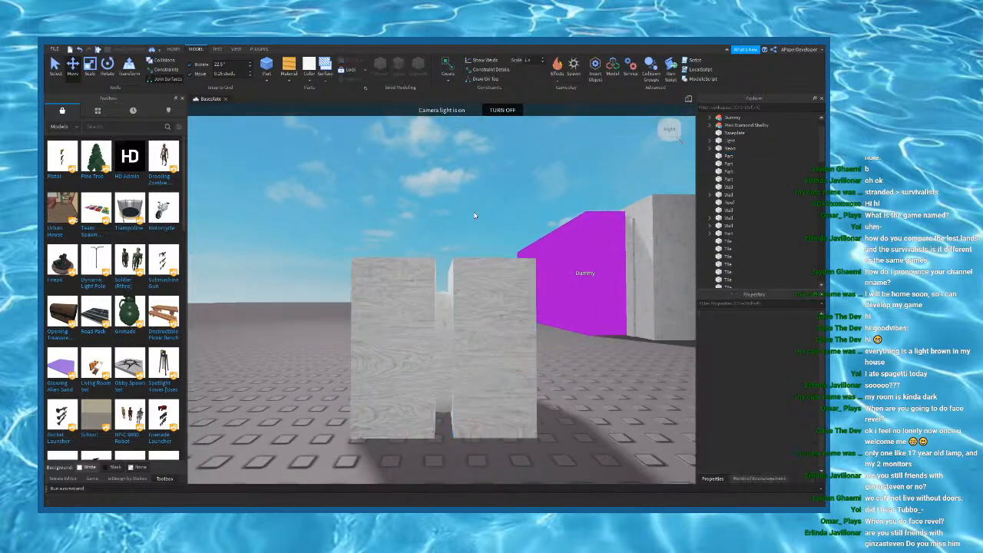
Step: Duplicate one tall block, lower the copy's height to half, and widen it across the lower part of both blocks
key("w")
right_click_drag(474, 214, 473, 212)
key("s")
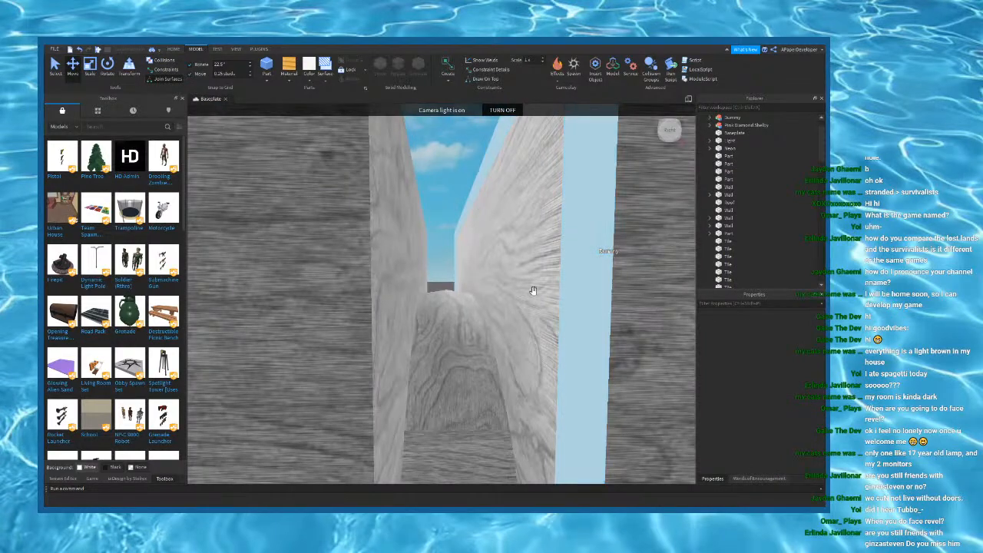
left_click(533, 288)
key("s")
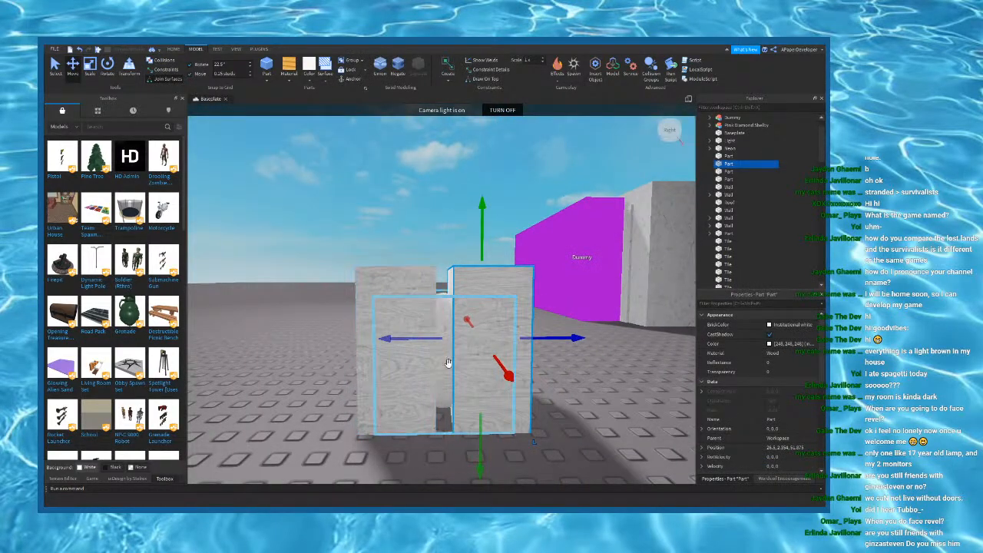
left_click(90, 66)
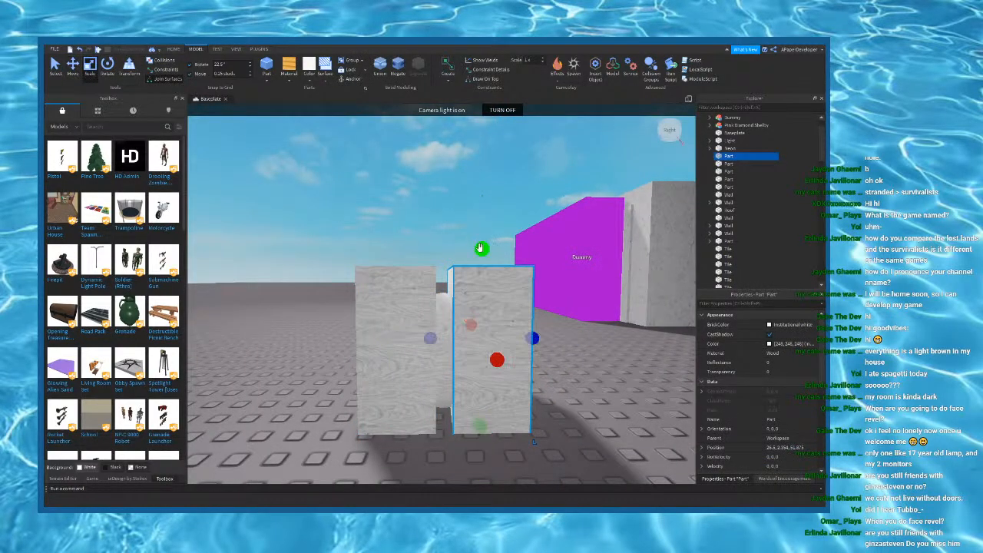
left_click_drag(481, 248, 481, 323)
left_click_drag(428, 373, 347, 374)
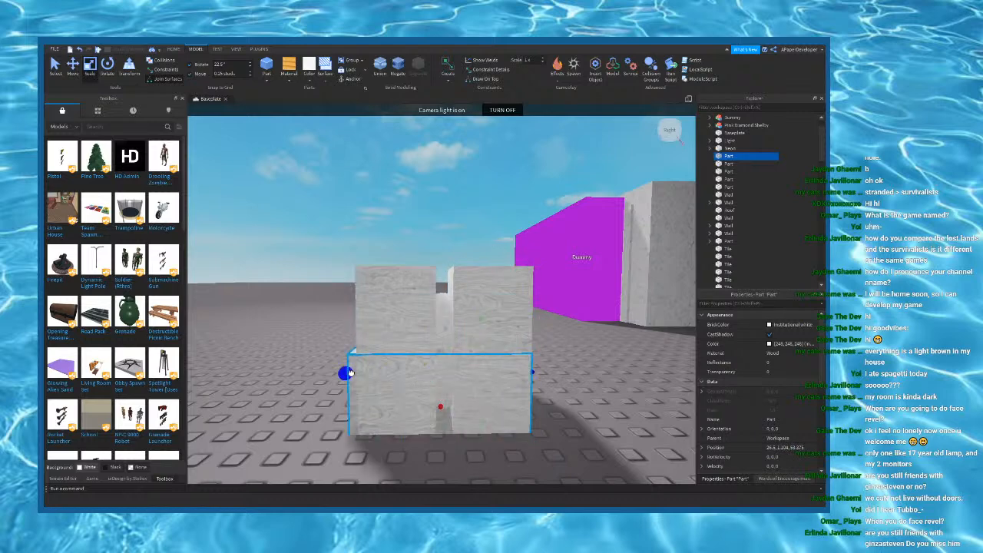
right_click_drag(357, 373, 357, 361)
key("q")
key("e")
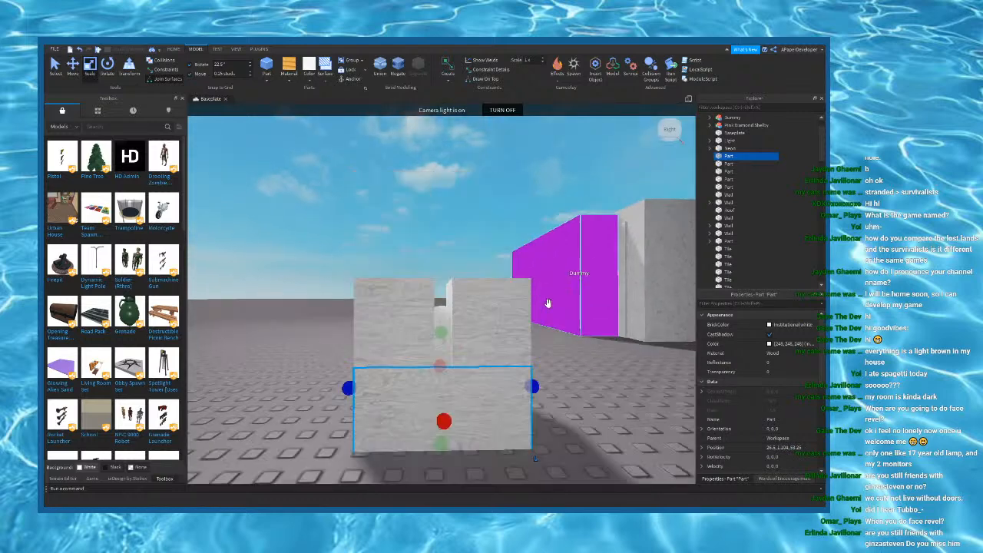
Step: Negate the three blocks and union them with the ball to carve out a thin half-disc
left_click(510, 302, "ctrl")
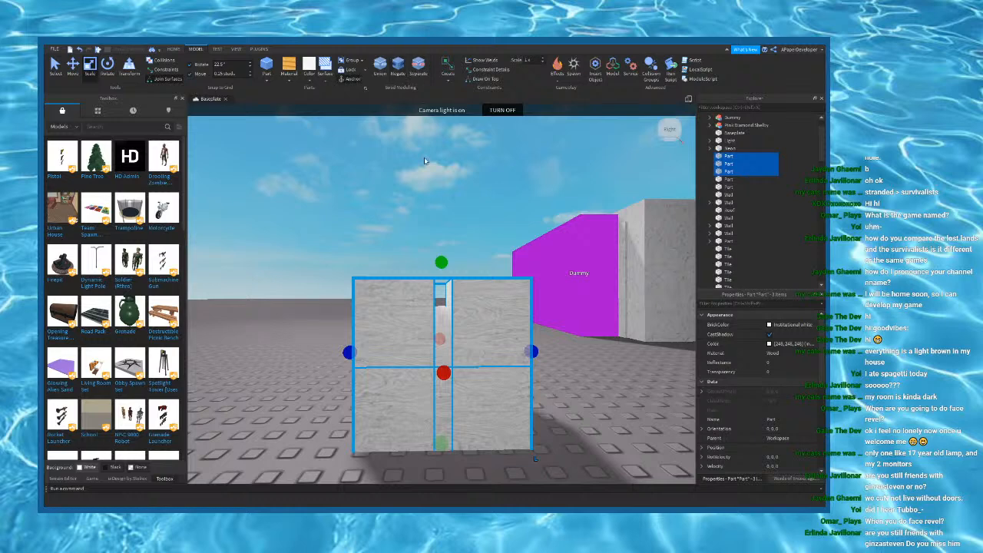
left_click(397, 71)
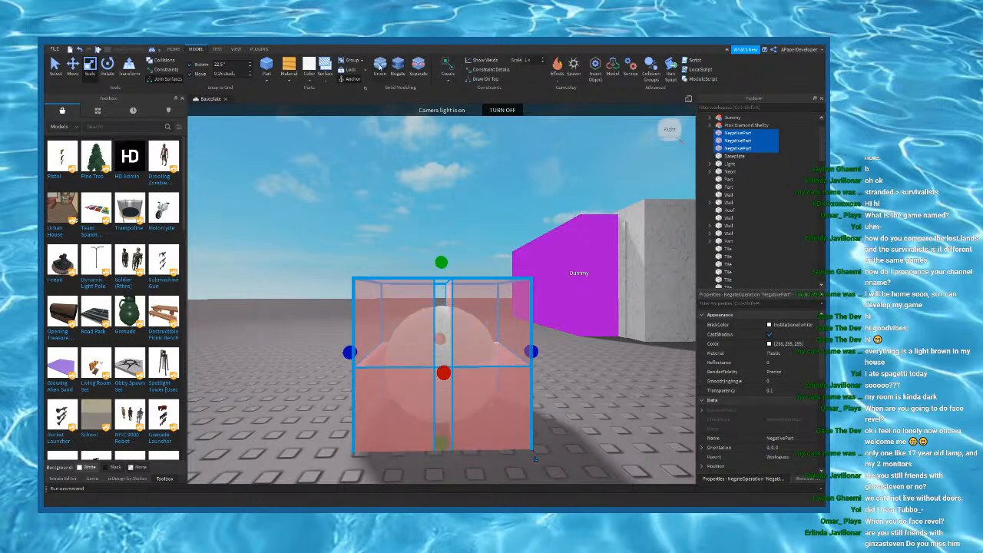
left_click(377, 71)
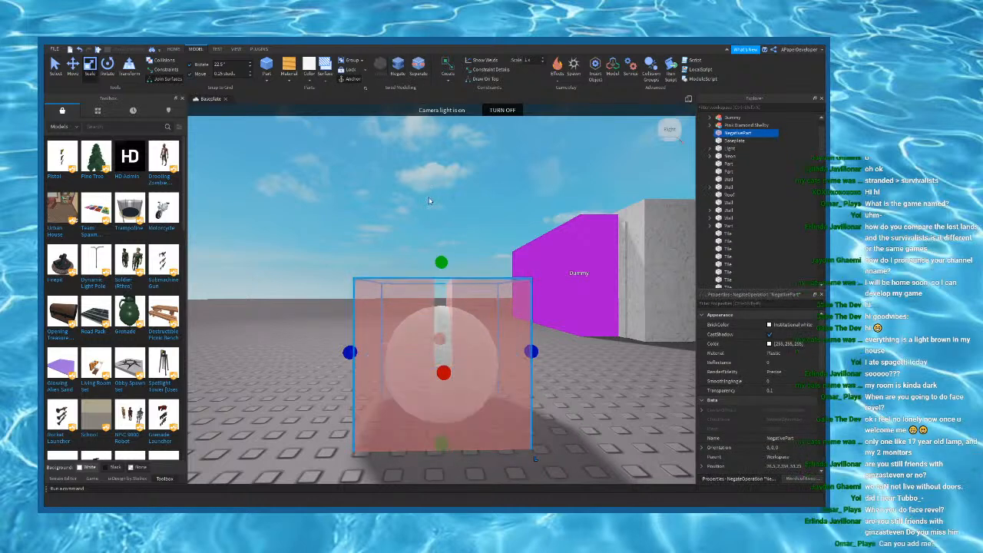
key("ctrl+z")
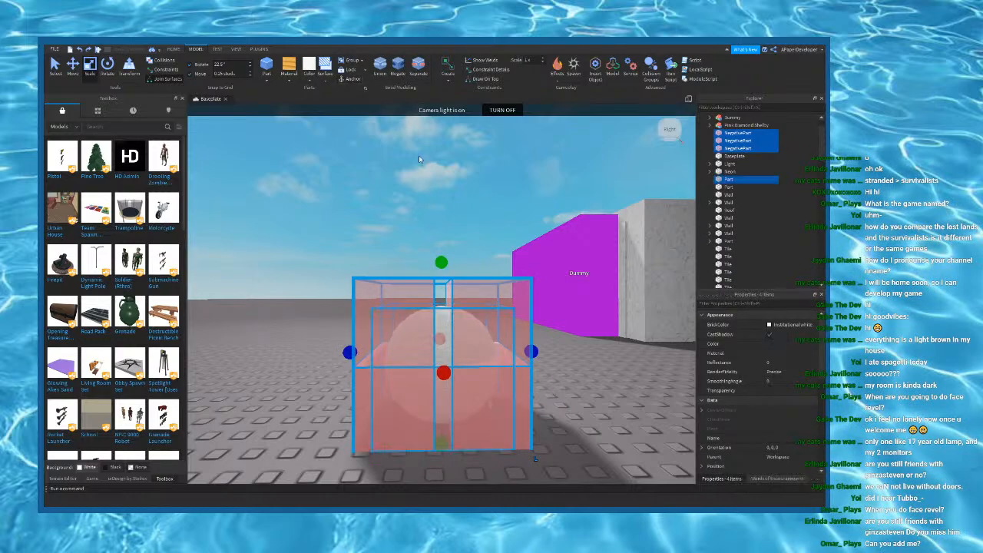
left_click(380, 66)
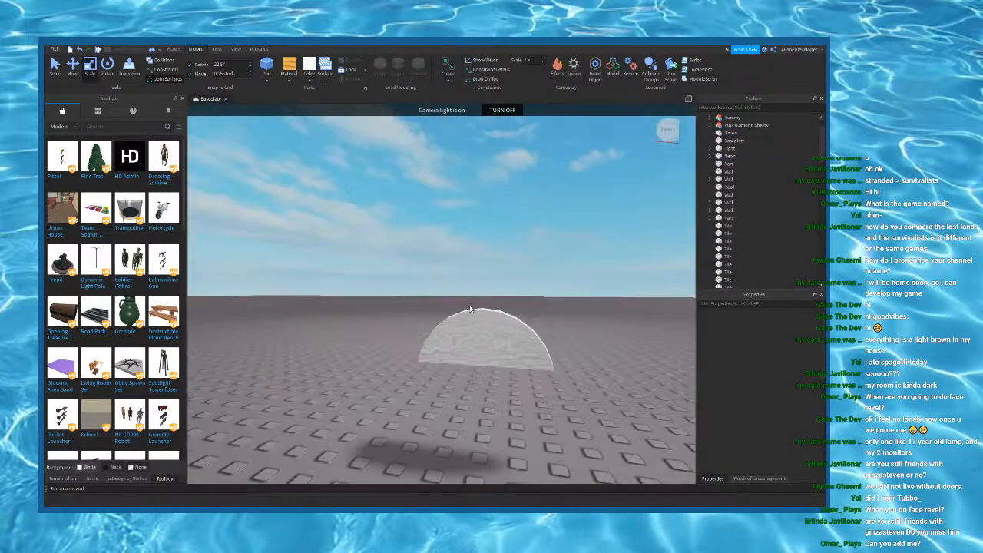
Step: Move the half-disc from the open baseplate into the room, in front of the white door
scroll(494, 318, "up", 3)
left_click(76, 71)
right_click_drag(330, 230, 337, 261)
left_click_drag(458, 291, 517, 293)
left_click_drag(526, 373, 284, 338)
right_click_drag(284, 338, 404, 346)
left_click_drag(431, 322, 428, 323)
right_click_drag(427, 323, 428, 323)
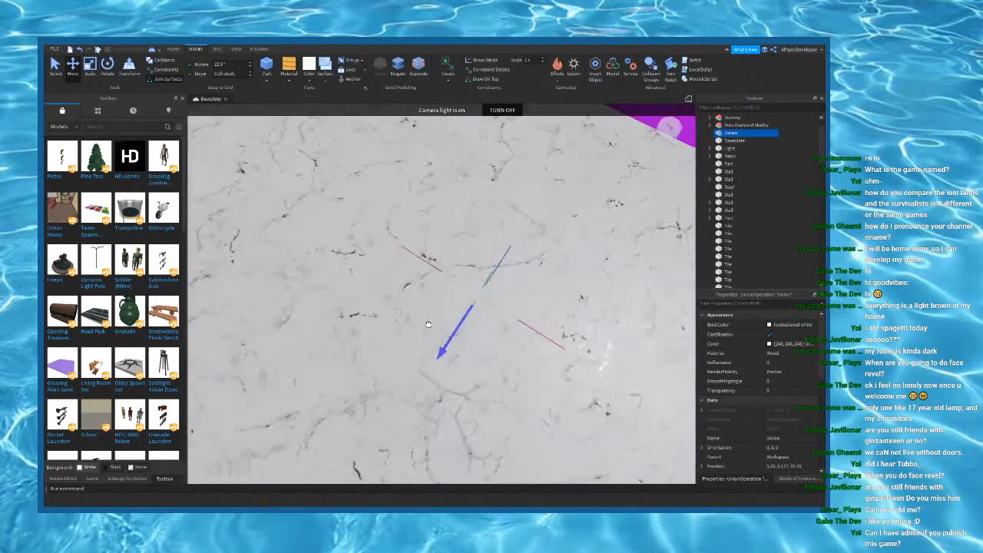
left_click_drag(428, 323, 433, 292)
right_click_drag(432, 291, 460, 269)
Step: Duplicate the half-disc, negate the copy, and position it in the upper part of the white door
key("ctrl+d")
left_click_drag(460, 269, 393, 338)
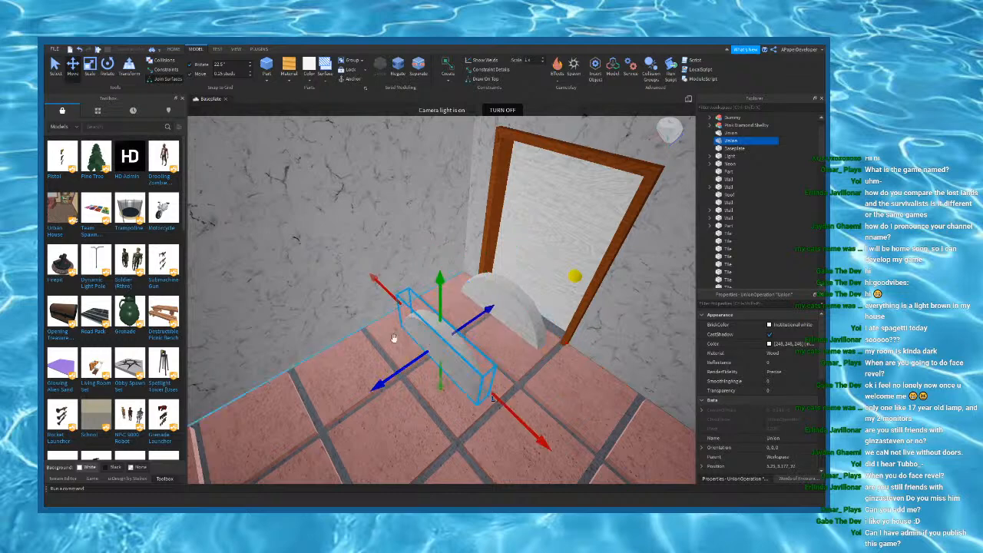
key("ctrl+shift+n")
left_click_drag(471, 330, 556, 292)
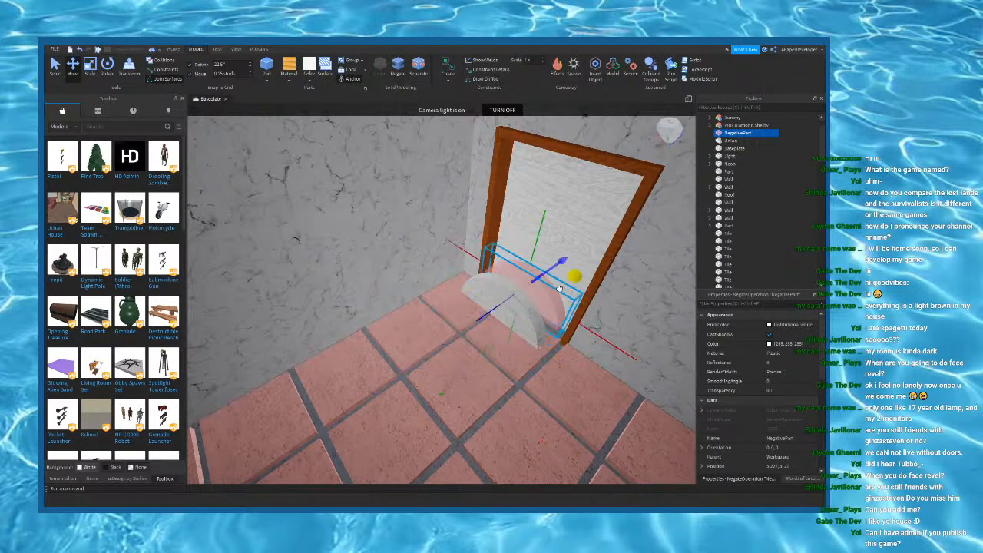
left_click_drag(552, 236, 570, 170)
right_click_drag(553, 216, 551, 215)
left_click_drag(533, 227, 535, 226)
right_click_drag(534, 224, 533, 223)
scroll(523, 230, "up", 3)
right_click_drag(433, 294, 384, 274)
scroll(458, 185, "up", 2)
scroll(458, 186, "down", 2)
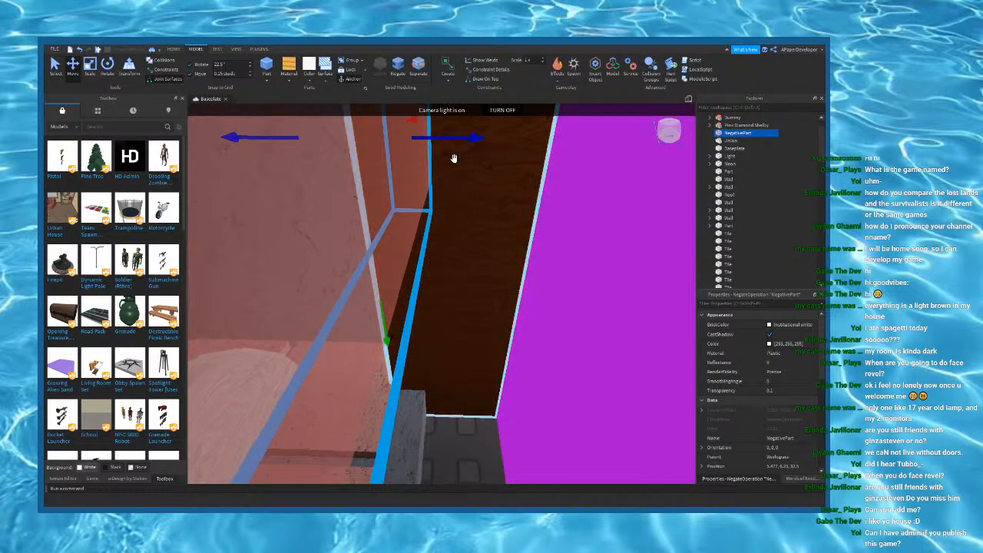
Step: Duplicate the negated half-disc twice and offset the pieces so they cut through the door's full thickness
left_click_drag(455, 139, 487, 239)
right_click_drag(487, 239, 487, 239)
key("ctrl+d")
right_click_drag(395, 198, 395, 200)
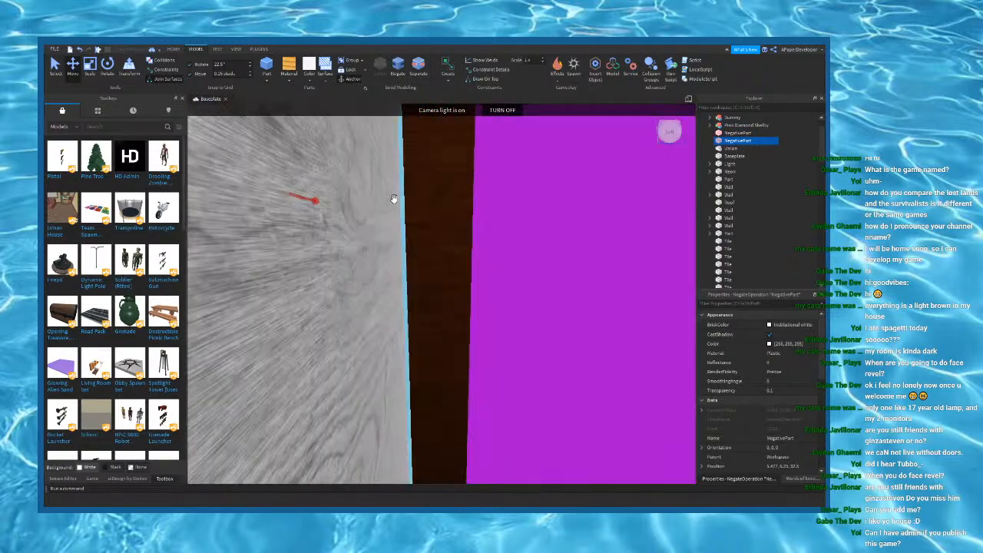
right_click_drag(408, 272, 407, 272)
key("ctrl+d")
left_click_drag(471, 256, 529, 254)
right_click_drag(528, 255, 529, 254)
Step: Union the three negated half-discs with the white door to cut a half-round window opening
left_click(311, 237, "ctrl")
right_click_drag(331, 217, 331, 217)
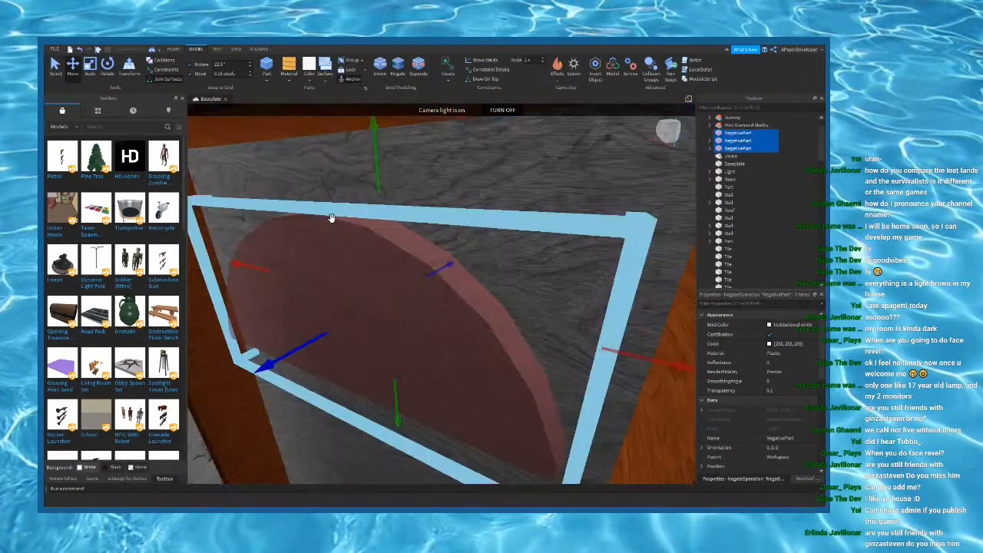
scroll(384, 242, "down", 3)
left_click(436, 200, "ctrl")
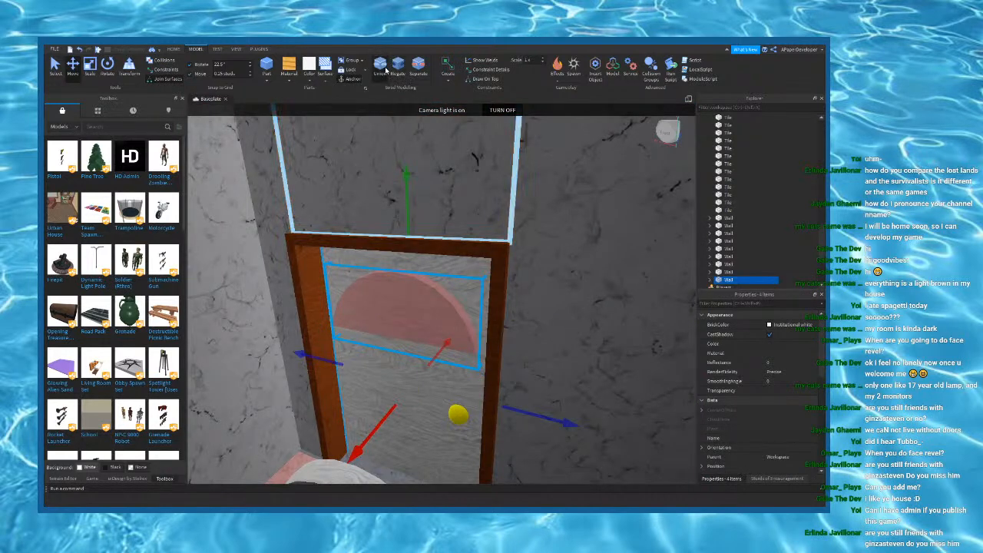
left_click(384, 69)
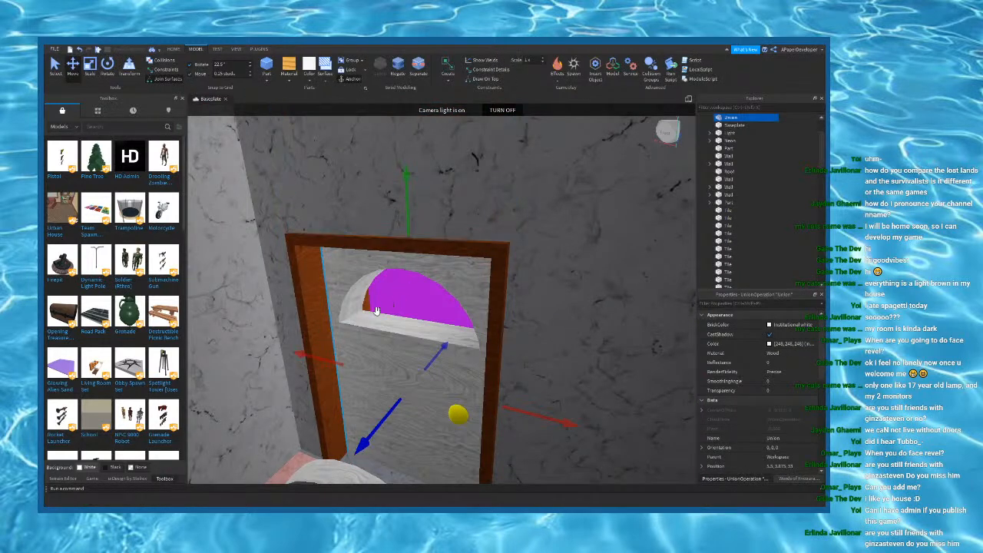
left_click(235, 281)
scroll(388, 269, "up", 10)
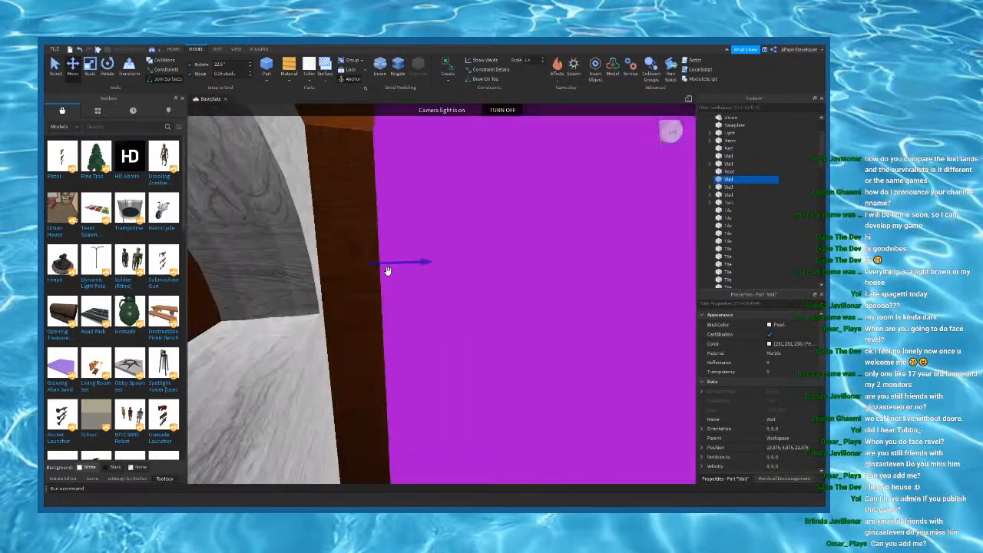
scroll(389, 270, "down", 10)
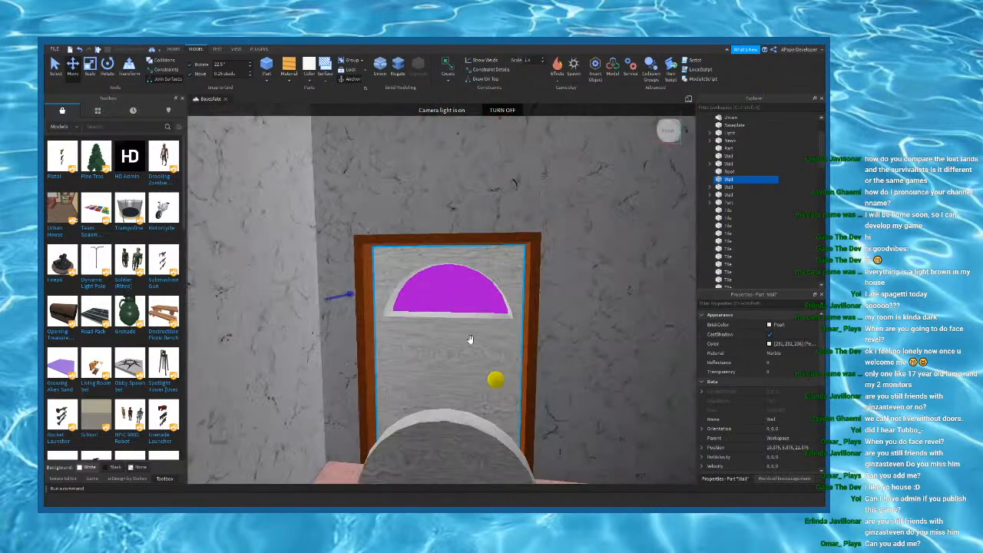
Step: Move the remaining solid half-disc up and back into the door's half-round opening
left_click(442, 425)
right_click_drag(443, 424, 454, 328)
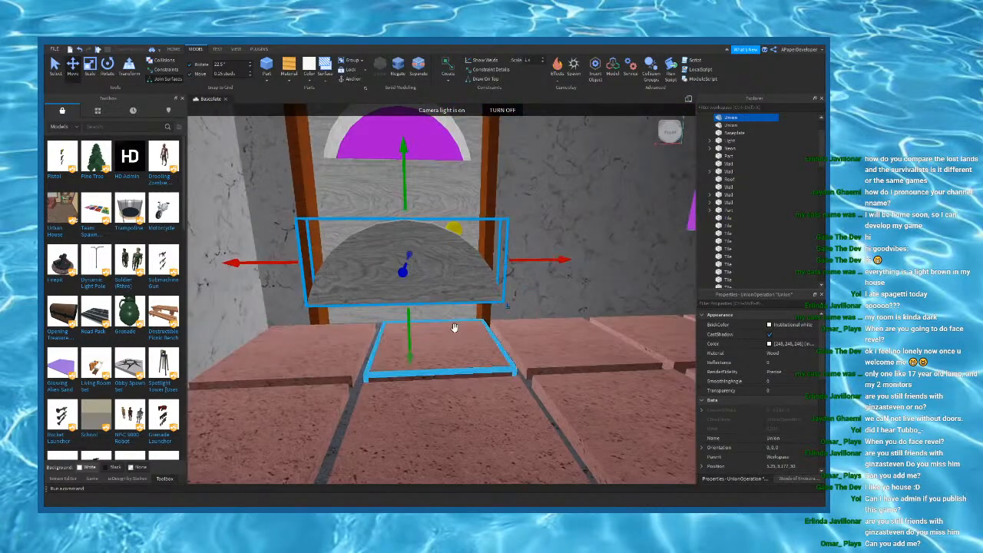
right_click_drag(373, 289, 370, 290)
right_click_drag(433, 232, 433, 233)
left_click_drag(421, 300, 412, 220)
right_click_drag(415, 230, 413, 220)
left_click_drag(412, 220, 411, 221)
right_click_drag(413, 221, 412, 220)
left_click_drag(412, 221, 409, 225)
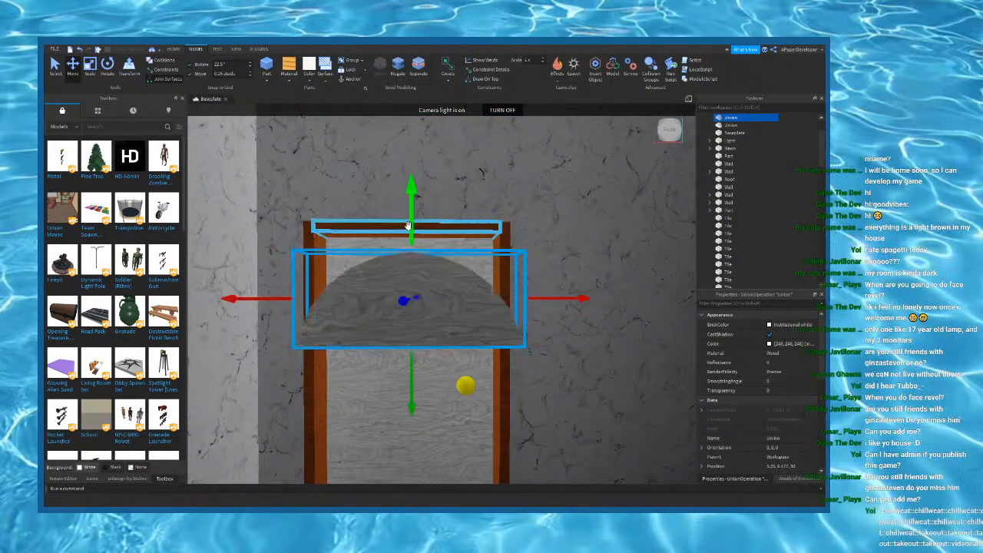
right_click_drag(408, 225, 410, 228)
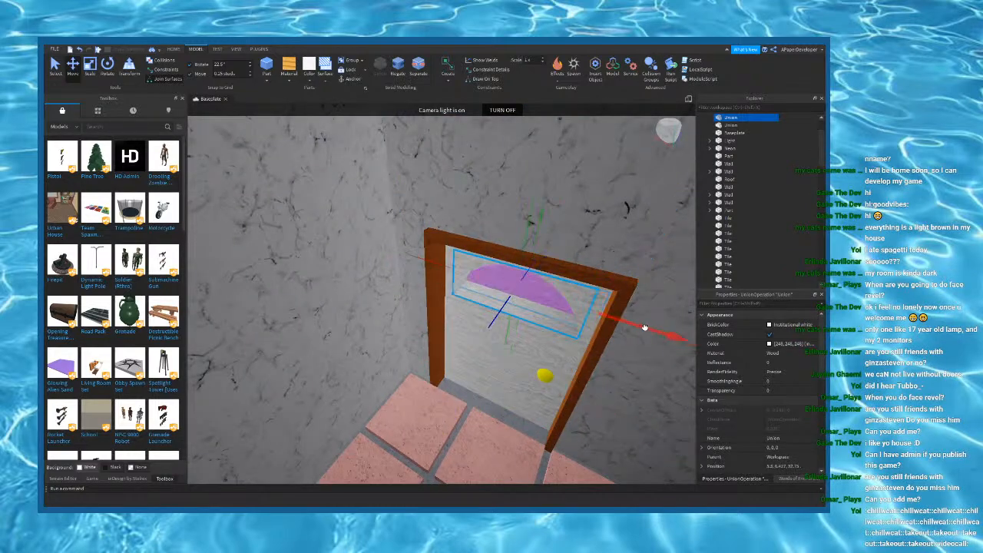
right_click_drag(631, 328, 629, 329)
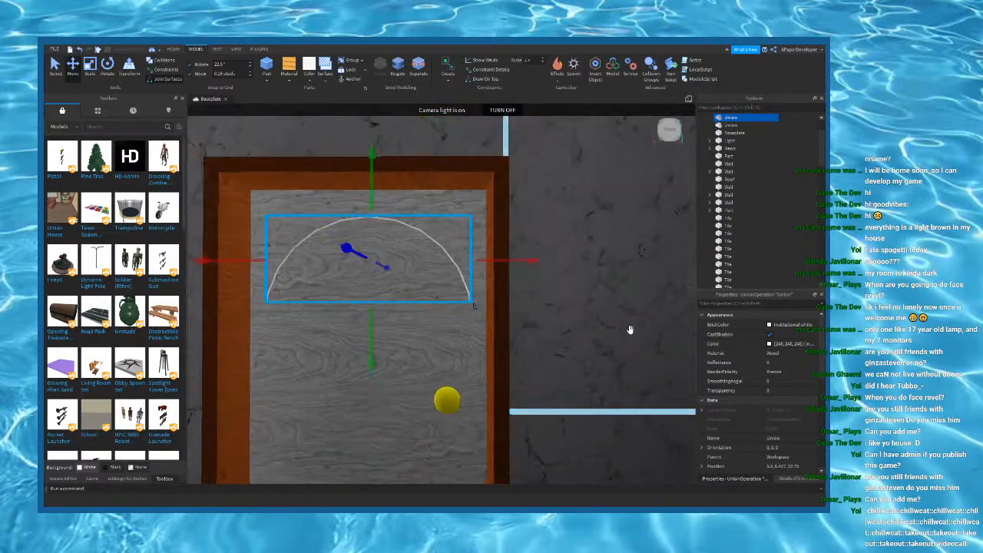
scroll(434, 165, "up", 2)
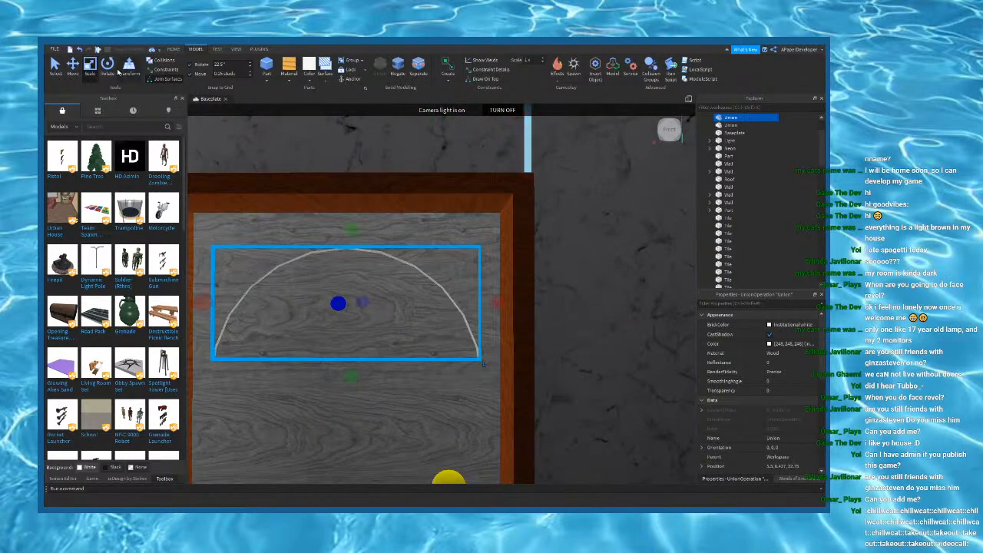
right_click_drag(396, 256, 398, 257)
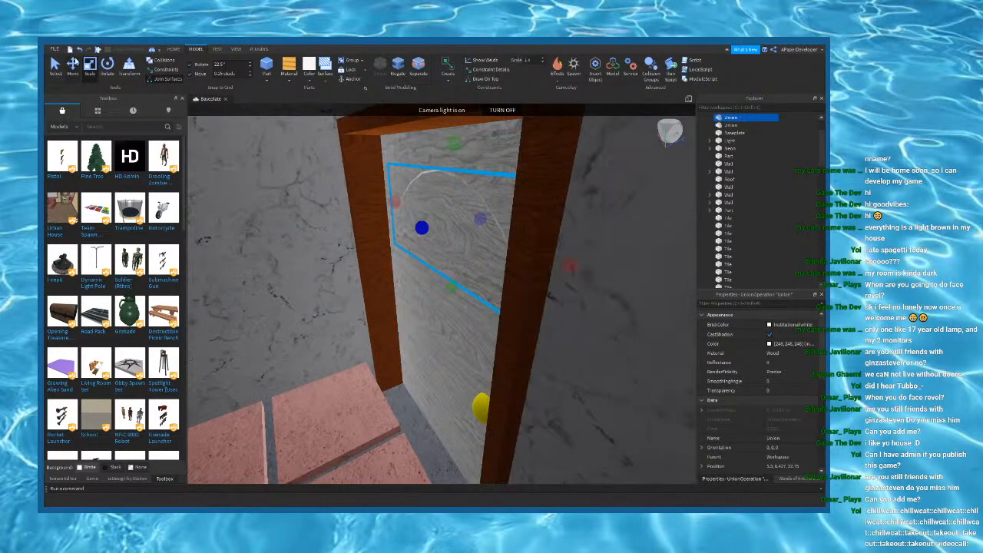
scroll(474, 221, "up", 10)
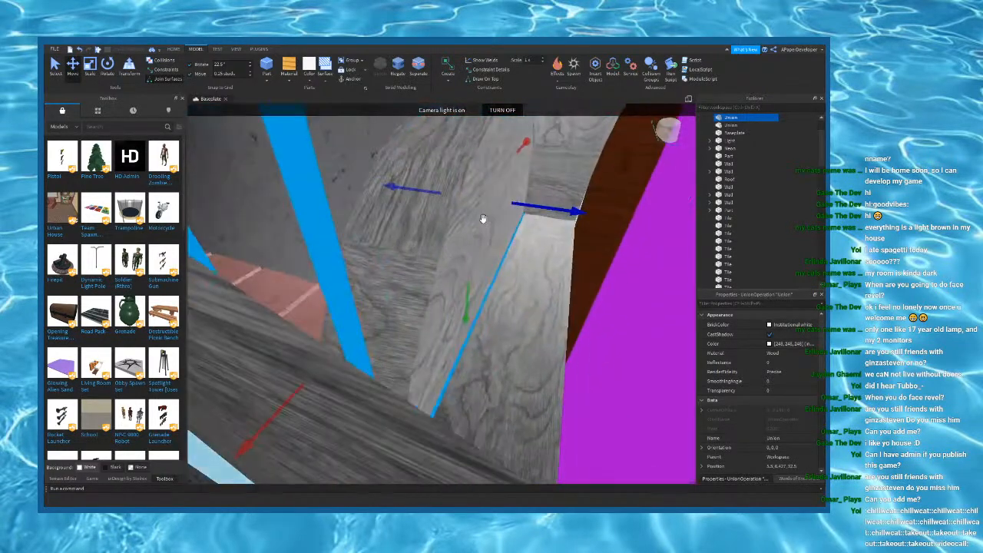
key("ctrl+d")
left_click_drag(530, 206, 470, 215)
scroll(468, 215, "down", 8)
key("Delete")
Step: Duplicate the half-disc in the door opening, scale the copy down, and negate it
left_click(472, 225)
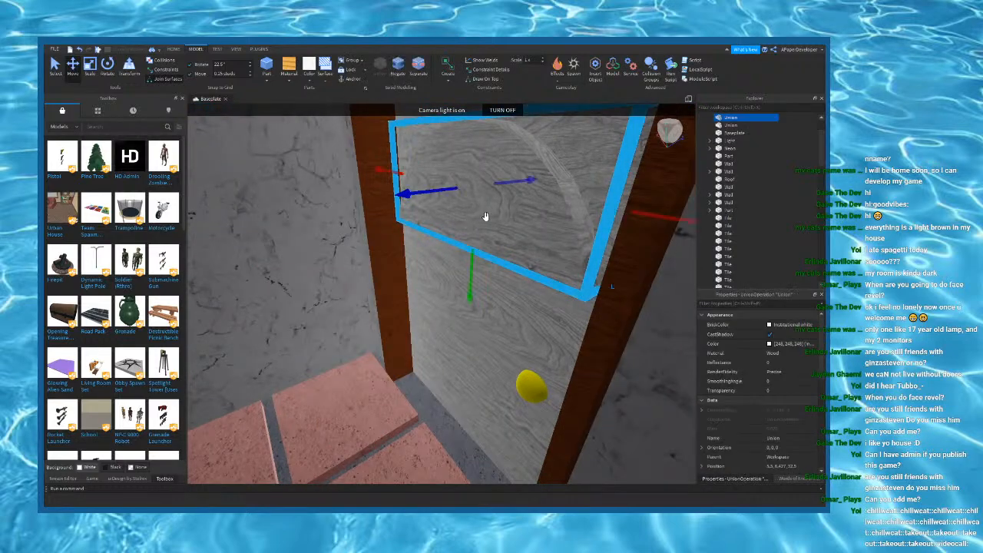
key("ctrl+d")
key("ctrl+3")
key("f")
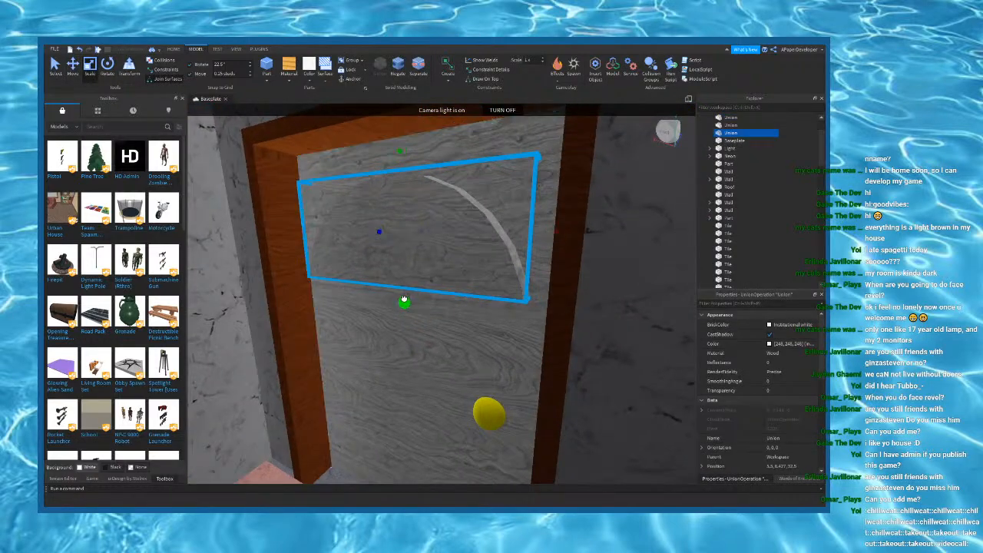
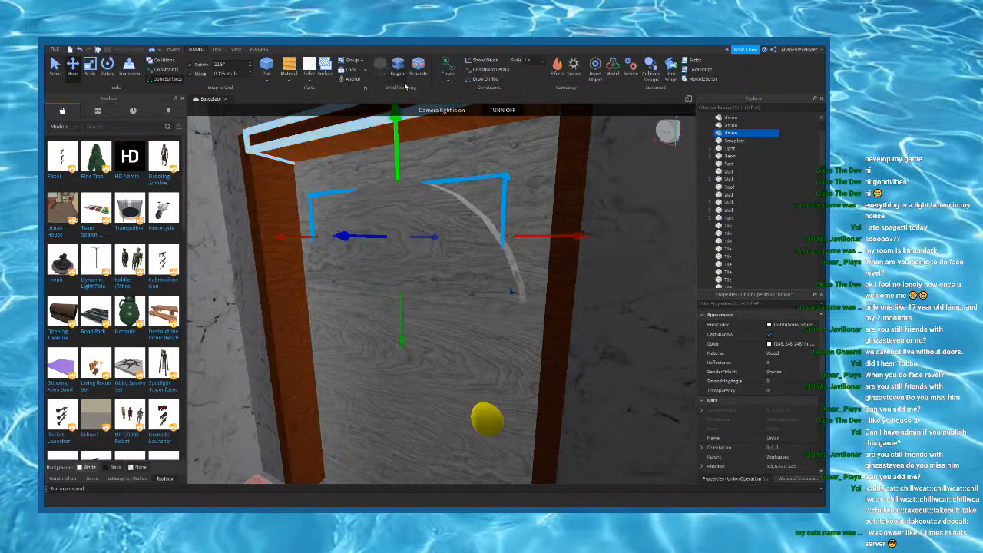
Step: Try to union the smaller negated half-disc with the larger one to hollow it into a window frame
left_click(443, 186, "shift")
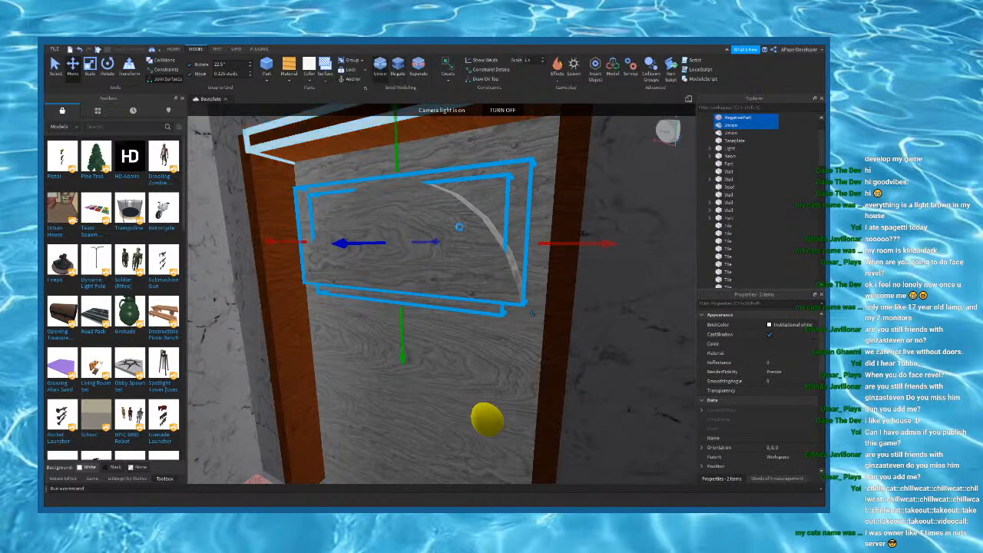
key("ctrl+shift+g")
scroll(465, 228, "up", 10)
scroll(464, 228, "up", 10)
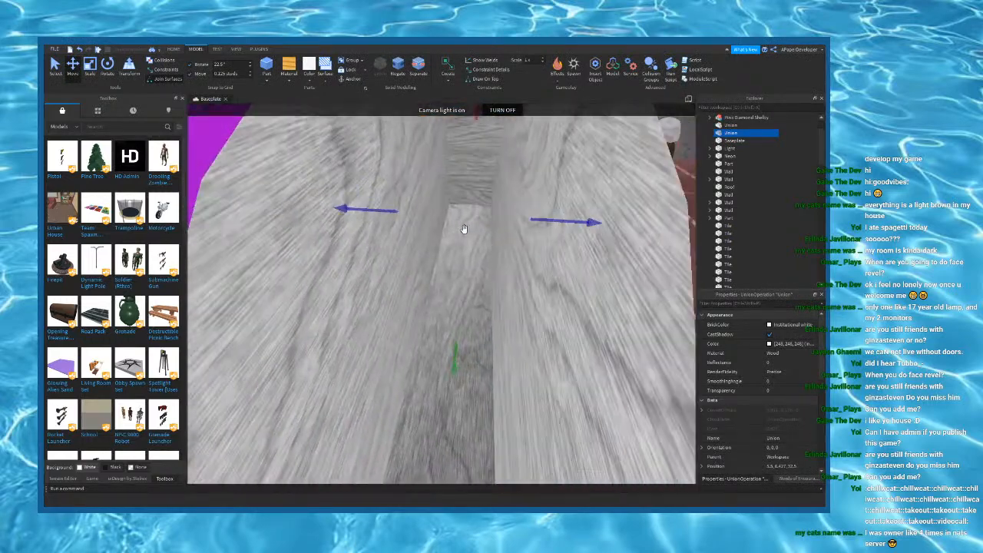
scroll(464, 228, "down", 8)
right_click_drag(441, 222, 579, 235)
key("ctrl+z")
Step: Rename the small negated half-disc in the door's window opening as "a"
right_click_drag(392, 226, 591, 172)
left_click(728, 126)
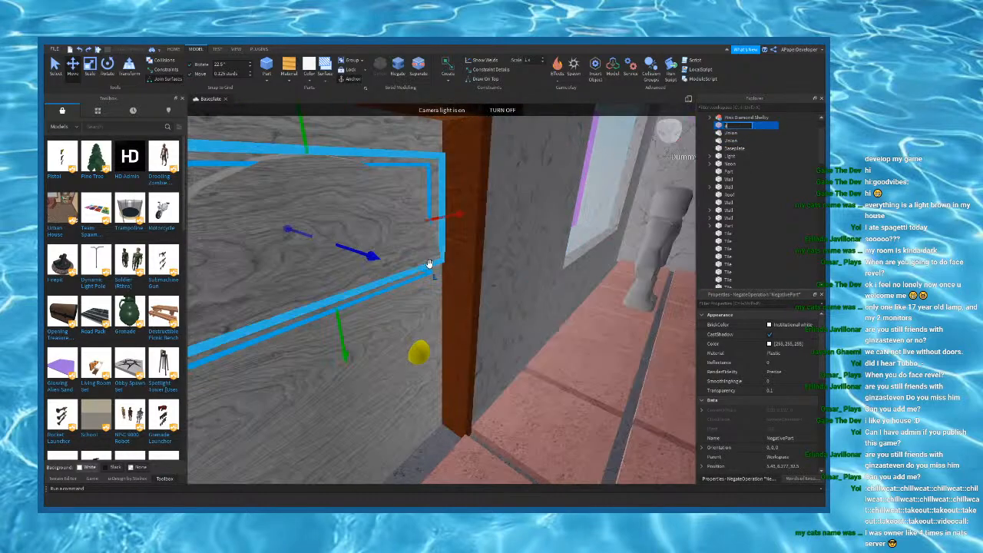
right_click_drag(415, 265, 427, 252)
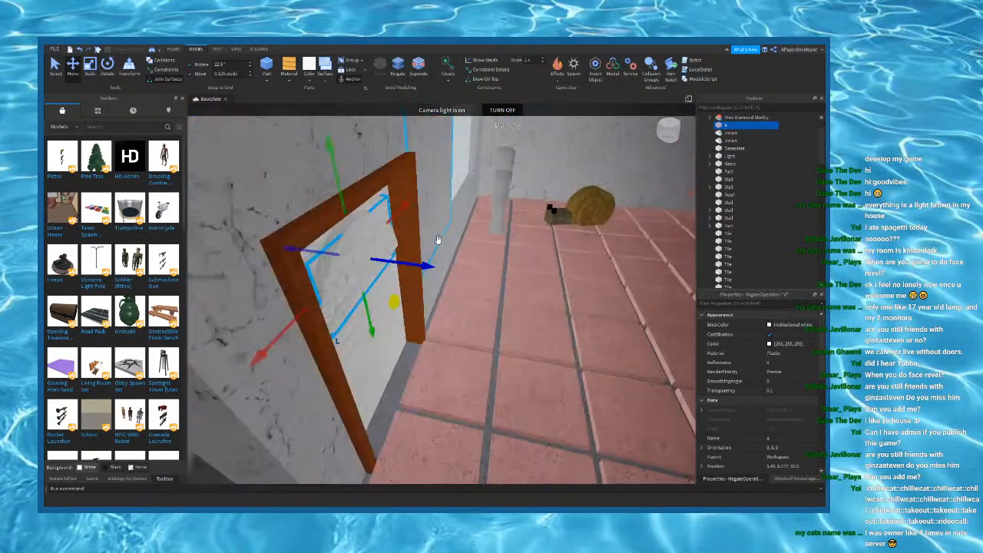
Step: Shift the negated half-disc "a" along the door's depth, duplicate it, and move the copy the opposite way to cut through the full thickness
left_click_drag(407, 261, 413, 262)
key("ctrl+d")
right_click_drag(417, 262, 421, 264)
key("w")
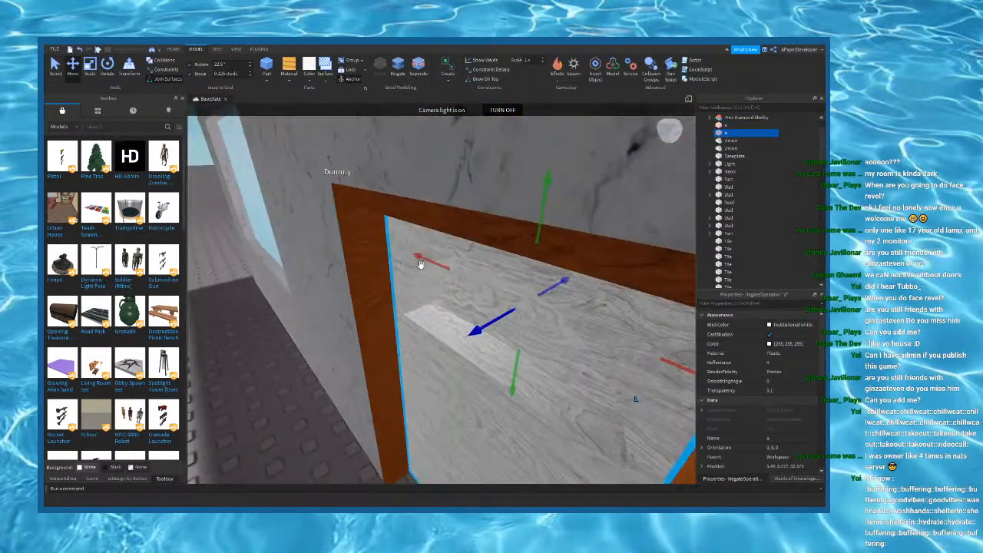
left_click_drag(474, 330, 476, 329)
right_click_drag(476, 329, 473, 326)
key("w")
key("w")
key("s")
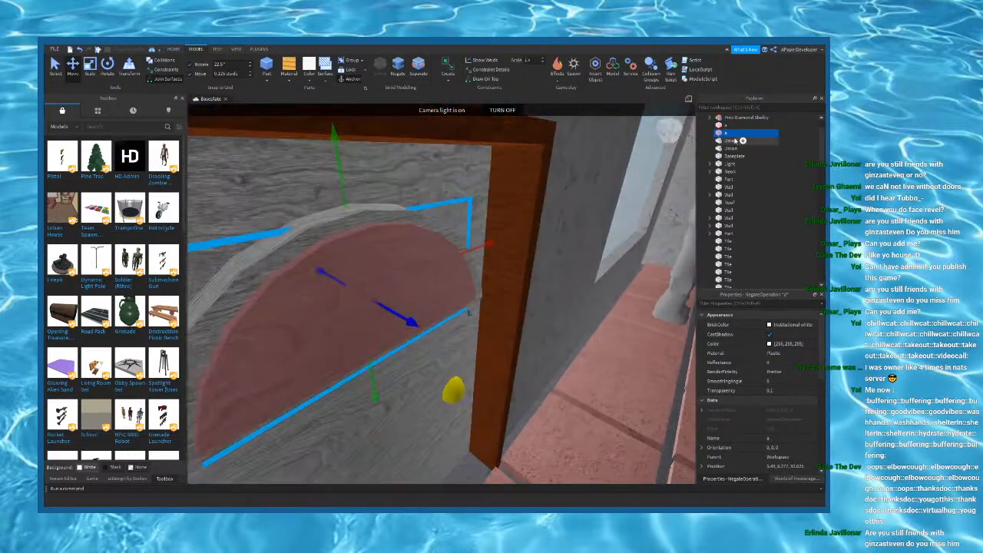
Step: Try to union both negated half-discs with the larger half-disc, and separate the result again
left_click(724, 127, "ctrl")
left_click(390, 219, "ctrl")
left_click(380, 70)
right_click_drag(479, 226, 480, 228)
left_click(546, 174)
key("s")
right_click_drag(549, 210, 530, 251)
right_click_drag(491, 292, 452, 325)
left_click(456, 325)
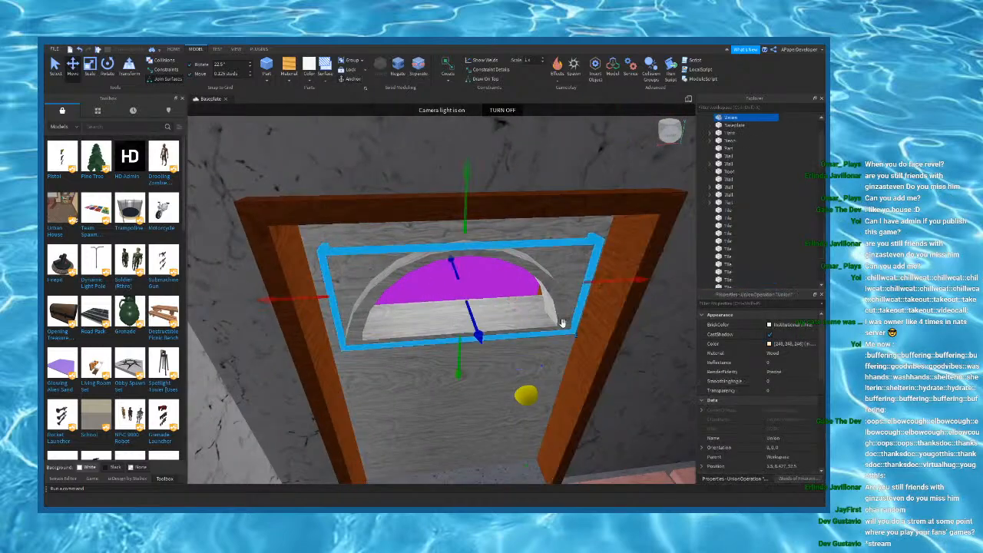
left_click(776, 346)
key("ctrl+shift+u")
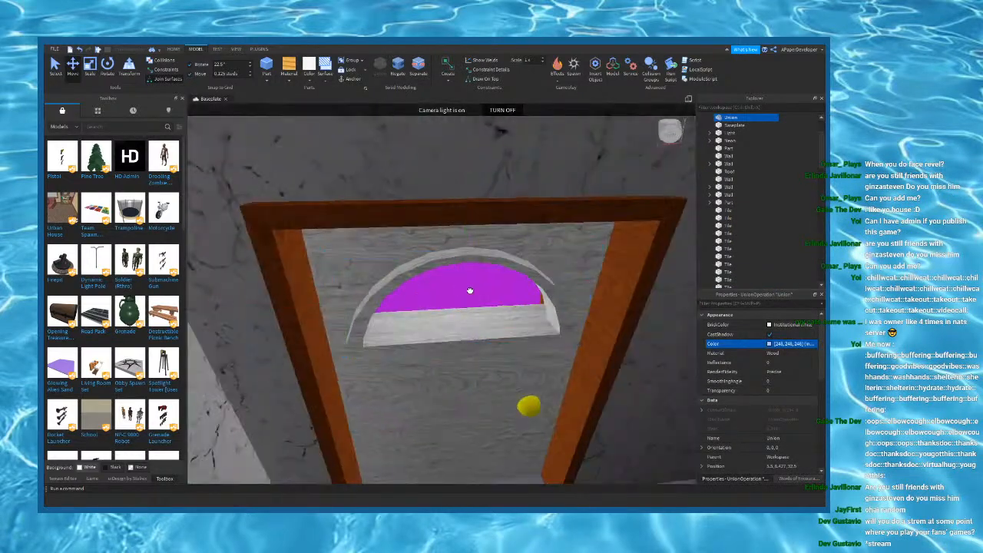
Step: Duplicate the larger solid half-disc and move one of the two out in front of the door
left_click(527, 297)
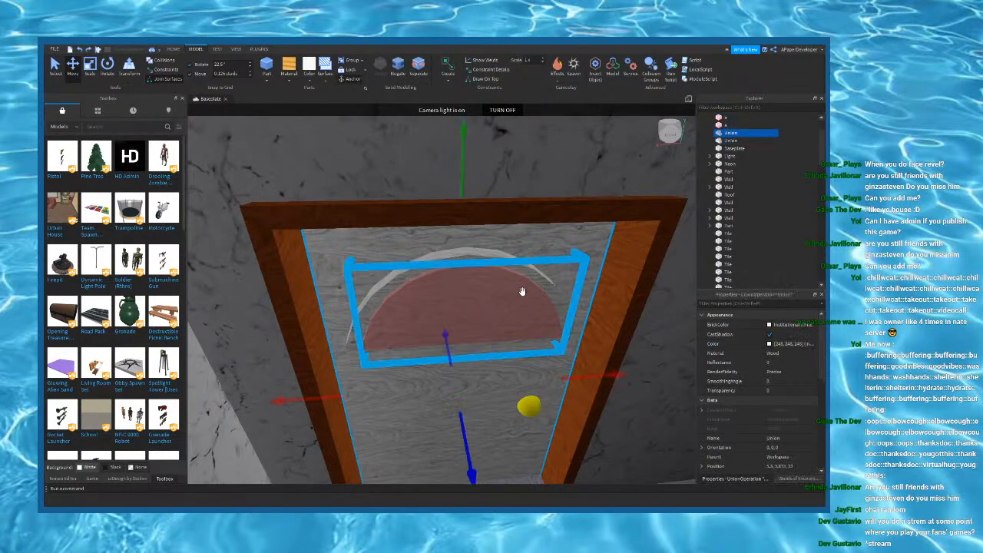
left_click(506, 329)
left_click(507, 329)
right_click_drag(507, 328, 353, 246)
Step: Union both negated half-discs "a" with the larger half-disc in the door to form a hollow half-round frame
left_click(730, 163, "ctrl")
left_click(377, 77)
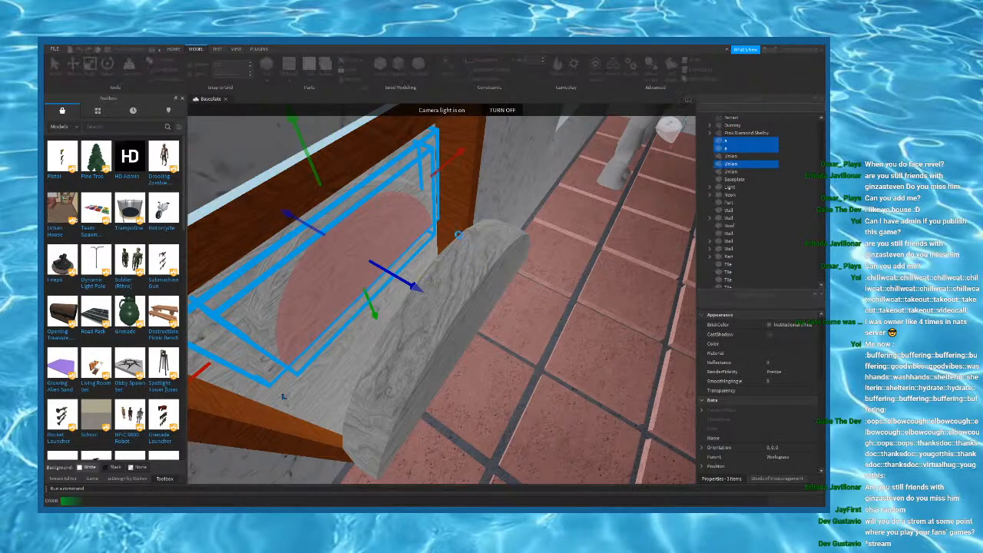
right_click_drag(451, 224, 451, 228)
Step: Give the solid half-disc in front of the door Glass material and 0.5 transparency, and move it into the half-round opening
left_click(471, 296)
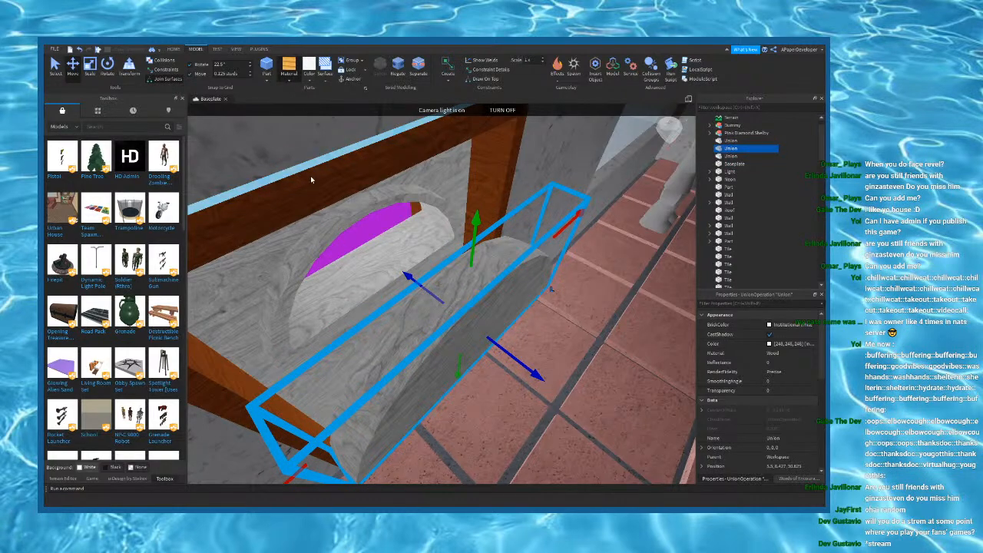
left_click(303, 267)
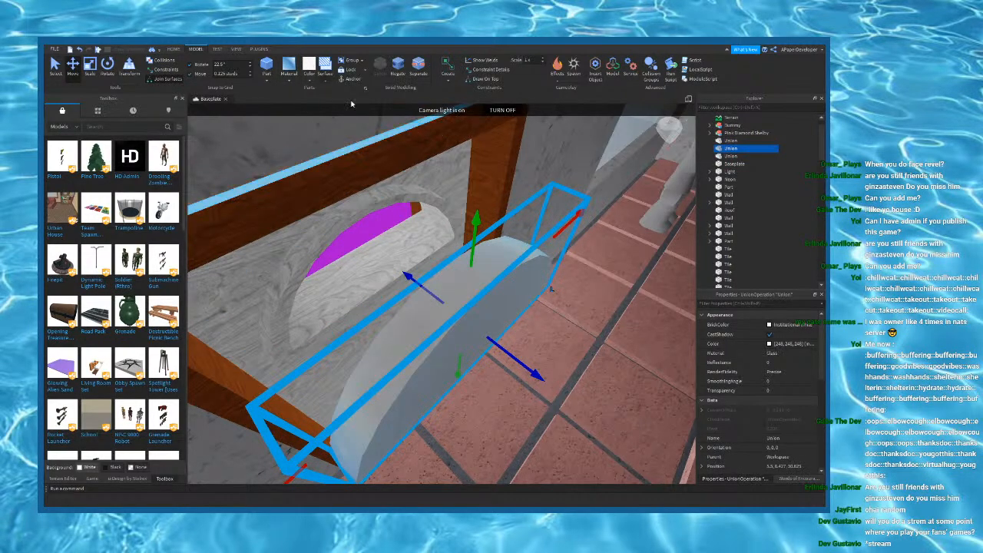
type(".5")
key("Return")
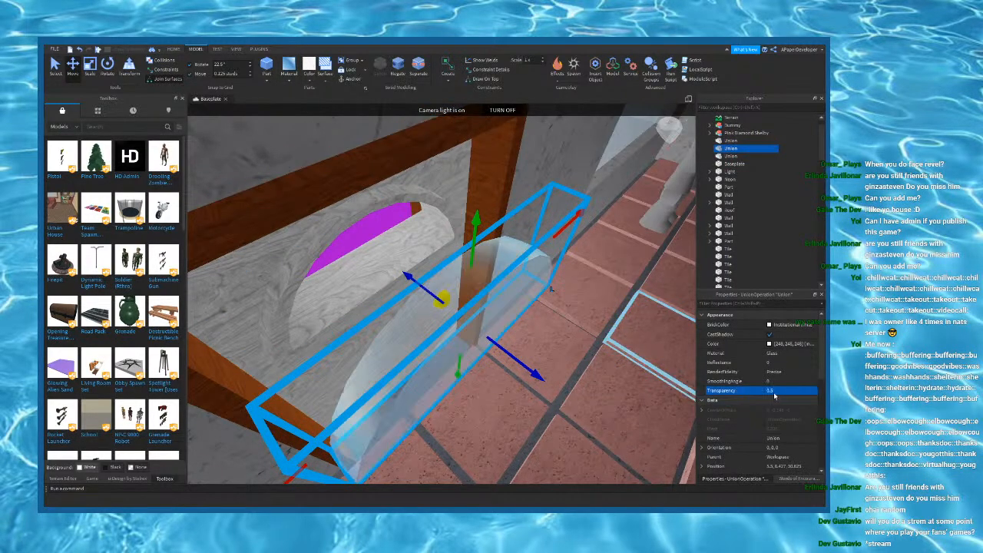
left_click_drag(507, 350, 378, 272)
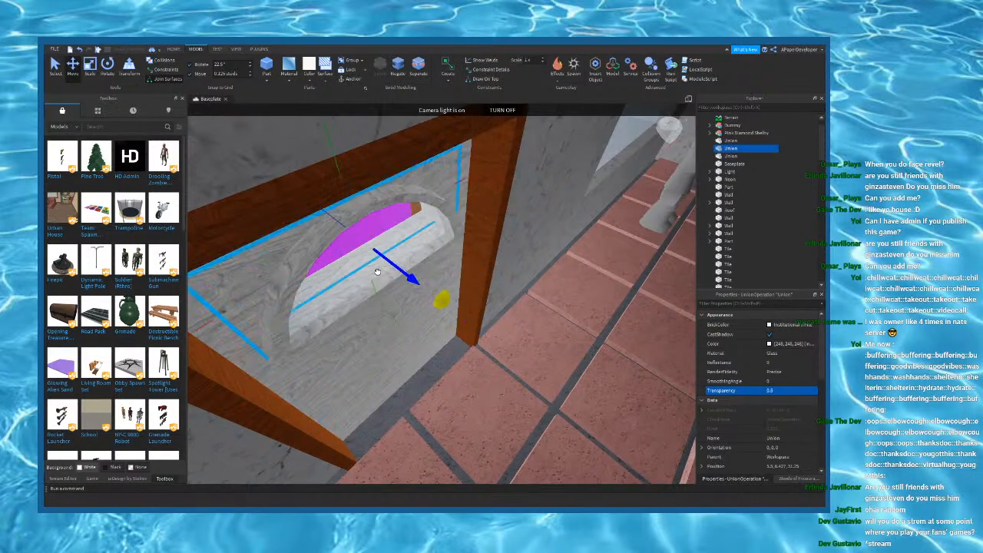
right_click_drag(516, 321, 516, 323)
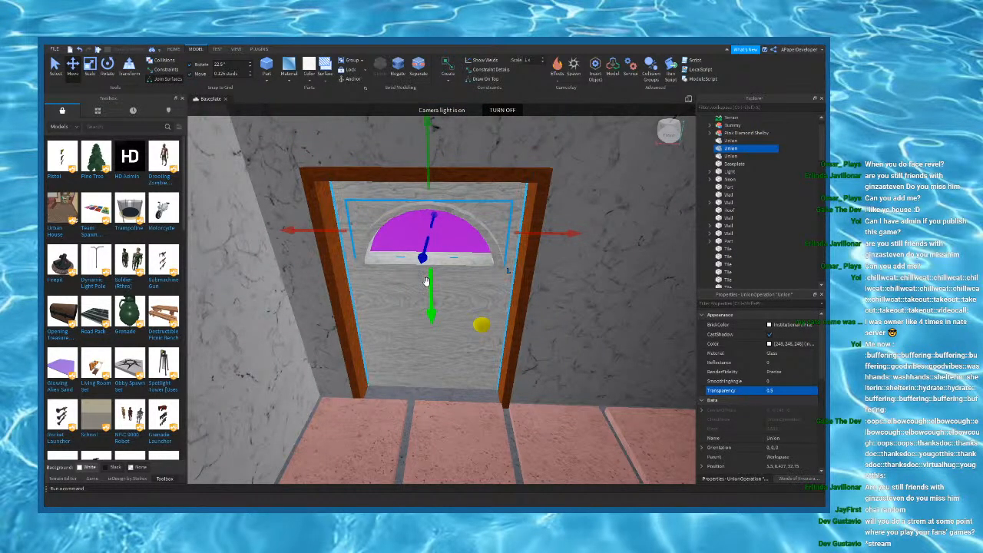
Step: Duplicate the half-round window frame, set the move snap to 0.25 studs, and scale the copy down to a smaller inner arch
left_click(455, 207)
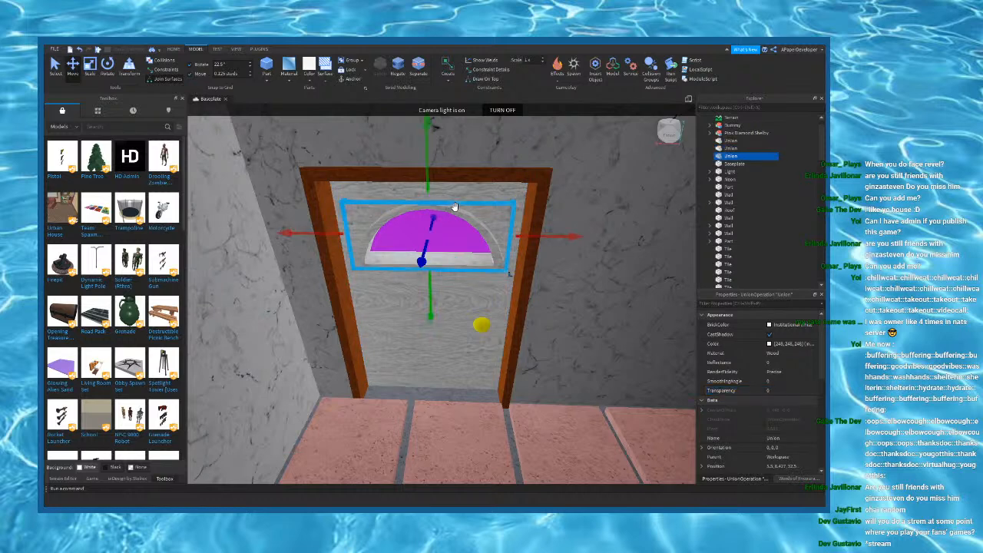
key("w")
right_click_drag(188, 108, 236, 82)
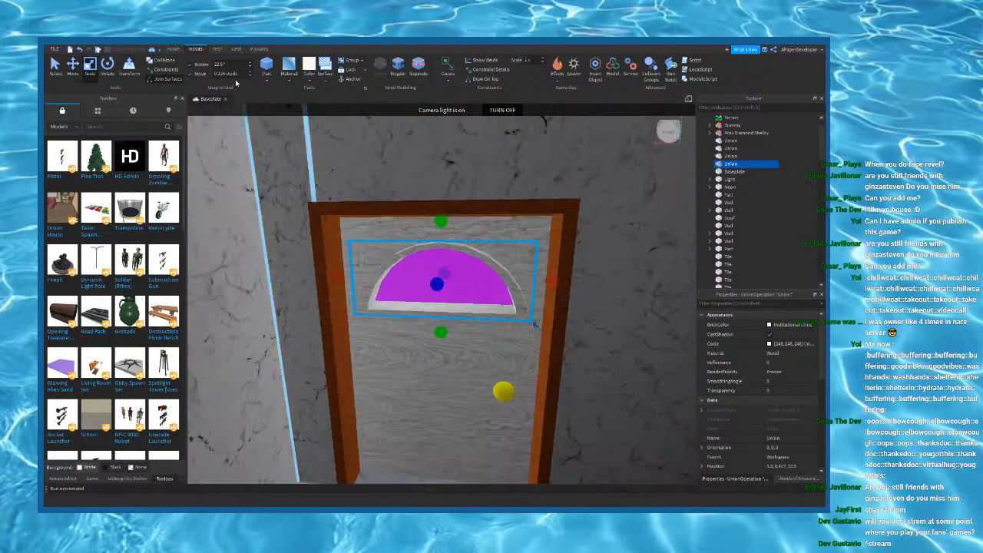
type("0.25")
key("Return")
right_click_drag(466, 228, 475, 235)
left_click(434, 245)
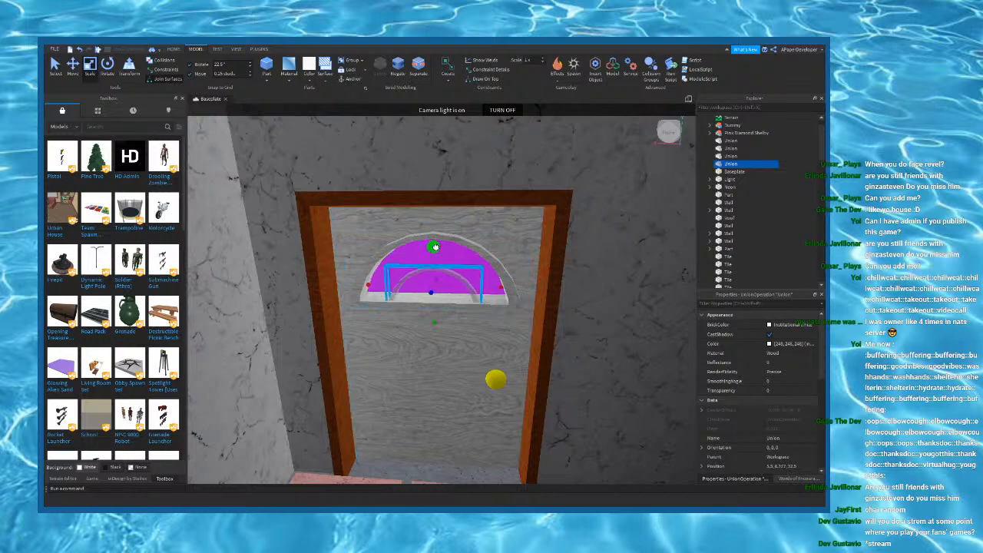
Step: Duplicate the arch and, with the move increment set to 0.125 studs, position the small arch at the middle of the window's base
key("w")
right_click_drag(458, 278, 458, 279)
key("ctrl+d")
left_click(73, 68)
left_click_drag(292, 384, 247, 419)
left_click(222, 74)
type("0.125")
key("Return")
scroll(344, 243, "down", 1)
left_click_drag(336, 340, 356, 324)
Step: Copy the door's wooden part and lower the copy in front of the half-circle window
left_click(339, 464)
scroll(341, 465, "down", 3)
right_click_drag(341, 465, 346, 435)
scroll(423, 316, "up", 4)
scroll(423, 315, "down", 5)
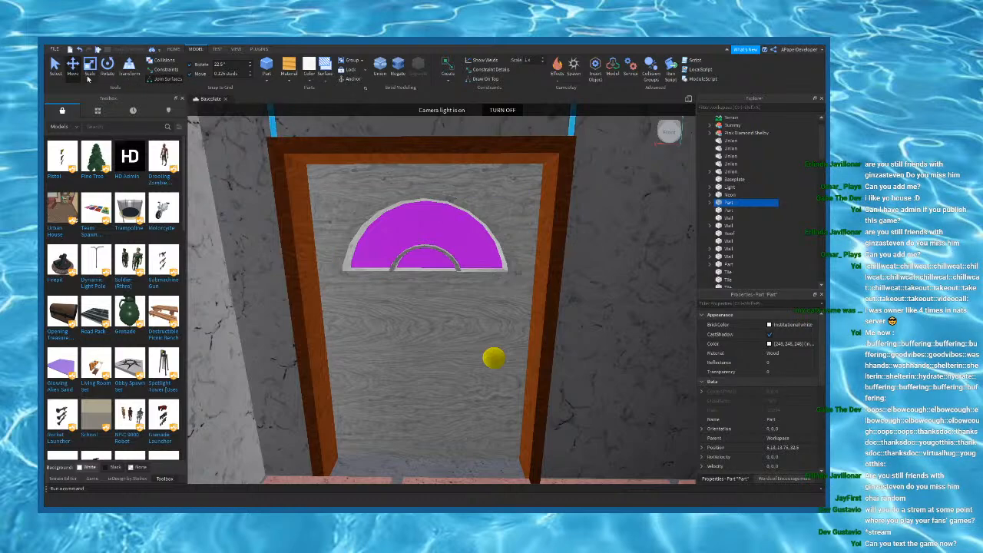
right_click_drag(367, 261, 369, 237)
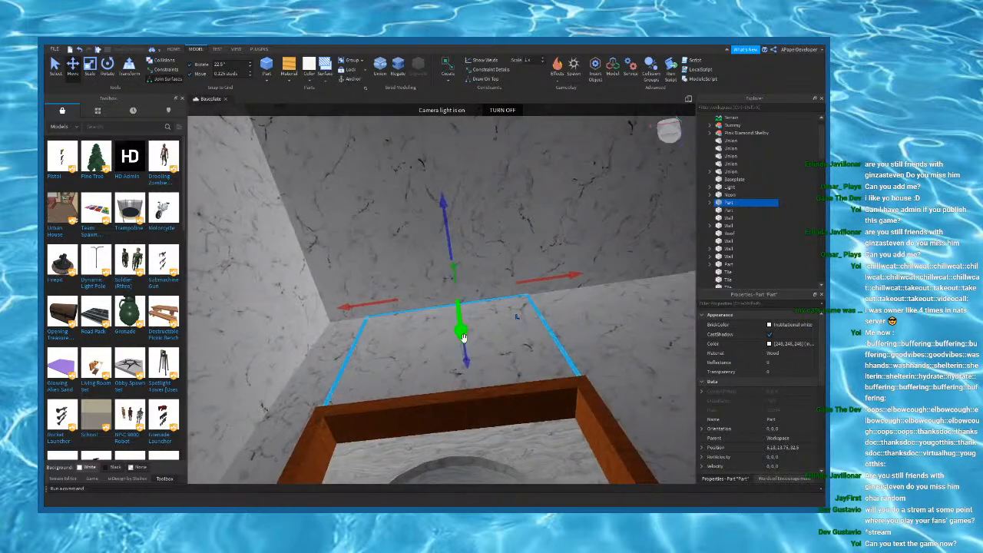
key("f")
left_click_drag(441, 357, 438, 377)
right_click_drag(439, 377, 411, 343)
key("f")
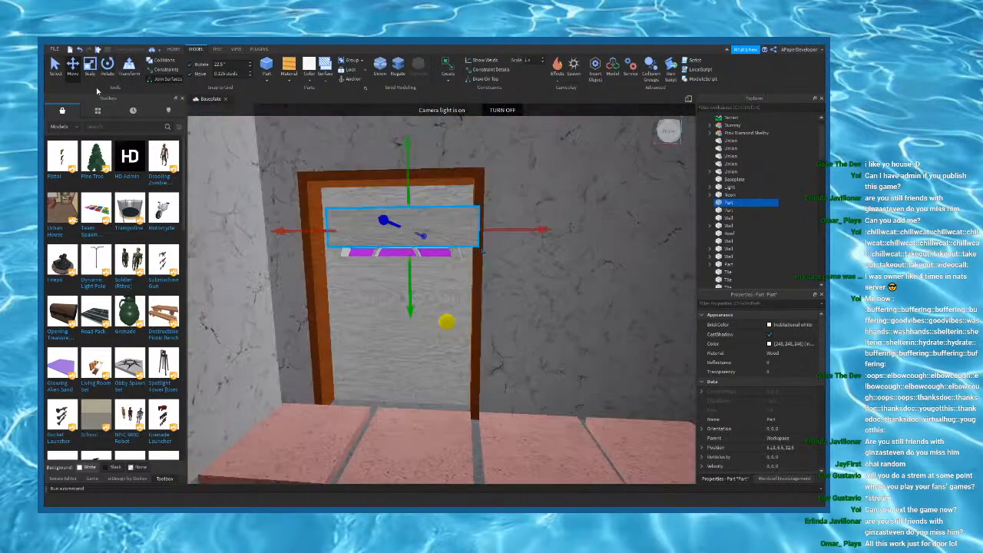
Step: Rotate the copied wooden part 45° and scale it down into a narrow bar
left_click(108, 66)
mouse_move(470, 219)
left_mouse_down()
mouse_move(438, 170)
mouse_move(444, 180)
left_mouse_up()
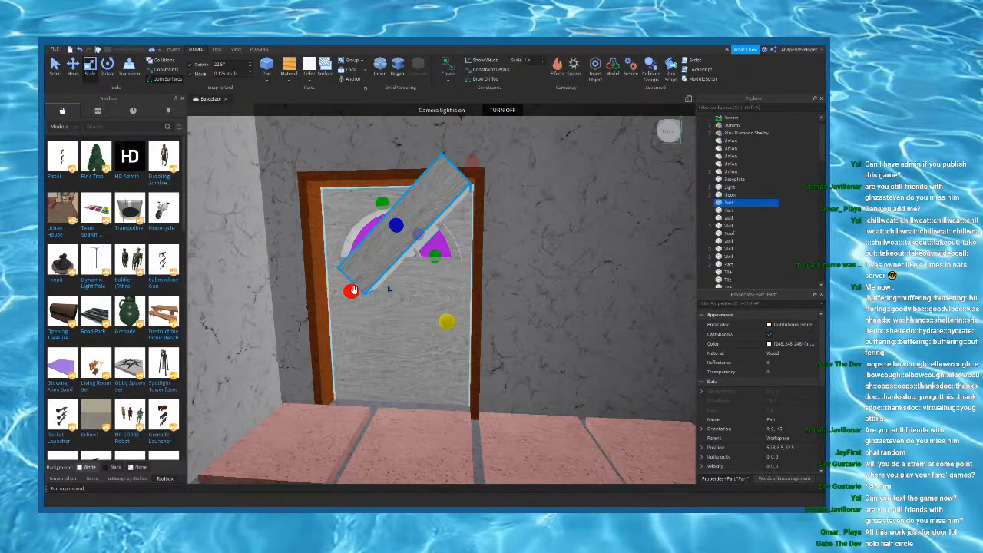
left_click_drag(351, 291, 433, 237)
right_click_drag(383, 279, 423, 263)
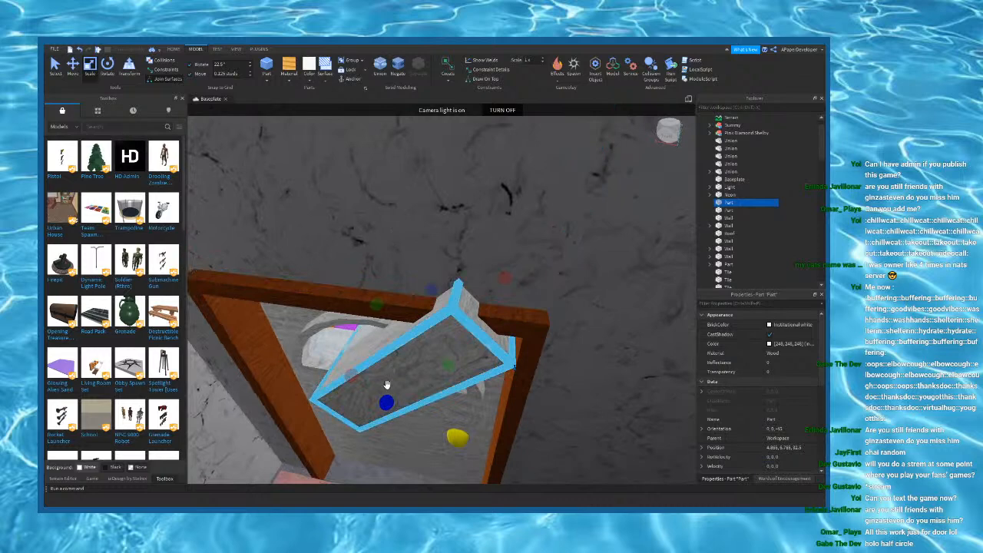
left_click_drag(388, 401, 413, 349)
Step: Move the slanted bar onto the window's right half and shorten it to span between the inner and outer arches
right_click_drag(445, 284, 454, 204)
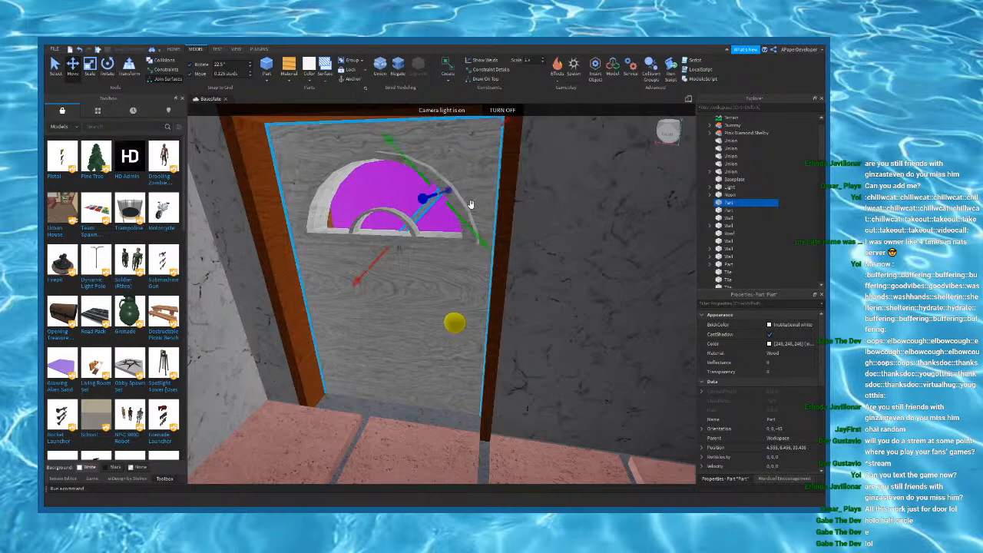
scroll(470, 204, "up", 3)
scroll(470, 204, "down", 2)
right_click_drag(446, 221, 412, 282)
left_click_drag(406, 323, 400, 346)
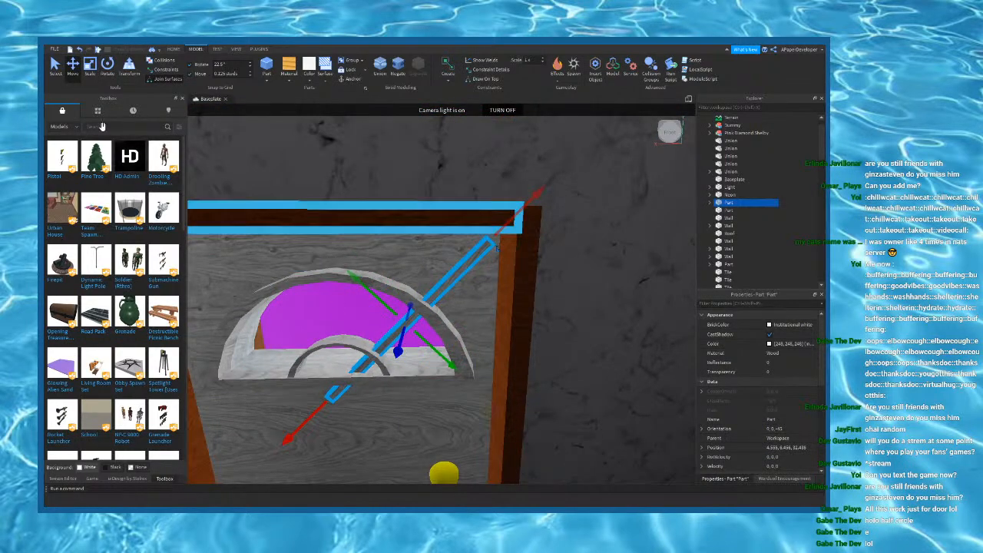
left_click(90, 69)
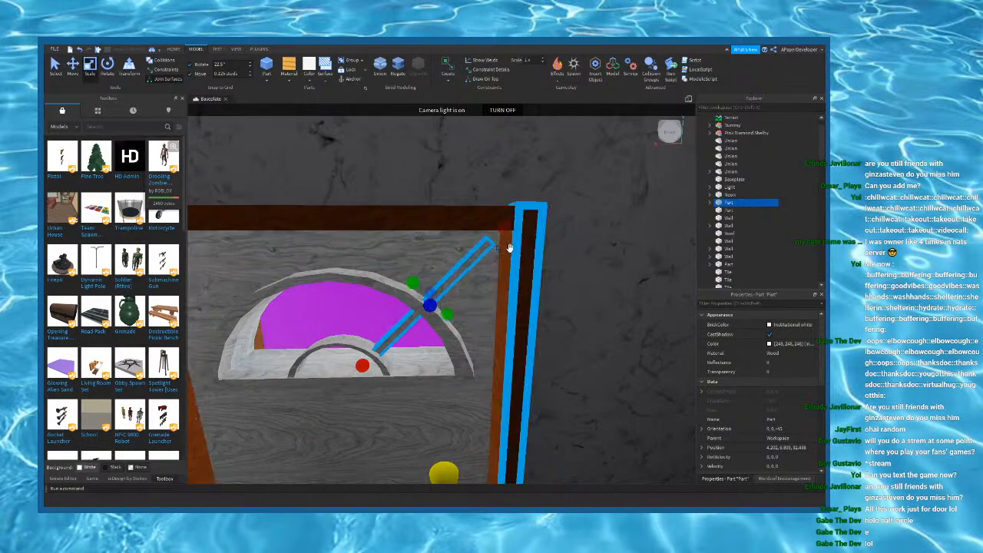
right_click_drag(509, 248, 509, 248)
left_click_drag(450, 179, 413, 214)
right_click_drag(401, 223, 390, 225)
Step: Duplicate the slanted bar and rotate the copy to -135° so it mirrors the original's slant
left_click(105, 69)
left_click_drag(458, 153, 377, 136)
left_click(77, 69)
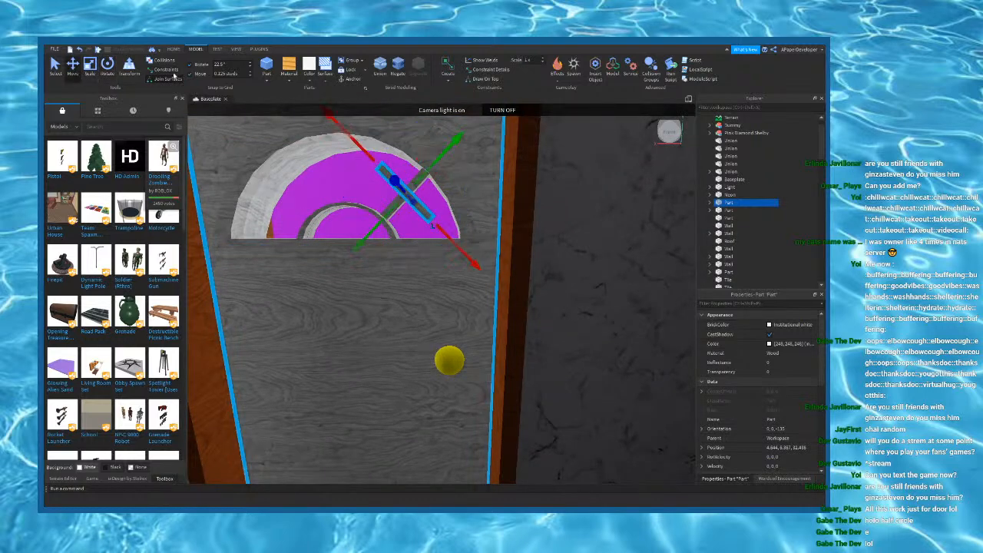
type("3")
right_click_drag(429, 158, 417, 176)
left_click_drag(417, 176, 418, 177)
left_click_drag(364, 226, 337, 248)
key("ctrl+z")
Step: Move the copied bar to the window's left half in 1-stud increments, refining its position in 0.25-stud increments
type("1")
right_click_drag(419, 154, 413, 165)
left_click_drag(412, 168, 362, 223)
left_click_drag(397, 268, 348, 235)
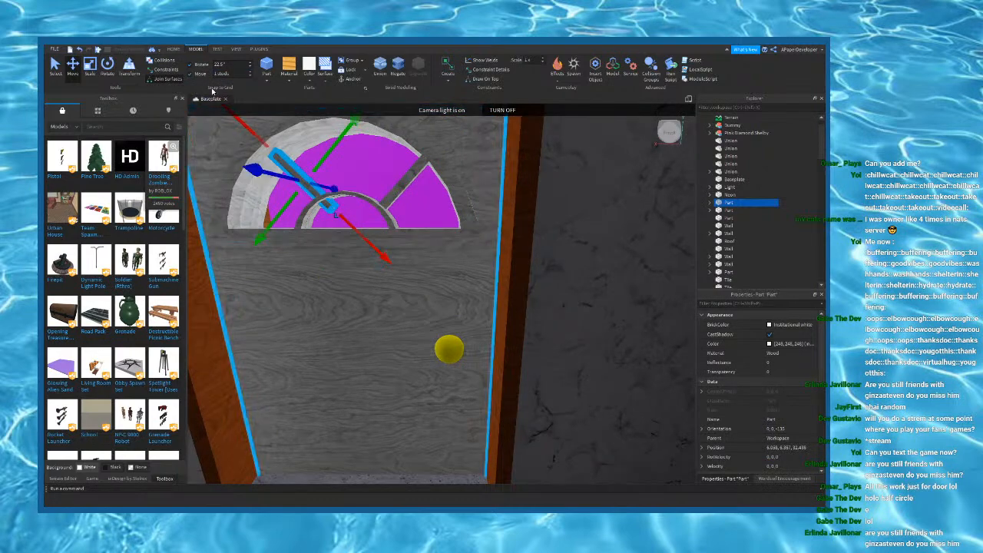
key("a")
key("d")
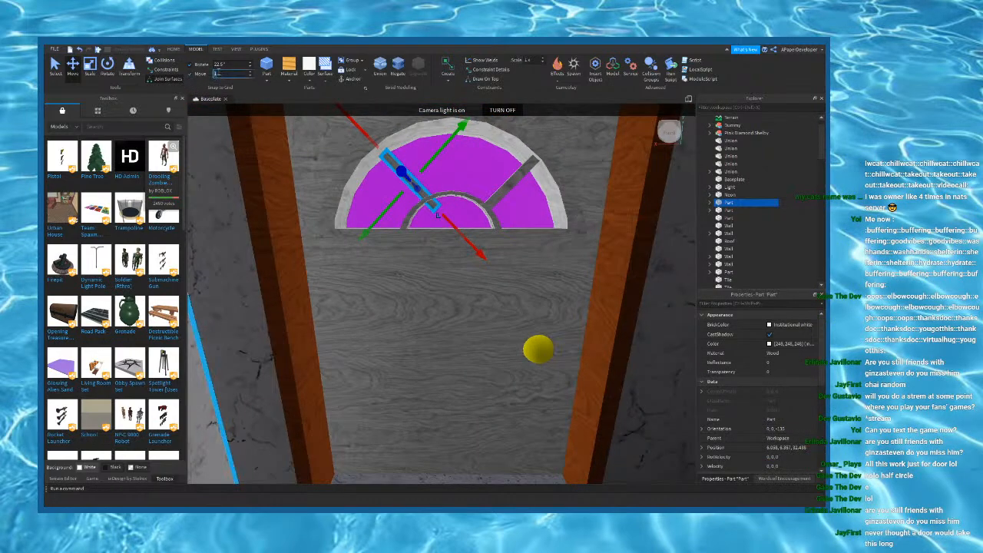
key("a")
left_click_drag(481, 253, 477, 245)
left_click_drag(441, 135, 428, 148)
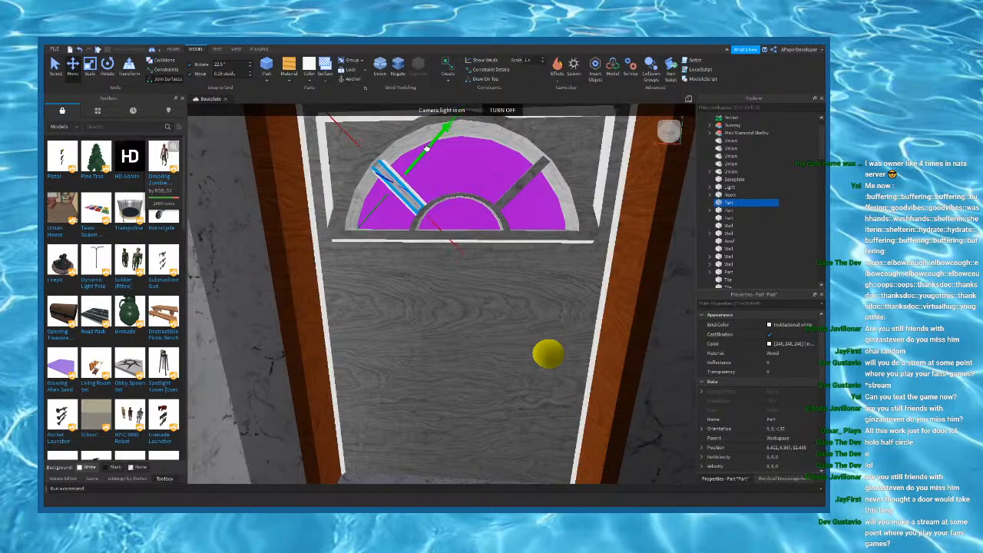
Step: Select the inner arch with both bars, nudge them sideways, and set the move increment to 0.125 studs
left_click(516, 268)
key("f")
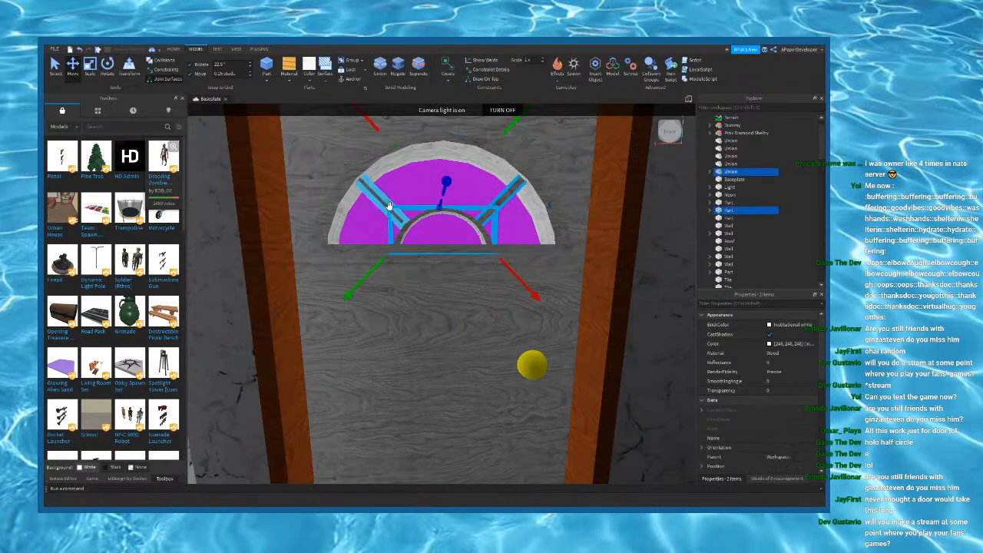
left_click(485, 165, "ctrl")
key("ctrl+shift+g")
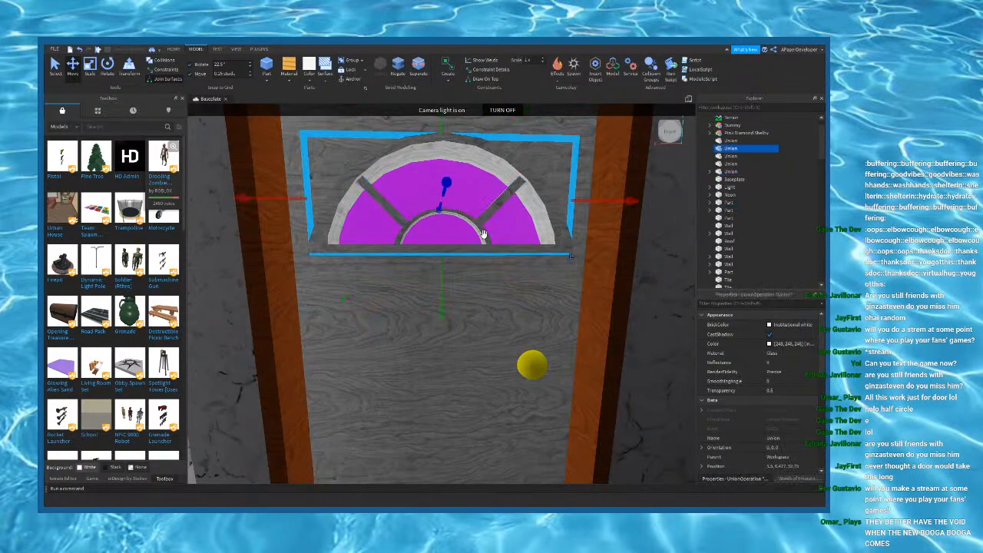
left_click(499, 208)
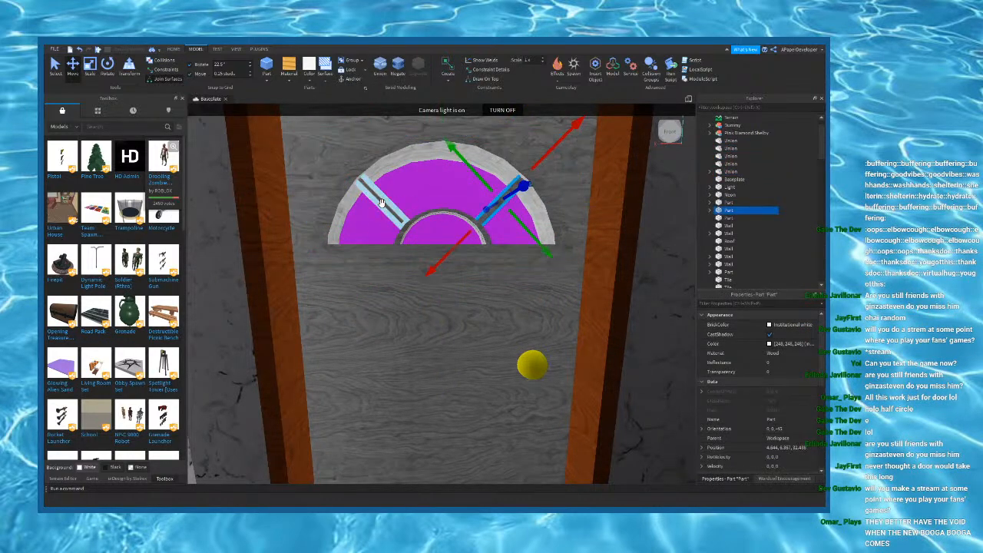
right_click_drag(538, 223, 542, 229)
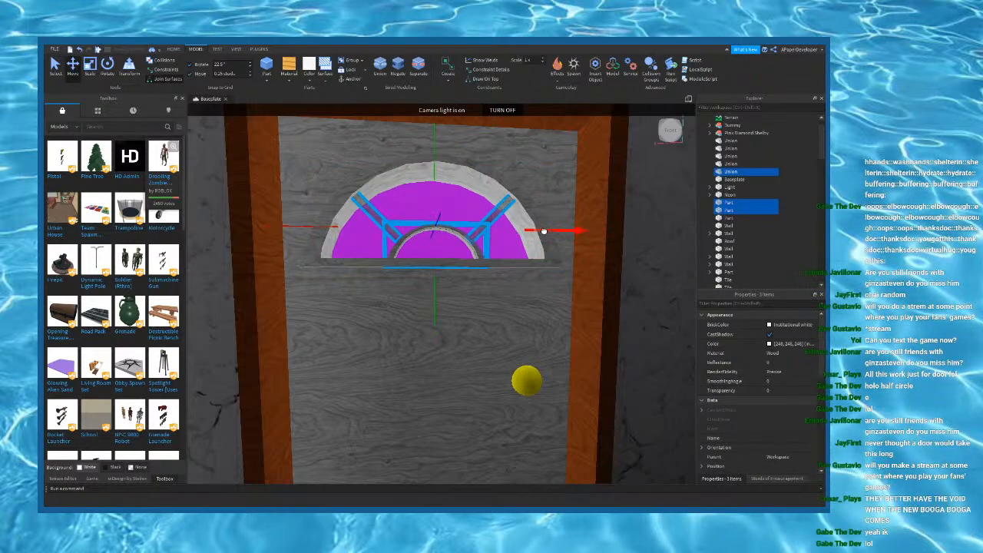
left_click_drag(538, 230, 537, 230)
right_click_drag(516, 224, 515, 222)
type("0.125")
Step: Select the outer arch together with the inner arch and both bars and inspect how they sit in the door
right_click_drag(437, 284, 437, 283)
key("w")
key("w")
key("s")
left_click(403, 231, "ctrl")
right_click_drag(420, 207, 421, 206)
key("s")
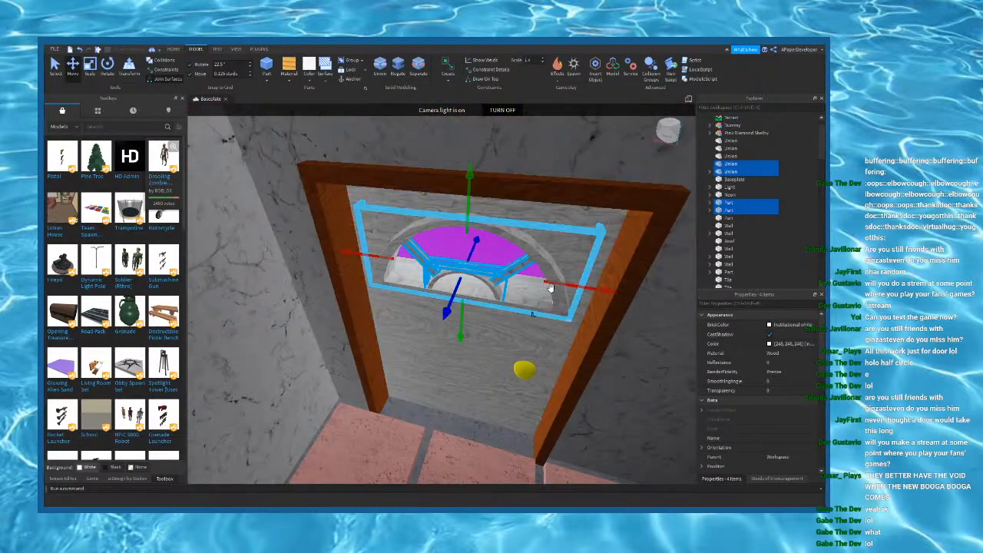
left_click(533, 338)
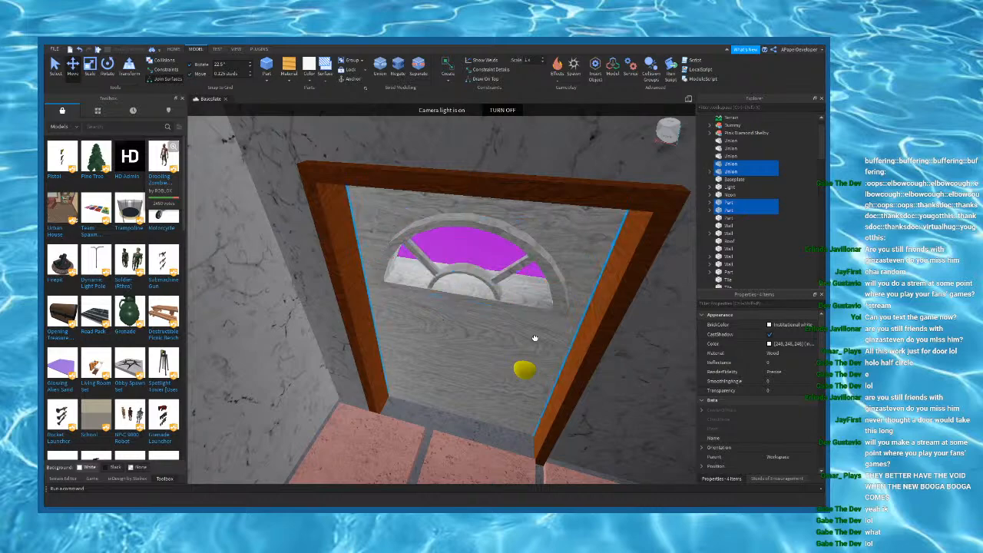
right_click_drag(533, 338, 533, 338)
Step: Duplicate the window's right slanted bar and rotate the copy upright
key("w")
left_click(528, 292)
right_click_drag(478, 296, 478, 298)
left_click(427, 259)
left_click(533, 281)
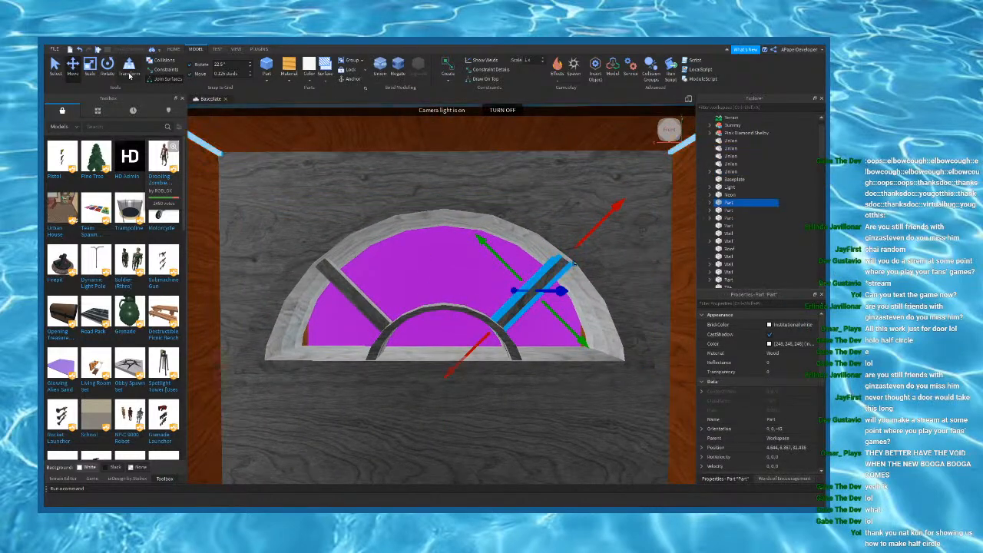
key("ctrl+4")
left_click_drag(588, 259, 564, 229)
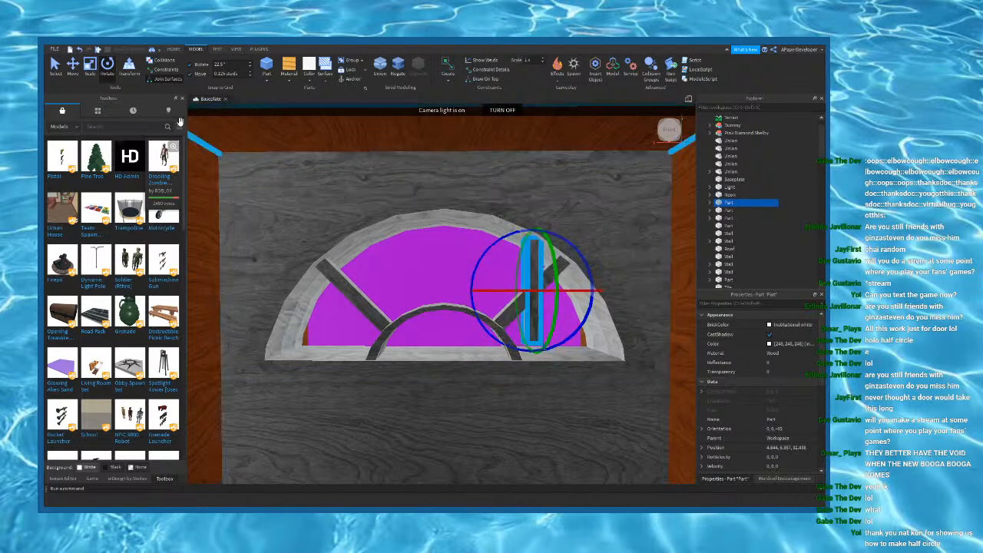
Step: Center the upright bar between the inner and outer arches, fine-tuning its position with move snapping turned off
key("ctrl+2")
left_click_drag(599, 289, 505, 287)
left_click_drag(443, 213, 442, 174)
key("ctrl+3")
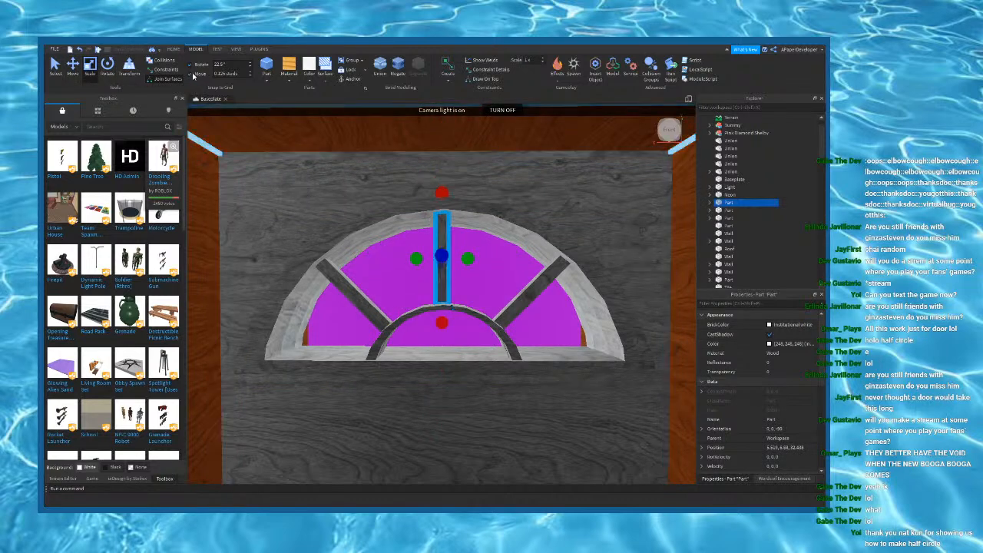
key("ctrl+2")
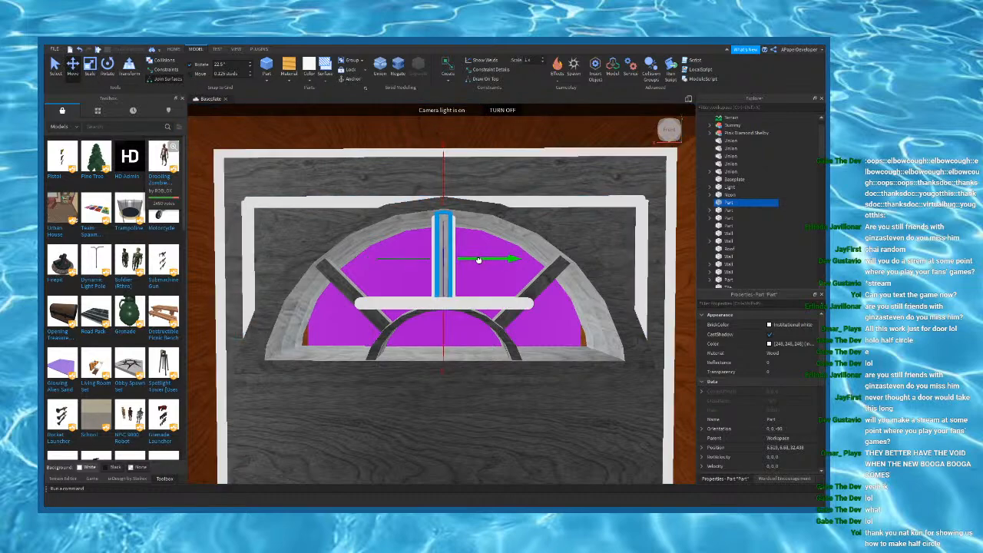
left_click(190, 74)
right_click_drag(423, 252, 423, 252)
left_click(496, 347)
Step: Set the move increment to 4 studs and move the room's marble end wall outward by 4 studs
scroll(496, 349, "down", 5)
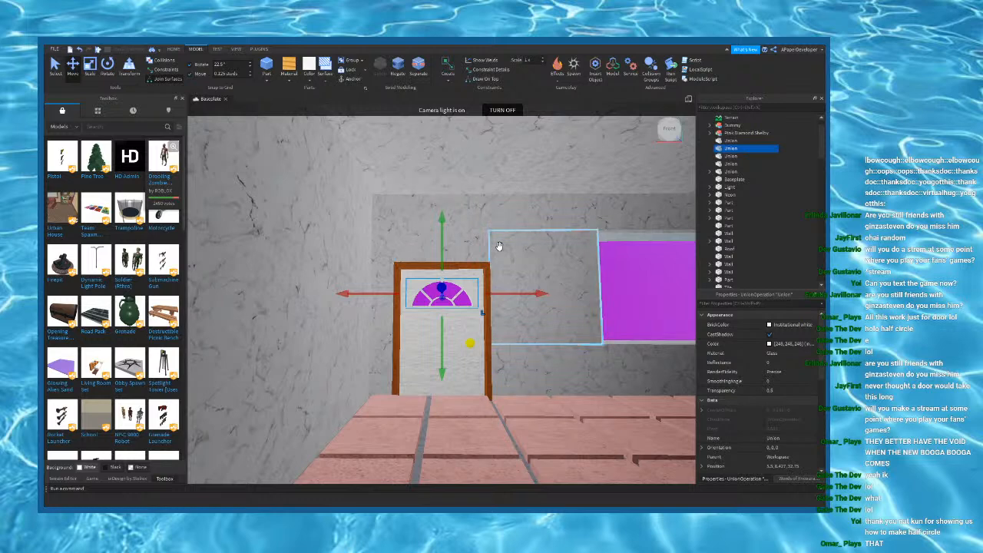
scroll(495, 285, "up", 5)
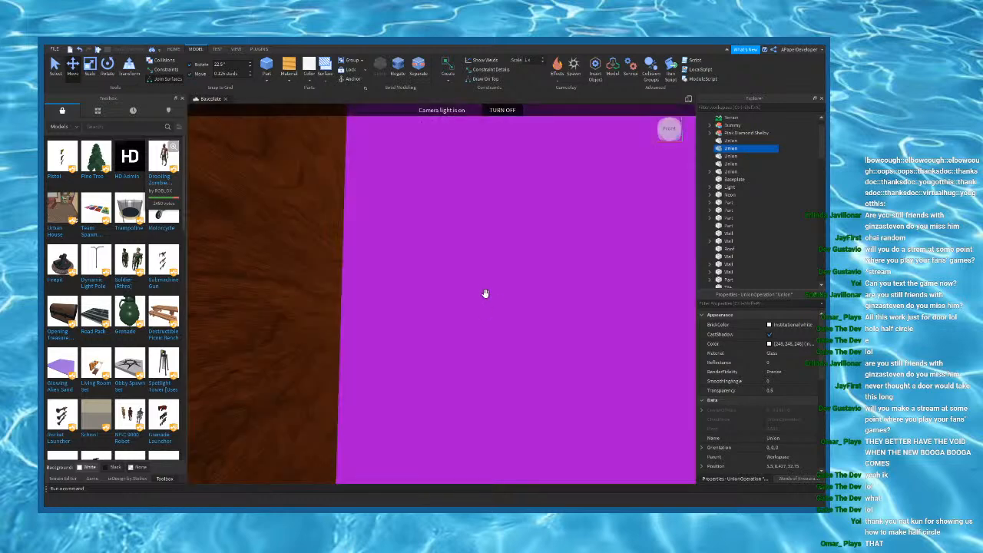
scroll(469, 279, "down", 5)
right_click_drag(469, 277, 469, 278)
right_click_drag(469, 277, 469, 276)
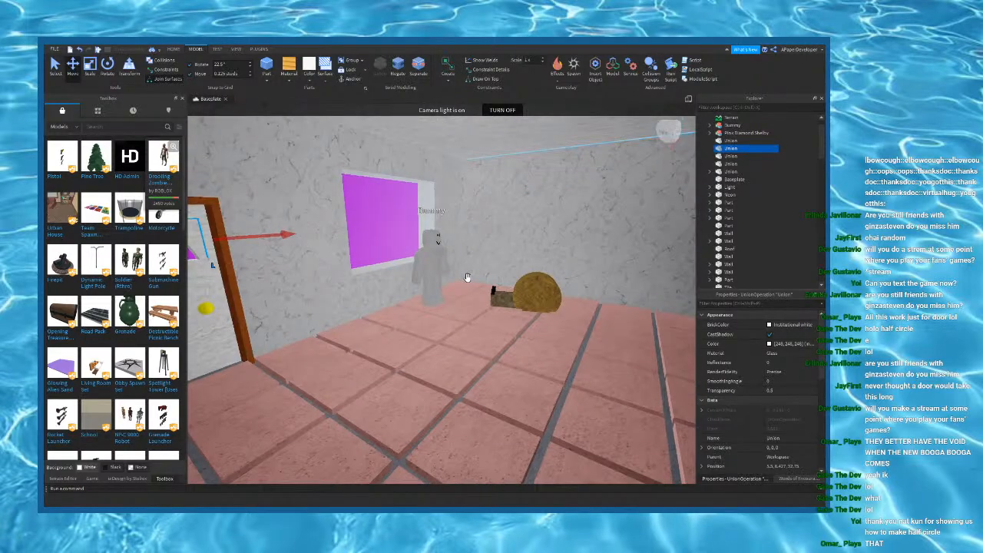
left_click(460, 215)
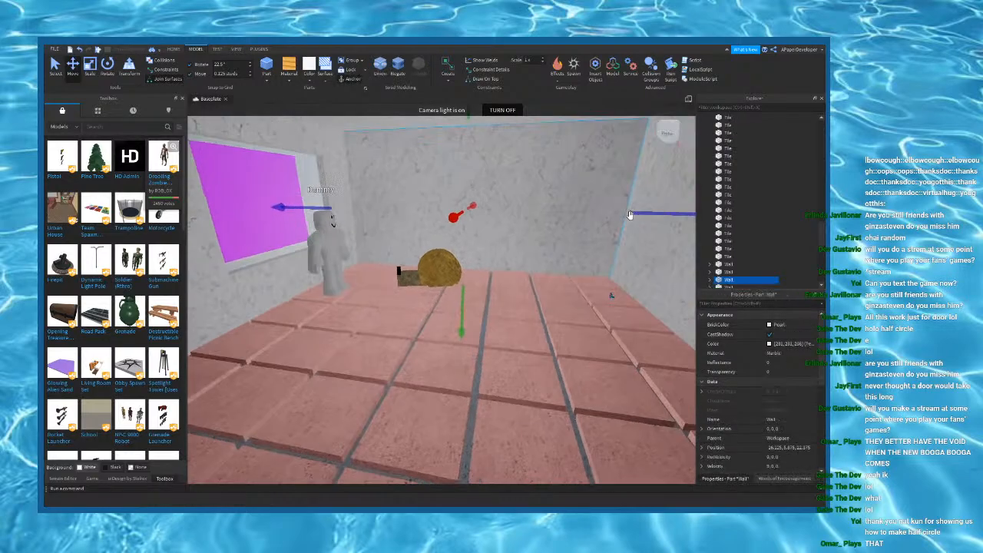
right_click_drag(423, 185, 459, 269)
left_click(383, 298)
double_click(222, 74)
type("4")
left_click(459, 269)
left_click_drag(476, 265, 540, 278)
right_click_drag(541, 279, 479, 323)
Step: Scale the floor base under the tiles outward by 4 studs toward the moved end wall
left_click(488, 327)
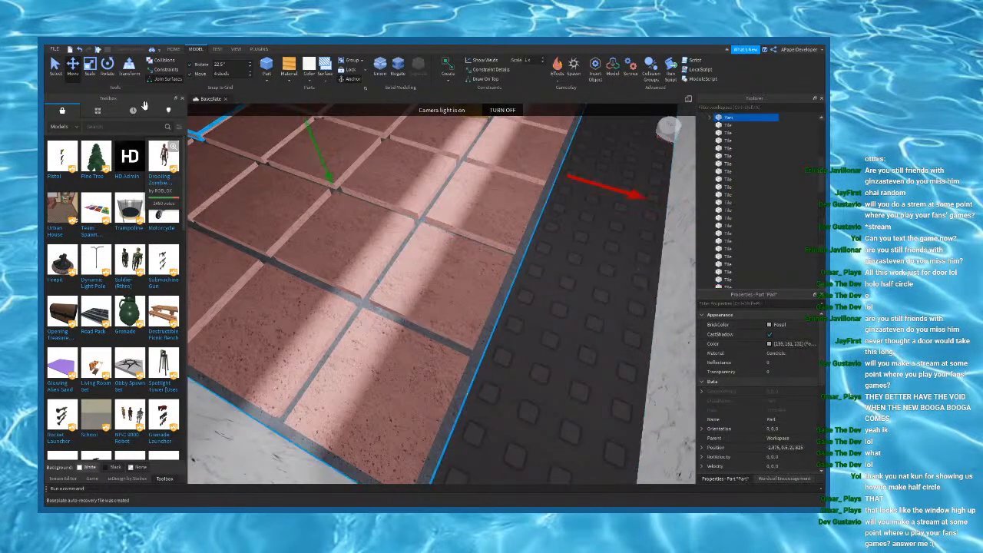
left_click(93, 69)
right_click_drag(459, 198, 494, 175)
left_click_drag(536, 211, 643, 226)
right_click_drag(551, 158, 565, 169)
Step: Move the marble end wall outward another 4 studs and extend the floor base to meet it
left_click(572, 170)
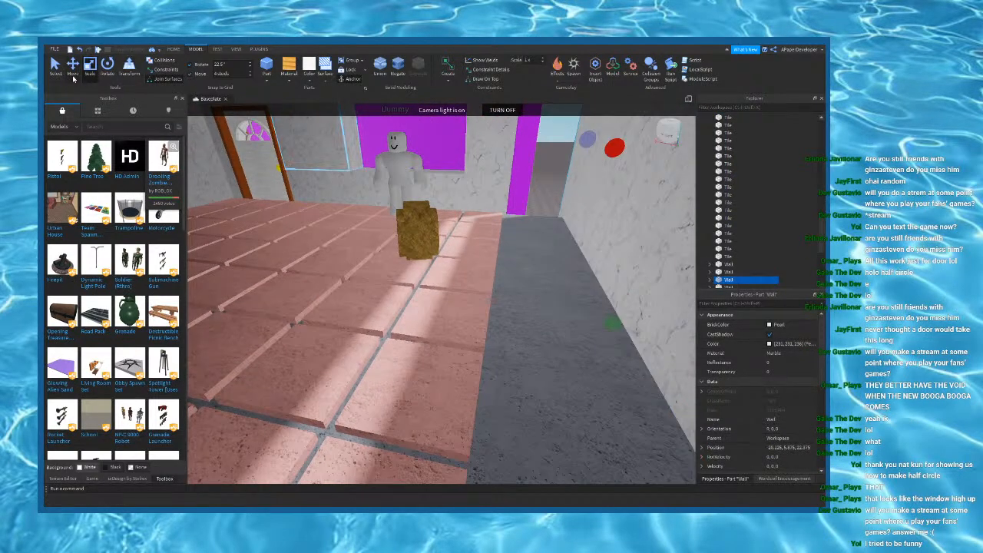
left_click(71, 71)
right_click_drag(466, 180, 484, 213)
left_click_drag(485, 216, 543, 221)
left_click(471, 339)
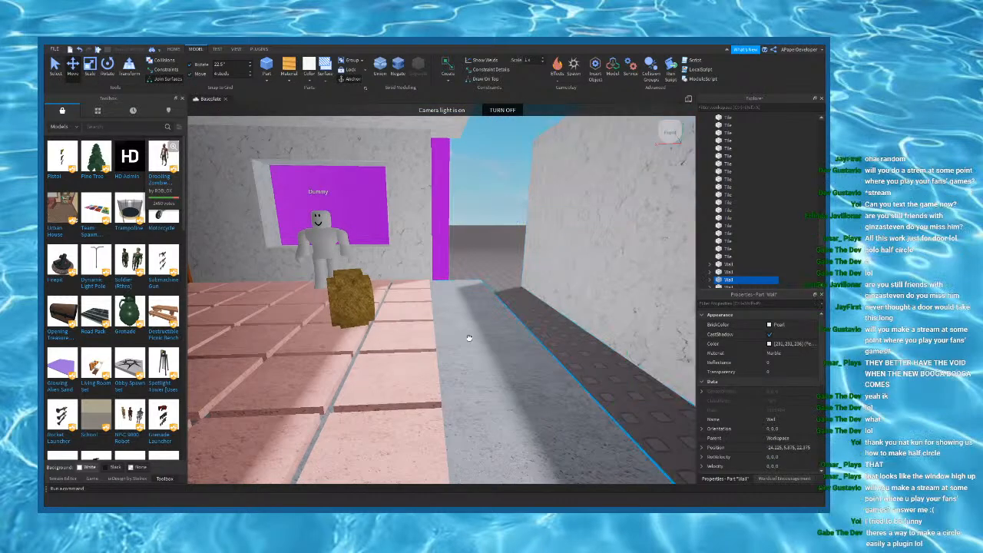
key("ctrl+3")
left_click_drag(557, 344, 612, 345)
Step: Set the move increment to 2 studs and try to resize the glass pane of the window near the door
right_click_drag(446, 307, 224, 116)
left_click(395, 271)
key("w")
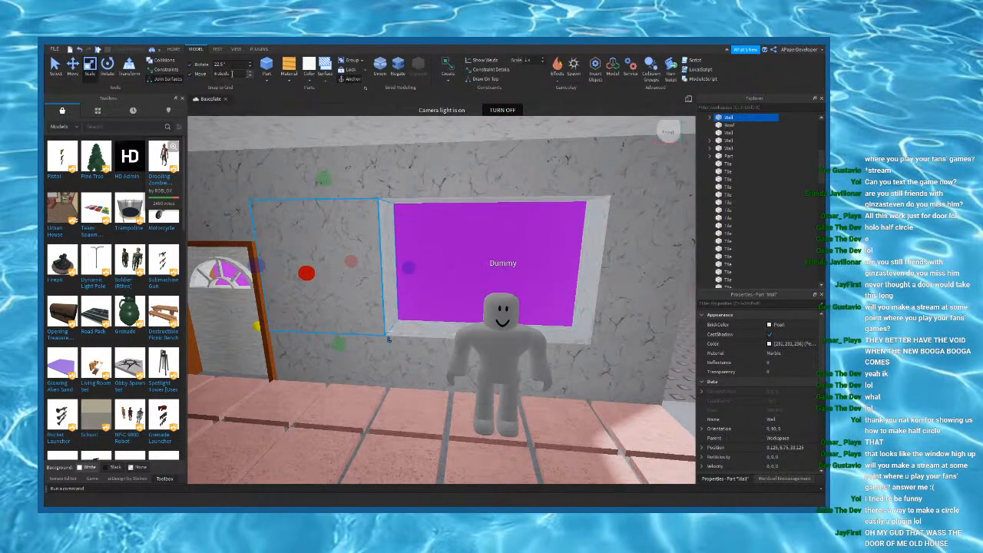
right_click_drag(409, 240, 428, 244)
left_click(430, 229)
left_click(328, 234)
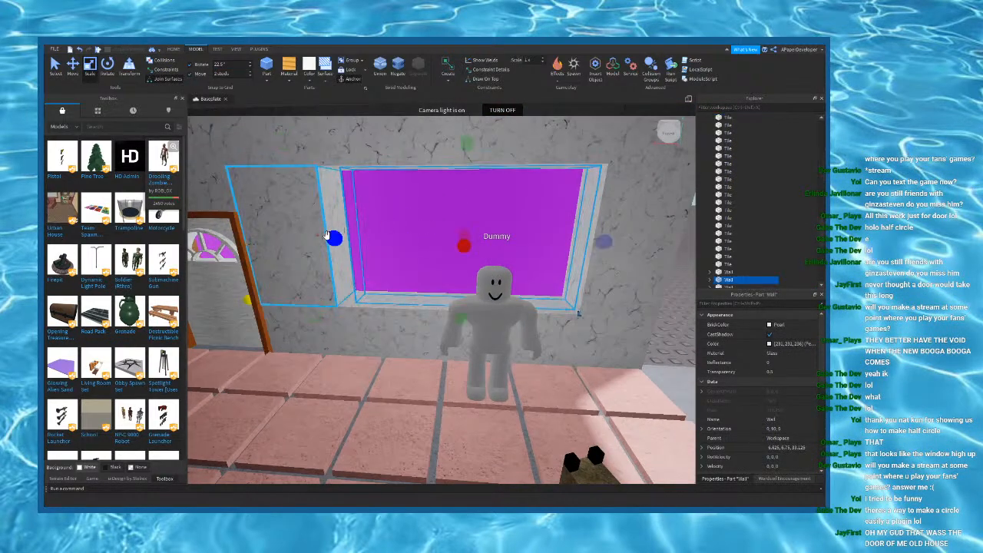
left_click_drag(302, 237, 305, 238)
key("w")
right_click_drag(305, 237, 445, 250)
Step: Extend the wall section beside the window to the relocated end wall
key("s")
left_click(445, 250)
right_click_drag(366, 277, 445, 269)
key("w")
key("w")
key("s")
key("w")
left_click(445, 269)
key("s")
key("d")
left_click_drag(402, 238, 532, 245)
Step: Extend the wall sections above and below the window to the relocated end wall
left_click(362, 156)
right_click_drag(363, 159, 358, 152)
left_click_drag(410, 163, 556, 197)
left_click(396, 337)
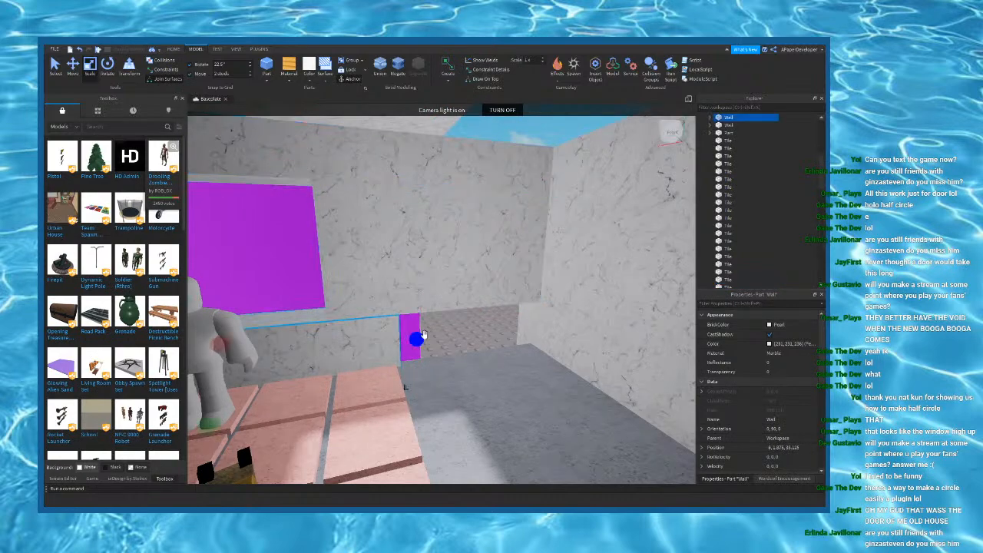
left_click_drag(418, 338, 531, 327)
right_click_drag(531, 326, 529, 313)
key("s")
Step: Extend the roof outward to cover the widened part of the room
left_click(432, 214)
key("s")
left_click_drag(451, 244, 549, 264)
key("e")
right_click_drag(548, 263, 553, 268)
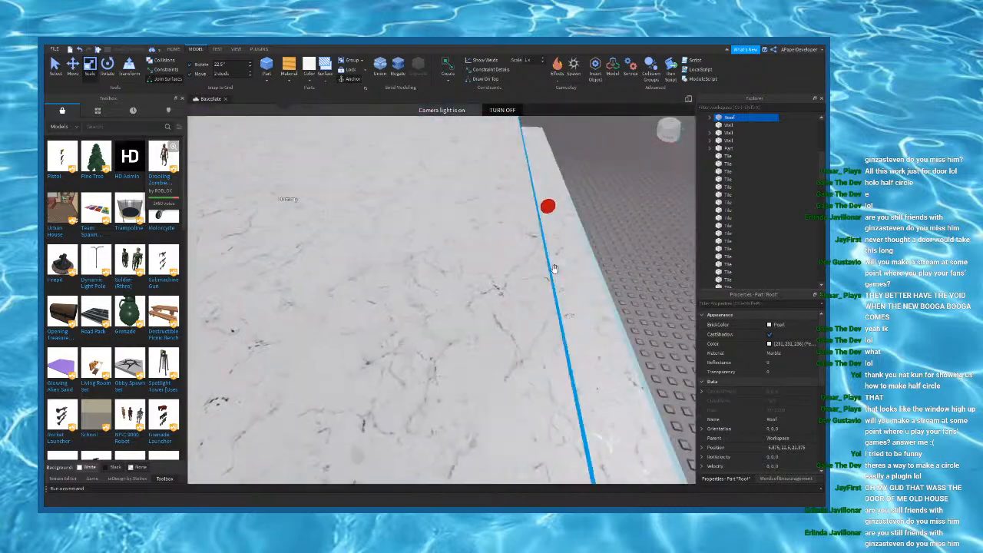
left_click_drag(440, 205, 482, 214)
Step: Lengthen the marble wall opposite the window wall to reach the relocated end wall
left_click(573, 240)
key("w")
right_click_drag(573, 241, 557, 230)
left_click(557, 230)
key("s")
left_click_drag(400, 240, 257, 258)
key("a")
left_click_drag(464, 245, 488, 243)
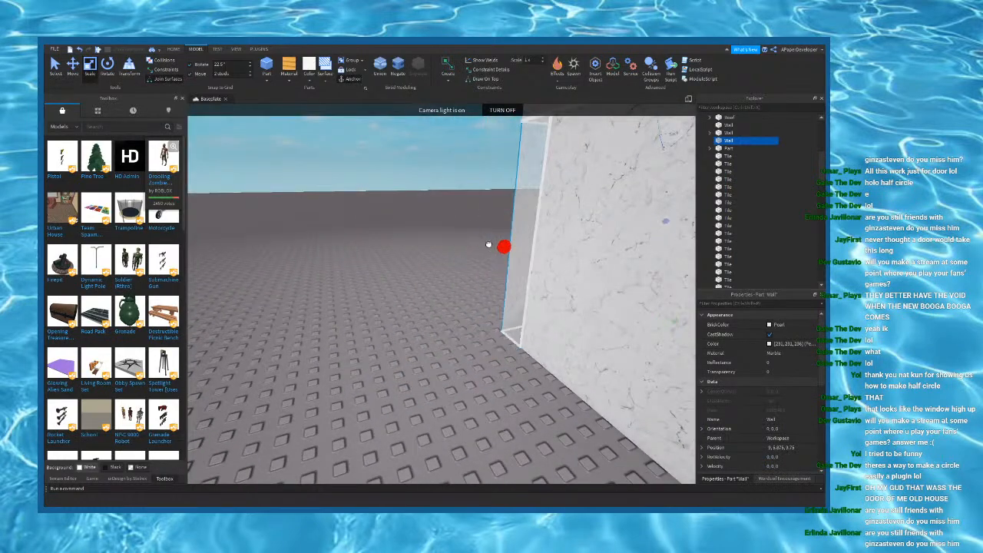
Step: Duplicate the seven-tile edge row of the floor and place the copy one row closer to the end wall
key("d")
right_click_drag(472, 256, 504, 303)
left_click(438, 312)
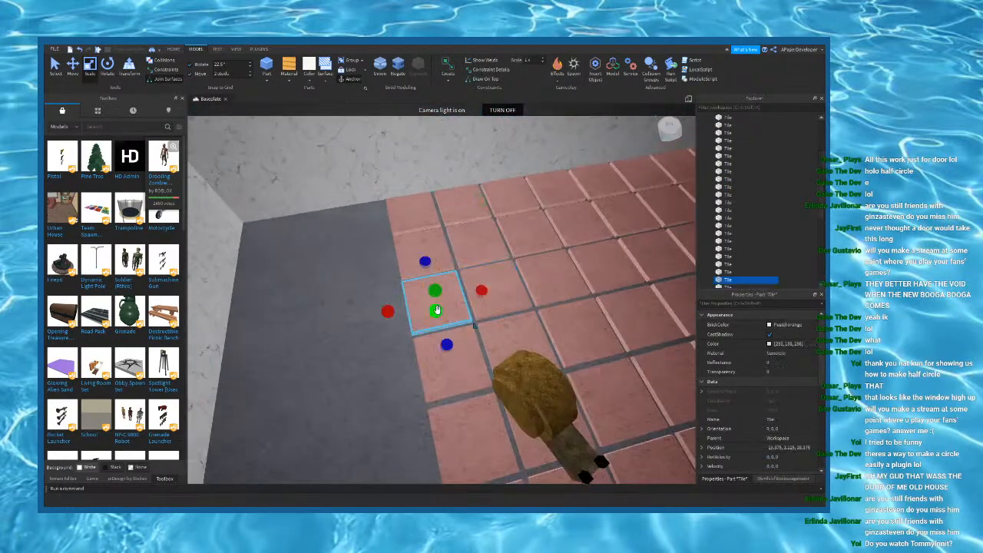
left_click(411, 244, "ctrl")
mouse_move(415, 243)
right_mouse_down()
mouse_move(457, 244)
mouse_move(434, 240)
right_mouse_up()
left_click(235, 232, "ctrl")
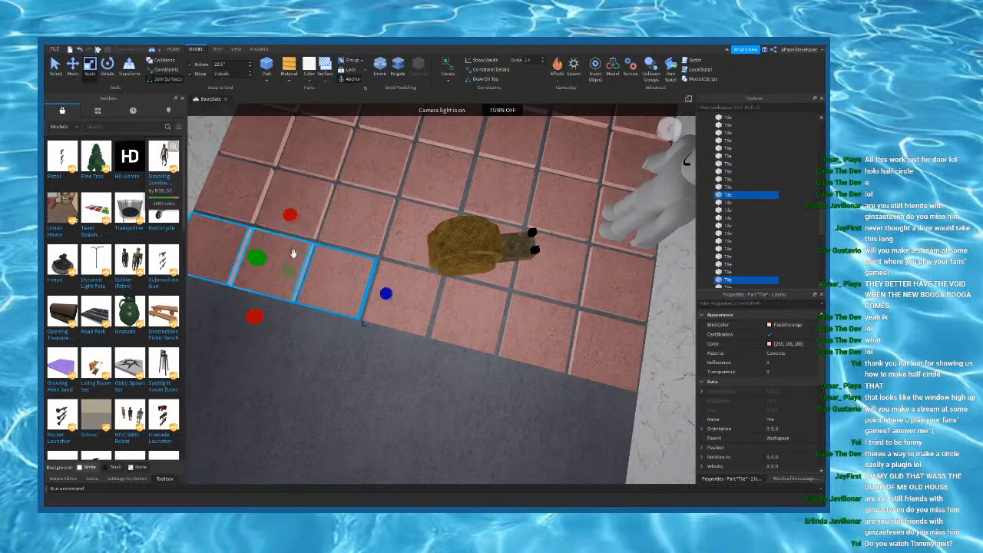
left_click(405, 288, "ctrl")
left_click(470, 308, "ctrl")
left_click(608, 342, "ctrl")
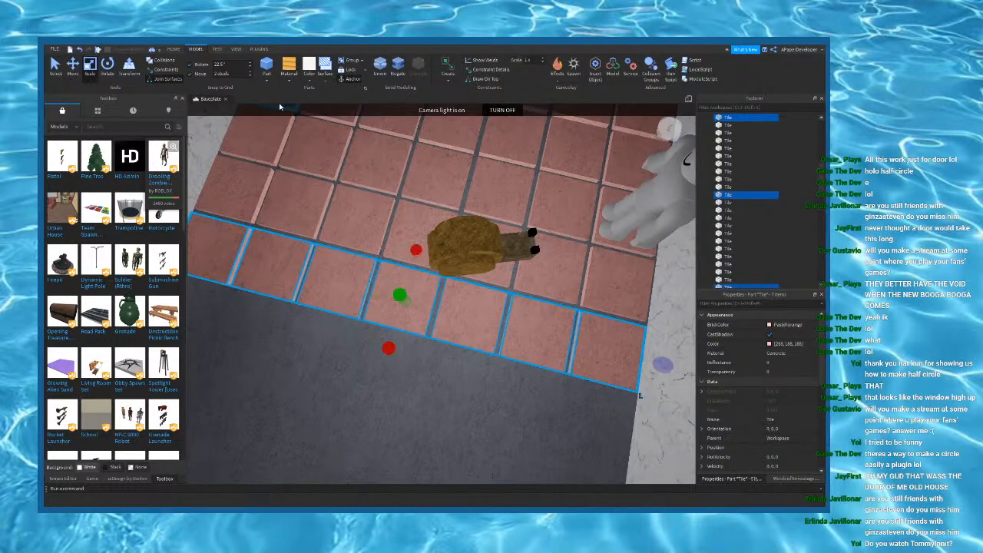
left_click(72, 70)
right_click_drag(388, 224, 377, 226)
key("ctrl+d")
left_click_drag(442, 250, 424, 295)
Step: Add further copies of the tile row until the tiles cover the bare floor up to the end wall
right_click_drag(430, 295, 426, 296)
key("ctrl+d")
left_click_drag(474, 285, 410, 284)
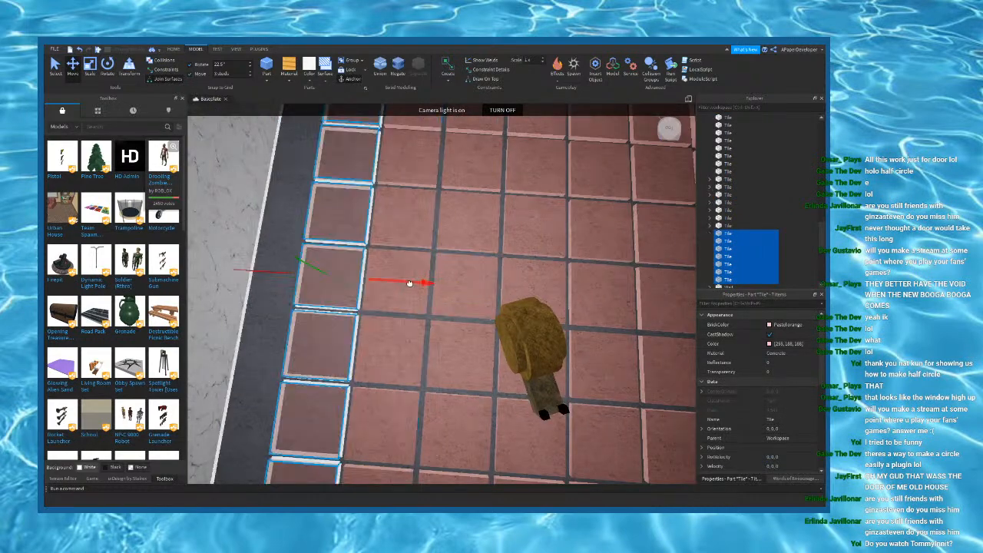
right_click_drag(410, 283, 417, 281)
key("a")
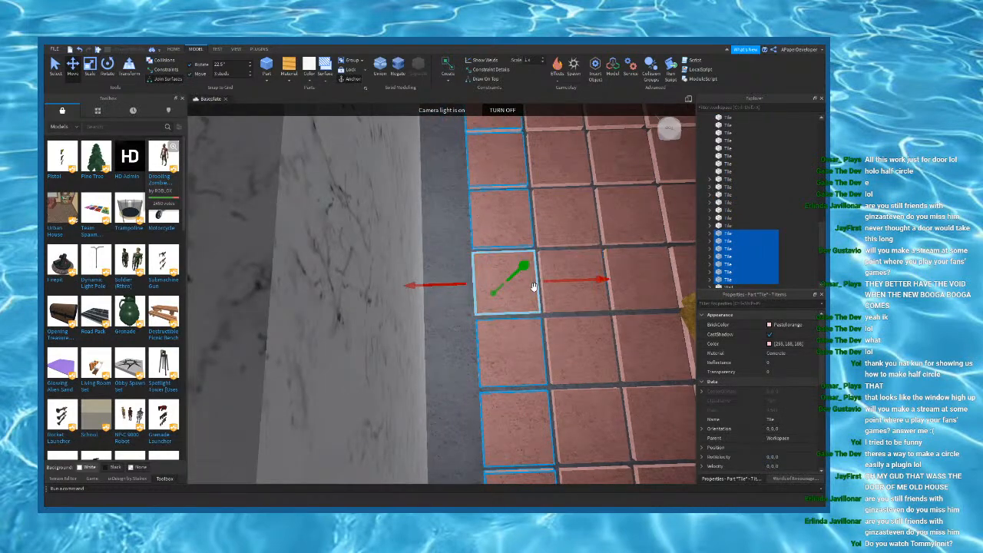
key("ctrl+d")
left_click_drag(559, 277, 509, 289)
Step: Widen the window opening by shortening the adjacent marble wall section, and fit the glass pane to the wider opening
right_click_drag(434, 294, 410, 283)
left_click(410, 283)
key("s")
key("d")
left_click(461, 292)
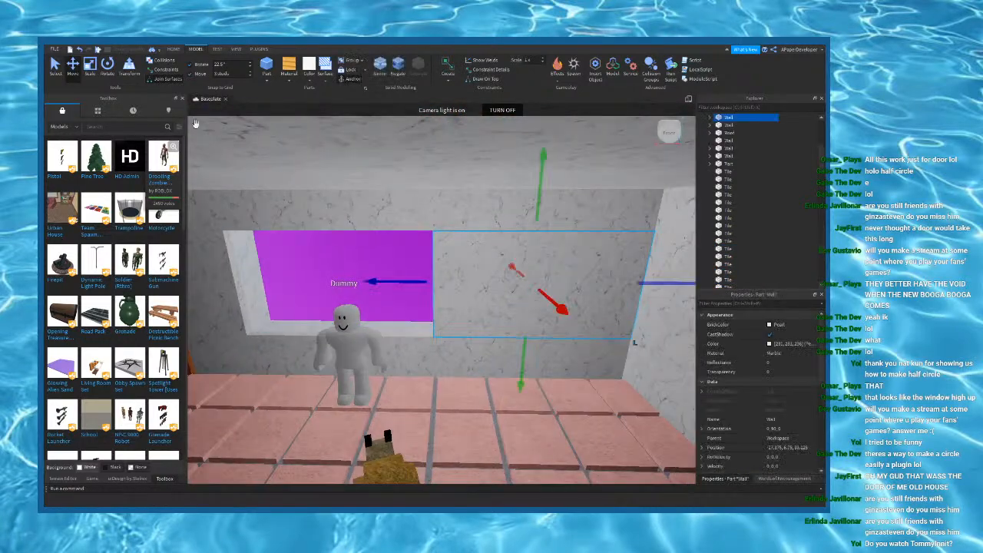
left_click(90, 68)
left_click_drag(416, 282, 489, 282)
left_click(433, 275)
right_click_drag(494, 285, 513, 284)
key("d")
key("a")
key("s")
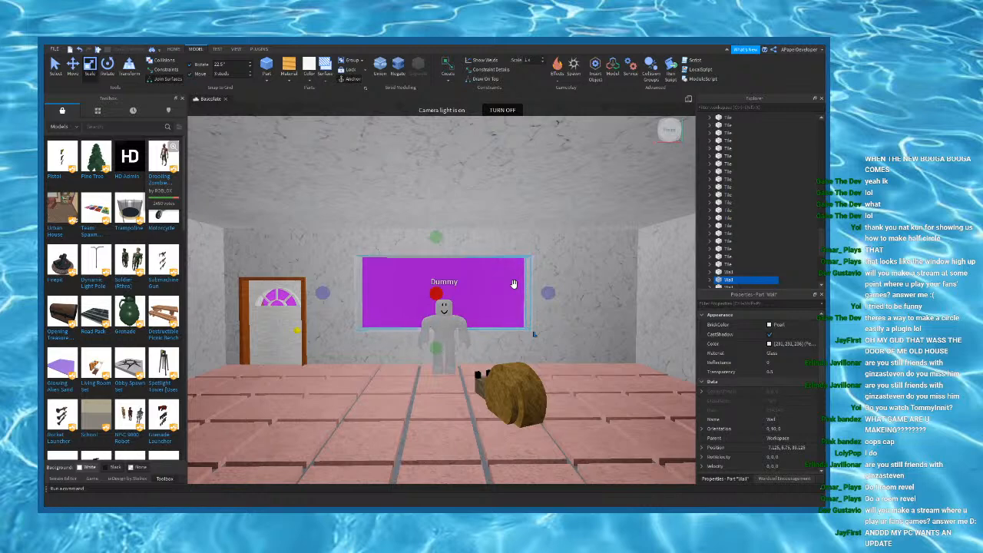
Step: Set movement snapping to 1 stud and shrink the wall section between the door and the window into a narrow pillar
key("w")
right_click_drag(322, 294, 306, 293)
double_click(218, 74)
type("1")
right_click_drag(379, 258, 385, 274)
mouse_move(378, 274)
left_mouse_down()
mouse_move(458, 274)
mouse_move(330, 272)
mouse_move(381, 274)
mouse_move(376, 266)
left_mouse_up()
left_click(376, 258)
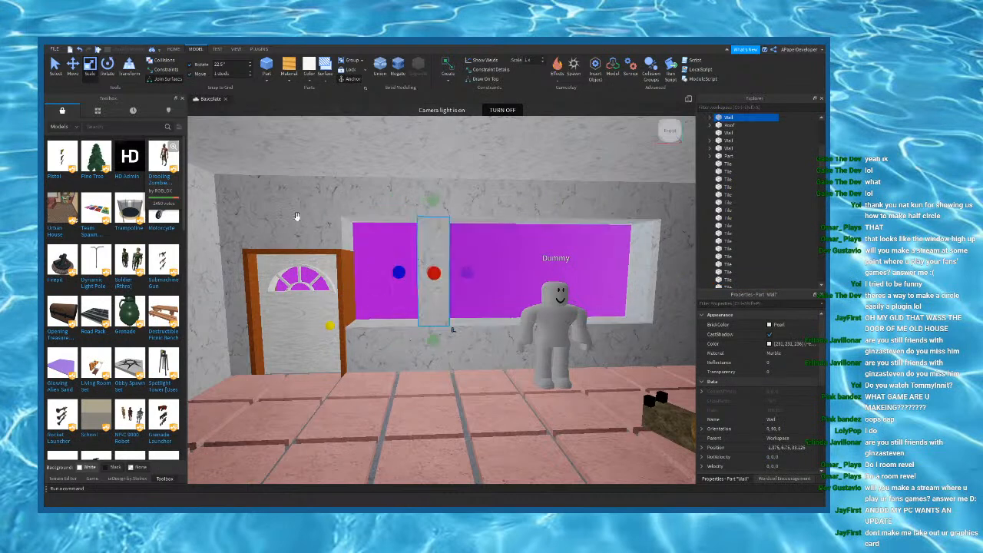
Step: Duplicate the pillar beside the door and fit a resized copy of the glass pane into the side window opening
key("ctrl+d")
key("ctrl+2")
left_click_drag(458, 273, 393, 273)
left_click(627, 265)
key("ctrl+d")
left_click_drag(672, 269, 359, 275)
key("ctrl+3")
left_click_drag(451, 274, 386, 274)
left_click(520, 281)
key("d")
key("d")
left_click(520, 336)
key("s")
key("a")
right_click_drag(517, 331, 516, 332)
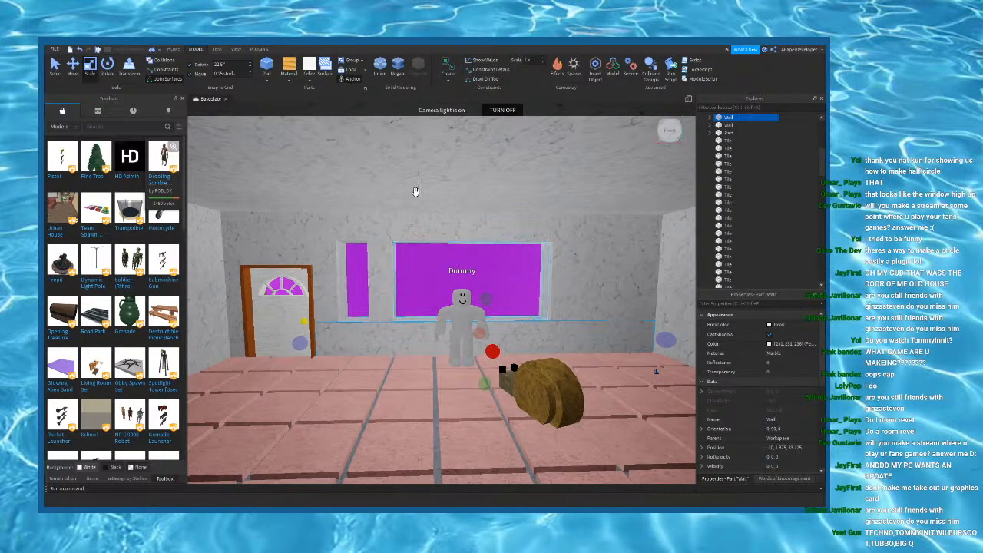
Step: Delete the marble wall section on the side of the main window away from the door
left_click(573, 295)
key("d")
key("Delete")
Step: Copy the side window's pillar, glass pane and wall section to the opposite side of the main window
left_click(287, 273)
left_click(270, 267)
left_click(260, 262, "ctrl")
left_click(249, 263, "ctrl")
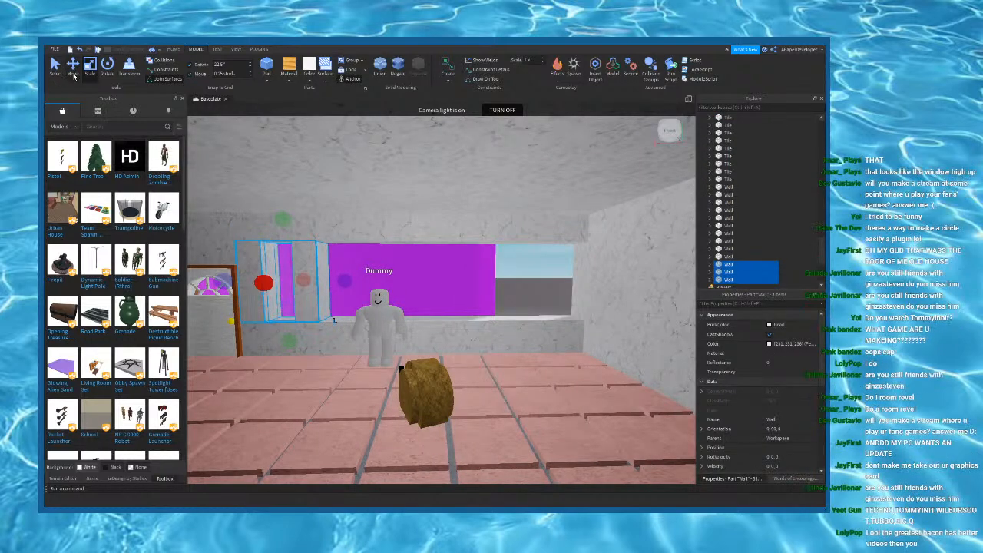
left_click(73, 71)
key("d")
left_click_drag(358, 283, 511, 285)
Step: Extend the purple backdrop outside so it also covers the new side window
key("w")
right_click_drag(498, 327, 509, 279)
left_click(509, 278)
key("s")
left_click(90, 69)
left_click_drag(420, 273, 225, 297)
key("w")
right_click_drag(362, 300, 575, 390)
left_click(578, 388)
key("s")
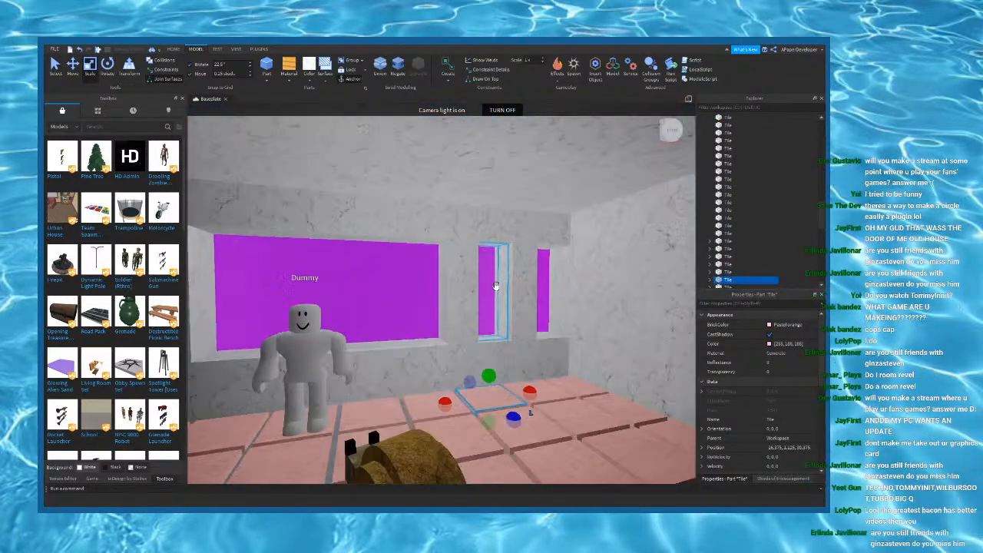
Step: Widen the wall section beside the new side window to close the gap to the end wall
left_click(526, 296)
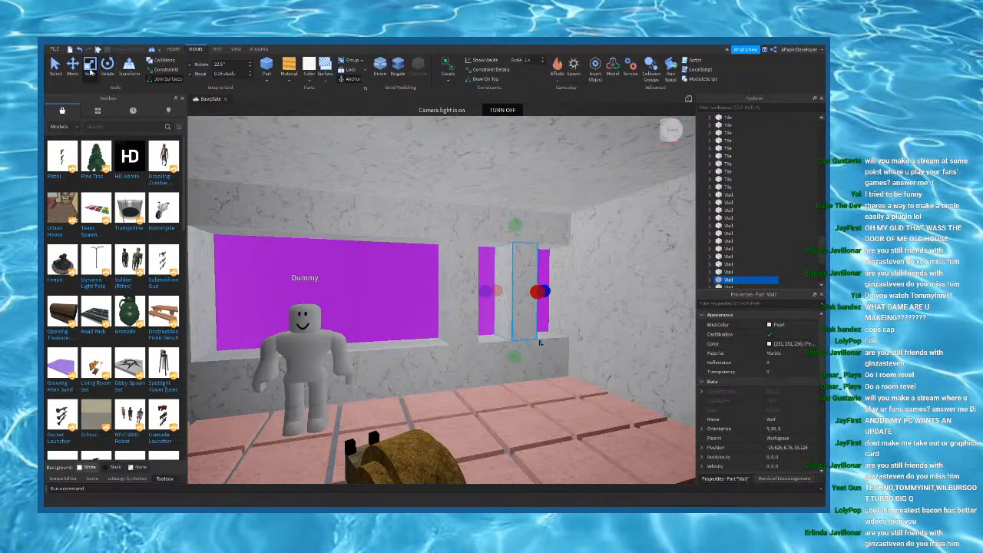
right_click_drag(541, 252, 522, 248)
left_click_drag(565, 291, 597, 292)
left_click(597, 292)
right_click_drag(598, 293, 606, 292)
Step: Set movement snapping to 3 studs and move the end wall outward by 3 studs
key("w")
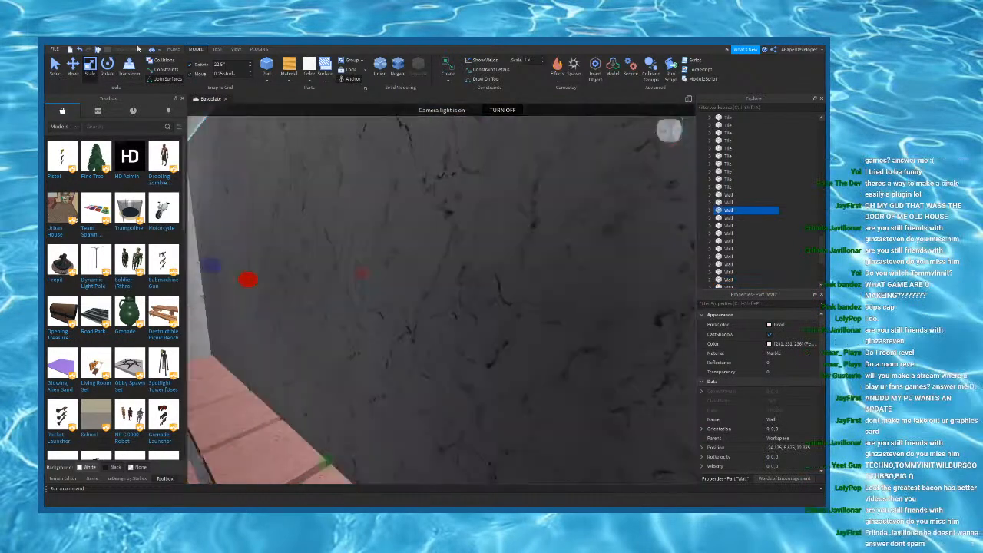
right_click_drag(360, 235, 343, 246)
double_click(221, 74)
type("3")
left_click_drag(368, 228, 370, 240)
right_click_drag(370, 239, 360, 286)
key("a")
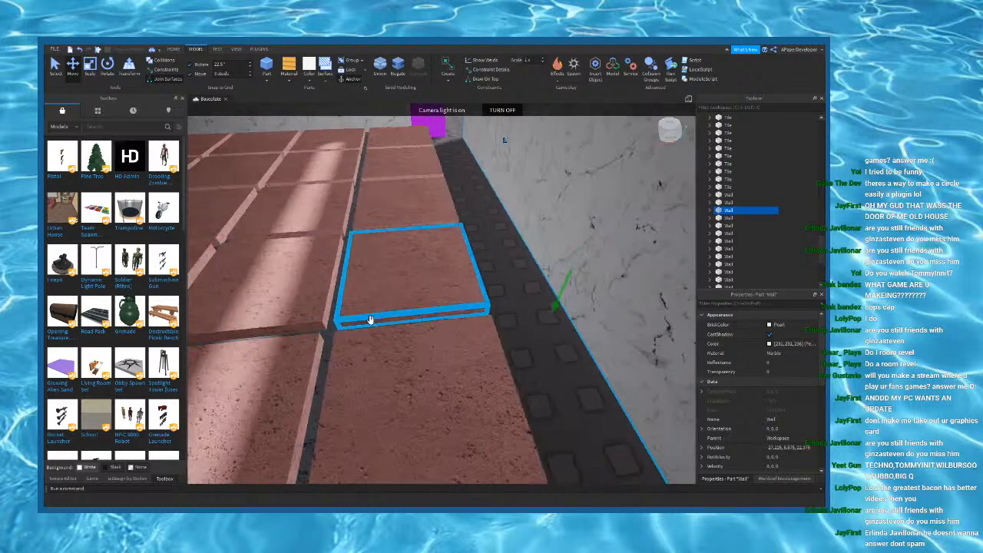
Step: Extend the dark concrete floor base to meet the relocated end wall
left_click(329, 327)
left_click(89, 68)
left_click_drag(457, 278, 524, 259)
Step: Duplicate the seven-tile edge row onto the bare strip of floor base along the end wall
left_click(425, 256)
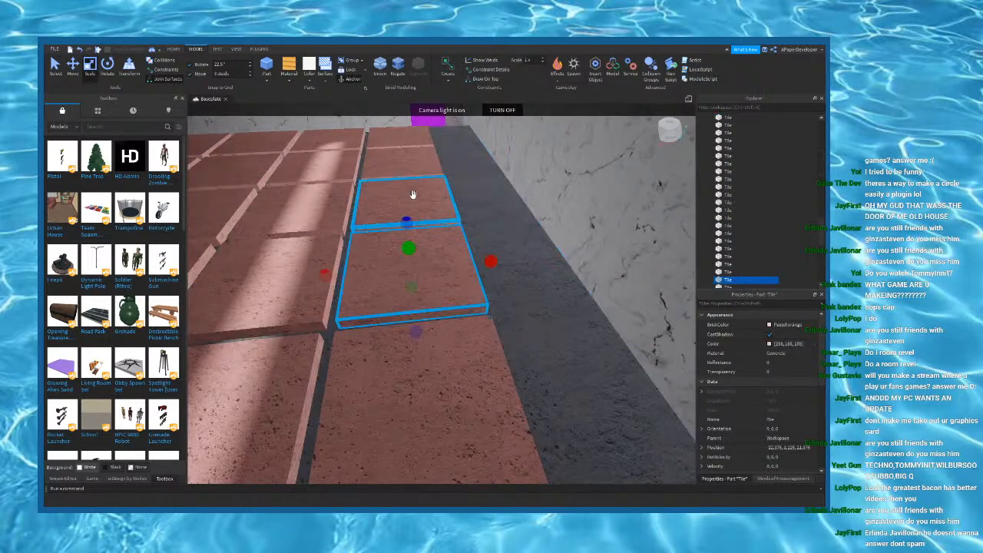
left_click(413, 192, "ctrl")
left_click(415, 137, "ctrl")
left_click(417, 162, "ctrl")
right_click_drag(452, 185, 461, 343)
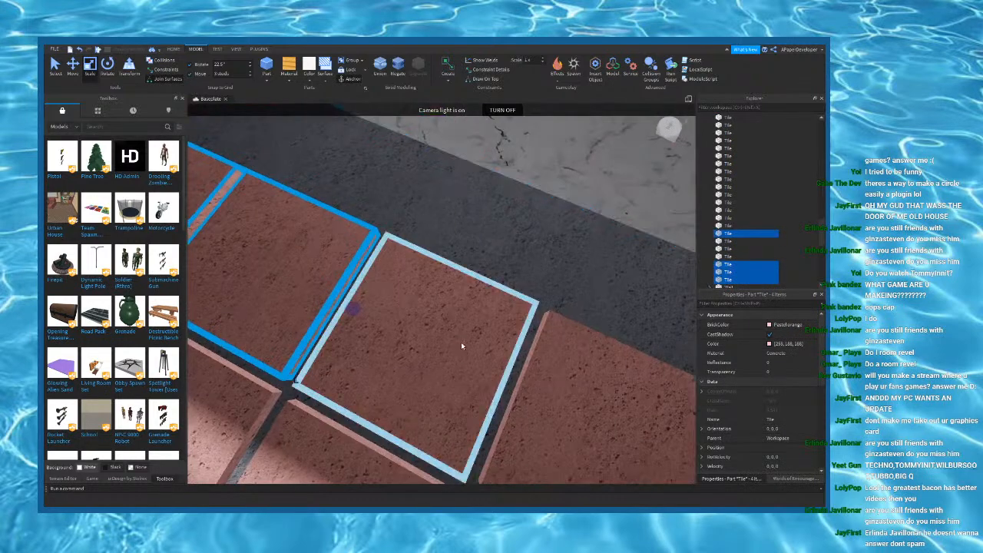
left_click(461, 342, "ctrl")
left_click(616, 364, "ctrl")
right_click_drag(616, 364, 588, 229)
left_click(550, 198, "ctrl")
left_click(74, 69)
right_click_drag(261, 246, 558, 288)
left_click_drag(550, 323, 654, 368)
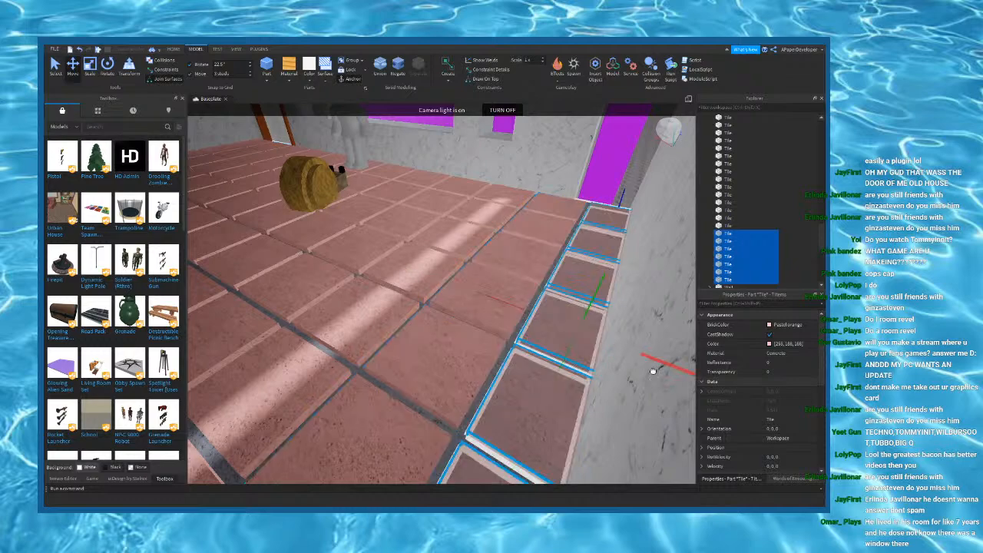
Step: Extend the window-side wall sections beside, above and below the side window to the relocated end wall
right_click_drag(654, 369, 553, 318)
left_click(350, 145)
right_click_drag(350, 145, 377, 189)
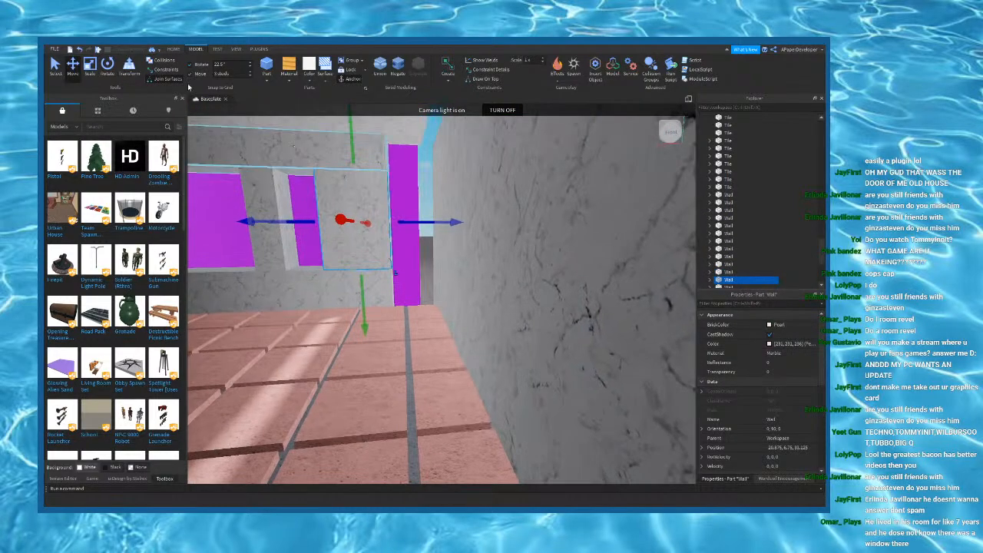
left_click(91, 67)
key("Delete")
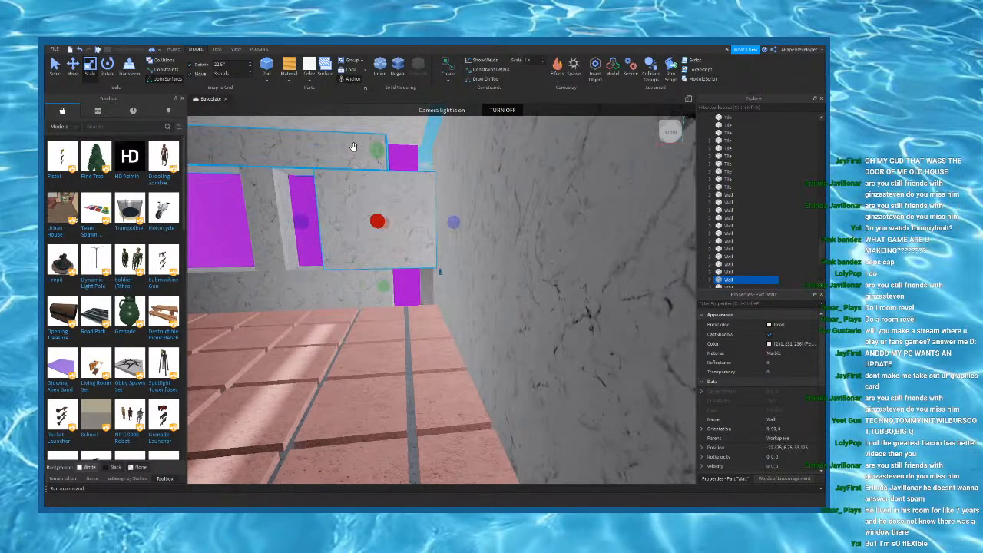
left_click(341, 301)
left_click(410, 292)
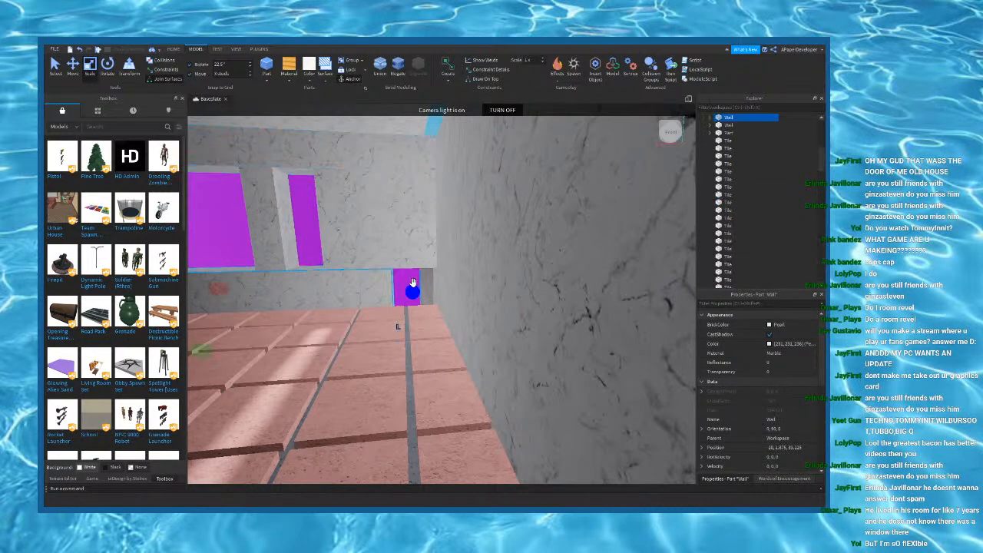
left_click(410, 294)
left_click_drag(410, 294, 430, 296)
Step: Extend the roof and the marble wall opposite the windows to reach the relocated end wall
right_click_drag(430, 296, 395, 247)
left_click(476, 216)
left_click(489, 264)
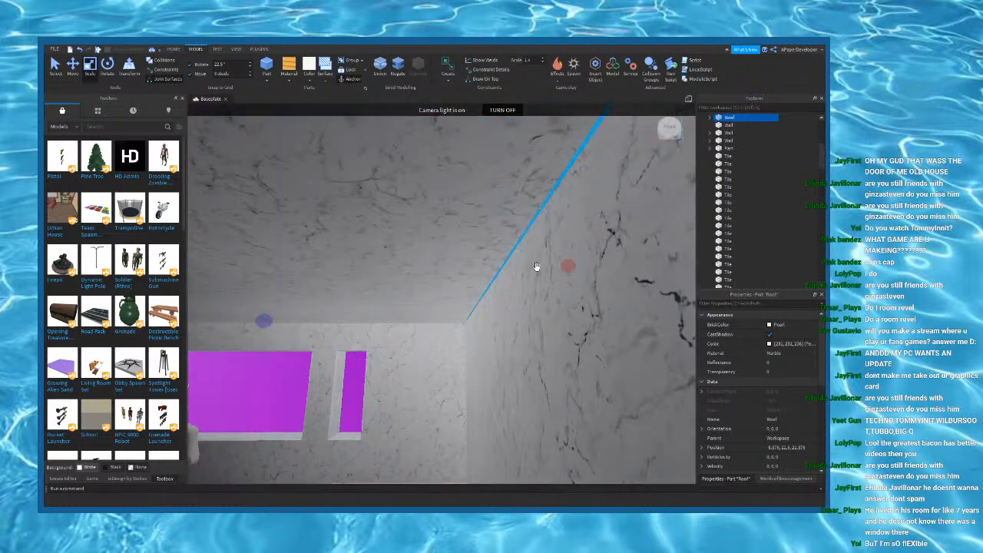
right_click_drag(537, 267, 536, 267)
left_click(507, 266)
left_click_drag(316, 358, 236, 364)
right_click_drag(397, 340, 396, 341)
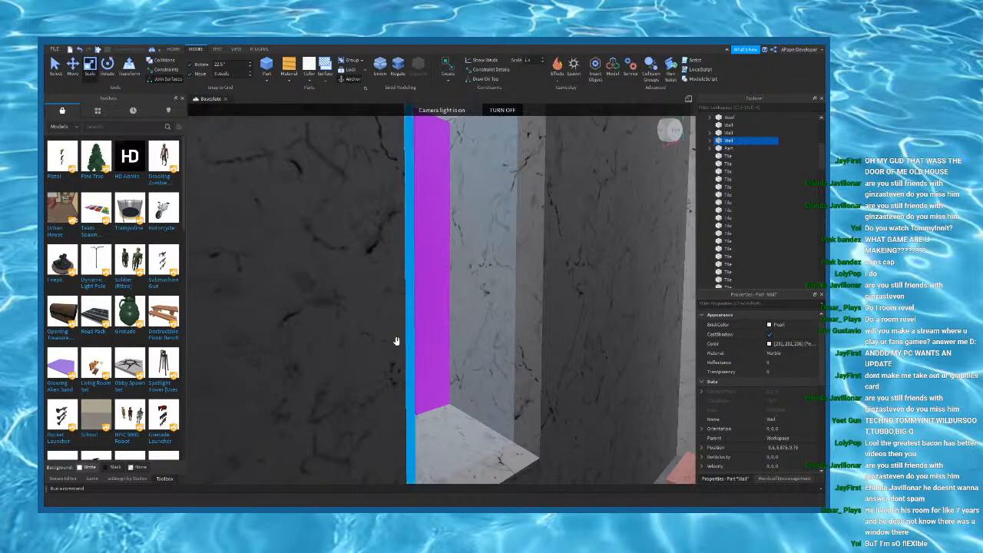
Step: Inspect the widened room and its three-window wall from several distances and angles
right_click_drag(396, 341, 396, 341)
scroll(364, 216, "down", 5)
scroll(363, 229, "up", 6)
scroll(362, 240, "down", 6)
left_click(519, 278)
right_click_drag(484, 271, 485, 278)
scroll(485, 272, "up", 6)
scroll(484, 272, "down", 2)
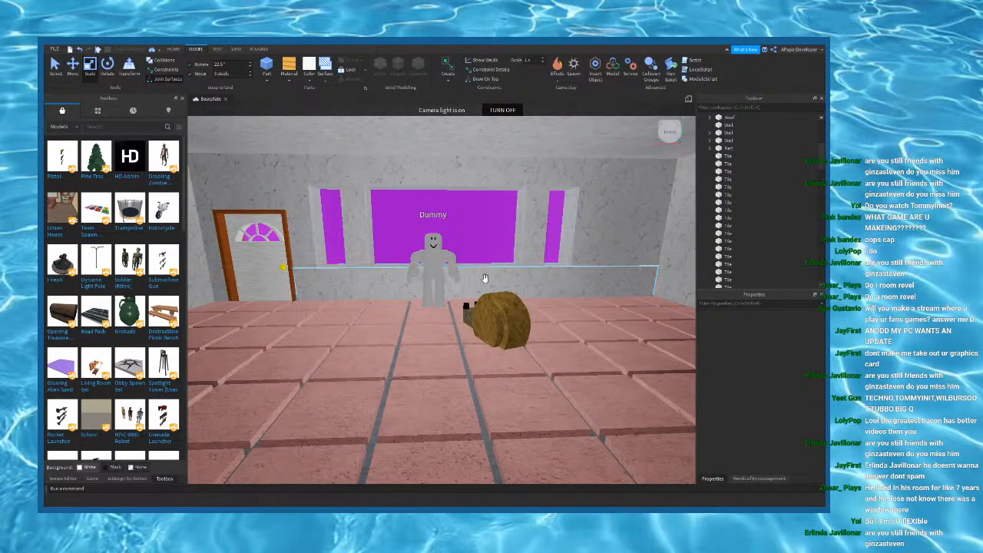
right_click_drag(485, 277, 494, 329)
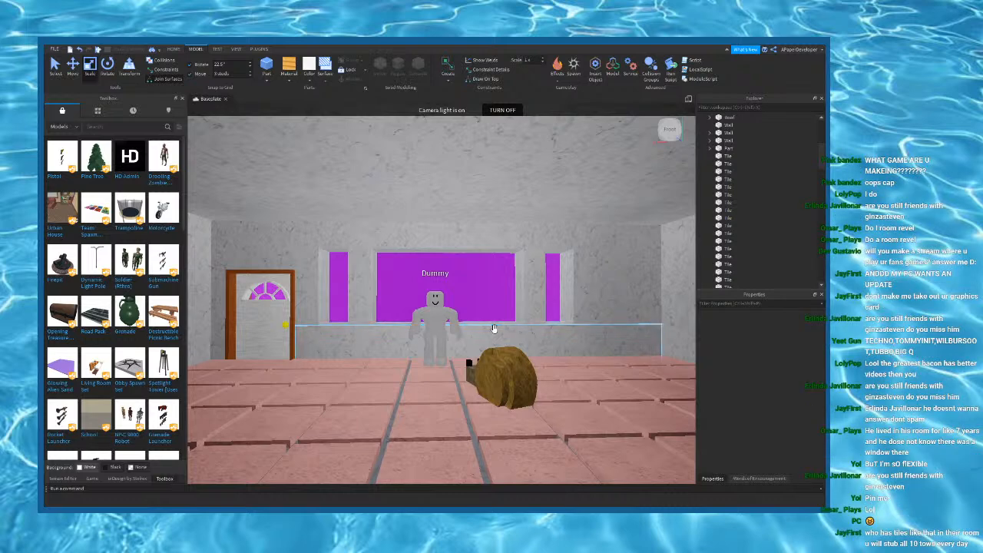
right_click_drag(494, 329, 500, 287)
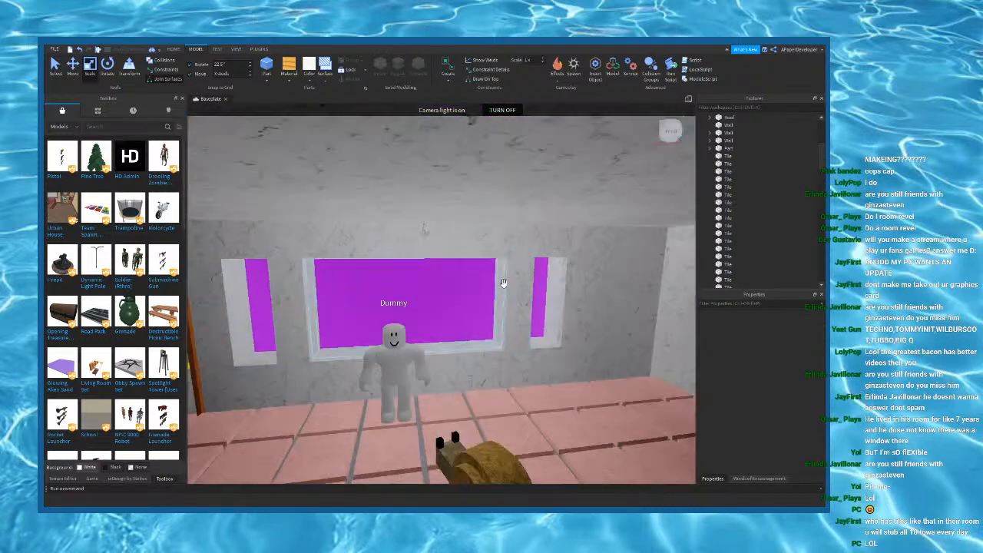
Step: Set movement snapping to 0.5 studs and narrow the pillar between the main window and the side window farther from the door
left_click(519, 298)
scroll(443, 269, "up", 3)
left_click_drag(547, 297, 536, 297)
key("f")
left_click(225, 75)
type("0.5")
right_click_drag(377, 245, 391, 252)
left_click_drag(455, 279, 444, 281)
left_click(467, 280)
Step: Widen the wall section between the far side window and the end wall by 0.5 studs toward the window
left_click(74, 69)
left_click(522, 270)
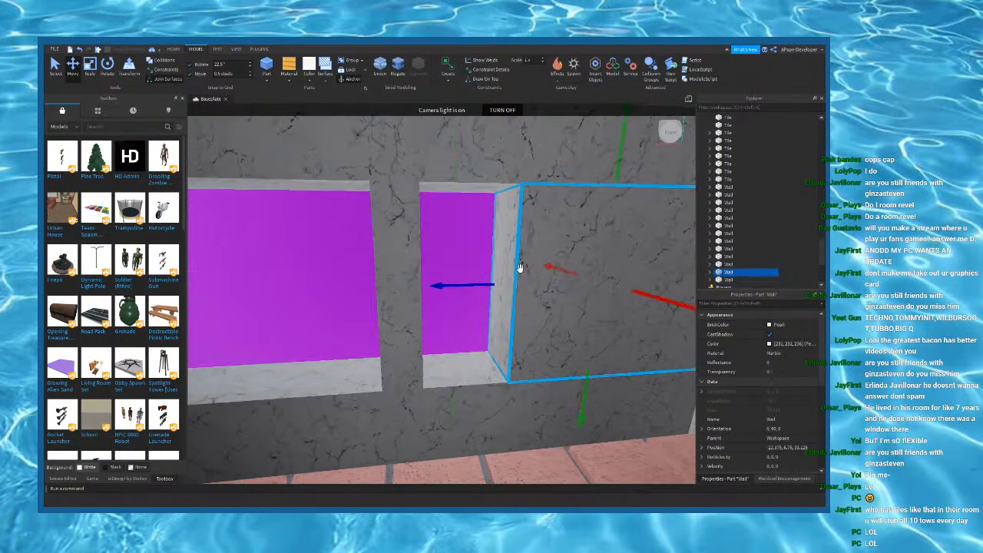
left_click(92, 74)
left_click_drag(483, 284, 467, 285)
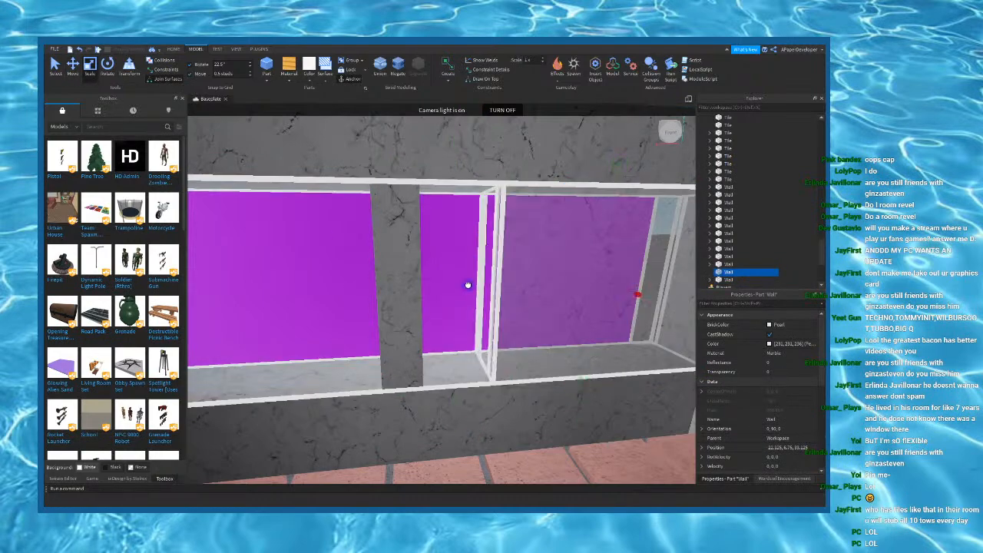
Step: Adjust the door-side window to match by narrowing its pillar and widening the wall section next to the door
key("a")
right_click_drag(459, 283, 366, 260)
left_click(366, 260)
left_click_drag(345, 290, 360, 289)
left_click(342, 289)
scroll(376, 288, "down", 6)
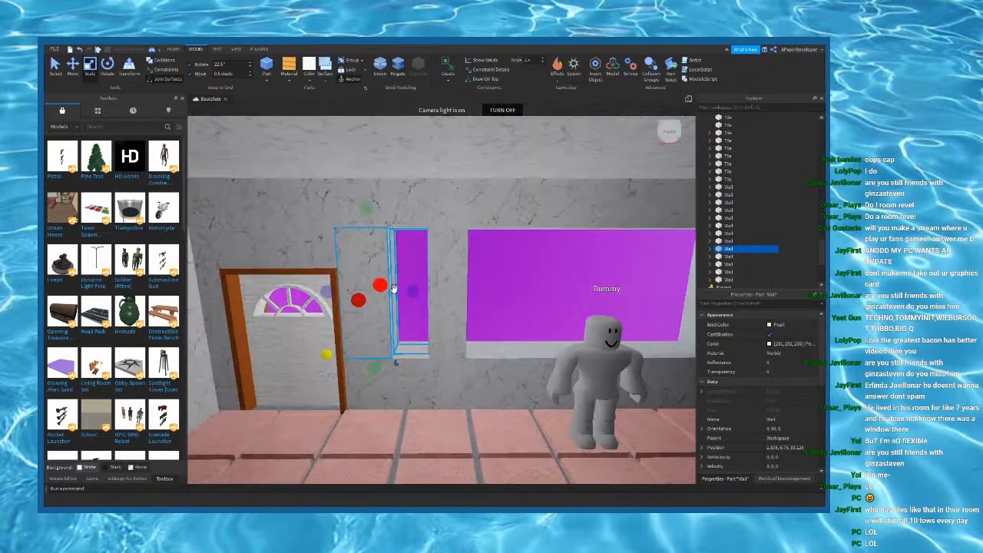
left_click_drag(394, 288, 395, 288)
key("d")
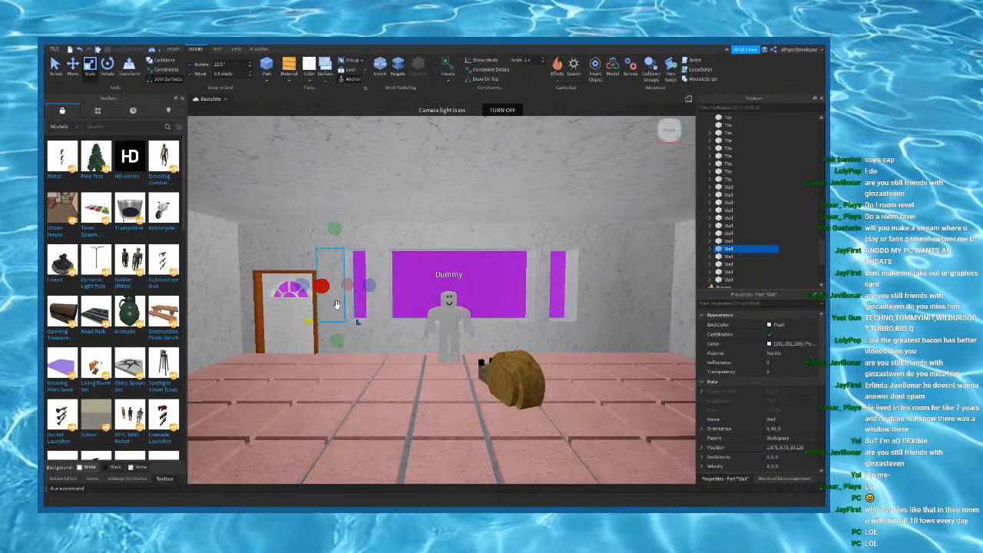
right_click_drag(396, 294, 398, 299)
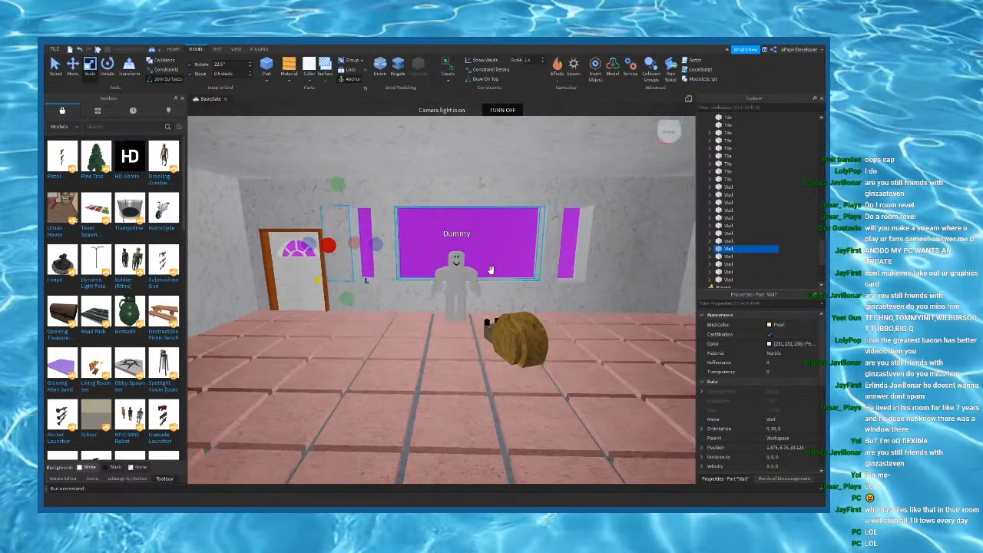
right_click_drag(492, 271, 493, 270)
left_click(505, 330)
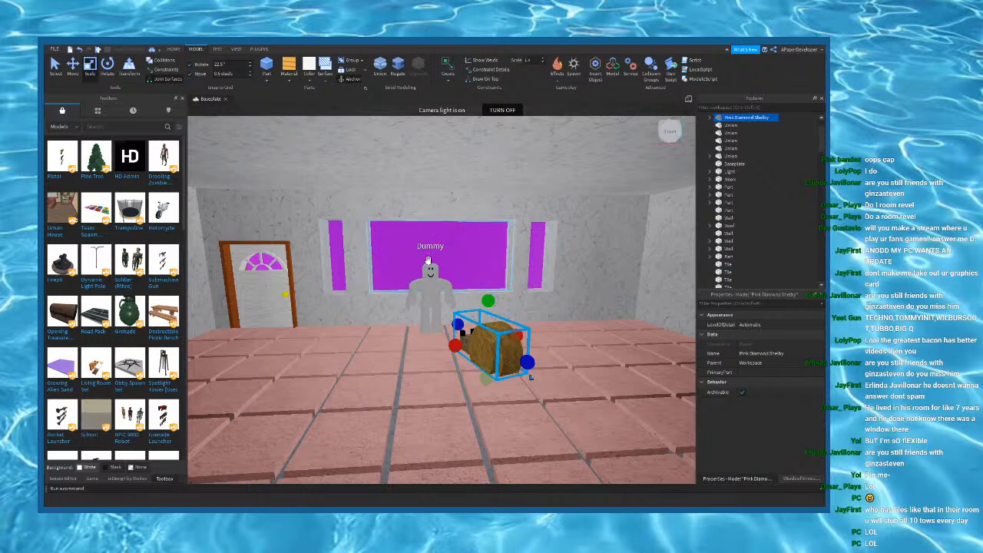
right_click_drag(446, 266, 482, 281)
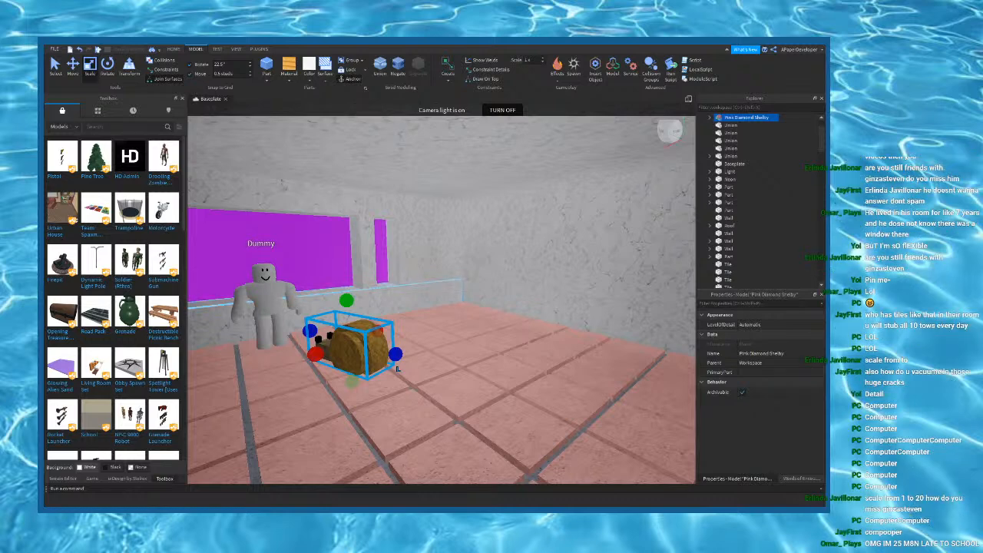
right_click_drag(411, 396, 404, 394)
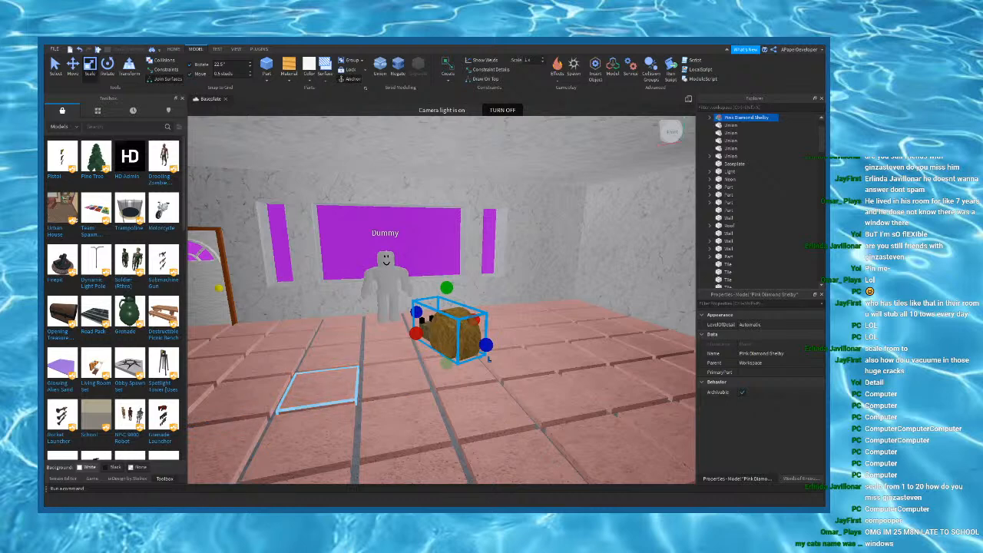
Step: Set movement snapping to 0.125 studs and extend the grout slab between the floor tiles upward by 0.125 studs
left_click(358, 382)
left_click(227, 74)
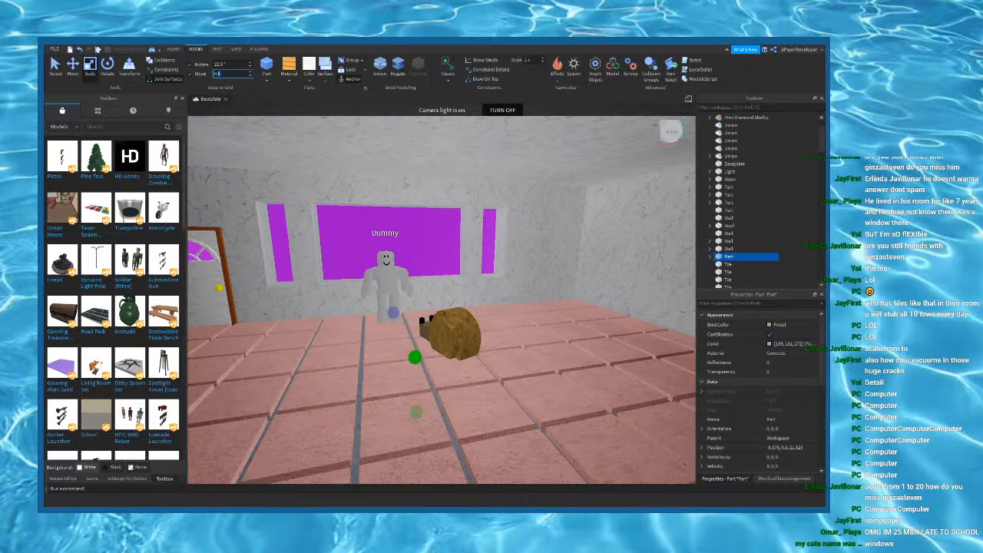
left_click(222, 73)
right_click_drag(345, 240, 377, 248)
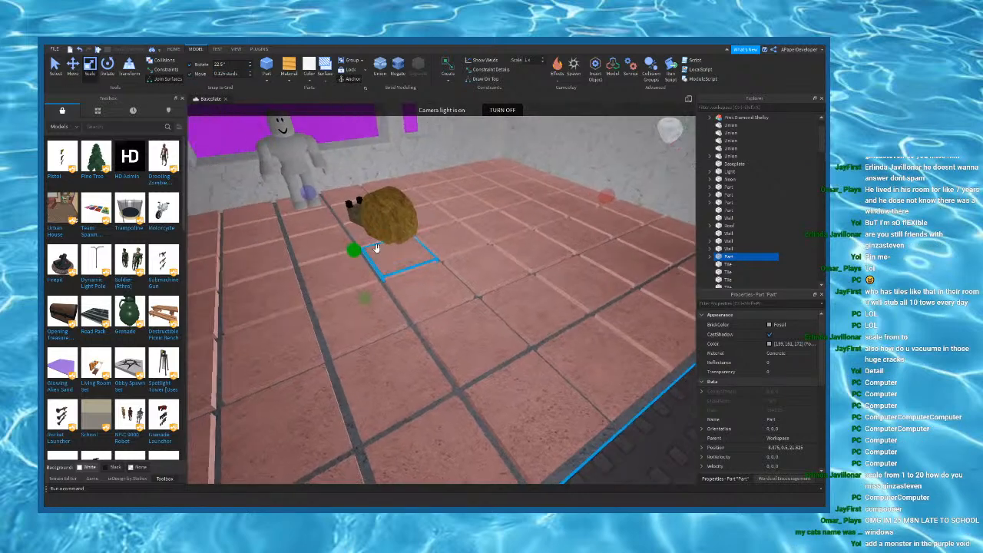
left_click_drag(354, 250, 358, 244)
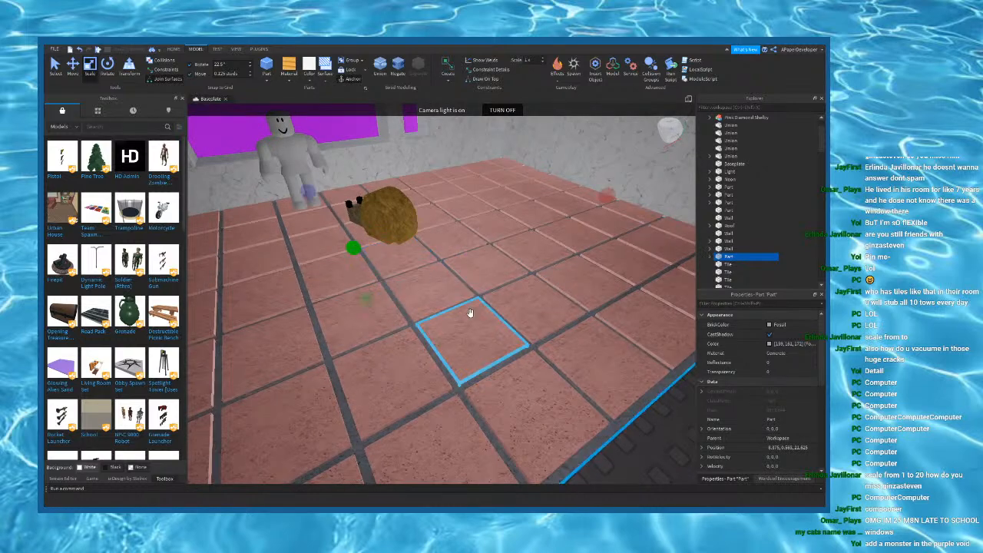
Step: Extend the grout slab upward by another 0.065 studs using 0.065-stud snapping, and reset movement snapping to 0.25 studs
scroll(466, 311, "up", 5)
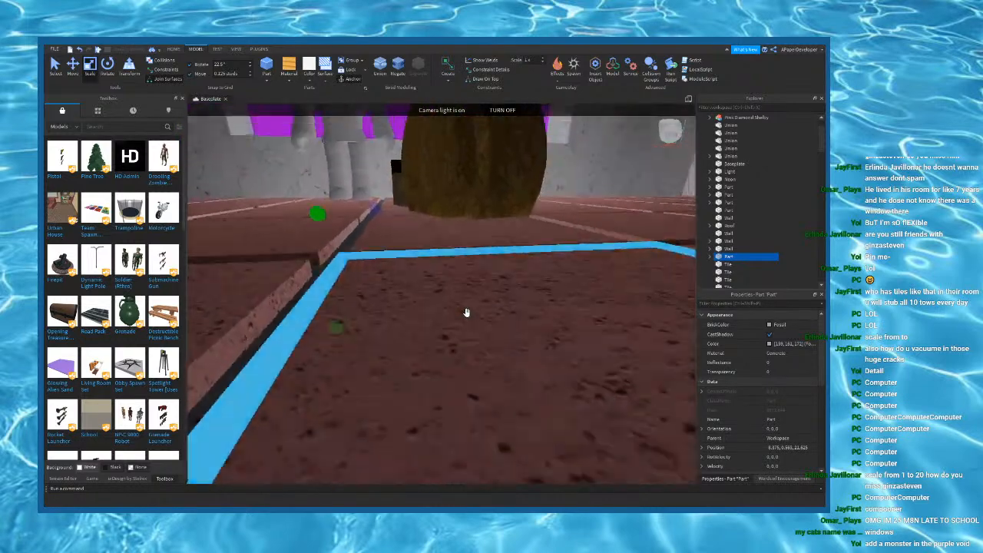
right_click_drag(466, 311, 468, 312)
scroll(509, 324, "down", 5)
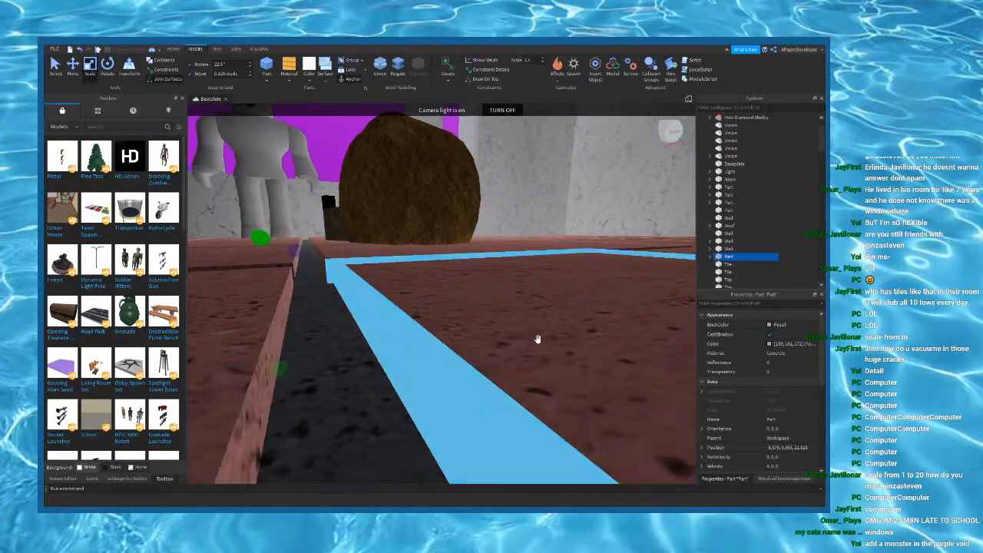
scroll(537, 339, "down", 3)
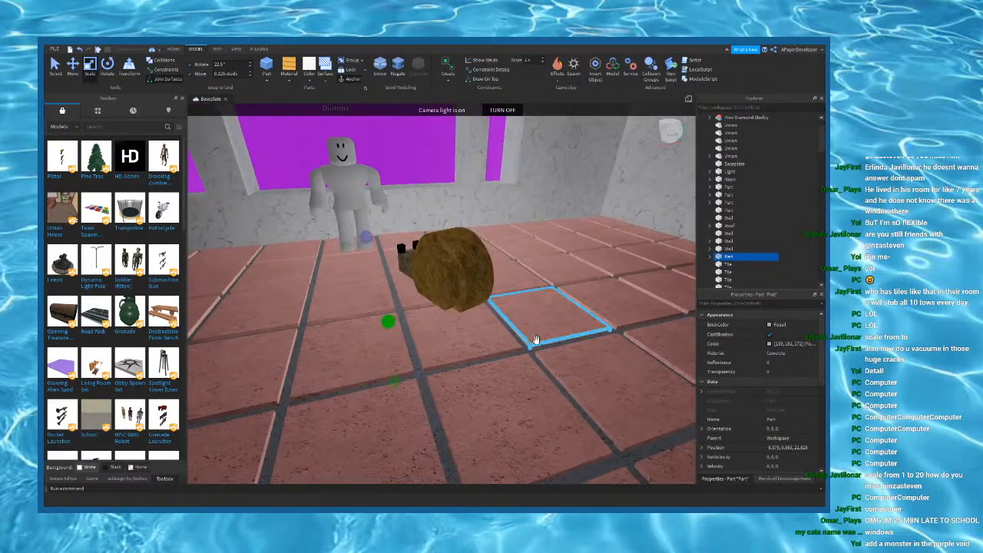
right_click_drag(400, 386, 402, 389)
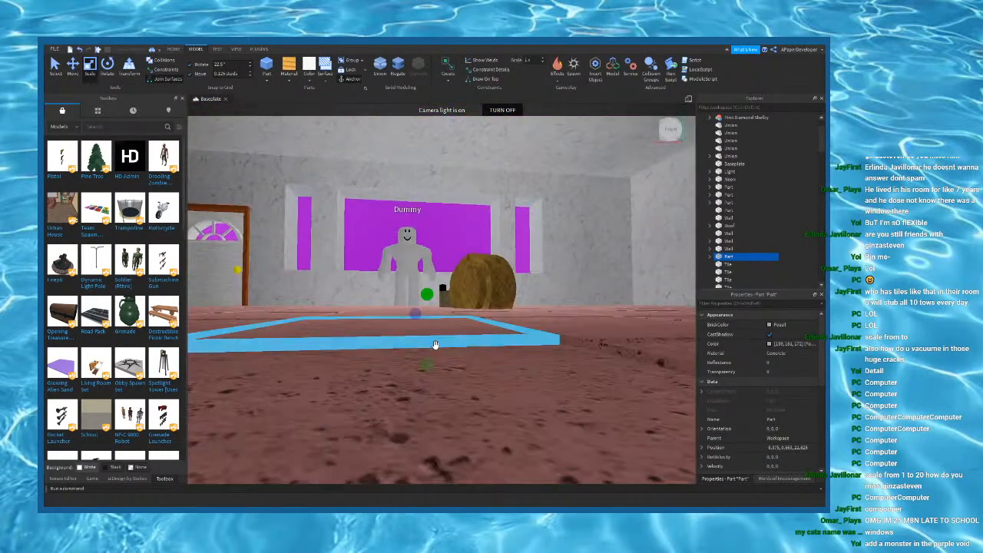
key("q")
scroll(505, 402, "up", 3)
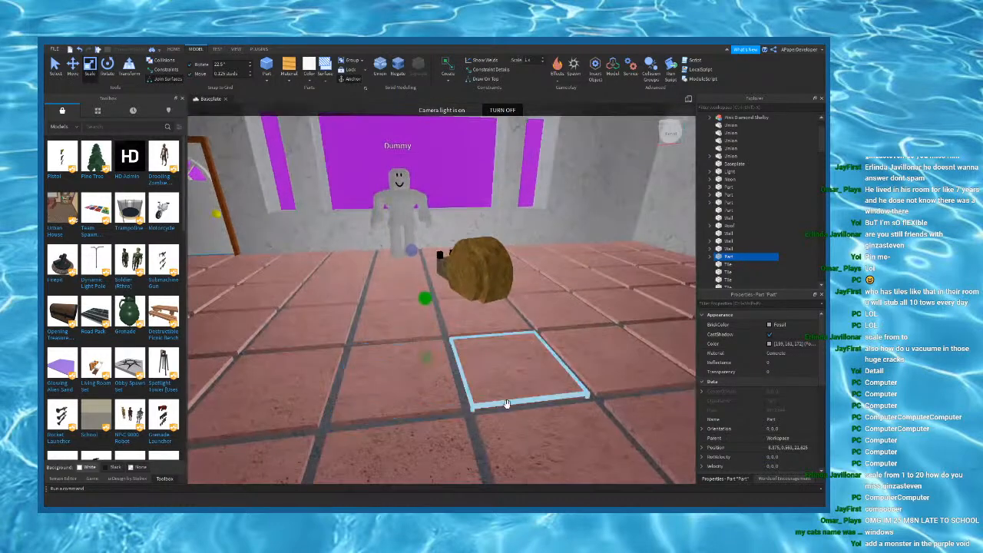
left_click(504, 401)
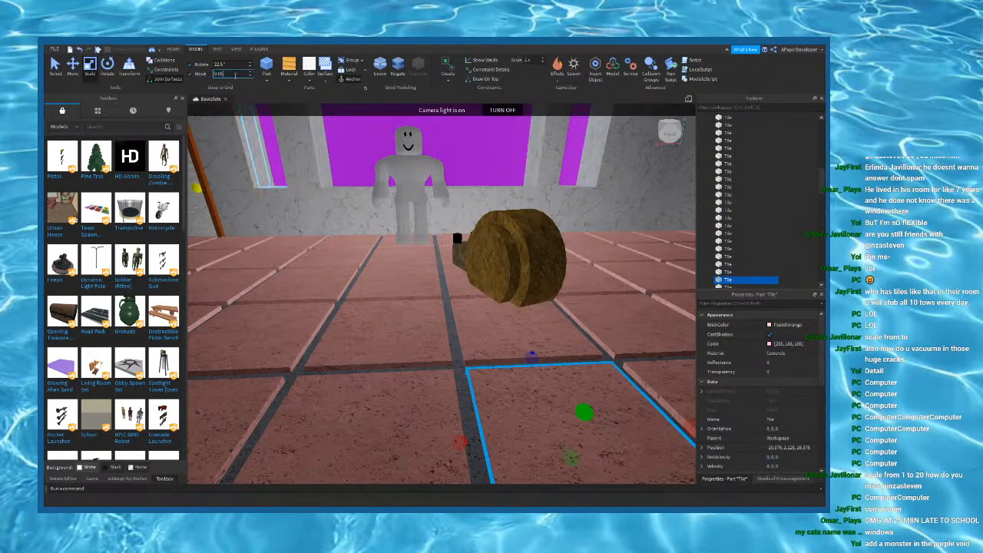
left_click(465, 361)
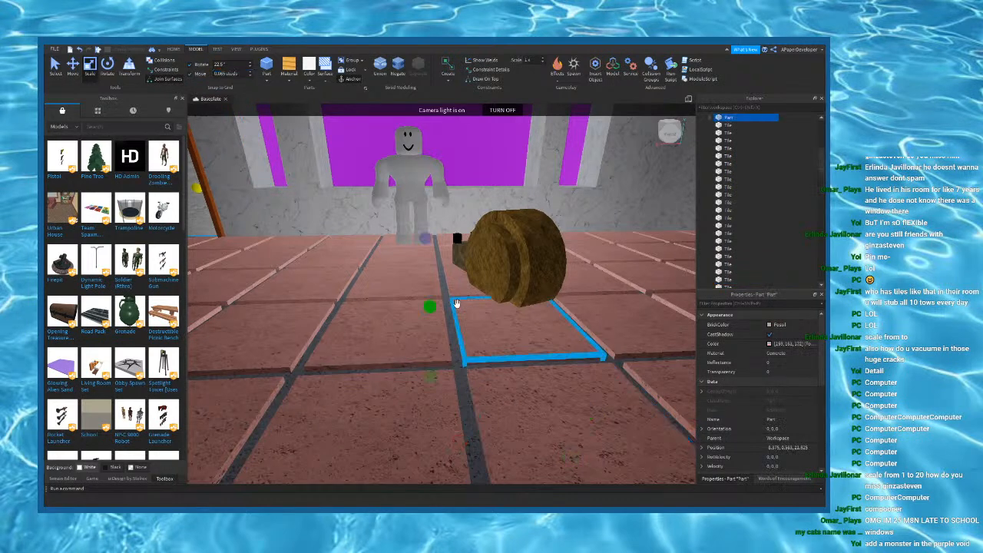
scroll(428, 311, "down", 3)
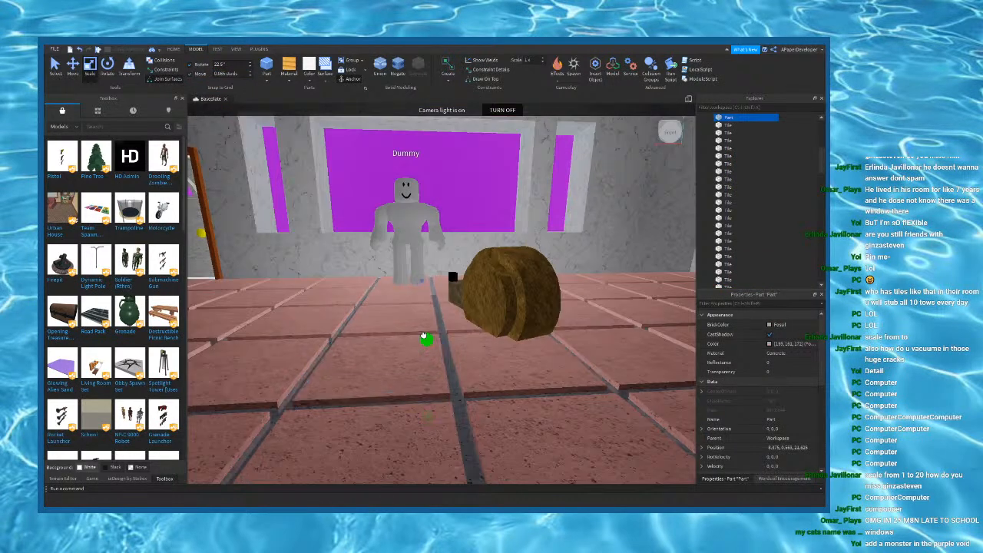
double_click(222, 74)
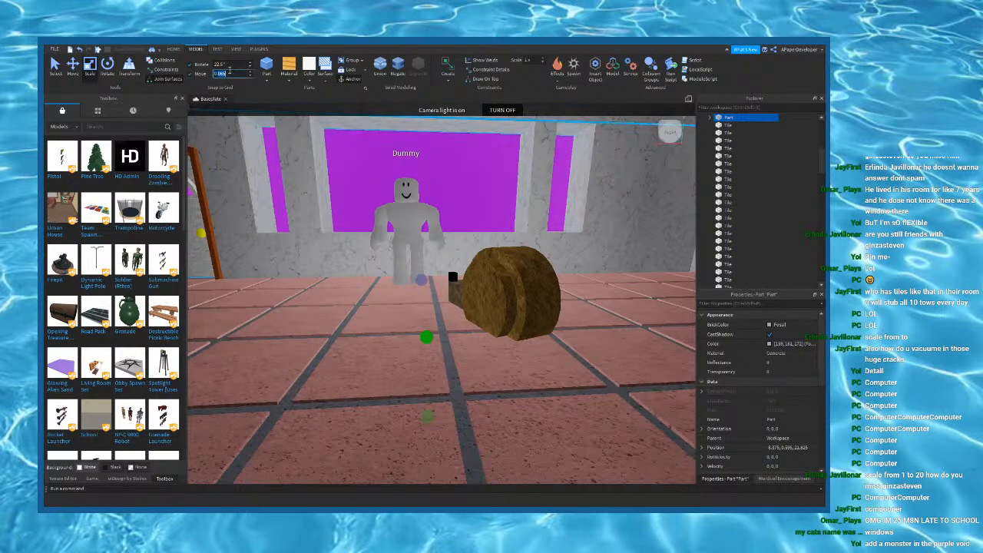
type("0.25")
Step: Examine how the raised grout looks between the tiles at the door and along the window wall
right_click_drag(405, 192, 405, 201)
scroll(405, 200, "down", 3)
left_click(530, 283)
scroll(461, 311, "up", 4)
right_click_drag(533, 290, 452, 322)
key("ctrl+shift+g")
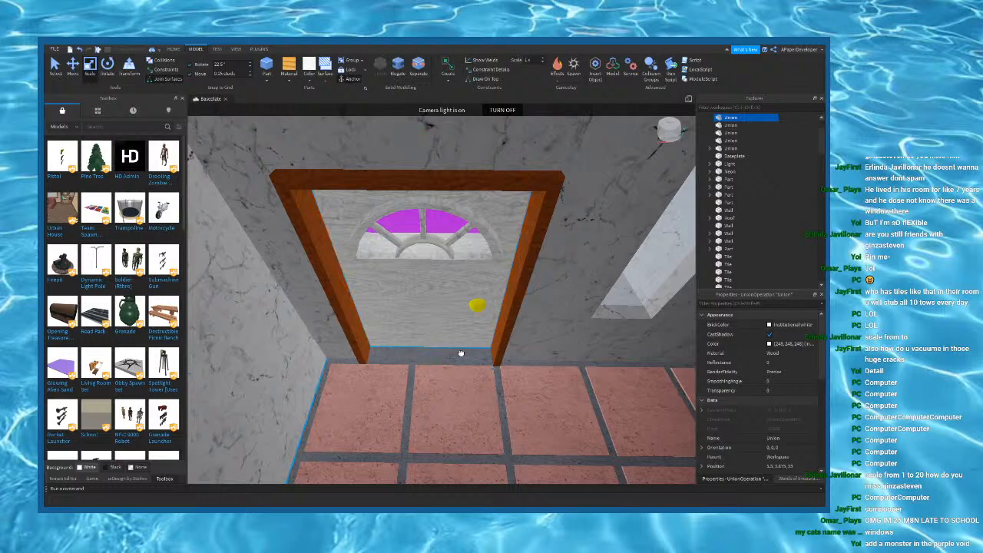
left_click(461, 353)
scroll(461, 322, "down", 6)
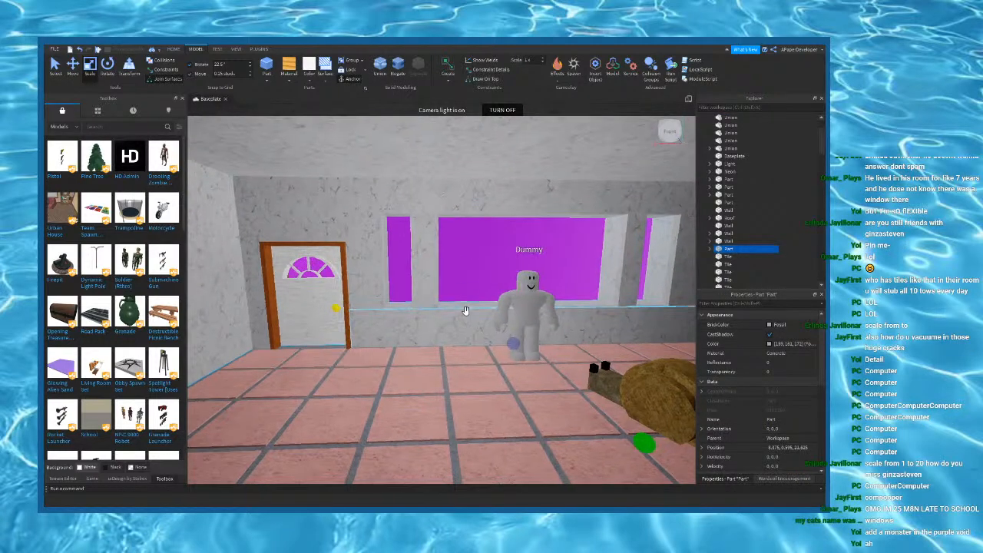
right_click_drag(460, 317, 489, 359)
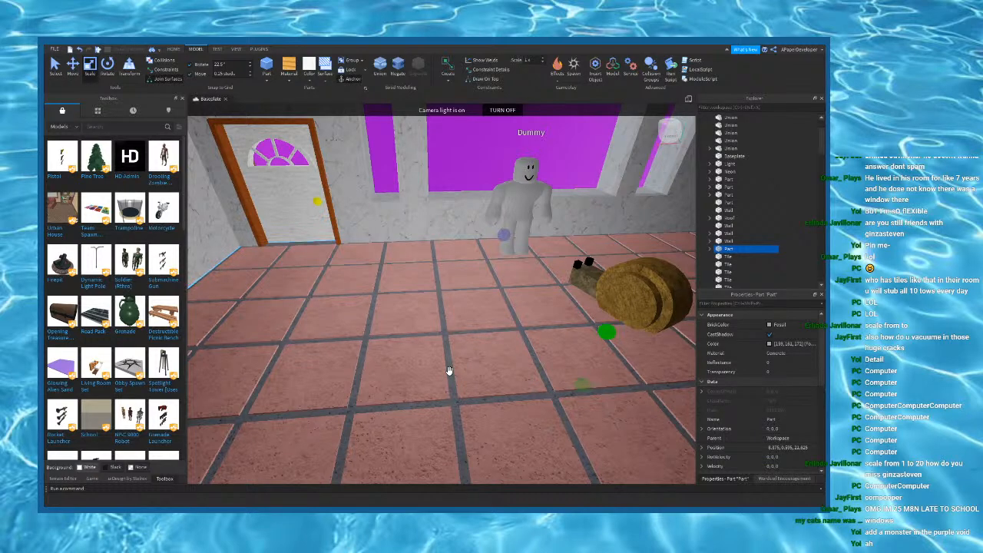
right_click_drag(450, 368, 448, 319)
Step: Examine the tiled floor, the end wall and the outside of the room from several viewpoints
left_click(468, 339)
key("f")
scroll(468, 339, "up", 2)
scroll(461, 329, "down", 2)
scroll(449, 319, "up", 3)
scroll(448, 318, "down", 2)
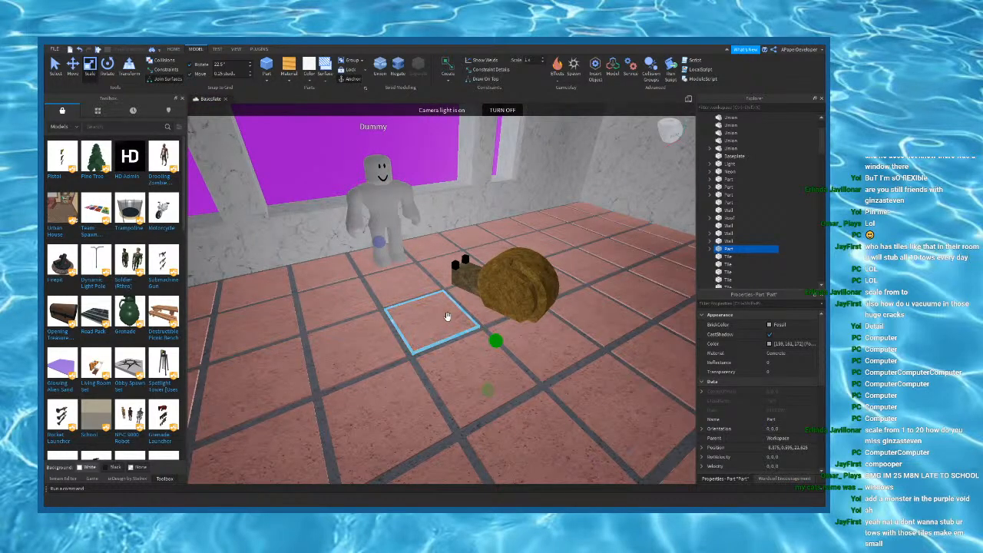
right_click_drag(447, 316, 454, 309)
scroll(454, 310, "up", 1)
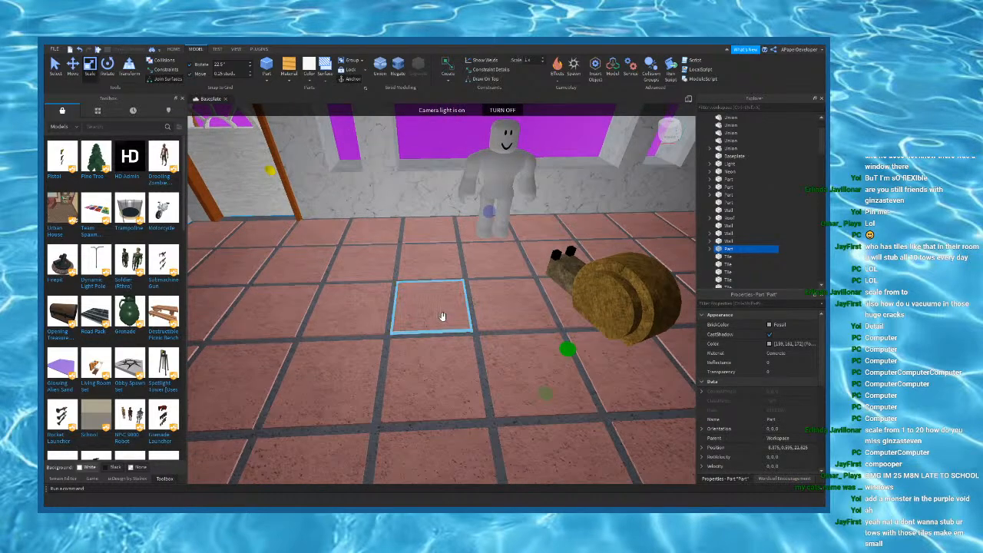
right_click_drag(435, 301, 528, 265)
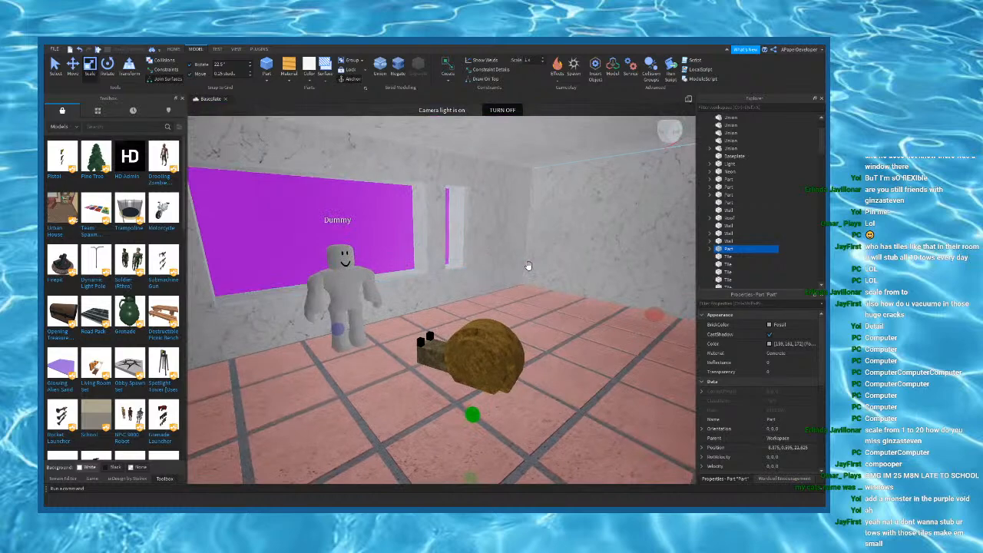
scroll(508, 291, "up", 5)
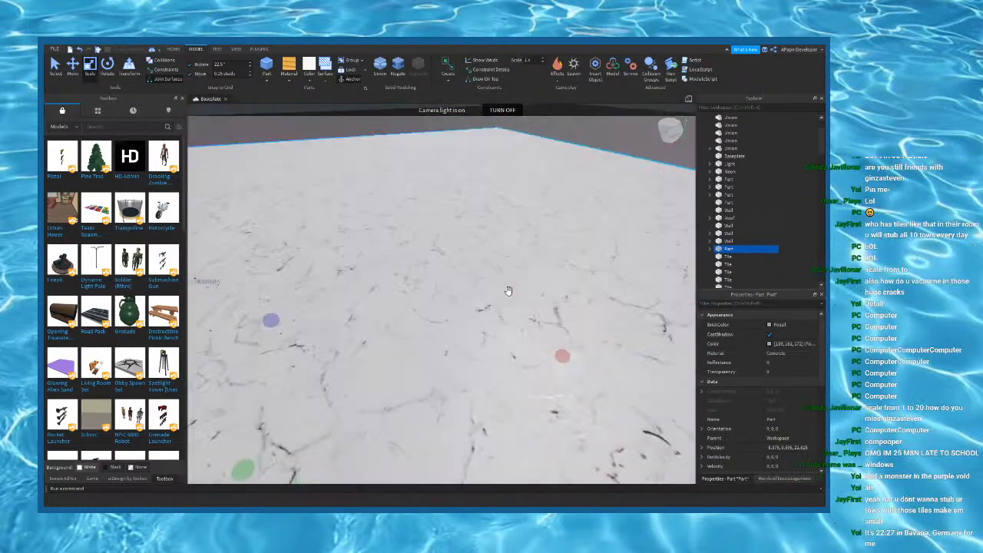
right_click_drag(509, 290, 529, 250)
scroll(512, 289, "up", 3)
scroll(547, 253, "up", 3)
left_click(548, 256)
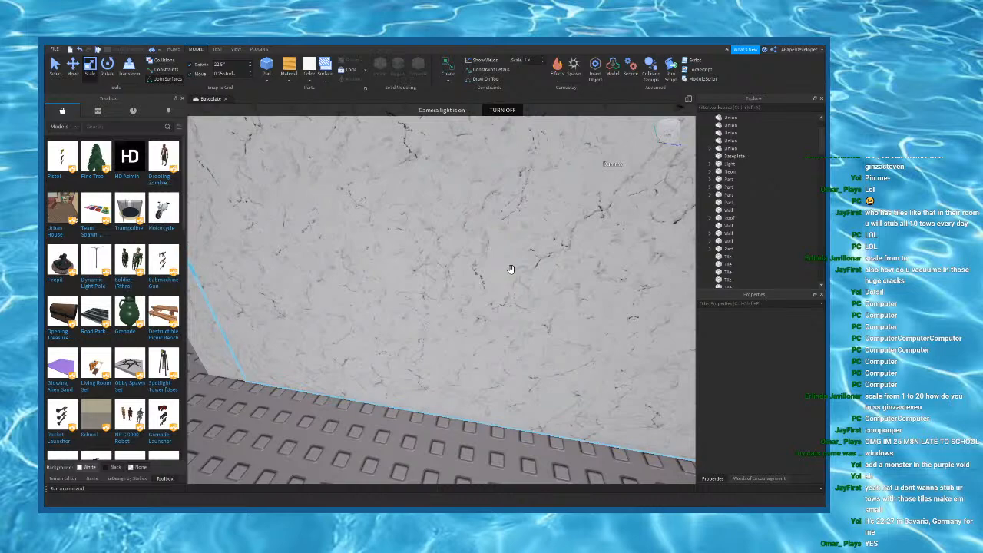
right_click_drag(511, 269, 519, 269)
key("a")
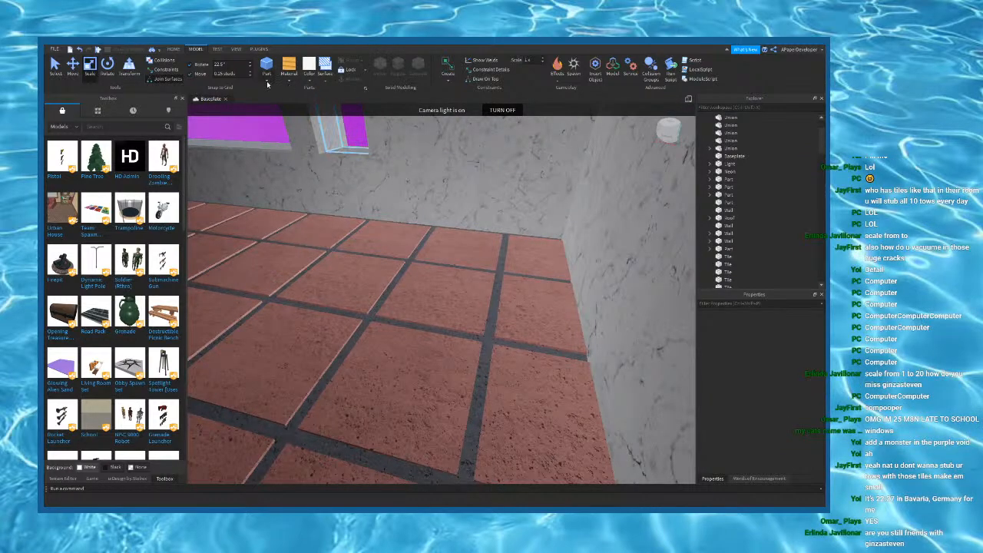
Step: Insert a wooden block part on the tiles near the window-side corner, colour it Dark orange and anchor it
left_click(267, 68)
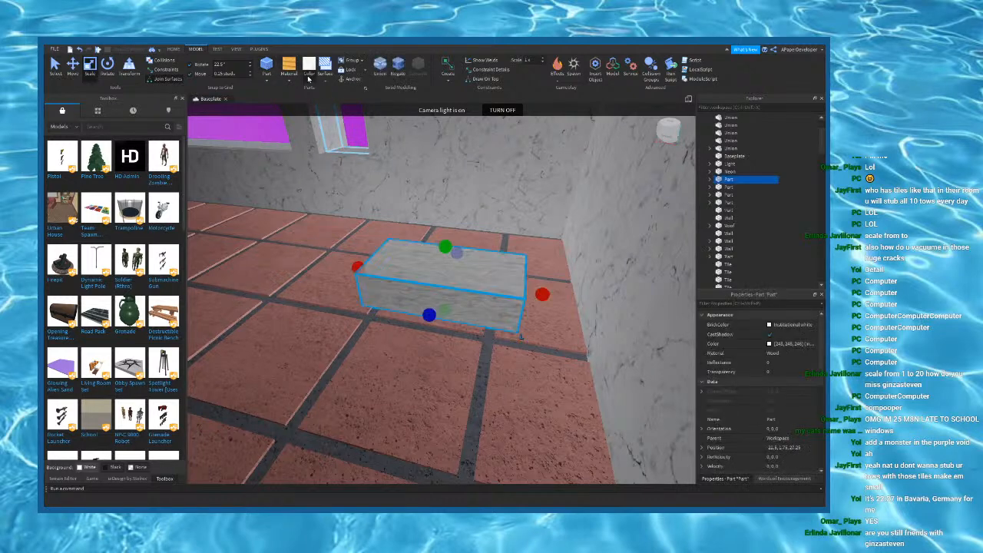
left_click(421, 202)
left_click(351, 81)
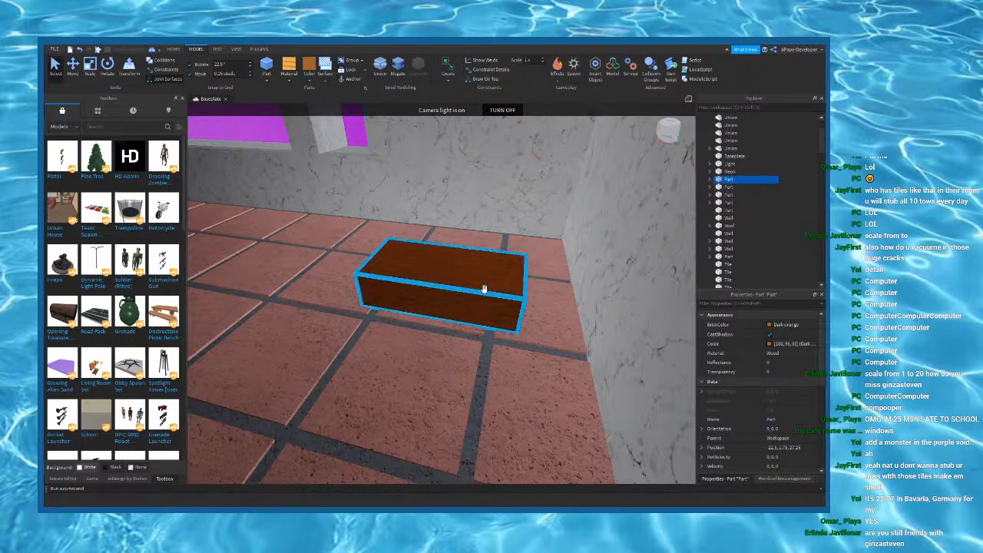
right_click_drag(483, 290, 485, 287)
left_click(404, 355)
left_click(312, 311)
key("a")
key("d")
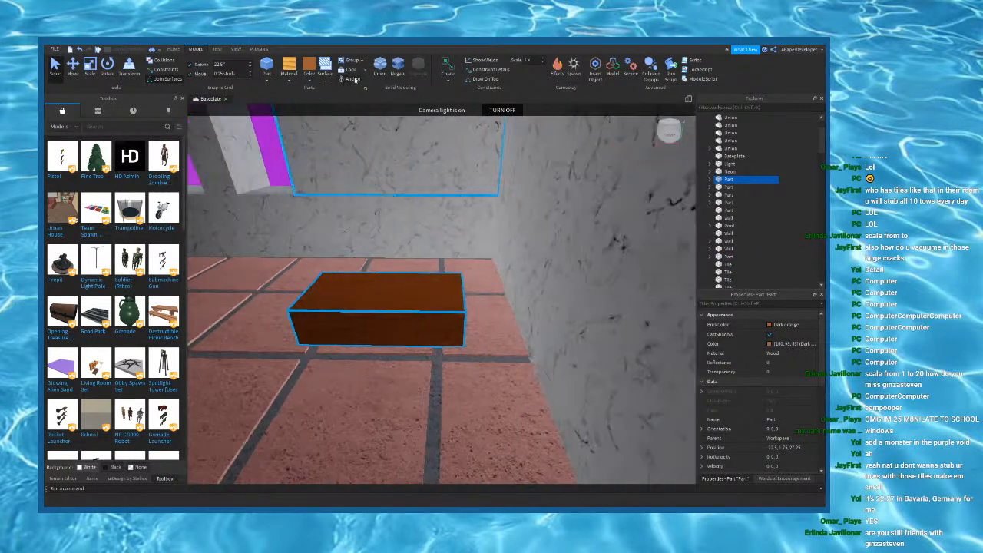
Step: Scale the dark orange block down in length and depth to a thin, square upright post for a chair leg
left_click(89, 65)
left_click_drag(481, 305, 441, 307)
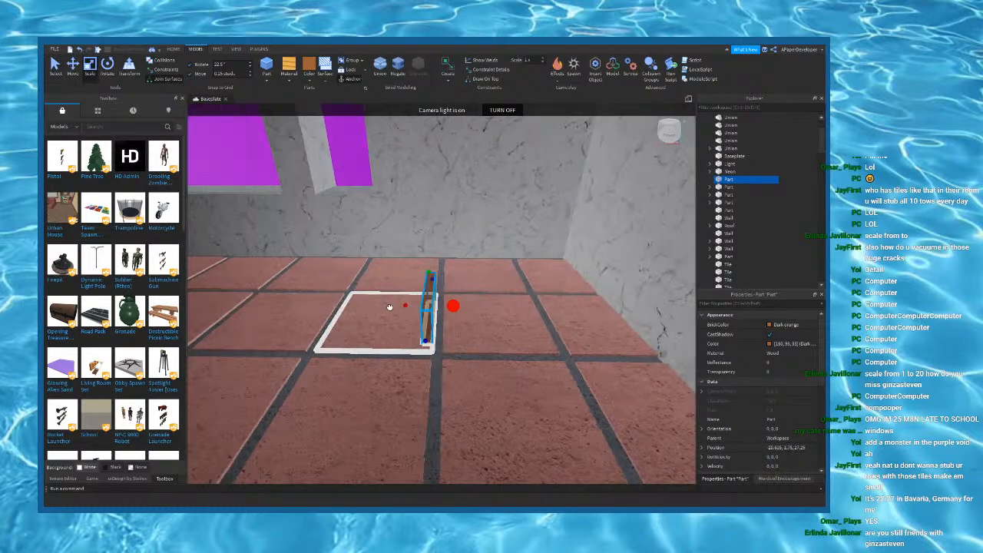
left_click_drag(429, 340, 440, 261)
key("f")
right_click_drag(441, 261, 443, 259)
scroll(443, 259, "down", 5)
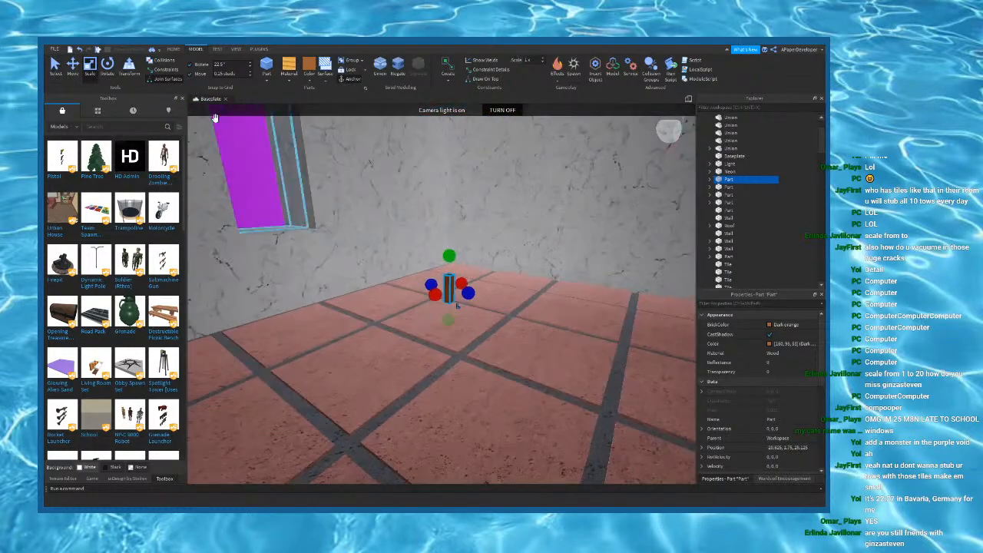
Step: Move the chair-leg post into place on the tiles near the room's corner
key("e")
left_click(73, 65)
key("q")
right_click_drag(536, 303, 507, 319)
scroll(507, 319, "up", 2)
left_click_drag(507, 313, 557, 311)
right_click_drag(509, 318, 494, 288)
left_click_drag(485, 254, 505, 253)
Step: Duplicate the post three times and space the copies in a rectangle to form four chair legs
key("ctrl+d")
left_click_drag(497, 290, 466, 237)
right_click_drag(467, 236, 467, 236)
key("ctrl+d")
right_click_drag(462, 158, 463, 156)
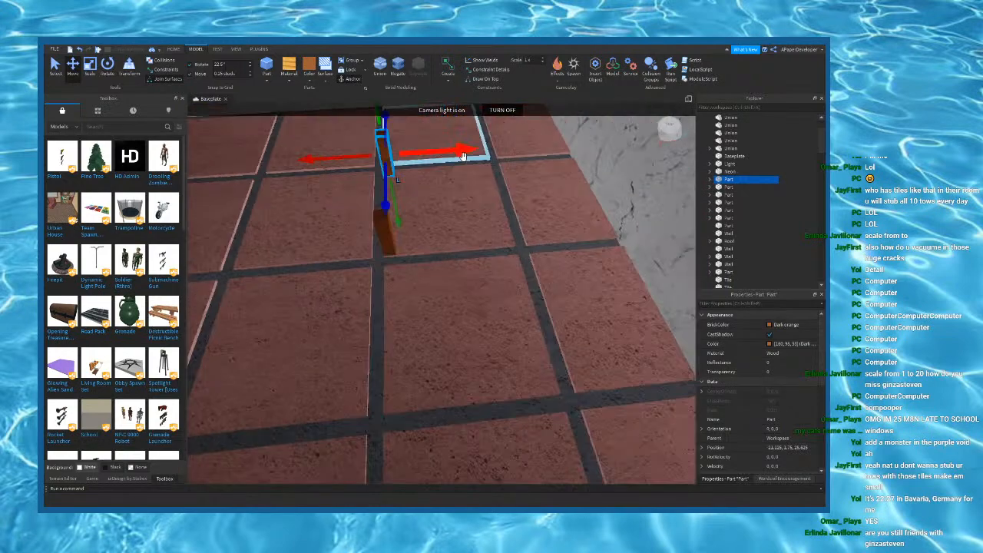
left_click_drag(425, 148, 523, 254)
key("ctrl+d")
right_click_drag(523, 256, 523, 253)
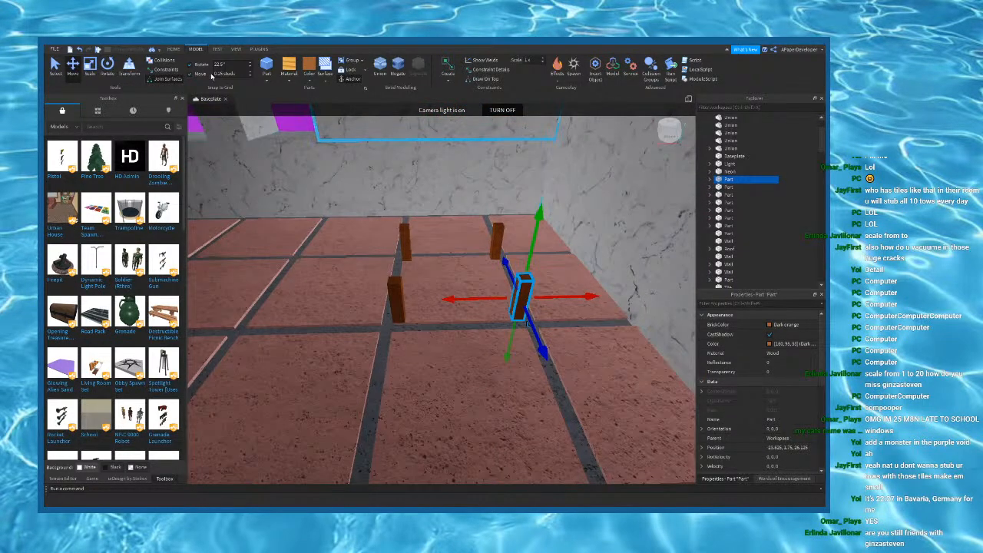
Step: Lengthen the two chair legs farther from the window wall upward to about double their height
left_click(95, 74)
right_click_drag(460, 255, 461, 252)
left_click_drag(525, 220, 528, 163)
left_click(389, 257)
left_click_drag(386, 215, 386, 158)
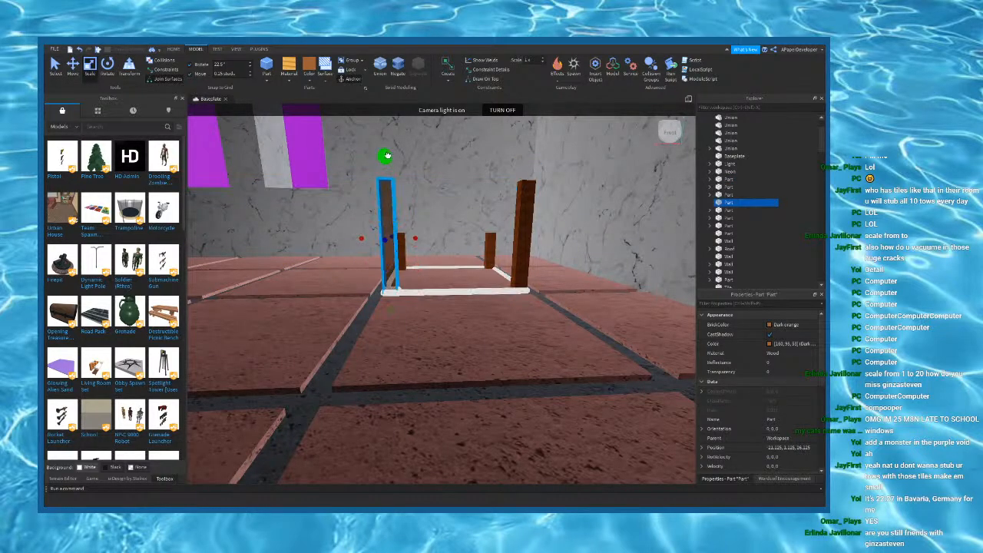
Step: Lengthen the two chair legs nearer the window wall upward to match the other pair
right_click_drag(413, 163, 413, 166)
right_click_drag(436, 368, 437, 372)
left_click(409, 356)
left_click_drag(404, 323, 411, 278)
right_click_drag(411, 278, 410, 278)
left_click_drag(427, 281, 423, 290)
right_click_drag(423, 290, 422, 291)
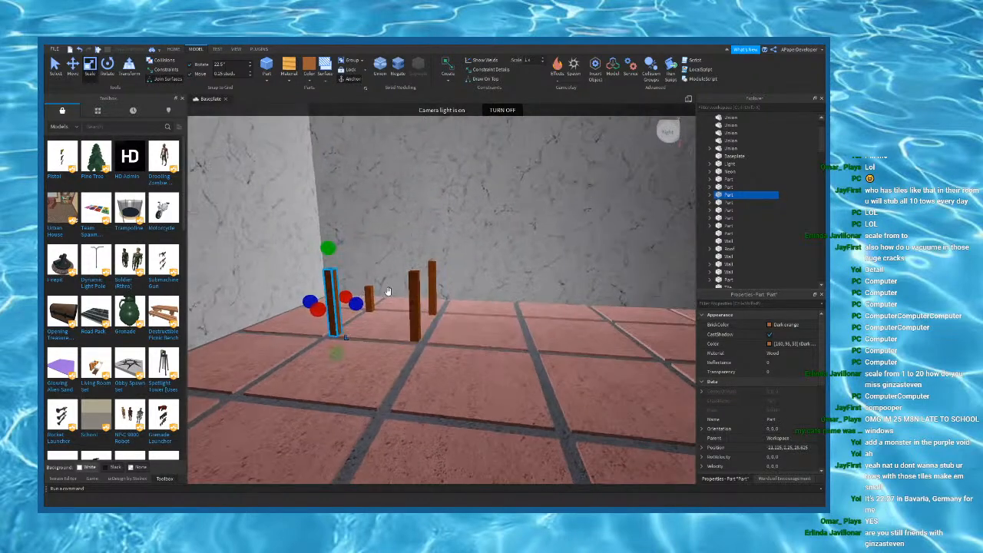
left_click(368, 298)
left_click_drag(369, 268, 366, 240)
Step: Duplicate a leg and scale the copy into a flat seat spanning the tops of all four legs
key("ctrl+d")
left_click_drag(373, 328, 370, 284)
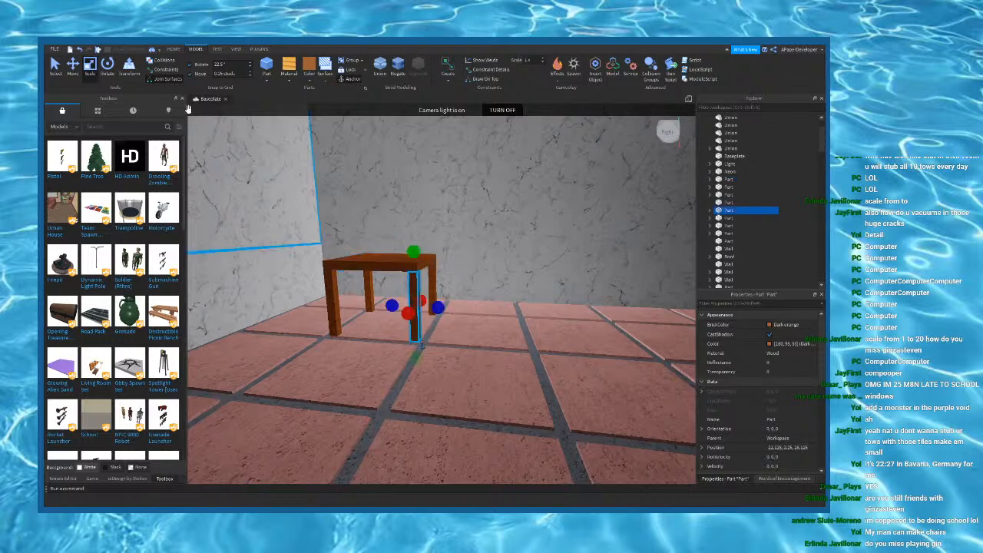
Step: Make two tall backrest posts above the legs farther from the window wall by duplicating, raising and lengthening a leg
key("ctrl+2")
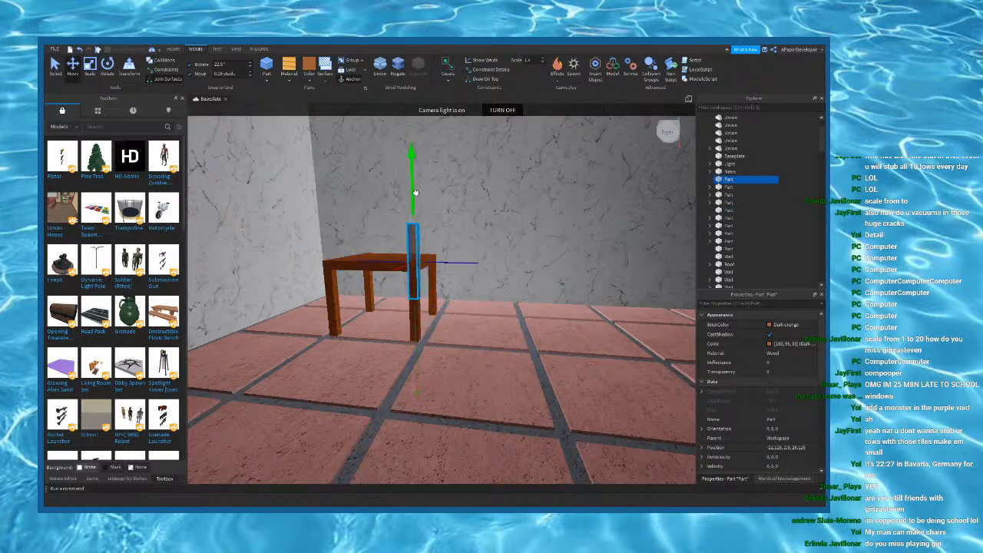
left_click_drag(408, 146, 406, 158)
right_click_drag(406, 158, 407, 196)
key("ctrl+3")
left_click_drag(415, 170, 416, 163)
right_click_drag(417, 176, 252, 195)
left_click(75, 80)
left_click_drag(390, 241, 533, 269)
Step: Scale a copied post into a horizontal top rail for the backrest and duplicate it downward as four evenly spaced slats
left_click(99, 67)
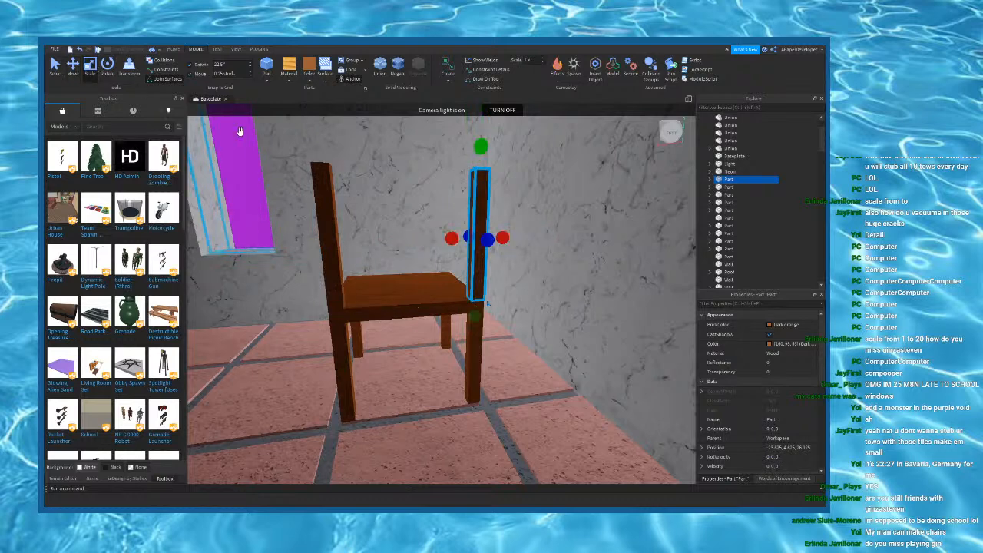
left_click_drag(486, 326, 307, 176)
left_click(72, 66)
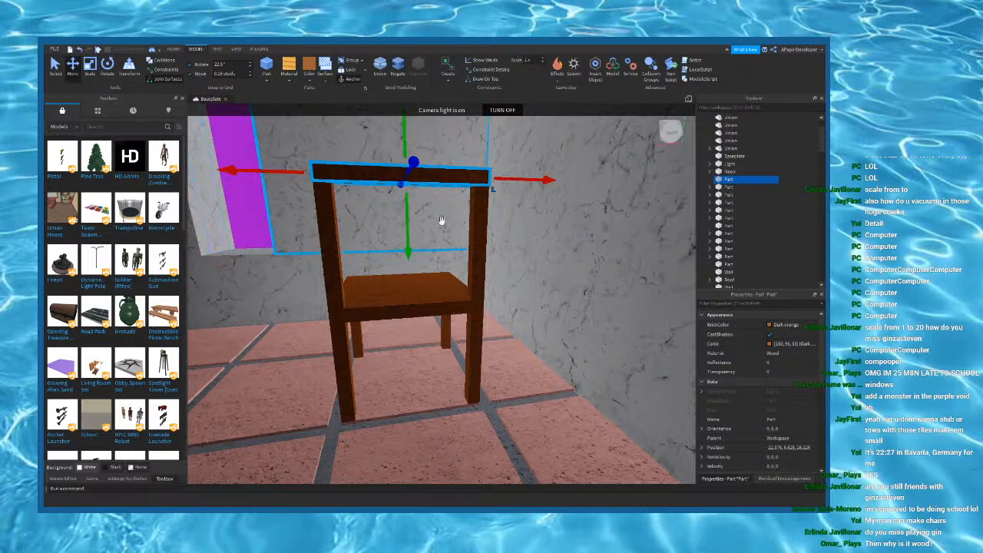
key("ctrl+d")
left_click_drag(408, 222, 409, 327)
key("ctrl+d")
key("ctrl+d")
left_click(90, 66)
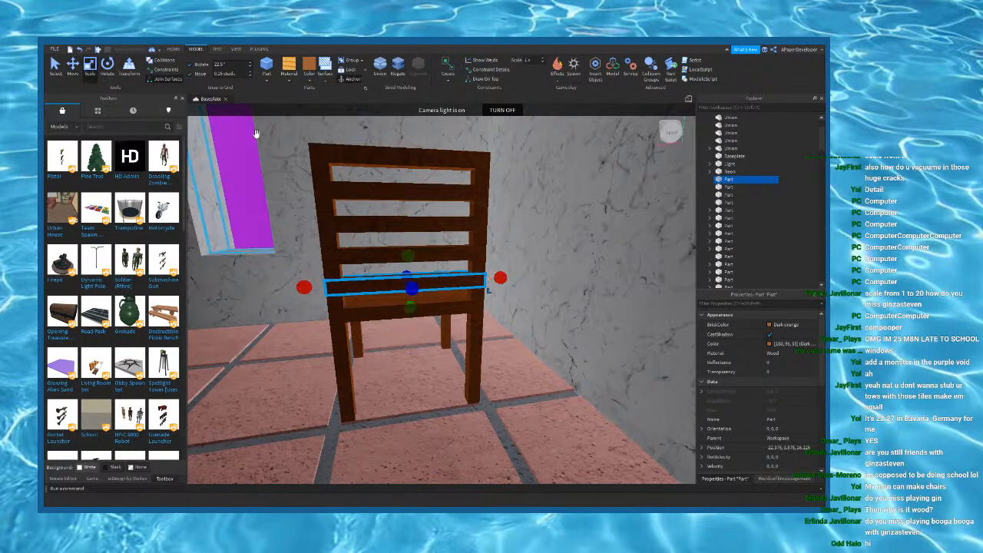
Step: Shorten the lower backrest slats so their ends fit between the two backrest posts
left_click_drag(500, 278, 465, 279)
left_click(465, 259)
left_click_drag(500, 252, 475, 252, "ctrl")
left_click(457, 226)
left_click_drag(504, 221, 492, 195, "ctrl")
left_click(453, 193)
Step: Insert a Seat object into the workspace above the wooden chair
left_click(511, 305)
key("a")
right_click_drag(512, 306, 516, 306)
key("a")
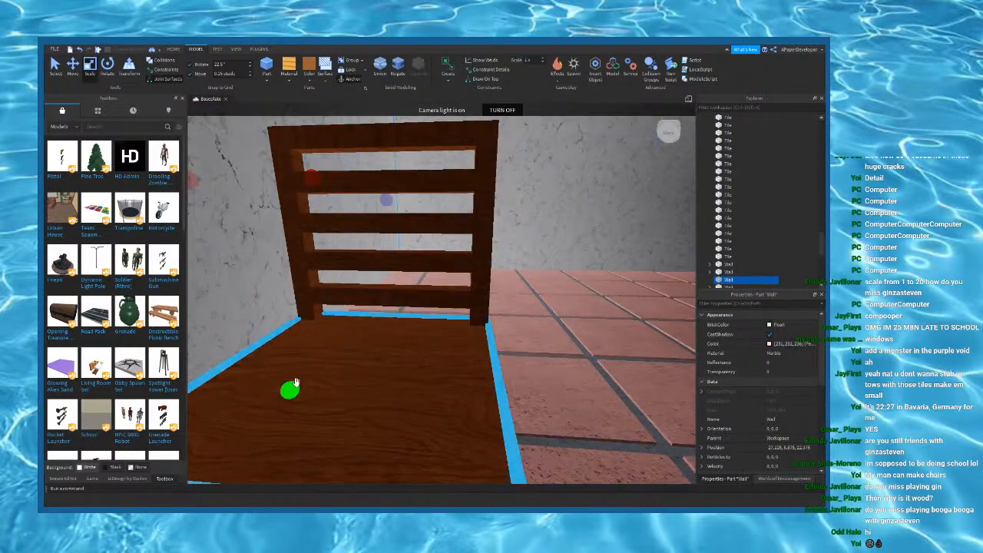
left_click(410, 358)
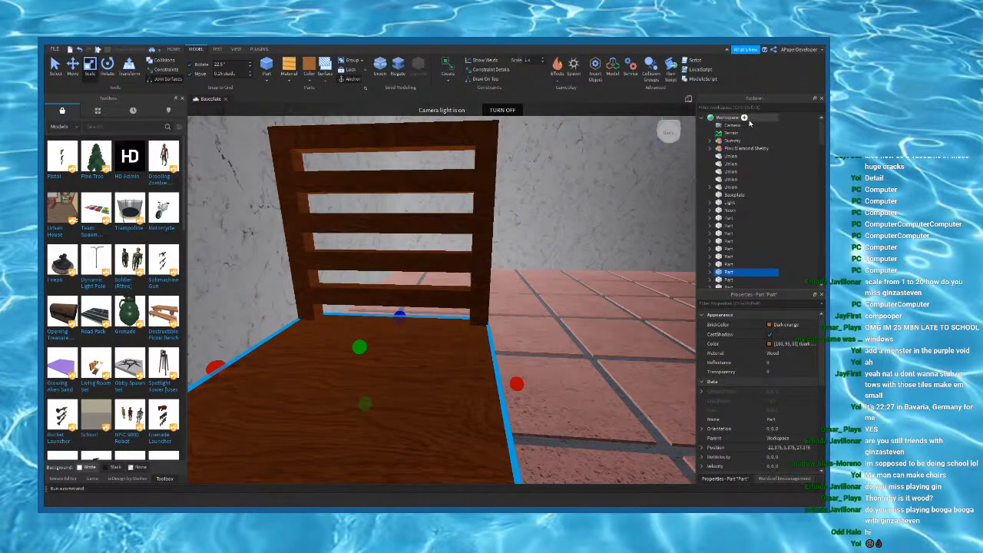
left_click(729, 118)
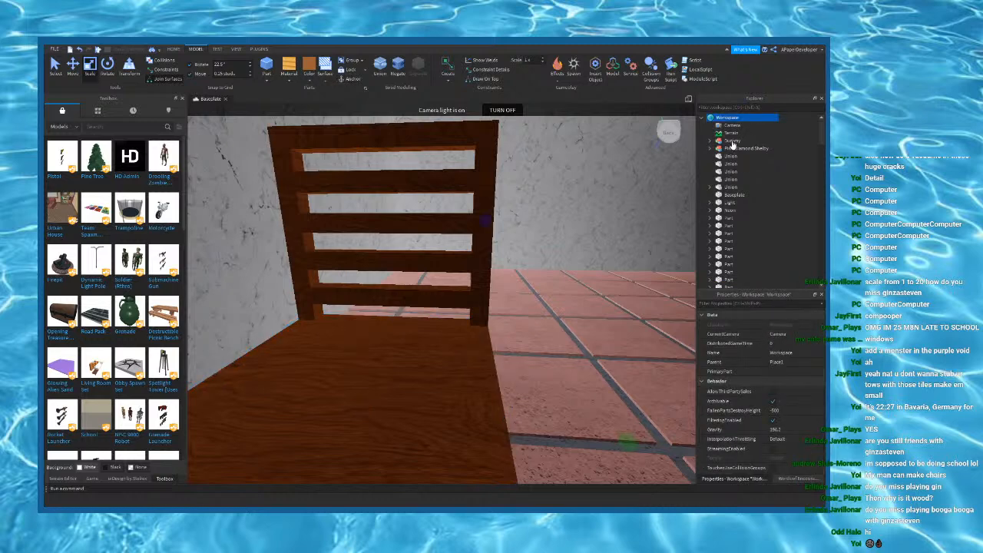
key("f")
left_click(730, 142)
key("f")
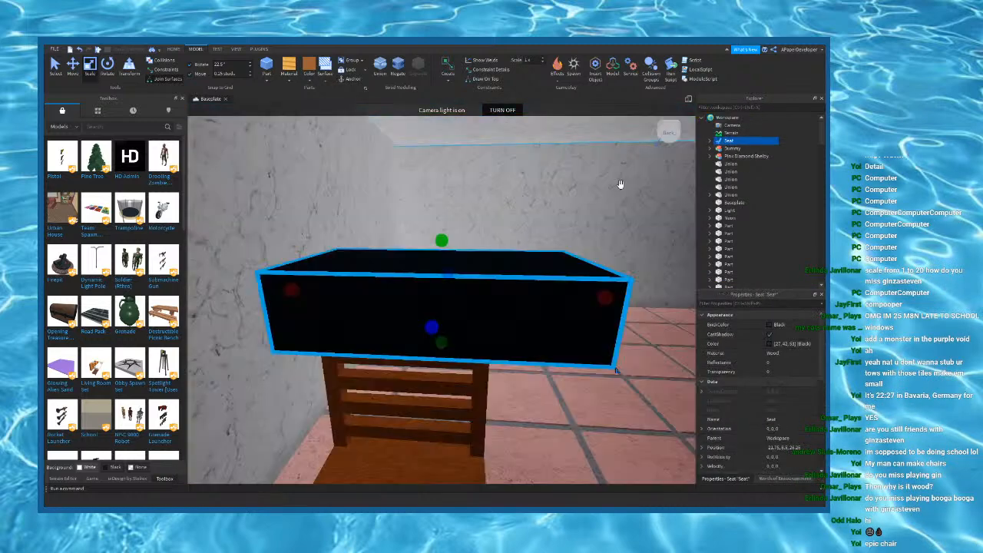
right_click_drag(435, 265, 434, 251)
scroll(702, 404, "down", 5)
scroll(789, 358, "up", 5)
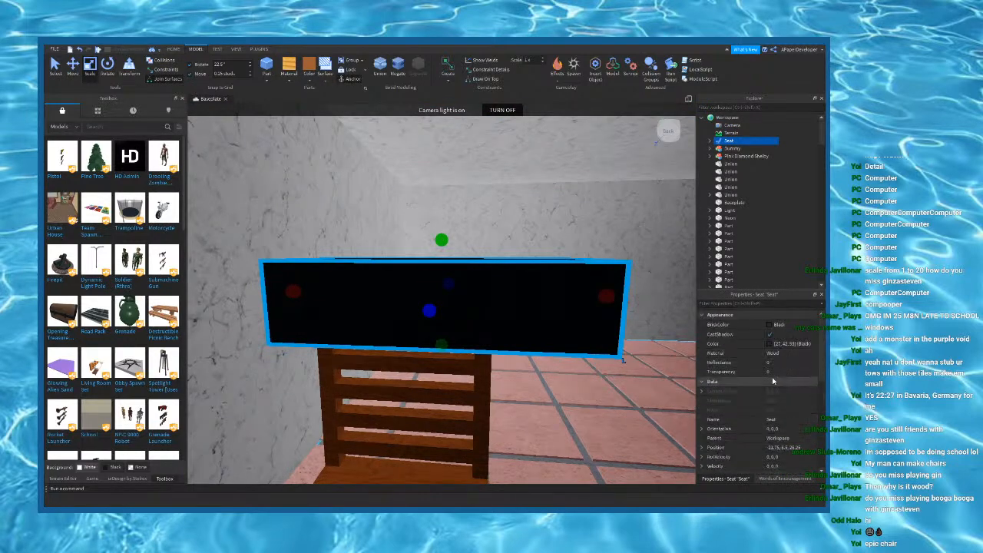
Step: Set the Seat object's transparency to 1 and move it down onto the chair
left_click(773, 373)
type("1")
key("Return")
right_click_drag(637, 343, 635, 376)
left_click(72, 64)
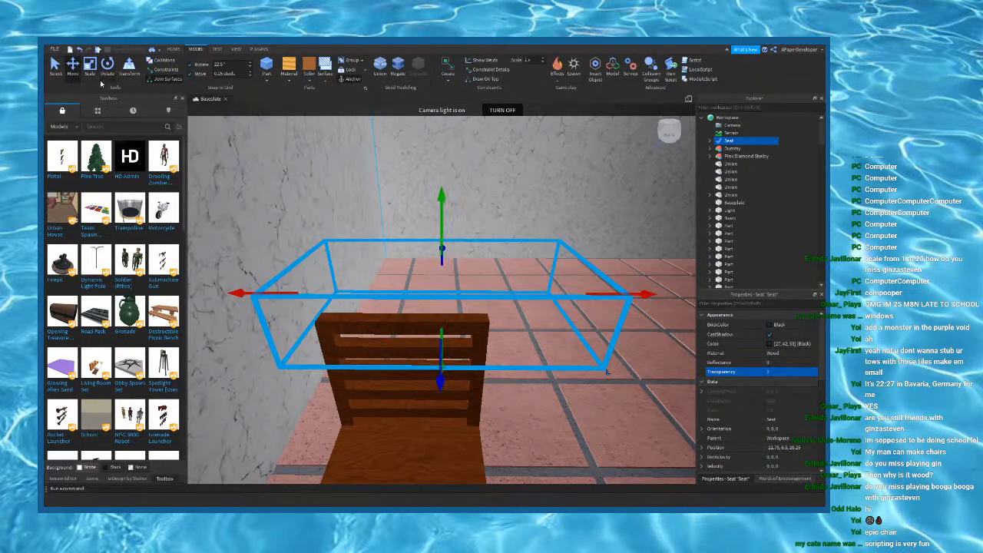
left_click_drag(614, 293, 549, 291)
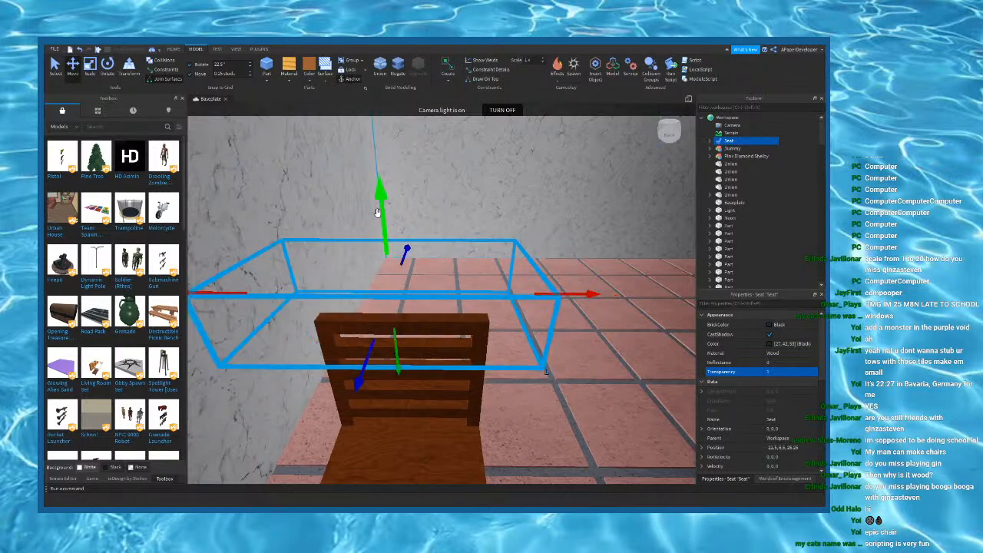
left_click_drag(387, 232, 402, 315)
key("s")
Step: Scale the transparent Seat on all sides to fit within the top of the chair's wooden seat
left_click(90, 66)
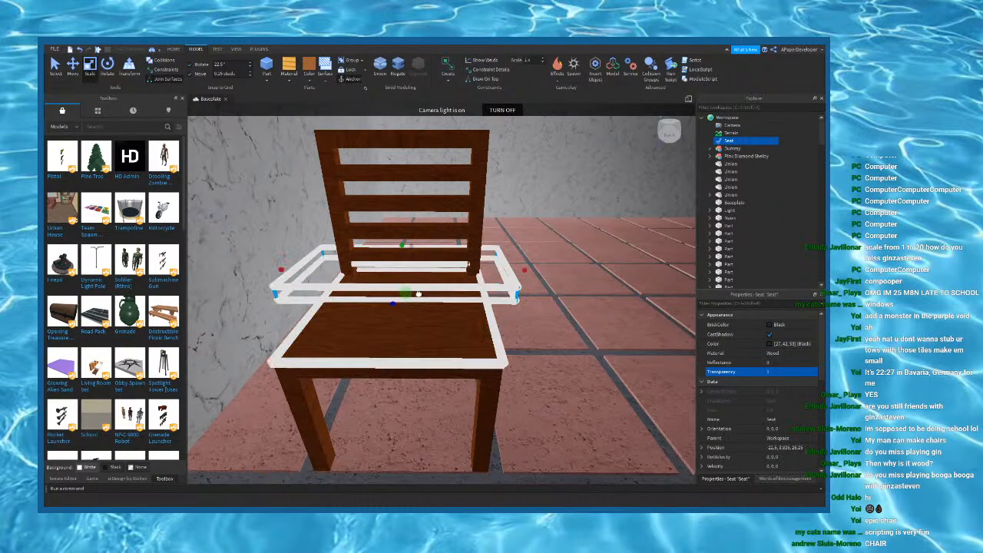
left_click_drag(387, 306, 388, 364)
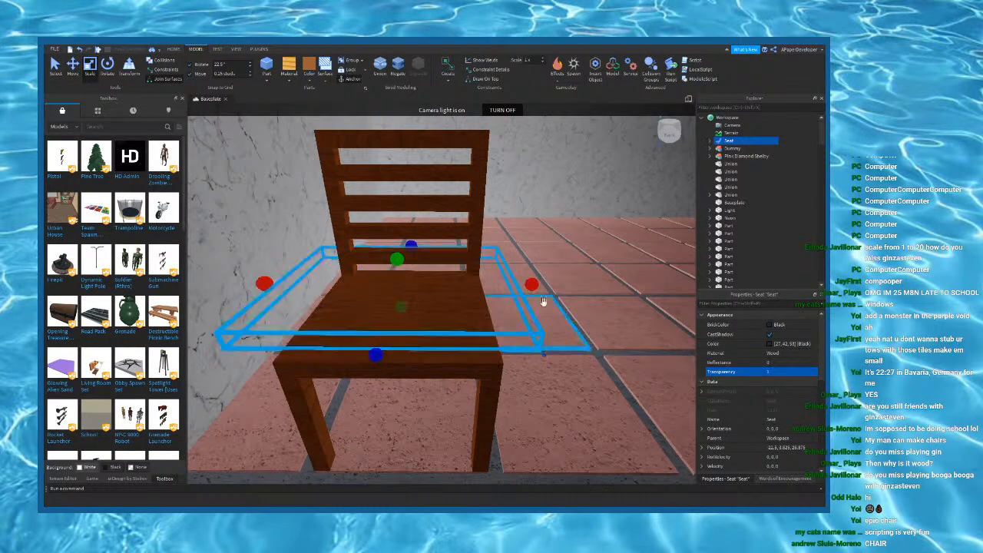
left_click_drag(532, 283, 489, 283)
left_click_drag(268, 282, 322, 294)
left_click_drag(416, 248, 428, 264)
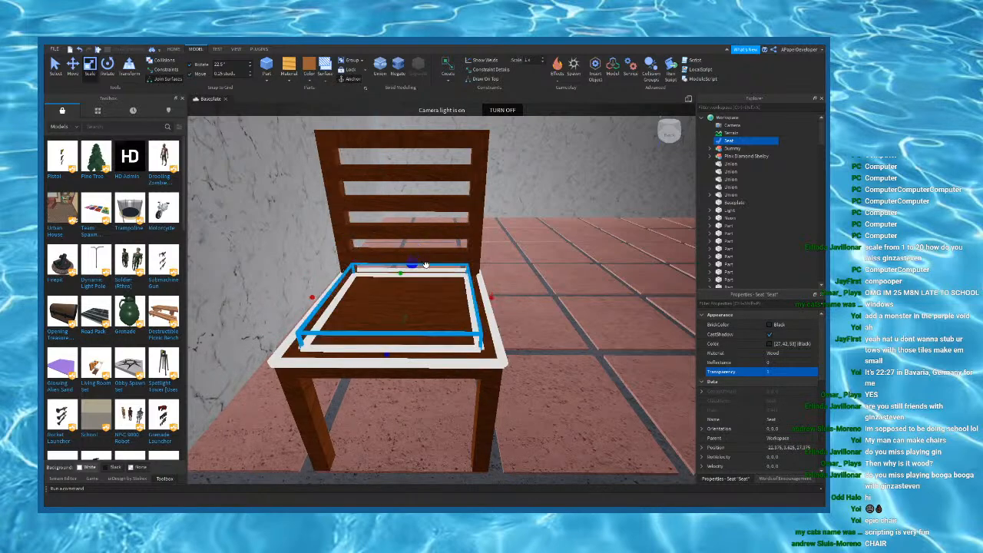
scroll(427, 264, "up", 4)
right_click_drag(427, 264, 423, 265)
scroll(423, 266, "down", 5)
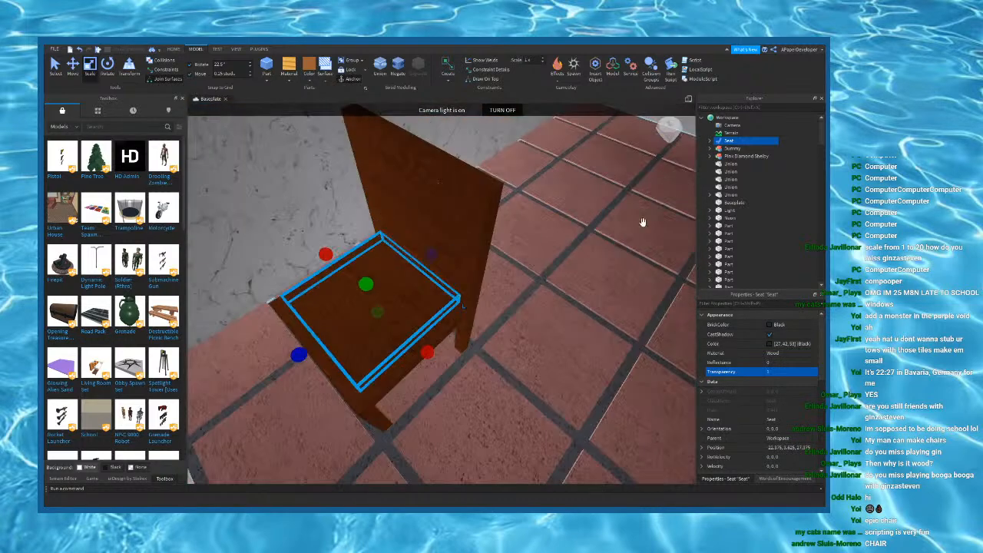
Step: Insert a spawn location, set its transparency to 1 and its size to 0,0,0
left_click(574, 69)
key("f")
left_click(778, 371)
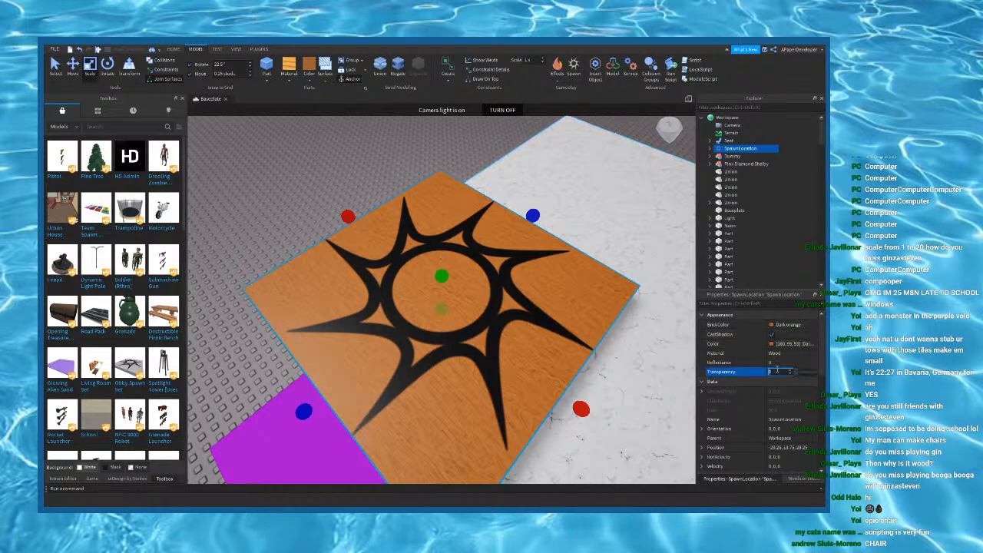
type("1")
key("Return")
scroll(798, 405, "down", 5)
scroll(790, 395, "down", 5)
left_click(790, 411)
type("0,0,0")
key("Return")
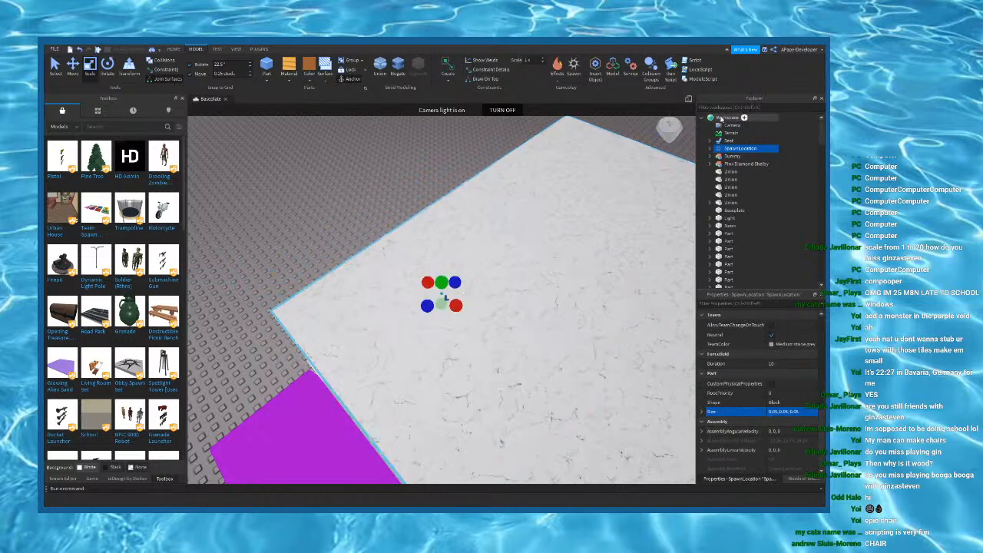
Step: Delete the decal belonging to the spawn location
left_click(711, 149)
left_click(735, 156)
key("Delete")
left_click(742, 149)
key("f")
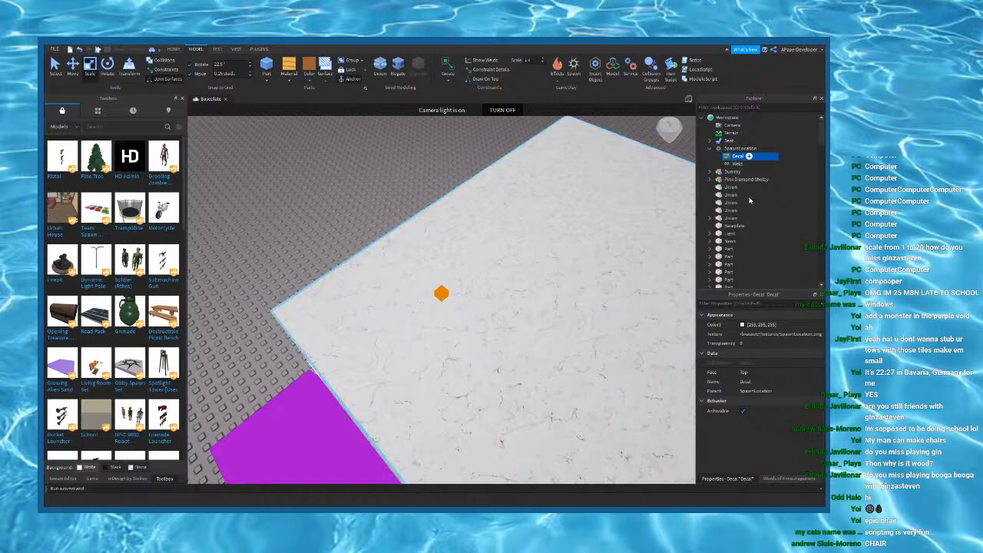
Step: Move the tiny spawn location down from the roof into the room, onto the wooden chair
left_click(72, 67)
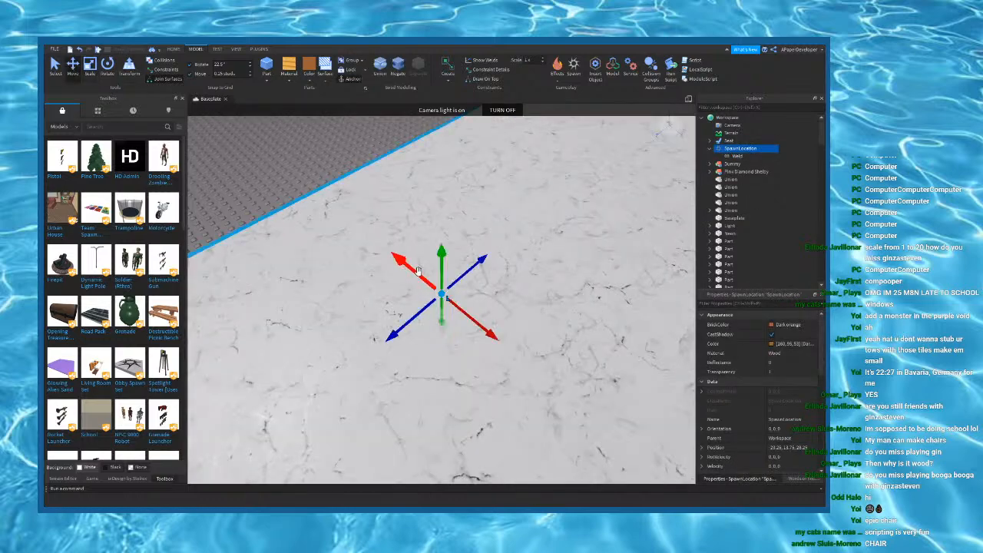
left_click_drag(442, 252, 442, 312)
right_click_drag(441, 312, 441, 313)
scroll(441, 313, "up", 3)
left_click_drag(442, 312, 501, 396)
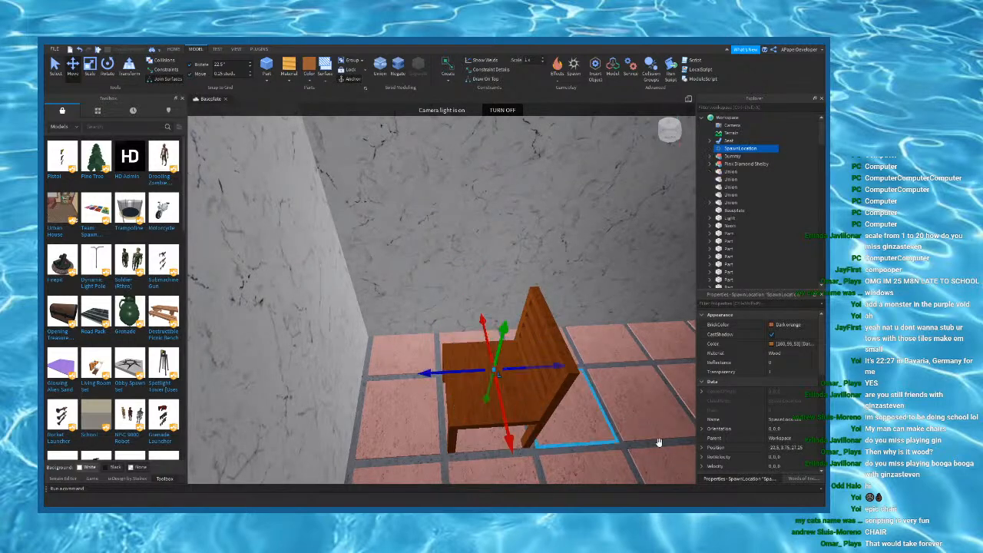
scroll(794, 460, "down", 6)
scroll(793, 438, "up", 1)
scroll(342, 253, "down", 2)
right_click_drag(342, 252, 330, 258)
Step: Playtest the room: check how the character sits on the chair, walk around the furnishings and stop the test
left_click(329, 259)
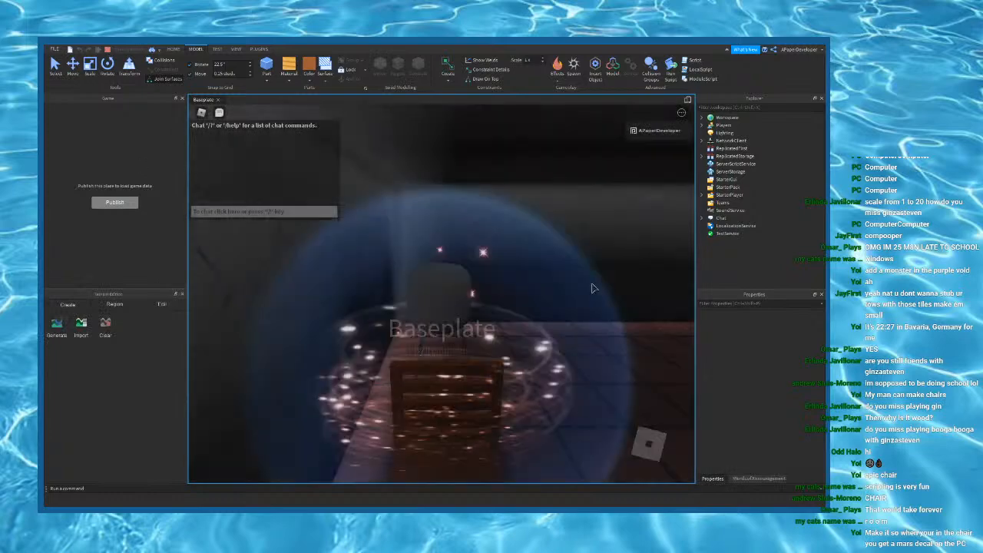
right_click_drag(533, 291, 532, 292)
scroll(527, 269, "down", 5)
key("s")
key("w")
right_click_drag(530, 259, 524, 260)
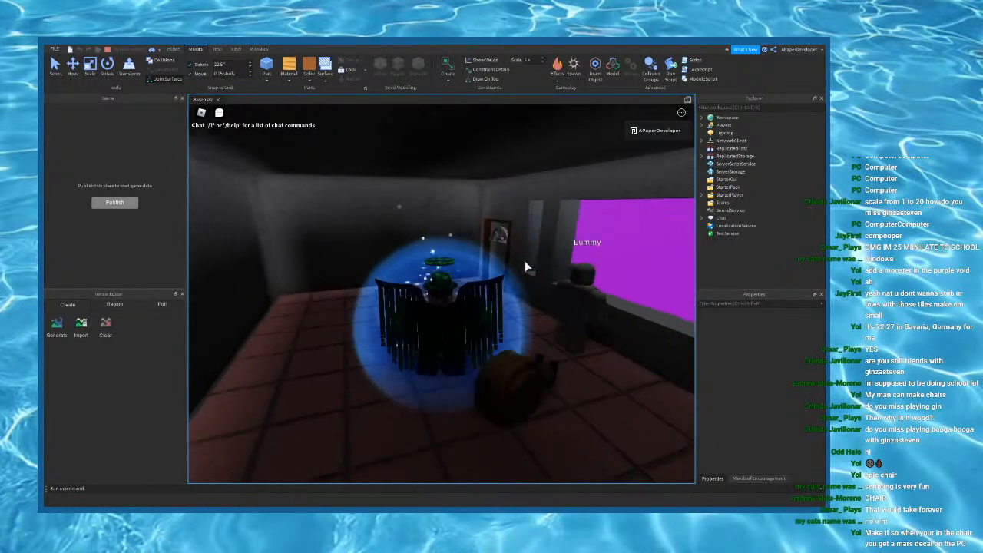
key("a")
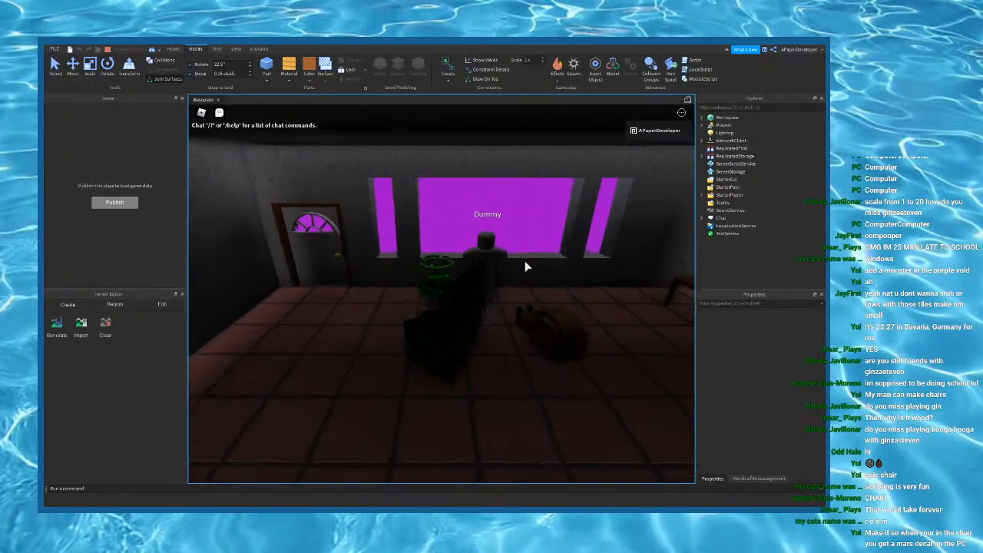
key("w")
right_click_drag(525, 266, 526, 271)
key("d")
scroll(526, 266, "up", 5)
scroll(525, 266, "down", 3)
key("space")
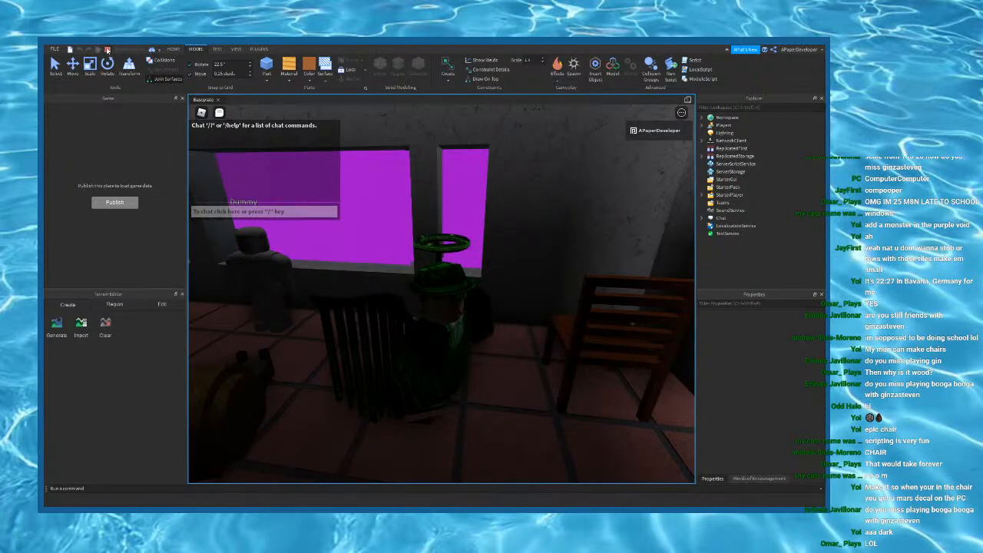
key("shift+F5")
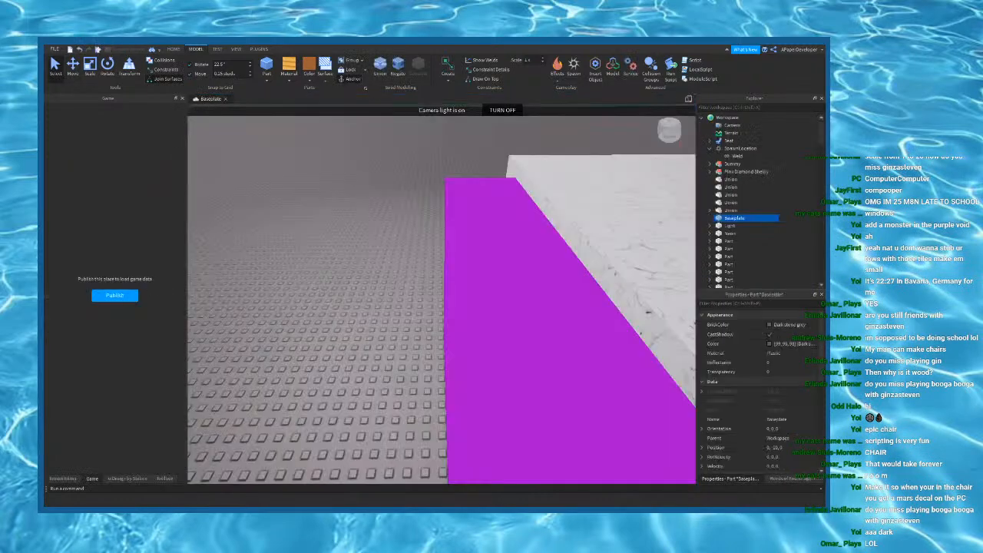
Step: Rotate the transparent Seat 180 degrees about the vertical axis
right_click_drag(534, 290, 533, 291)
left_click(514, 340)
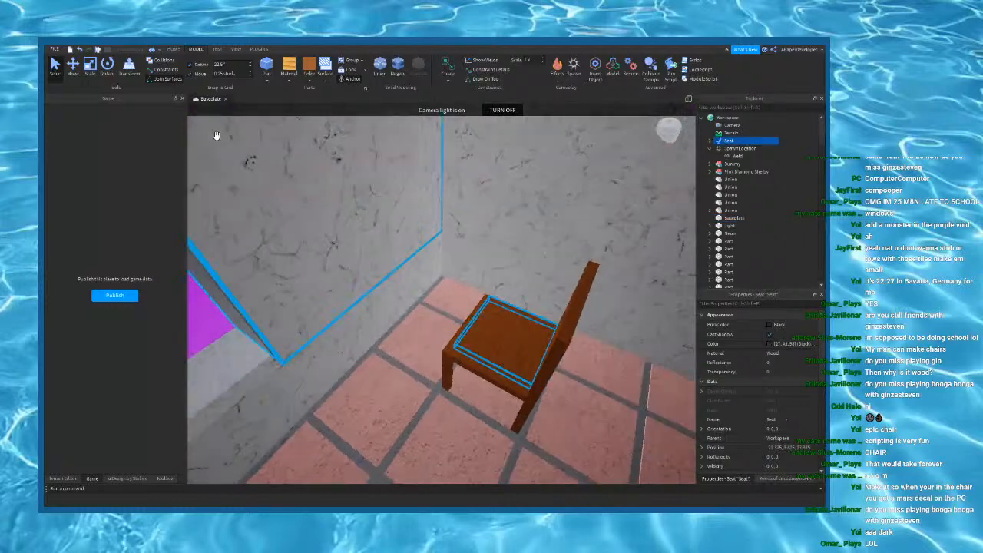
left_click(105, 69)
left_click_drag(522, 396, 456, 248)
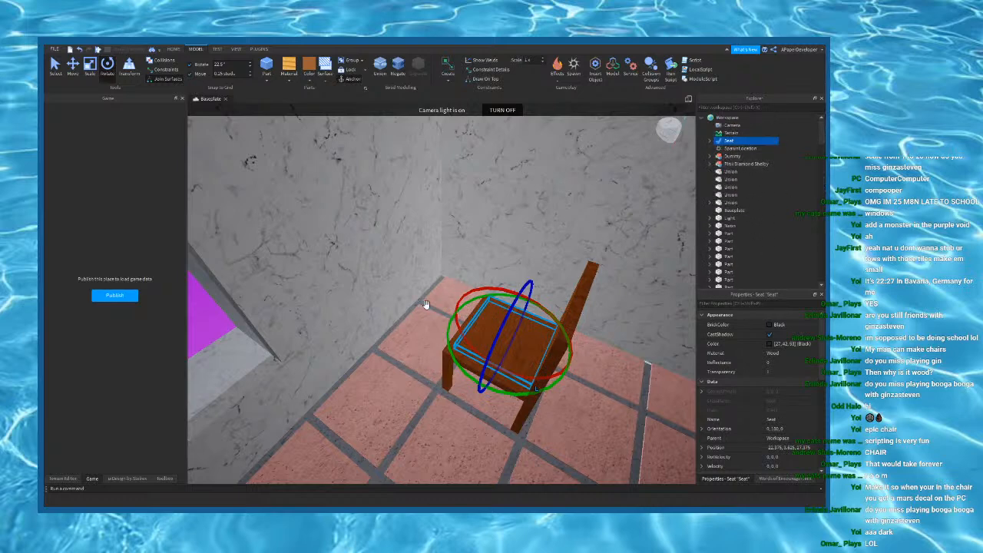
left_click(73, 68)
left_click_drag(517, 307, 511, 315)
right_click_drag(469, 267, 465, 269)
left_click(442, 258)
left_click(401, 328)
right_click_drag(401, 328, 399, 330)
scroll(476, 285, "up", 3)
right_click_drag(476, 285, 426, 290)
scroll(427, 291, "down", 5)
scroll(427, 290, "down", 5)
left_click(223, 208)
key("f")
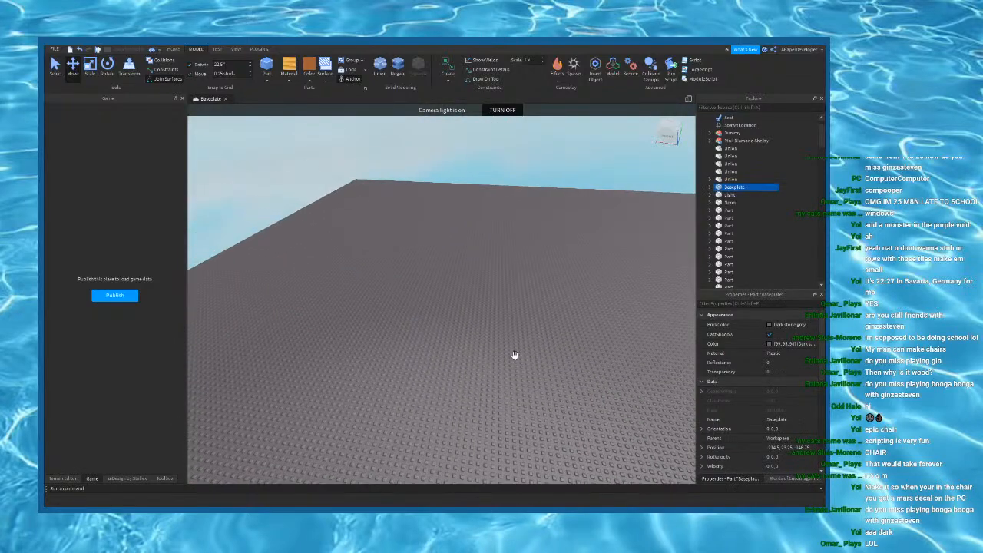
left_click_drag(514, 355, 529, 217)
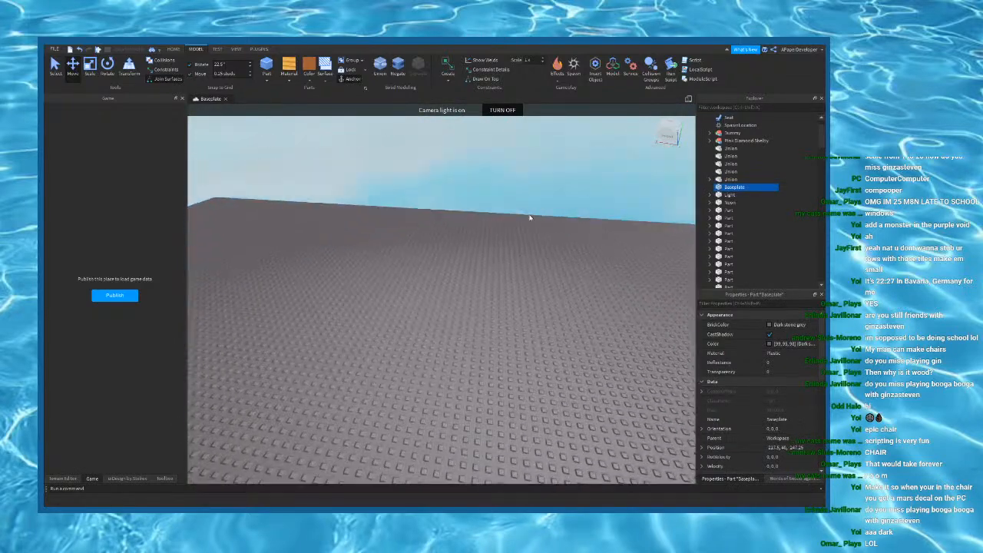
key("ctrl+z")
scroll(284, 179, "down", 5)
Step: Delete the baseplate beneath the room
left_click(331, 158)
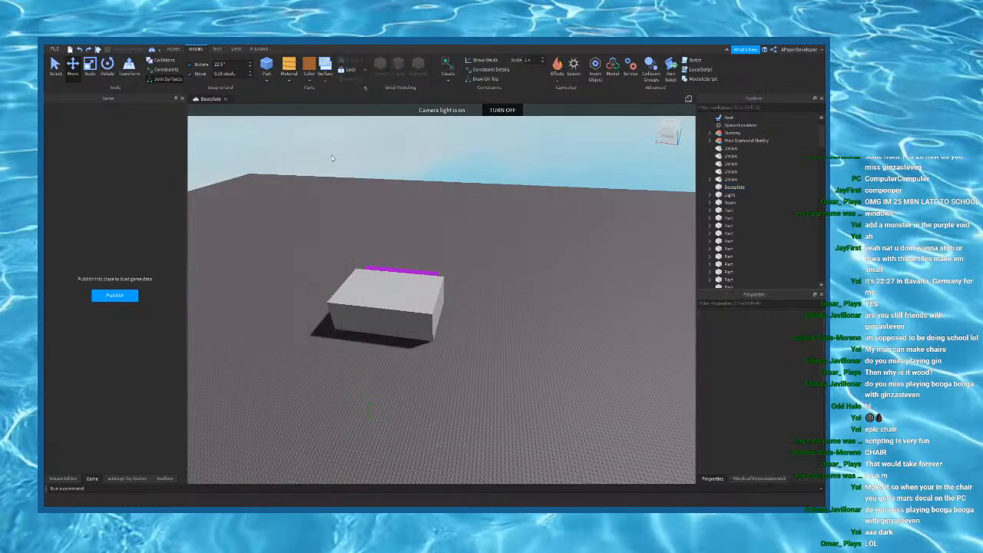
left_click_drag(498, 417, 497, 417)
right_click_drag(373, 157, 475, 201)
left_click(338, 206)
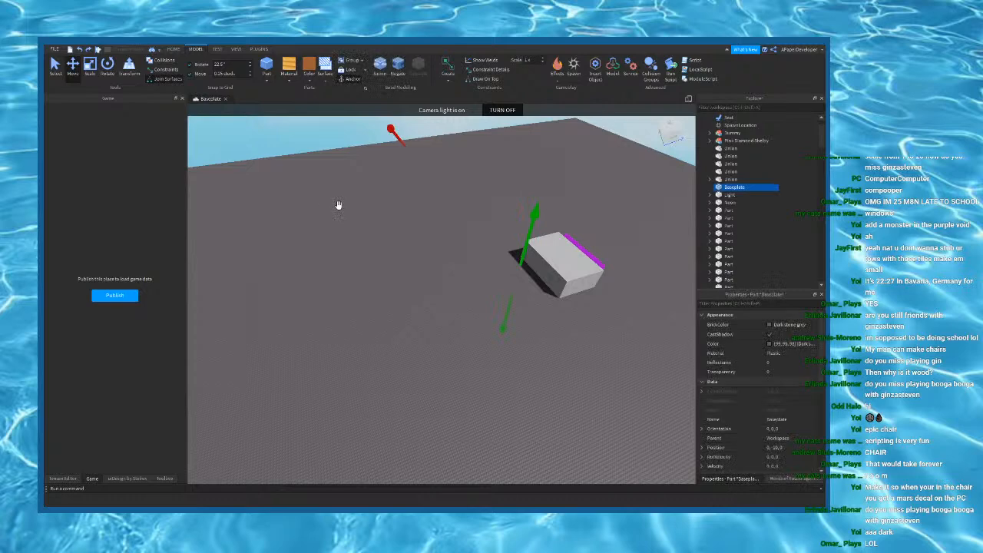
key("Delete")
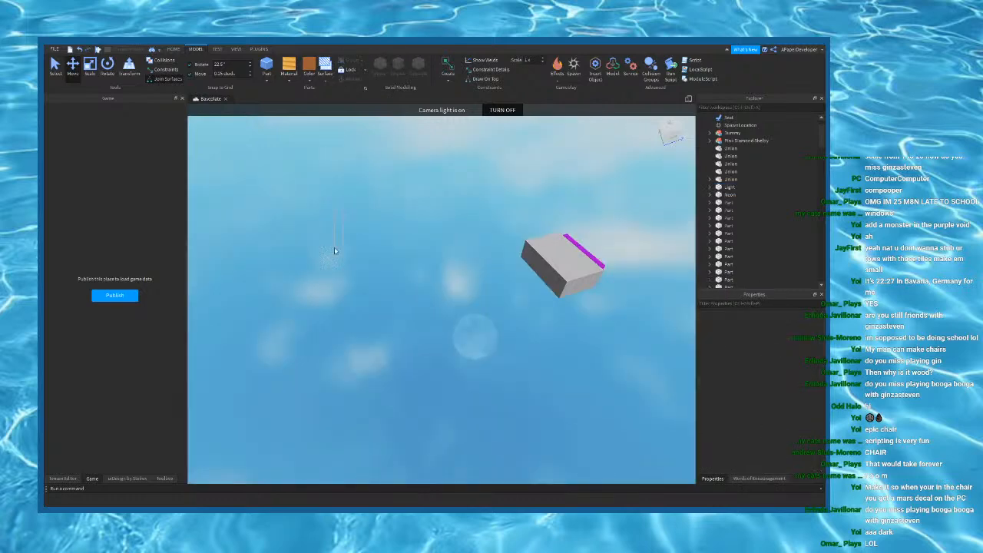
Step: Box-select the whole floating room and inspect which of its objects are included
right_click_drag(344, 213, 330, 238)
left_click_drag(315, 209, 509, 399)
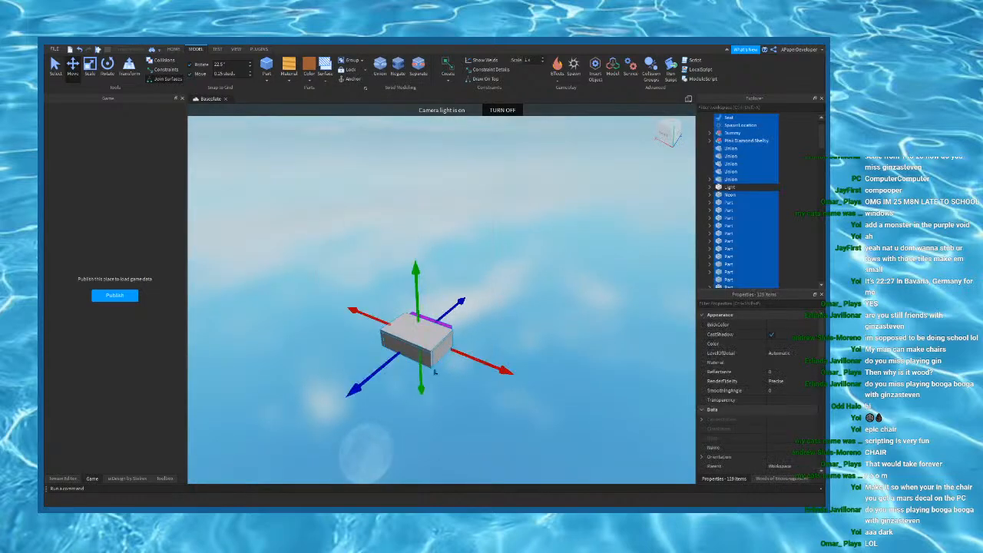
left_click(164, 479)
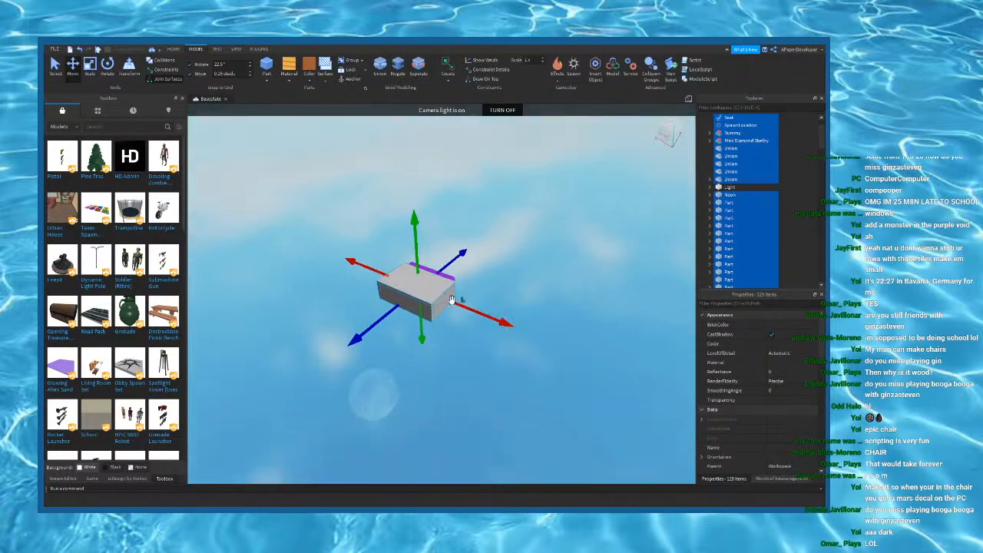
scroll(451, 302, "up", 8)
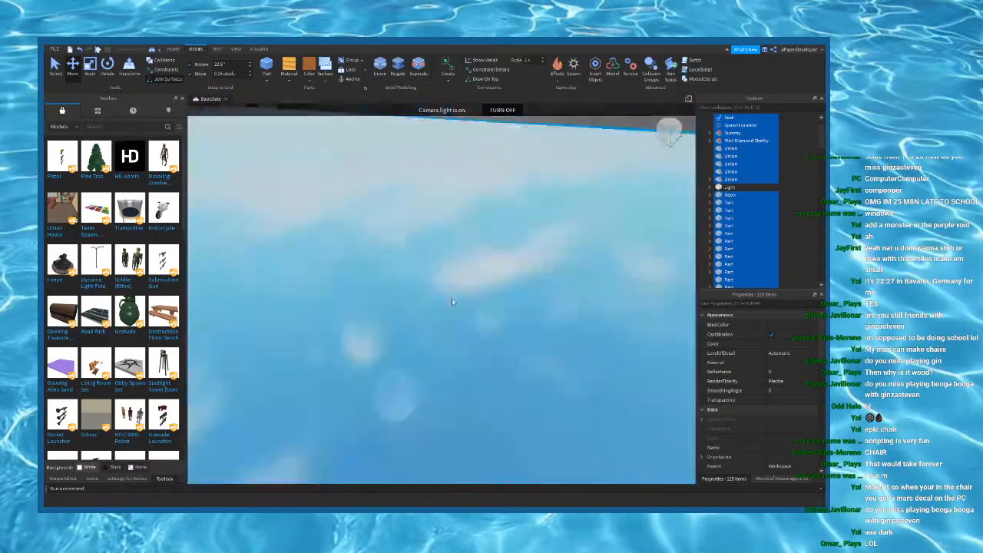
right_click_drag(451, 302, 465, 248)
scroll(474, 237, "up", 4)
scroll(481, 230, "down", 2)
scroll(524, 221, "up", 2)
scroll(522, 221, "down", 10)
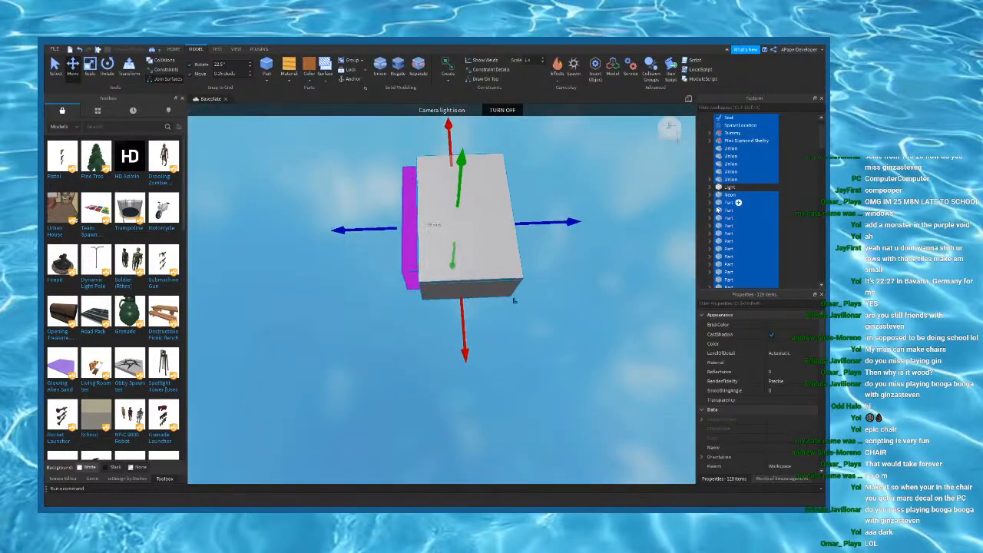
Step: Pick out the Light part, then reselect all of the room's other objects with a box around the room
left_click(736, 187)
right_click_drag(519, 246, 616, 312)
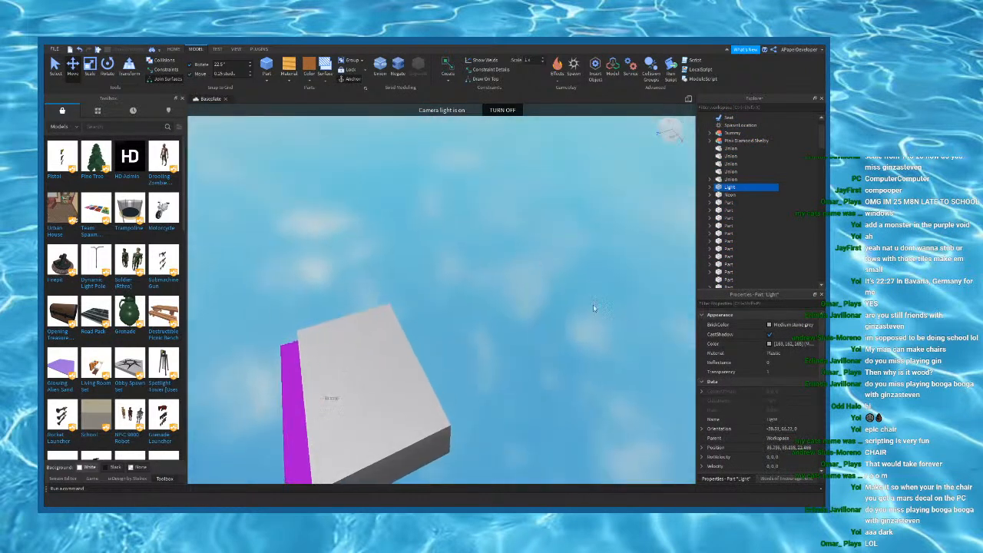
right_click_drag(518, 287, 538, 292)
left_click(408, 239)
left_click_drag(569, 427, 569, 427)
left_click_drag(317, 222, 570, 466)
scroll(511, 379, "up", 5)
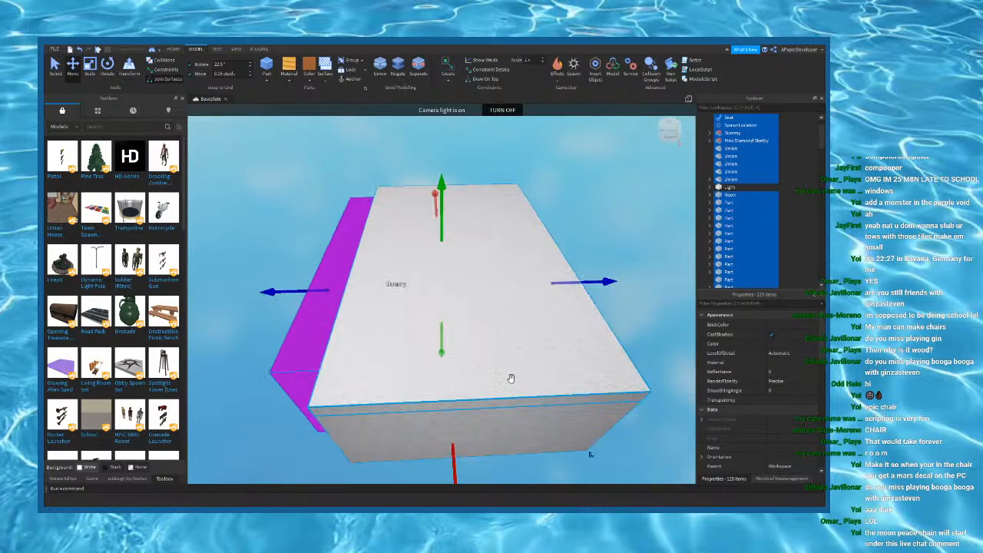
scroll(511, 379, "up", 10)
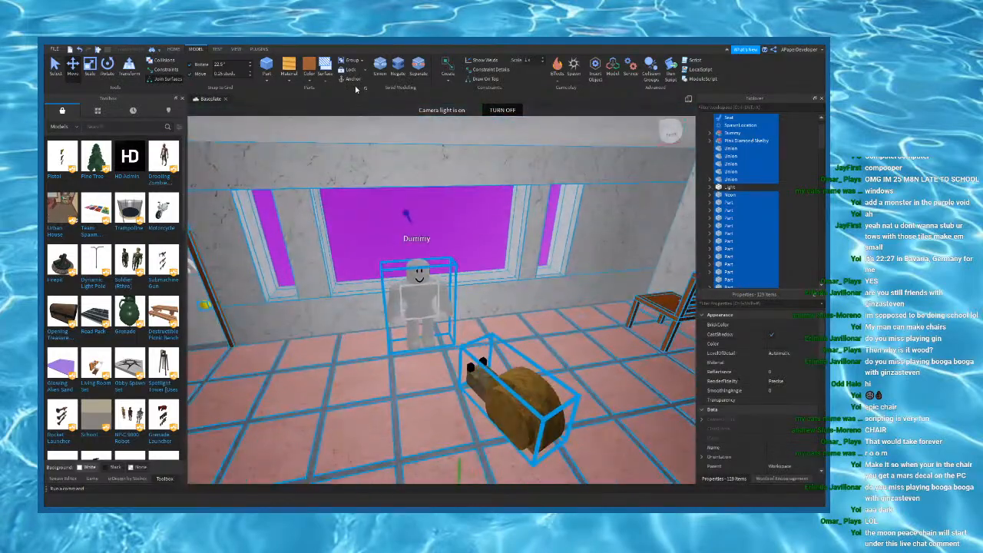
Step: Remove the Light part from the room and turn off the camera light
right_click_drag(607, 367, 618, 360)
scroll(621, 361, "down", 5)
left_click(620, 361)
scroll(617, 360, "up", 5)
scroll(617, 360, "down", 5)
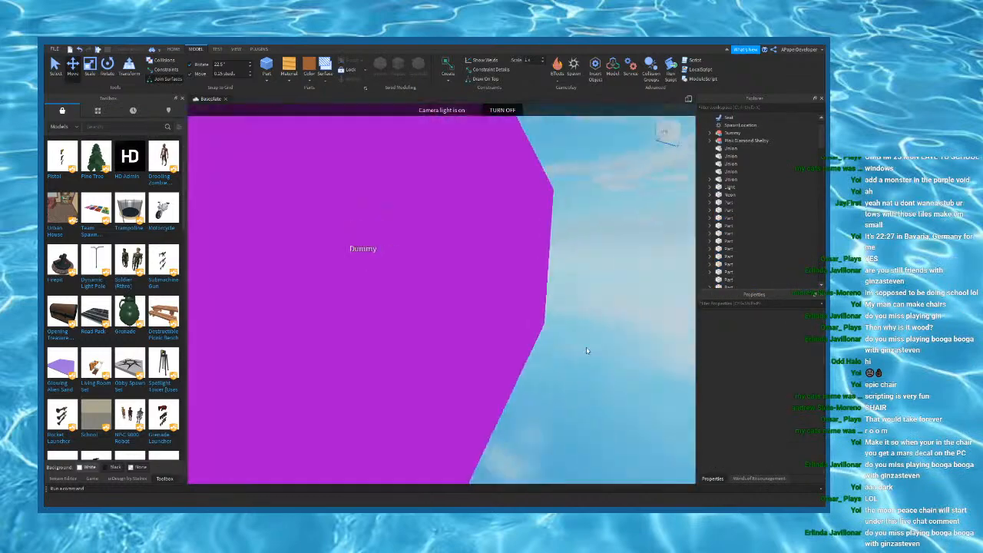
left_click(463, 268)
scroll(474, 269, "up", 5)
right_click_drag(474, 268, 477, 265)
left_click(501, 110)
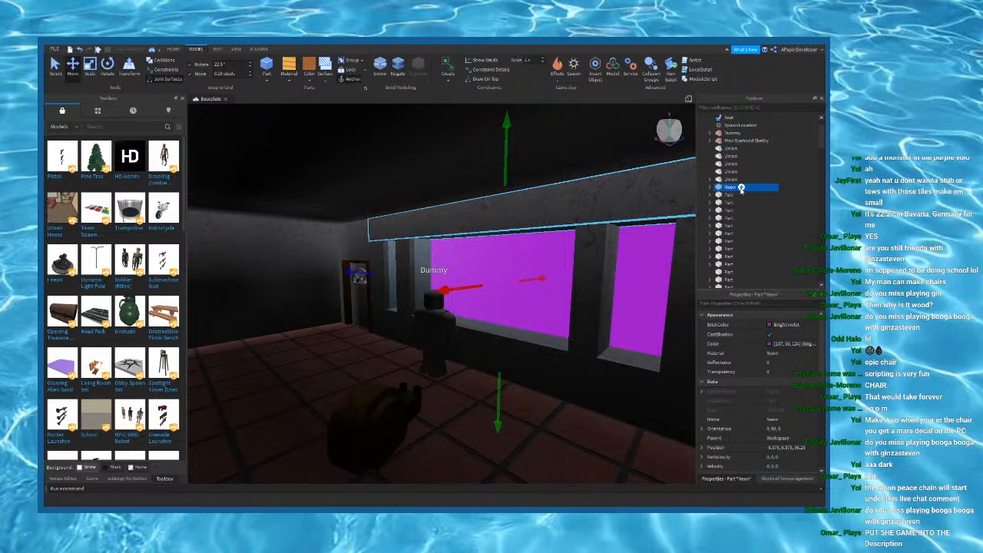
Step: Try deleting the Neon part behind the windows, and undo the deletion
key("Delete")
right_click_drag(588, 288, 590, 285)
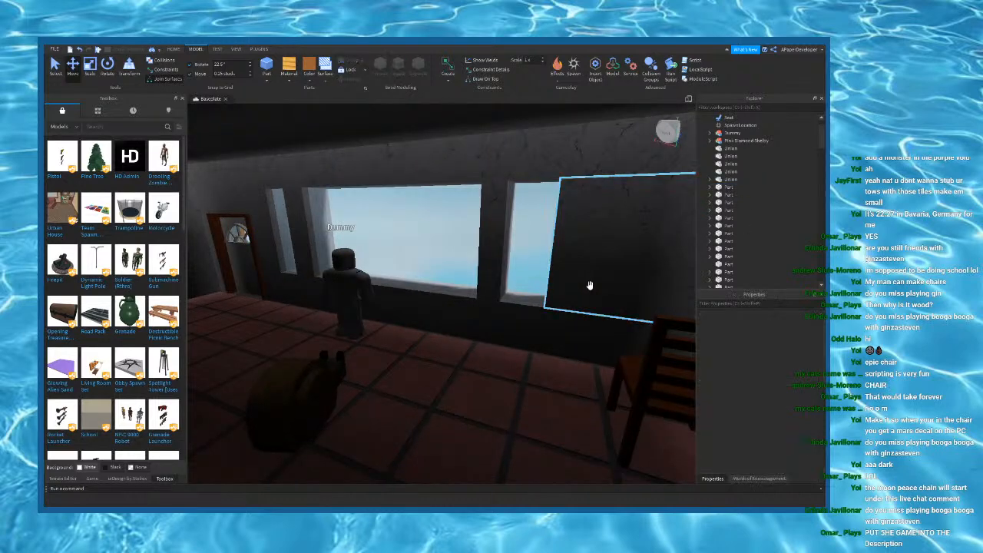
key("ctrl+z")
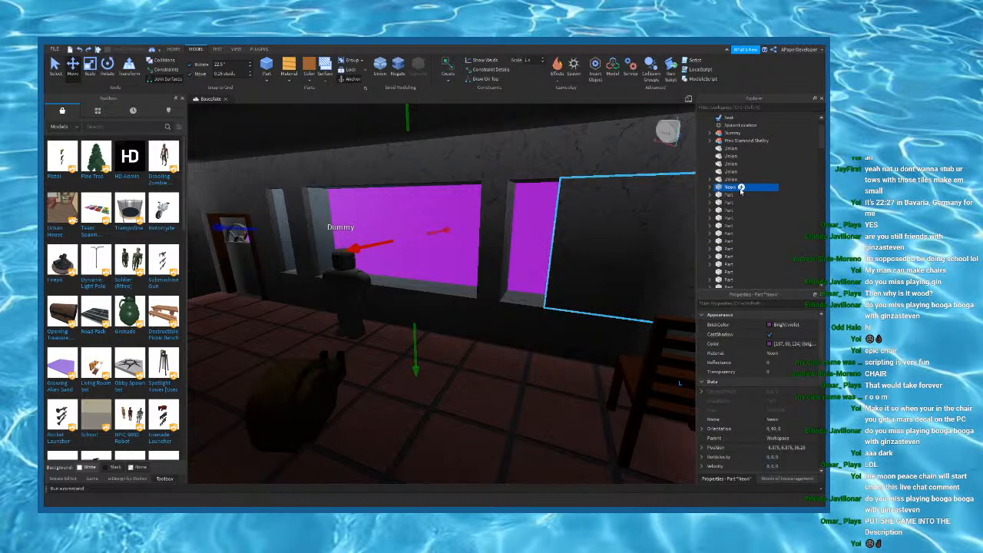
Step: Set the emitting face of the Neon part's SurfaceLight to Right, trying Back and Left first
key("Return")
left_click(744, 194)
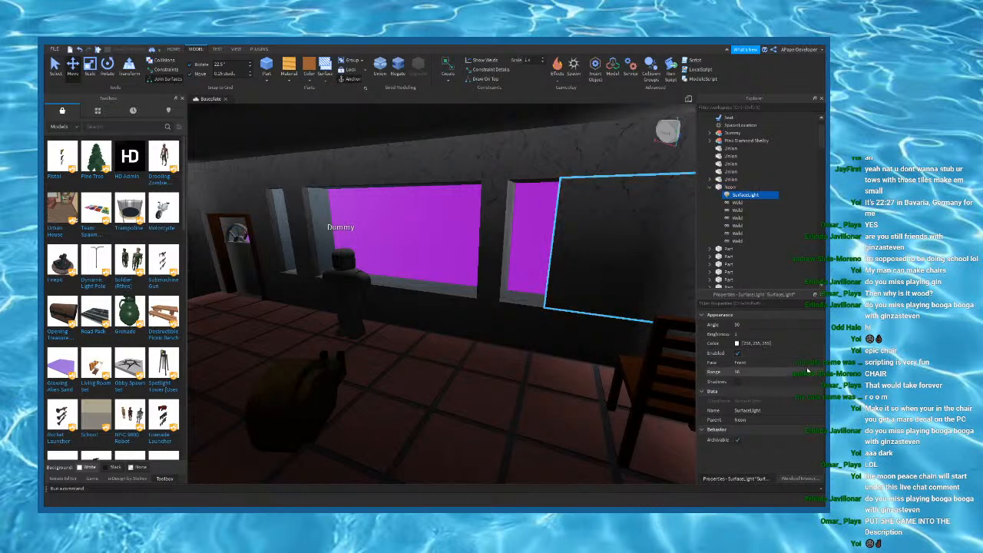
left_click(769, 373)
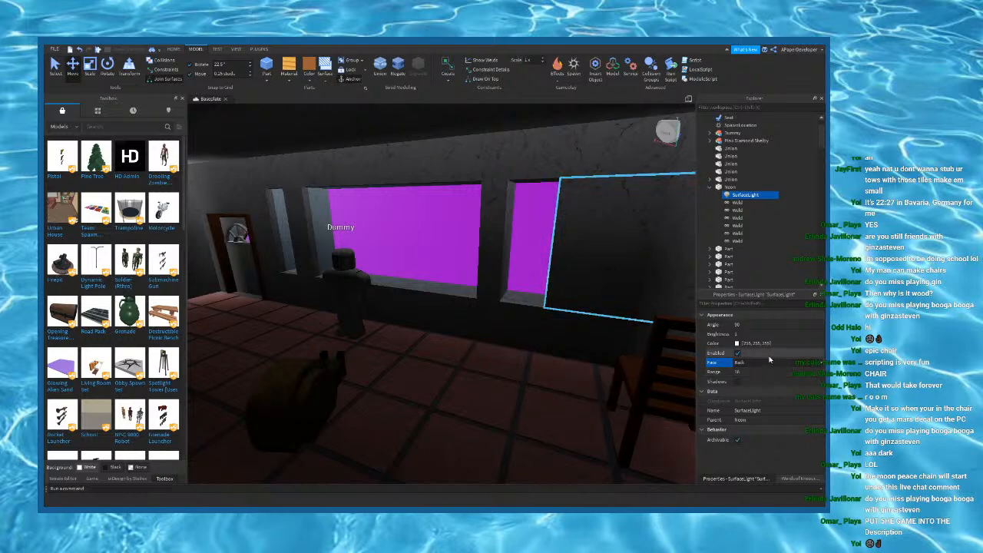
left_click(771, 356)
left_click(765, 364)
left_click(738, 354)
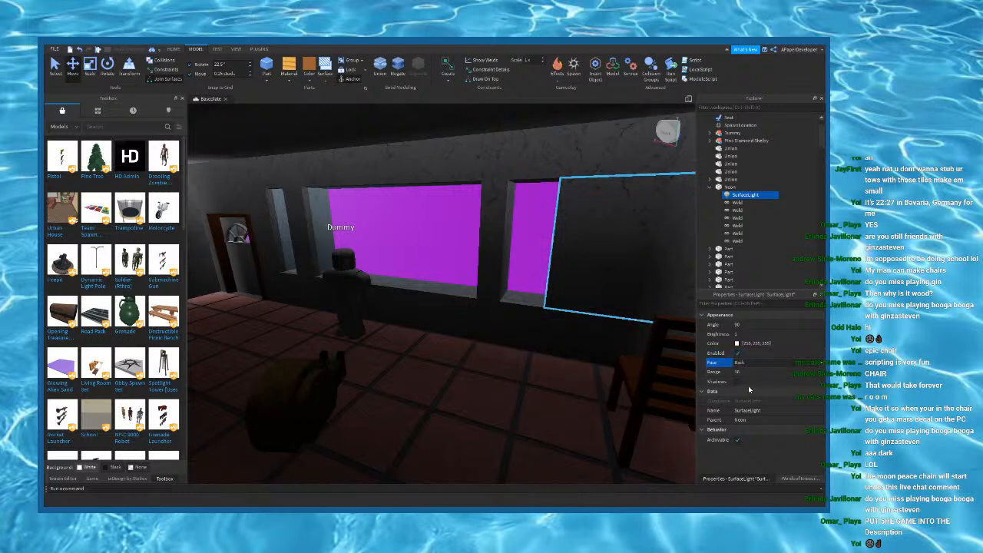
left_click(749, 386)
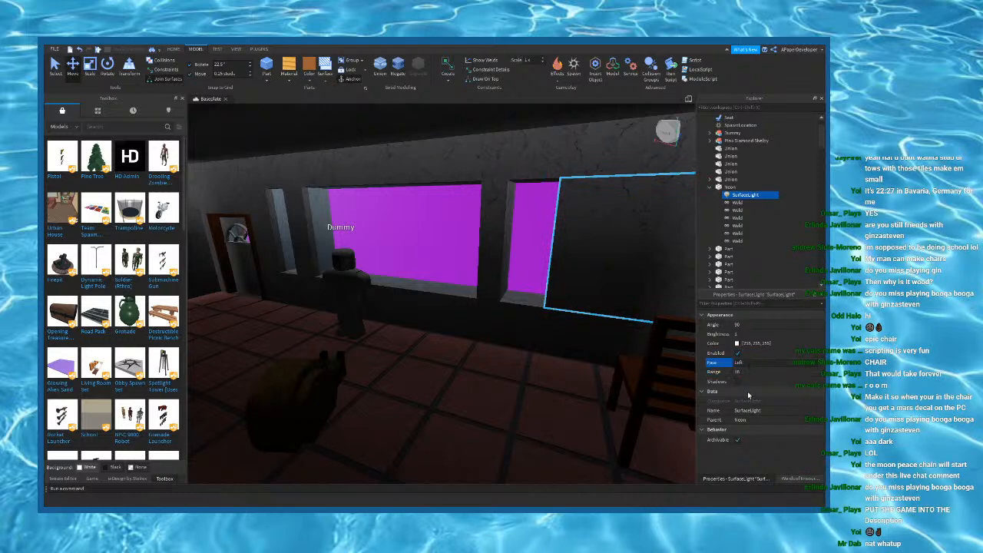
left_click(748, 393)
right_click_drag(613, 335, 619, 333)
key("s")
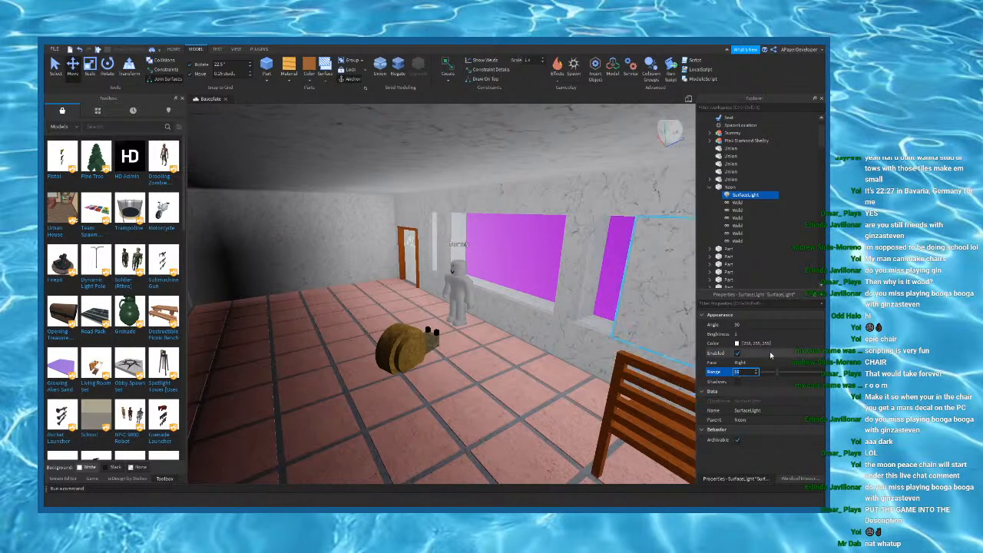
Step: Set the SurfaceLight's brightness to 0.5 and enable its shadows
type("0.5")
key("Return")
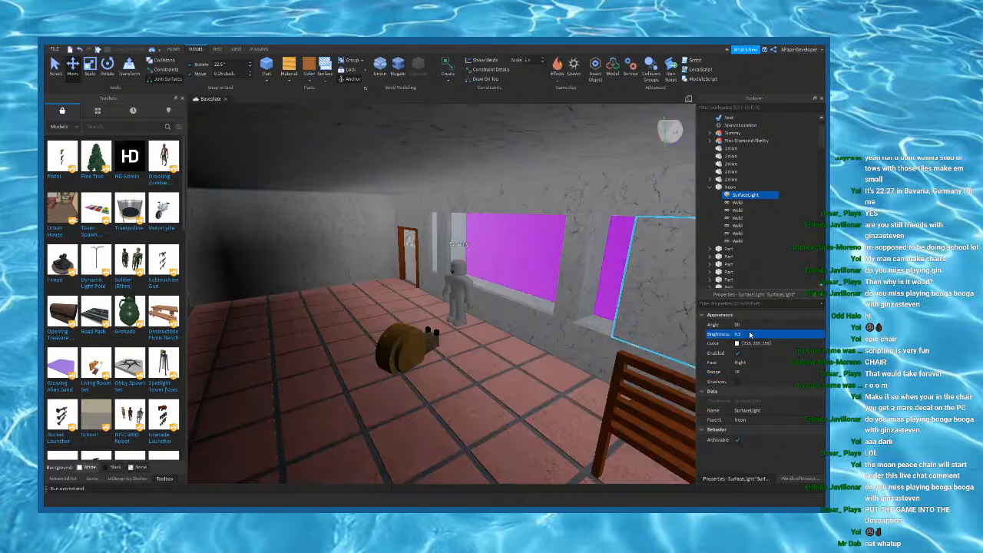
right_click_drag(560, 345, 566, 345)
key("w")
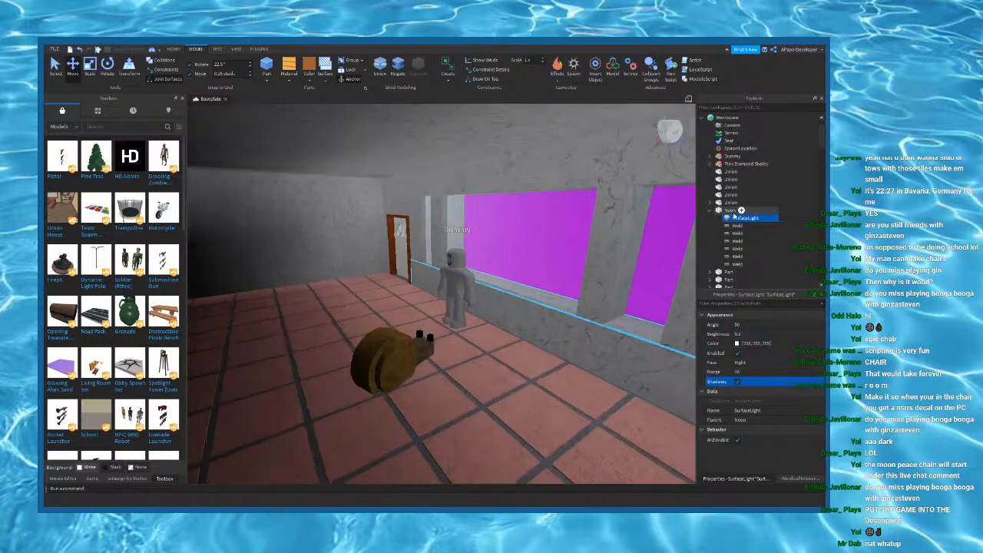
Step: Switch the Lighting service's Technology from ShadowMap to another option
left_click(725, 132)
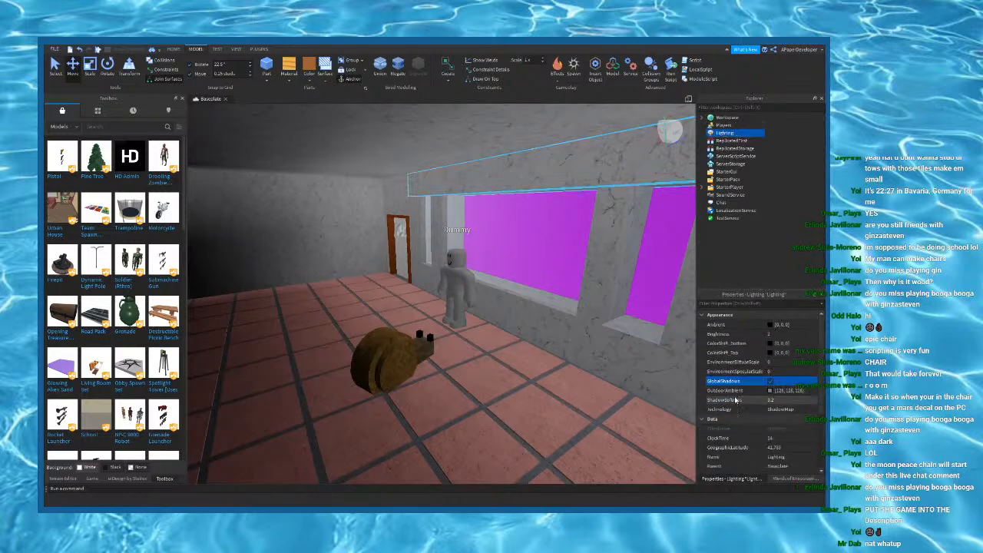
left_click(782, 411)
left_click(778, 425)
Step: Raise the range of the SurfaceLight inside the Neon part behind the windows
right_click_drag(557, 290, 547, 297)
key("w")
key("s")
left_click(553, 289)
key("s")
left_click(521, 305)
key("w")
key("f")
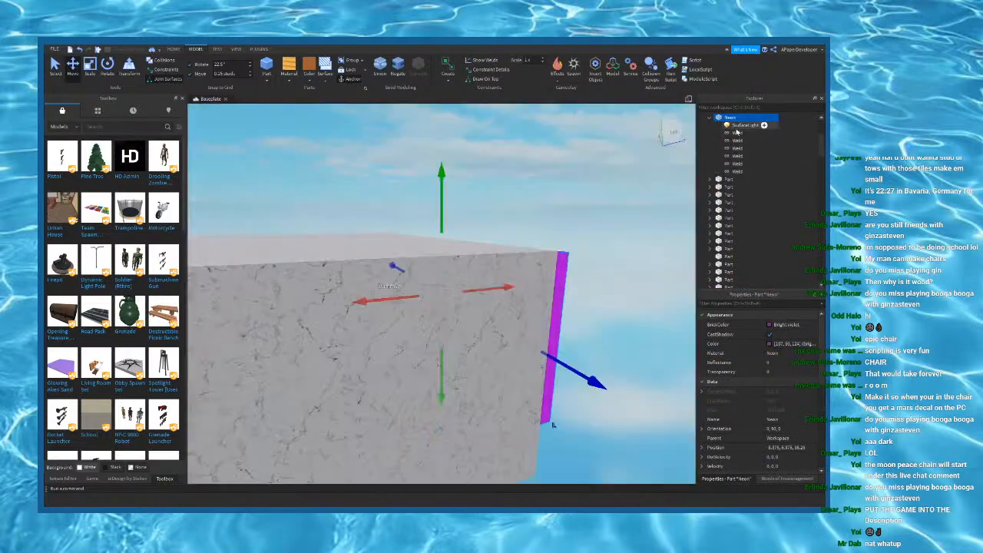
left_click(763, 125)
key("w")
right_click_drag(530, 264, 612, 322)
left_click(747, 374)
key("w")
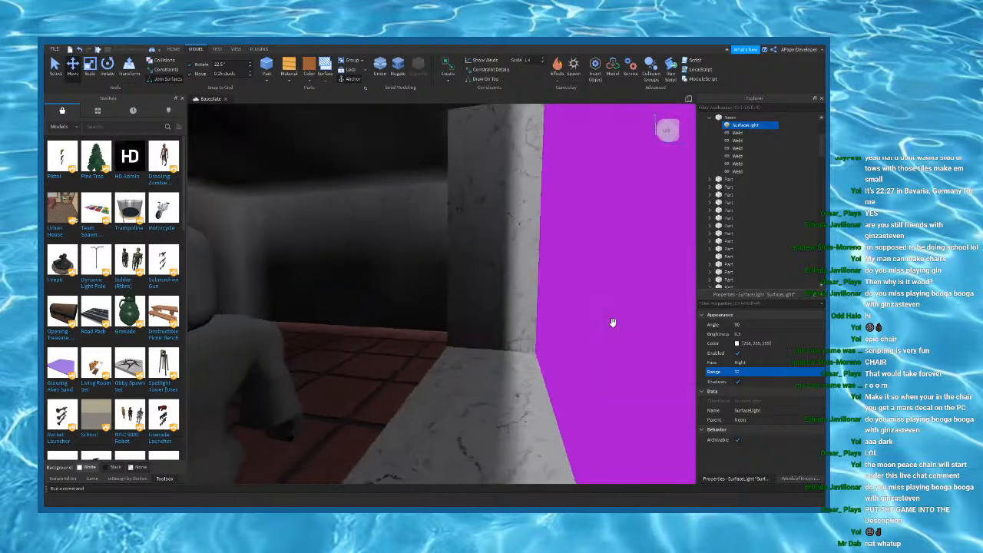
Step: Try removing the glass pane in front of the Neon part to let the light into the room
mouse_move(461, 332)
right_mouse_down()
mouse_move(450, 336)
mouse_move(459, 332)
right_mouse_up()
left_click(450, 335)
key("s")
key("Delete")
key("s")
left_click(564, 235)
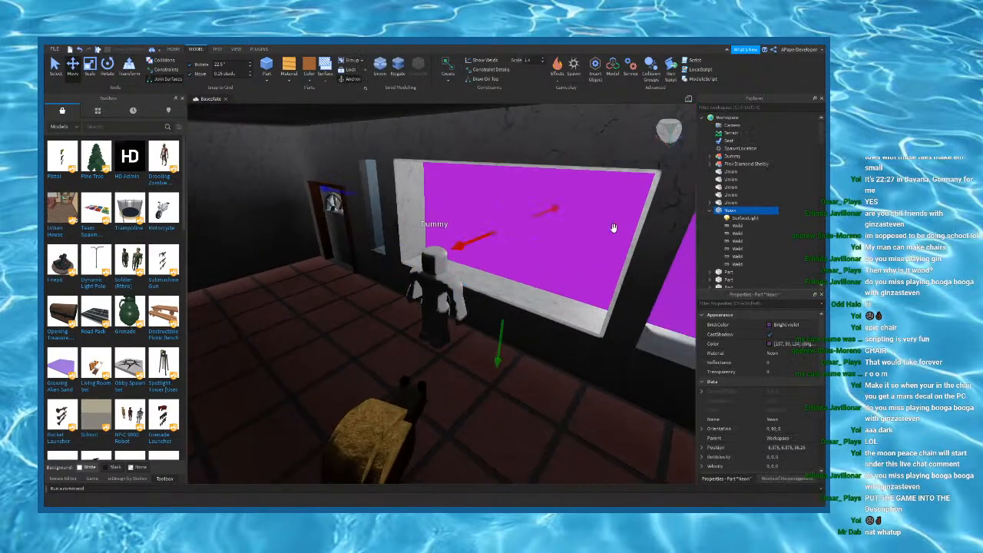
Step: Examine how the Neon part's light falls on the window frames, the dummy and the back of the room
right_click_drag(609, 248, 593, 260)
key("s")
key("w")
left_click(736, 220)
left_click(528, 333)
left_click(577, 216)
right_click_drag(577, 216, 562, 245)
key("w")
left_click(445, 261)
right_click_drag(443, 262, 623, 220)
key("s")
Step: Delete the Welds under the Neon part and reselect its SurfaceLight
left_click(735, 133)
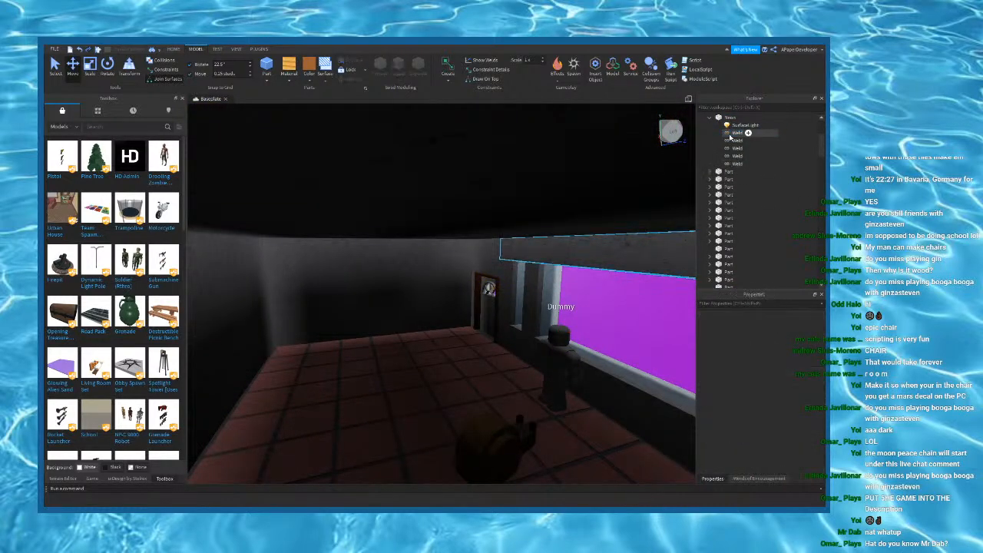
left_click(731, 136)
left_click(735, 126)
Step: Turn off shadows for the Neon part's SurfaceLight
right_click_drag(445, 206, 472, 202)
scroll(472, 202, "up", 4)
left_click(790, 384)
scroll(538, 304, "down", 3)
right_click_drag(538, 304, 538, 304)
left_click(738, 381)
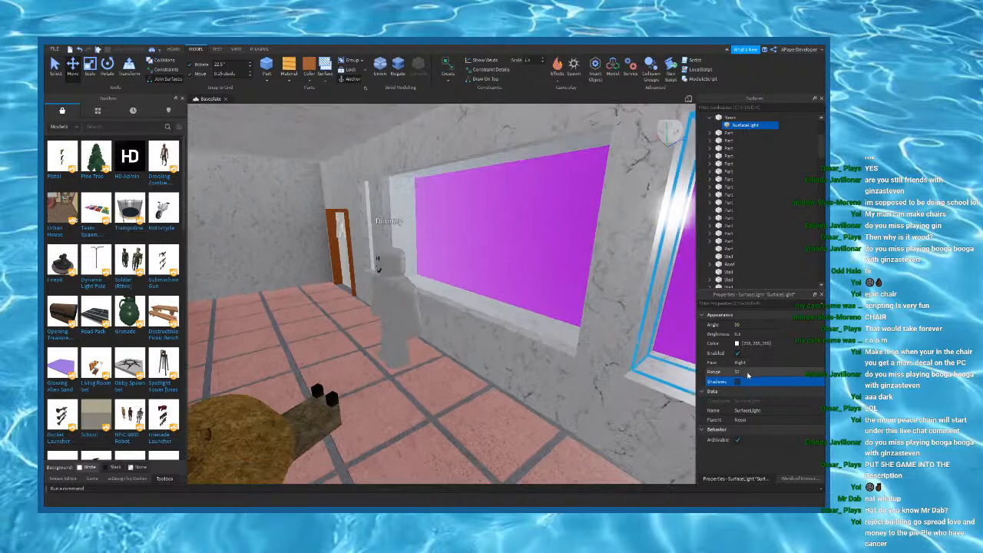
Step: Set the SurfaceLight's range to 15 and turn its shadows back on
left_click(749, 373)
type("15")
key("Return")
scroll(558, 294, "down", 4)
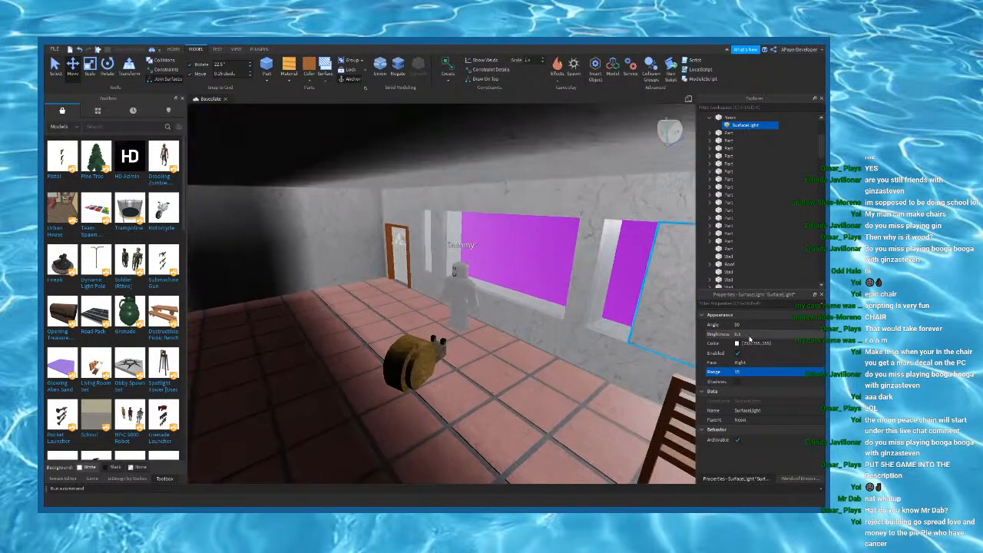
key("Return")
scroll(604, 295, "down", 2)
right_click_drag(604, 294, 601, 298)
left_click(745, 382)
left_click(739, 374)
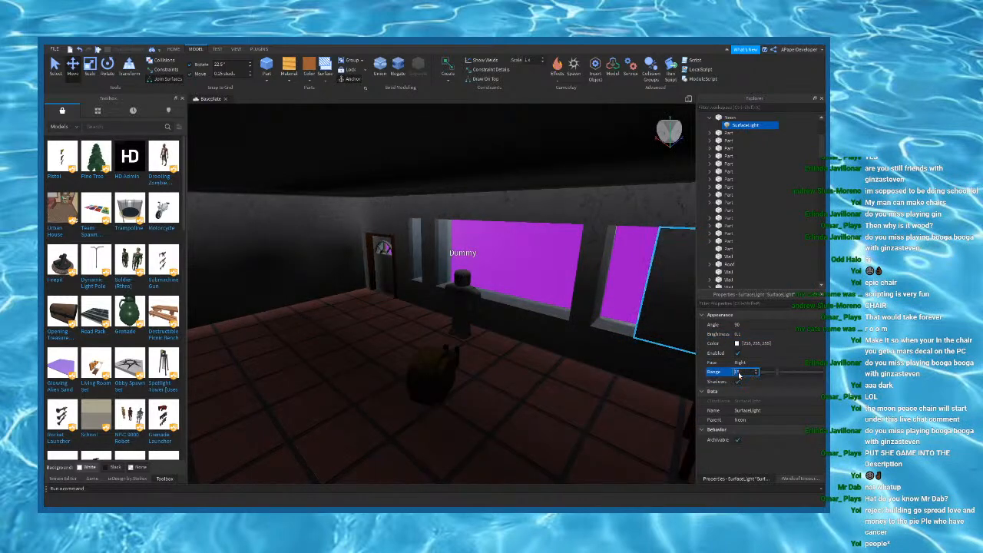
Step: Set the brightness of the Neon part's SurfaceLight to 0.4
scroll(584, 318, "up", 2)
right_click_drag(588, 321, 593, 321)
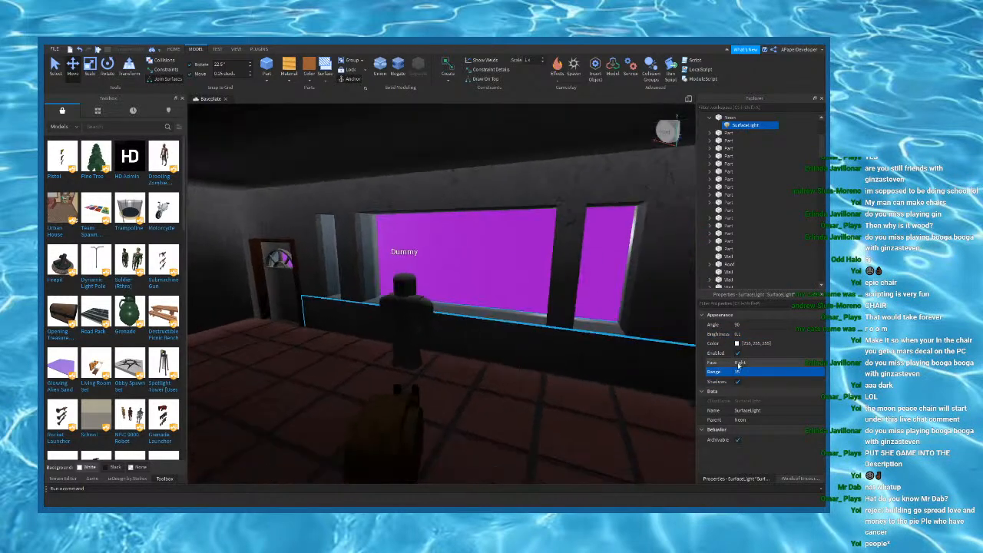
scroll(676, 338, "down", 2)
scroll(623, 318, "up", 4)
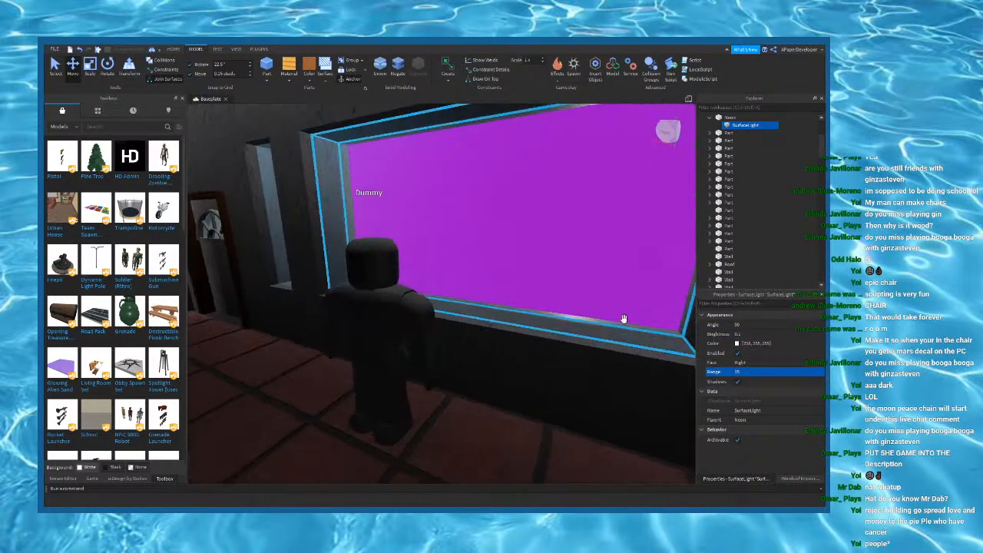
scroll(624, 318, "down", 4)
scroll(695, 343, "up", 3)
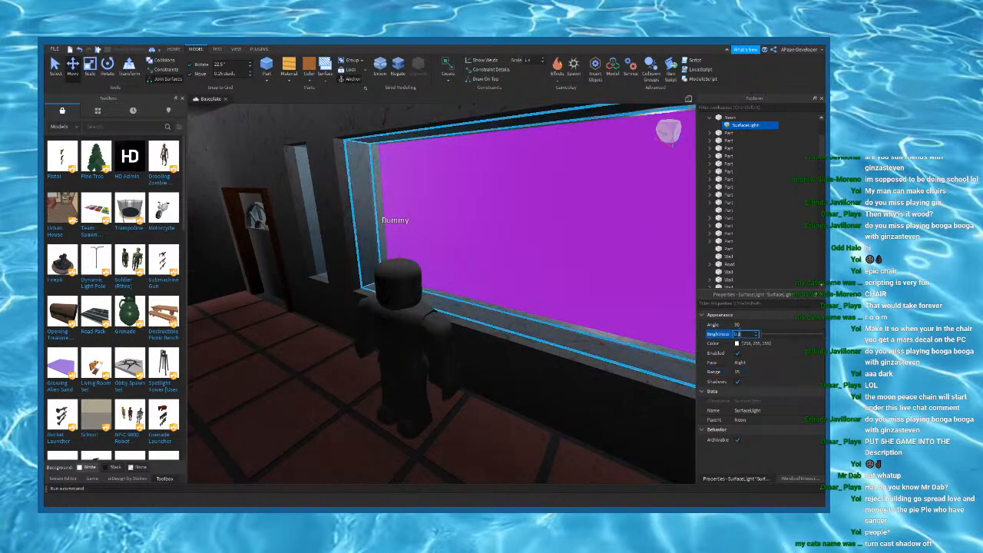
type("0.4")
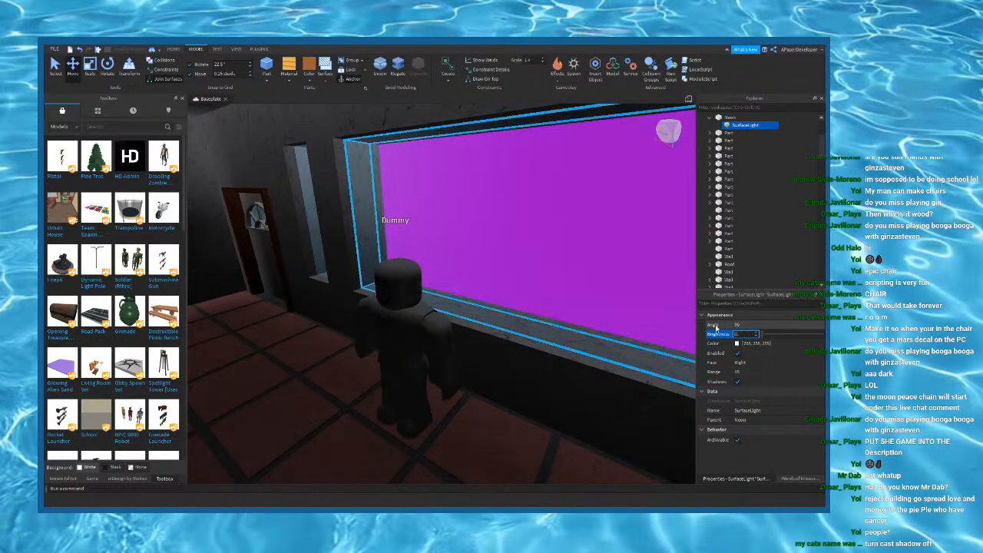
key("Return")
Step: Try placing the SurfaceLight in the large window's glass pane, keeping its range at 15
right_click_drag(593, 268, 691, 177)
left_click(476, 215)
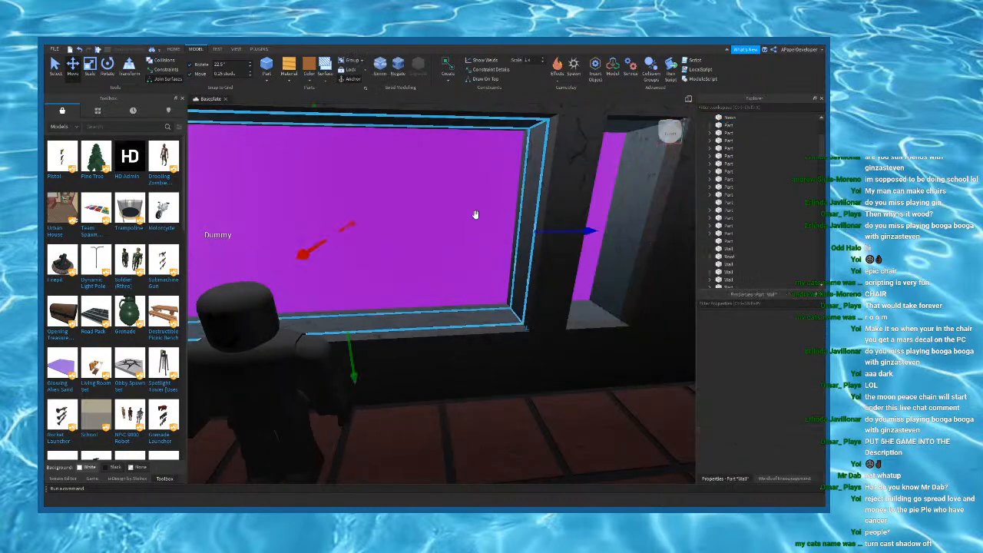
key("ctrl+shift+v")
right_click_drag(530, 224, 531, 225)
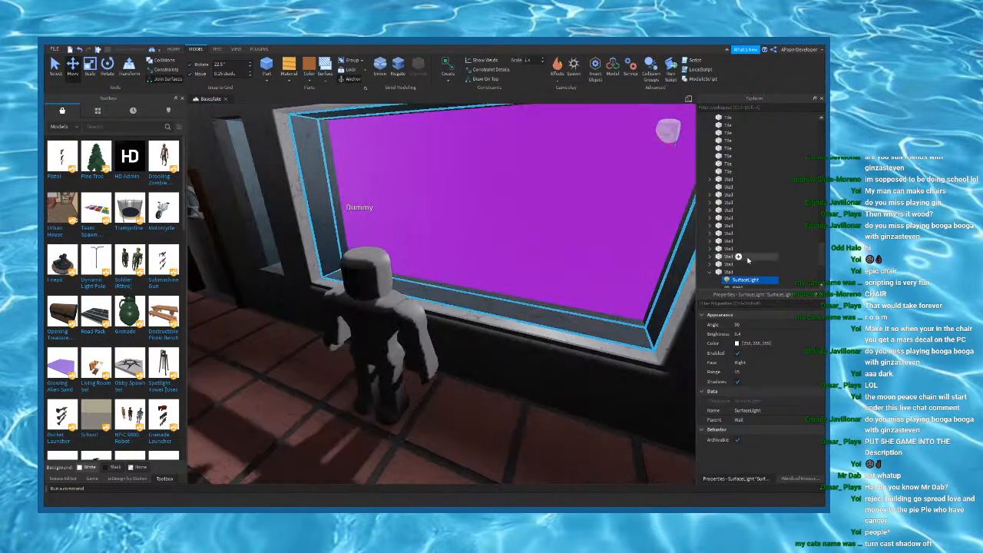
left_click(742, 371)
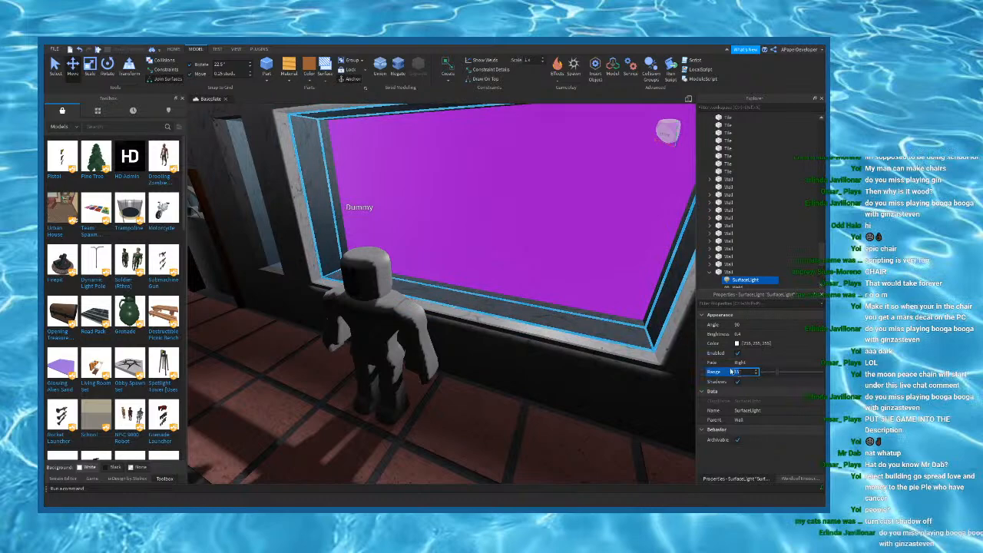
key("Return")
Step: Try adding copies of the SurfaceLight to both side window panes and the door's arched glass
right_click_drag(522, 290, 543, 296)
key("s")
left_click(527, 190)
key("ctrl+shift+v")
right_click_drag(459, 226, 458, 225)
key("a")
left_click(427, 228)
left_click(335, 245)
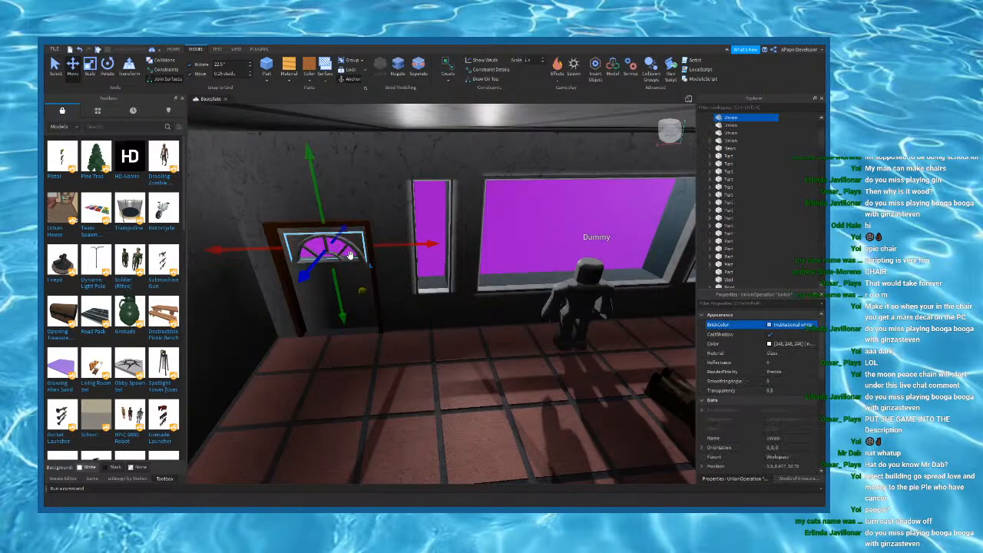
key("ctrl+shift+v")
Step: Try different emitting faces for the door glass's SurfaceLight, including Top and Bottom
right_click_drag(442, 277, 441, 277)
key("w")
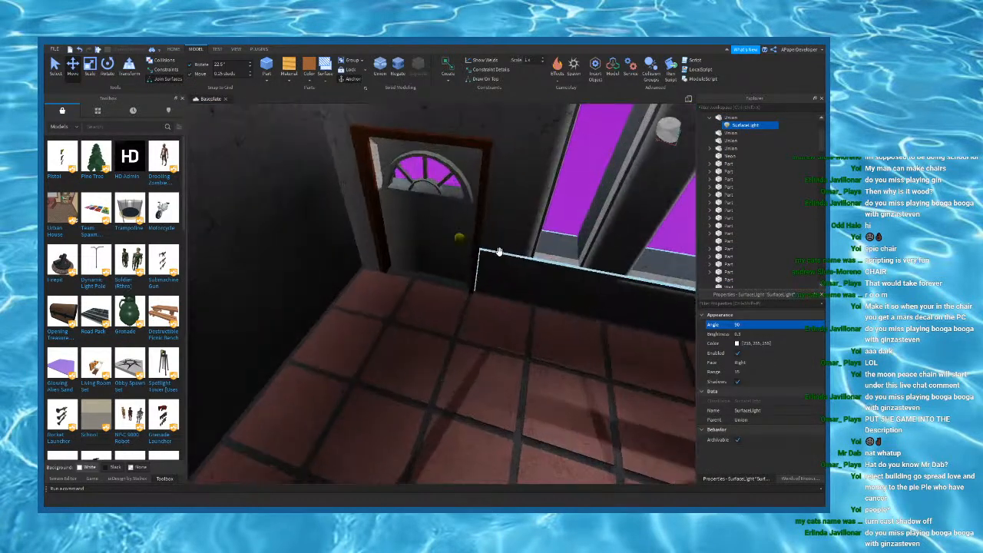
right_click_drag(498, 253, 499, 253)
key("w")
left_click(771, 365)
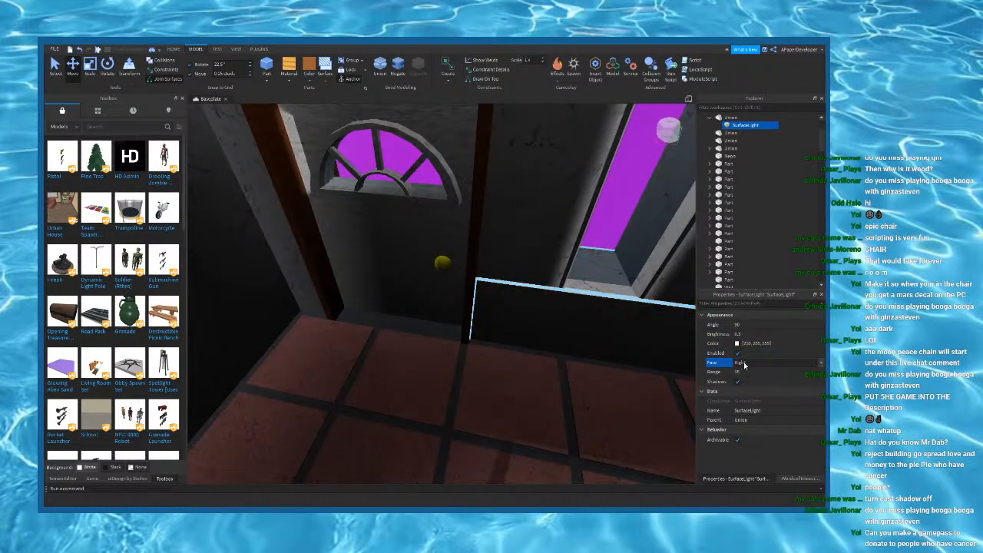
left_click(747, 406)
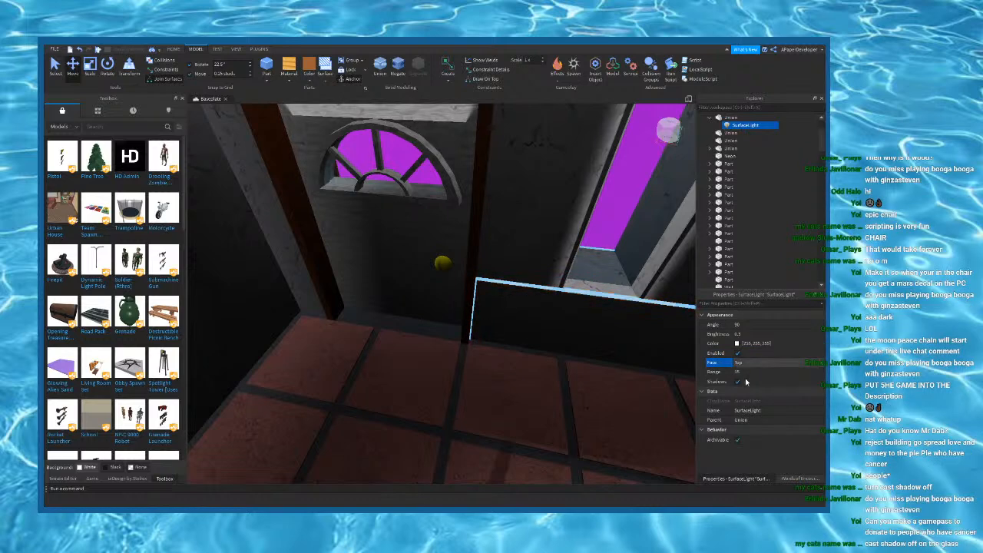
left_click(746, 381)
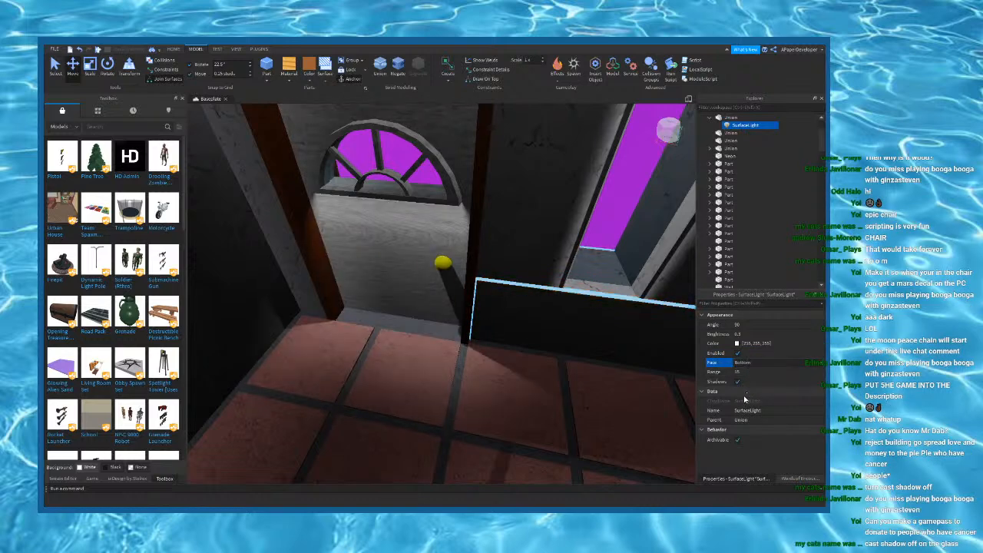
left_click(746, 388)
Step: Undo the face changes and the SurfaceLight copies in the door glass and window panes, and select a side window's pane
right_click_drag(523, 327, 523, 326)
key("s")
left_click(529, 400)
left_click(518, 237)
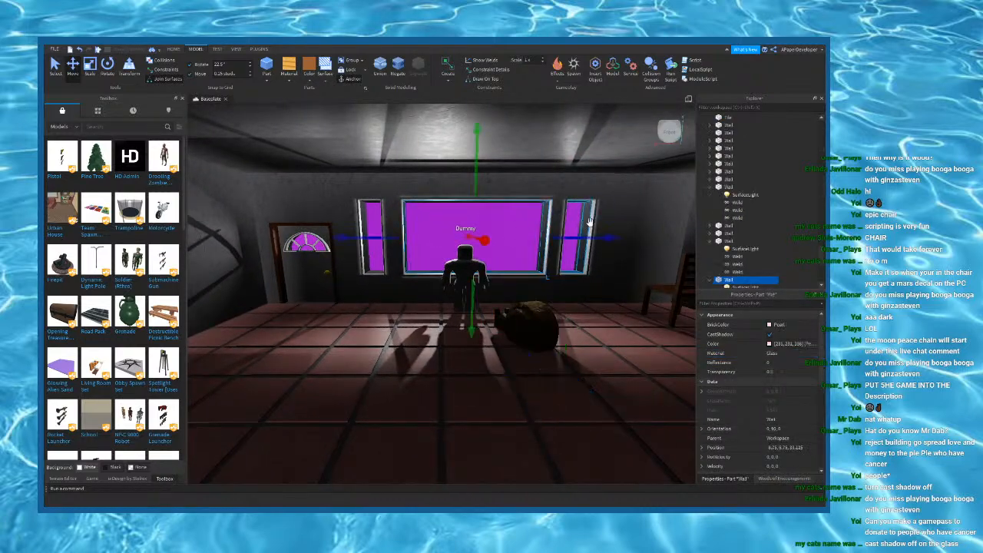
right_click_drag(610, 278, 611, 278)
key("w")
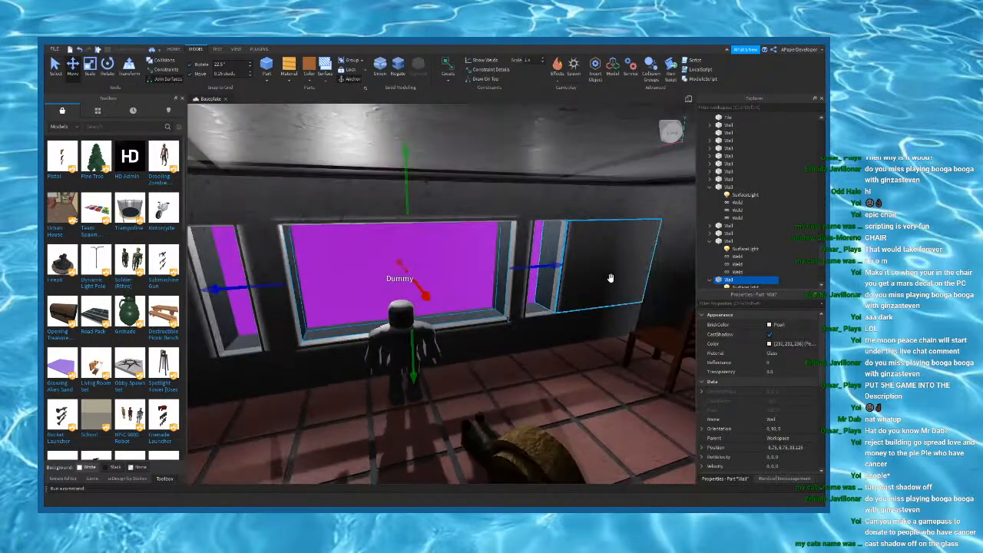
key("ctrl+z")
key("ctrl+z")
key("ctrl+z")
key("ctrl+z")
key("ctrl+z")
key("ctrl+z")
key("ctrl+z")
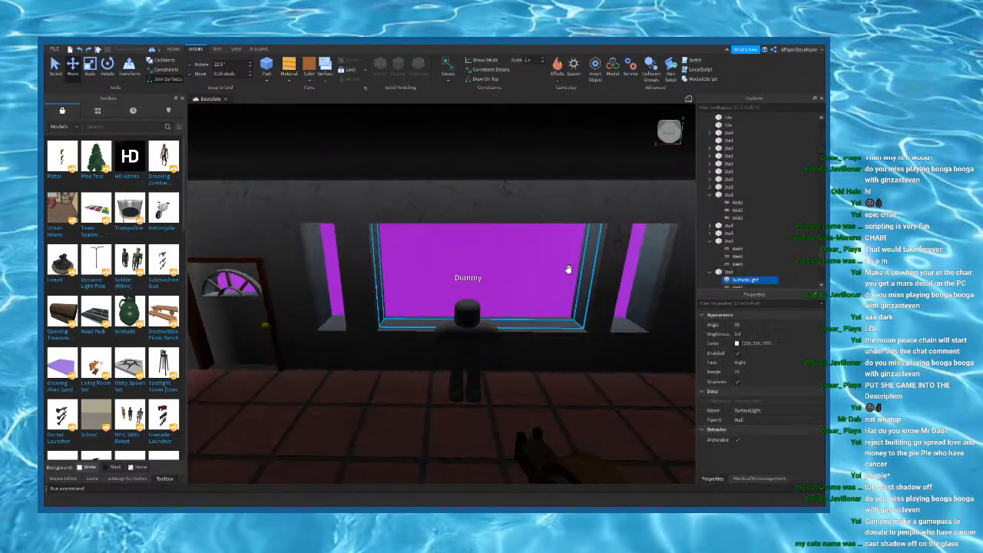
key("ctrl+z")
left_click(588, 263)
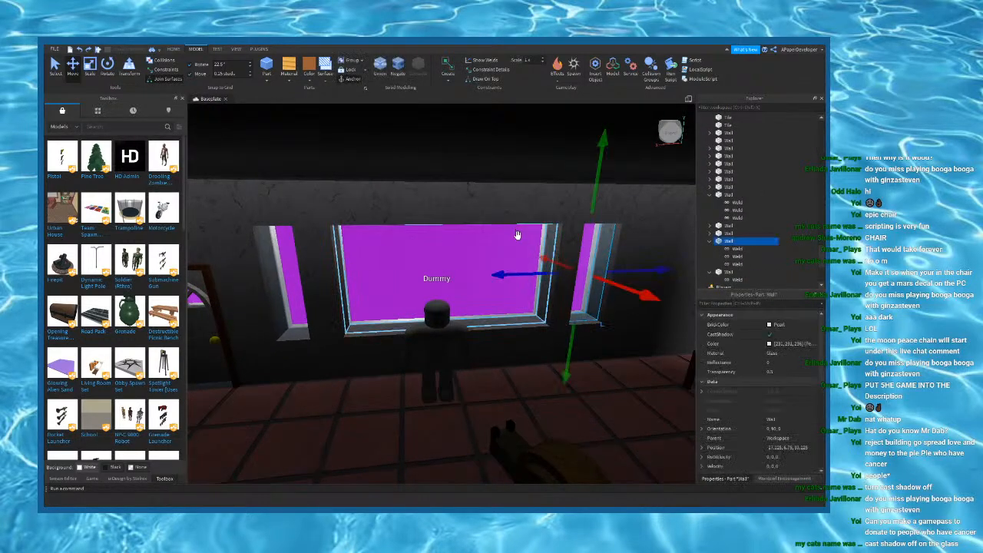
Step: Turn off CastShadow for the door's arched glass
right_click_drag(428, 225, 415, 233)
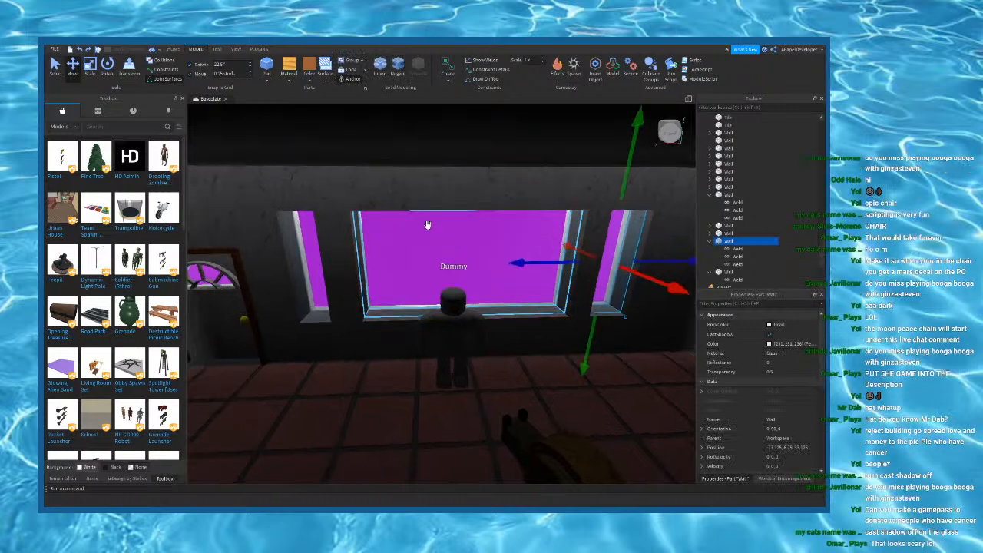
left_click(205, 274)
left_click(771, 334)
Step: Move the Dummy away from the large window across the tiled floor
right_click_drag(481, 243, 522, 239)
key("s")
left_click(405, 408)
left_click(445, 354)
key("w")
left_click(742, 126)
scroll(522, 240, "up", 5)
key("d")
key("w")
key("d")
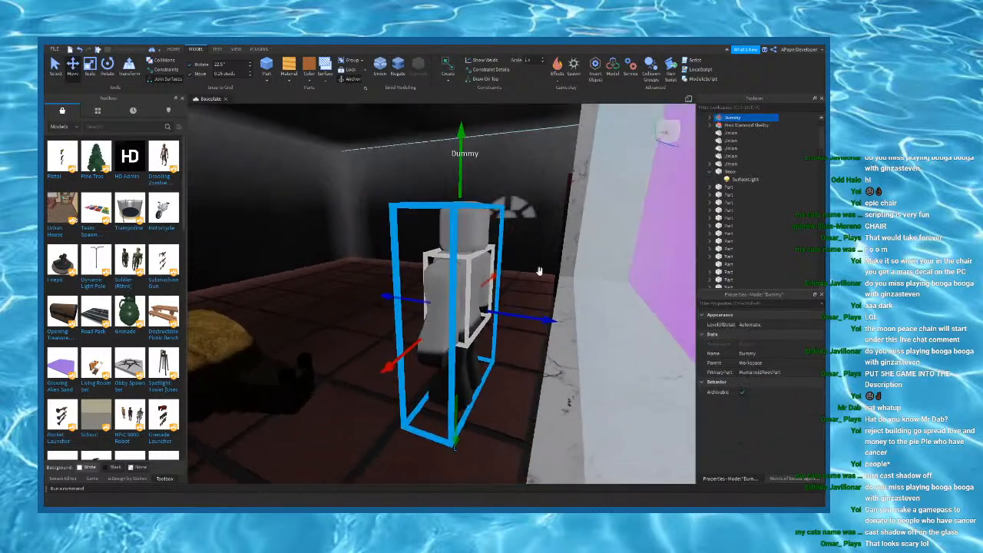
key("a")
left_click_drag(530, 313, 455, 295)
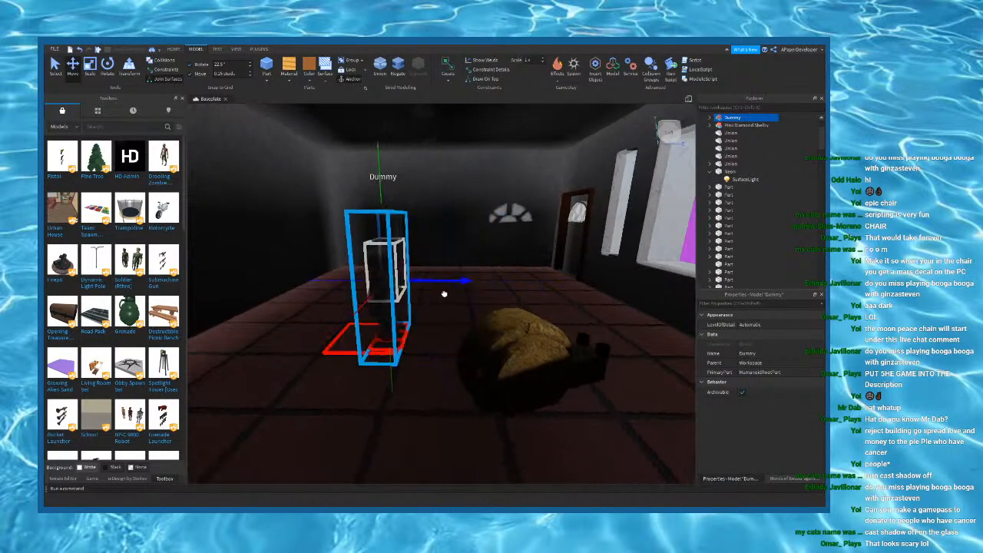
Step: Select the SurfaceLight inside the Neon part and examine how its light falls on the door and windows
right_click_drag(360, 181, 445, 180)
left_click(743, 179)
key("f")
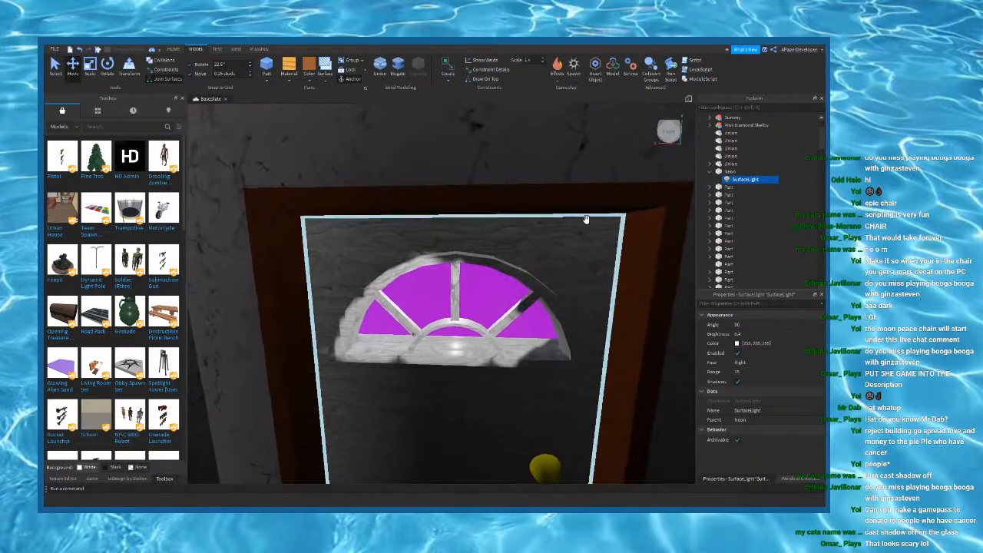
scroll(611, 288, "up", 5)
right_click_drag(611, 287, 608, 286)
key("s")
Step: Try a range of 32 for the SurfaceLight, and set it back to 15
left_click(749, 372)
type("32")
key("d")
mouse_move(581, 318)
right_mouse_down()
mouse_move(568, 323)
mouse_move(595, 323)
mouse_move(584, 327)
right_mouse_up()
key("s")
left_click(763, 373)
type("15w")
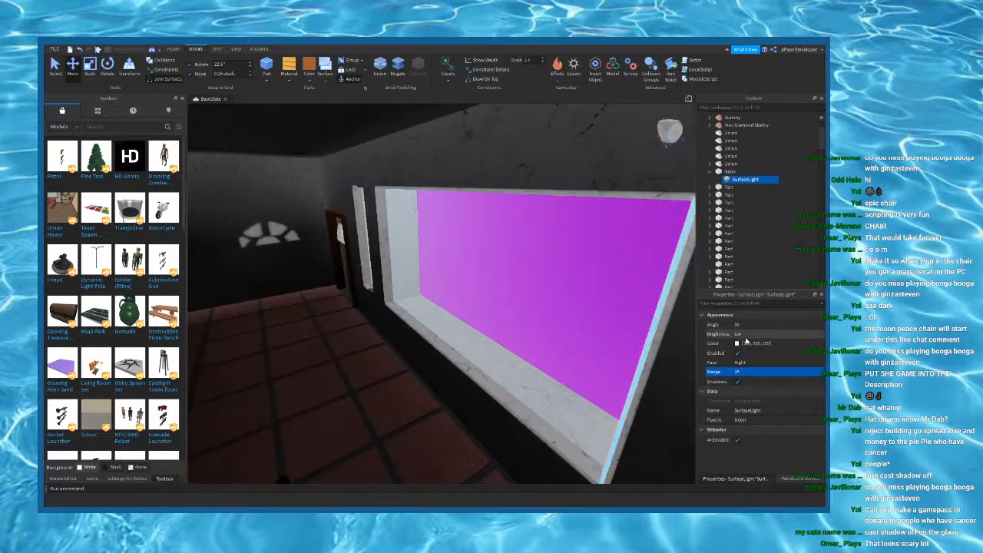
Step: Try SurfaceLight angles of 0 and 90 and compare the lighting in the room
left_click(742, 334)
left_click(741, 325)
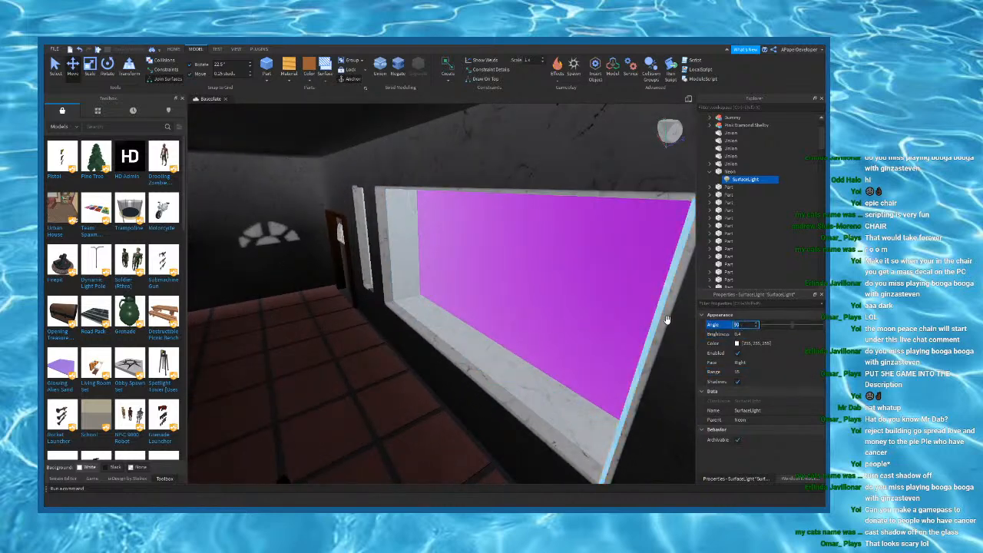
type("0")
key("Return")
right_click_drag(579, 293, 579, 294)
key("w")
key("s")
left_click(739, 325)
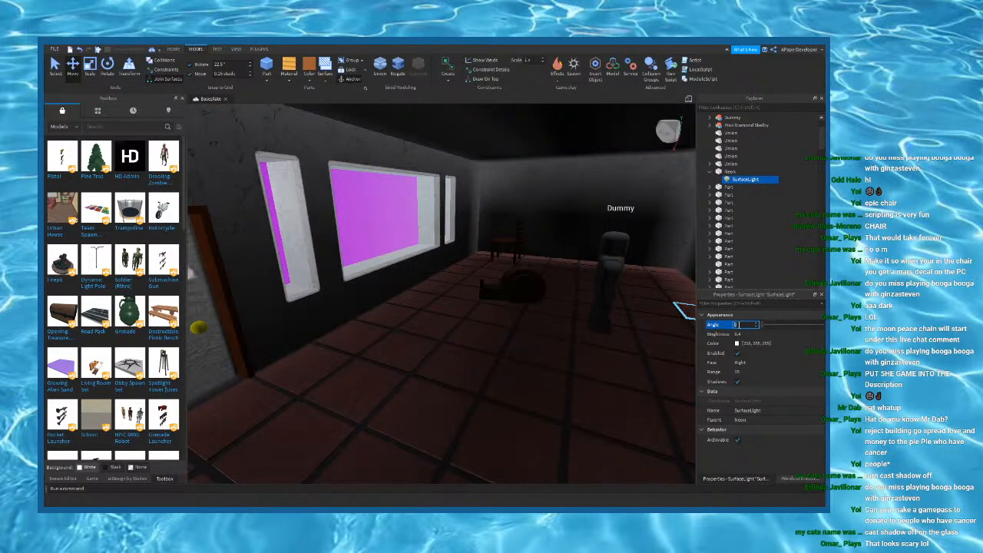
type("90")
key("Return")
right_click_drag(439, 285, 433, 285)
key("w")
Step: Try the SurfaceLight's angle at 45 and at a wider value
left_click(743, 325)
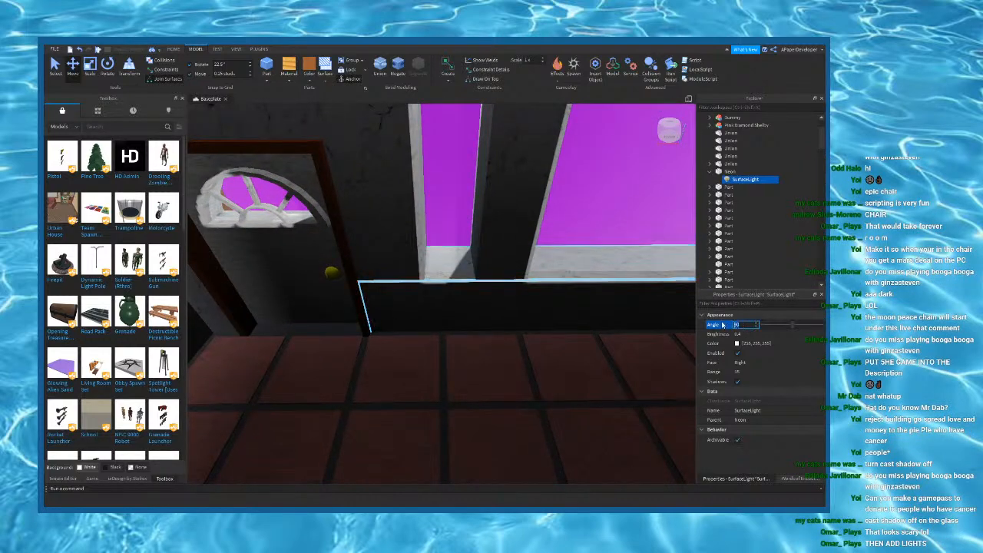
type("45")
right_click_drag(553, 307, 606, 304)
key("s")
left_click(741, 324)
type("90")
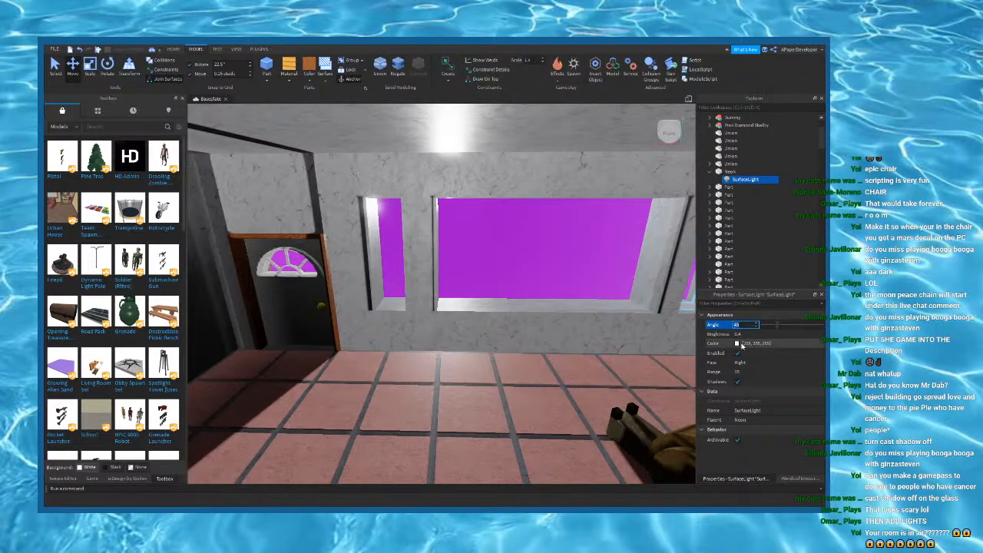
key("Return")
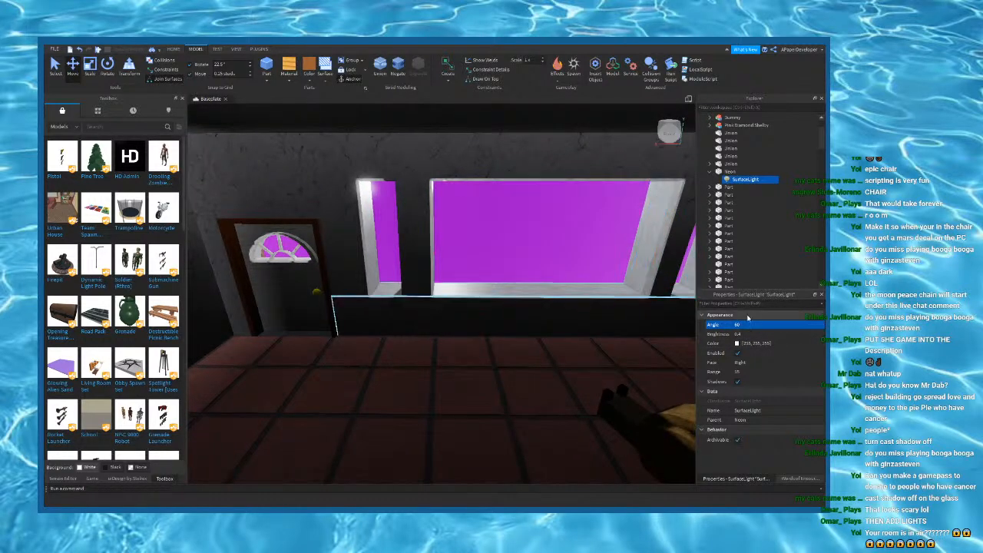
Step: Set the SurfaceLight's angle to 46 and its brightness to 0.2
left_click(740, 325)
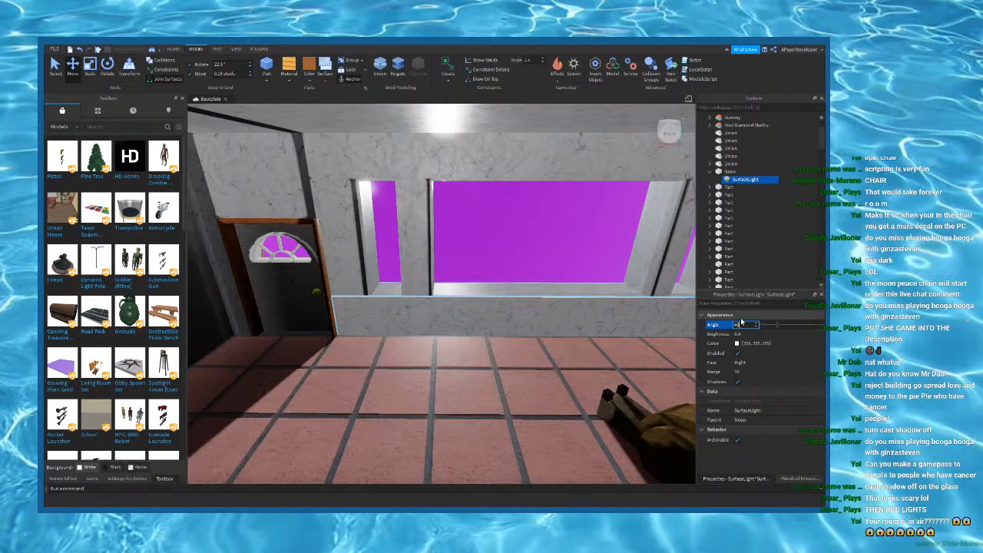
right_click_drag(489, 284, 476, 295)
key("s")
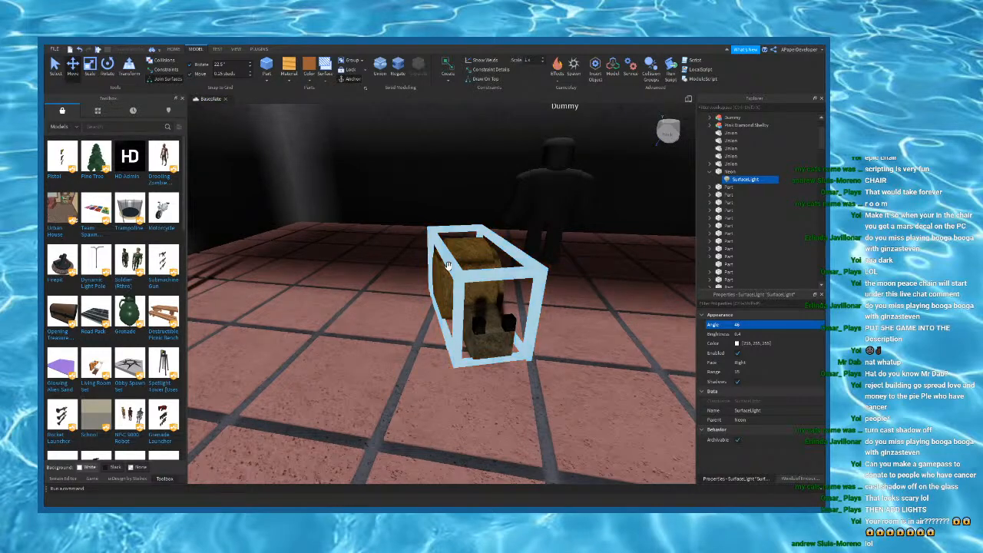
left_click(755, 334)
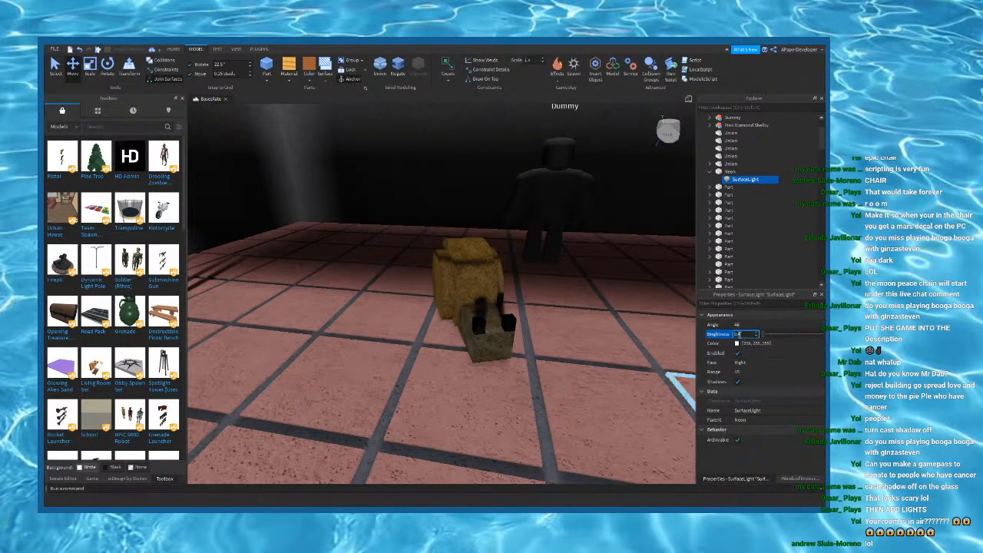
type("0.2")
key("Return")
key("d")
right_click_drag(597, 320, 594, 320)
key("s")
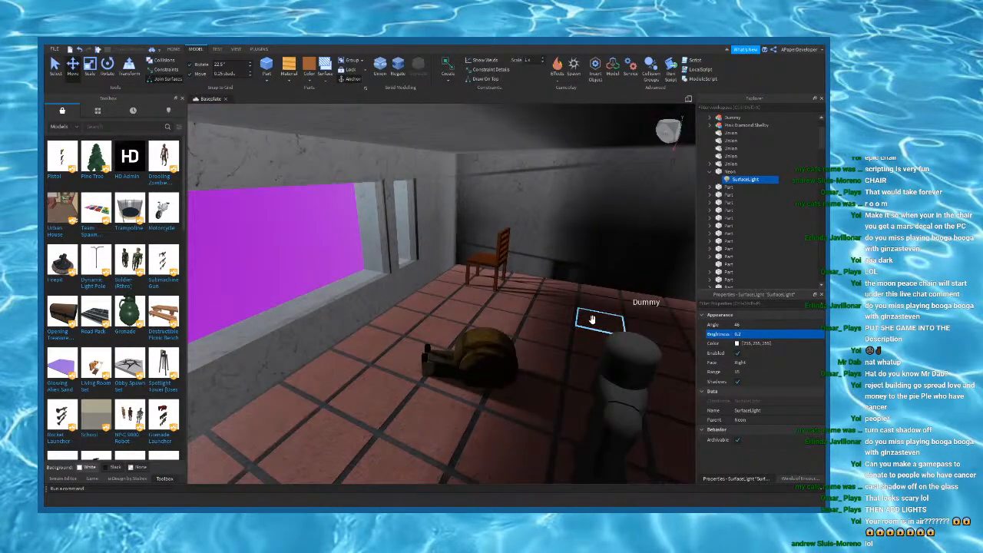
Step: Examine the light and shadows around the windows, ceiling, floor tiles and chair
left_click(500, 344)
right_click_drag(500, 345, 487, 336)
key("s")
scroll(537, 305, "up", 4)
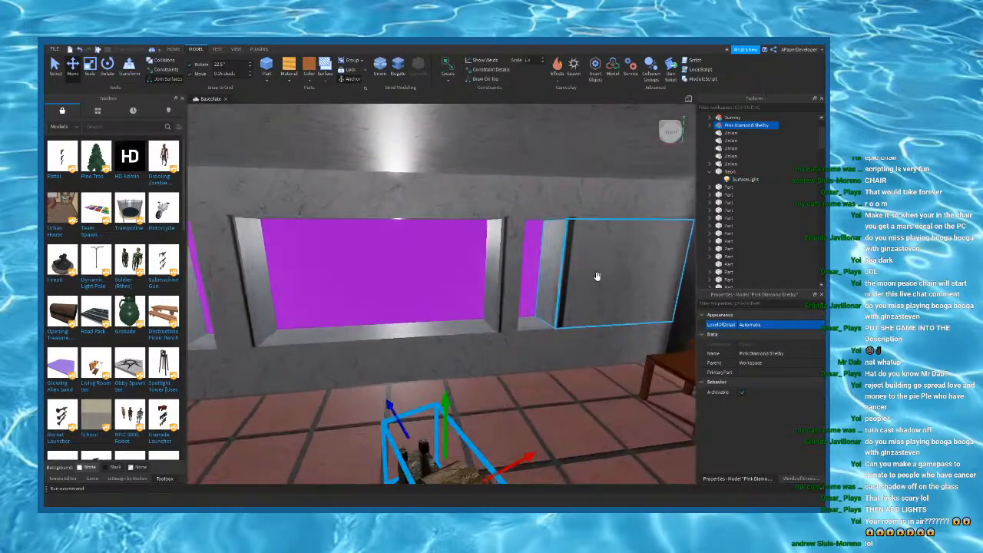
left_click(592, 280)
left_click(440, 381)
right_click_drag(440, 380, 440, 384)
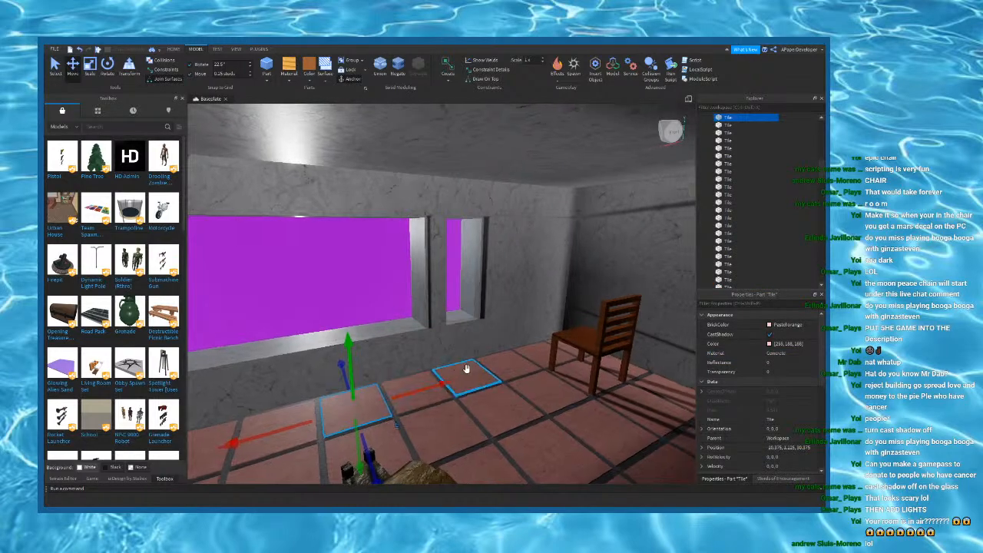
scroll(457, 369, "up", 3)
scroll(458, 369, "up", 2)
scroll(466, 368, "down", 5)
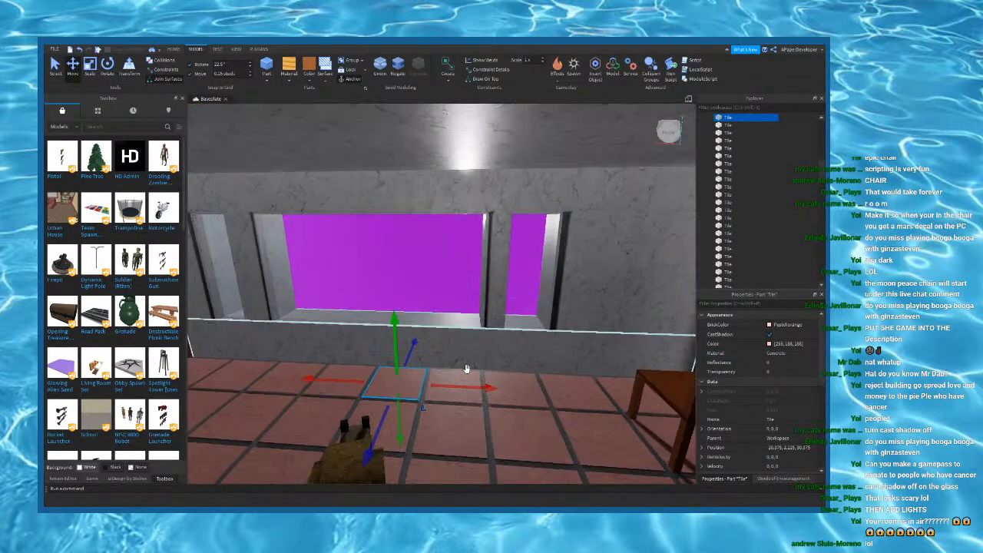
right_click_drag(465, 368, 453, 384)
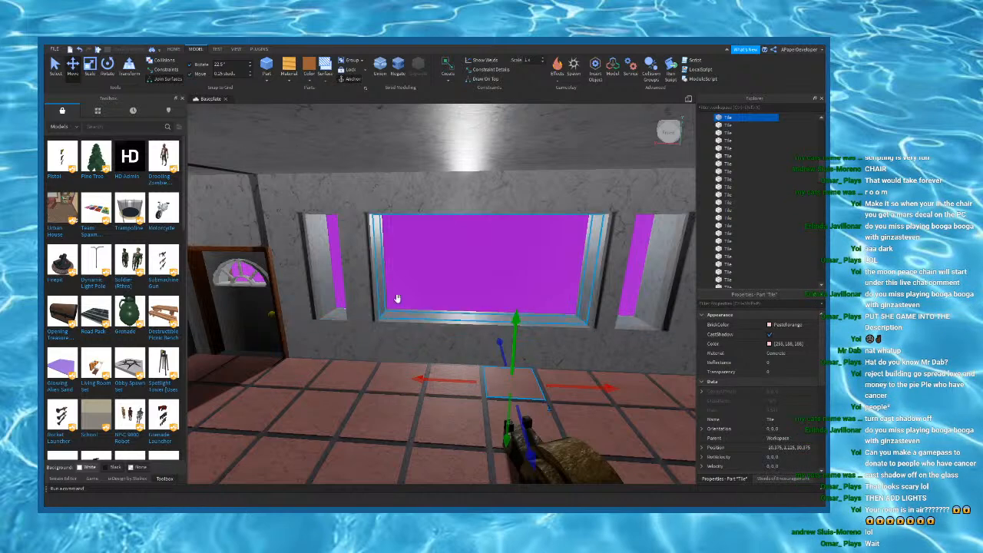
Step: Duplicate the large window's glass pane and give the copy Fabric material, Black color and a transparency of 0
left_click(443, 262)
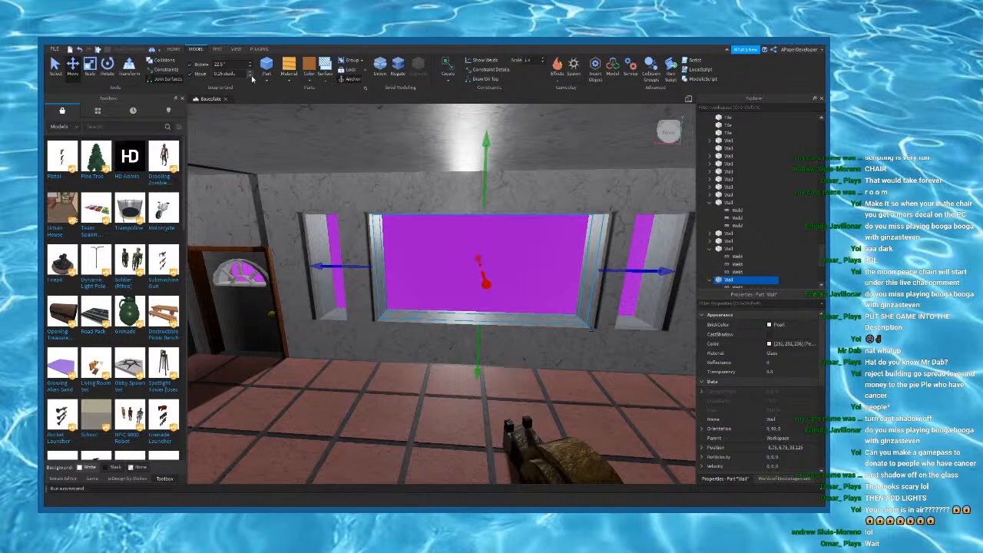
right_click_drag(471, 226, 516, 255)
key("ctrl+d")
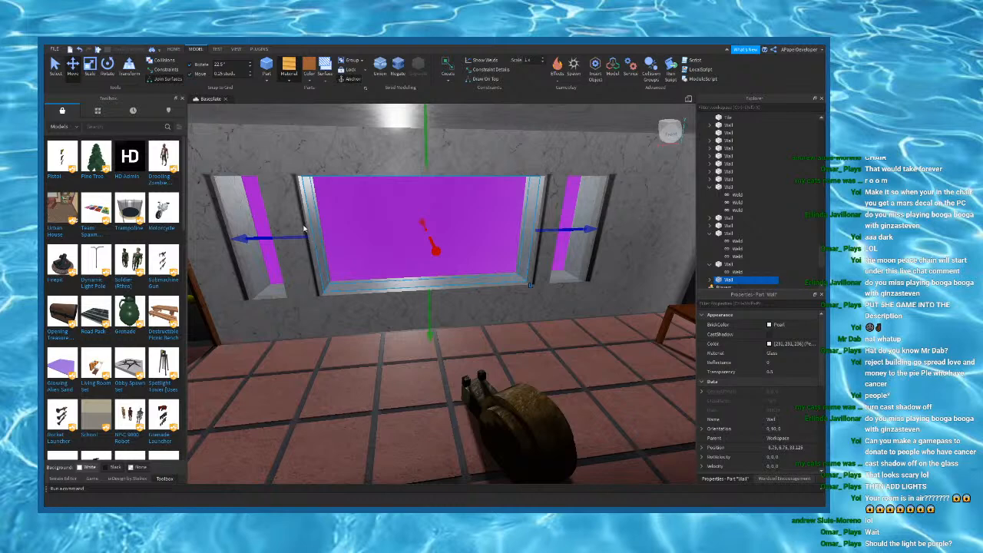
left_click(304, 210)
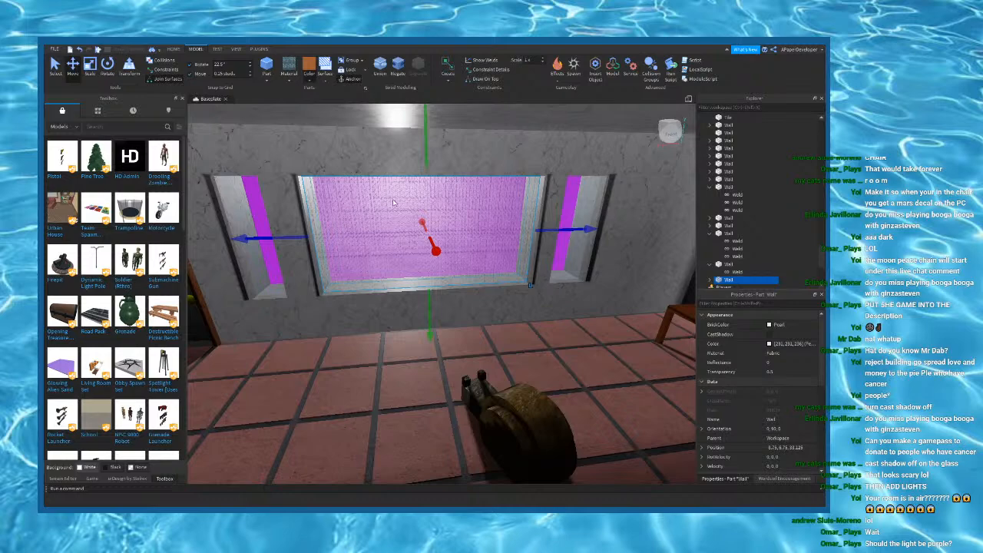
left_click(780, 372)
type("0")
key("Return")
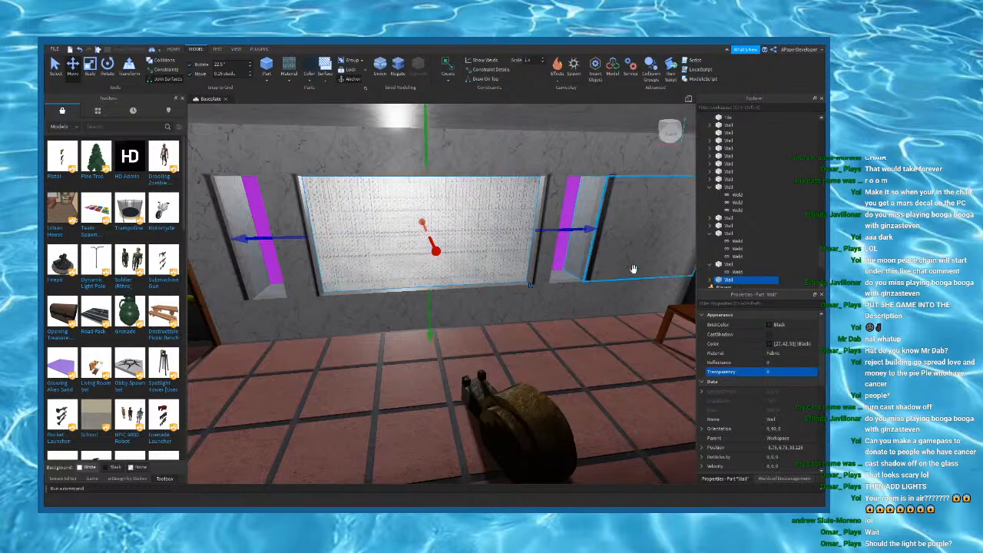
Step: Scale the black copy down into a thin strip along the large window's lower edge
scroll(430, 181, "up", 3)
left_click(89, 67)
left_click_drag(412, 137, 415, 307)
right_click_drag(455, 312, 456, 314)
left_click_drag(481, 336, 469, 370)
right_click_drag(467, 279, 489, 253)
key("a")
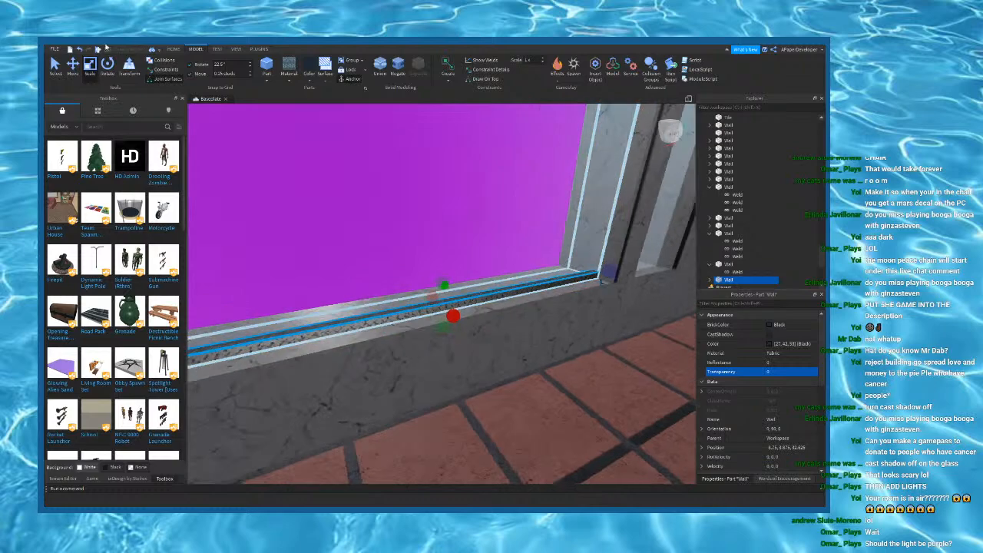
Step: Move the thin strip across the sill to line up with the large window's frame
left_click(73, 69)
left_click_drag(463, 332, 489, 346)
right_click_drag(490, 347, 490, 347)
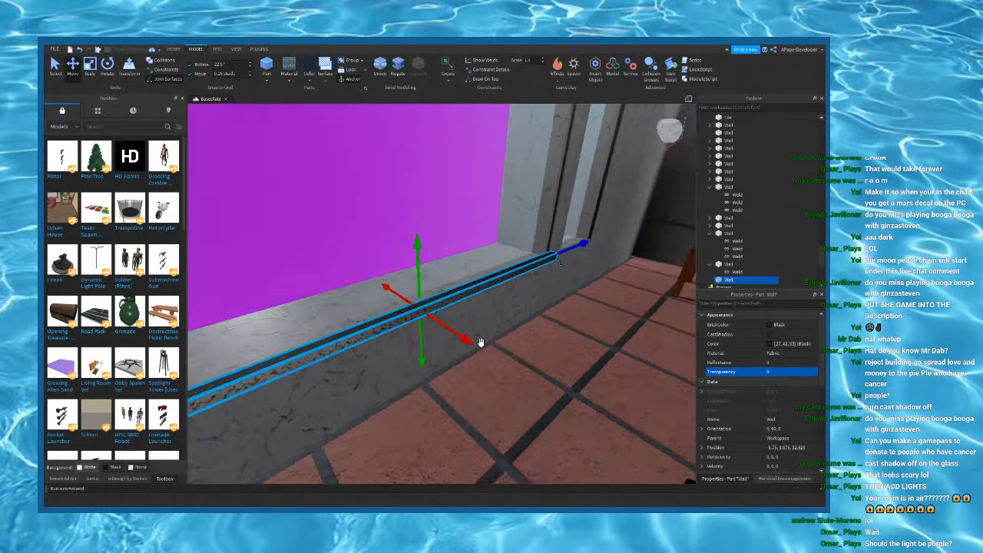
left_click_drag(461, 331, 487, 345)
right_click_drag(487, 344, 442, 351)
left_click_drag(443, 351, 535, 343)
right_click_drag(536, 342, 536, 343)
left_click_drag(535, 342, 569, 292)
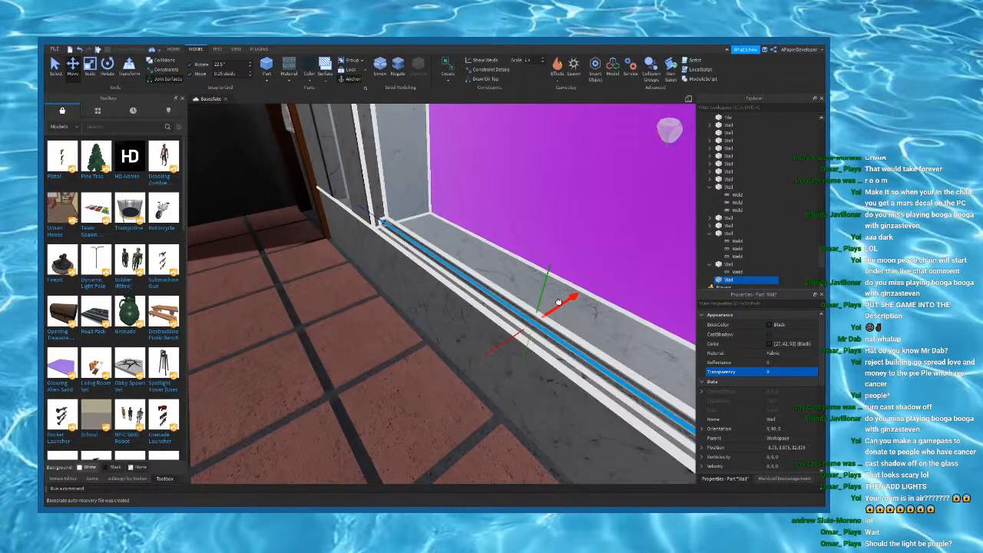
Step: Try the Really black color and Neon material on the sill strip
left_click(309, 80)
left_click(309, 255)
right_click_drag(308, 258, 309, 258)
left_click(402, 445)
right_click_drag(404, 447, 404, 447)
Step: Reduce the thickness of the large window's glass pane from both faces
left_click(432, 376)
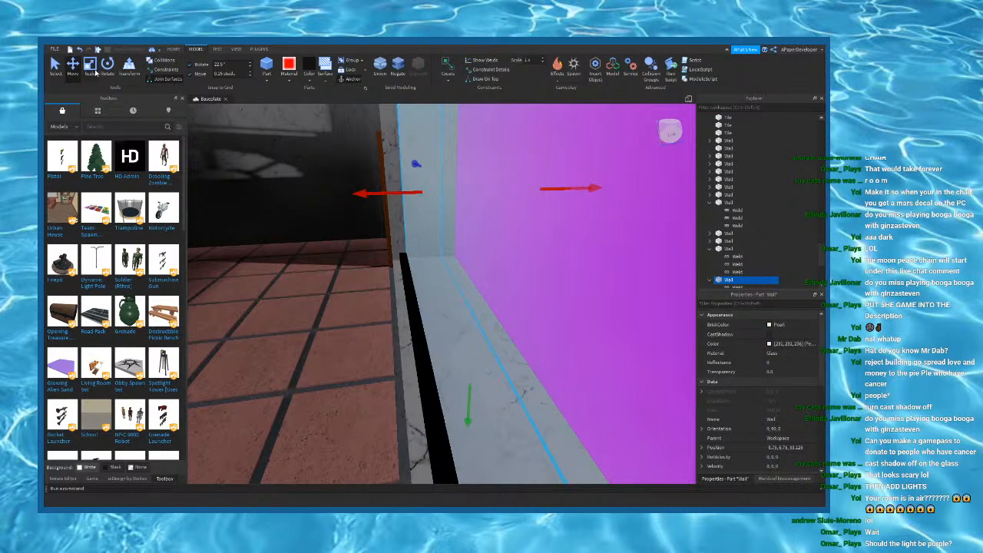
left_click(88, 67)
left_click_drag(411, 192, 431, 192)
left_click_drag(551, 192, 536, 194)
Step: Change the sill strip's material to Wood and its color to a dark grey
left_click(413, 288)
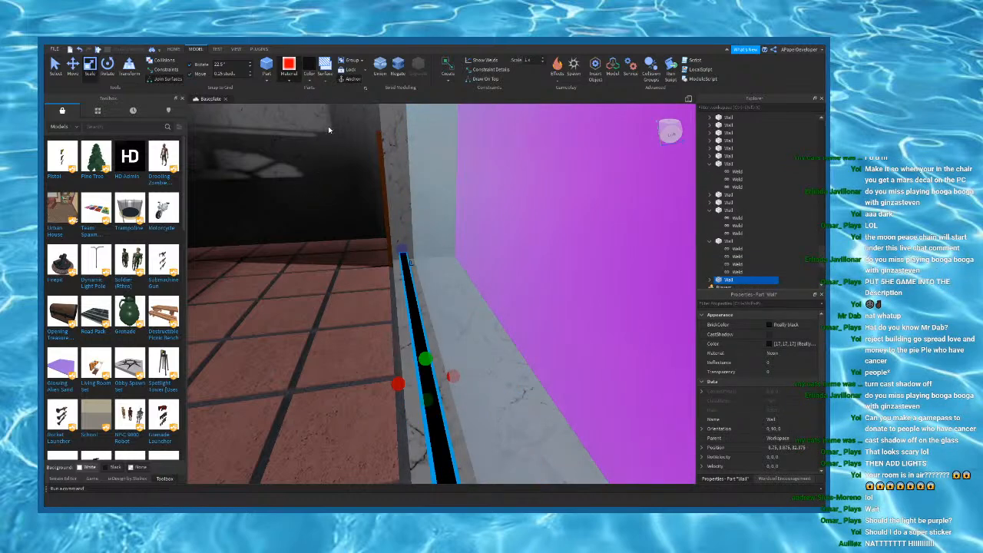
right_click_drag(532, 254, 532, 253)
key("w")
key("s")
left_click(73, 67)
right_click_drag(435, 258, 435, 258)
right_click_drag(361, 116, 361, 115)
right_click_drag(461, 231, 461, 230)
left_click(770, 344)
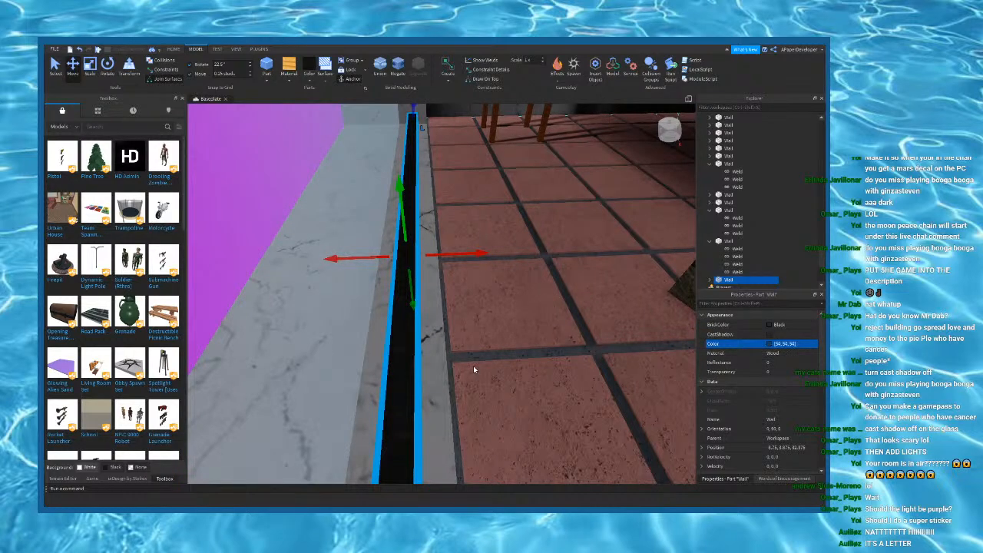
left_click(493, 349)
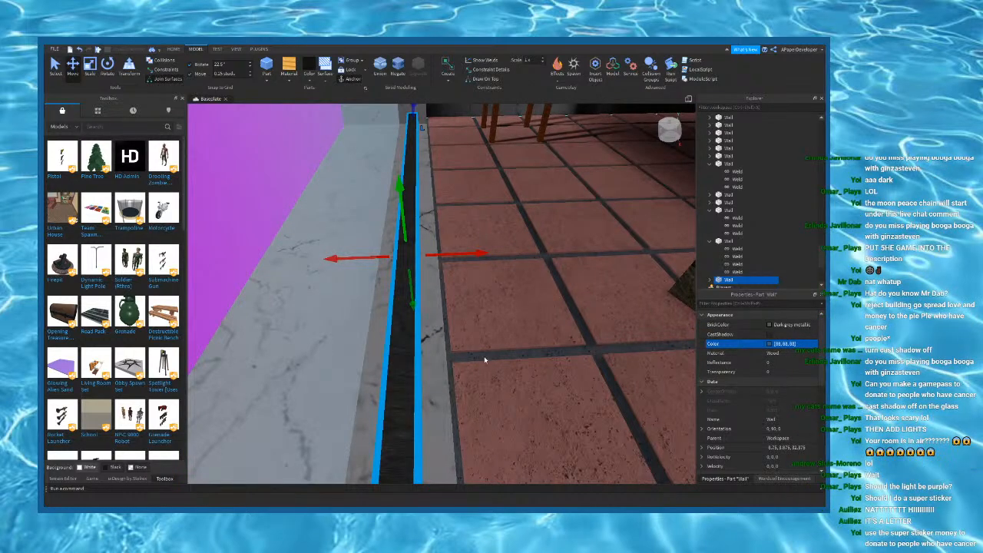
Step: Nudge the wooden strip across the window sill and slightly resize its depth
right_click_drag(485, 356, 504, 290)
left_click_drag(505, 290, 499, 291)
right_click_drag(500, 293, 516, 305)
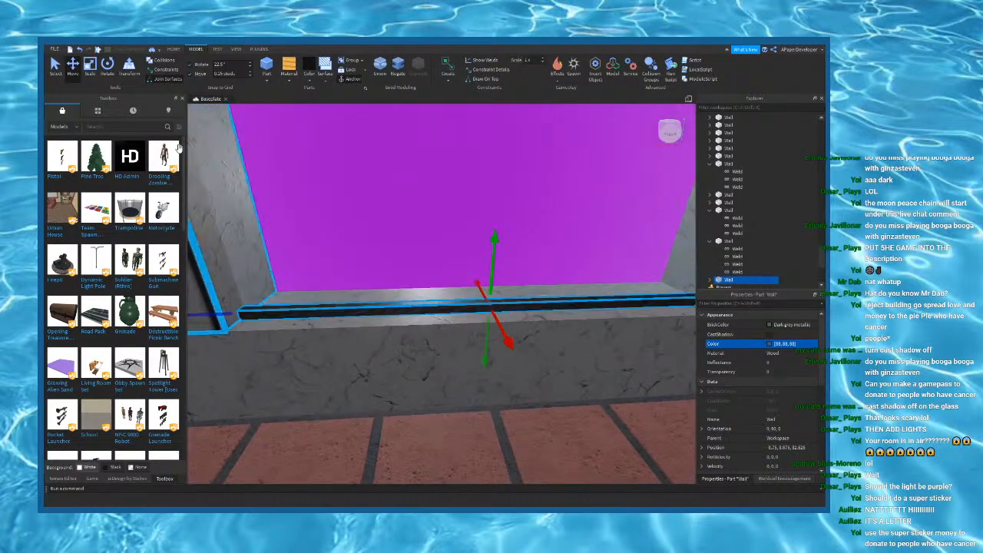
right_click_drag(447, 282, 432, 292)
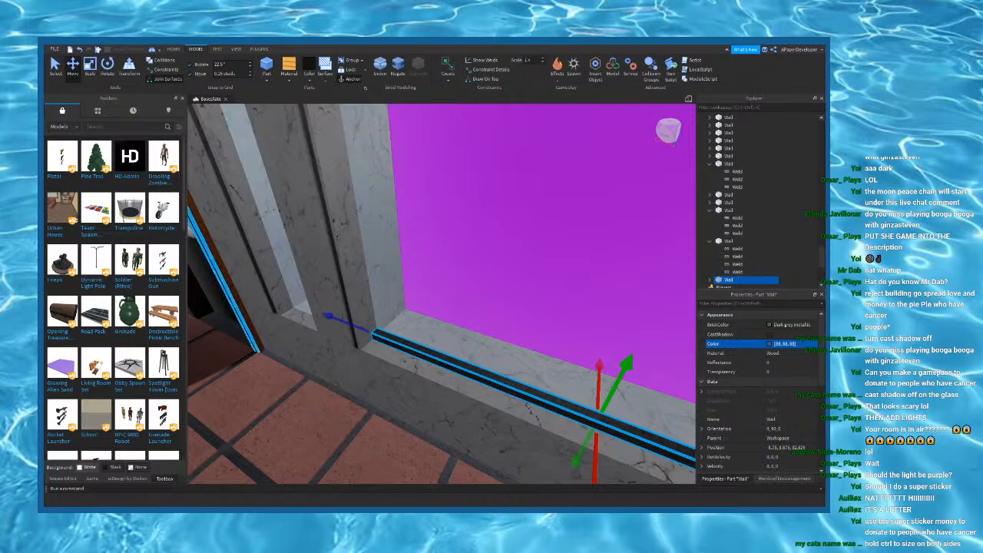
key("f")
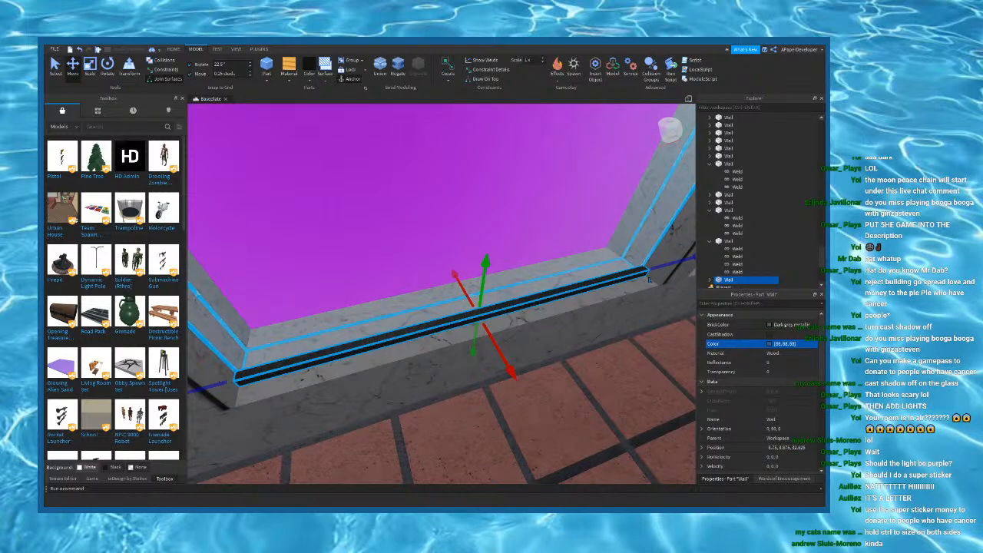
left_click(91, 70)
right_click_drag(566, 233, 507, 209)
left_click_drag(436, 207, 424, 206)
right_click_drag(443, 200, 338, 257)
Step: Duplicate the sill strip and reshape the copy into a vertical trim along one side of the large window
key("ctrl+d")
left_click_drag(304, 256, 608, 237)
right_click_drag(612, 267, 607, 237)
left_click_drag(608, 238, 596, 209)
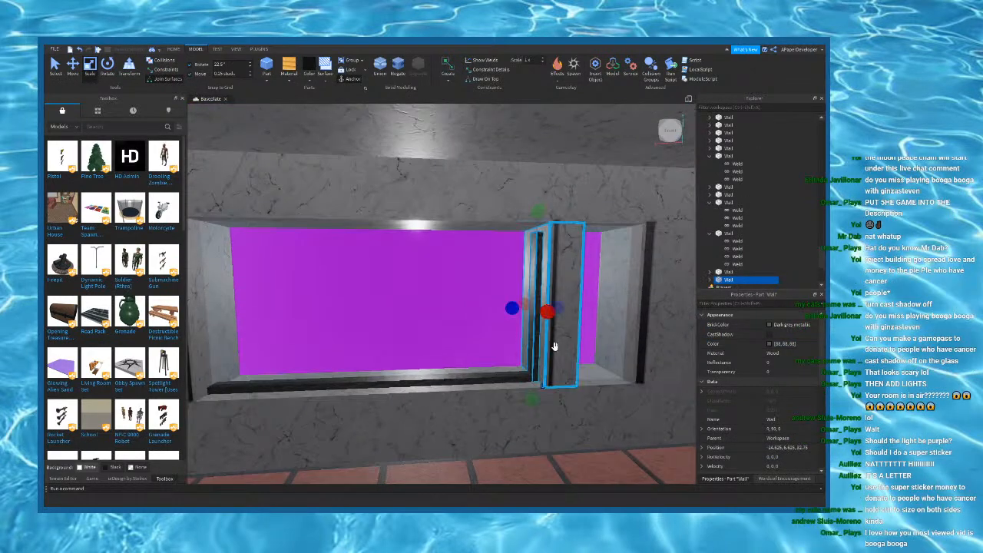
Step: Place copies of the sill strip and the vertical trim on the large window's upper edge and opposite side
left_click(507, 380)
key("ctrl+d")
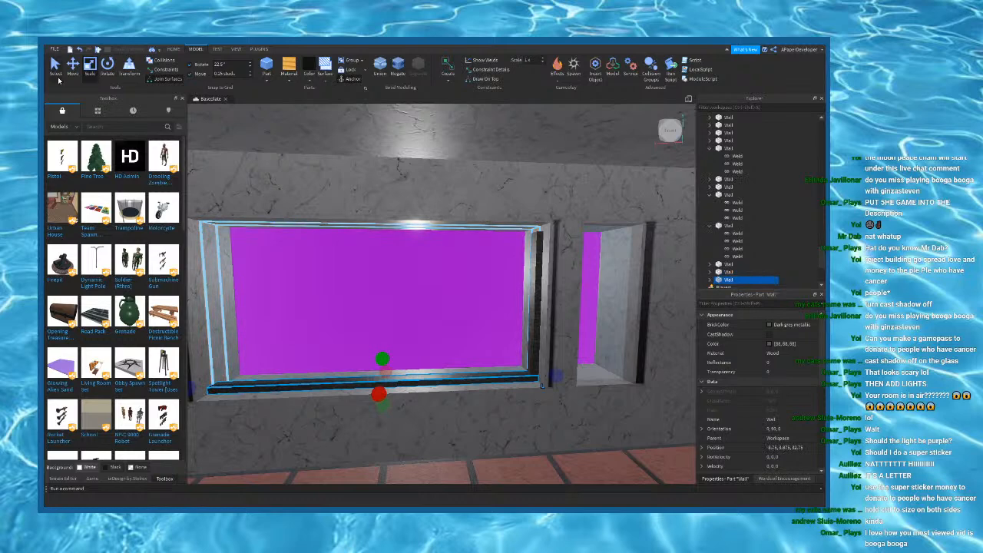
left_click(72, 75)
left_click_drag(384, 341, 389, 202)
left_click(535, 292)
left_click_drag(537, 303, 258, 306)
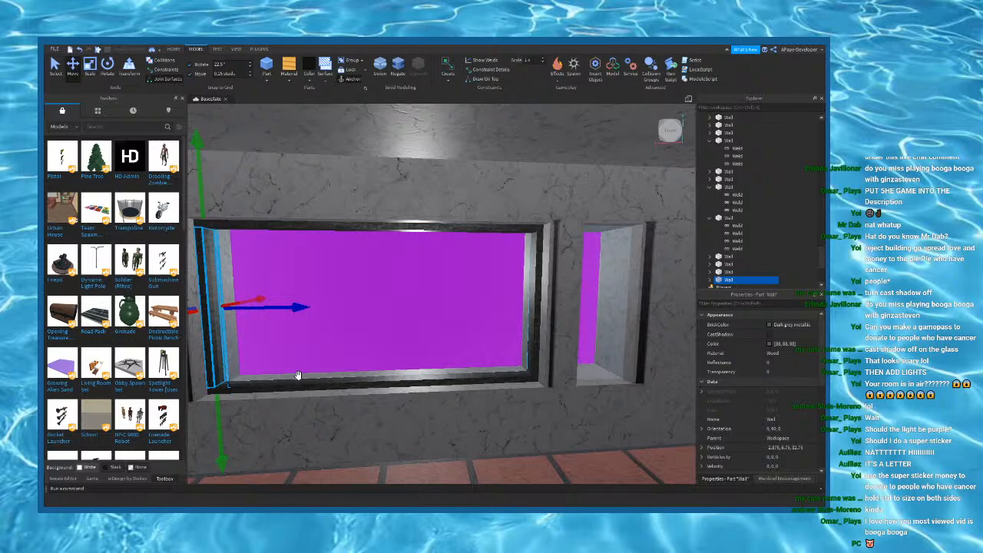
Step: Resize the vertical wooden trims on both sides of the large window to fit between its upper and lower strips
left_click(386, 228)
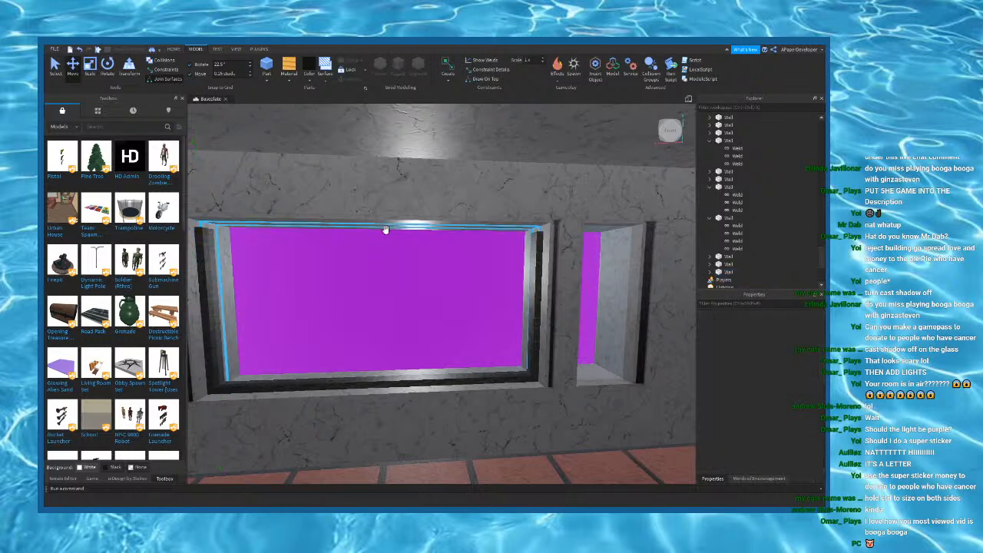
left_click(208, 255)
key("ctrl+1")
key("ctrl+3")
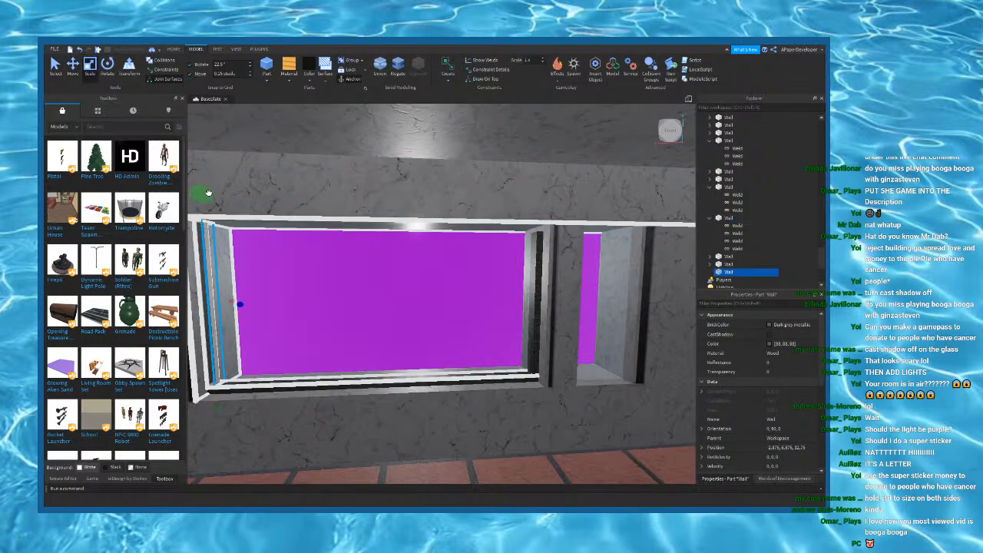
left_click(535, 242)
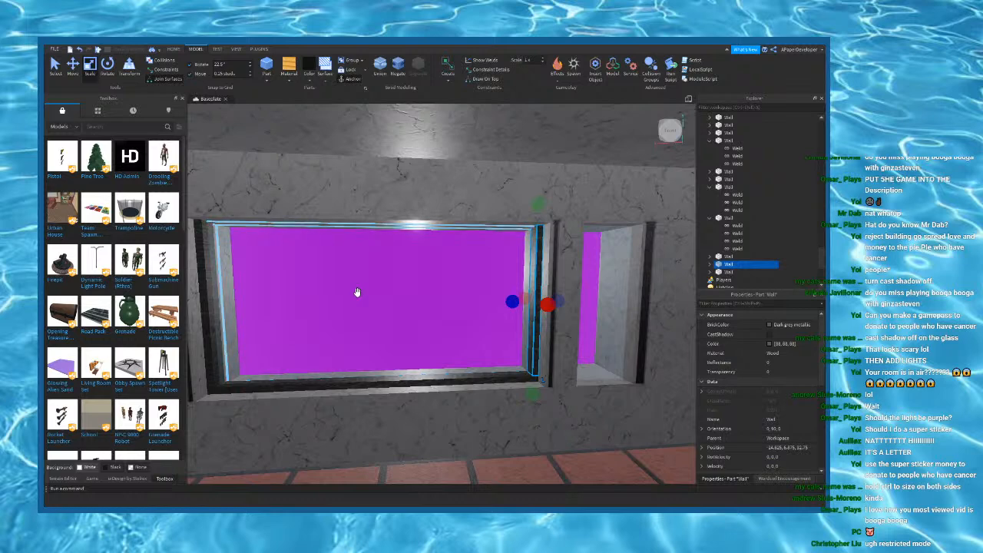
right_click_drag(367, 296, 375, 221)
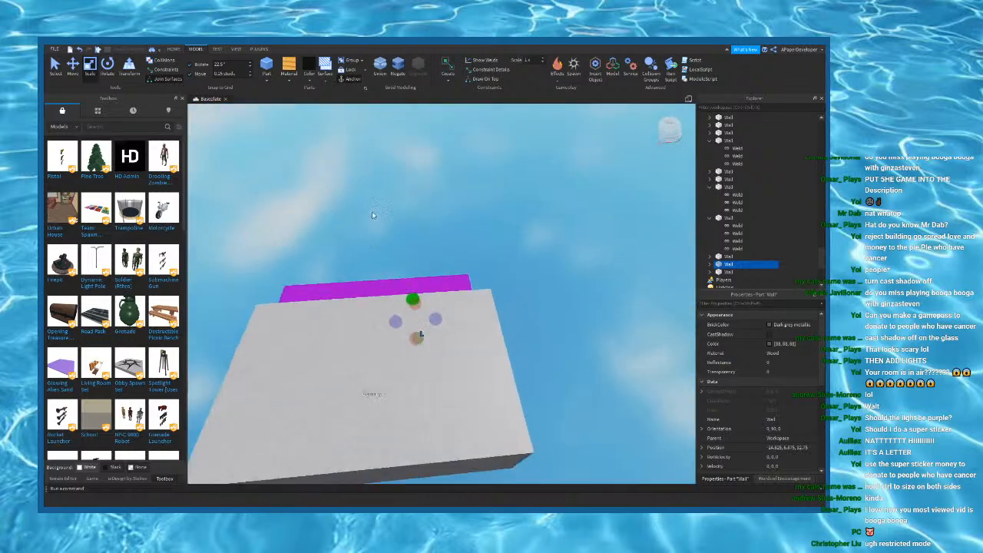
left_click(423, 201)
right_click_drag(423, 201, 426, 208)
scroll(426, 208, "up", 4)
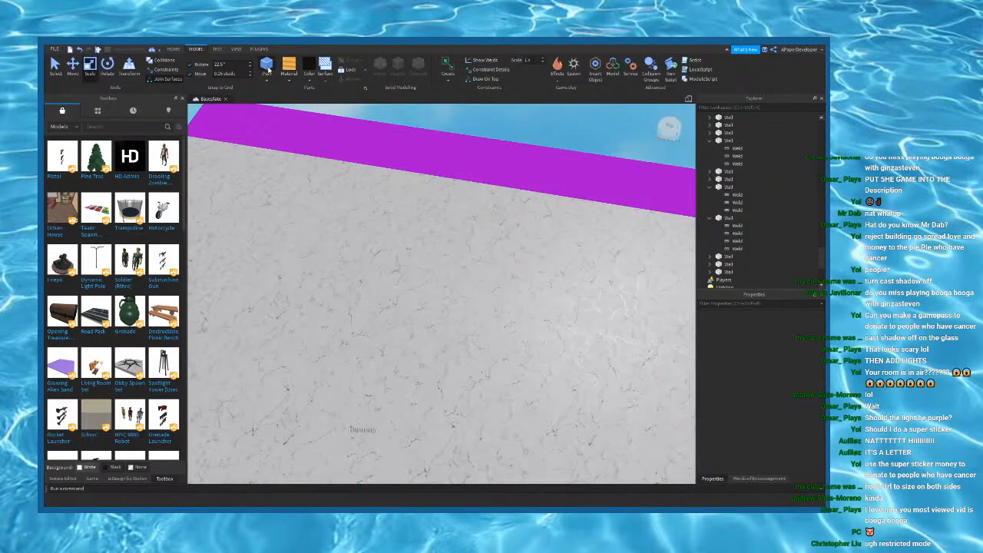
left_click(268, 69)
left_click(429, 212)
right_click_drag(483, 255, 481, 269)
key("f")
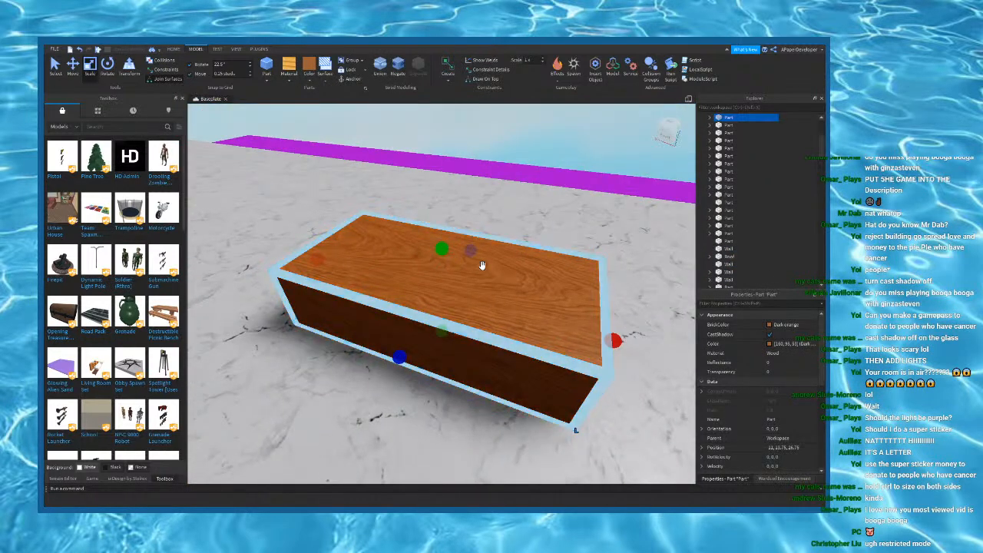
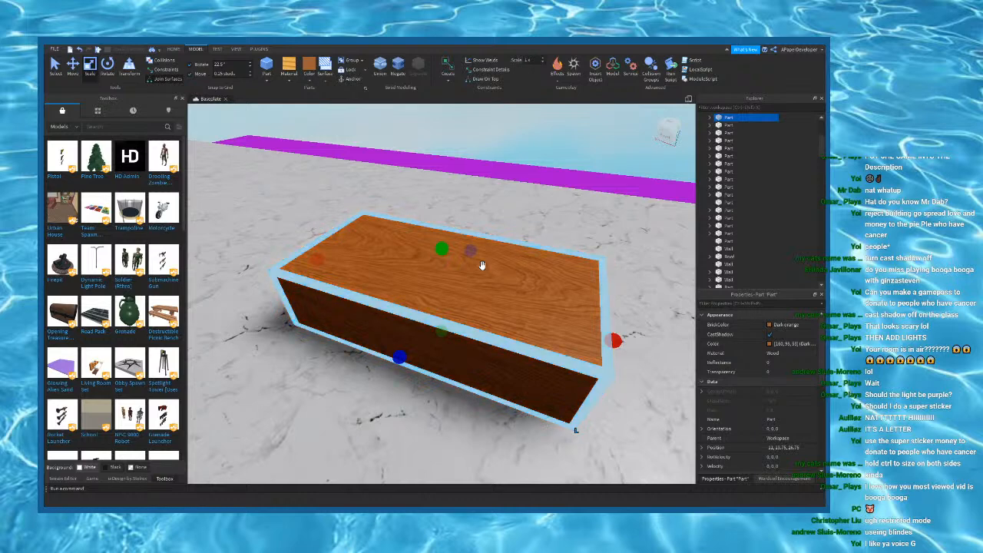
right_click_drag(542, 303, 532, 302)
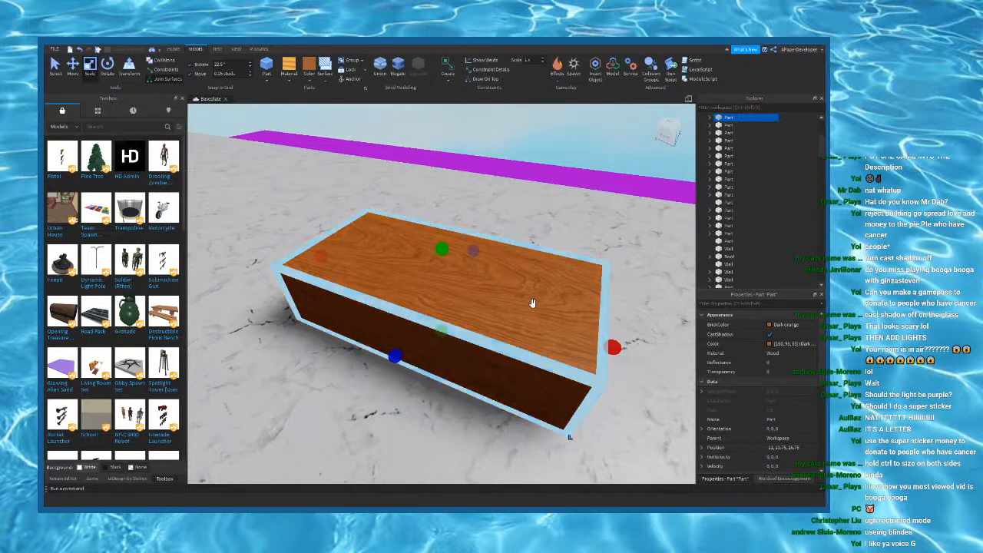
key("Delete")
Step: Search the model library for blinds
left_click(129, 125)
type("blinds")
key("Return")
right_click_drag(246, 248, 247, 249)
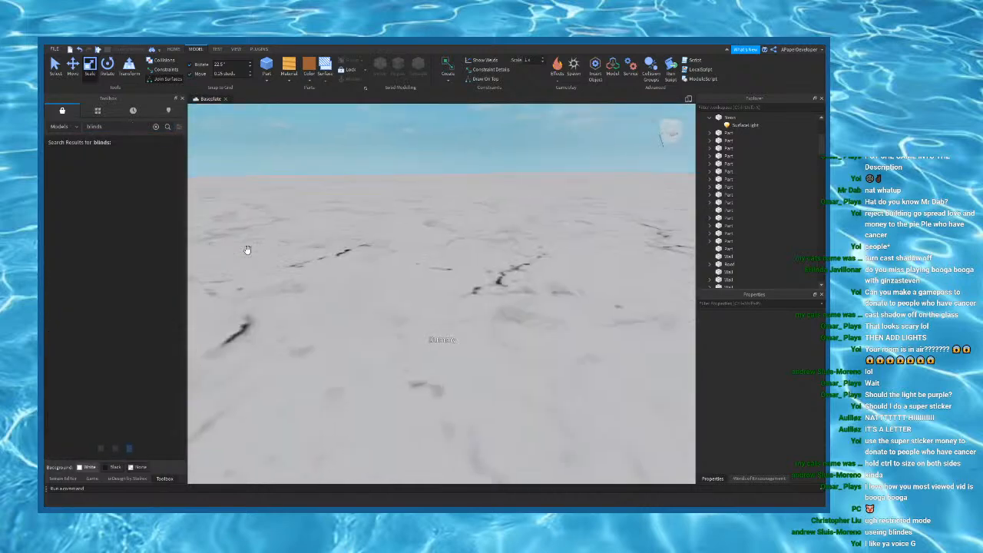
scroll(248, 251, "down", 5)
scroll(347, 353, "up", 5)
right_click_drag(349, 356, 349, 359)
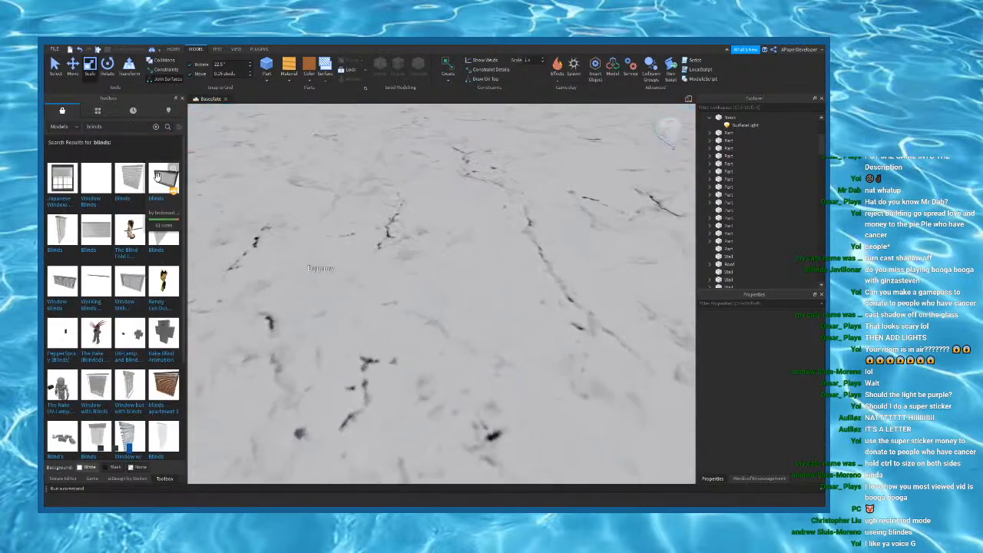
Step: Insert a window model with blinds and delete the Blinds group nested inside it
key("f")
right_click_drag(445, 200, 446, 200)
scroll(446, 200, "up", 3)
left_click(710, 118)
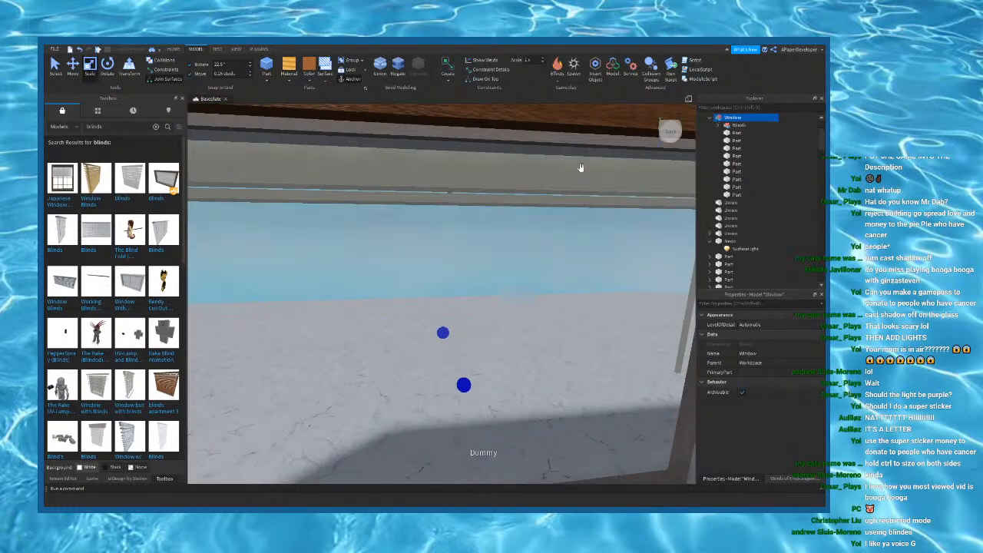
left_click(738, 124)
key("Delete")
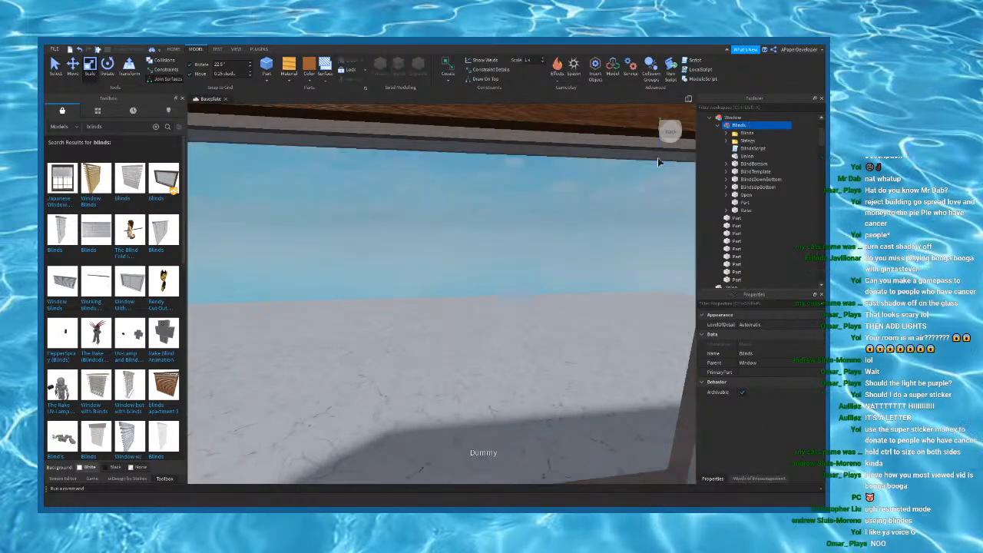
key("Delete")
Step: Undo the changes to the inserted window and bring in the Blinds model on its own
right_click_drag(534, 286, 561, 179)
key("ctrl+z")
key("ctrl+z")
key("ctrl+z")
key("f")
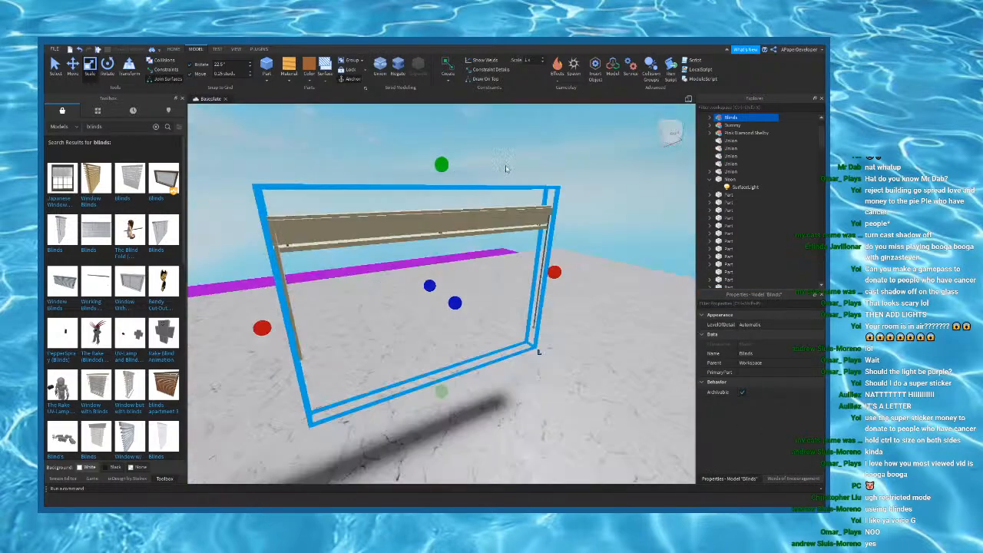
Step: Move the Blinds model into the opening of the large window
left_click(72, 66)
right_click_drag(456, 330, 499, 318)
scroll(456, 320, "down", 5)
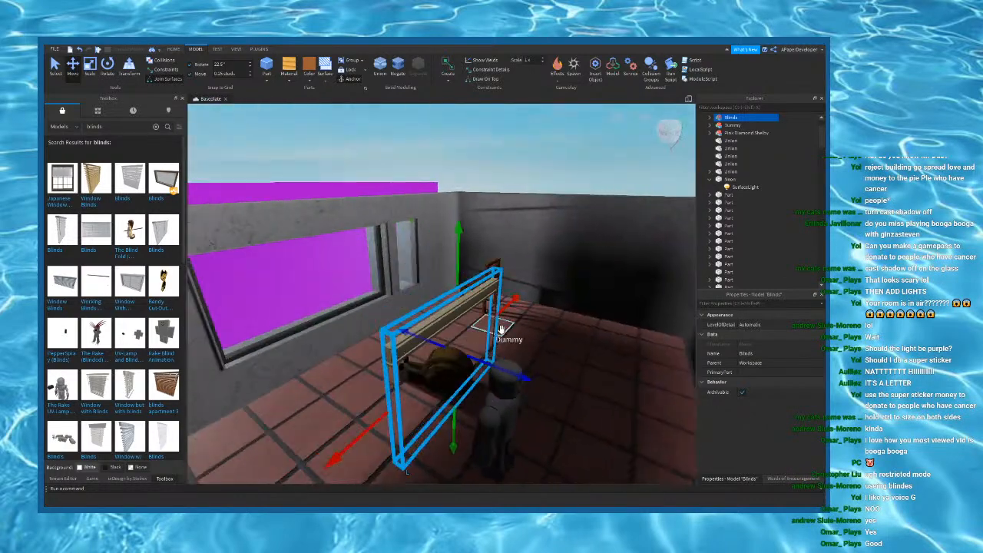
left_click_drag(492, 360, 484, 337)
left_click_drag(458, 216, 460, 167)
right_click_drag(460, 168, 479, 195)
scroll(479, 195, "down", 2)
Step: Delete the Blinds model from the large window and clear the model library search
left_click(710, 118)
left_click(719, 133)
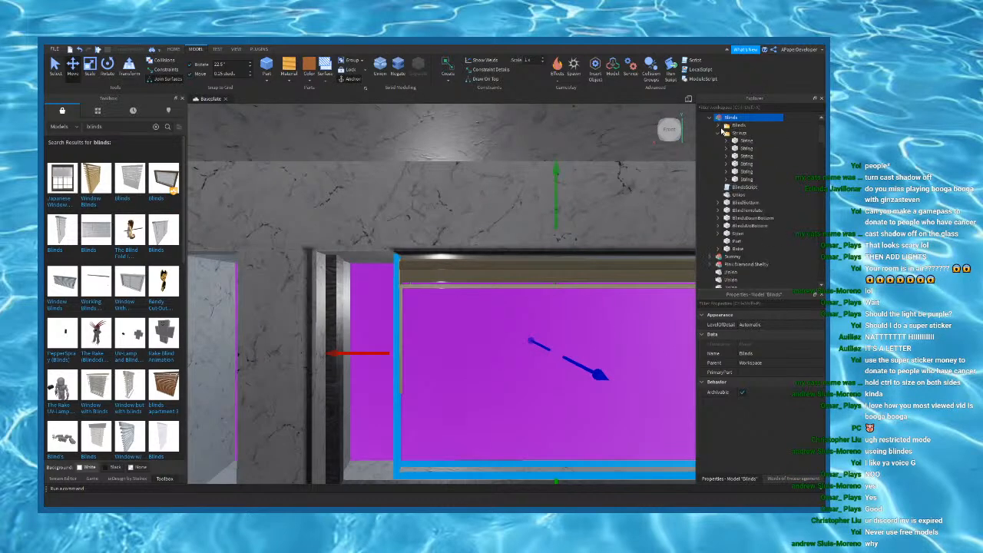
right_click_drag(536, 184, 556, 213)
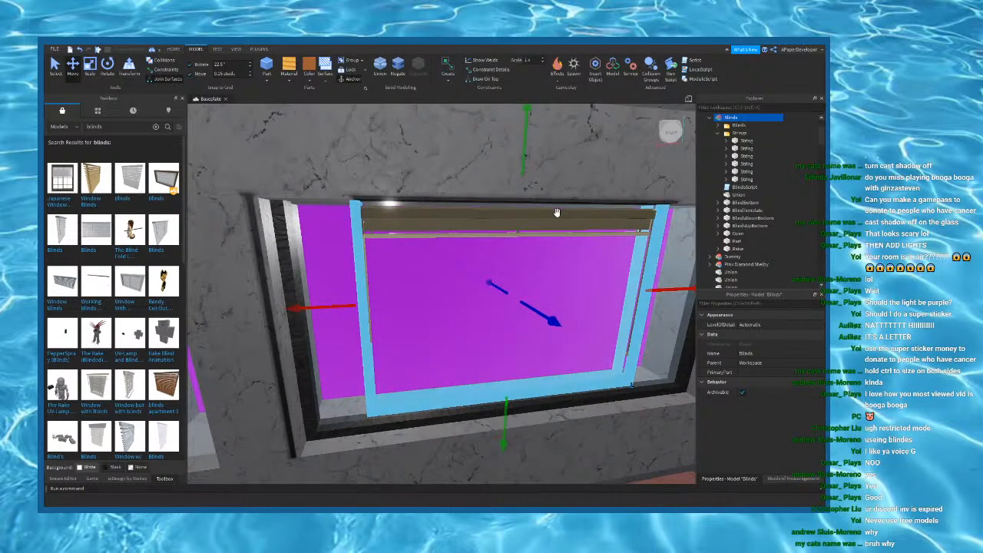
key("Delete")
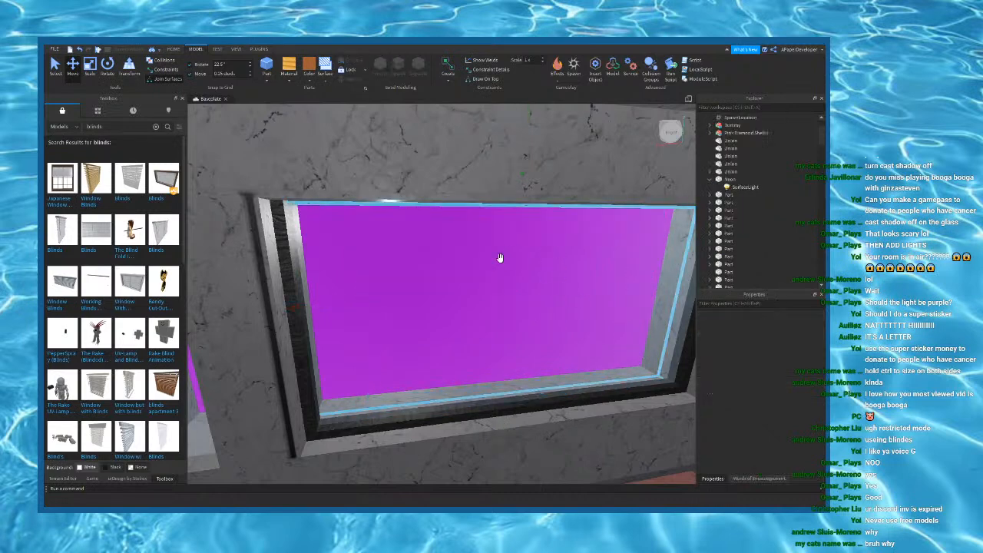
right_click_drag(517, 256, 485, 266)
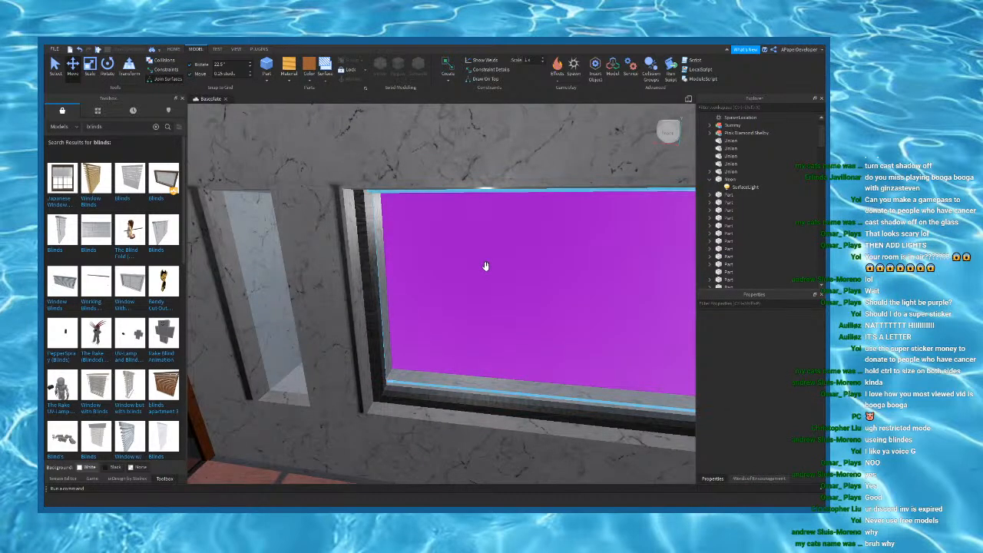
left_click(156, 127)
right_click_drag(446, 222, 465, 235)
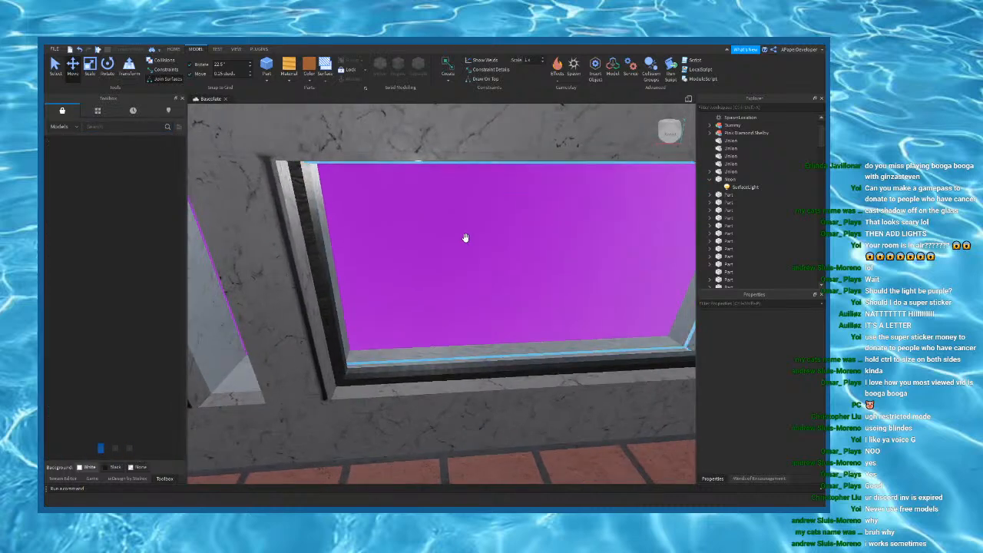
right_click_drag(466, 238, 476, 269)
right_click_drag(396, 314, 397, 310)
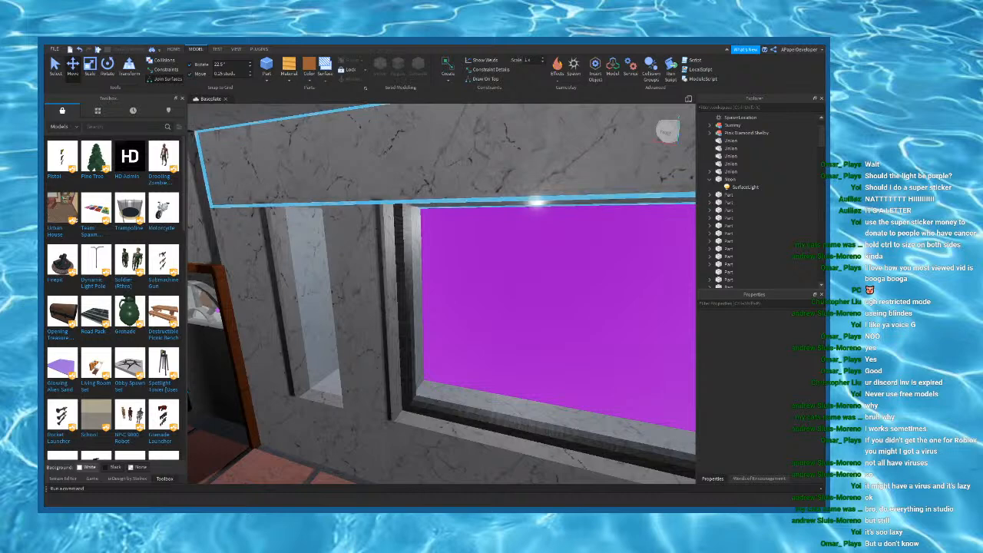
left_click(258, 50)
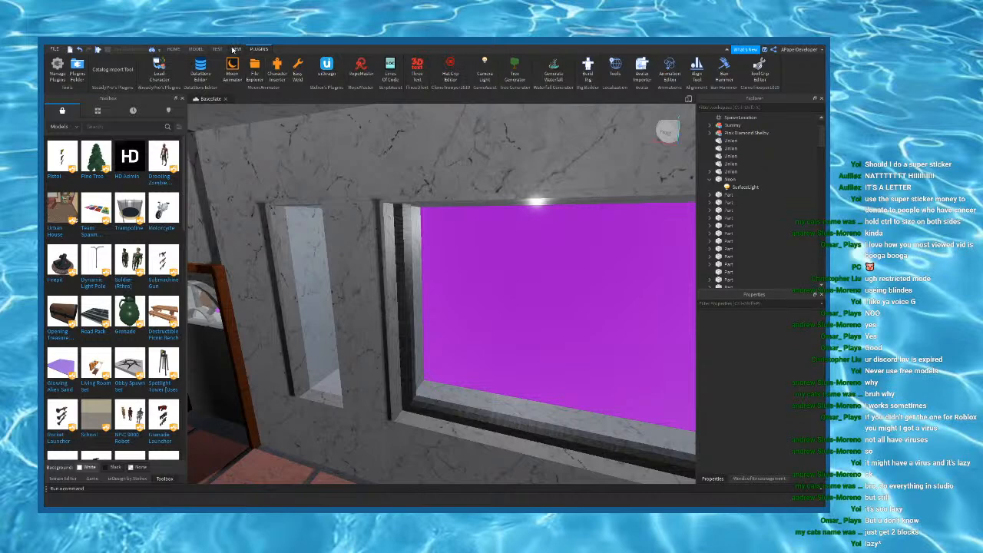
left_click(236, 49)
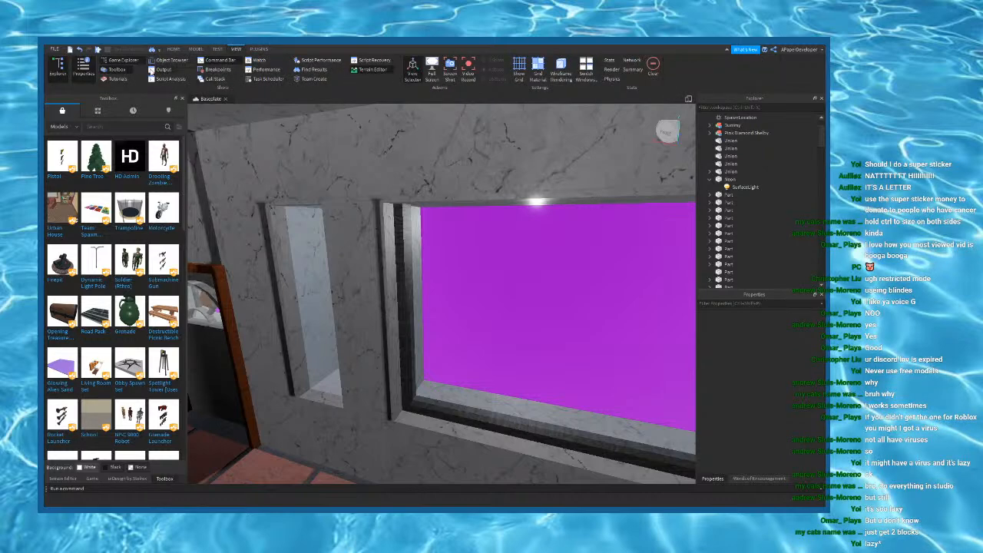
left_click(174, 49)
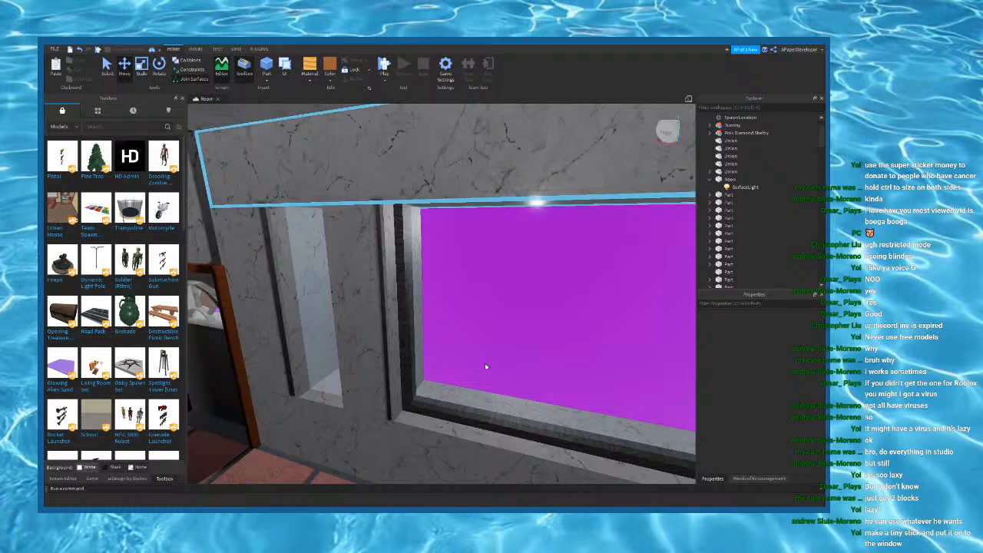
Step: Insert a new wooden part and scale it into a very thin, tall vertical stick
right_click_drag(440, 380, 477, 318)
left_click(196, 49)
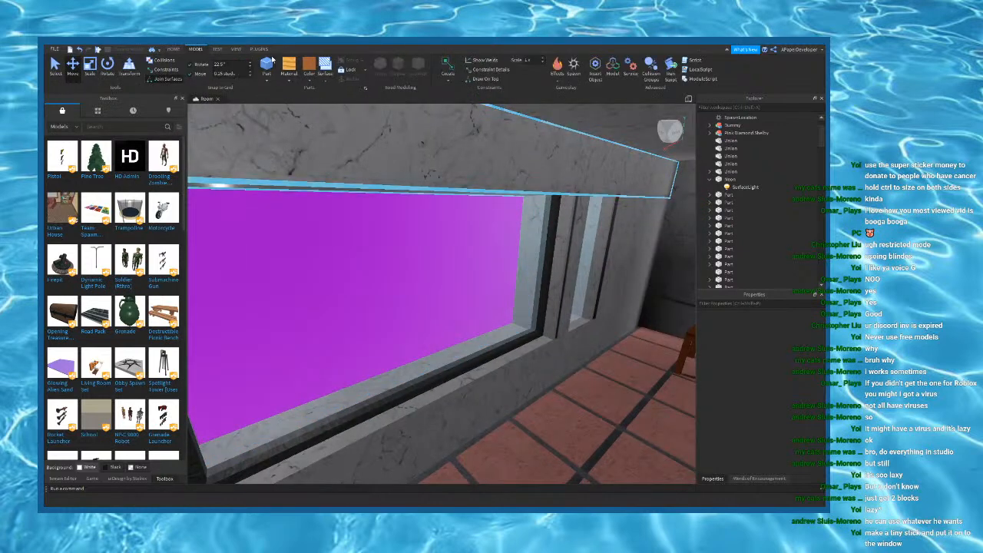
left_click(266, 65)
key("f")
left_click(89, 67)
left_click_drag(538, 269, 294, 316)
left_click_drag(274, 241, 274, 220)
right_click_drag(274, 238, 274, 211)
left_click_drag(274, 219, 405, 133)
key("f")
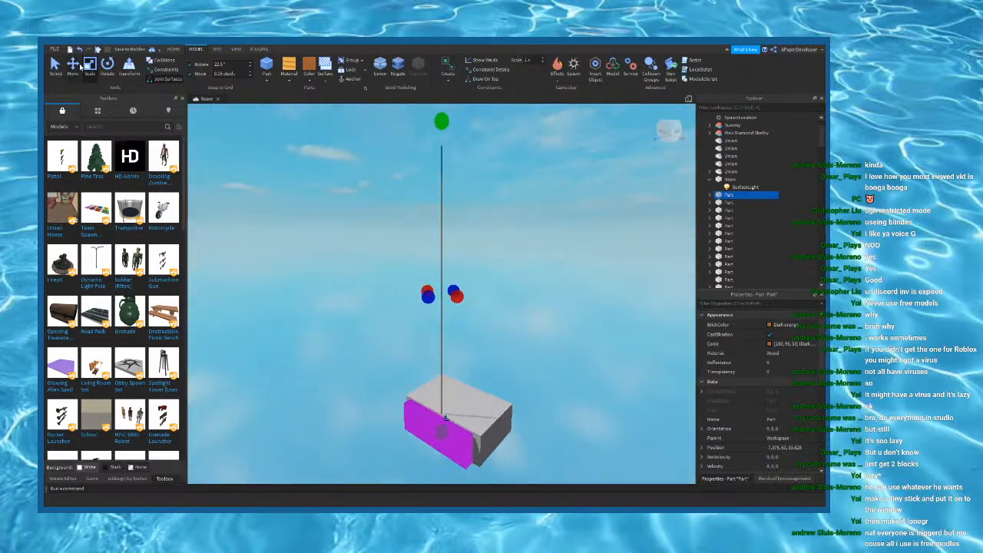
Step: Lower the tall wooden stick into the room and shift it toward the large window
left_click(74, 65)
left_click_drag(443, 133, 449, 367)
scroll(447, 358, "up", 8)
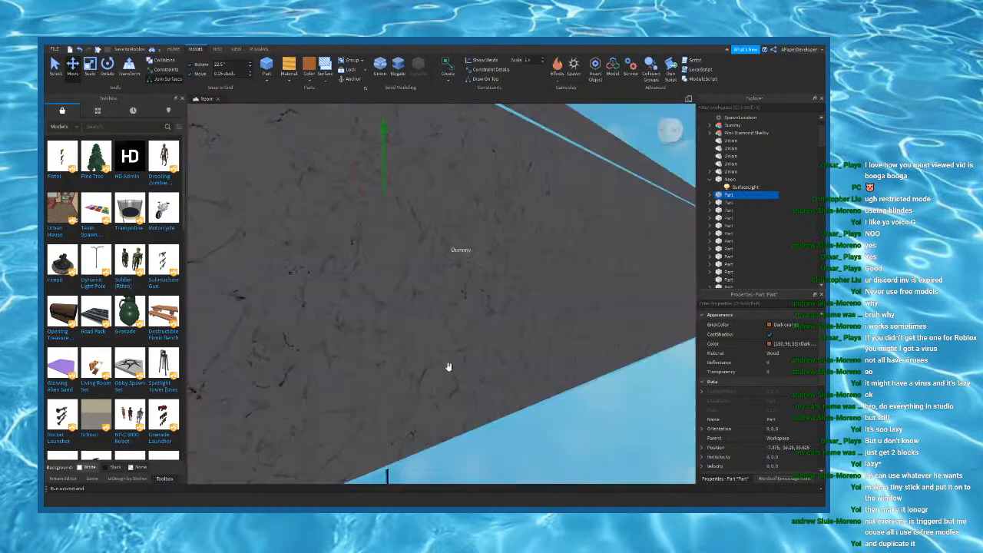
scroll(450, 367, "up", 5)
right_click_drag(449, 367, 439, 365)
scroll(439, 374, "down", 6)
scroll(438, 367, "up", 3)
scroll(438, 366, "up", 1)
left_click_drag(423, 224, 421, 242)
left_click_drag(420, 313, 420, 318)
Step: Shorten the stick so it spans only the upper part of the large window's height
right_click_drag(460, 336, 451, 275)
scroll(461, 339, "up", 1)
key("d")
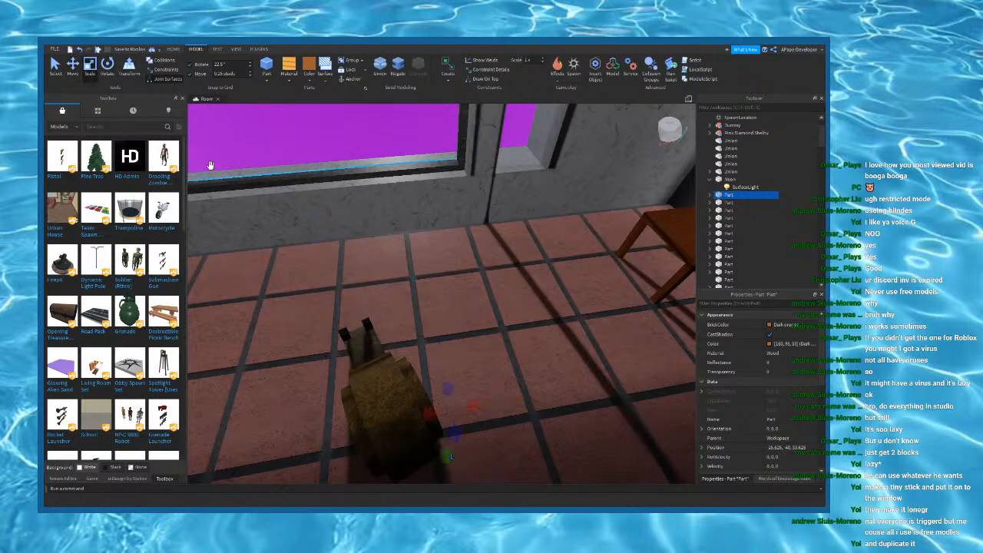
right_click_drag(459, 435, 445, 408)
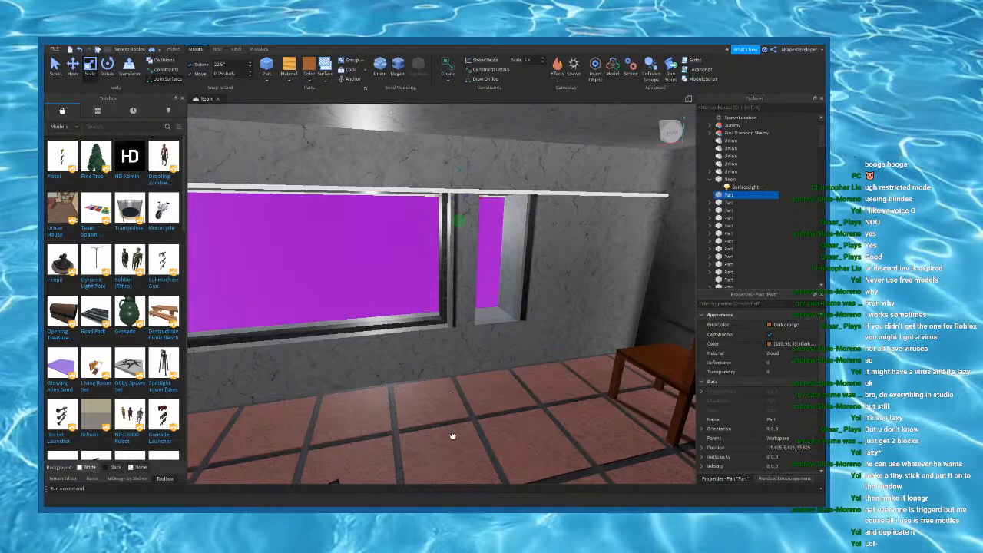
left_click_drag(464, 368, 457, 308)
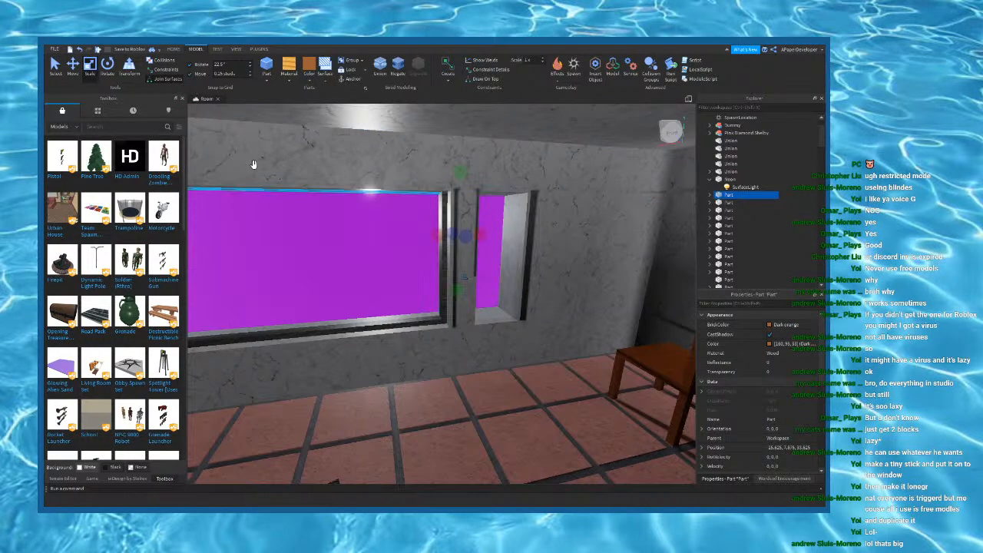
Step: Move the short stick into the large window's opening, just inside the dark vertical trim
scroll(425, 236, "up", 3)
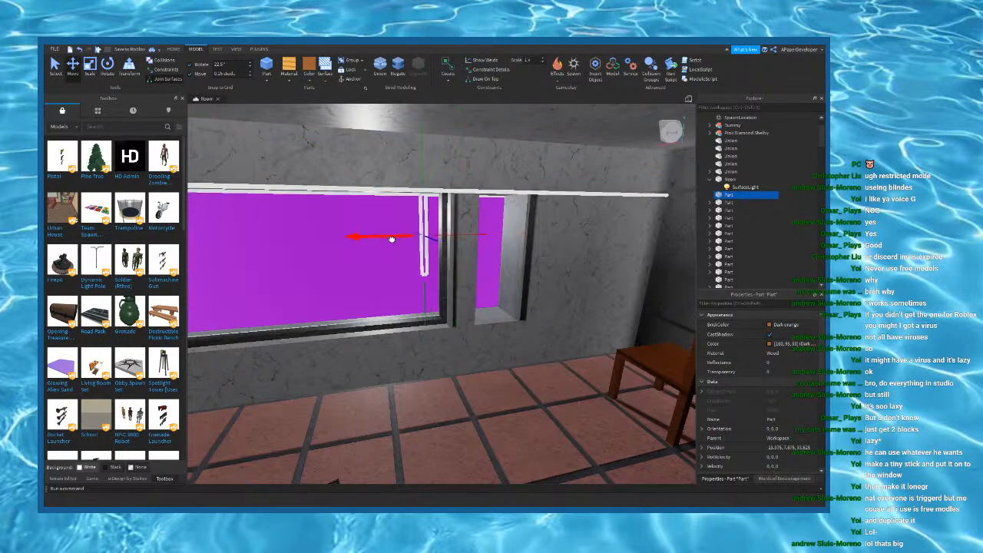
right_click_drag(425, 230, 416, 201)
left_click_drag(476, 220, 503, 222)
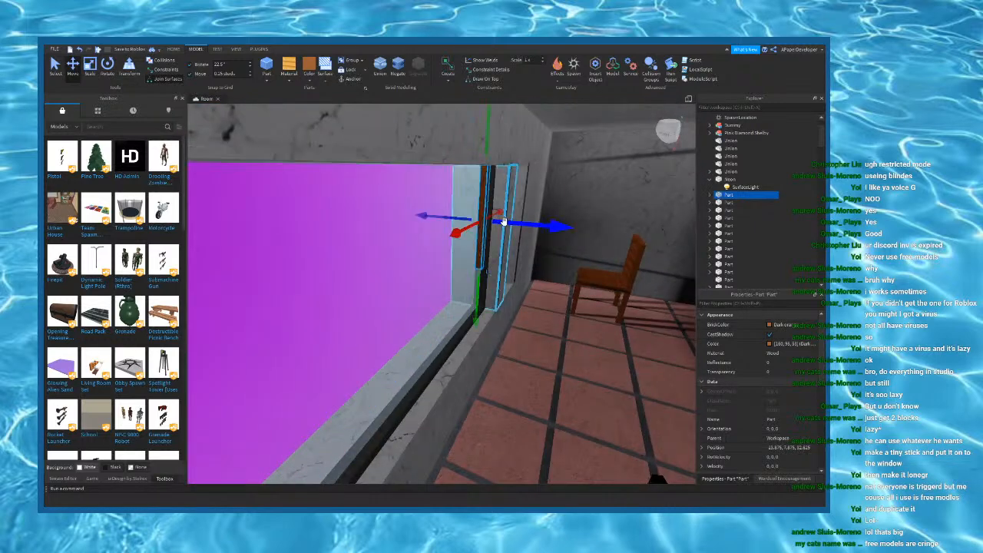
right_click_drag(504, 222, 518, 216)
left_click_drag(495, 233, 439, 253)
scroll(438, 278, "up", 2)
Step: Make a small block copy of the stick at its upper end and color it Daisy orange
key("ctrl+3")
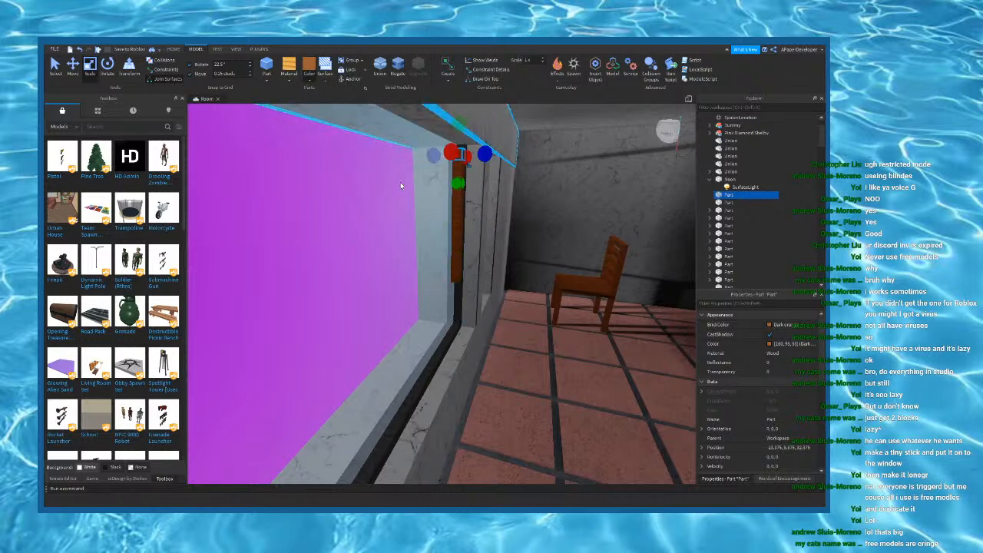
right_click_drag(470, 225, 468, 167)
left_click(73, 67)
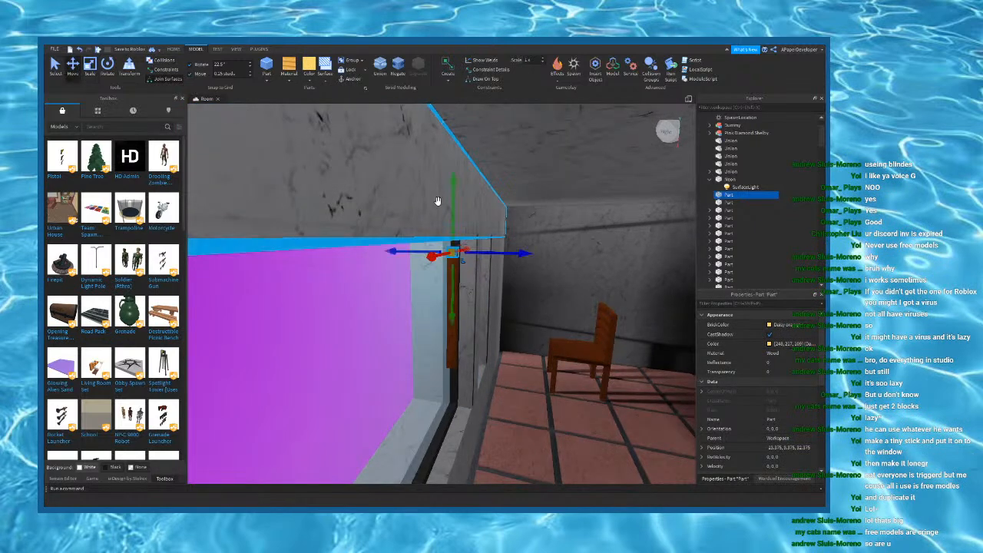
Step: Scale the orange block sideways so its end reaches the dark vertical trim of the large window
key("ctrl+3")
right_click_drag(466, 273, 461, 274)
key("a")
left_click_drag(375, 281, 366, 281)
key("d")
right_click_drag(366, 281, 363, 282)
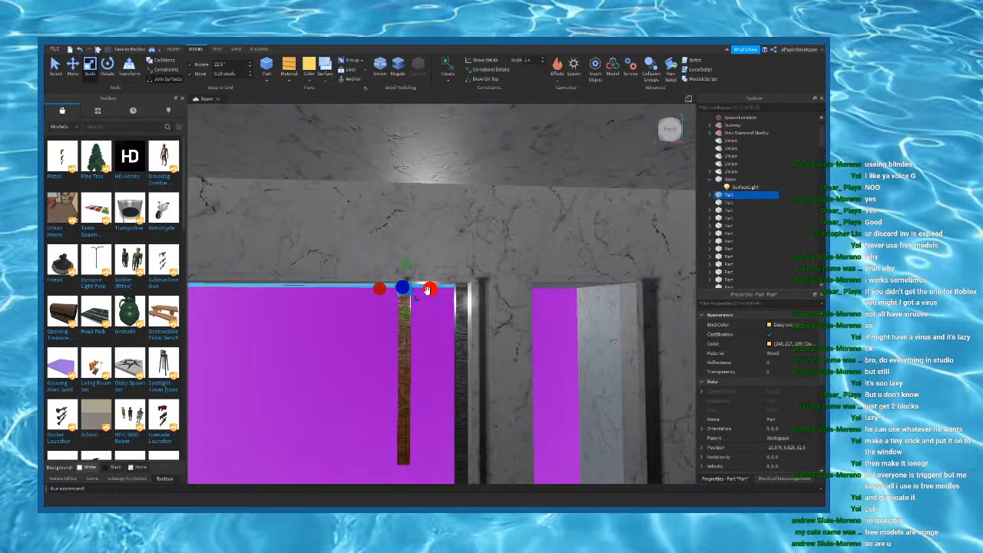
key("w")
right_click_drag(485, 287, 489, 295)
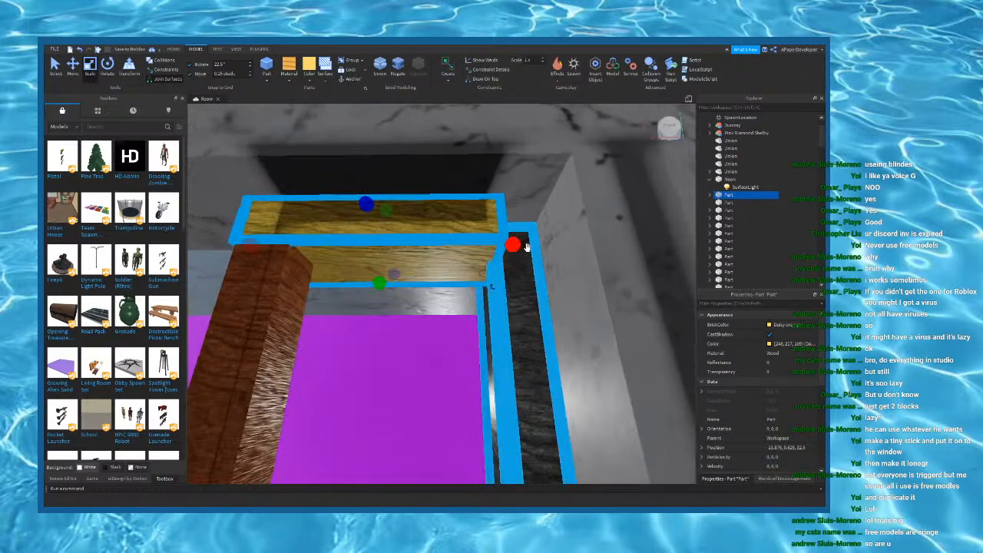
key("a")
left_click_drag(514, 249, 481, 277)
Step: Stretch the orange block into a thin bar along the top of the large window
right_click_drag(536, 292, 461, 299)
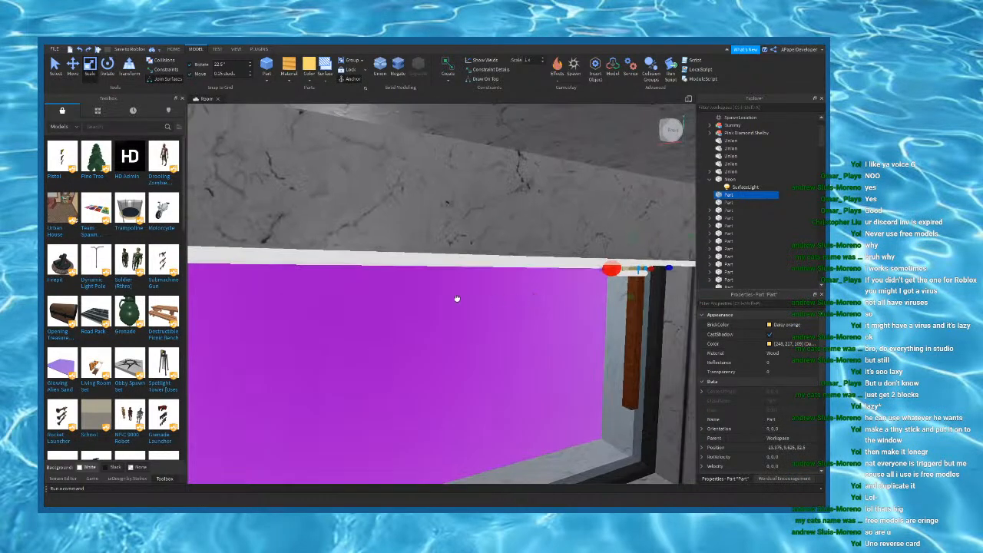
left_click_drag(552, 277, 515, 278)
right_click_drag(551, 277, 515, 278)
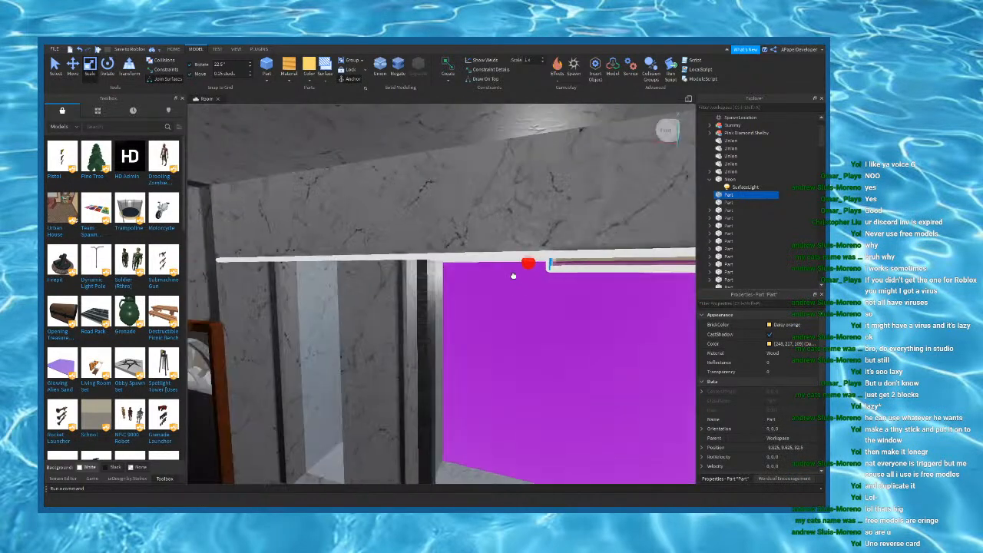
right_click_drag(403, 271, 505, 281)
Step: Shorten the orange bar to span only the half of the window top above the stick, flush with the trim
left_click(334, 293)
right_click_drag(404, 310, 351, 180)
left_click(362, 248)
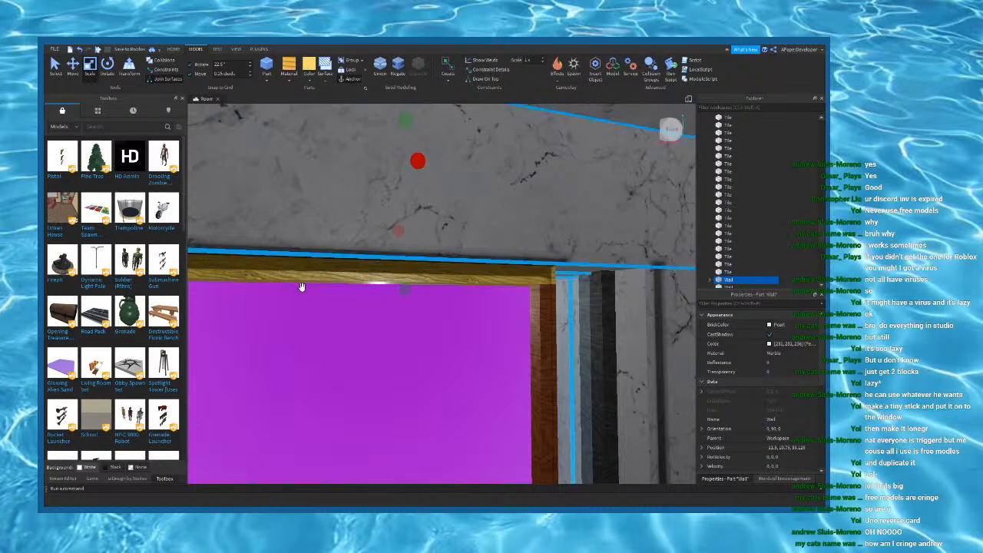
left_click(319, 264)
right_click_drag(319, 264, 318, 265)
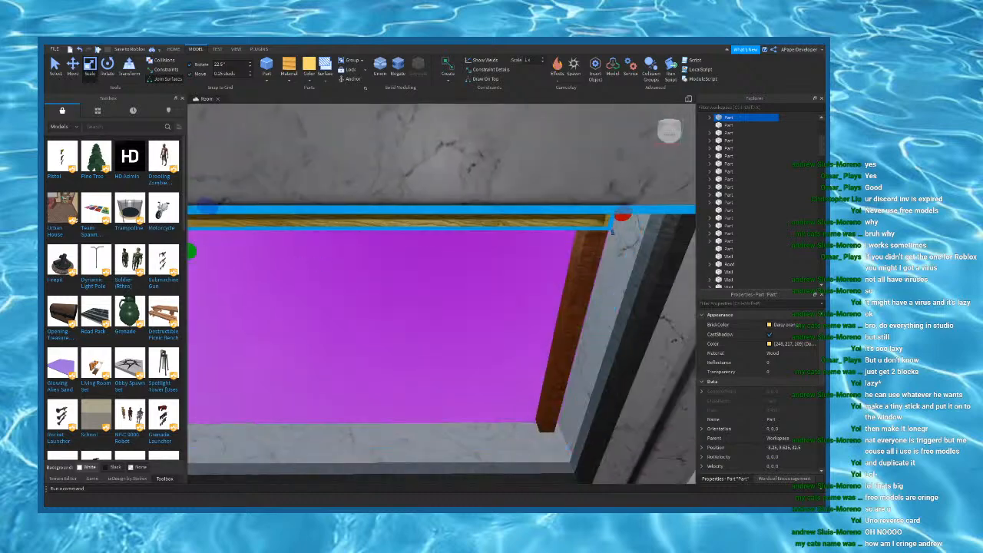
right_click_drag(345, 213, 346, 213)
left_click_drag(298, 238, 424, 278)
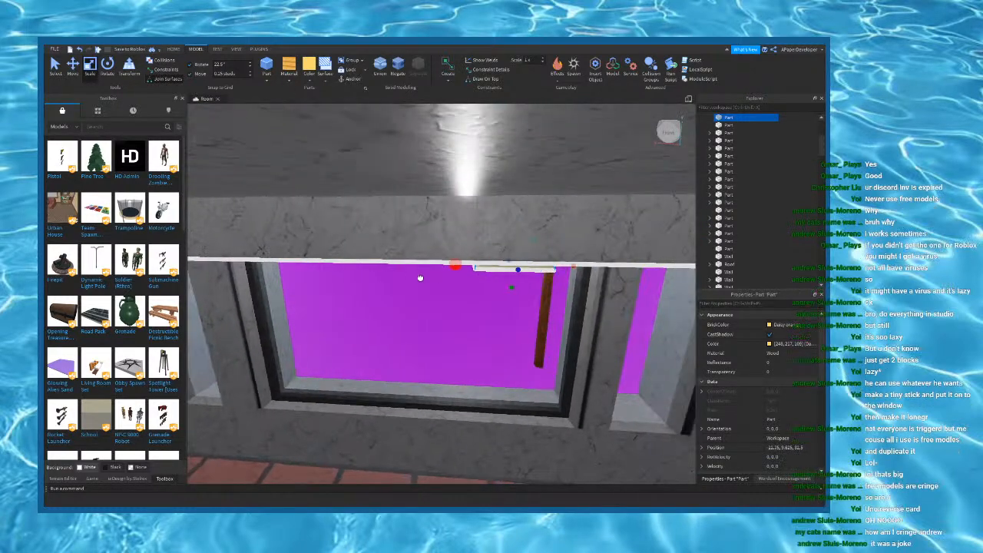
left_click_drag(602, 268, 607, 268)
right_click_drag(608, 268, 586, 274)
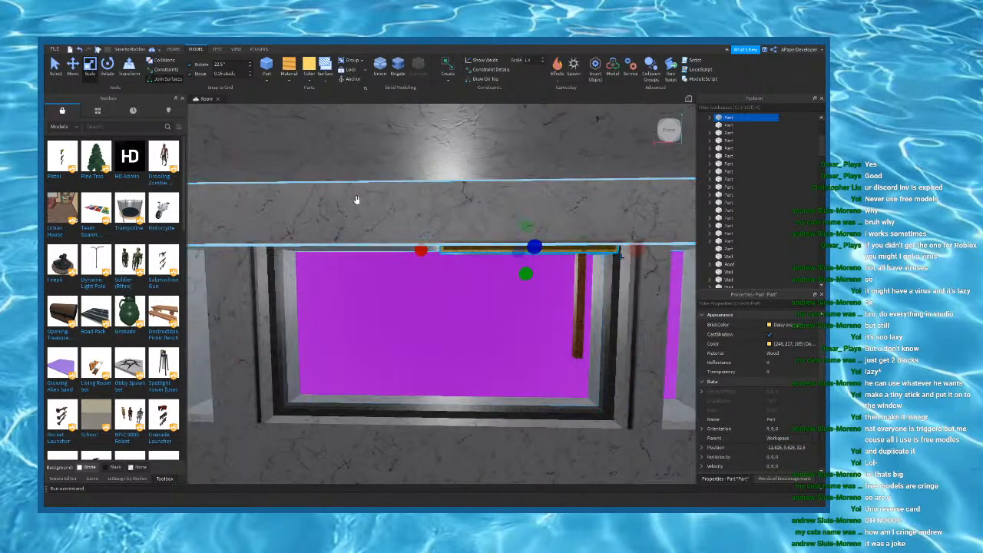
Step: Duplicate the orange bar and slide the copy end to end with it to cover the other half of the window top
left_click(74, 75)
left_click_drag(412, 252, 355, 252)
key("d")
key("a")
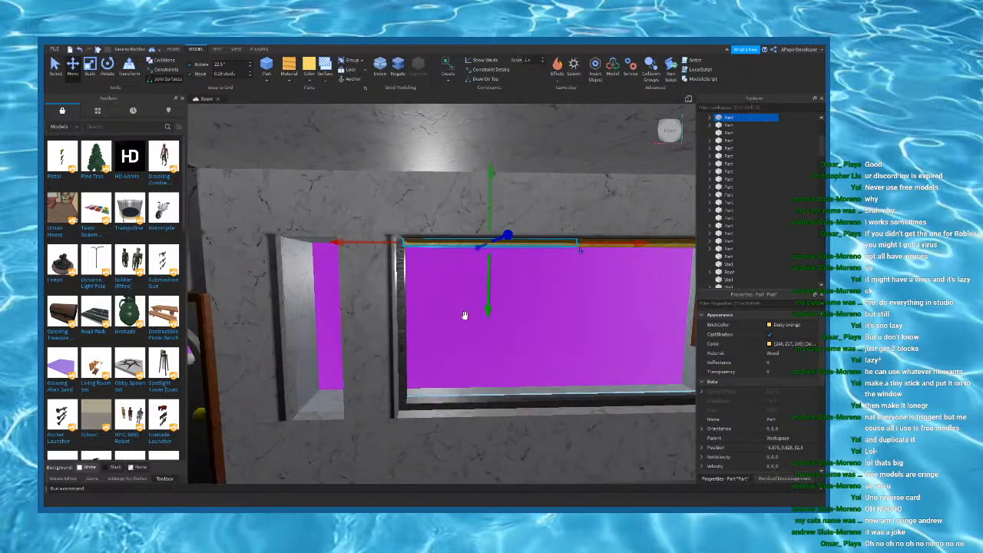
key("d")
Step: Scale both orange bars in slightly from their ends, leaving a gap between them at the window's middle
left_click(524, 265)
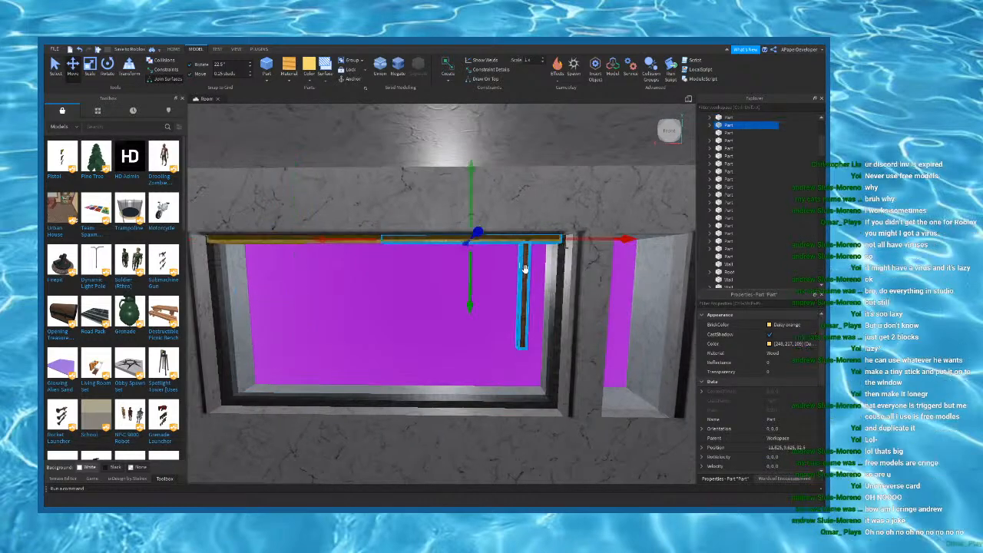
left_click(372, 239)
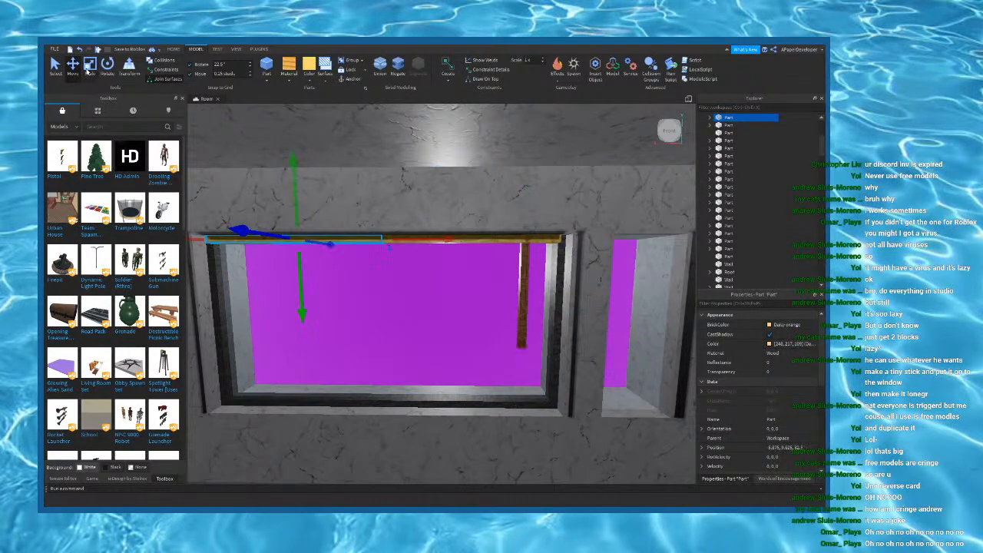
left_click_drag(407, 241, 401, 242, "ctrl")
left_click(409, 241)
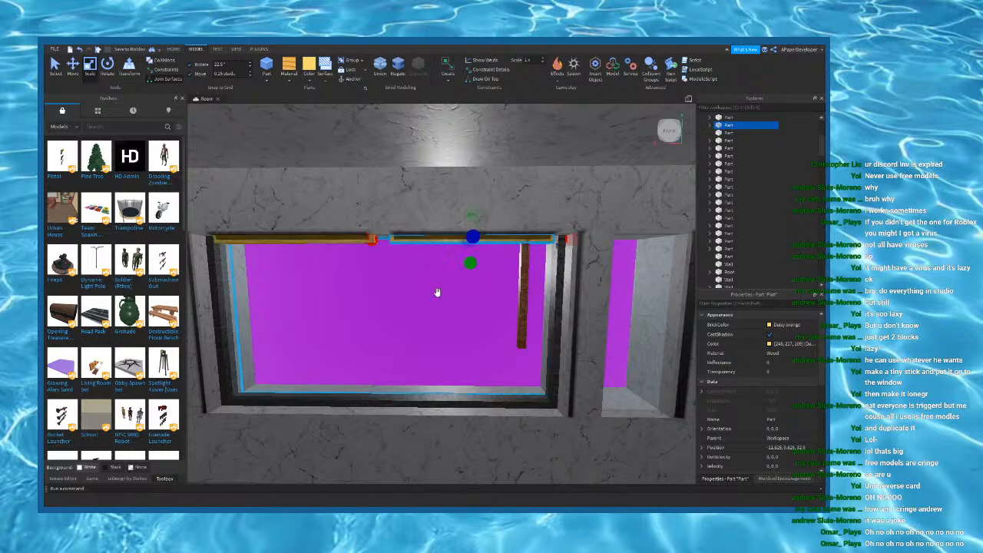
left_click(537, 300)
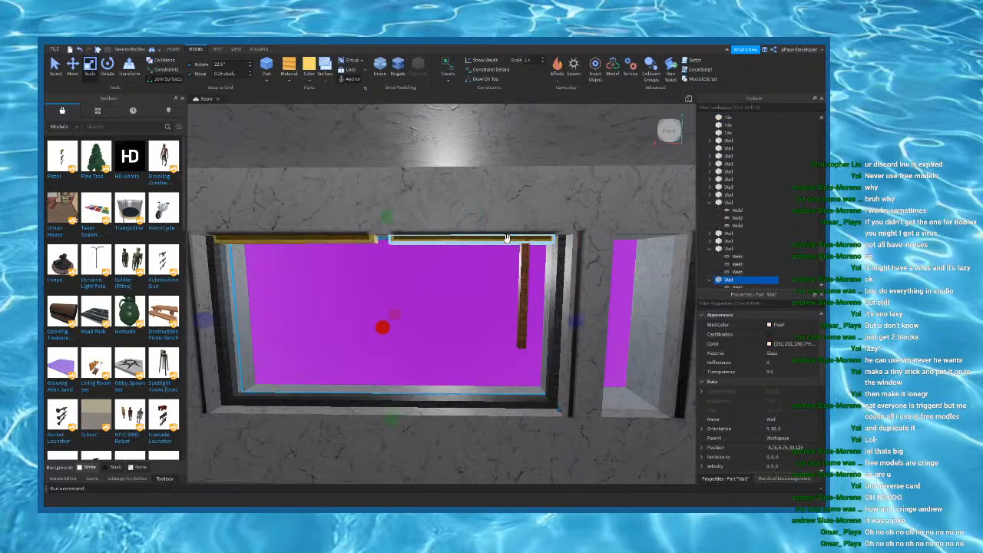
Step: Set the move snap to 0.125 studs and offset a copy of the bar above the stick to form a stepped profile
right_click_drag(506, 239, 506, 246)
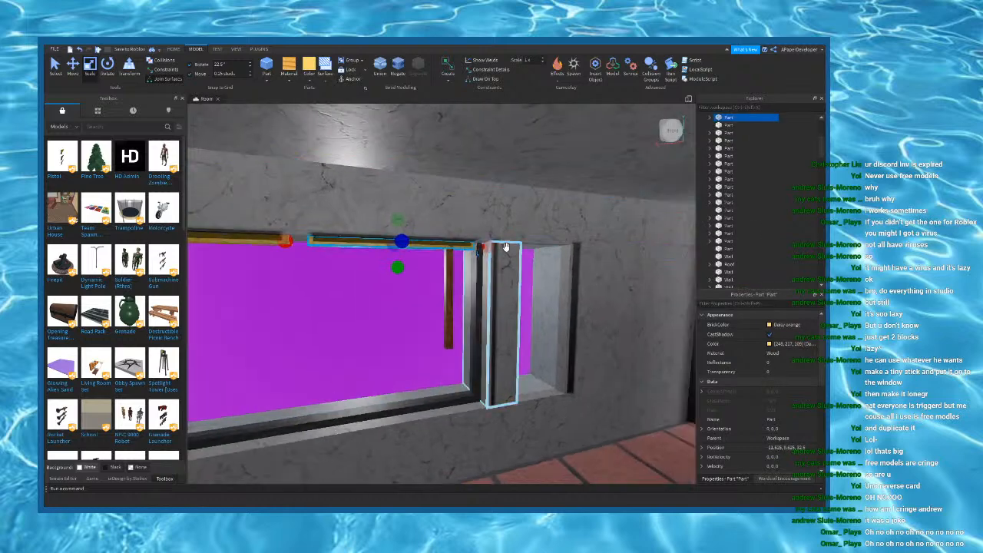
key("w")
right_click_drag(445, 249, 443, 248)
left_click(221, 74)
type("0.125")
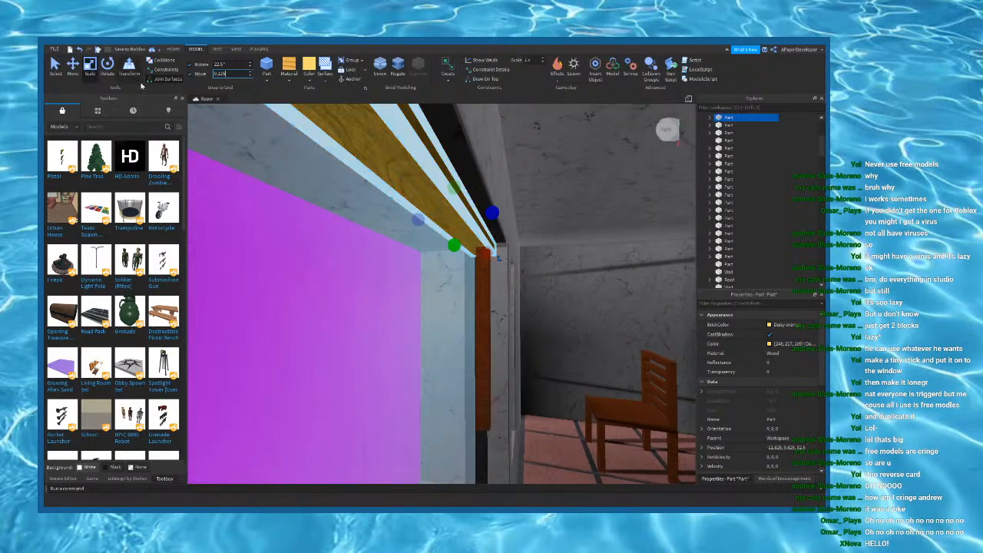
right_click_drag(412, 221, 415, 220)
left_click_drag(413, 222, 459, 195)
right_click_drag(459, 195, 458, 195)
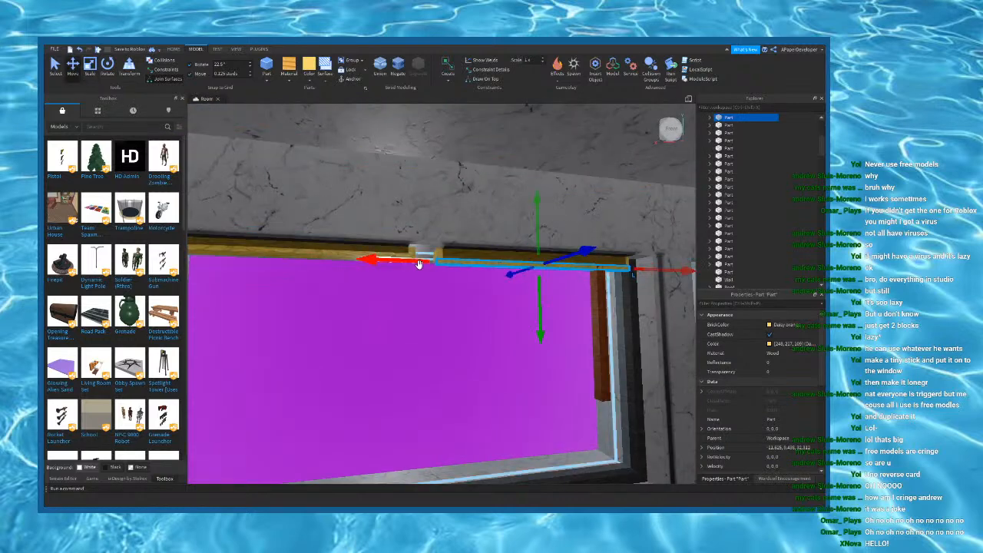
Step: Delete the extra bar copy and the orange bar on the half of the window without the stick
key("Delete")
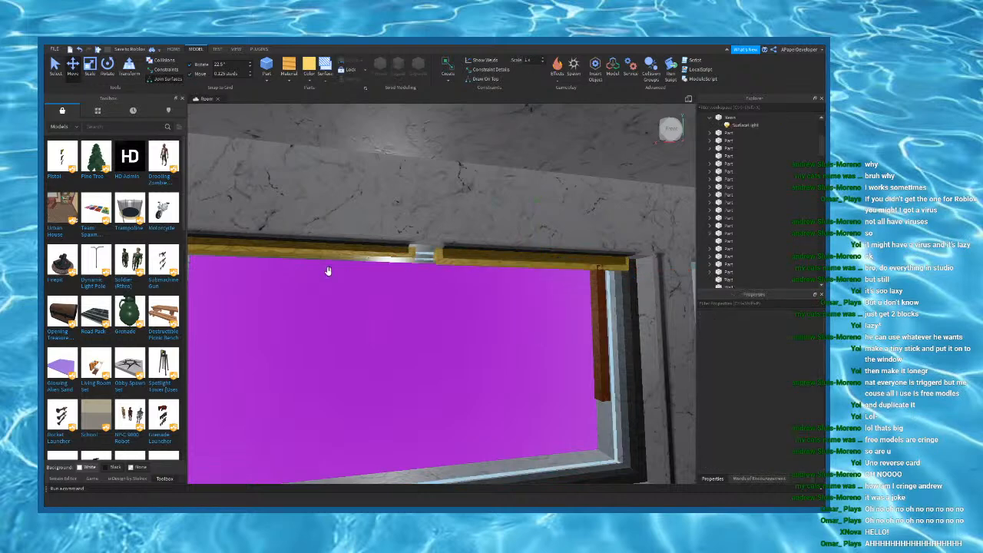
left_click(349, 254)
key("Delete")
Step: Slide the dark orange stick along the window to the inner end of the remaining bar
right_click_drag(509, 268, 509, 268)
left_click(477, 260)
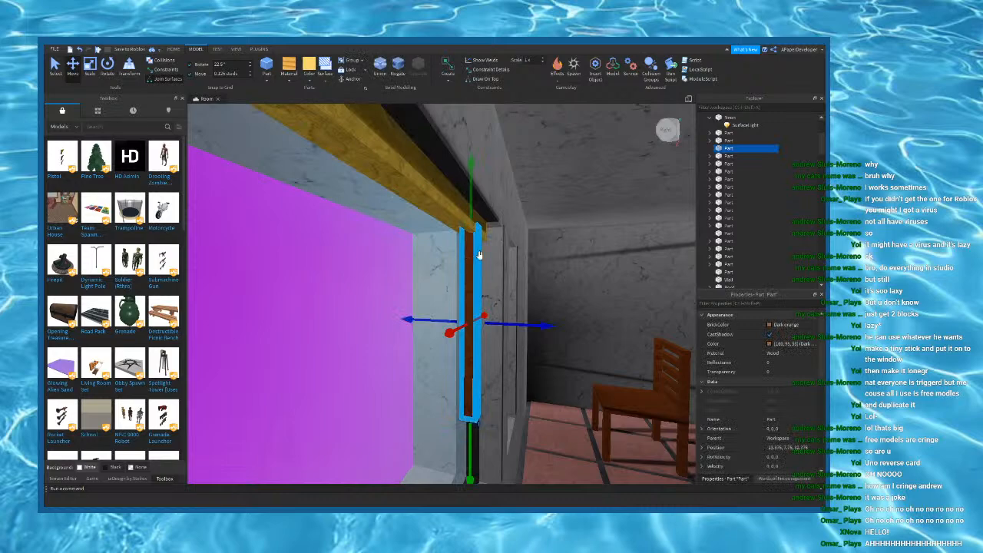
right_click_drag(487, 256, 483, 259)
left_click_drag(574, 317, 344, 351)
scroll(568, 316, "down", 3)
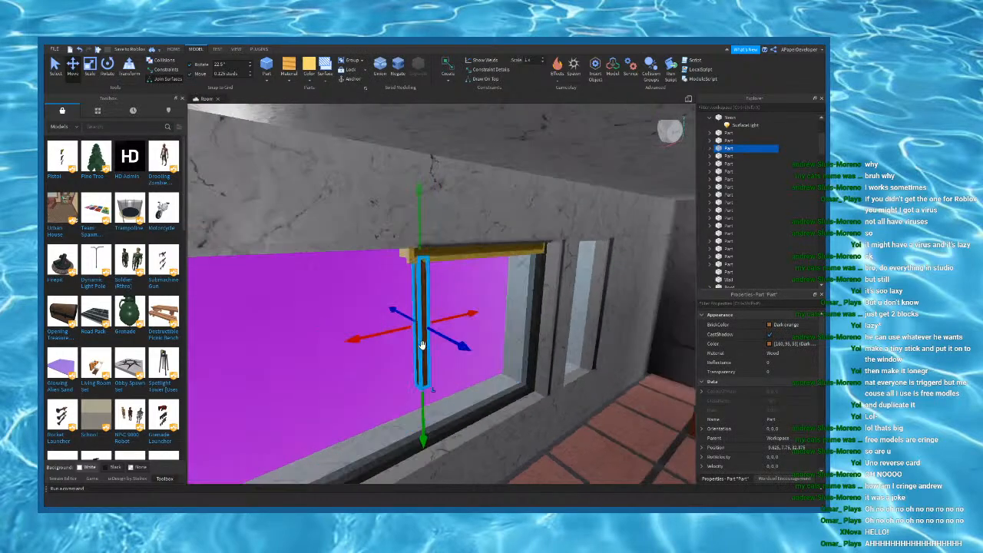
Step: Shift the dark stick toward the glass so it hangs beneath the stepped orange bar
right_click_drag(426, 342, 425, 342)
scroll(489, 356, "up", 3)
scroll(502, 388, "down", 2)
right_click_drag(503, 389, 507, 425)
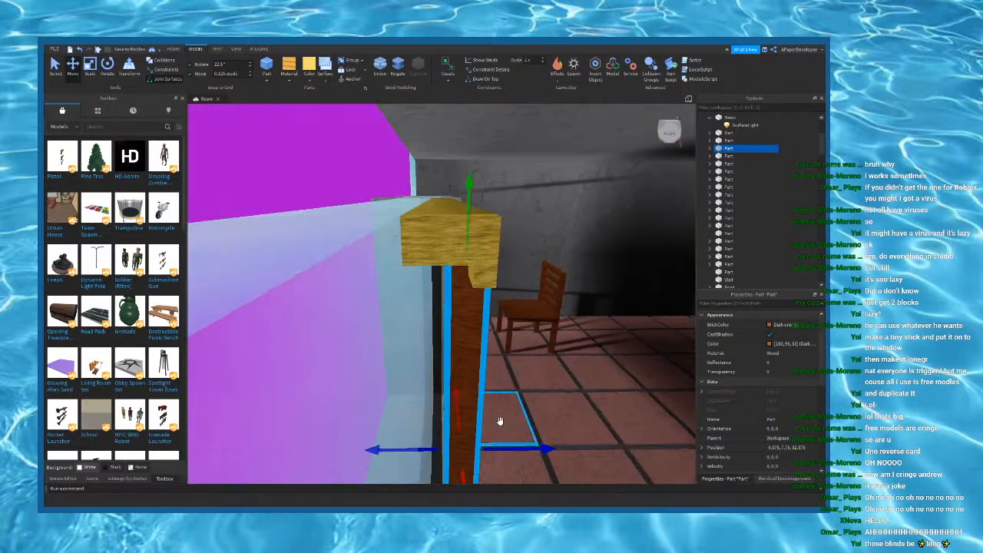
left_click_drag(495, 445, 486, 446)
right_click_drag(487, 445, 487, 440)
scroll(487, 441, "down", 3)
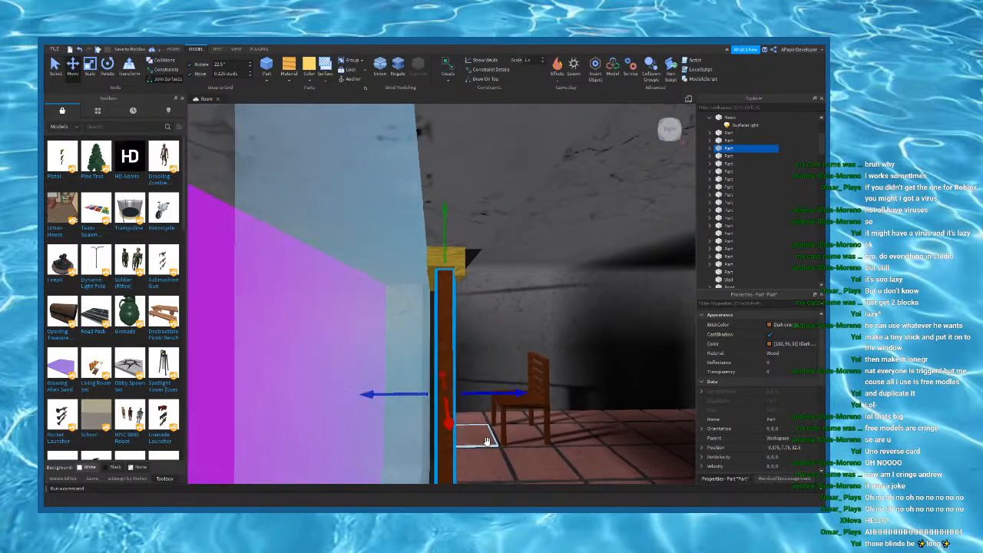
scroll(456, 382, "up", 3)
right_click_drag(456, 382, 451, 378)
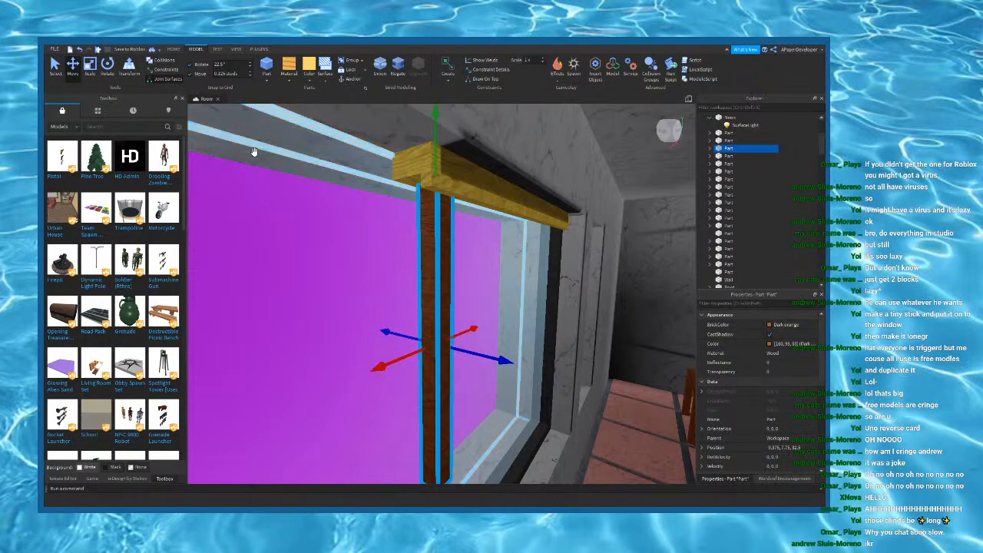
Step: Insert a cylinder part on the roof of the room and focus the view on it
key("f")
left_click(389, 215)
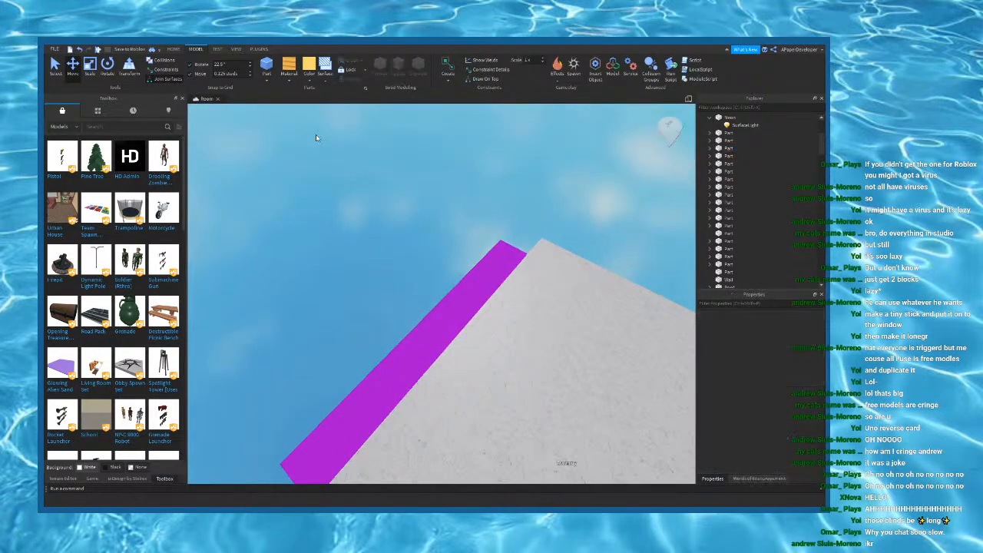
right_click_drag(364, 223, 366, 226)
scroll(365, 226, "up", 3)
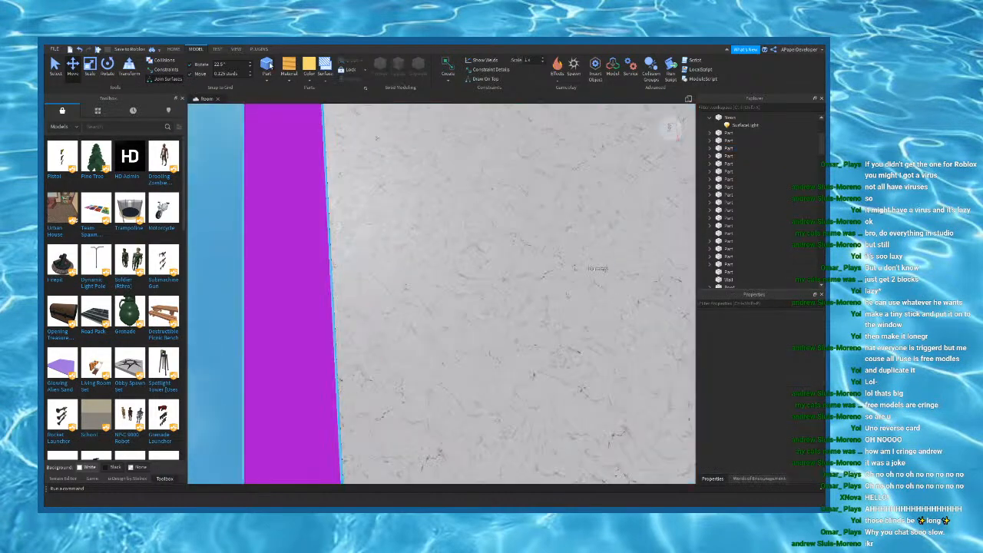
left_click(281, 119)
key("f")
right_click_drag(456, 272, 456, 273)
left_click(565, 227)
right_click_drag(566, 227, 566, 227)
left_click(507, 290)
key("f")
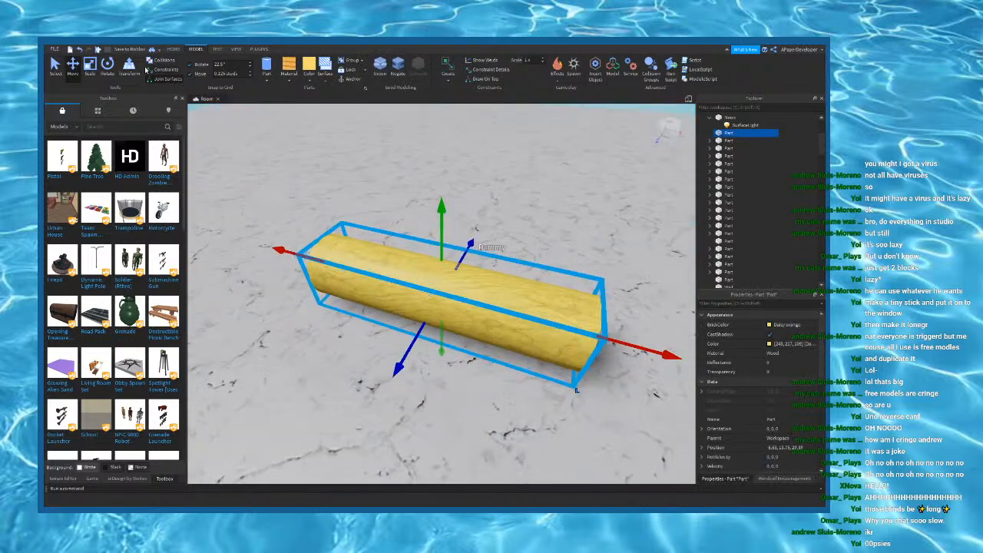
Step: Scale the wooden cylinder down to a thinner log and color it Nougat
left_click(413, 189)
left_click(92, 63)
left_click_drag(441, 251, 437, 290)
right_click_drag(461, 308, 583, 276)
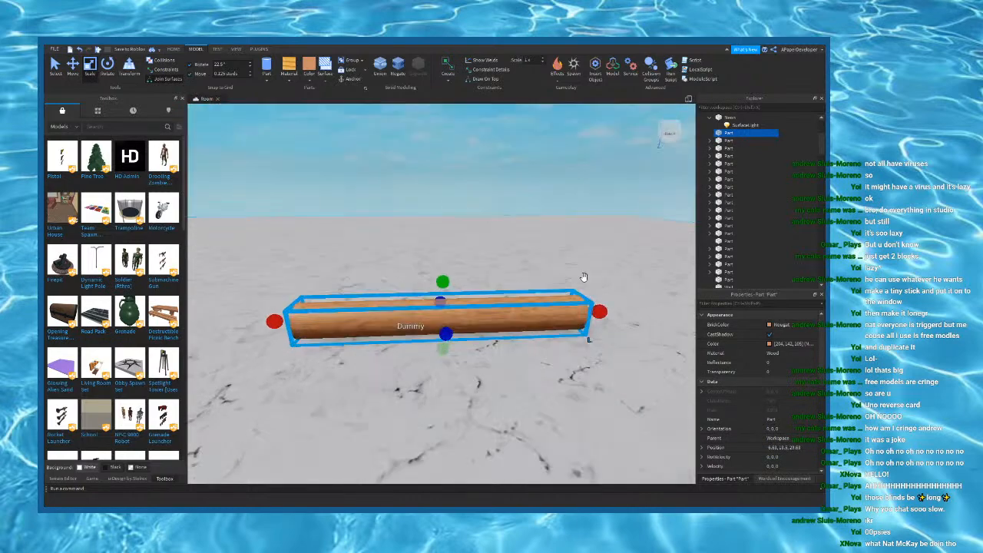
Step: Delete the old square-edged dark stick from the large window
right_click_drag(492, 299, 489, 301)
key("d")
left_click(420, 311)
right_click_drag(420, 311, 422, 311)
key("Delete")
key("e")
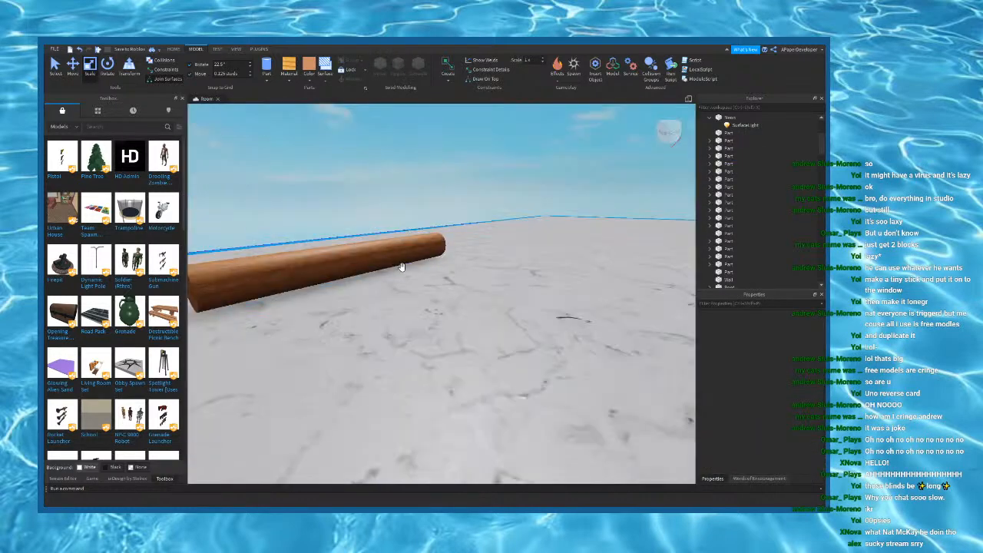
Step: Rotate the wooden cylinder 90 degrees to stand upright and lower it through the roof into the room
left_click(399, 265)
left_click(112, 75)
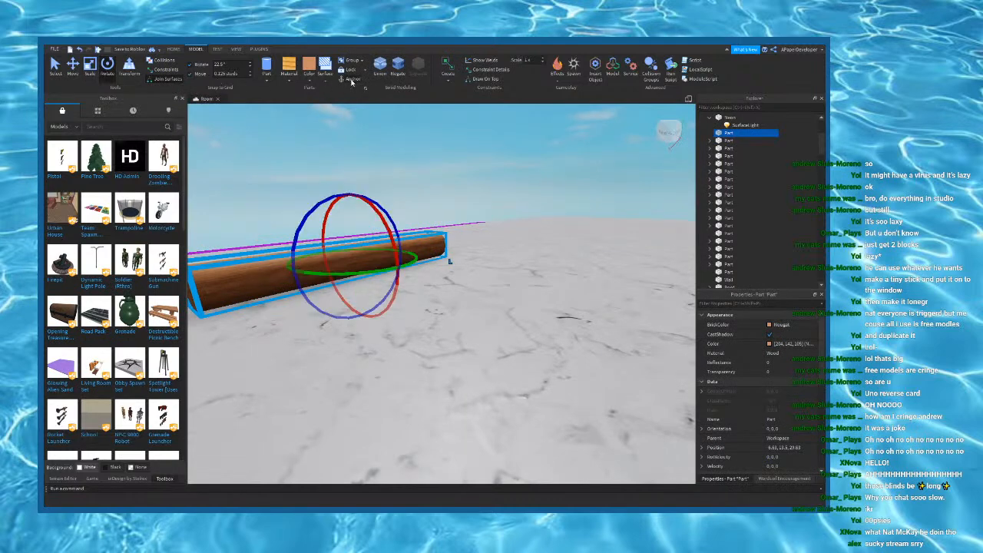
left_click_drag(386, 215, 288, 211)
key("q")
key("q")
left_click_drag(369, 224, 361, 389)
key("w")
right_click_drag(466, 256, 351, 243)
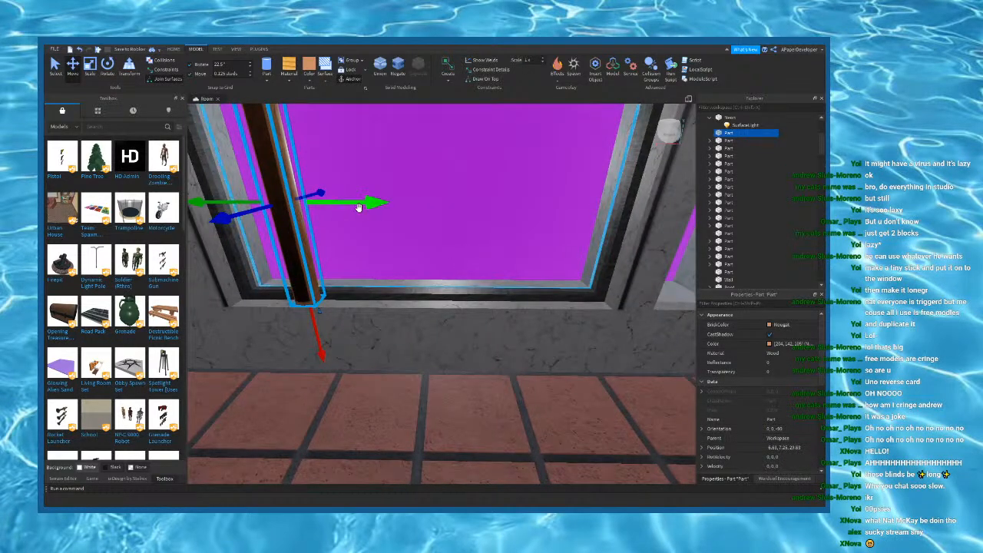
Step: Move the upright cylinder from the room into the plane of the large window's opening
left_click_drag(321, 203, 314, 202)
right_click_drag(358, 234, 358, 235)
left_click_drag(490, 292, 494, 292)
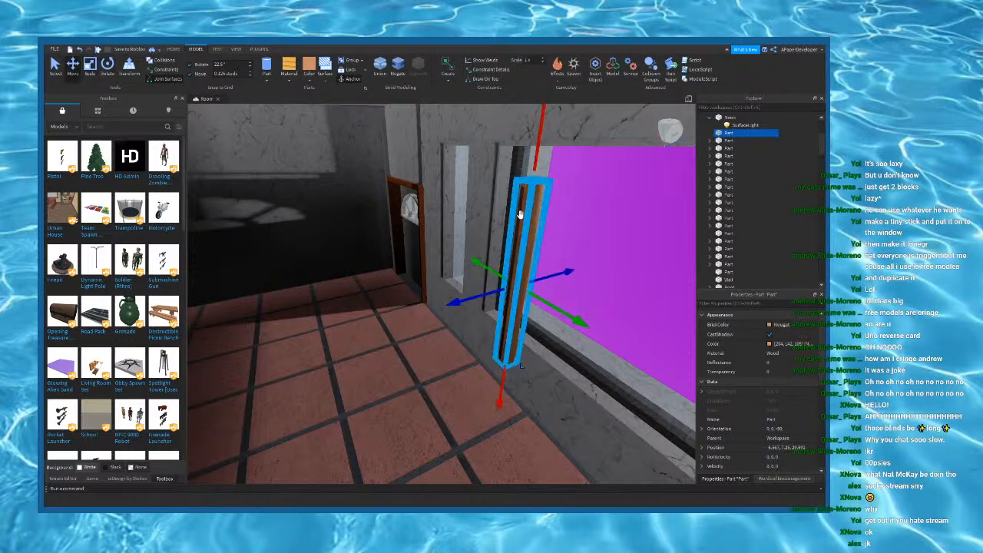
left_click_drag(487, 294, 512, 292)
right_click_drag(511, 291, 512, 291)
left_click_drag(512, 292, 517, 285)
key("w")
right_click_drag(518, 285, 516, 283)
key("a")
left_click_drag(496, 331, 514, 332)
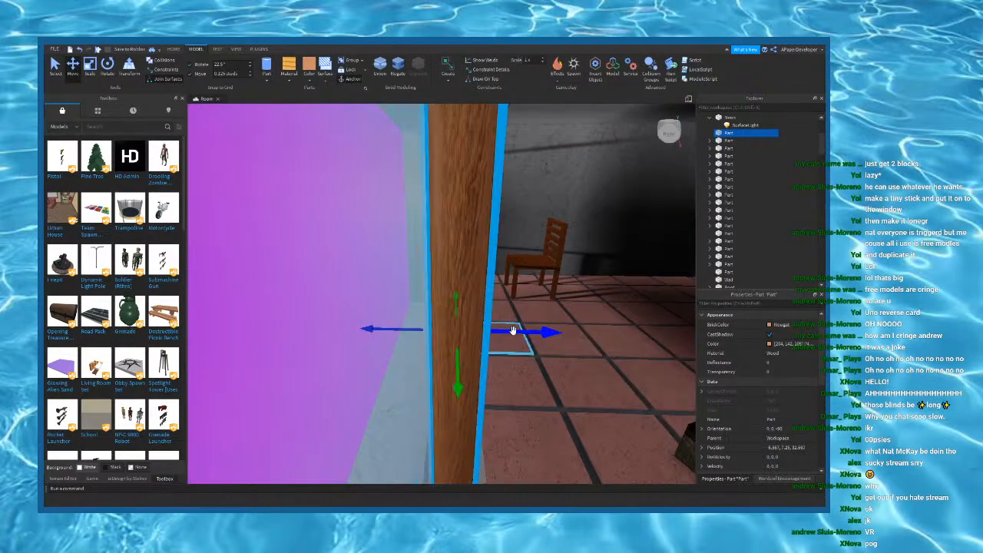
Step: Slide the cylinder along the window toward the bar's inner end and adjust its position there
left_click_drag(459, 364, 457, 238)
right_click_drag(458, 238, 455, 320)
key("w")
key("q")
left_click_drag(438, 315, 438, 298)
right_click_drag(440, 299, 409, 419)
Step: Scale the upright cylinder down to a slim stick with a 0.25-stud diameter
left_click(86, 76)
key("e")
left_click_drag(476, 458, 477, 457)
right_click_drag(470, 445, 454, 447)
right_click_drag(464, 395, 448, 396)
left_click_drag(419, 386, 428, 387)
key("a")
right_click_drag(428, 386, 428, 387)
left_click_drag(480, 400, 485, 399)
Step: Move the slim cylinder so its upper end meets the underside of the orange bar
scroll(791, 401, "down", 8)
right_click_drag(539, 390, 539, 390)
left_click_drag(417, 422, 355, 445)
right_click_drag(356, 445, 356, 445)
left_click_drag(356, 446, 279, 435)
right_click_drag(282, 433, 282, 433)
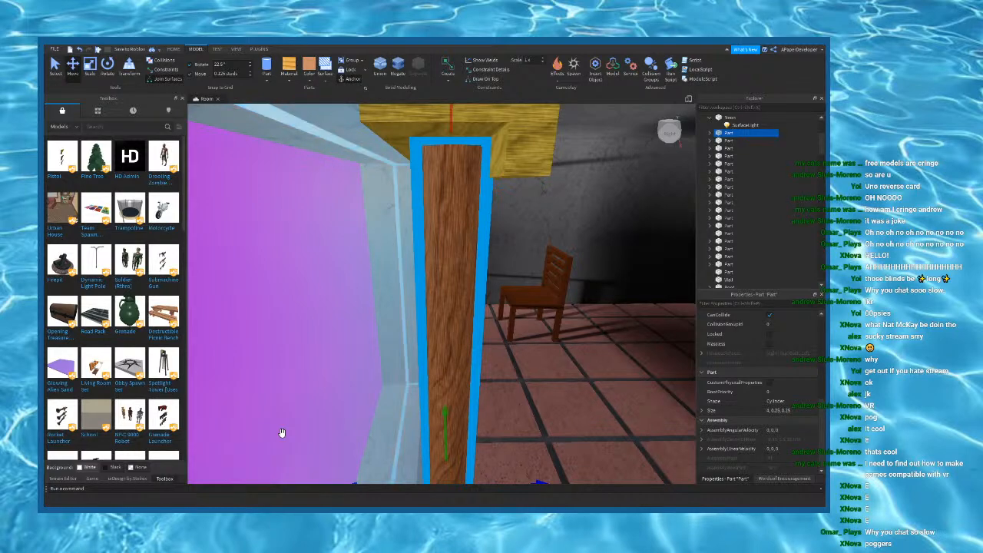
left_click(281, 433)
right_click_drag(409, 370, 409, 368)
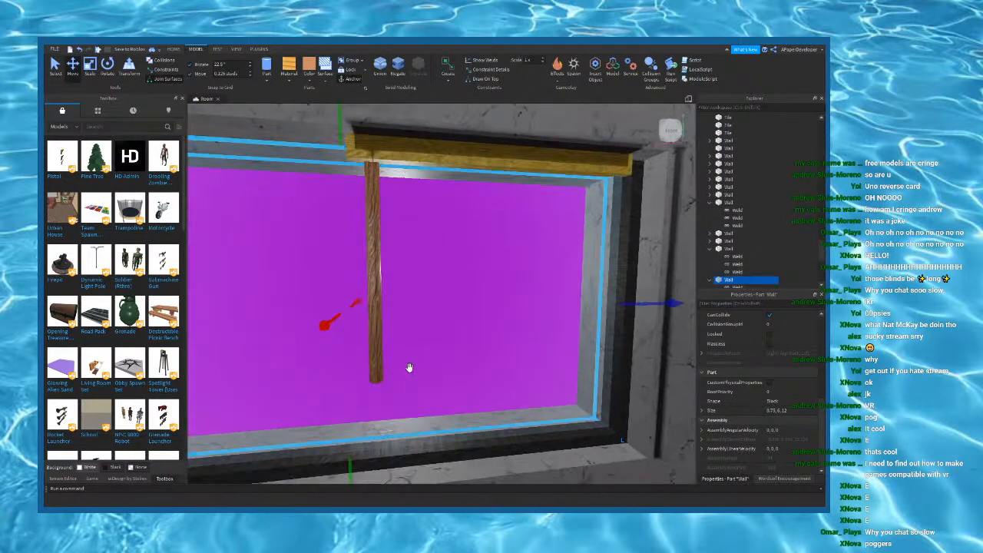
left_click(378, 311)
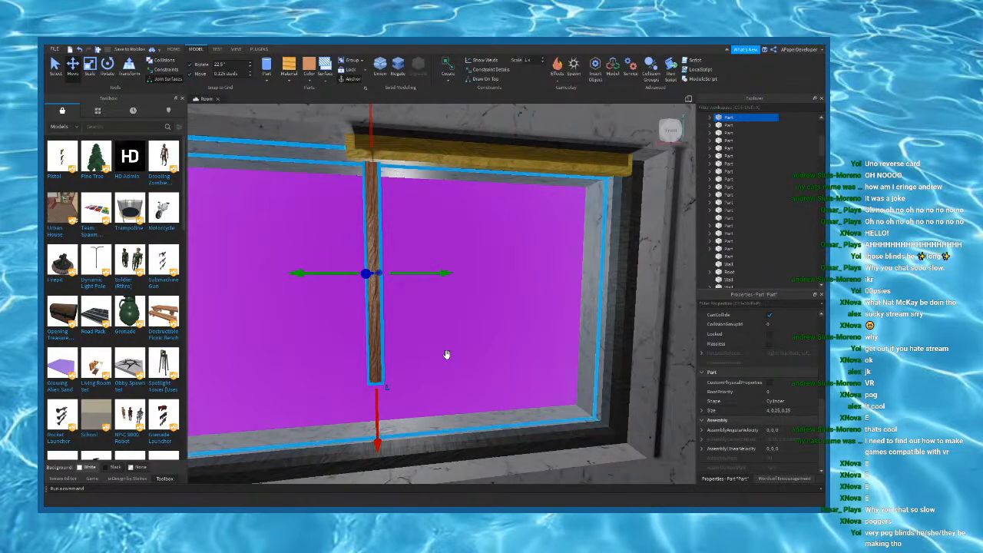
right_click_drag(448, 358, 448, 358)
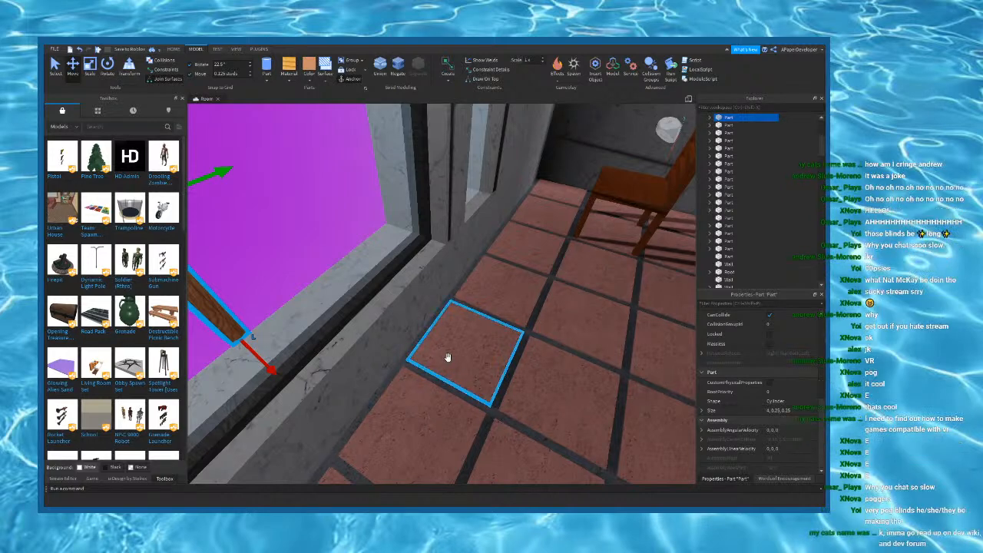
right_click_drag(448, 357, 362, 311)
Step: Duplicate the thin strip under the window's orange top bar and move the copy below it
left_click(359, 250)
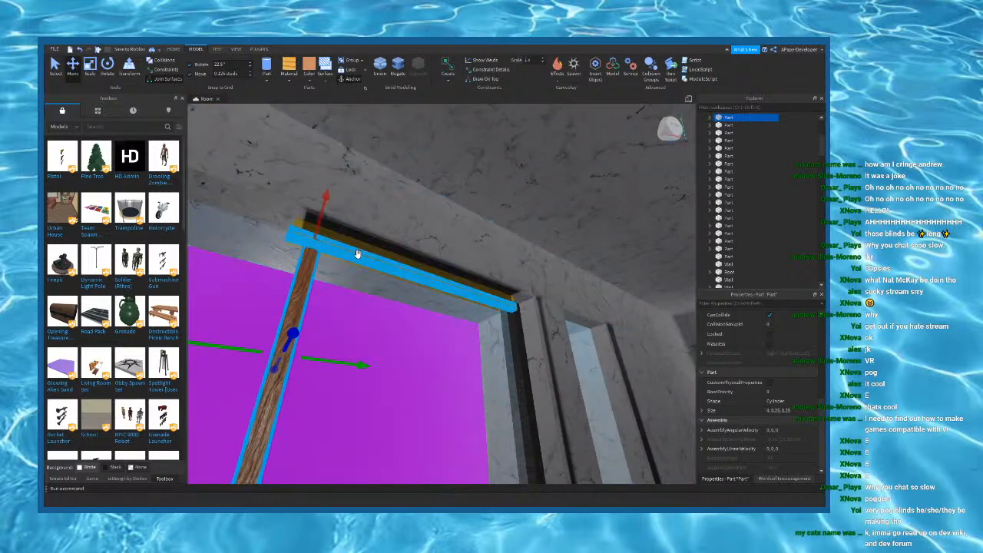
left_click(357, 253)
left_click_drag(405, 315, 399, 277)
key("ctrl+d")
left_click_drag(426, 329, 426, 347)
Step: Scale the copied strip into a blind slat 4.125 studs long and 0.25 stud wide, clear of the hanging stick
left_click(90, 65)
right_click_drag(377, 222, 377, 253)
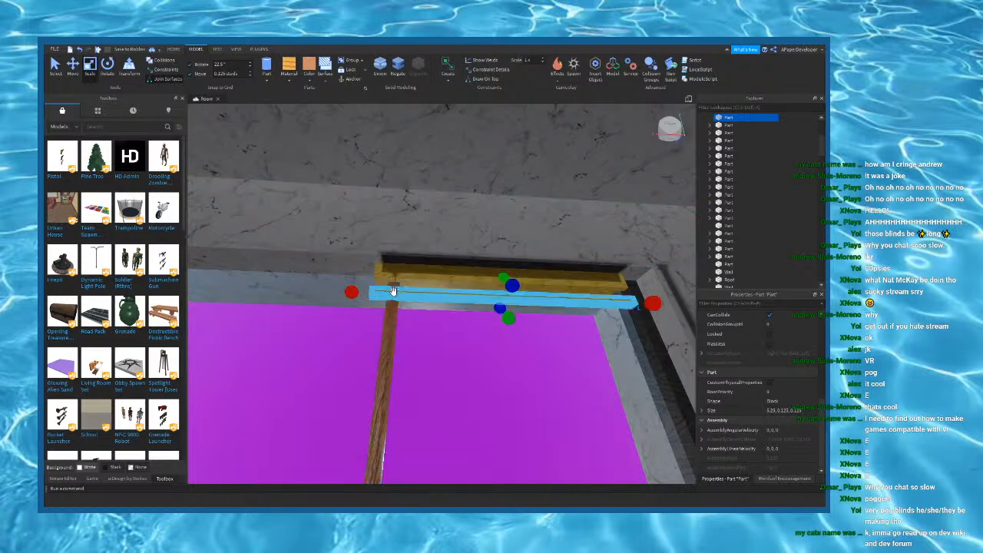
left_click_drag(352, 293, 411, 294)
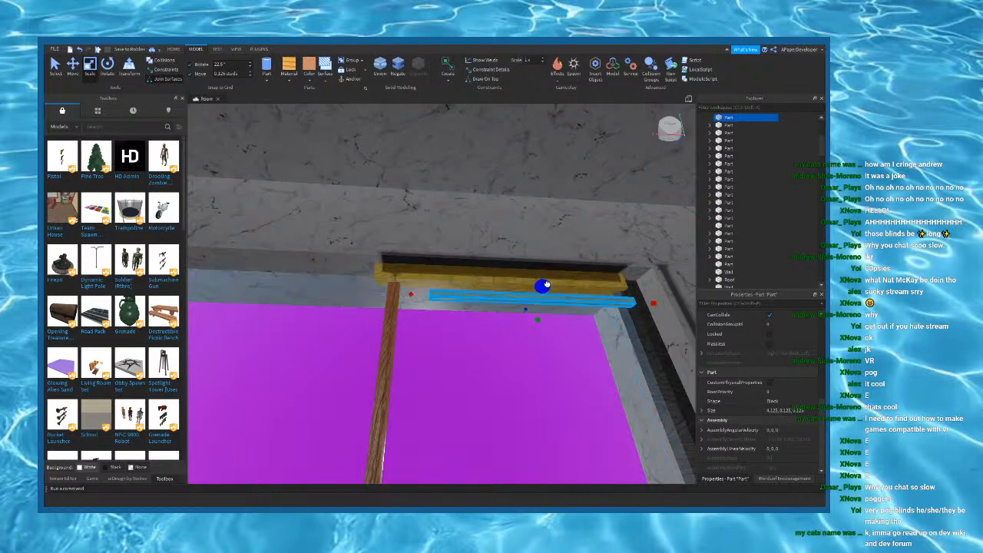
Step: Tilt the slat about its long axis and offset a duplicate beside it under the top bar
left_click(113, 75)
right_click_drag(443, 195, 460, 300)
left_click_drag(408, 183, 415, 250)
key("ctrl+2")
left_click_drag(397, 214, 393, 226)
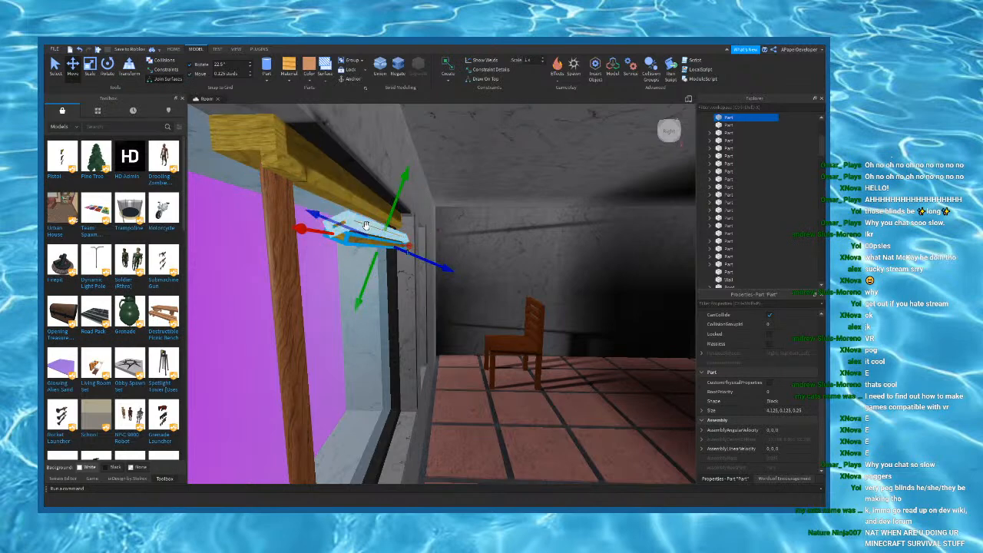
left_click(490, 322)
right_click_drag(496, 321, 497, 323)
key("ctrl+a")
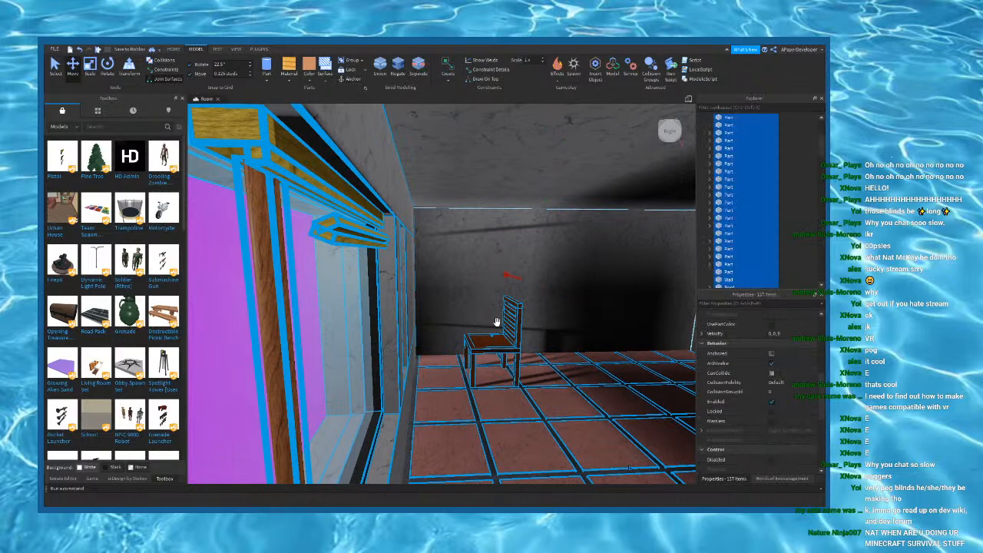
key("a")
Step: Duplicate the two tilted slats together and move the copies below the originals to extend the stack
left_click(371, 272)
key("d")
right_click_drag(443, 277, 452, 281)
left_click(326, 202)
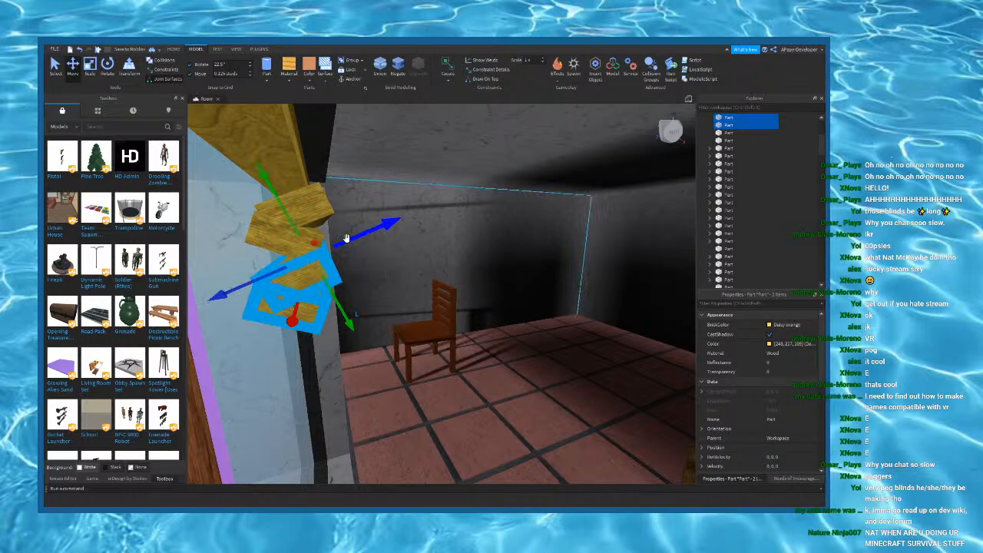
left_click_drag(291, 227, 326, 275)
left_click(441, 302)
right_click_drag(441, 302, 446, 306)
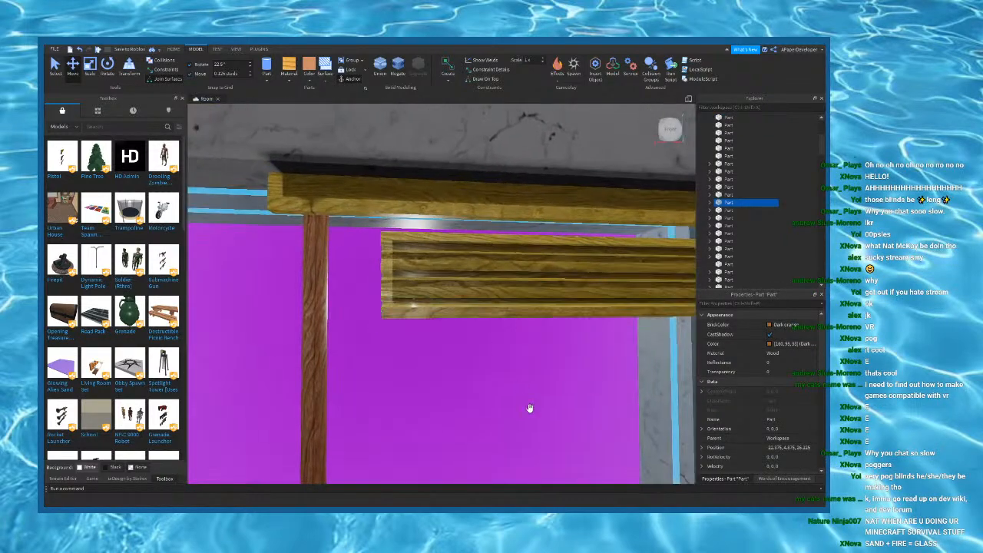
Step: Select all six wooden blind slats and move them up against the underside of the yellow wooden valance
right_click_drag(529, 344, 527, 345)
left_click(439, 264)
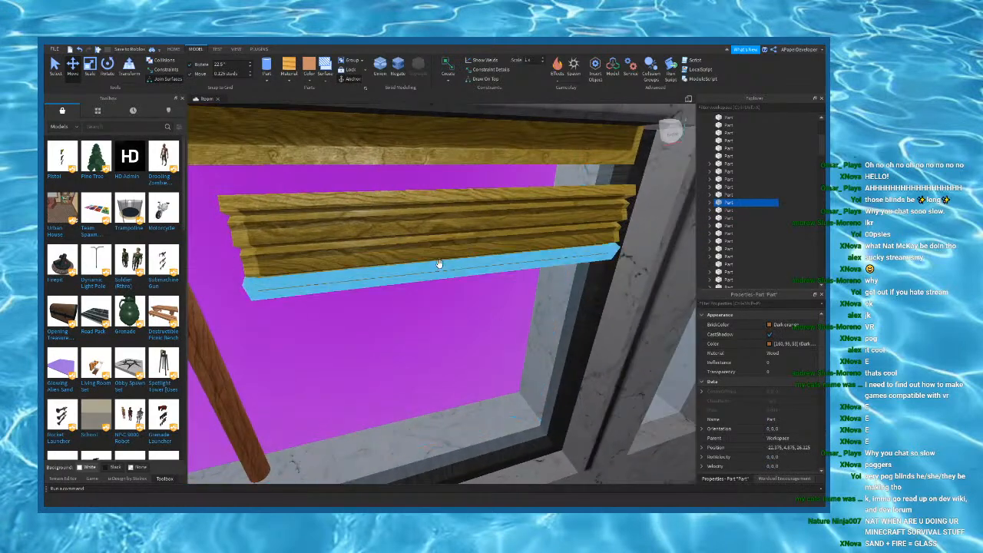
right_click_drag(418, 268, 417, 270)
left_click(376, 302, "ctrl")
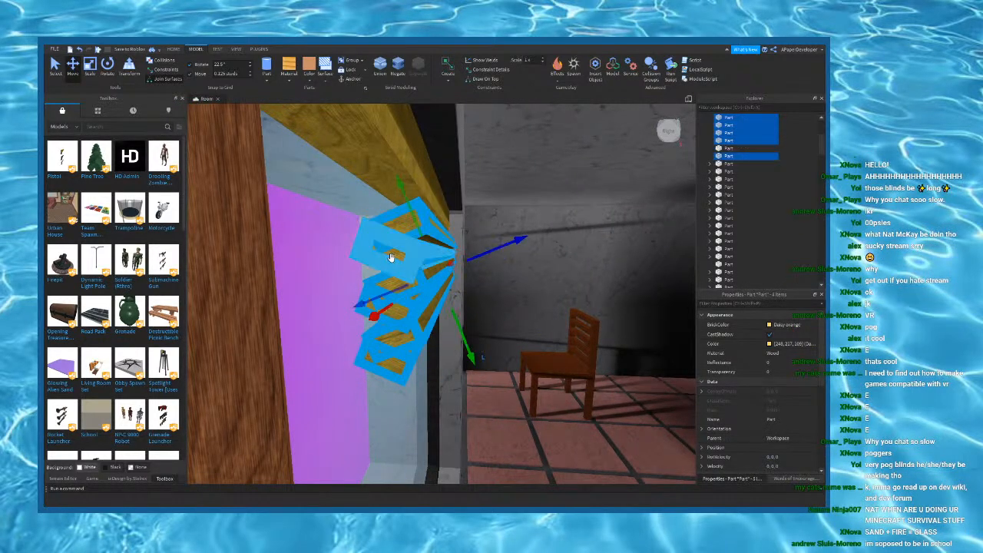
right_click_drag(476, 316, 498, 298)
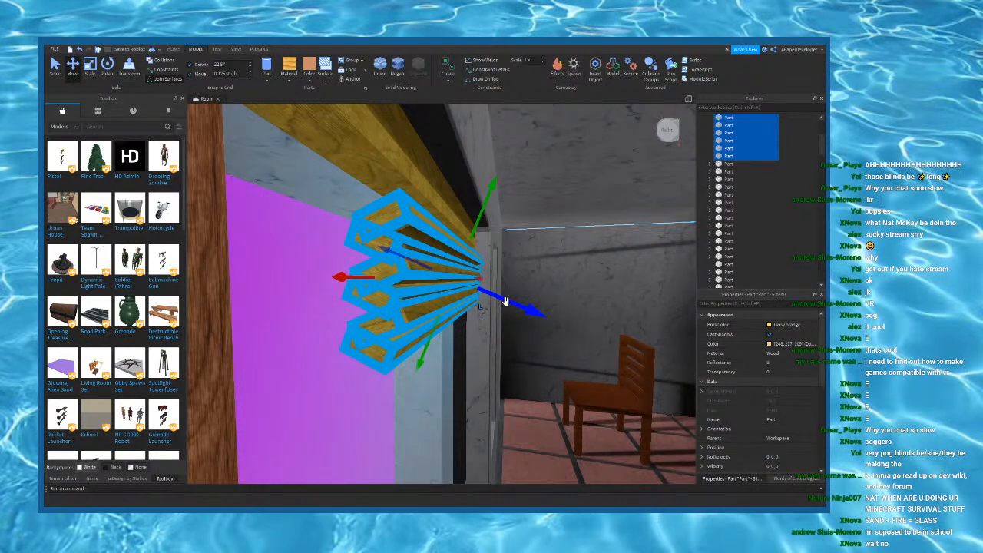
right_click_drag(456, 226, 477, 256)
left_click(502, 364)
right_click_drag(502, 364, 500, 360)
scroll(499, 360, "down", 1)
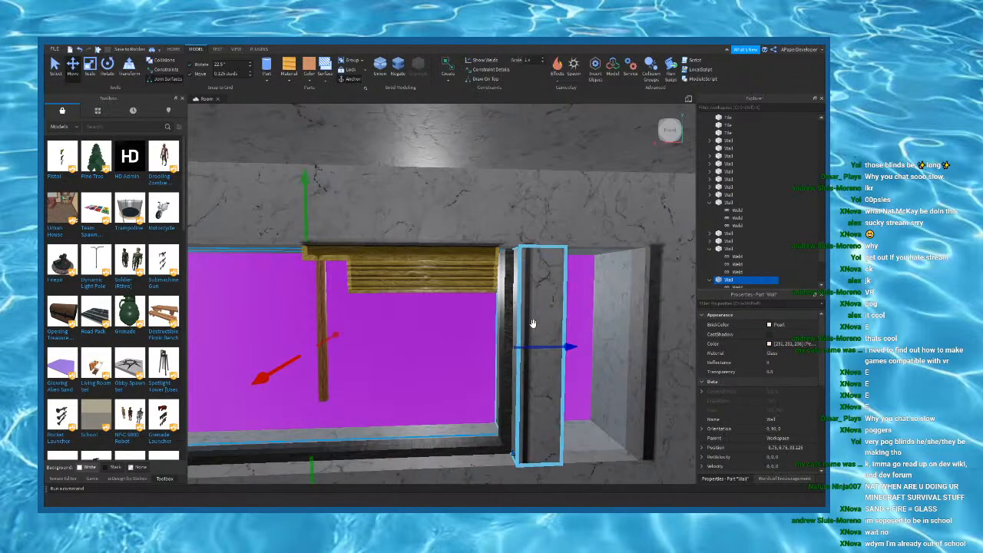
Step: Set the movement snap to 0.25 studs and lengthen each of the six blind slats toward the vertical wooden rod
scroll(484, 291, "up", 1)
left_click(476, 291)
key("a")
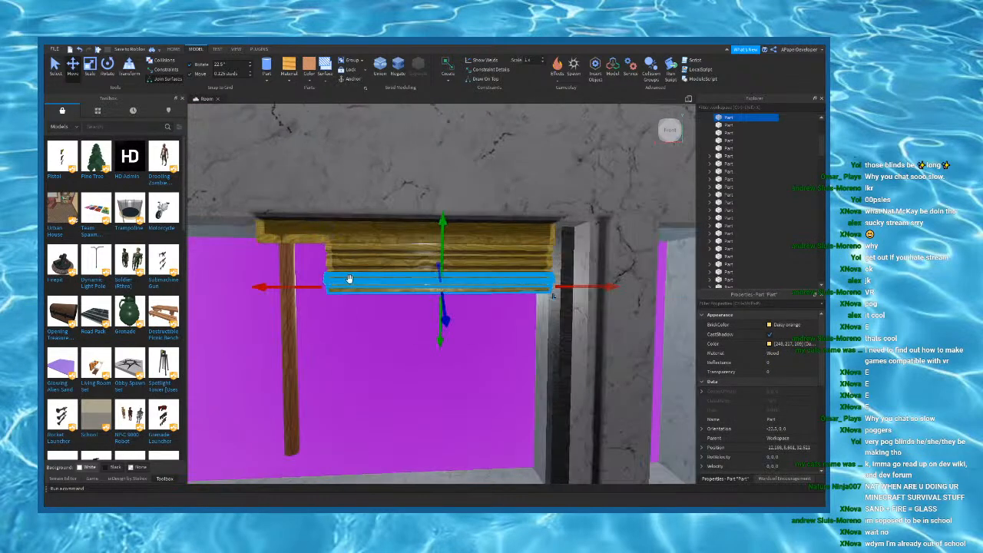
double_click(222, 74)
type("0.25")
right_click_drag(331, 246, 334, 253)
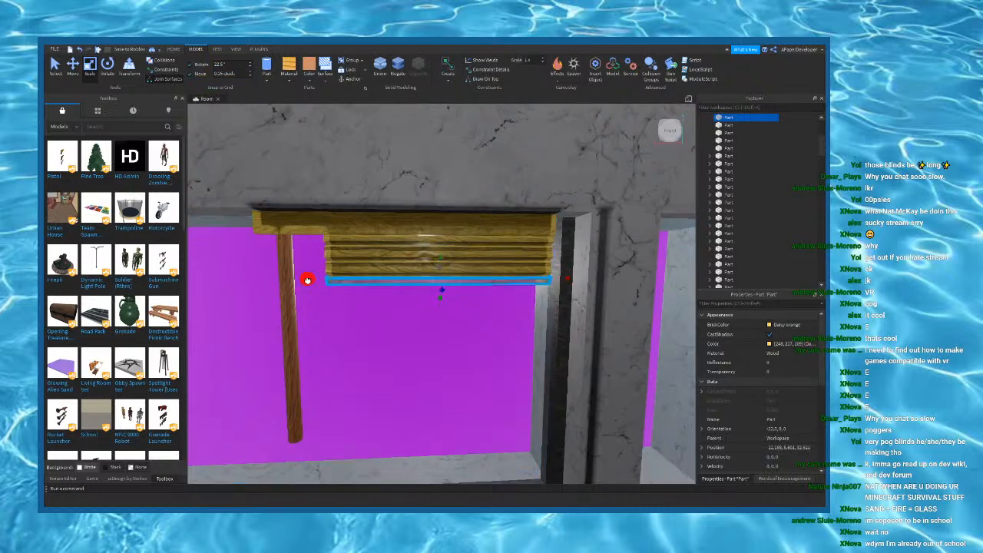
left_click(336, 271)
left_click_drag(307, 272, 288, 241)
left_click(315, 265)
left_click(347, 259)
left_click(330, 247)
left_click(330, 241)
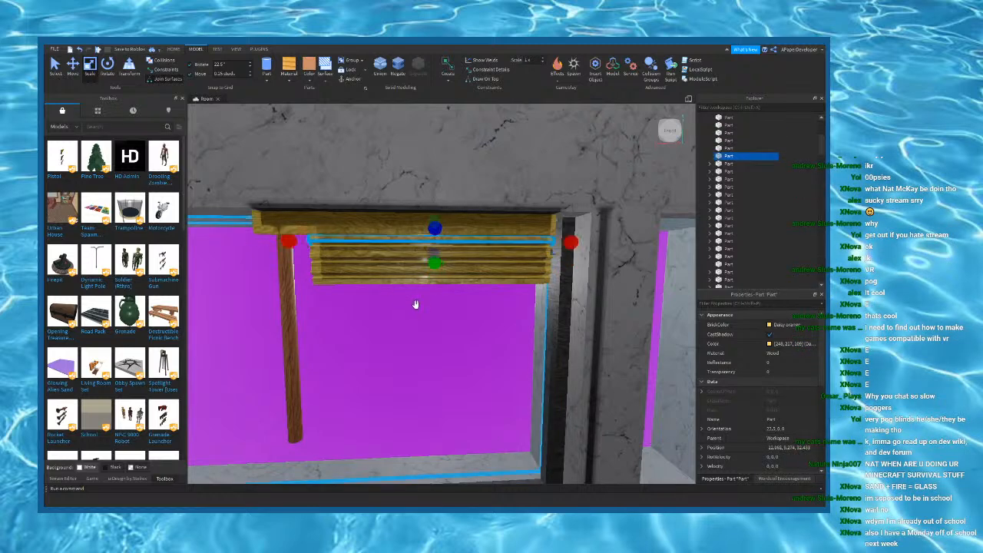
Step: Select all six lengthened slats and shift them together sideways under the valance, toward the vertical rod
scroll(398, 295, "down", 5)
scroll(430, 307, "up", 5)
left_click(372, 333)
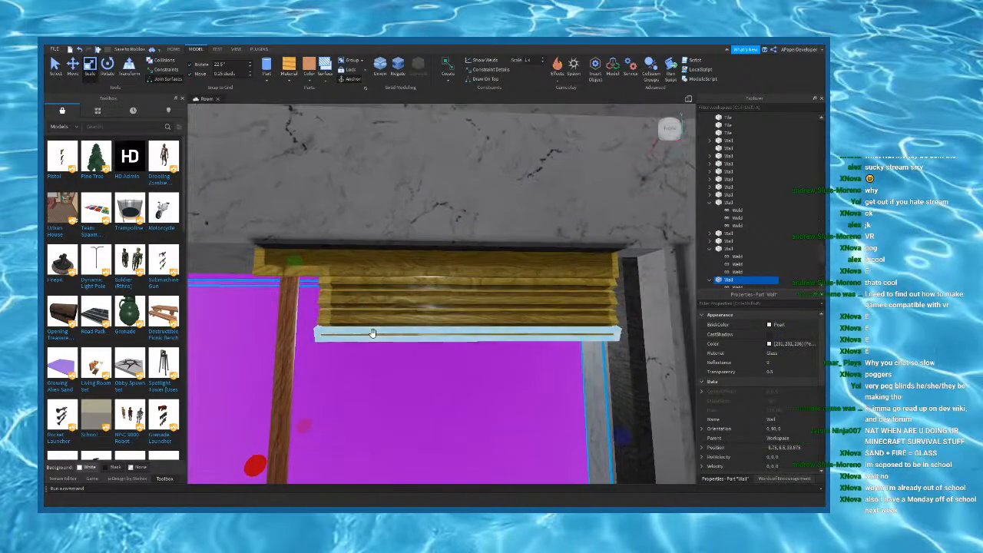
left_click(367, 332)
left_click(352, 323, "ctrl")
left_click(354, 315, "ctrl")
left_click(358, 305, "ctrl")
left_click(358, 292, "ctrl")
left_click(358, 287, "ctrl")
left_click(359, 286, "ctrl")
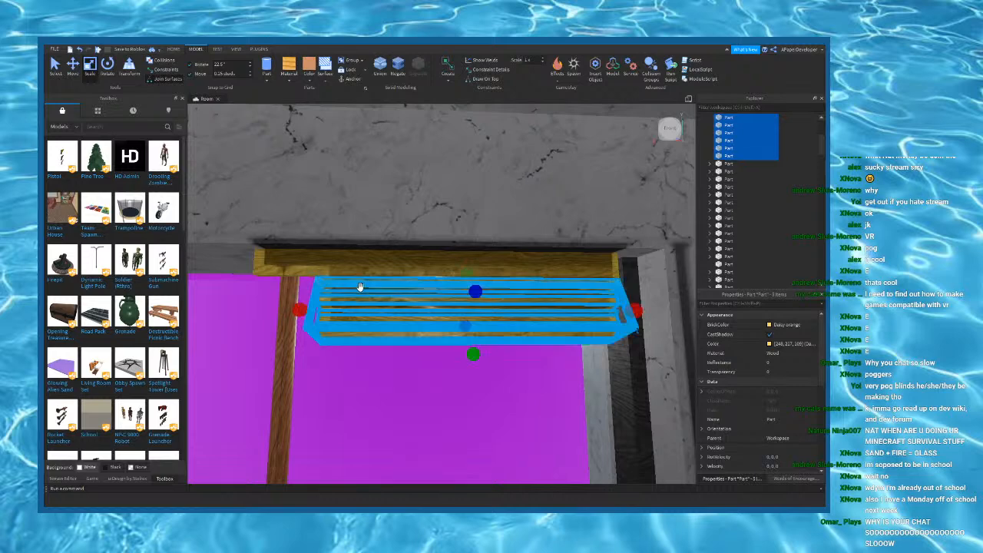
key("ctrl+2")
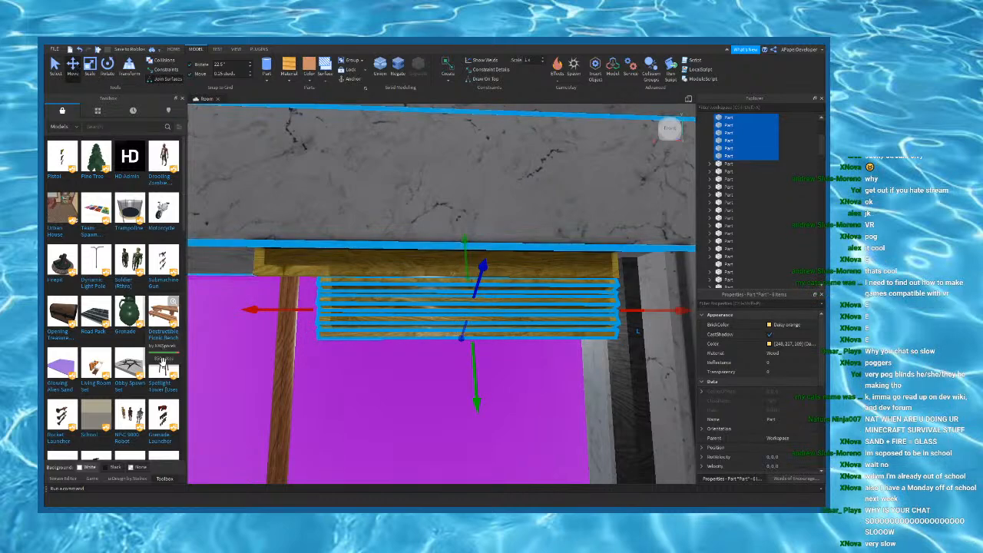
left_click_drag(659, 311, 635, 311)
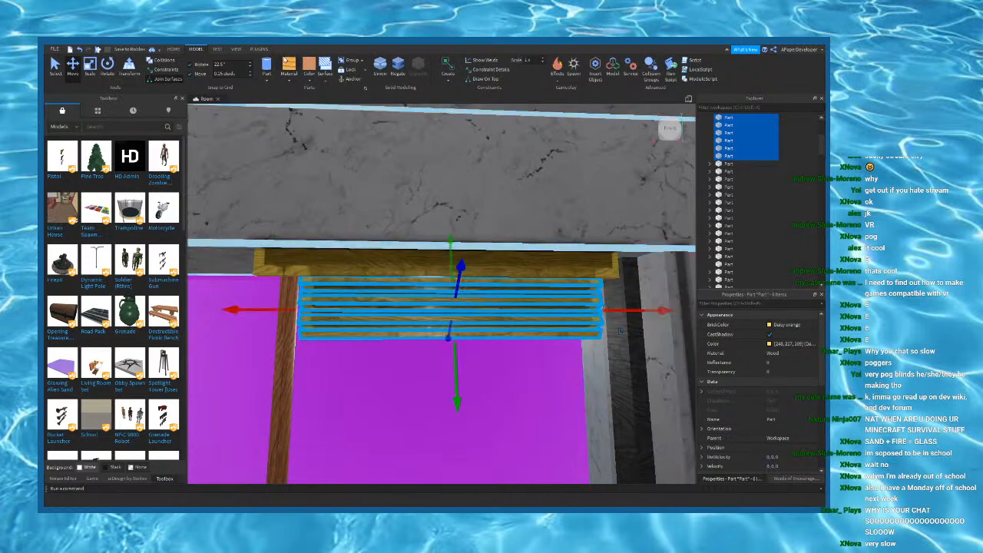
left_click_drag(278, 309, 286, 307)
Step: Enter 0.25 studs as the movement snap increment and deselect the blind slats
double_click(221, 74)
type("0.25")
left_click(424, 202)
scroll(423, 201, "down", 3)
Step: Inspect the blind in the window from further back and close up to check its fit
left_click(511, 333)
key("d")
right_click_drag(511, 333, 511, 333)
key("a")
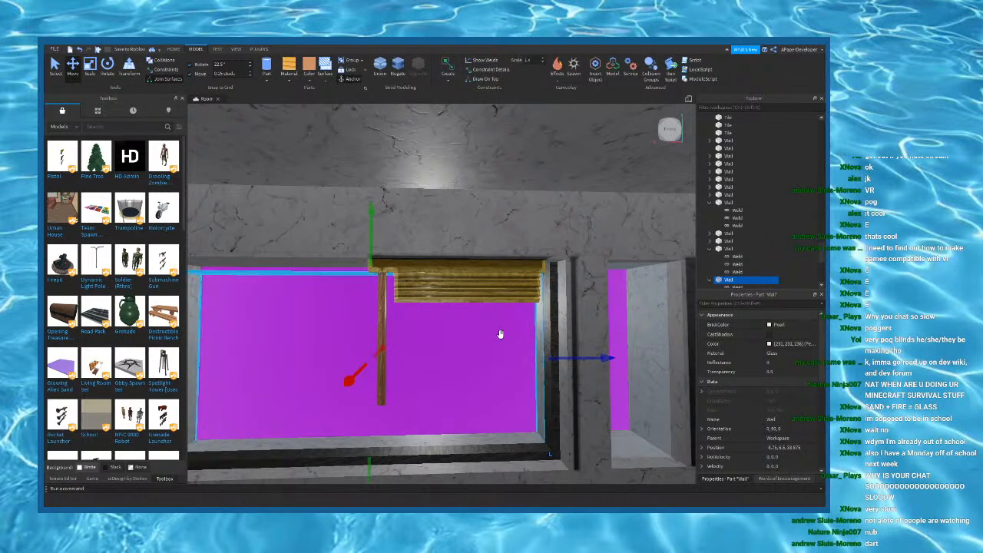
key("w")
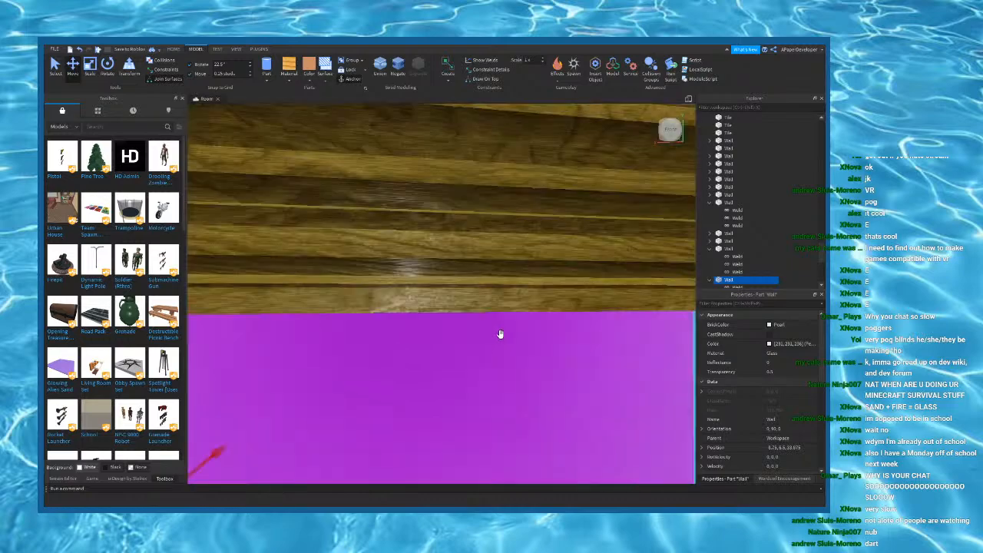
key("s")
right_click_drag(500, 334, 500, 333)
key("e")
key("d")
key("w")
Step: Duplicate the whole blind, including rod, valance and slats, and move the copy over the empty half of the window
left_click(389, 286)
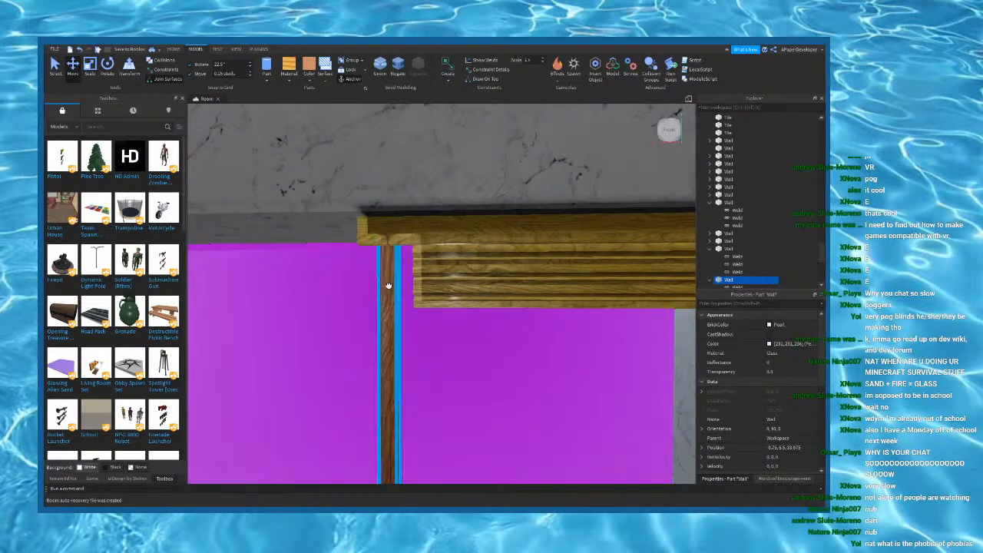
left_click(438, 225, "ctrl")
left_click(428, 248, "ctrl")
left_click(428, 263, "ctrl")
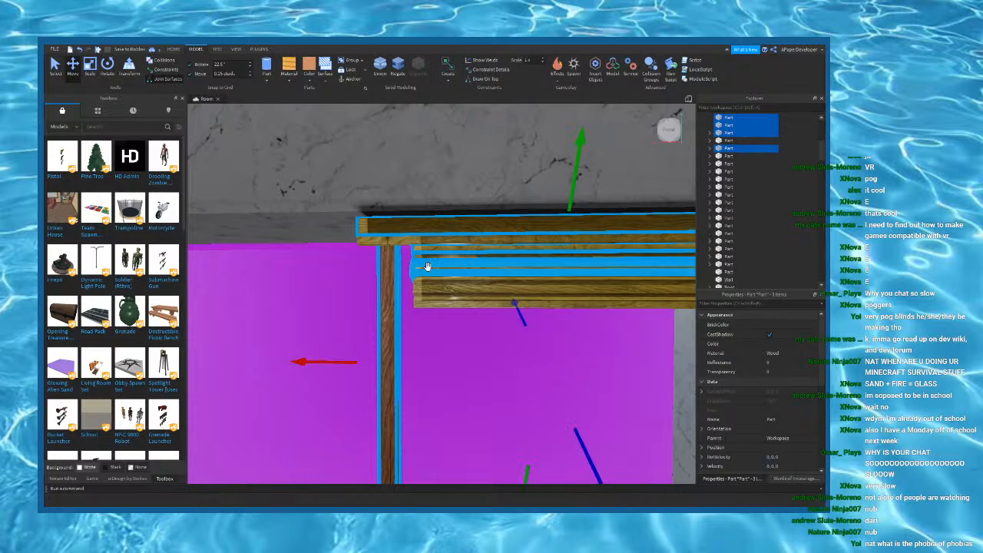
left_click(427, 273, "ctrl")
left_click(427, 284, "ctrl")
left_click(427, 298, "ctrl")
left_click(430, 304, "ctrl")
right_click_drag(451, 305, 450, 305)
key("a")
key("ctrl+d")
left_click_drag(412, 341, 350, 343)
key("s")
right_click_drag(363, 342, 363, 342)
left_click(477, 411)
right_click_drag(476, 382, 476, 382)
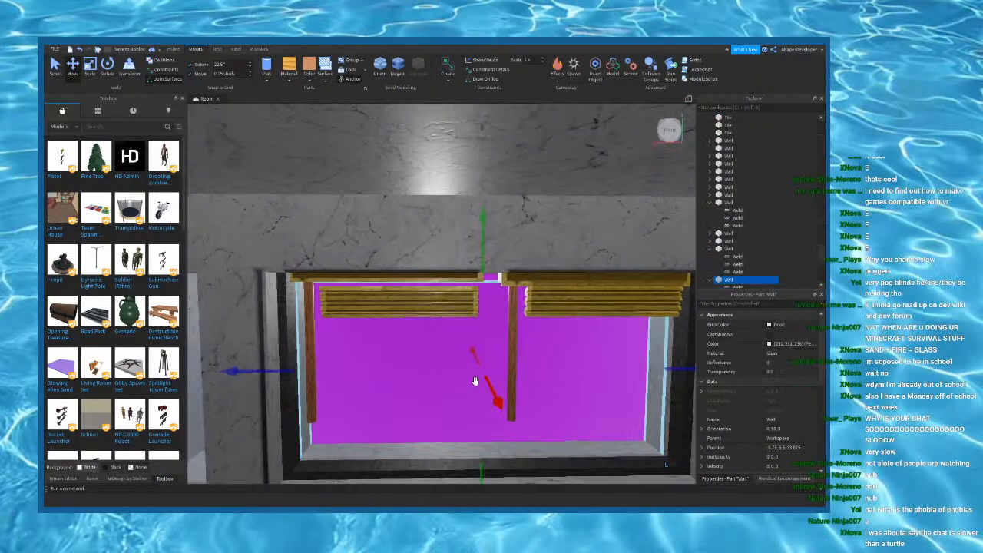
Step: Check both blinds in the editor, playtest the room to see how they behave, and stop the test
key("d")
right_click_drag(483, 271, 483, 271)
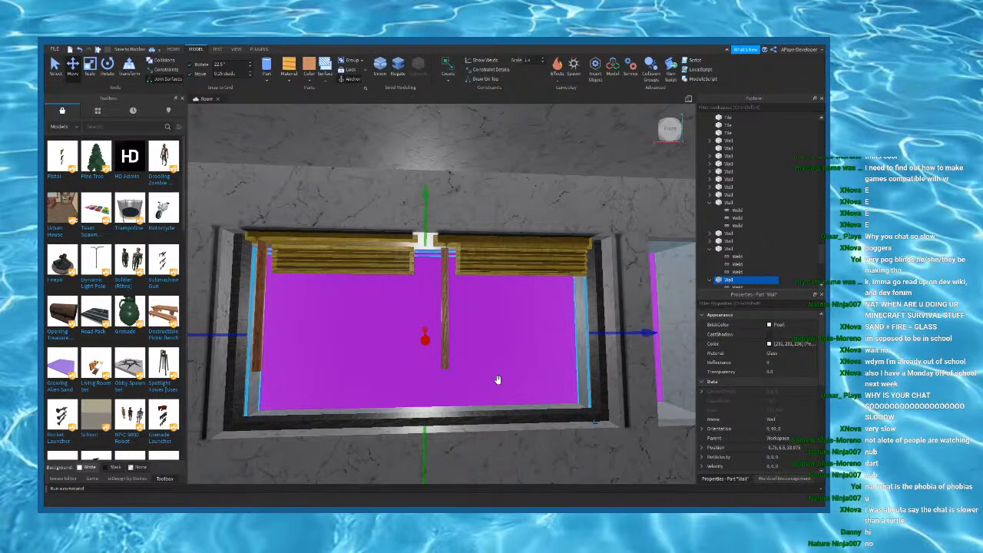
right_click_drag(498, 380, 495, 375)
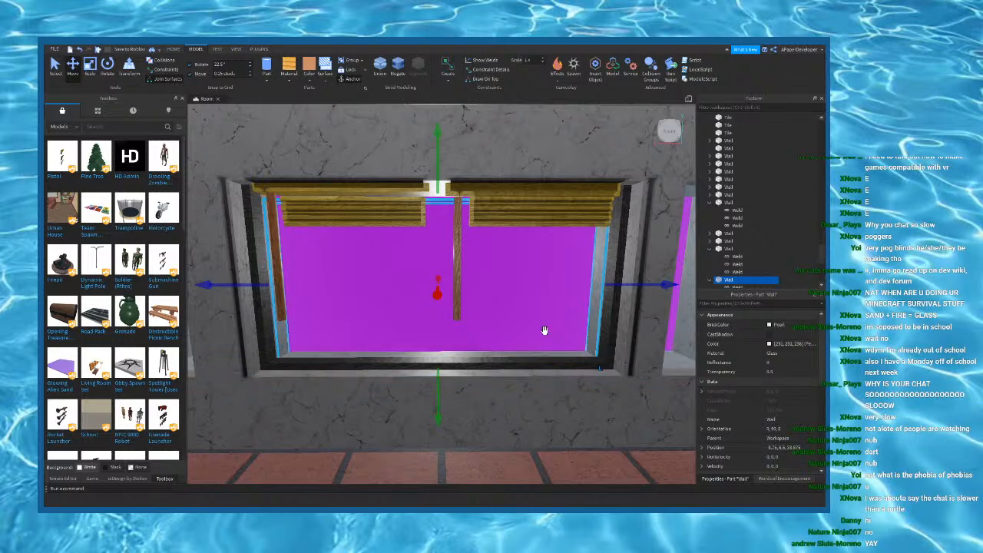
right_click_drag(335, 309, 362, 287)
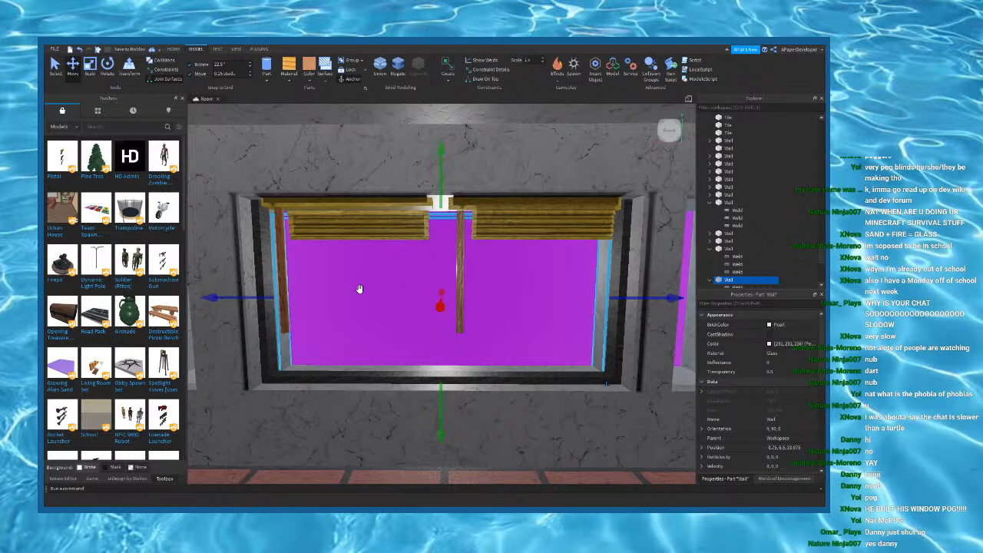
left_click(316, 202)
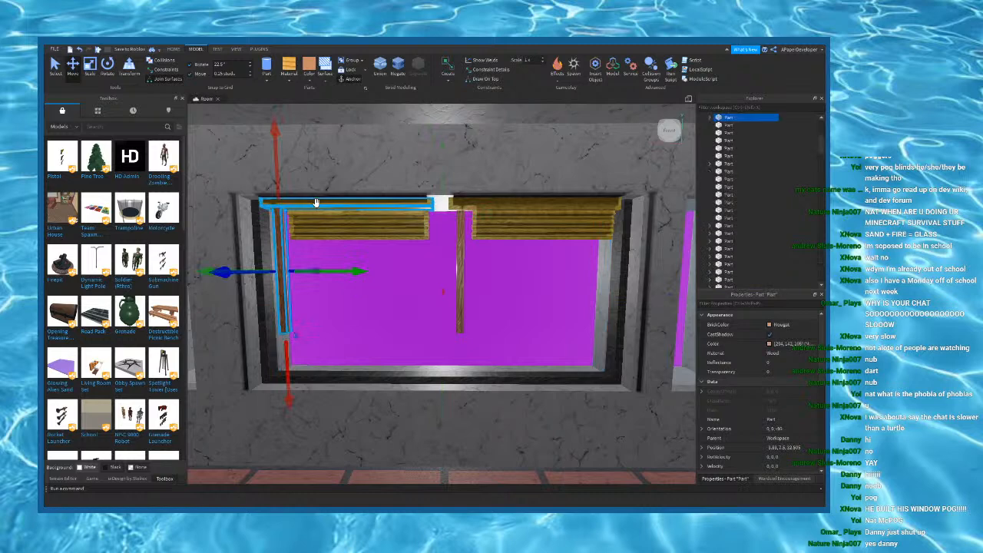
left_click(315, 202)
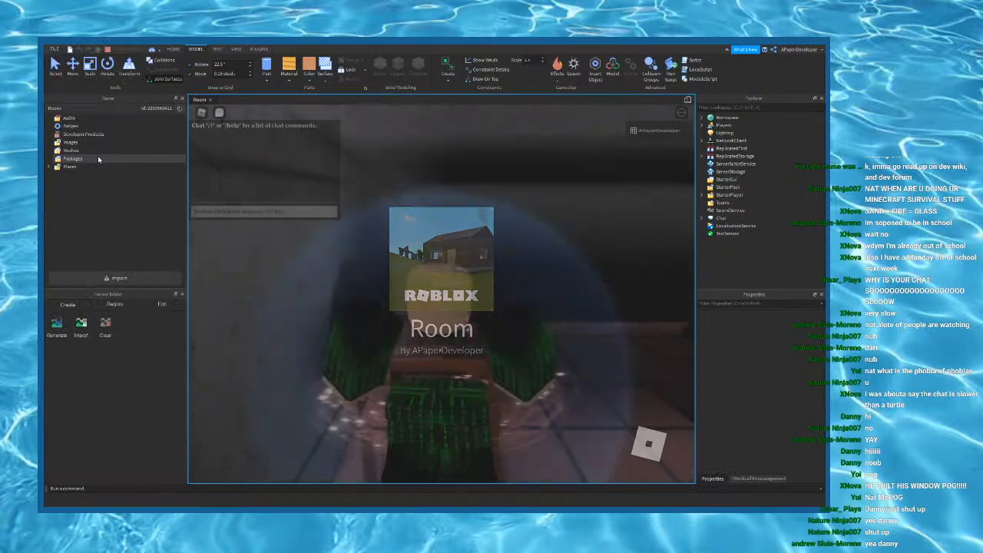
right_click_drag(512, 295, 511, 297)
scroll(512, 297, "up", 5)
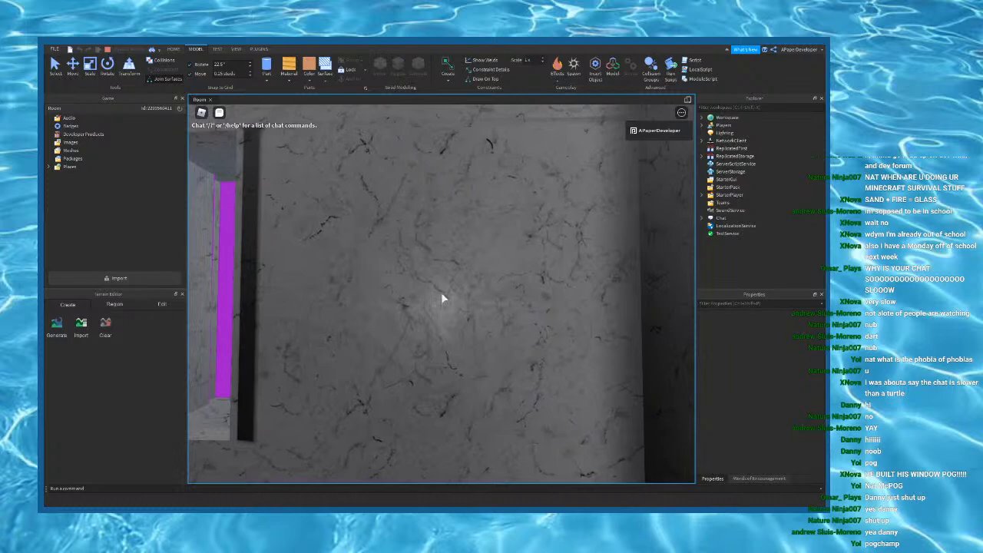
scroll(441, 292, "down", 5)
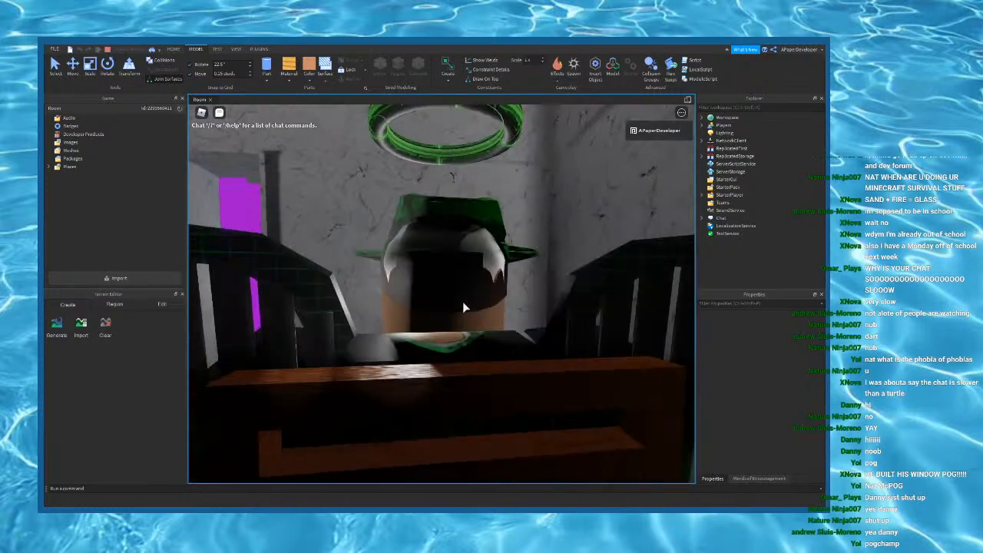
key("space")
key("a")
right_click_drag(462, 301, 463, 301)
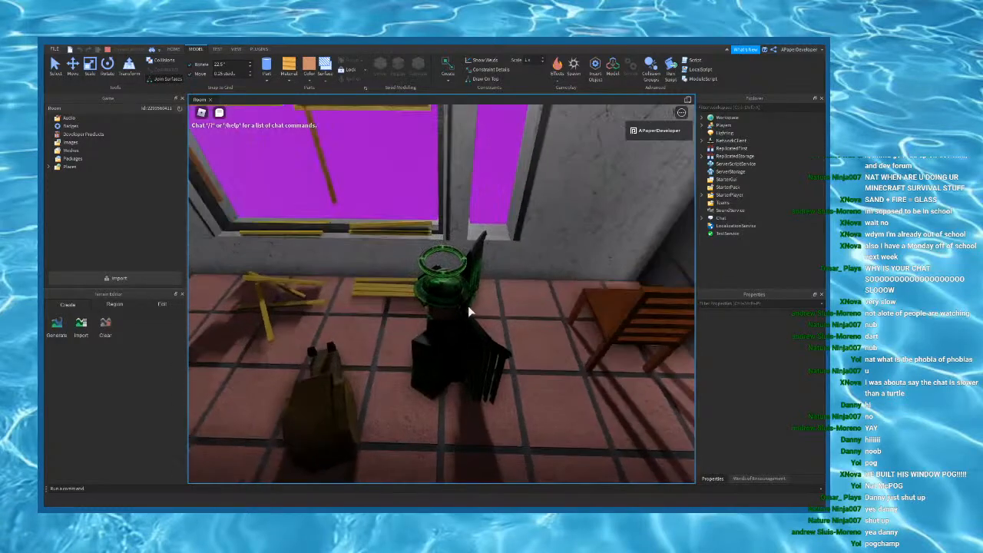
key("shift+F5")
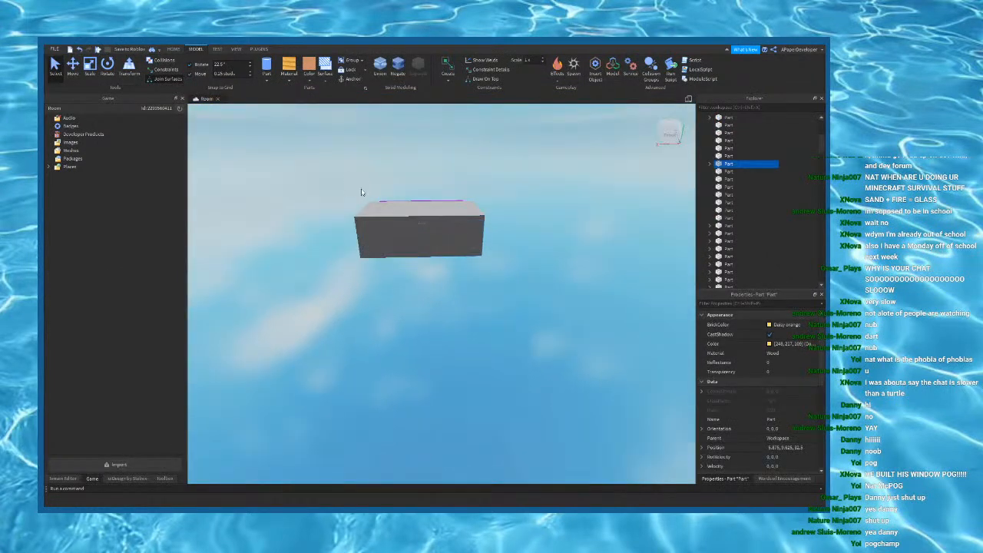
Step: Select every part of the room model, anchor them all and clear the selection
left_click_drag(361, 192, 552, 354)
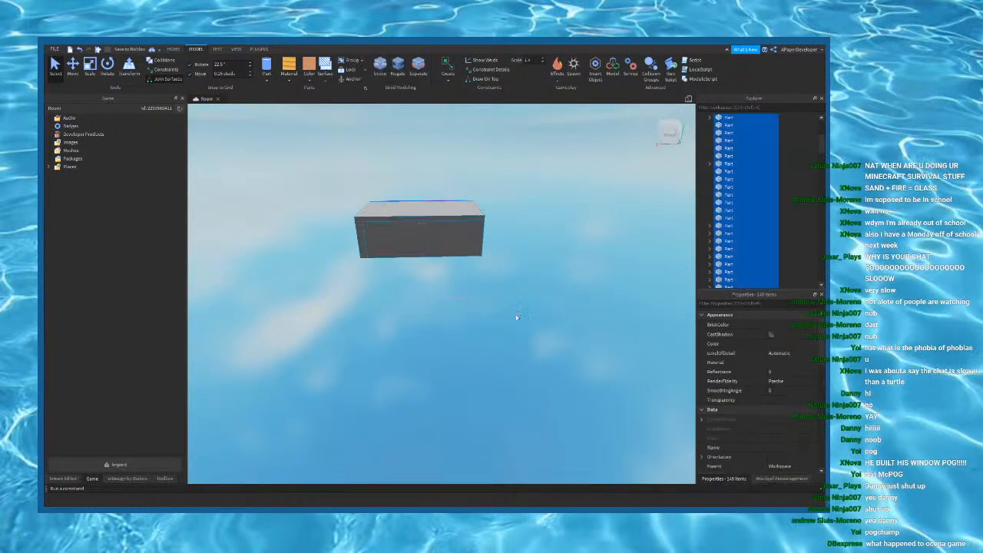
left_click(288, 141)
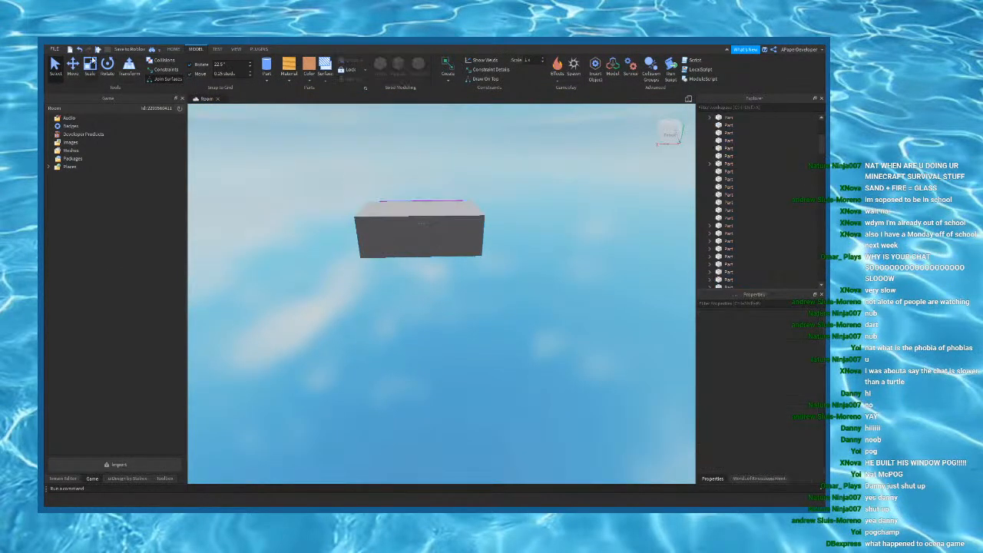
Step: Playtest the room again and walk the character up to the window to examine both blinds
left_click(99, 50)
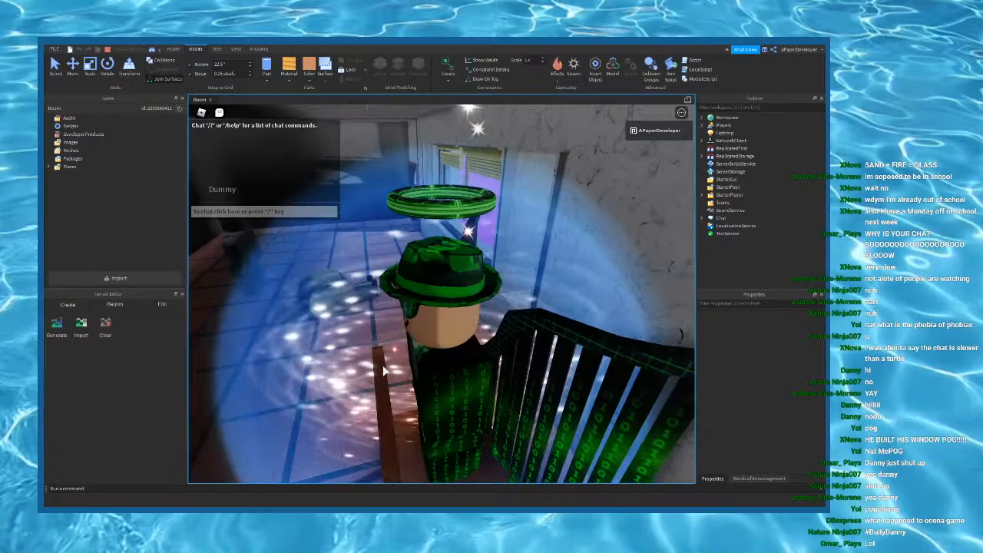
right_click_drag(382, 365, 400, 367)
key("d")
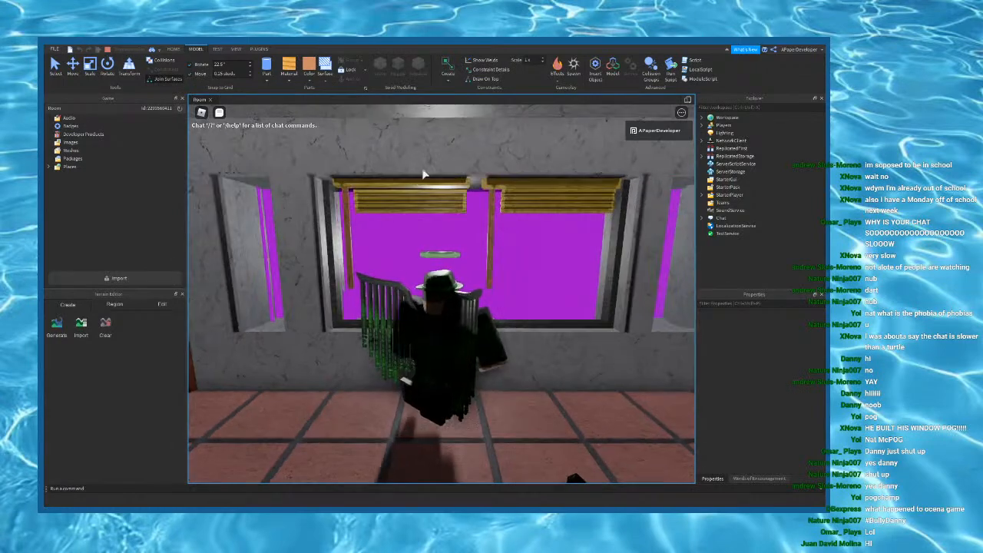
right_click_drag(423, 175, 414, 198)
right_click_drag(435, 278, 517, 184)
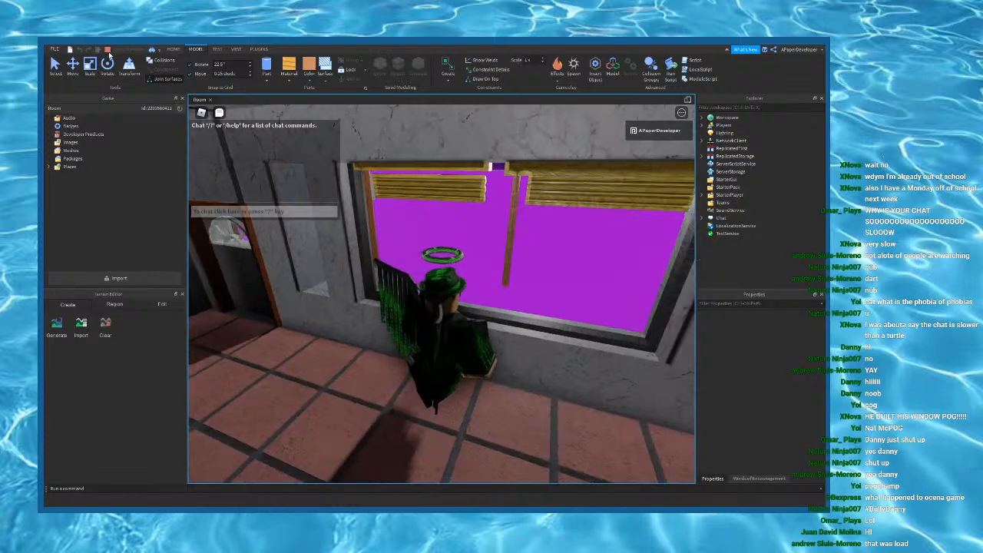
key("s")
right_click_drag(465, 252, 464, 252)
key("w")
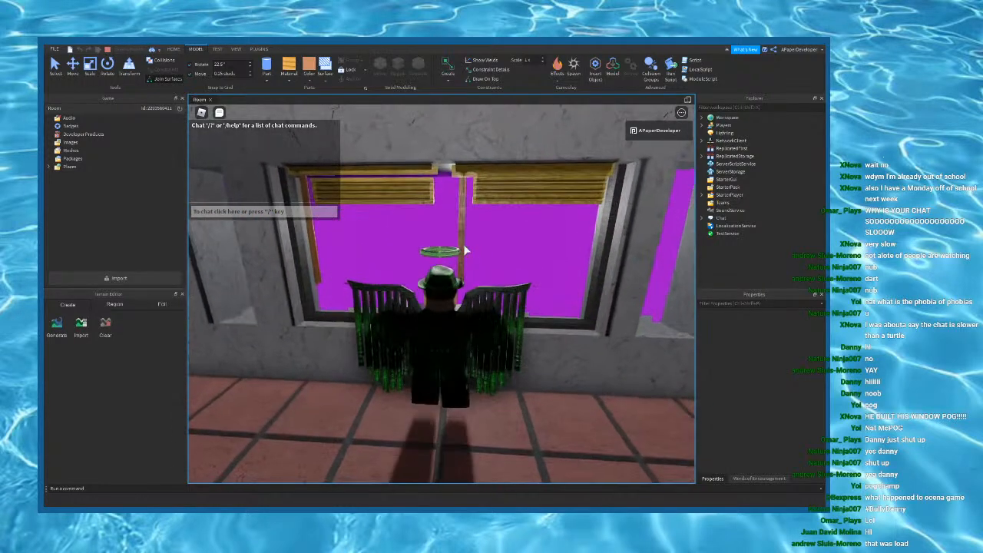
key("a")
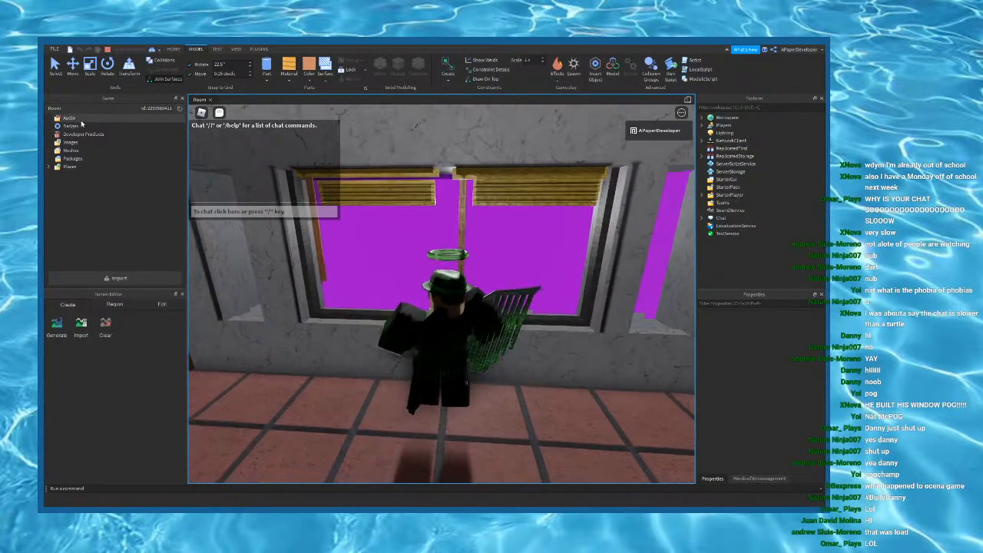
Step: Walk the character over to the door and examine its arched window up close
key("w")
right_click_drag(471, 299, 470, 299)
key("s")
key("d")
right_click_drag(481, 344, 474, 342)
key("w")
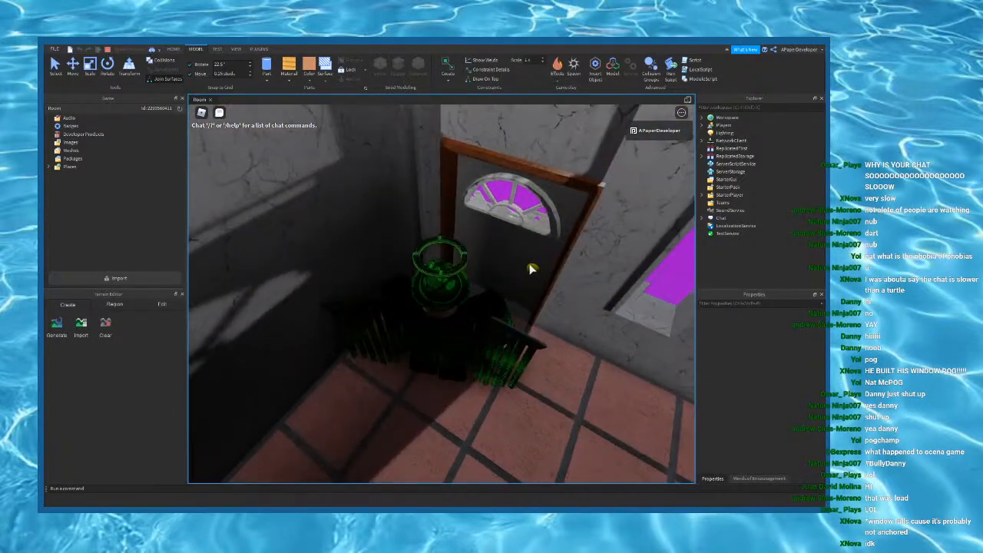
scroll(529, 268, "up", 8)
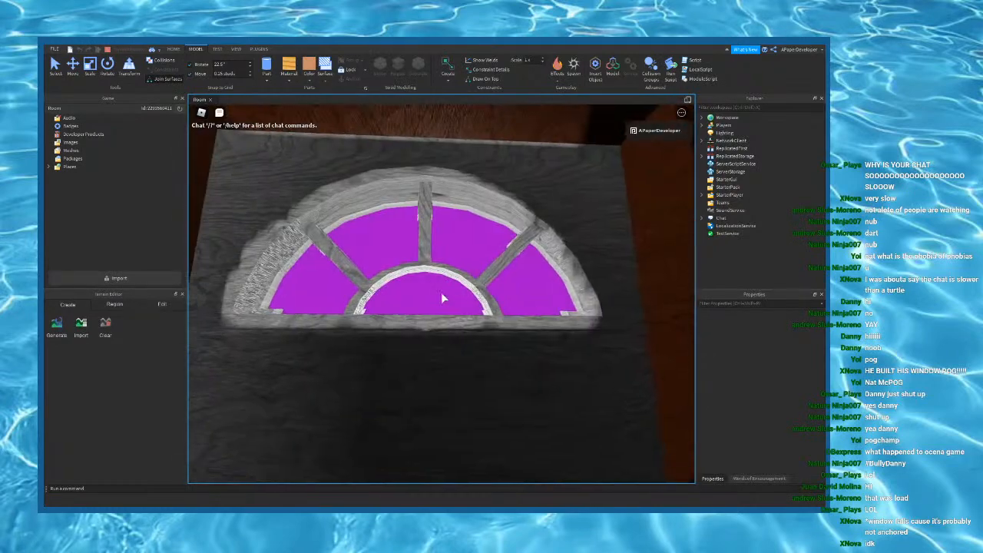
scroll(430, 309, "down", 3)
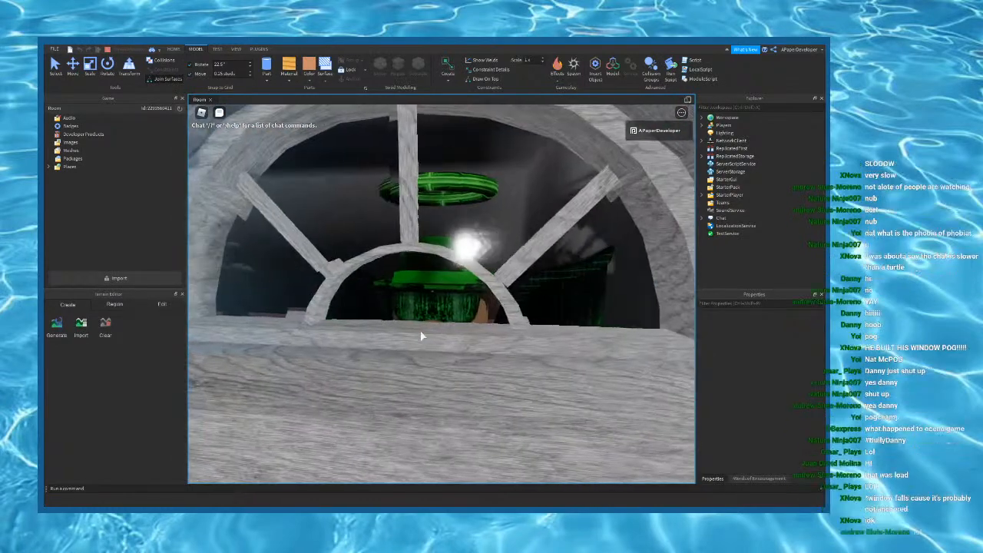
Step: Finish examining the door's arched window in the playtest, stop the test and look around the room in the editor
right_click_drag(420, 330, 420, 330)
right_click_drag(466, 297, 502, 303)
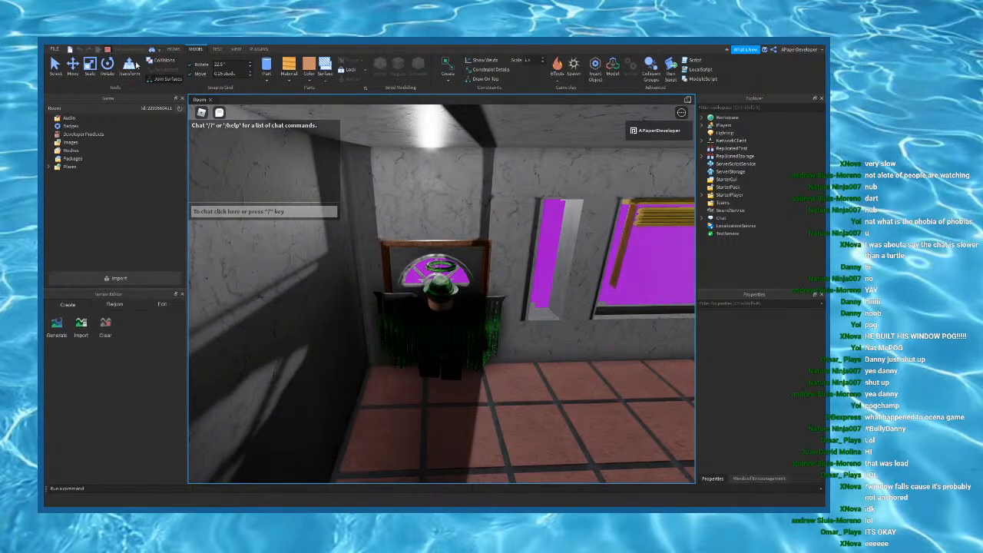
left_click(108, 50)
scroll(457, 217, "up", 10)
right_click_drag(457, 217, 457, 217)
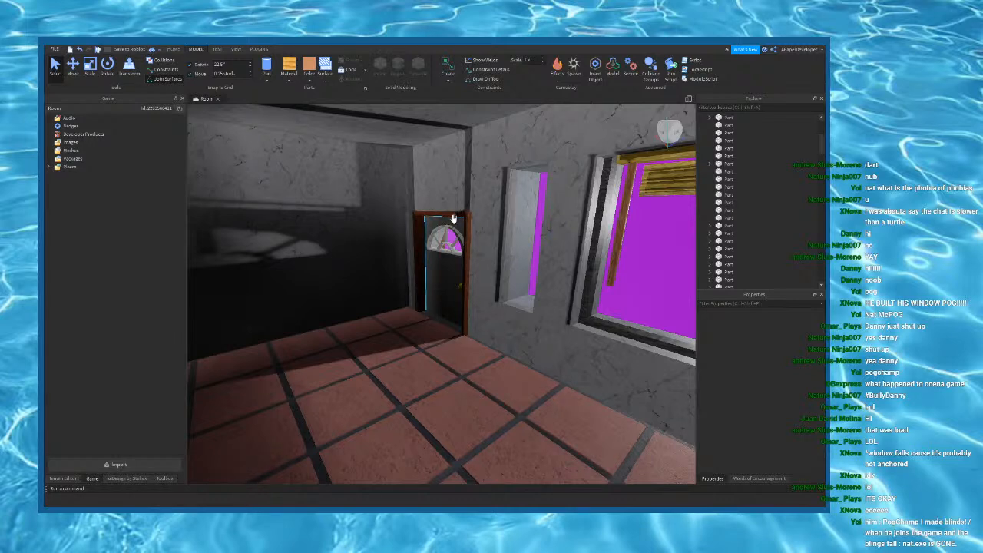
right_click_drag(469, 237, 469, 237)
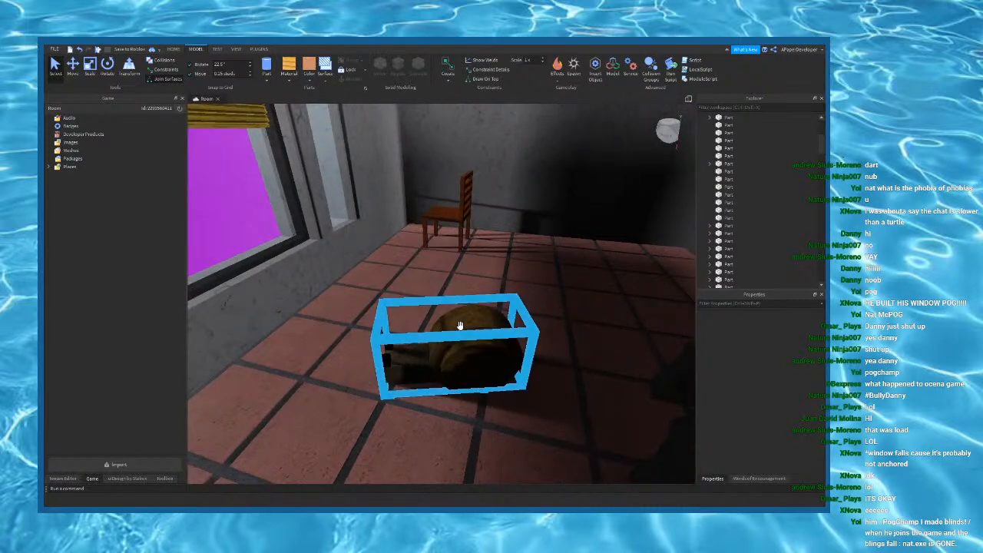
Step: Adjust the sideways position of the header rail on the blind nearest the door
left_click(434, 327)
scroll(432, 327, "up", 2)
right_click_drag(432, 326, 463, 325)
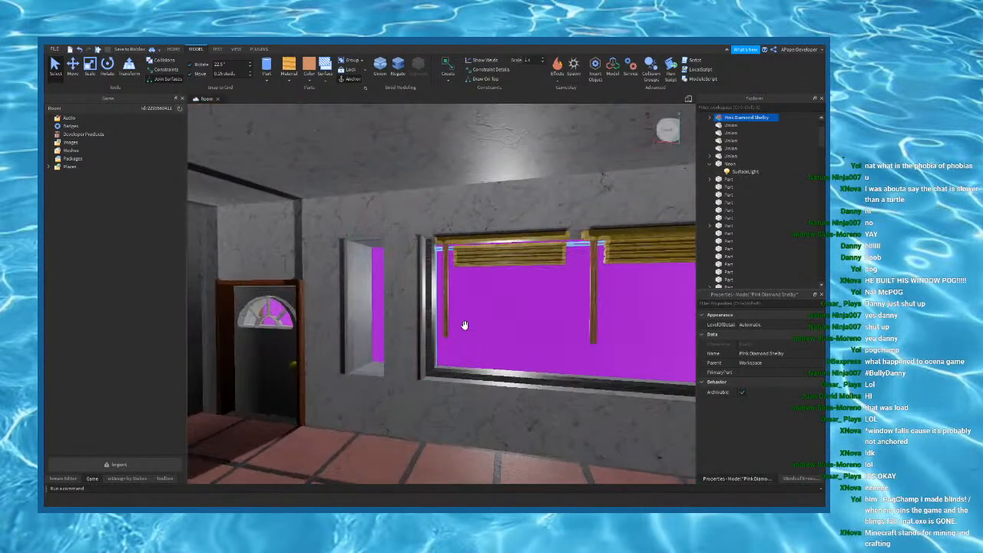
left_click(615, 236)
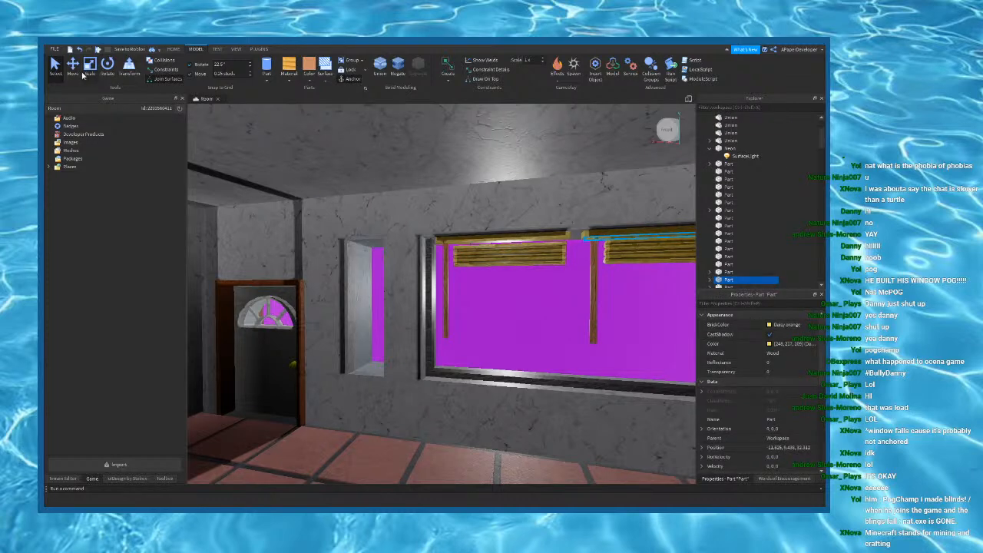
left_click_drag(535, 243, 400, 247)
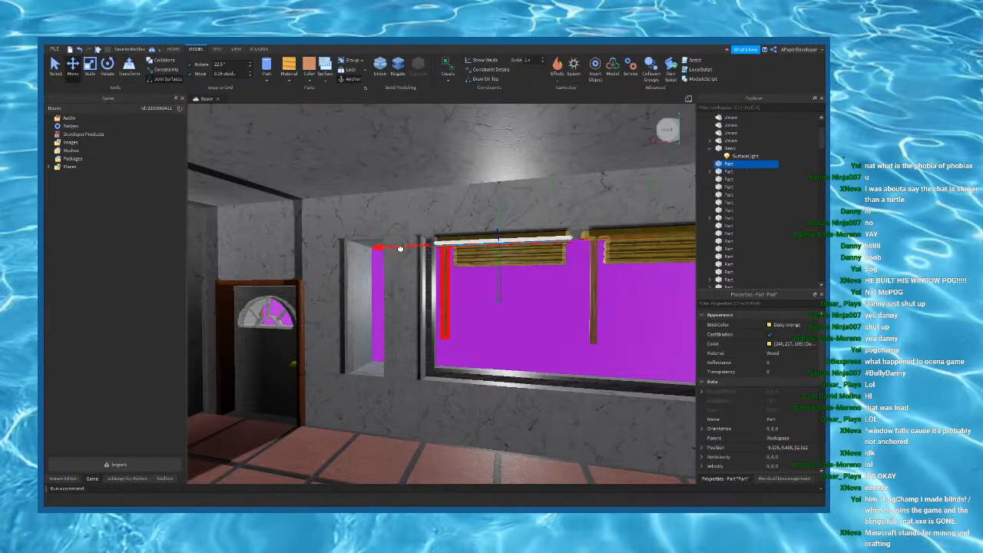
left_click(500, 357)
scroll(501, 358, "up", 5)
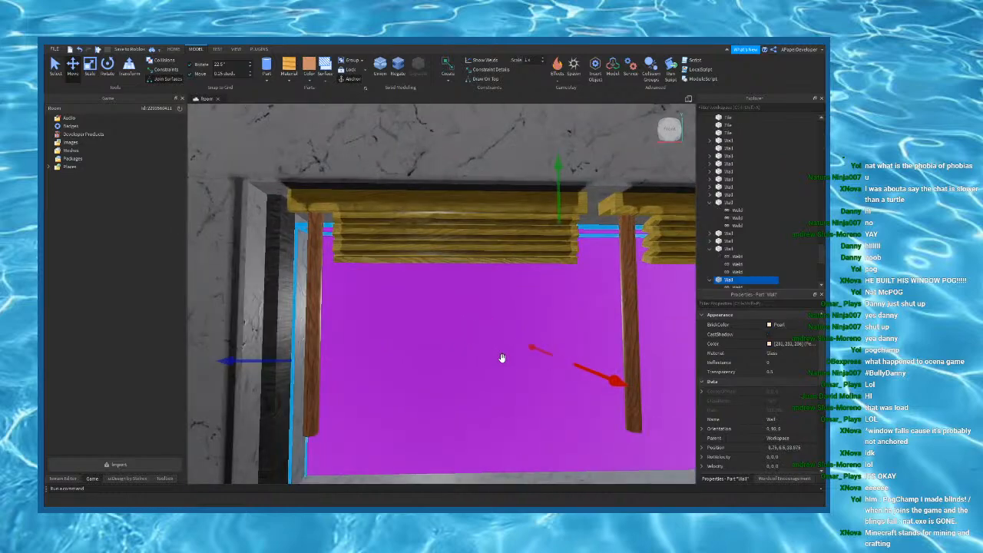
right_click_drag(502, 357, 507, 358)
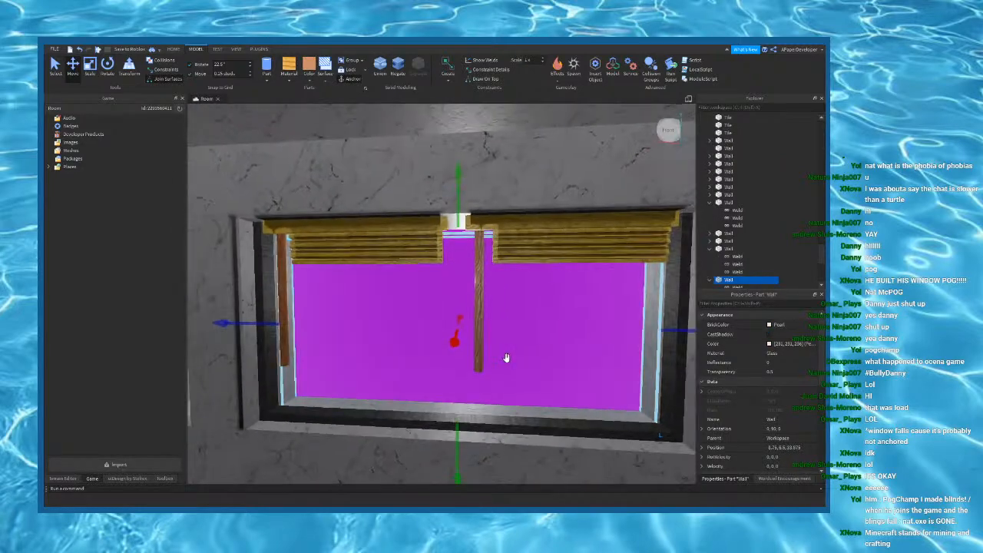
Step: Adjust the thickness of the glass pane in the narrow window beside the door
key("a")
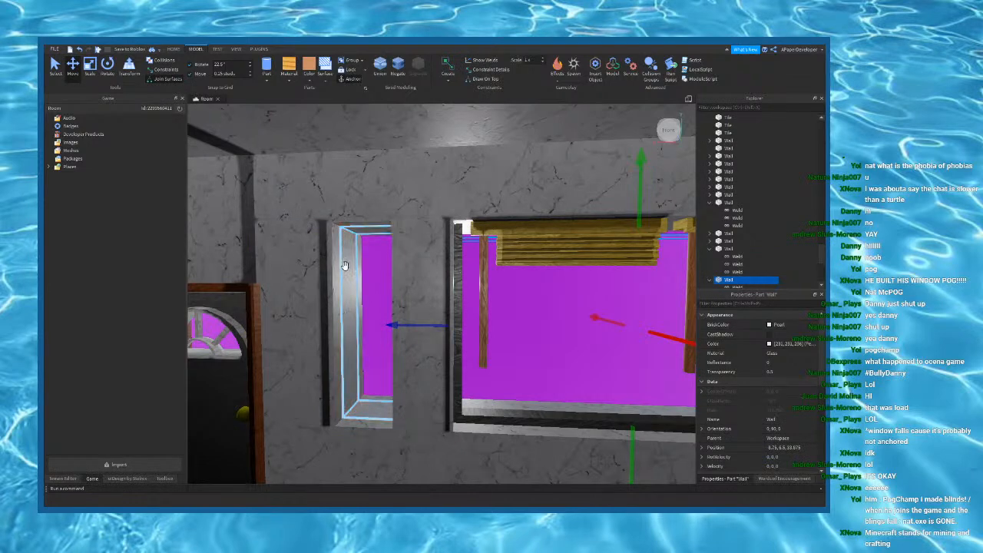
right_click_drag(346, 272, 408, 322)
scroll(407, 326, "up", 1)
left_click(409, 345)
right_click_drag(347, 299, 346, 299)
key("a")
left_click(347, 298)
left_click(90, 65)
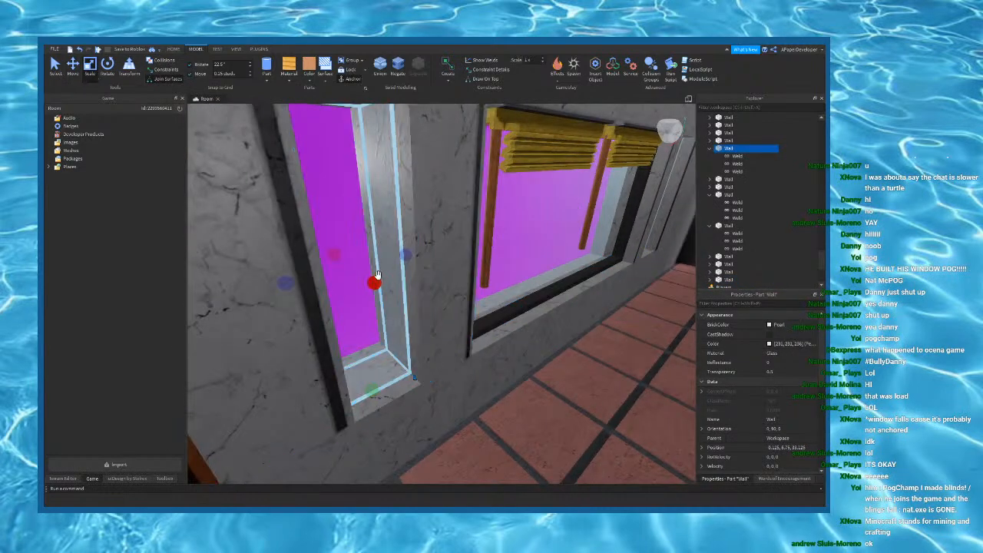
left_click_drag(375, 283, 369, 279)
Step: Move a dark bottom frame strip from the main window into the narrow window beside the door and scale it to fit
left_click(528, 308)
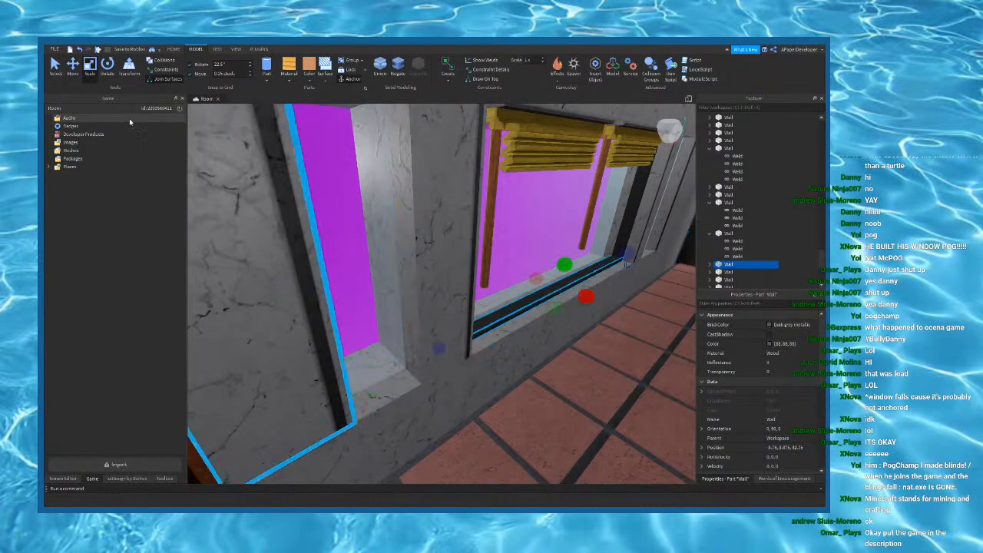
left_click(72, 66)
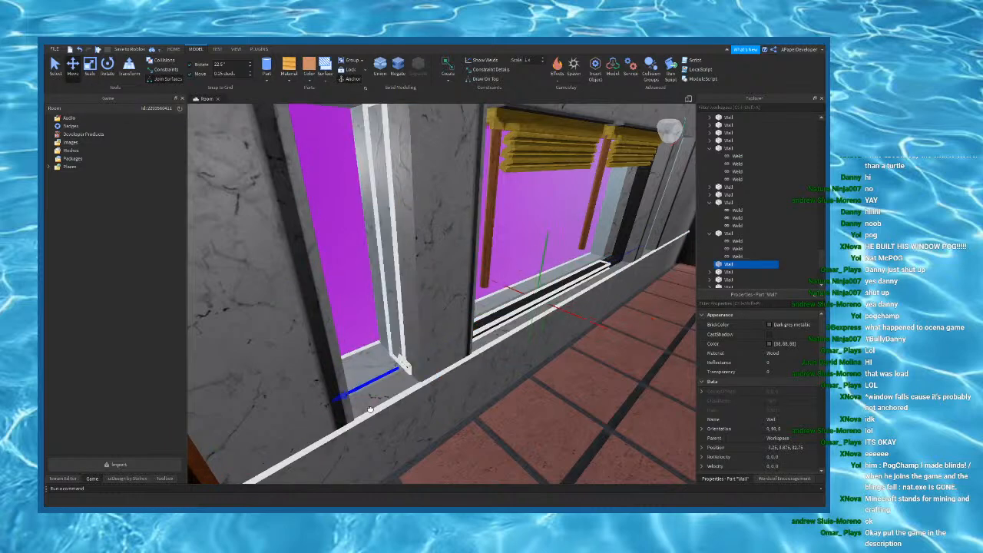
left_click_drag(290, 438, 291, 437)
right_click_drag(291, 437, 292, 434)
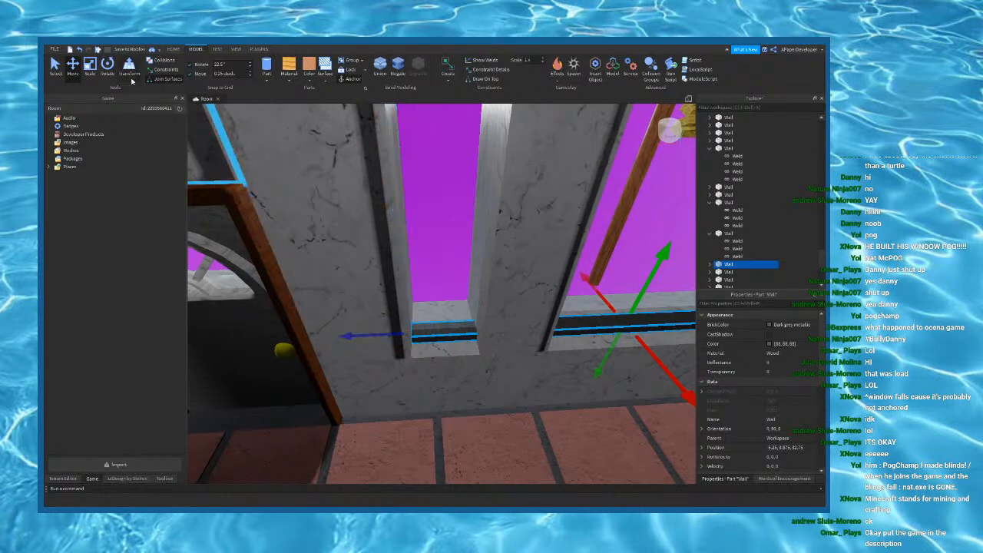
left_click(91, 69)
right_click_drag(645, 324, 686, 295)
left_click_drag(685, 295, 483, 386)
Step: Duplicate the dark vertical frame strip in the narrow window beside the door and move the copy across the opening
right_click_drag(513, 262, 507, 262)
key("d")
left_click(348, 277)
key("ctrl+d")
left_click(73, 68)
left_click_drag(395, 262, 448, 280)
Step: Select the narrow window's three dark frame strips, duplicate them and place the copies in the narrow window farthest from the door
key("a")
left_click(407, 371, "ctrl")
left_click(371, 346, "ctrl")
key("ctrl+d")
key("d")
right_click_drag(459, 358, 459, 359)
key("s")
key("a")
key("s")
key("q")
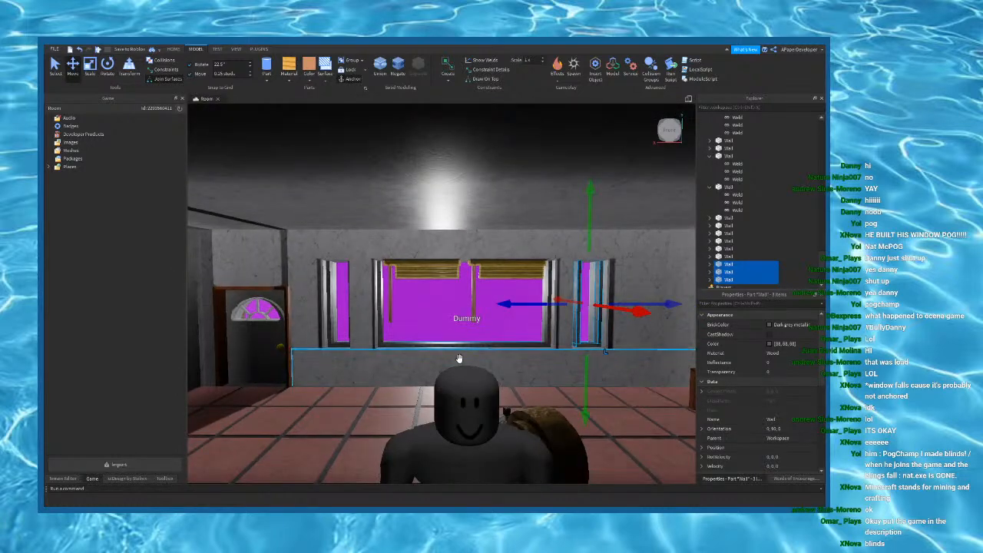
Step: Widen the narrow window beside the door by trimming the adjacent wall section and refitting its frame strips and glass
left_click(339, 286)
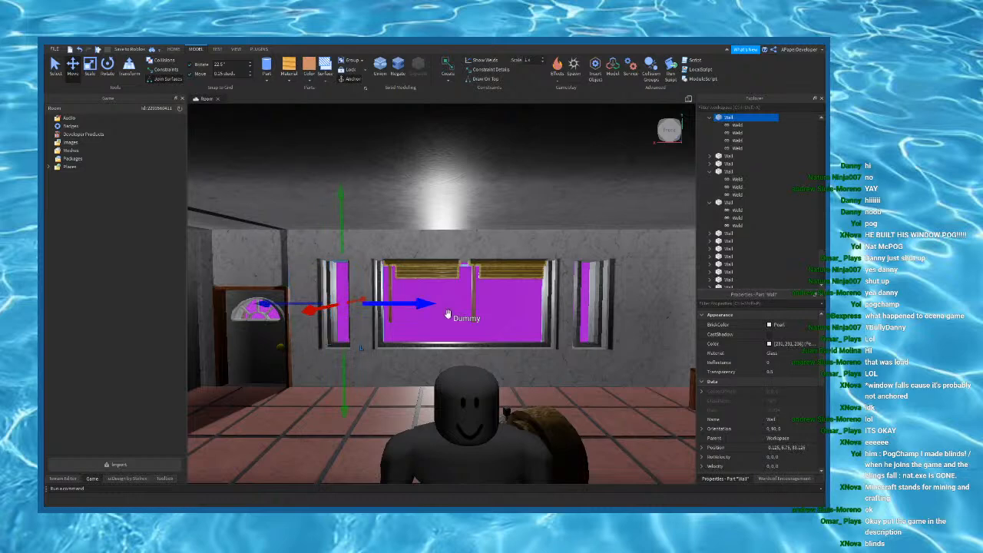
right_click_drag(324, 270, 315, 268)
left_click(311, 267)
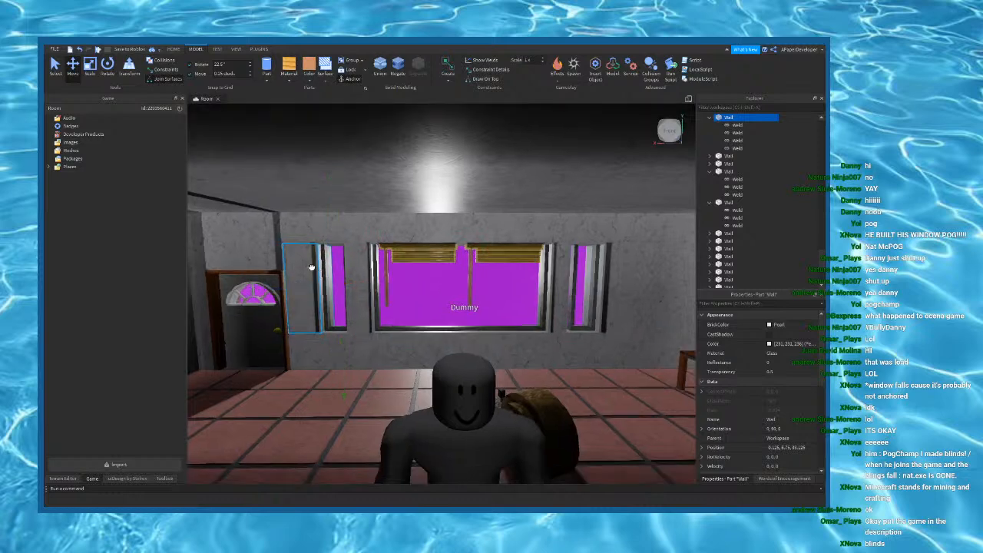
key("f")
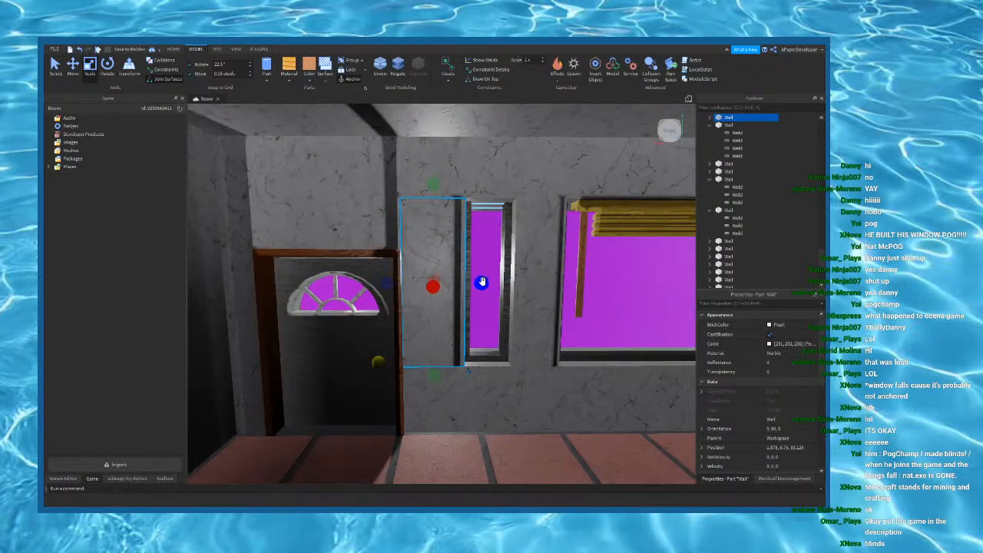
left_click_drag(482, 282, 468, 269)
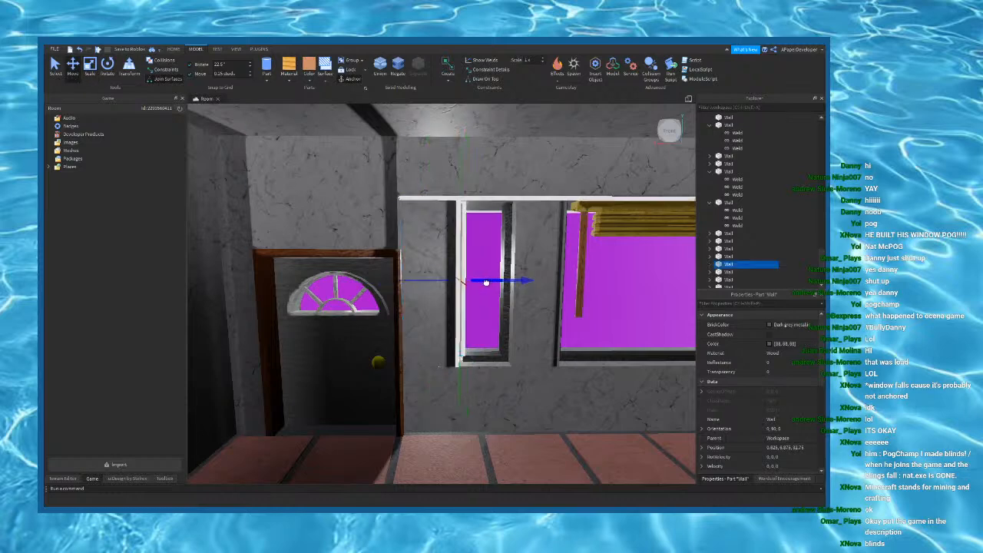
left_click(87, 75)
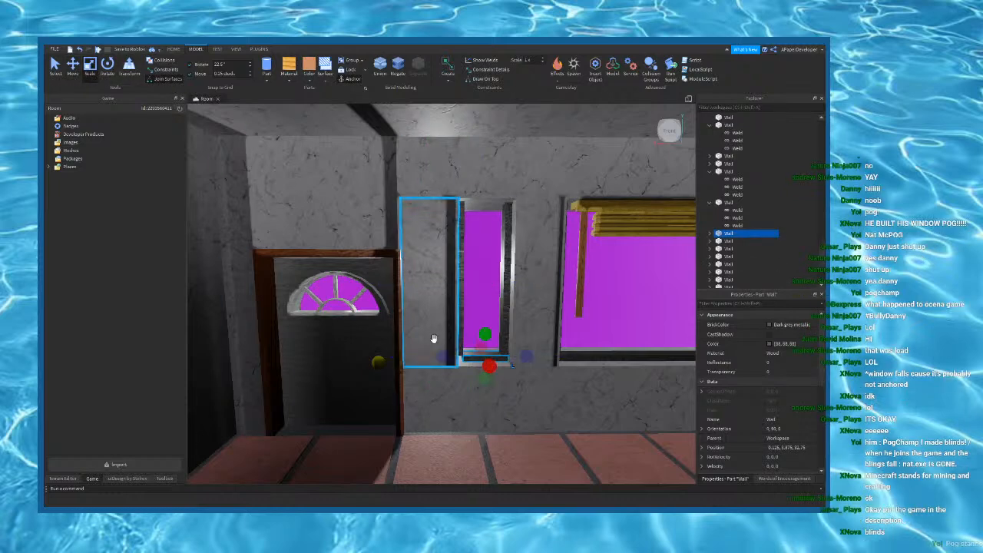
left_click_drag(445, 284, 438, 284)
Step: Narrow the glass pane of the window farthest from the door on the side facing the main window
key("d")
key("w")
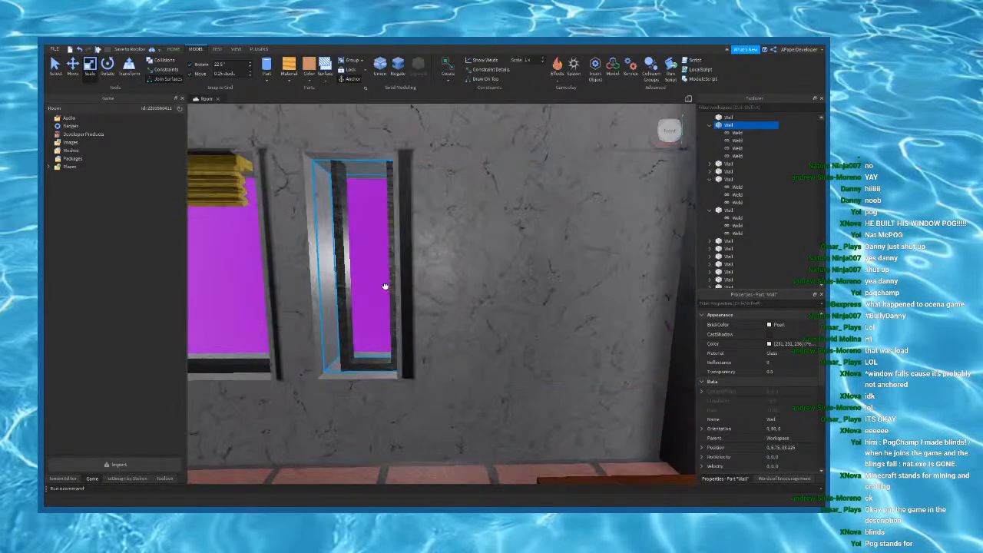
key("a")
left_click(388, 283)
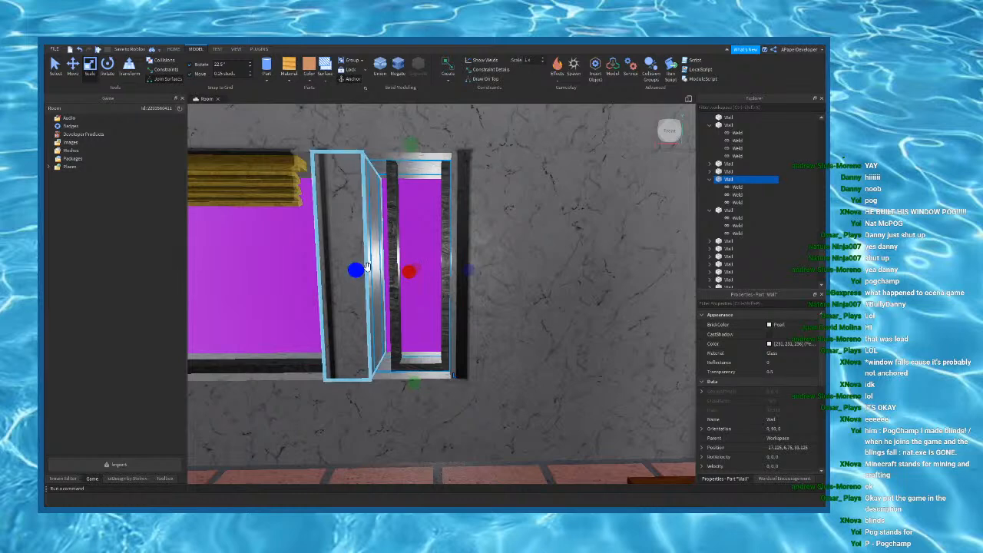
left_click_drag(357, 271, 370, 273)
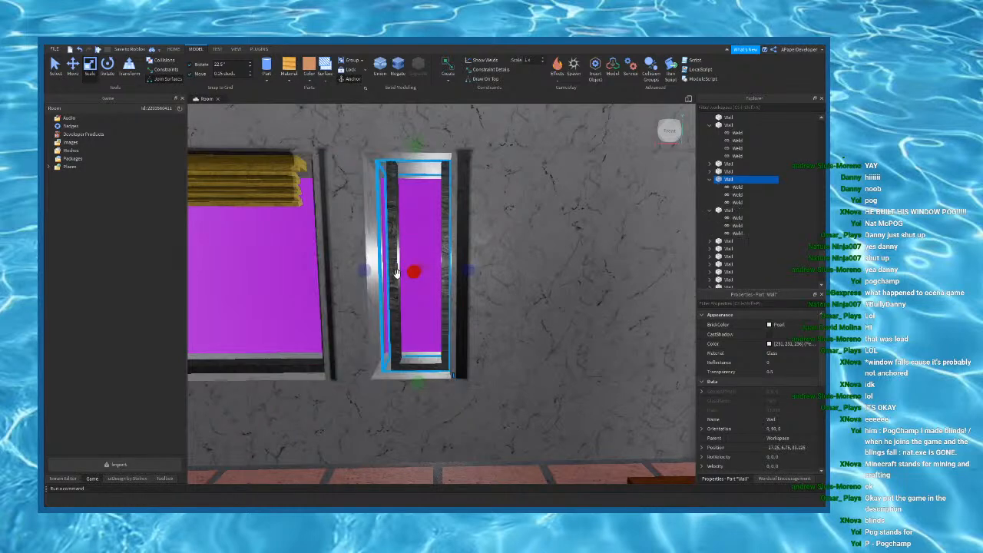
Step: Adjust the thickness of the glass pane in the narrow window farthest from the door
right_click_drag(394, 296, 468, 235)
left_click(375, 297)
scroll(399, 309, "up", 3)
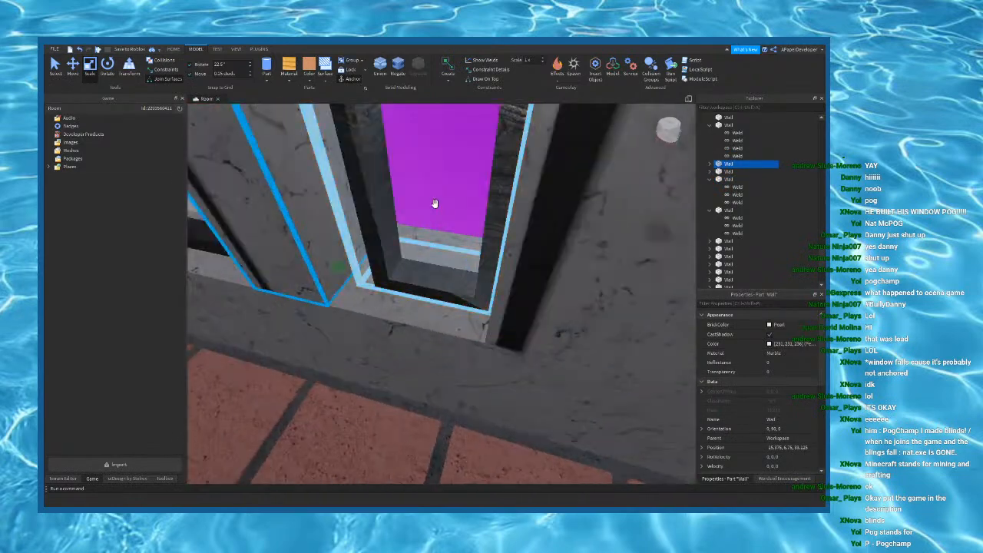
left_click(435, 205)
right_click_drag(528, 195, 527, 196)
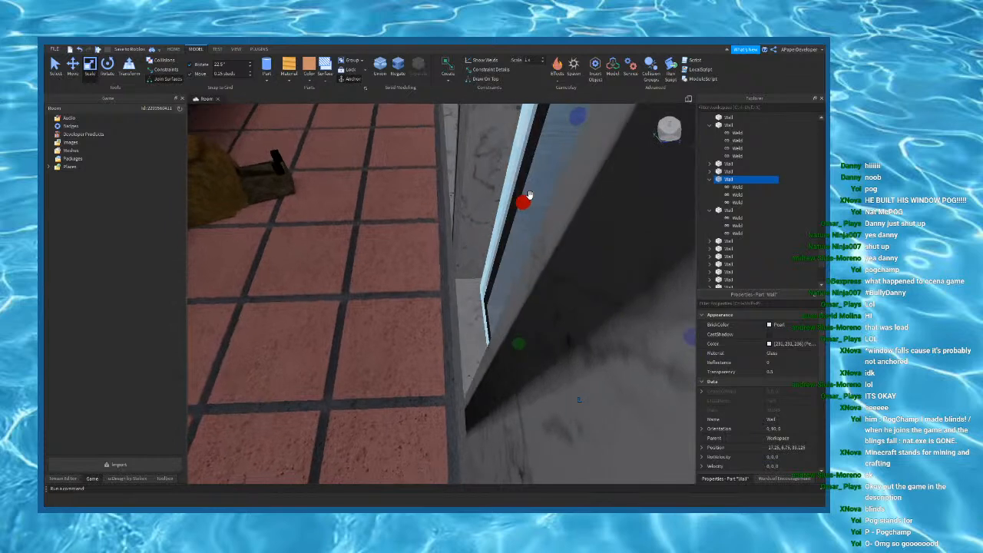
left_click_drag(526, 198, 531, 202)
right_click_drag(534, 201, 549, 206)
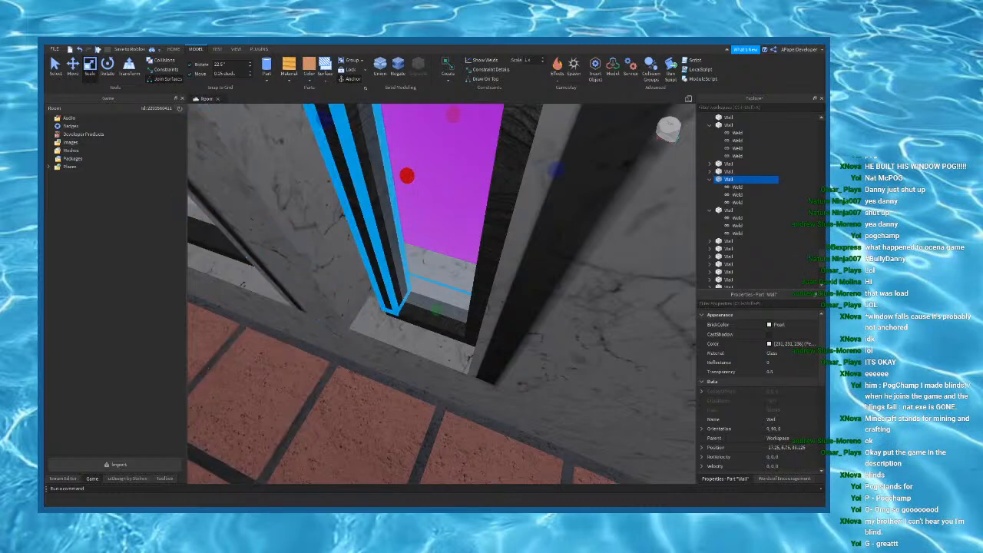
Step: Move the far narrow window's dark vertical frame strip toward the main window
left_click(375, 250)
right_click_drag(375, 251, 376, 250)
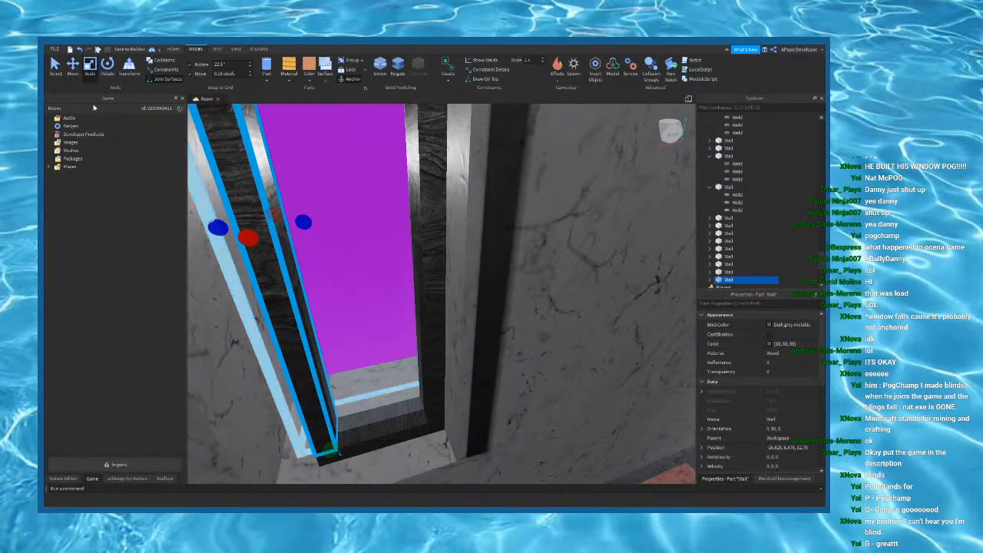
left_click(75, 69)
left_click_drag(343, 221, 329, 222)
Step: Stretch the far narrow window's dark bottom strip until it meets the shifted vertical strip
left_click(340, 444)
left_click(89, 68)
scroll(295, 269, "down", 2)
left_click_drag(316, 412, 303, 416)
scroll(315, 408, "down", 3)
right_click_drag(319, 407, 329, 403)
Step: Extend the main window's dark bottom strip across the far narrow window and delete that window's separate bottom strip
left_click(386, 341)
right_click_drag(389, 340, 397, 333)
scroll(492, 349, "down", 2)
right_click_drag(491, 349, 461, 340)
left_click_drag(461, 344, 547, 345)
key("Delete")
Step: Delete the separate bottom strip beside the door and extend the main window's bottom strip across that narrow window
left_click(417, 348)
key("a")
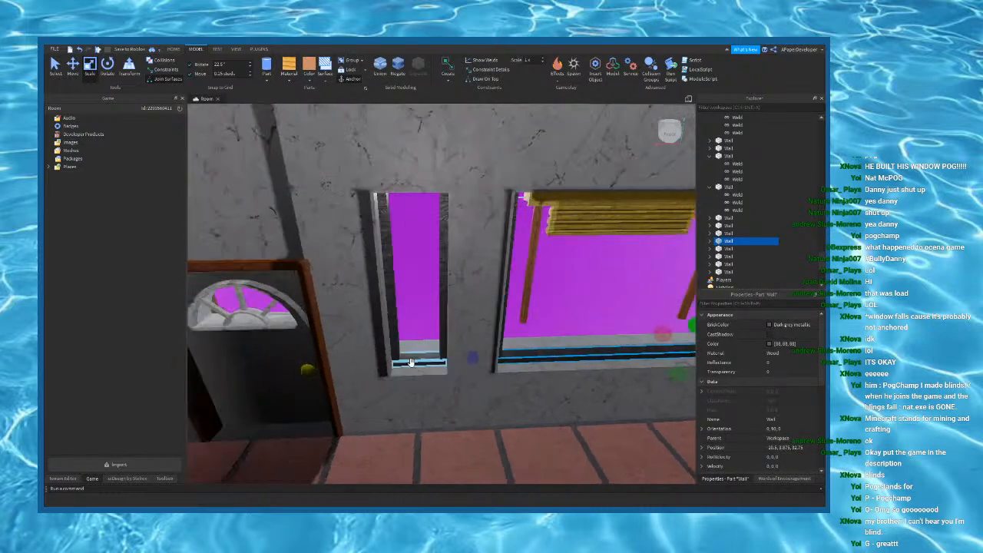
left_click(489, 363)
key("Delete")
left_click(602, 354)
left_click_drag(538, 358, 435, 373)
Step: Move the far narrow window's dark vertical strip another 0.25 studs toward the main window
right_click_drag(400, 333, 466, 321)
key("d")
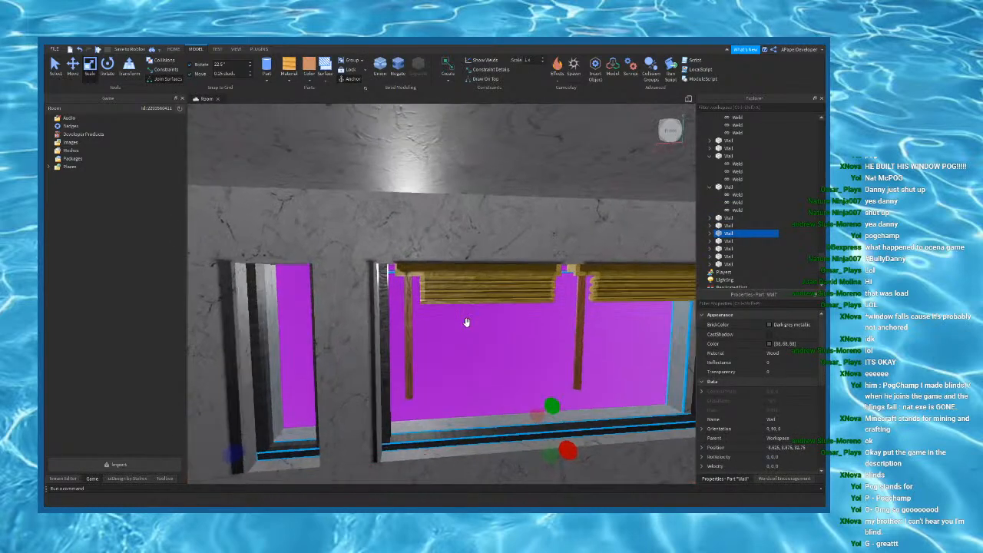
key("s")
key("w")
key("d")
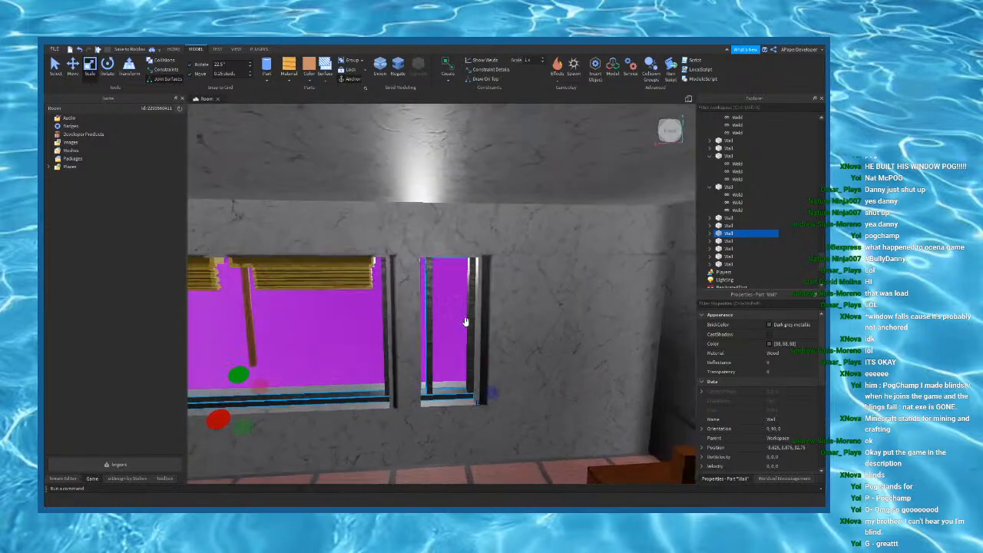
left_click(426, 332)
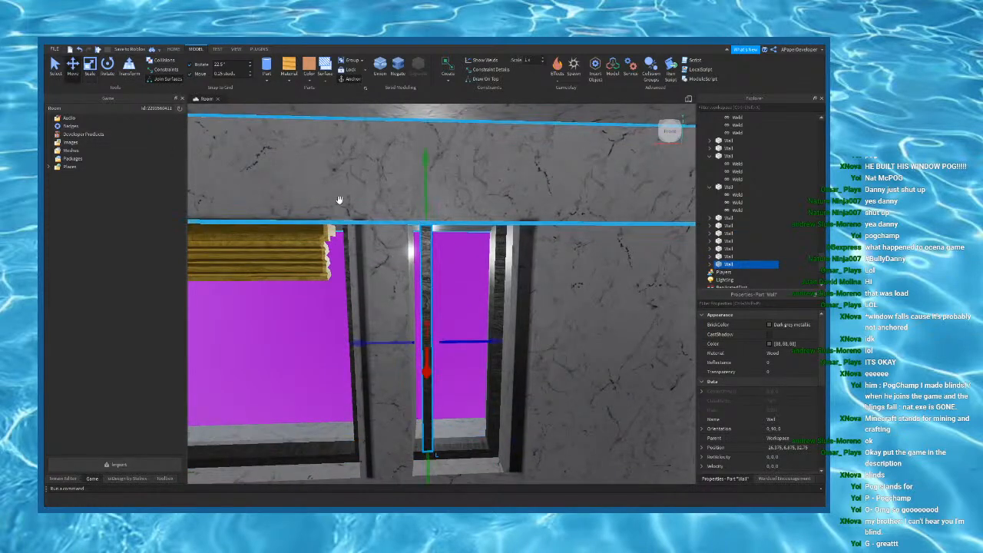
left_click(527, 377)
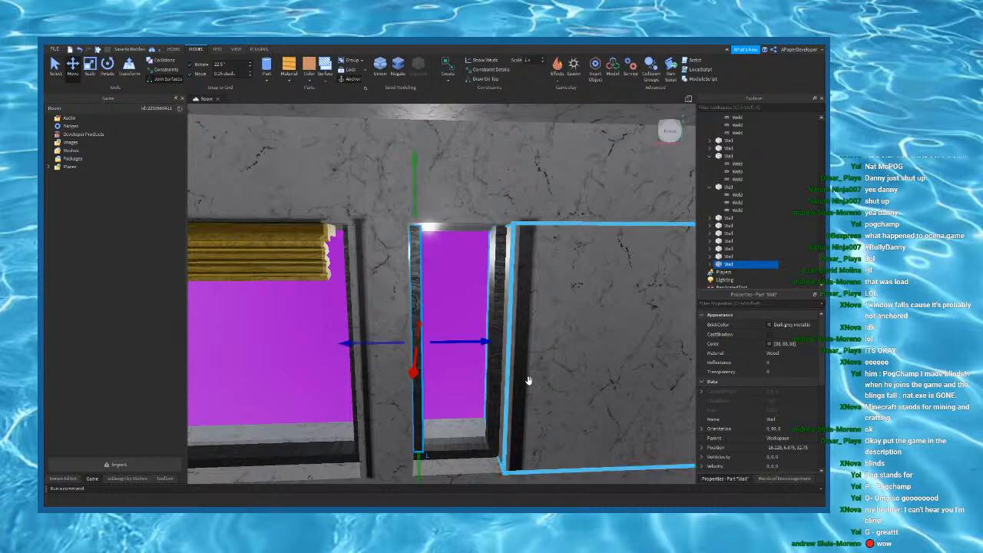
Step: Duplicate the main window's blind nearest the far narrow window, including its header and rod, and move the copy into the narrow window
key("s")
key("d")
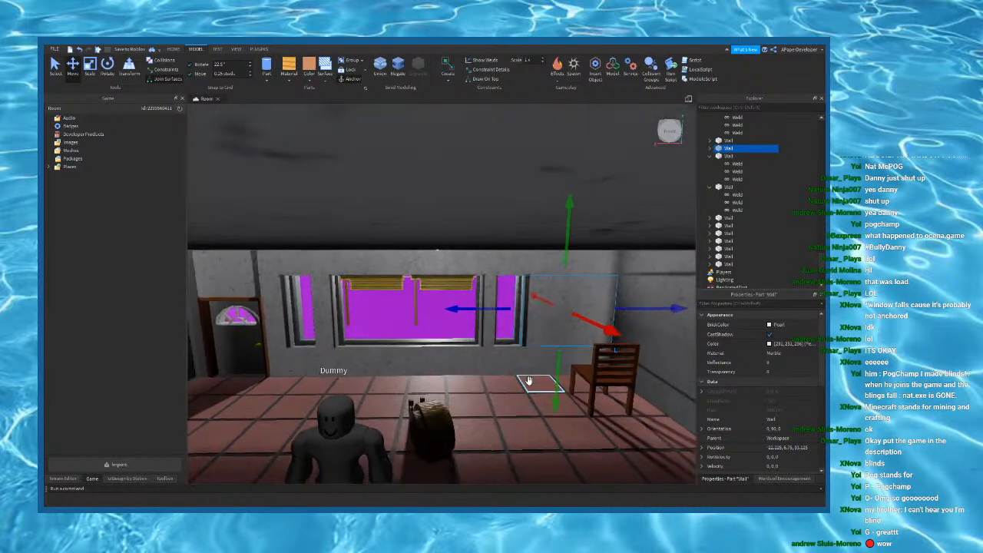
left_click(528, 380)
key("w")
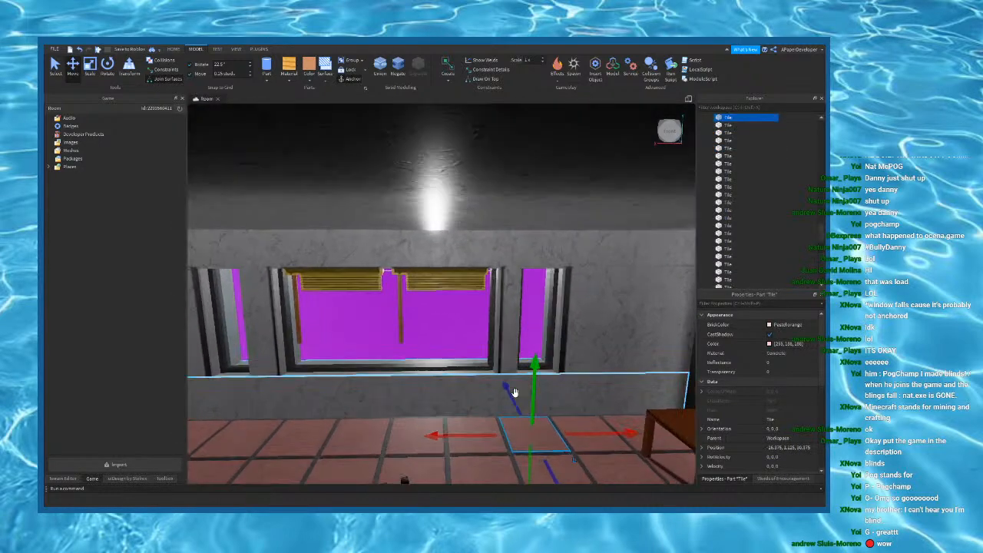
right_click_drag(536, 388, 529, 384)
key("w")
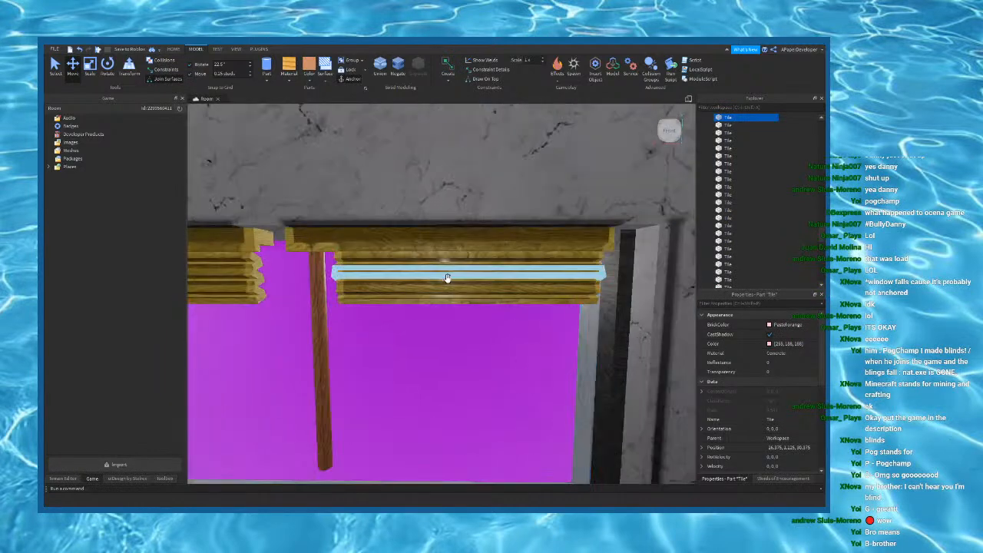
left_click(394, 275, "shift")
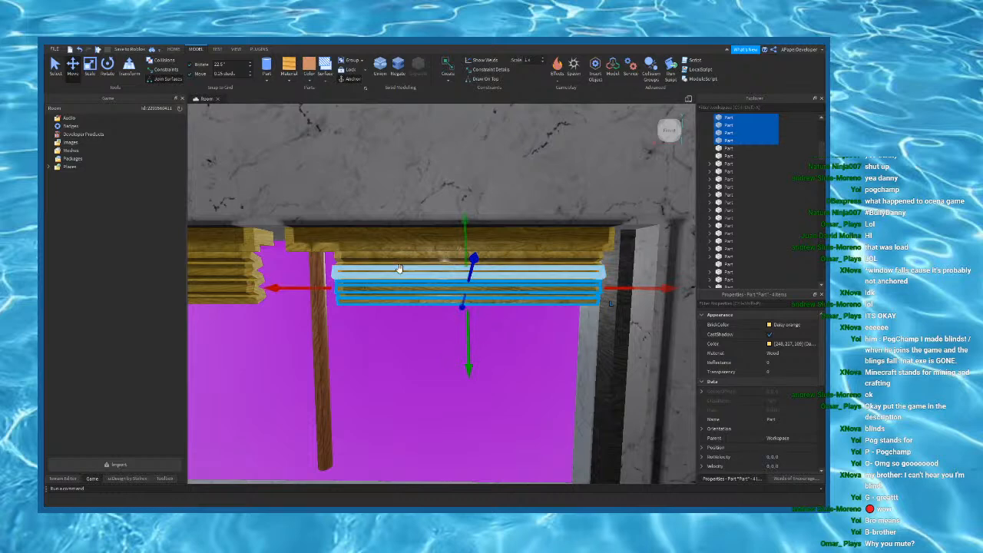
left_click(399, 244, "shift")
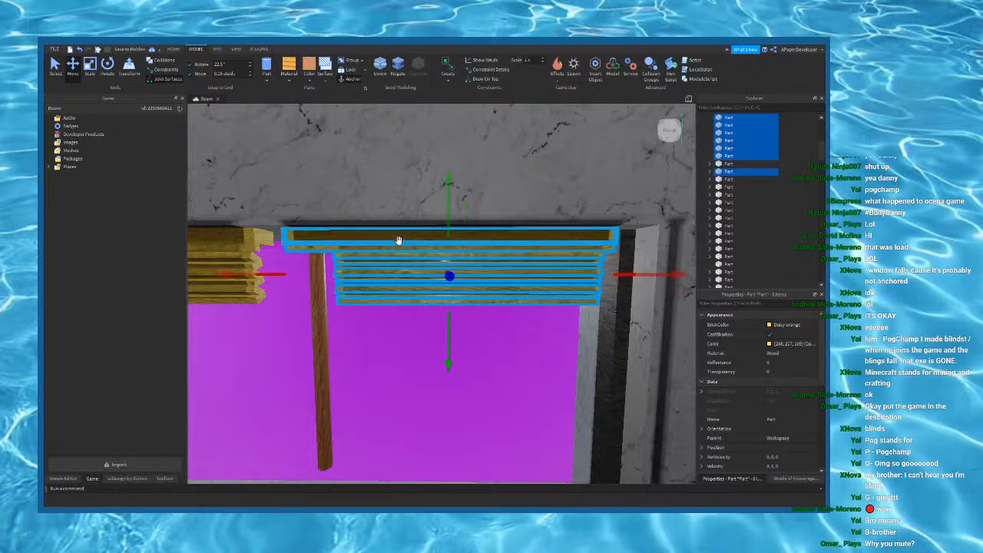
left_click(323, 296, "shift")
right_click_drag(382, 302, 576, 328)
key("d")
mouse_move(574, 321)
left_mouse_down()
mouse_move(604, 323)
mouse_move(566, 319)
left_mouse_up()
Step: Shift the copied blind's header, slats and rod toward the main window until the header meets the narrow window's side frame
left_click(321, 365)
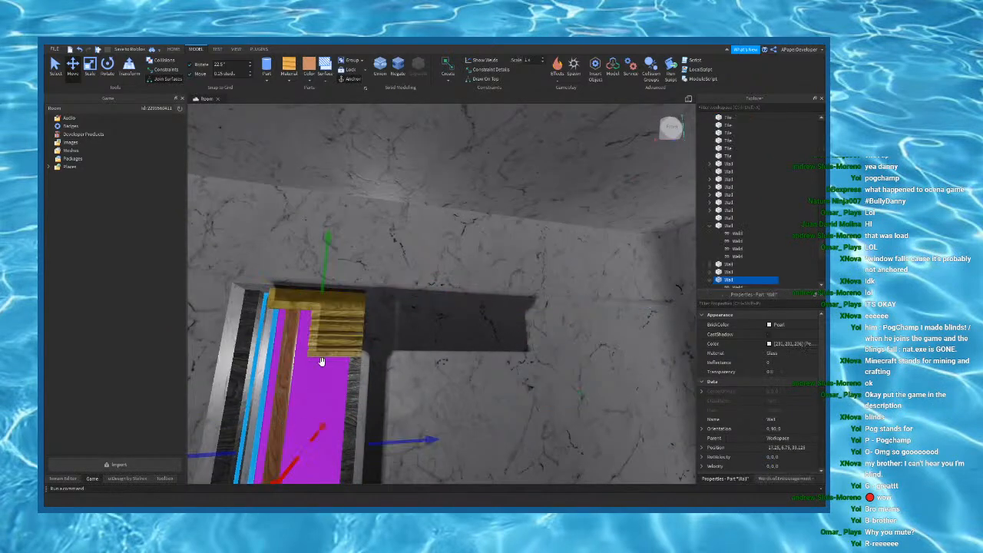
left_click(293, 302)
right_click_drag(293, 302, 313, 315)
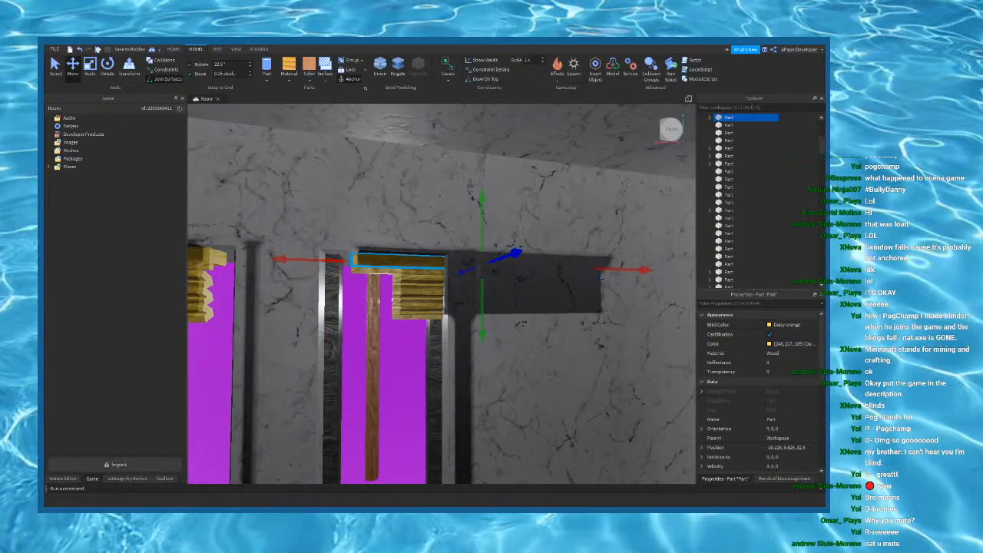
right_click_drag(438, 321, 438, 321)
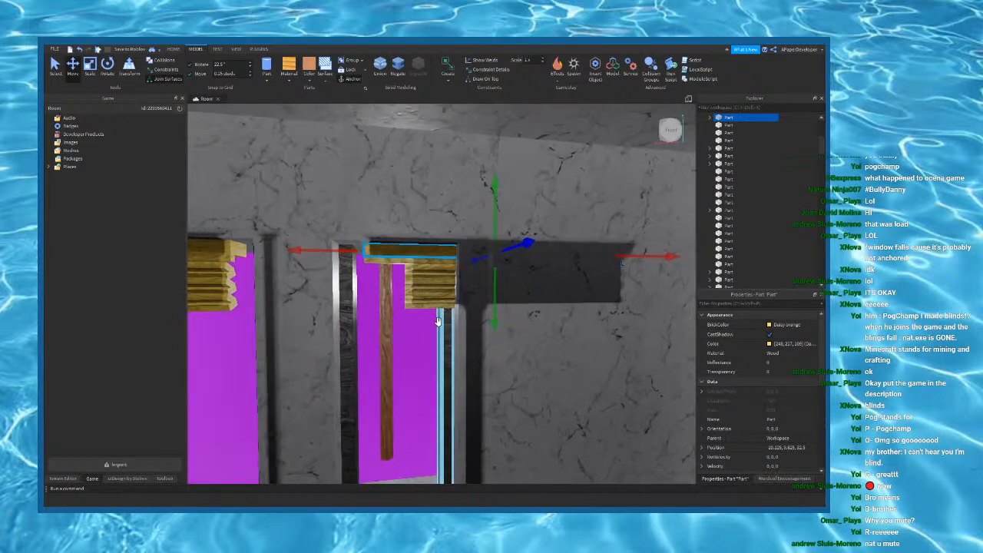
left_click(417, 276, "ctrl")
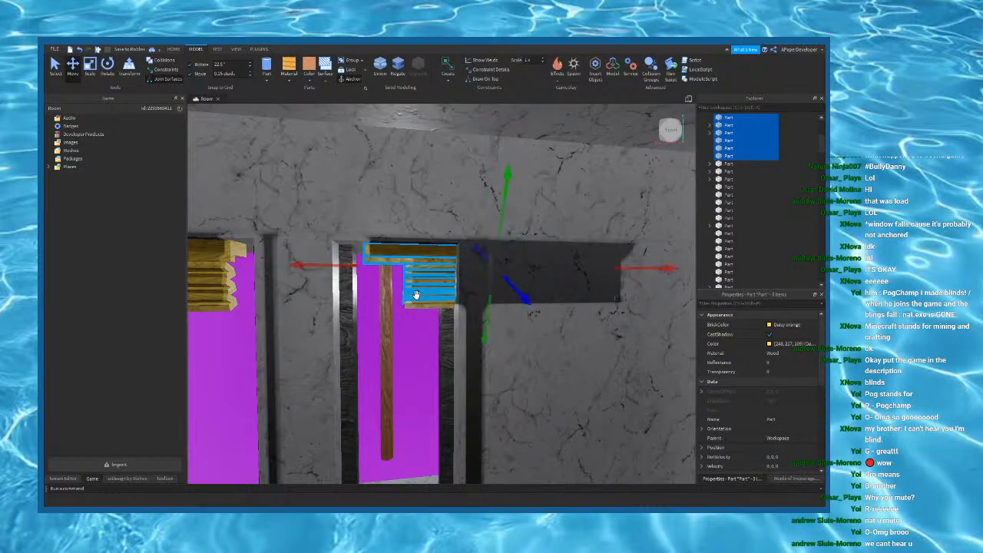
left_click(389, 300, "ctrl")
left_click_drag(321, 355, 296, 354)
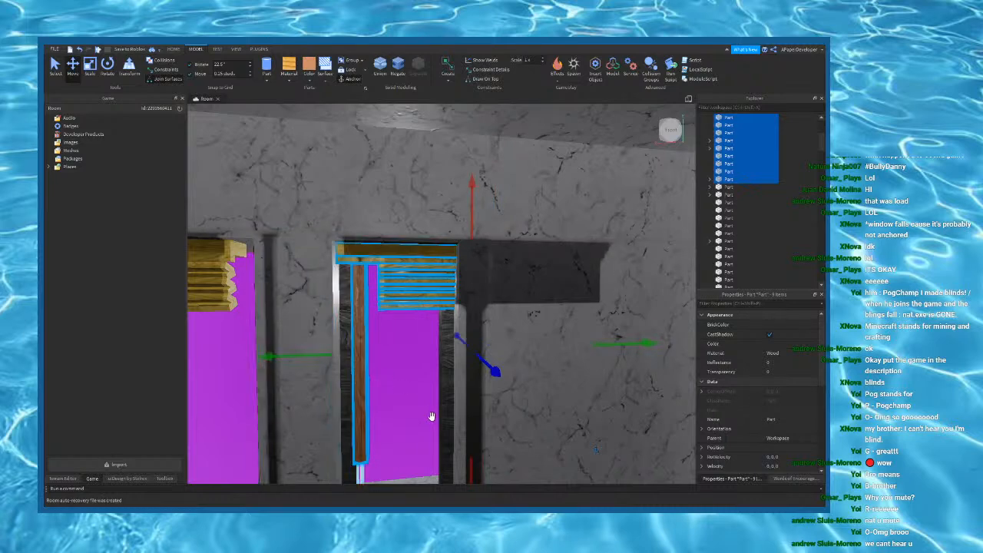
Step: Try to resize the copied blind's slats with the Scale tool, using a 0.125-stud snap increment
left_click(359, 368)
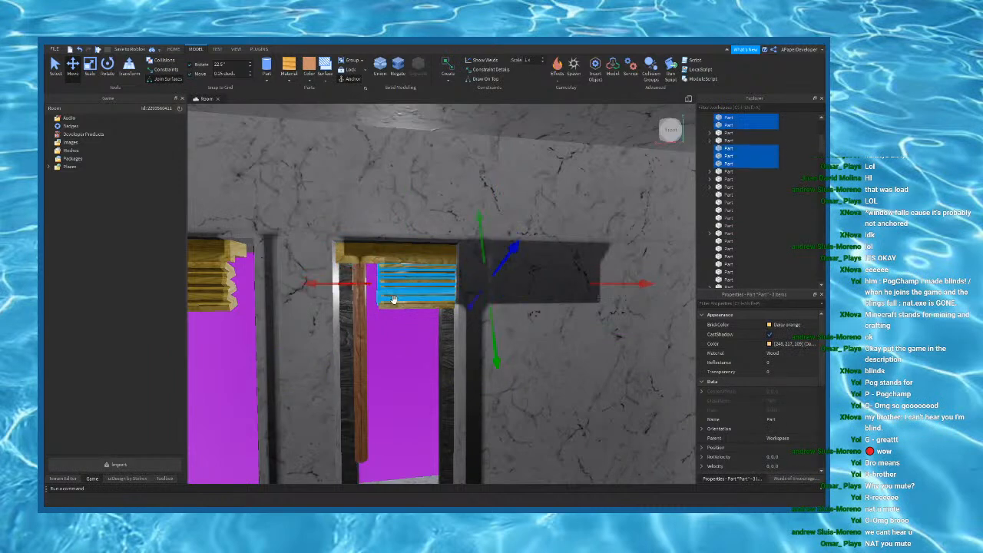
left_click(359, 286)
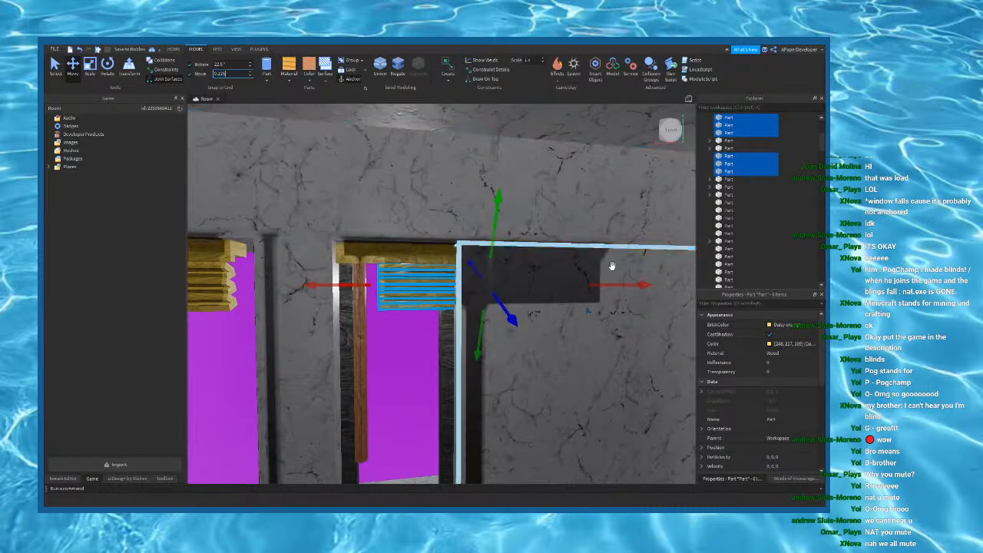
right_click_drag(613, 266, 609, 269)
left_click_drag(621, 279, 617, 281)
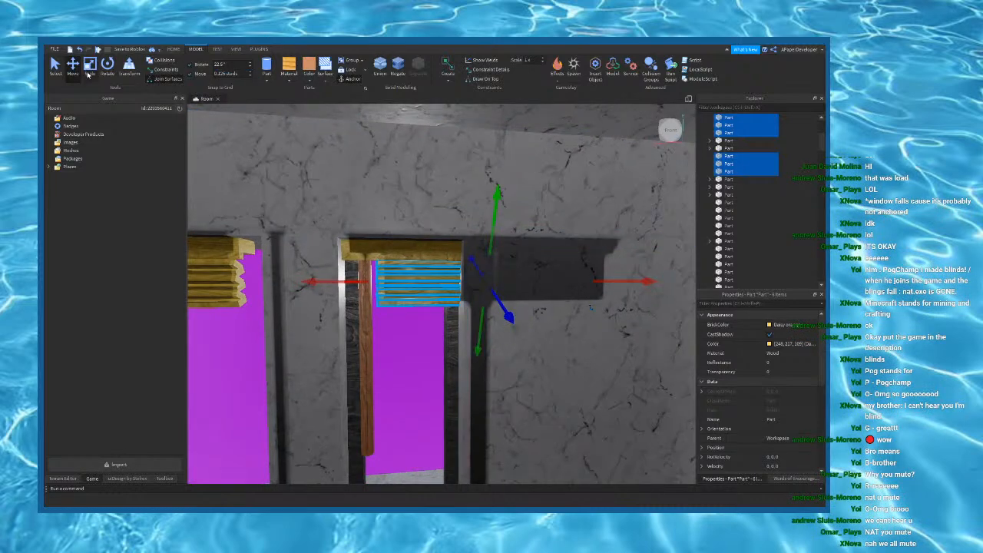
left_click(88, 71)
left_click(417, 322)
left_click(592, 273)
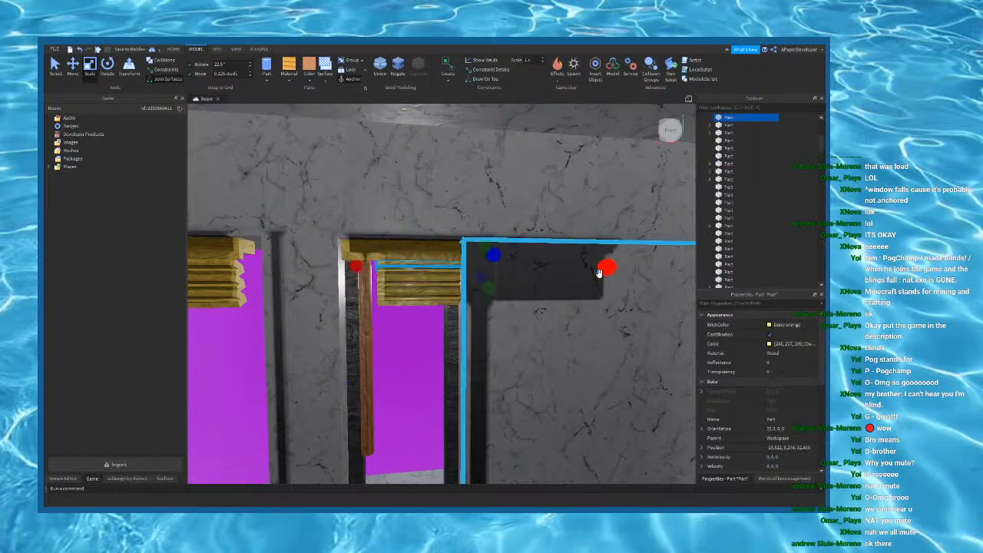
Step: Shorten the copied blind's slats by 3 studs each so they end inside the far narrow window's frame
left_click(226, 75)
type("2")
right_click_drag(576, 250, 578, 260)
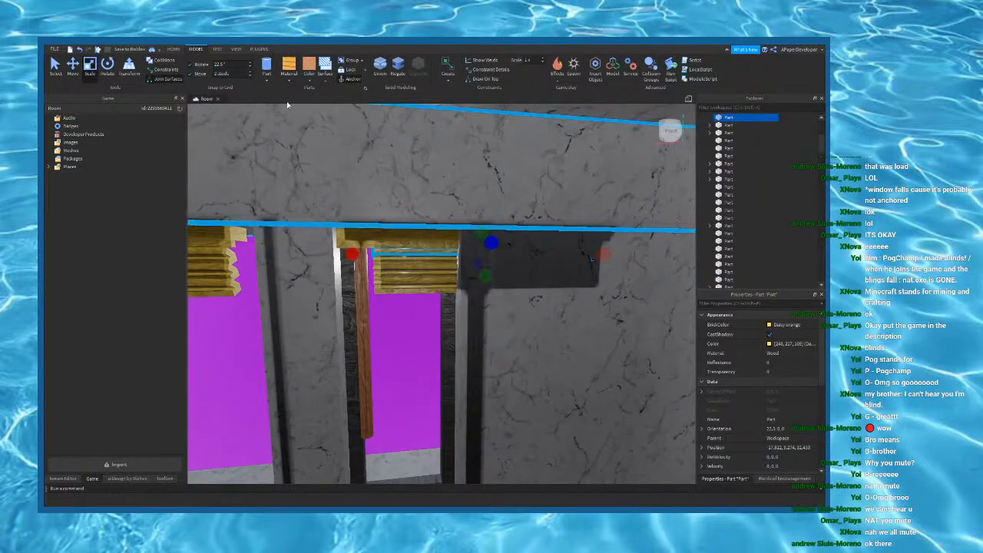
right_click_drag(555, 214, 558, 221)
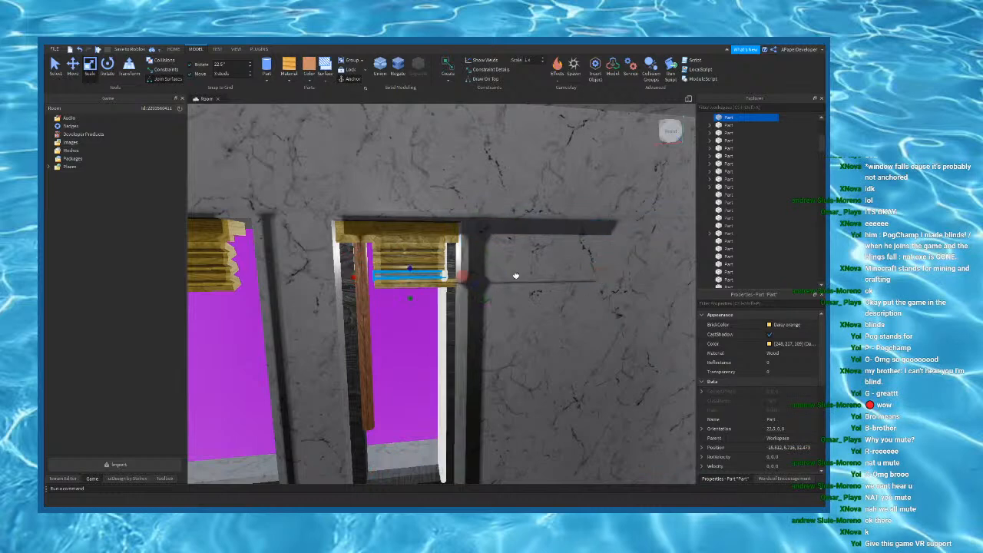
left_click_drag(560, 285, 529, 288)
right_click_drag(447, 292, 448, 292)
Step: Set the snap increment to 0.125 studs and lengthen the narrow blind's slats toward its rod
left_click(226, 73)
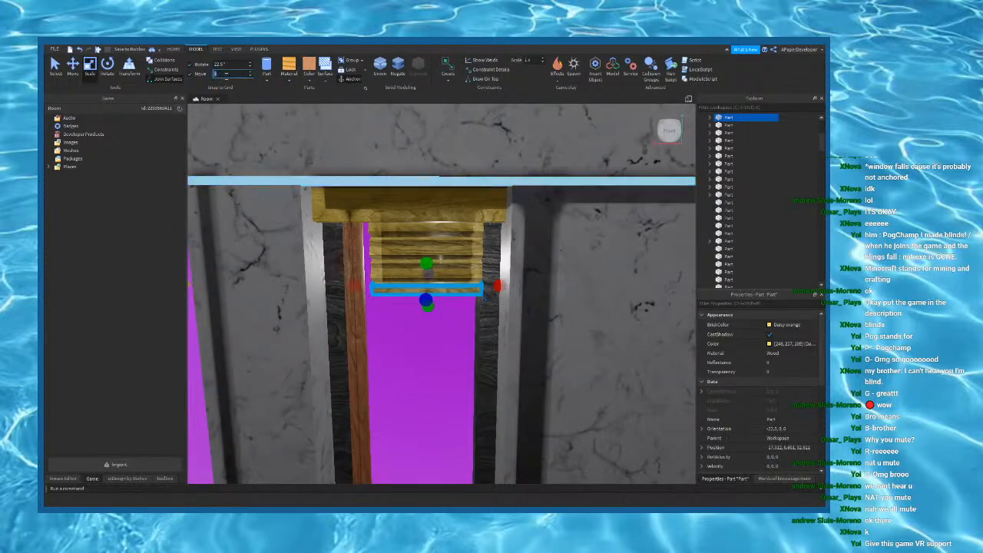
type(".5")
key("BackSpace")
key("BackSpace")
type("0.125 studs")
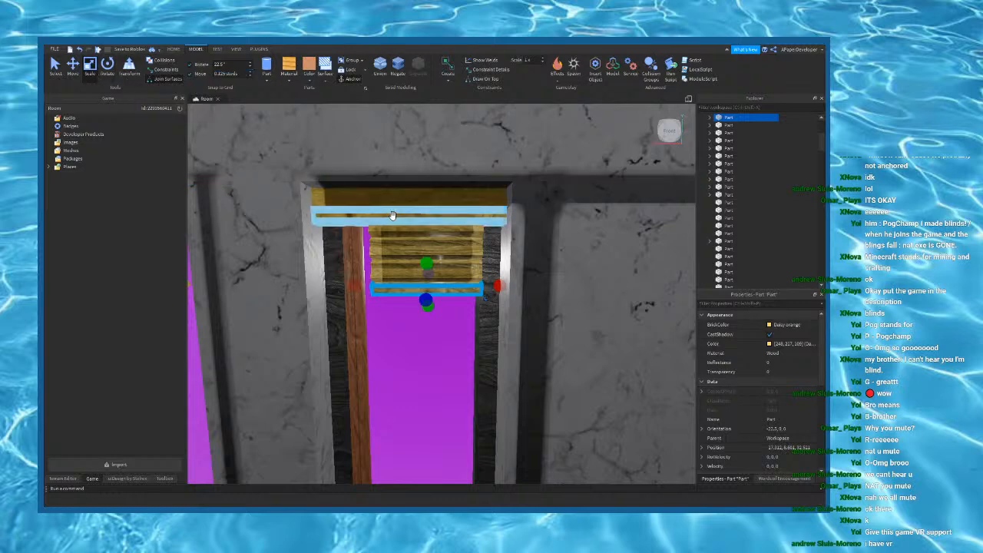
right_click_drag(393, 217, 392, 217)
left_click_drag(354, 278, 345, 271)
left_click(386, 267)
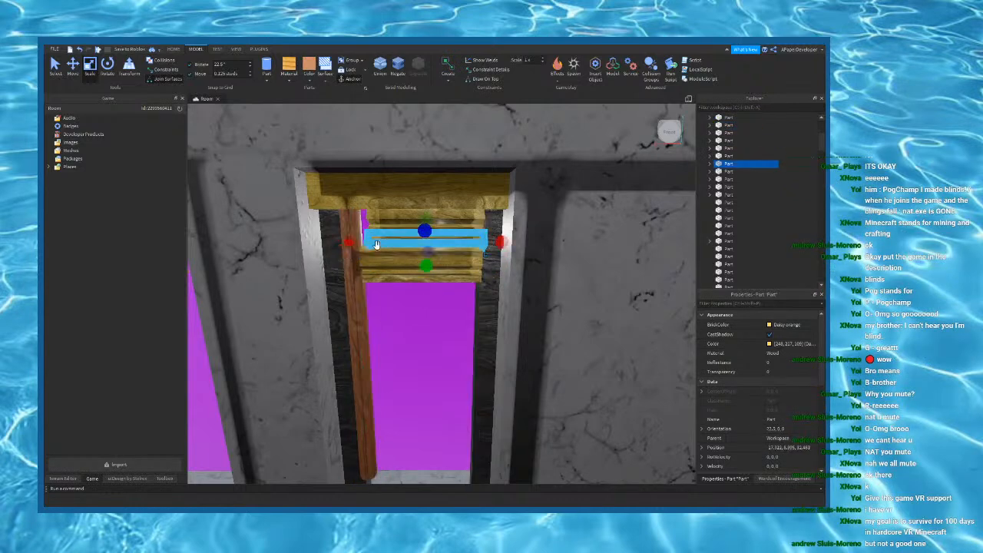
left_click_drag(348, 244, 345, 243)
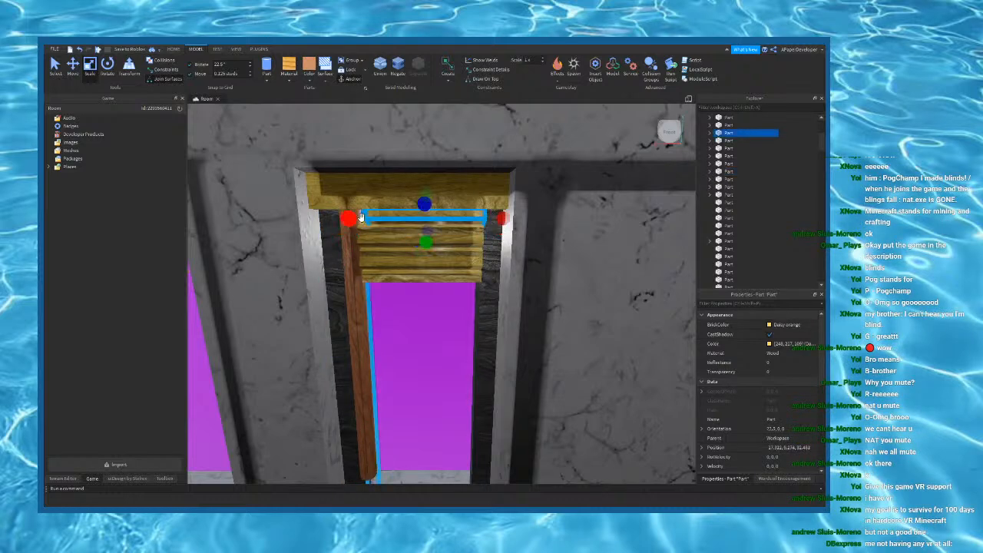
left_click(347, 222)
Step: Move the narrow blind's rod away from the slats toward the side frame and scale the rod thinner
key("ctrl+2")
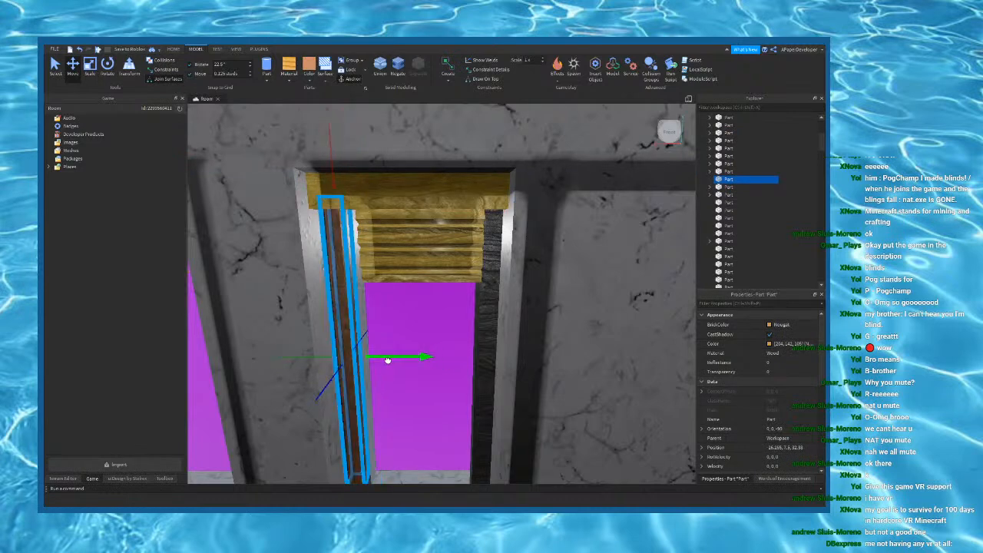
left_click(421, 283)
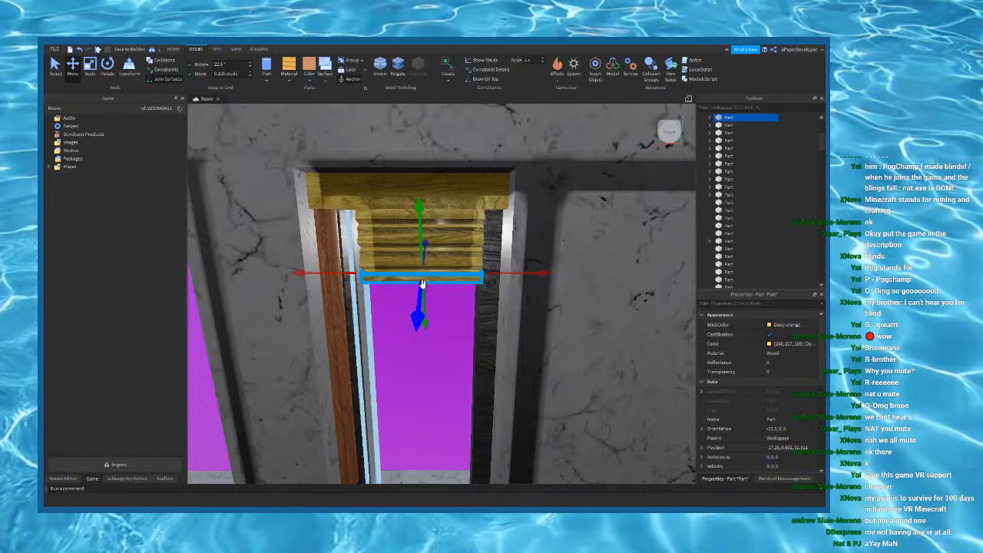
right_click_drag(422, 283, 423, 287)
left_click(318, 310)
key("ctrl+3")
left_click_drag(301, 338, 333, 353)
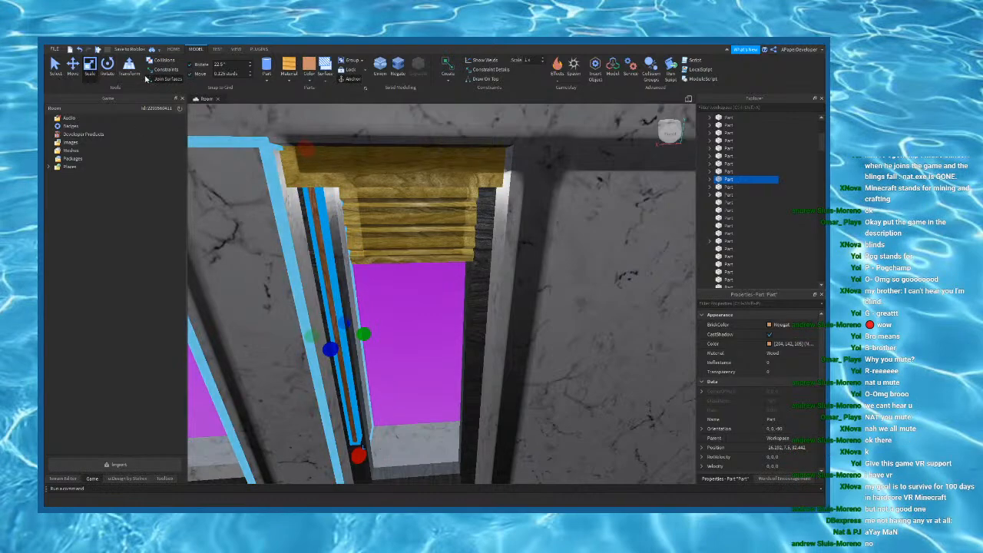
Step: Move the narrow blind's rod 0.125 studs in depth and adjust its sideways position beneath the header
left_click(74, 67)
right_click_drag(485, 294, 486, 293)
key("w")
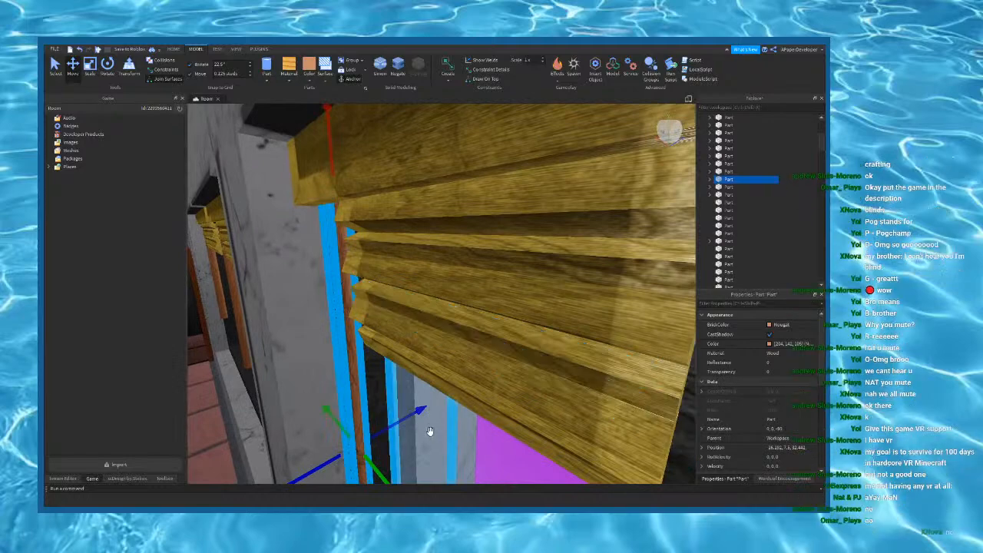
left_click_drag(410, 419, 404, 423)
mouse_move(404, 424)
right_mouse_down()
mouse_move(399, 448)
mouse_move(417, 436)
mouse_move(421, 416)
right_mouse_up()
key("s")
left_click_drag(417, 308, 438, 311)
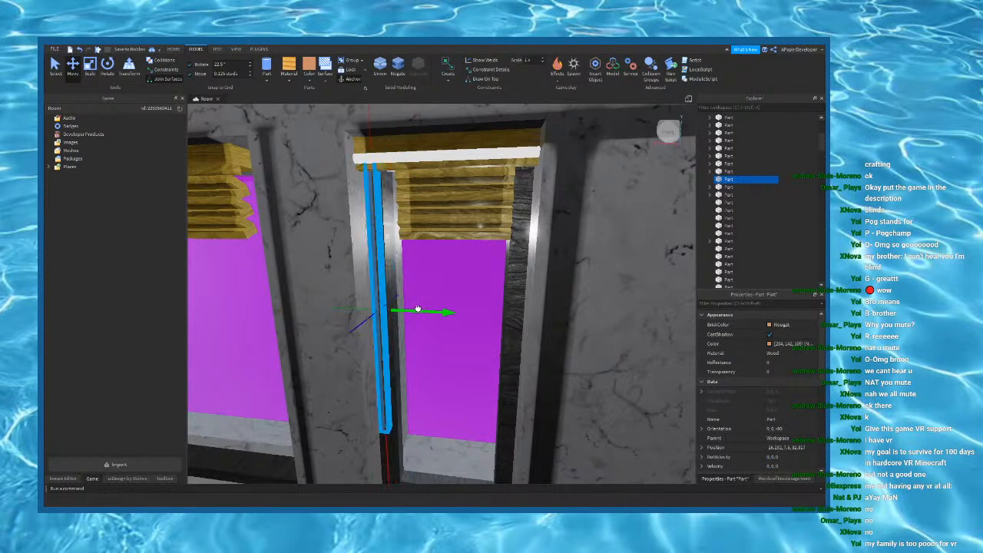
Step: Lengthen each slat of the narrow blind another 0.125 studs toward the rod
left_click(411, 232)
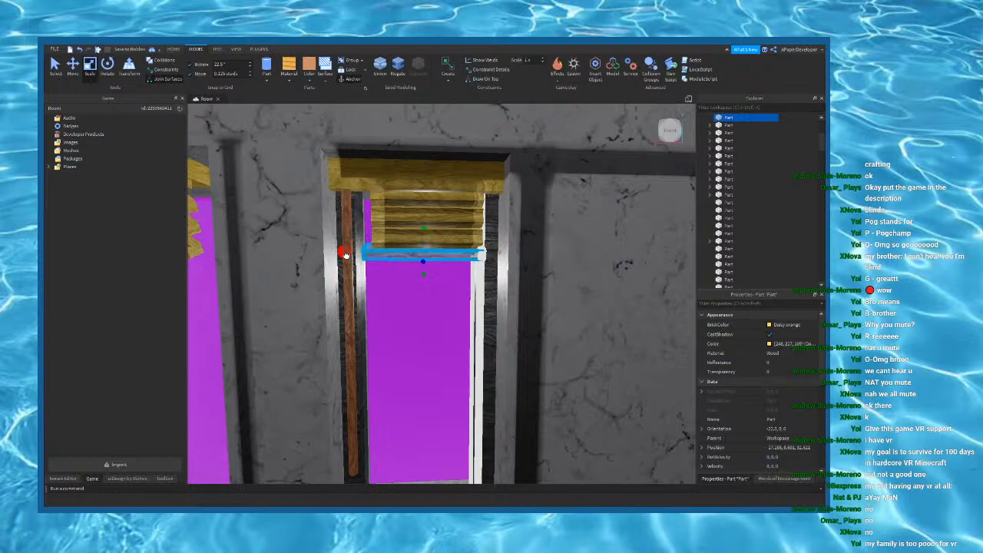
left_click(355, 230)
left_click(355, 224)
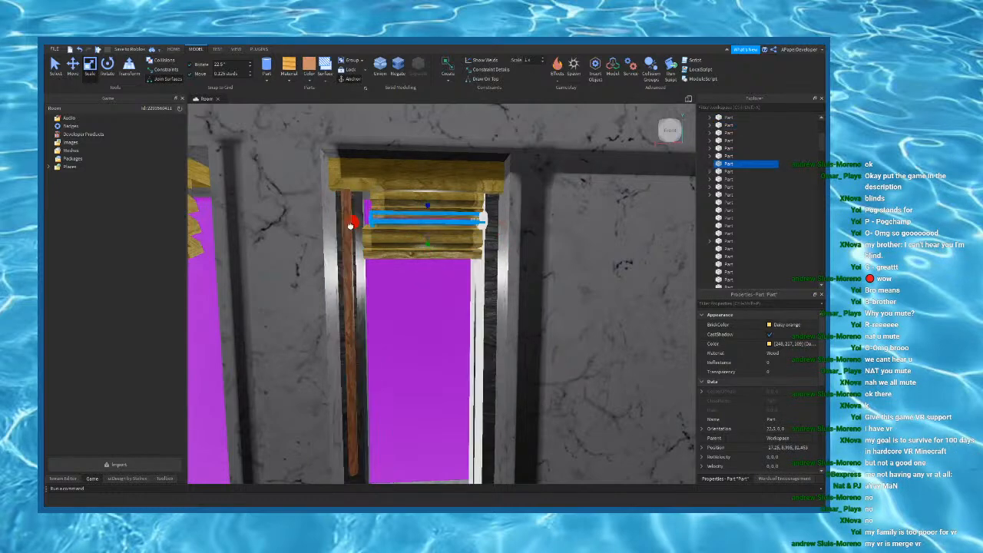
left_click(366, 205)
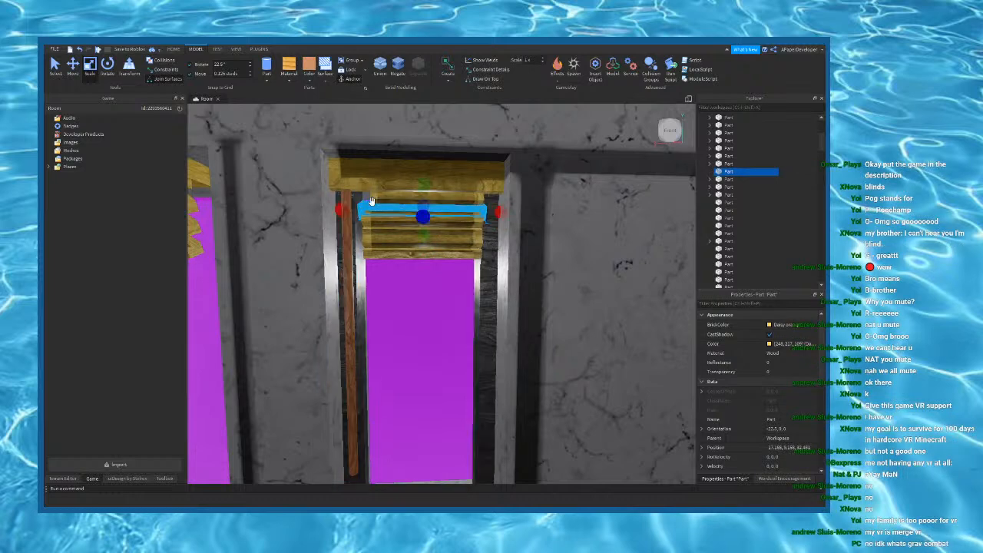
left_click(367, 199)
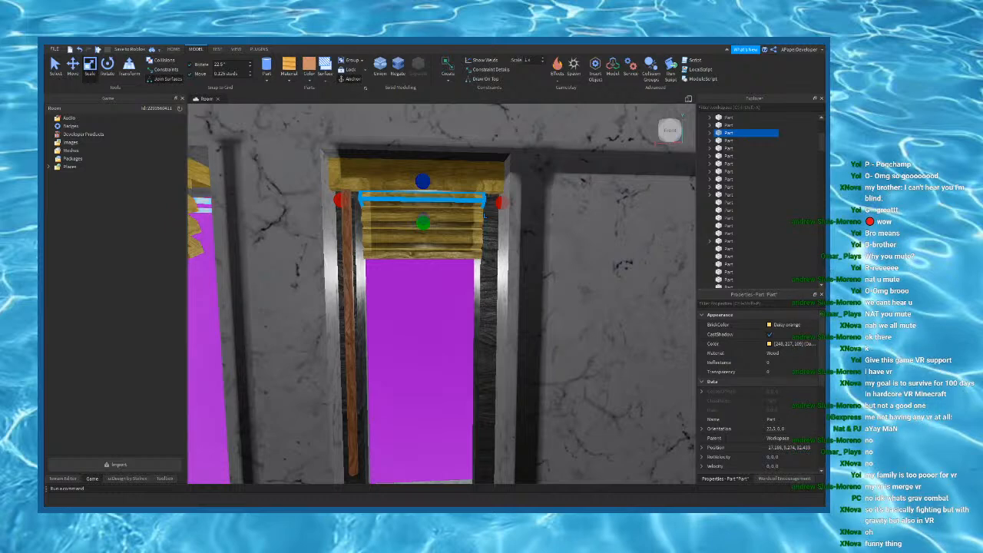
Step: Examine the narrow window's fitted blind beside the main window's blinds from across the room and up close
scroll(499, 350, "down", 5)
scroll(500, 351, "up", 5)
scroll(500, 351, "down", 4)
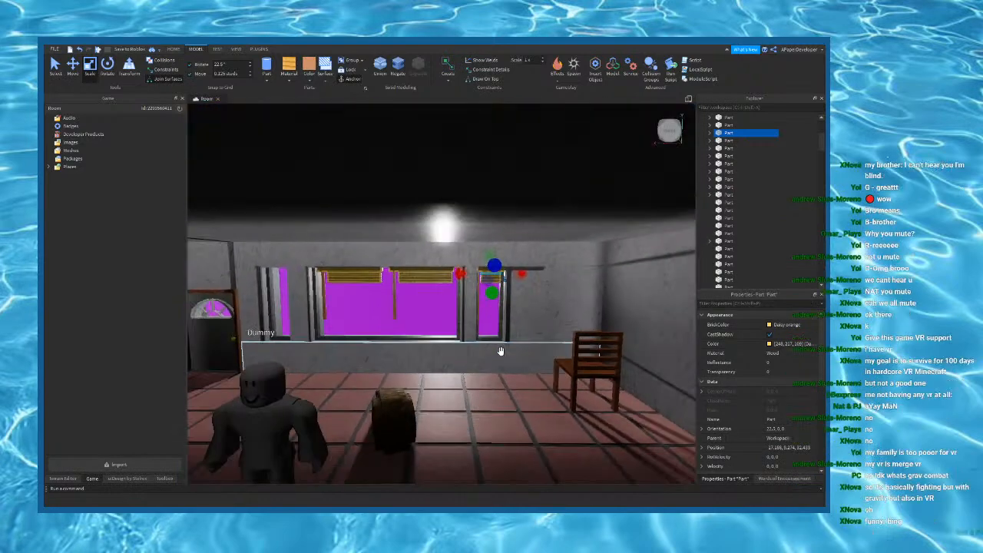
scroll(500, 351, "up", 1)
key("a")
key("d")
key("w")
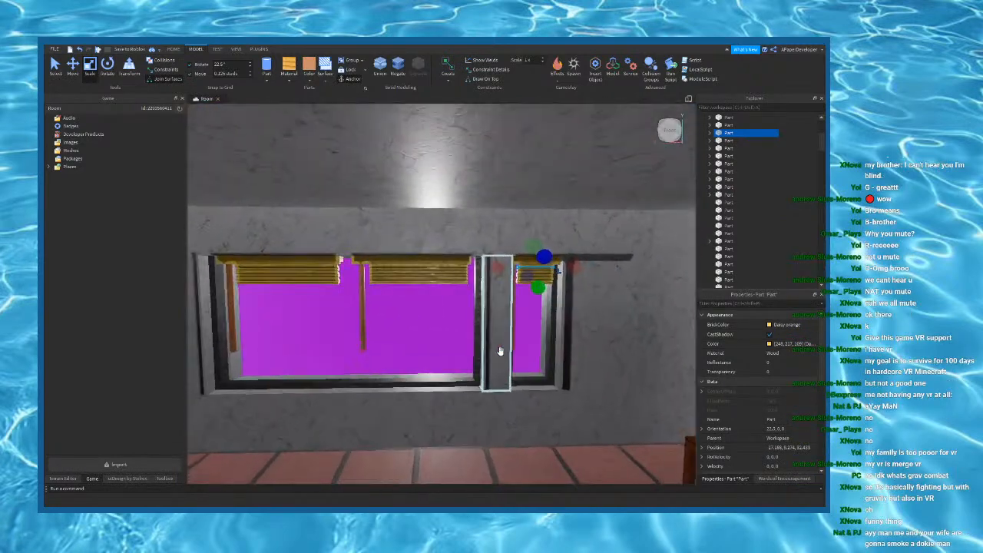
key("d")
key("d")
key("w")
key("a")
key("d")
key("w")
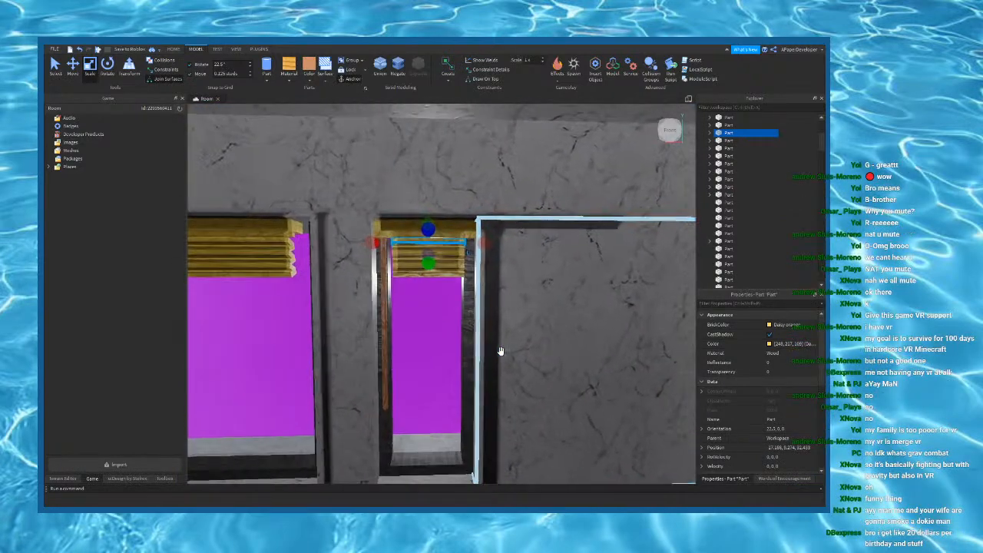
key("a")
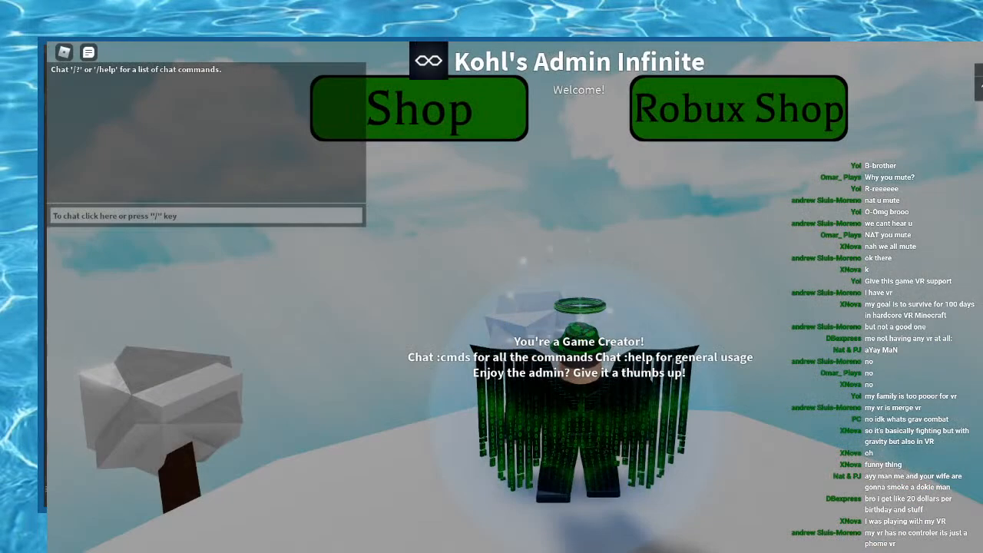
Step: Switch to the separate Roblox game and look around the planets from the spawn point
right_click_drag(703, 466, 662, 459)
scroll(662, 459, "down", 3)
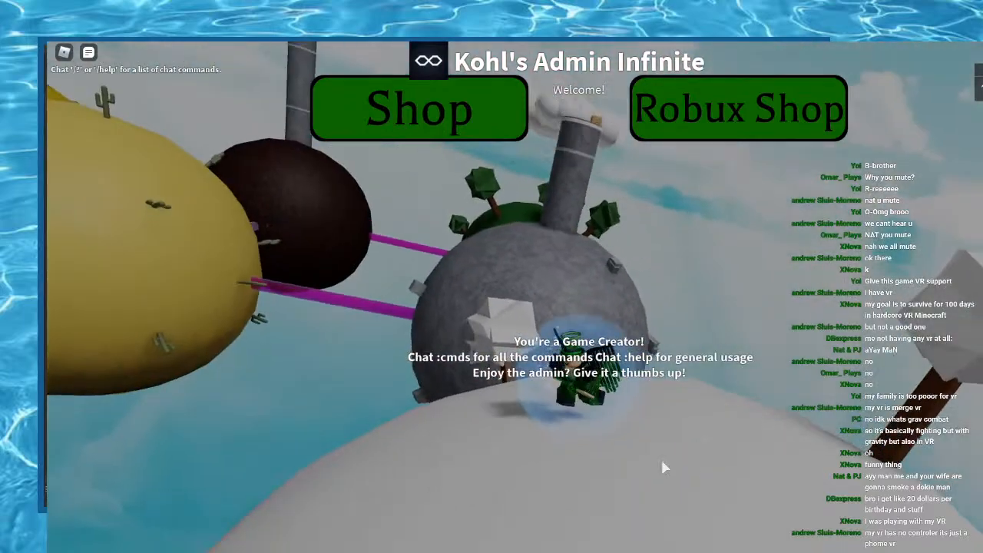
key("a")
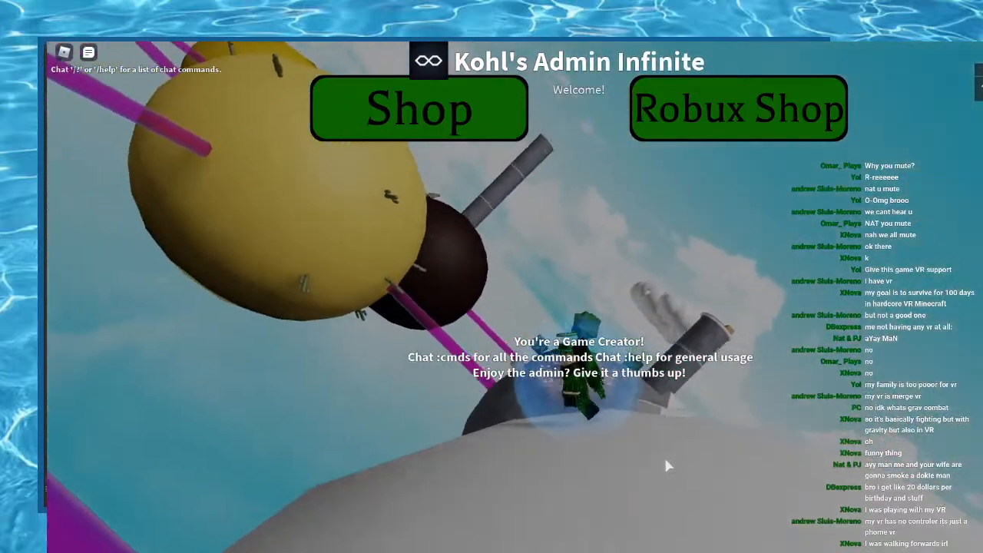
Step: Walk the character around the snowy planet and inspect the neighbouring planets and purple beams from far and near
key("a")
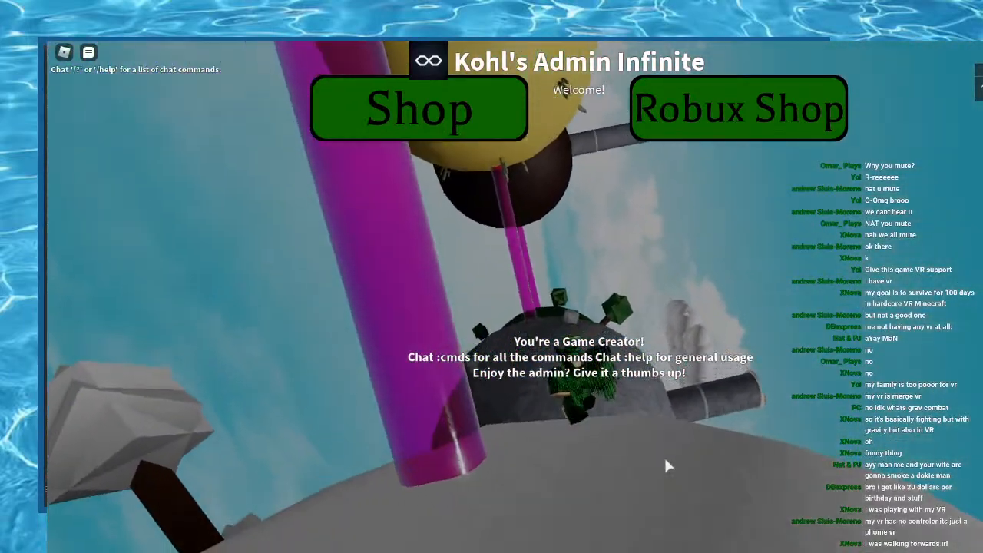
key("a")
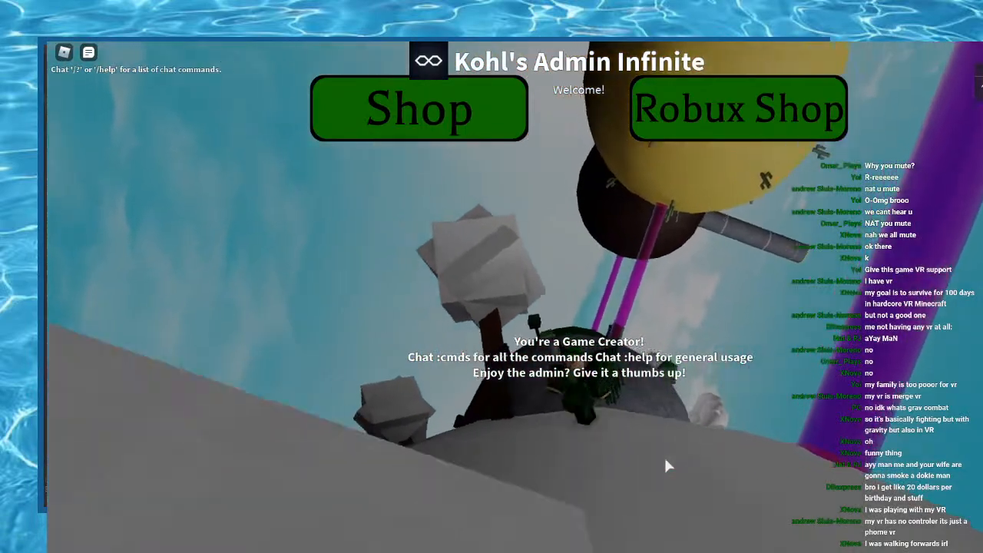
key("a")
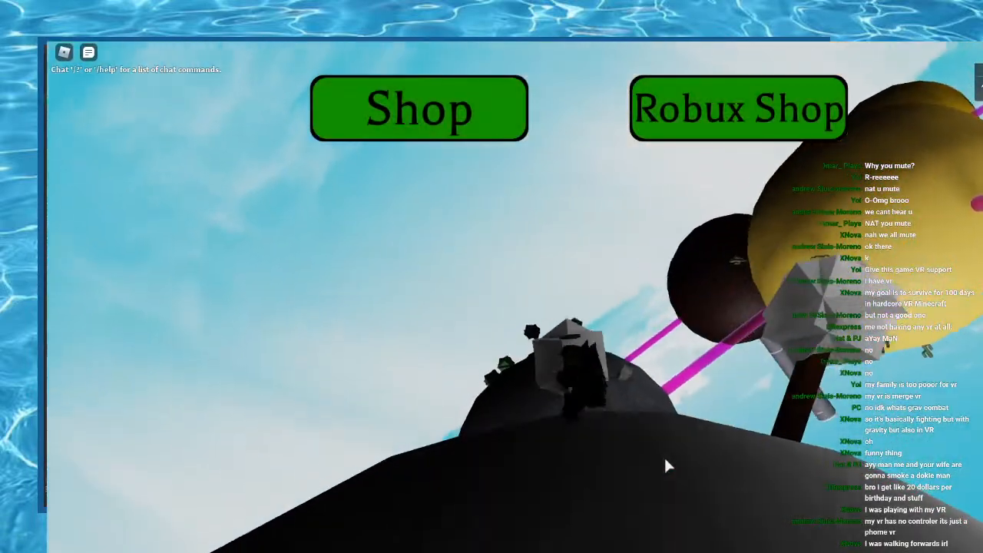
key("a")
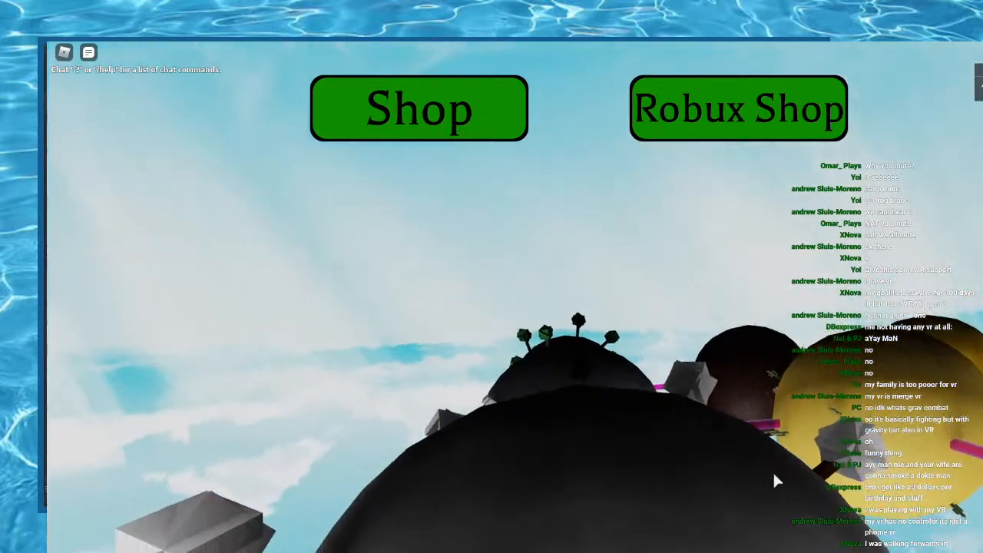
right_click_drag(774, 471, 807, 481)
key("a")
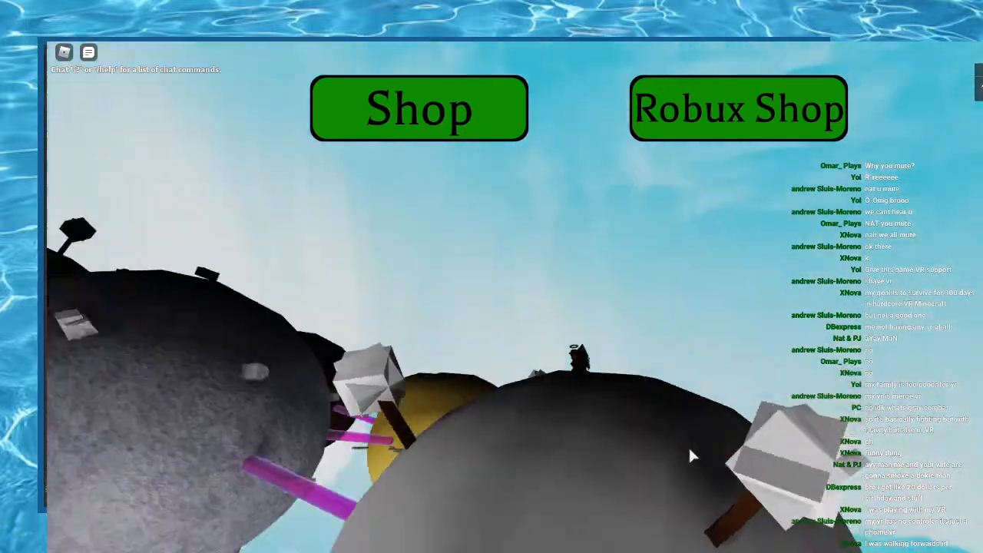
scroll(656, 479, "down", 5)
key("w")
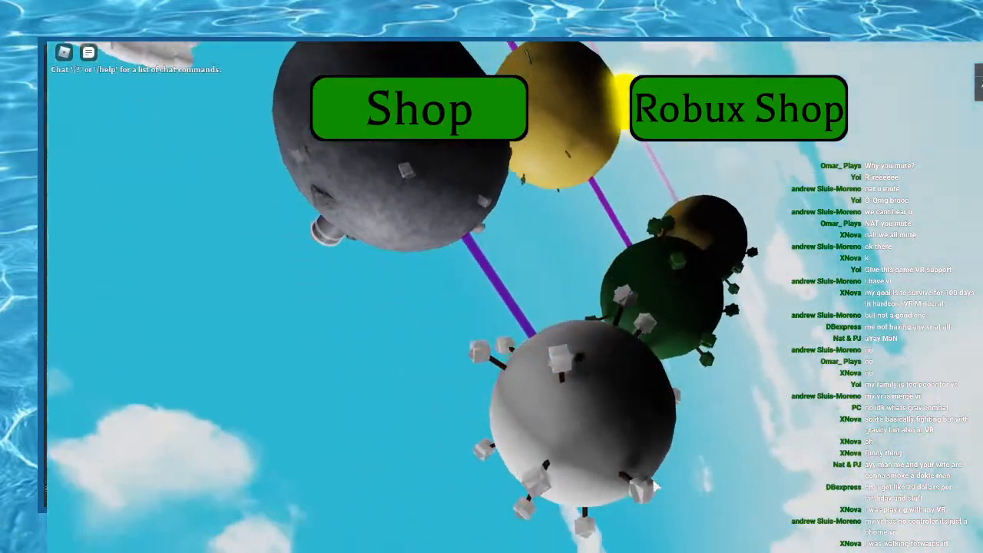
scroll(652, 480, "up", 5)
scroll(653, 480, "up", 8)
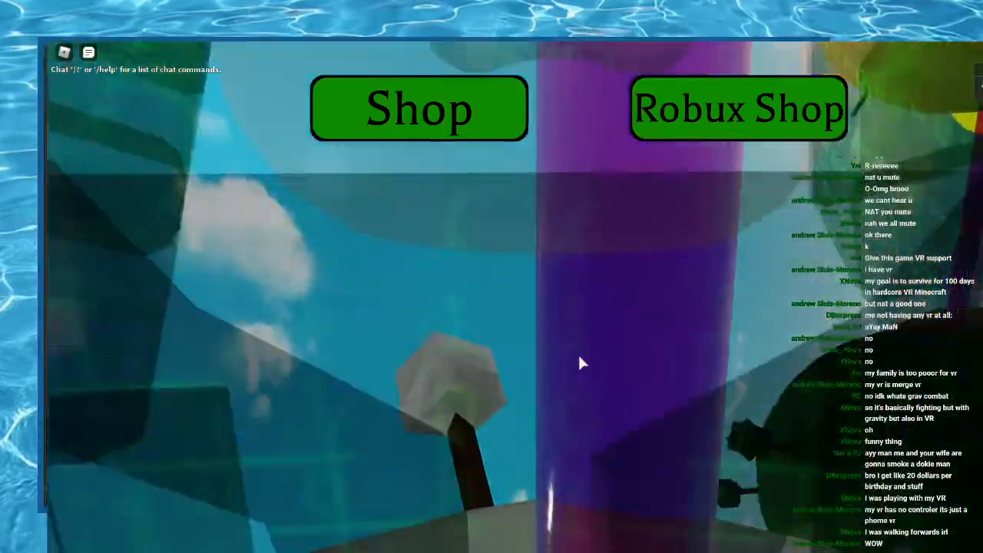
scroll(581, 363, "down", 10)
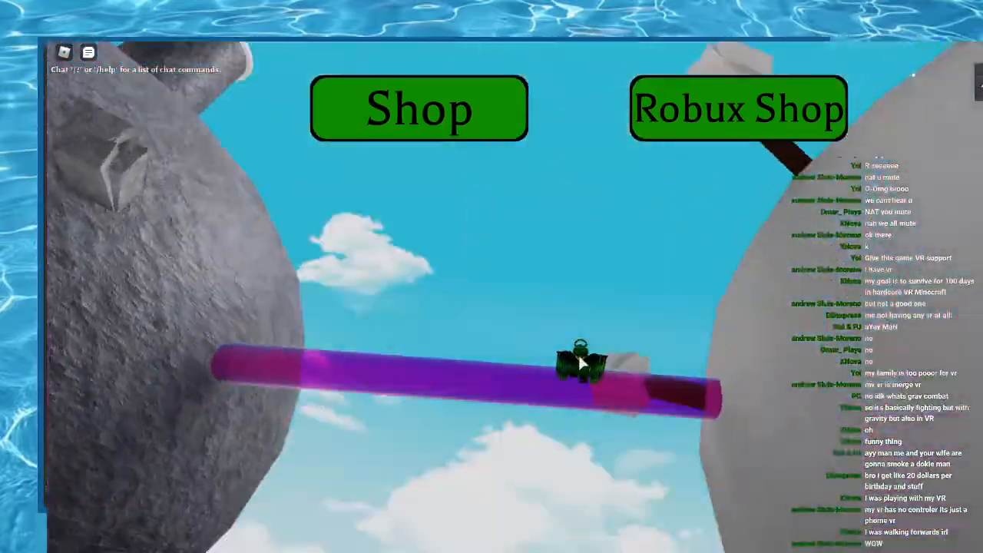
Step: Look over the item list of the in-game Shop from the snowy planet and close it again
scroll(581, 364, "down", 5)
mouse_move(581, 364)
right_mouse_down()
mouse_move(599, 361)
mouse_move(581, 363)
right_mouse_up()
scroll(579, 360, "down", 4)
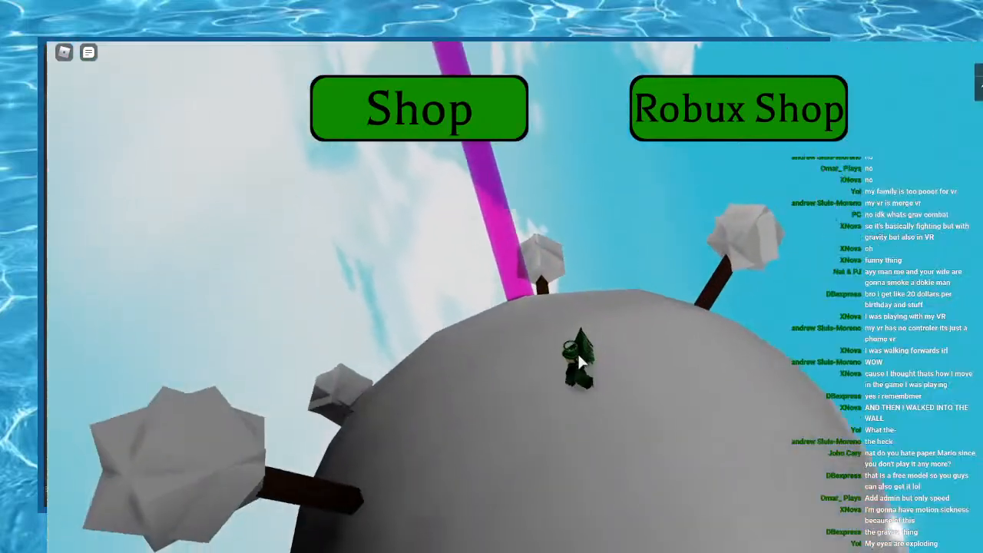
left_click(450, 115)
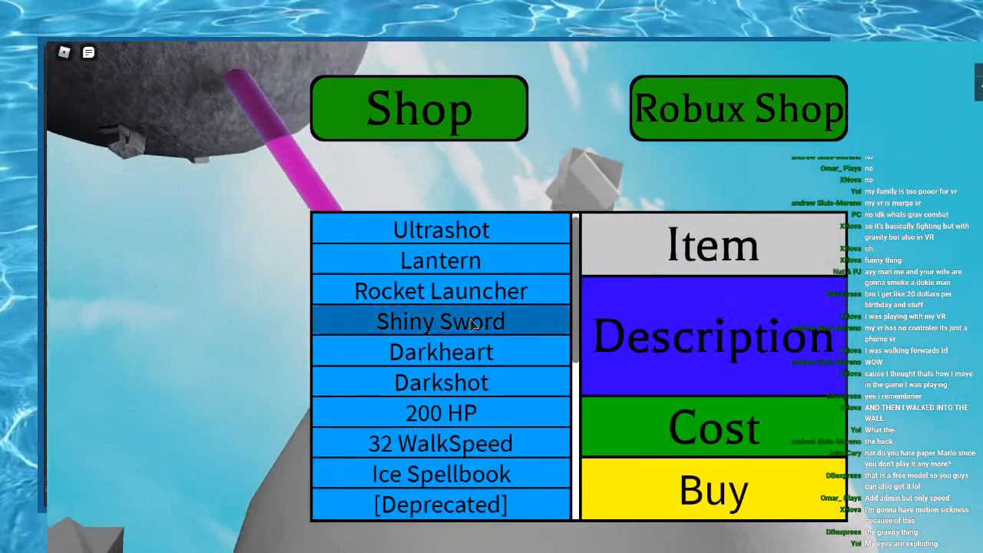
left_click(468, 125)
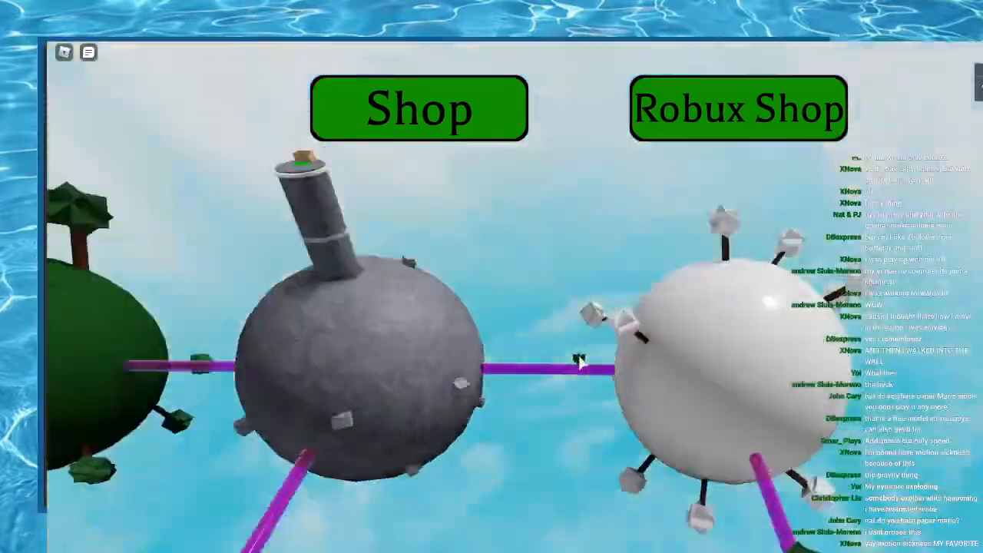
Step: Change the own character's walk speed with the admin speed command
key("apostrophe")
type("speed me 50")
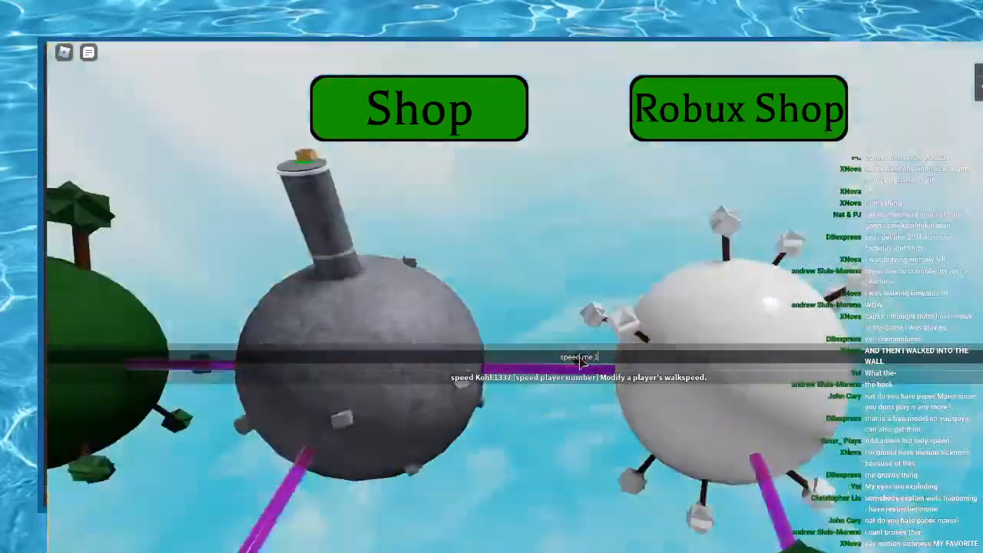
key("Return")
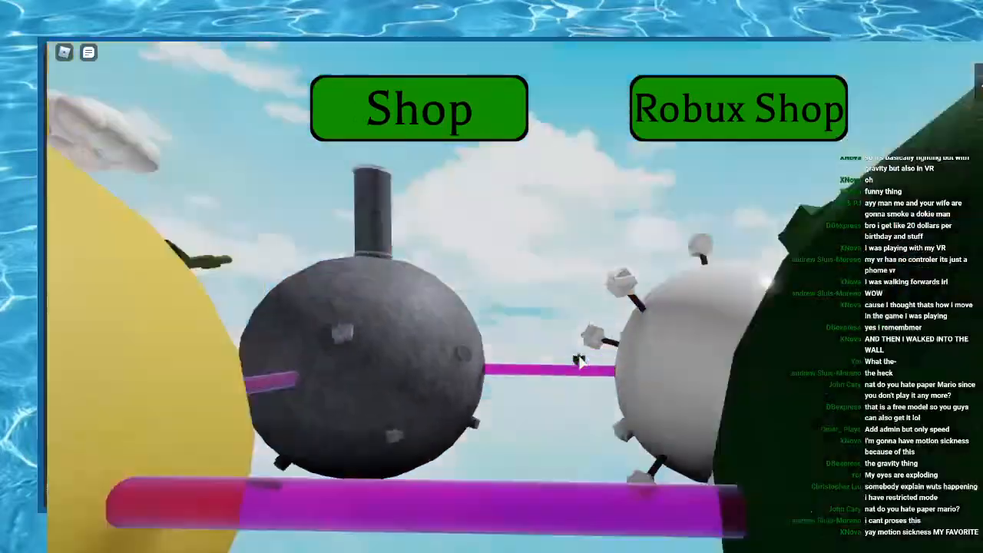
key("apostrophe")
key("Return")
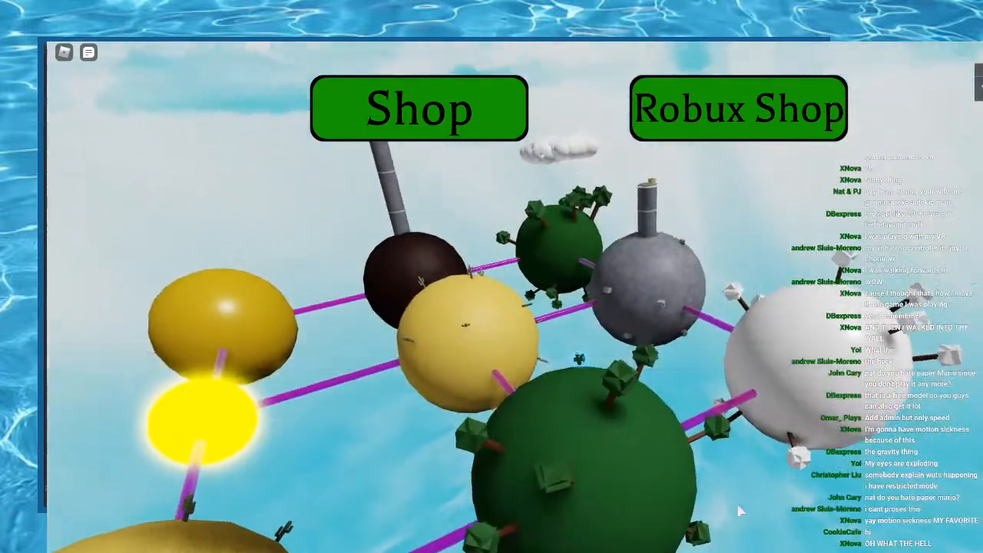
key("apostrophe")
type("spe")
key("Return")
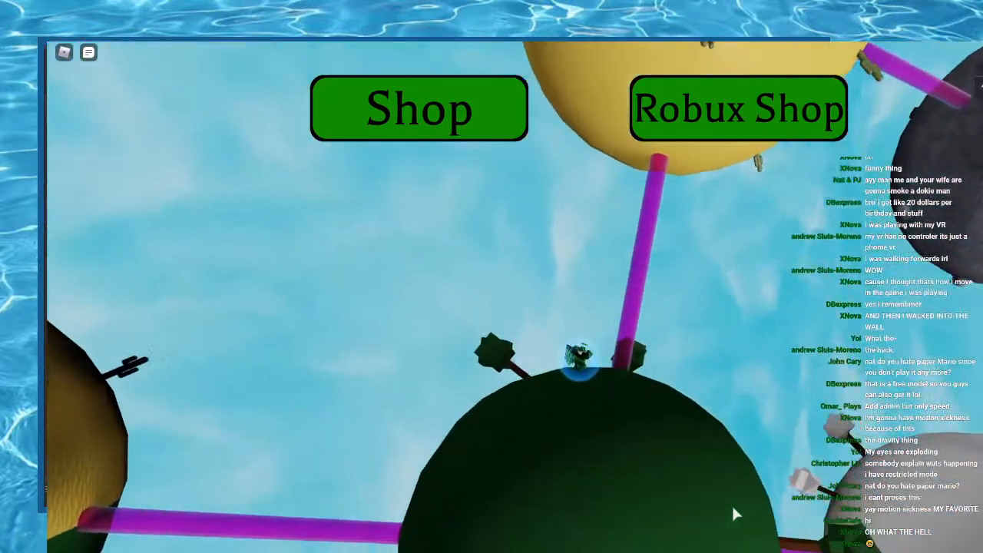
Step: Try the admin grav command on the own character
key("apostrophe")
type("grav ,e")
key("Return")
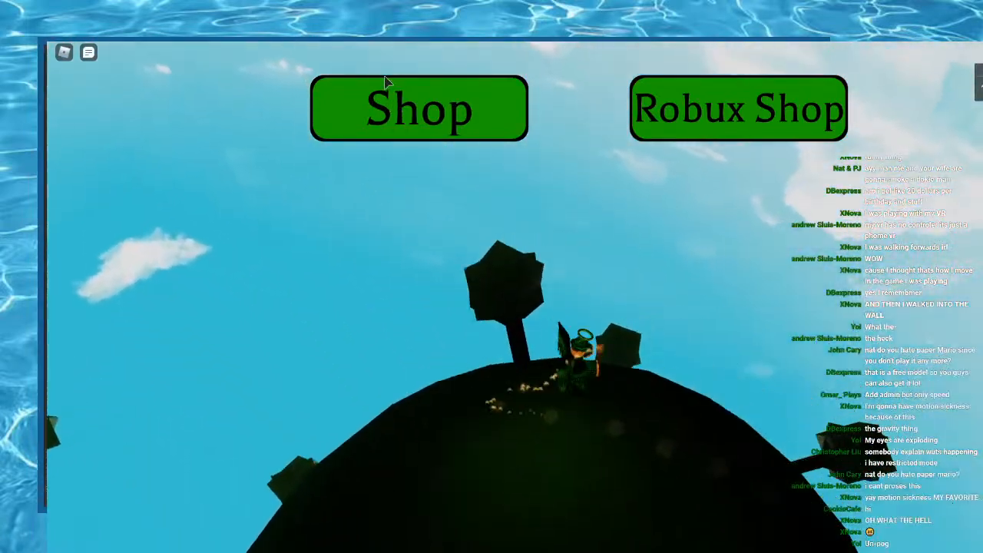
Step: Check the regular Shop's items once more on the green planet and close the list
left_click(386, 86)
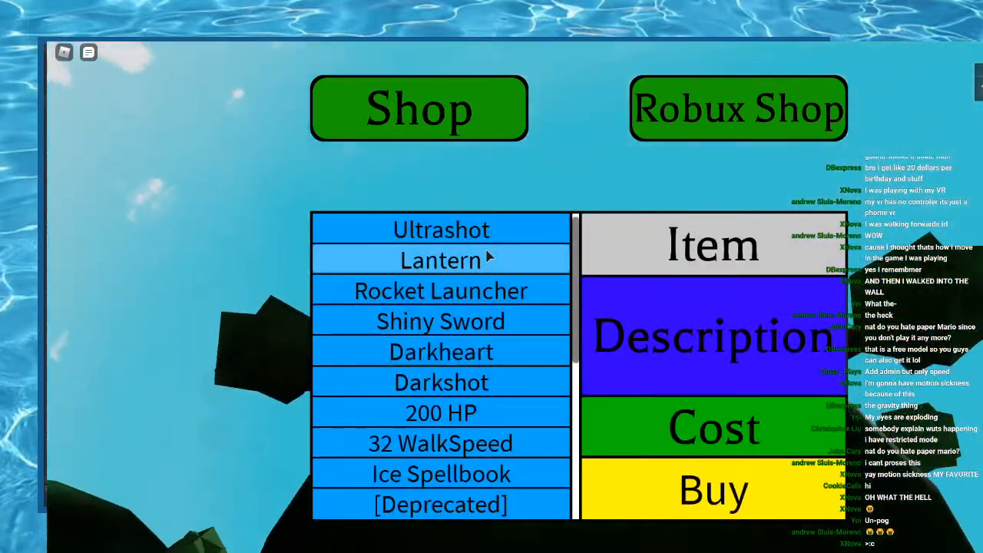
left_click(369, 98)
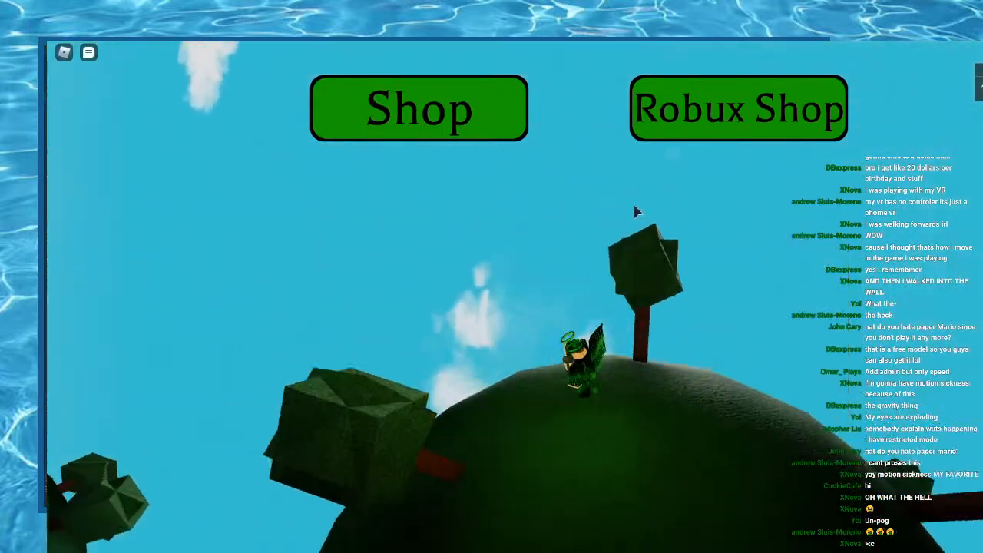
Step: Travel with the lantern from the green planet over the desert and lava planets to the far tree-covered planet
key("d")
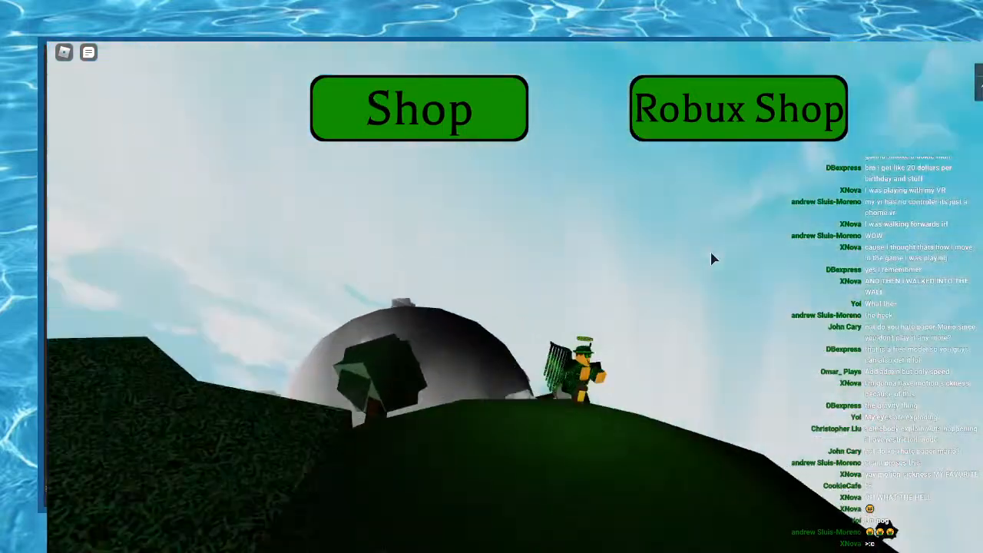
key("w")
key("space")
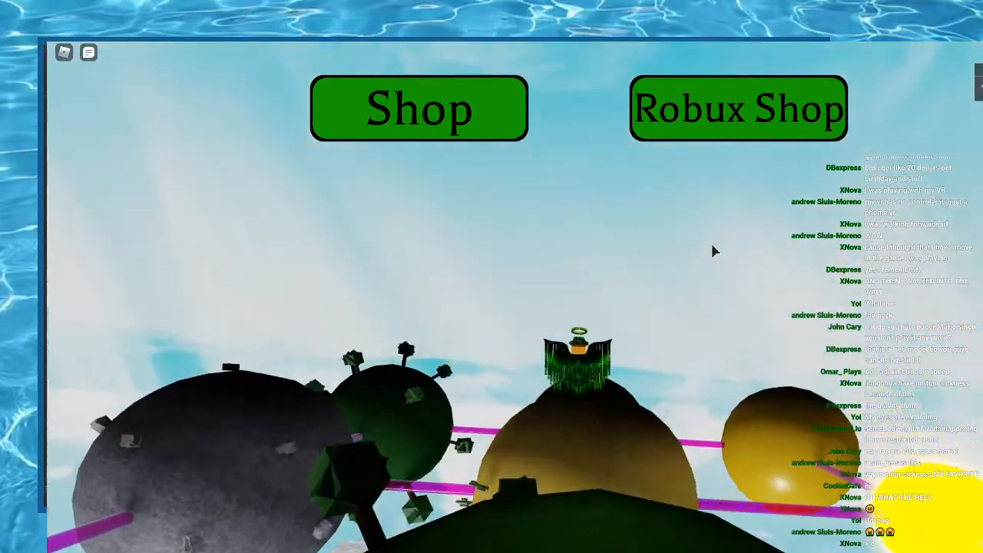
key("w")
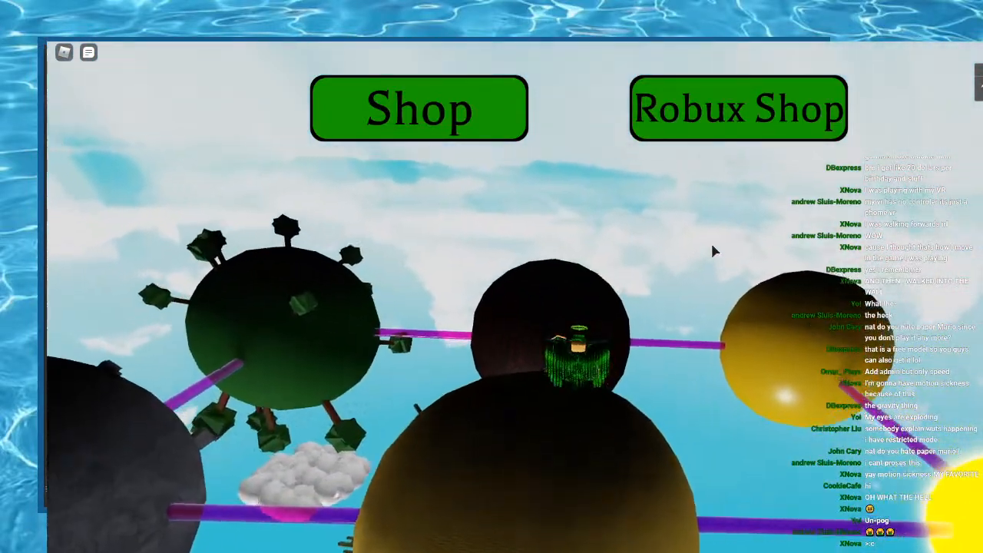
key("w")
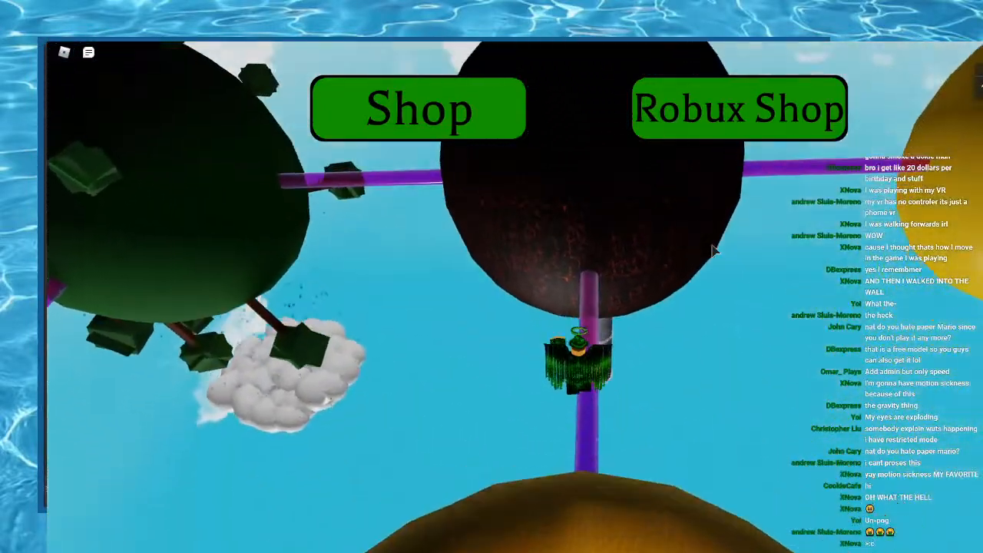
key("w")
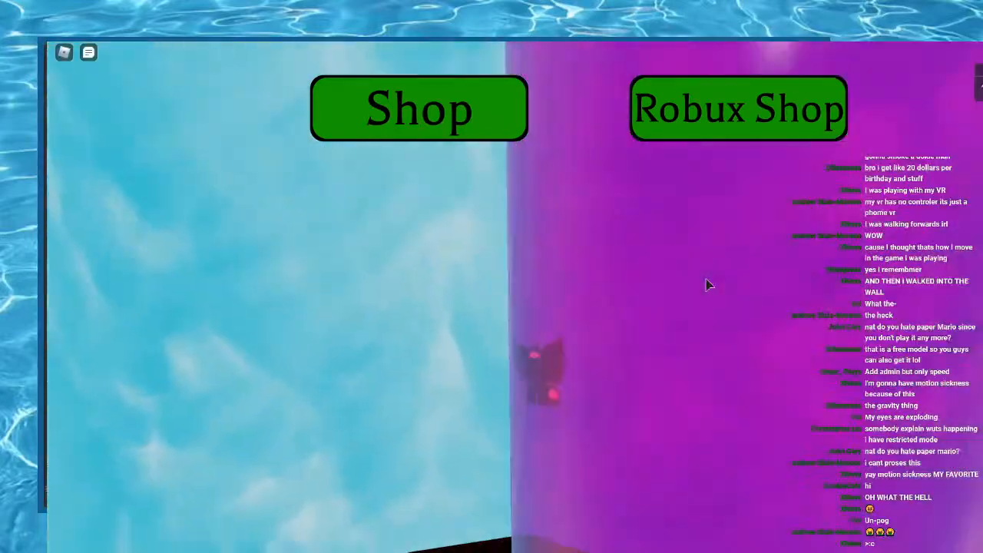
key("w")
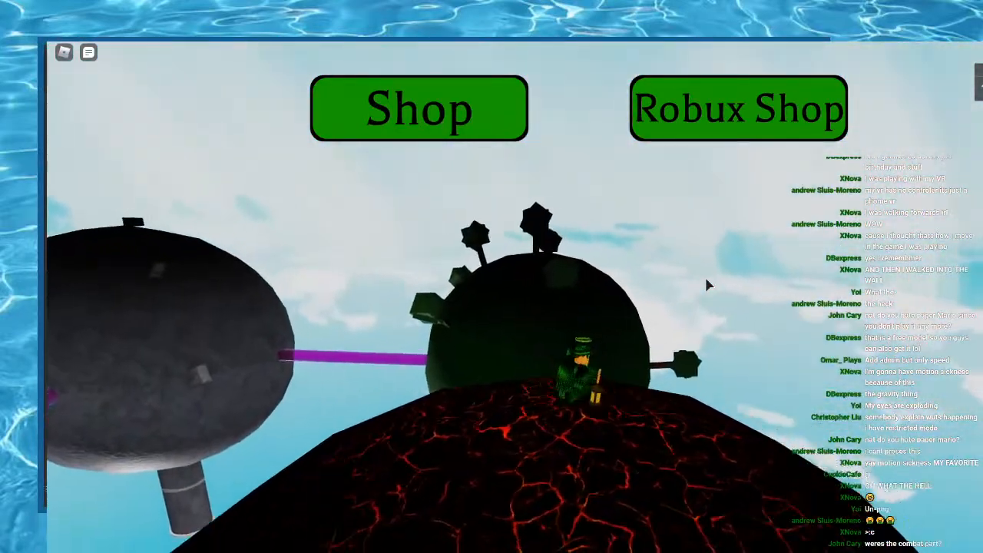
key("w")
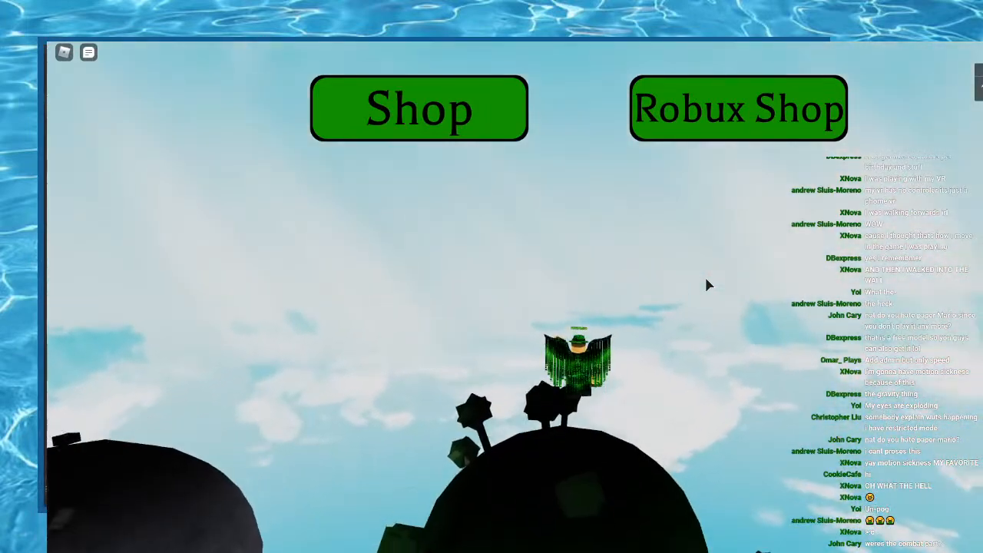
key("w")
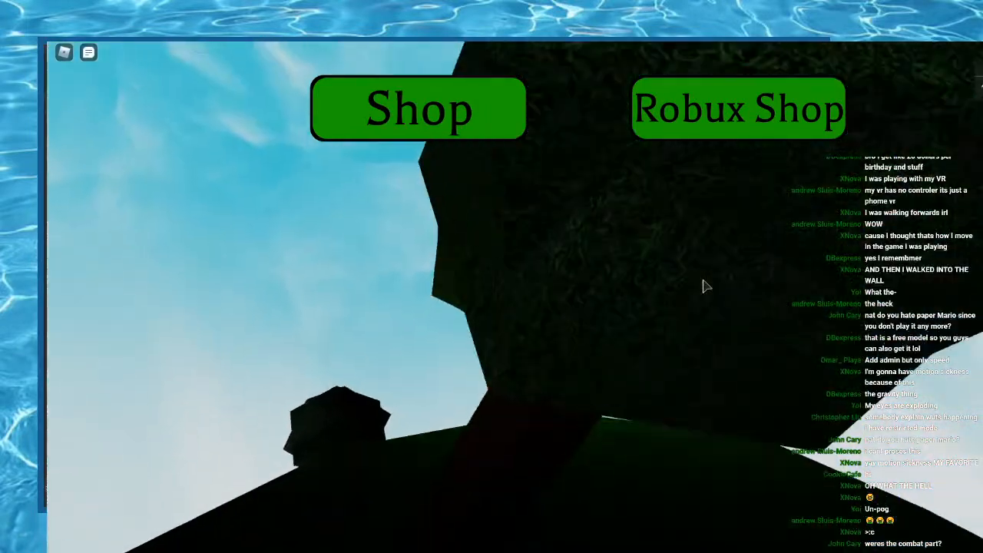
Step: Explore the lava planet in first-person view with the lantern and the sword, and travel on toward the desert planets
scroll(705, 286, "up", 8)
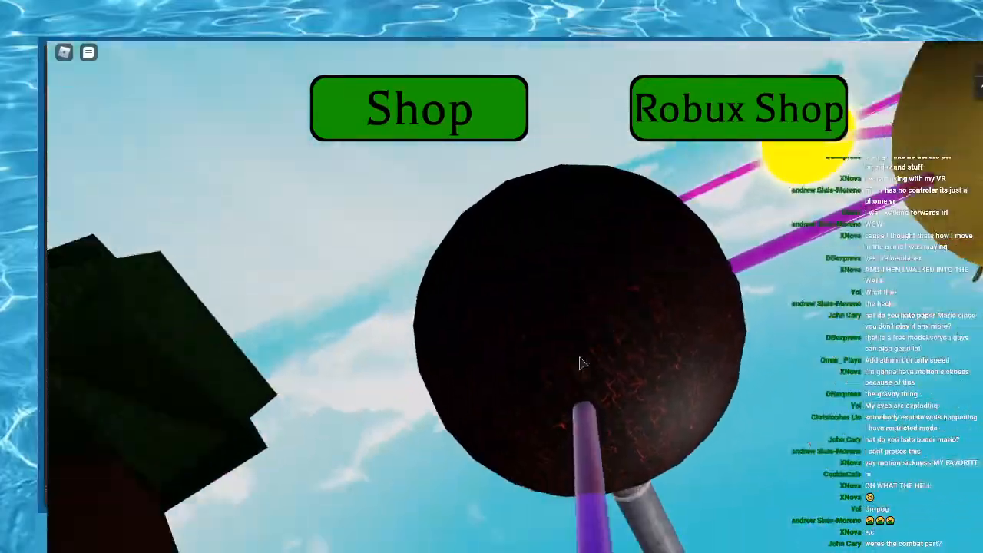
key("w")
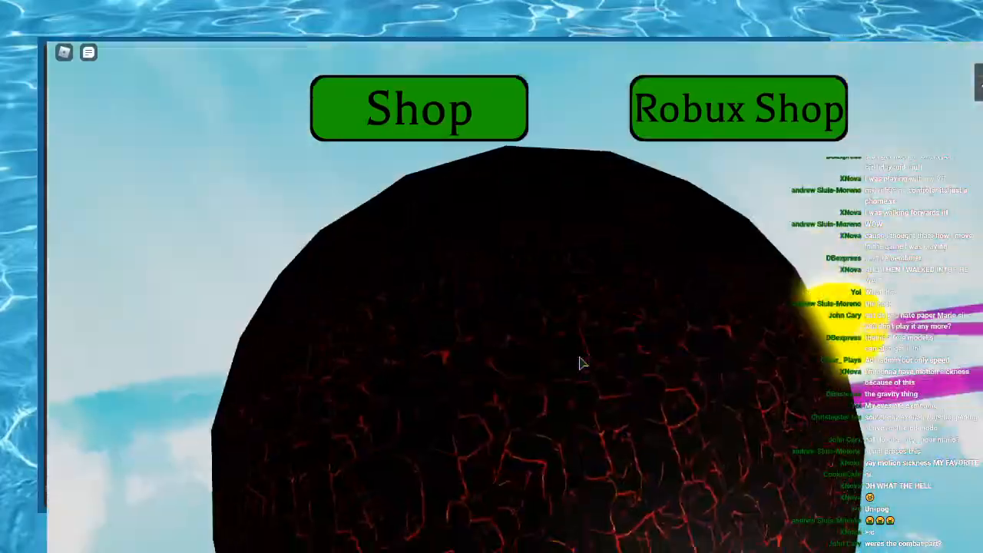
key("w")
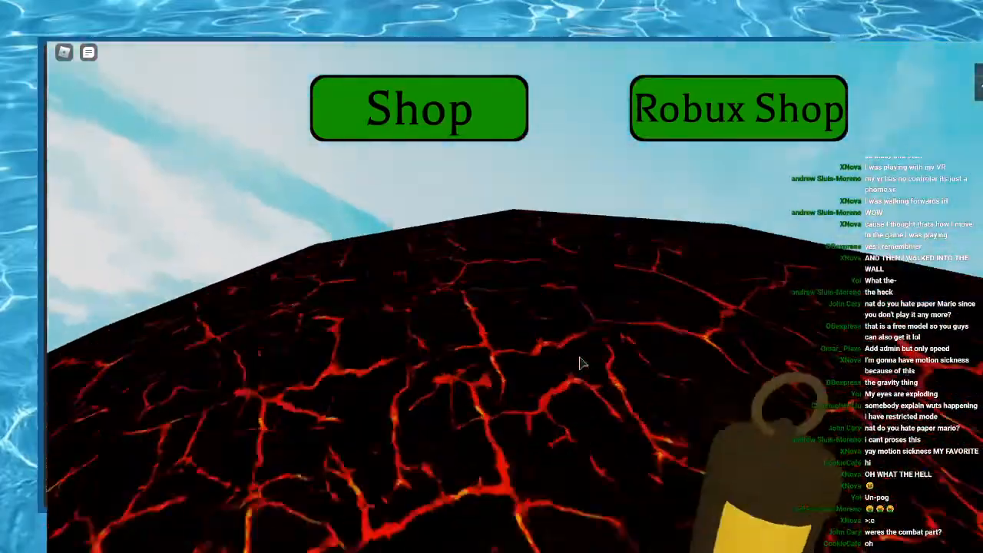
key("w")
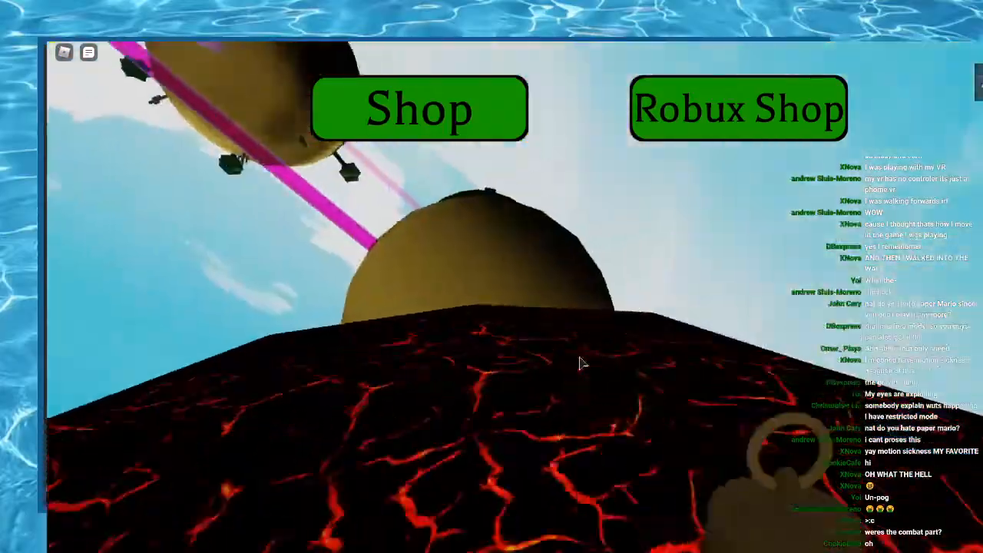
key("w")
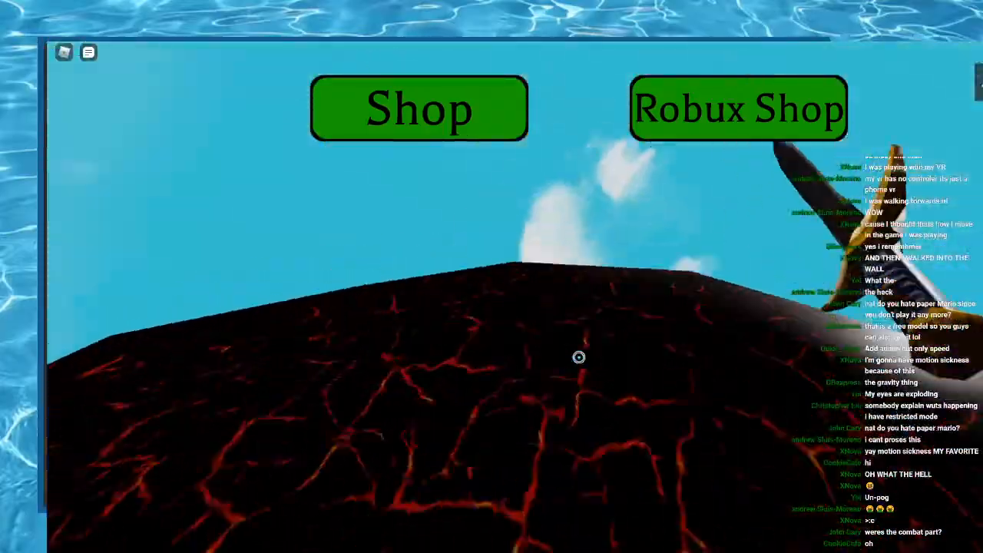
key("w")
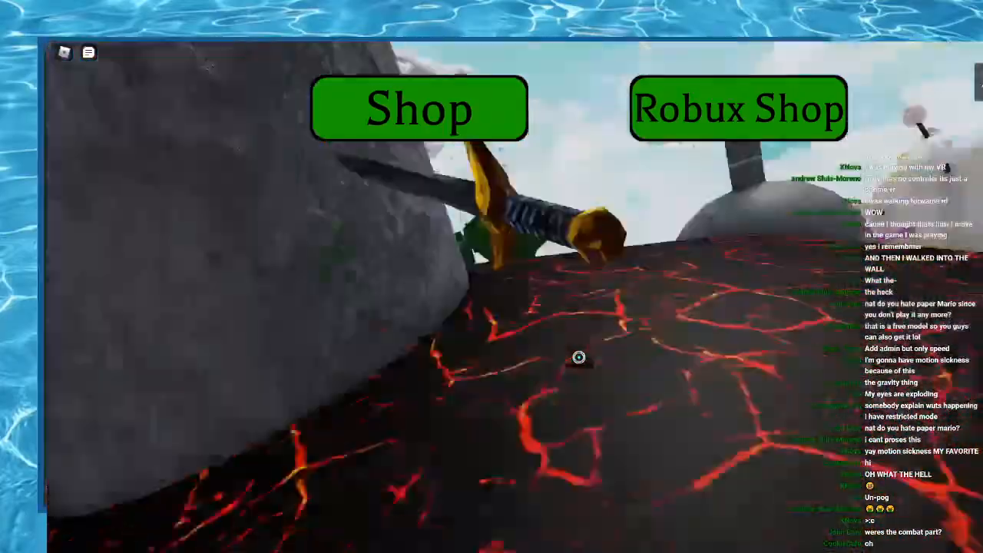
key("w")
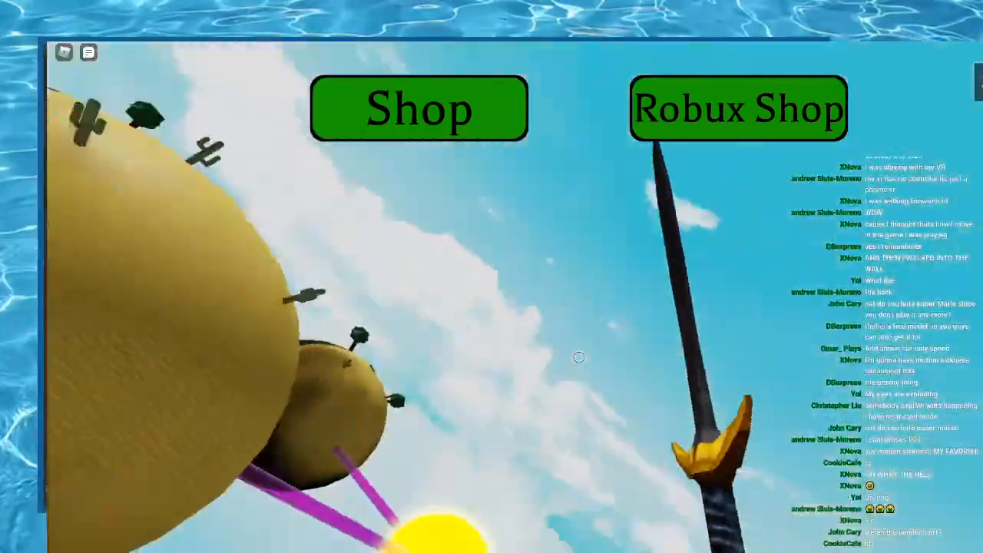
key("w")
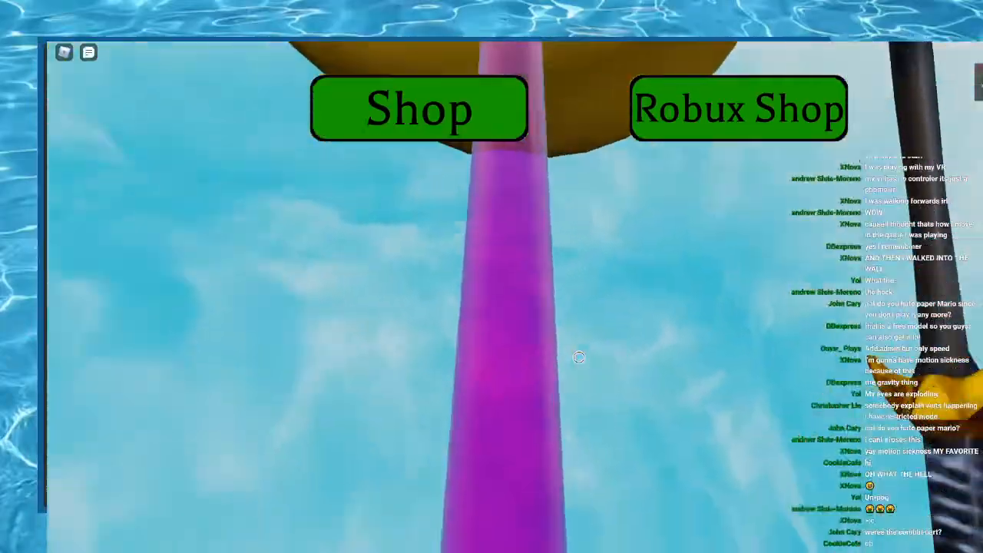
key("w")
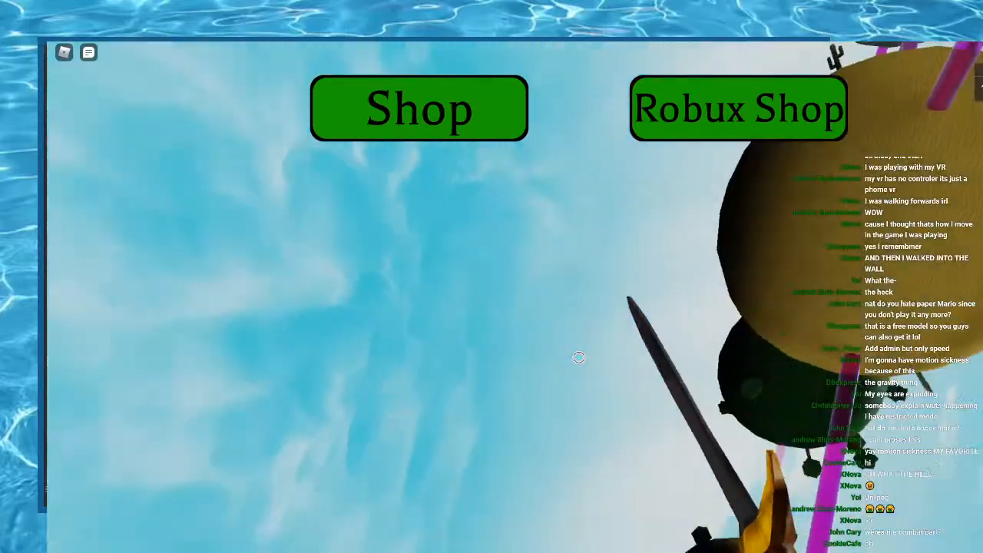
Step: Travel in first-person view across the sun planet and explore the half-green, half-desert planet in third-person view
key("w")
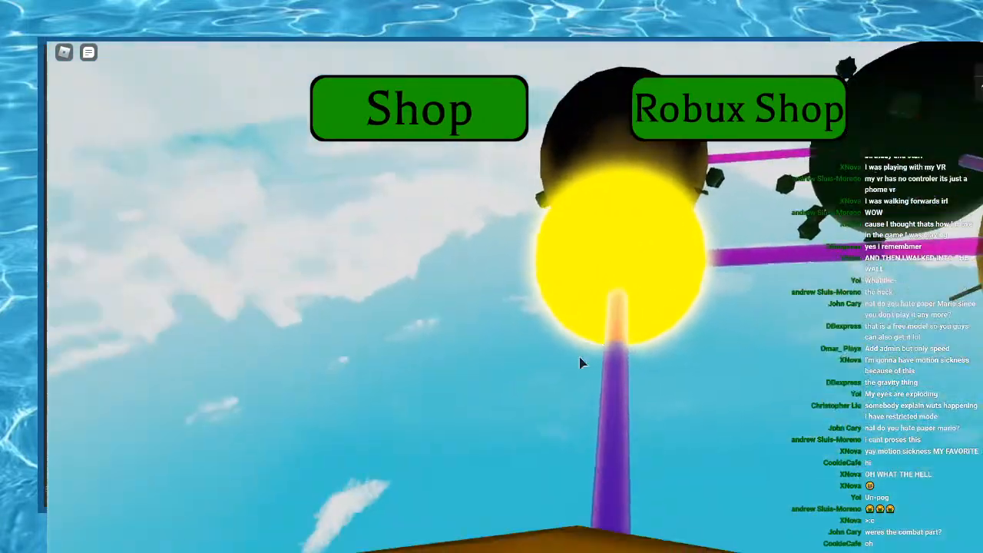
key("w")
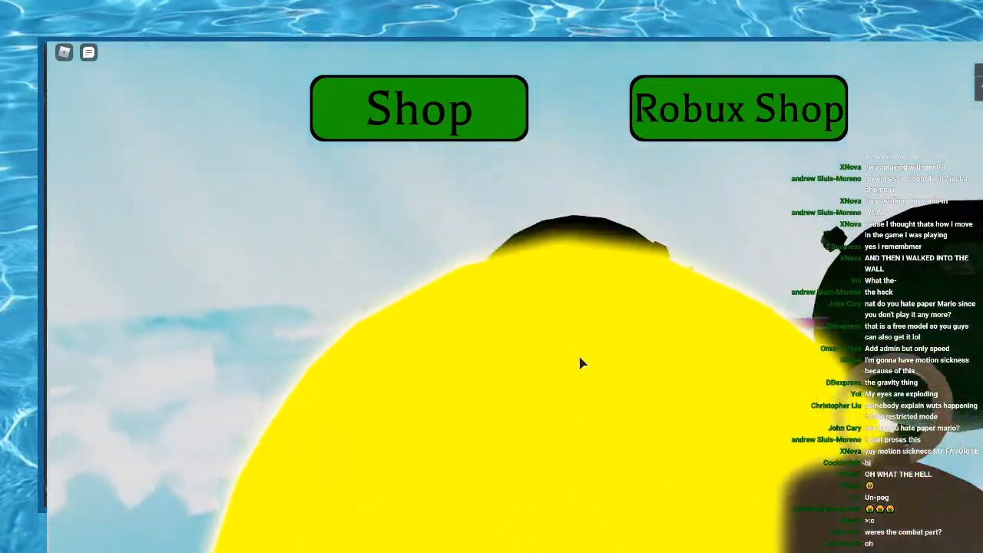
key("w")
key("w")
key("w")
scroll(582, 363, "down", 5)
scroll(581, 363, "down", 3)
key("w")
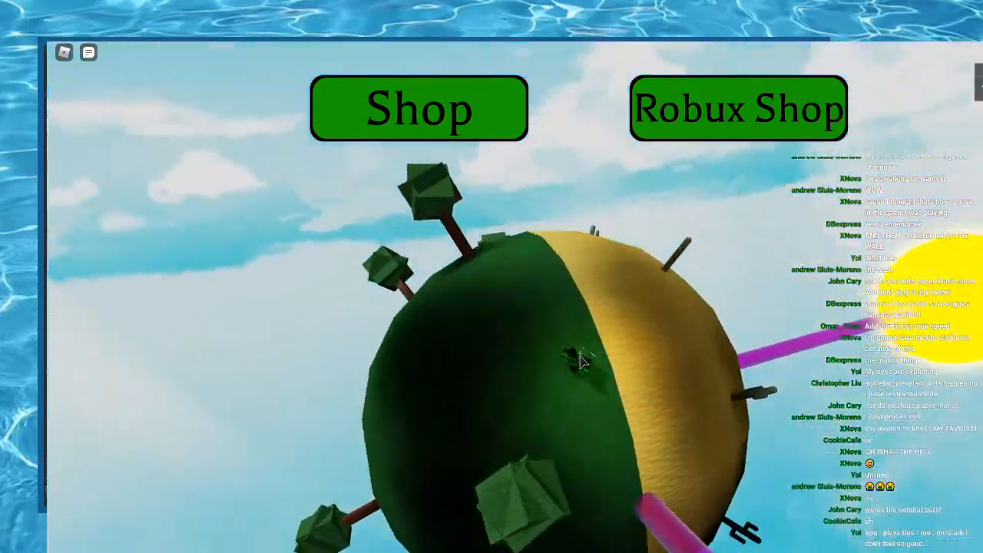
key("w")
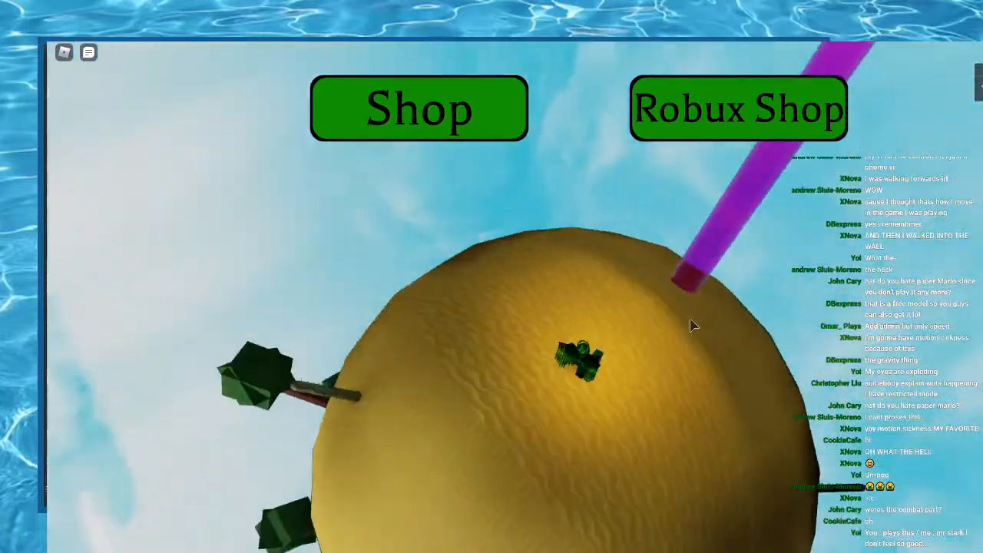
Step: Travel through the purple beams from the desert planet over the sun planet, and return to Roblox Studio
scroll(689, 321, "up", 5)
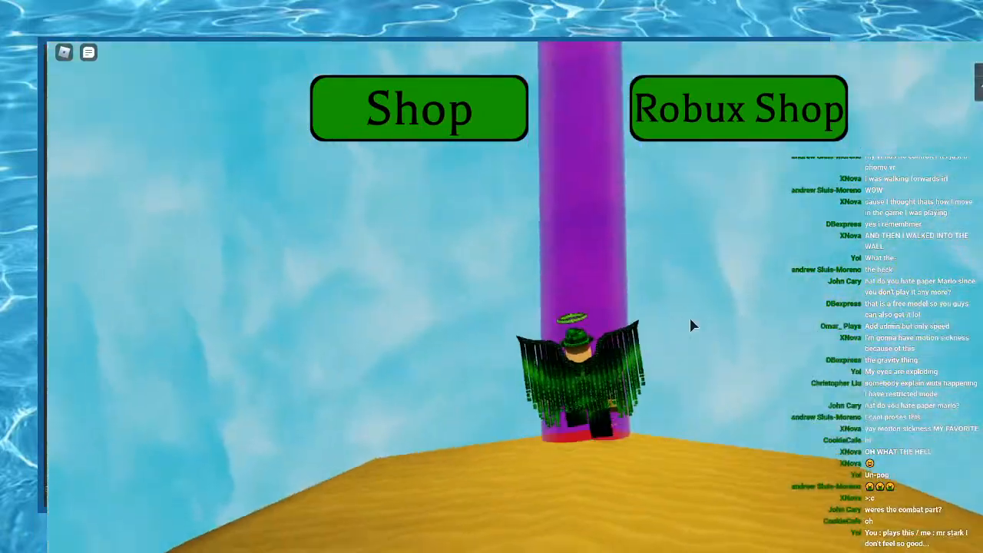
key("w")
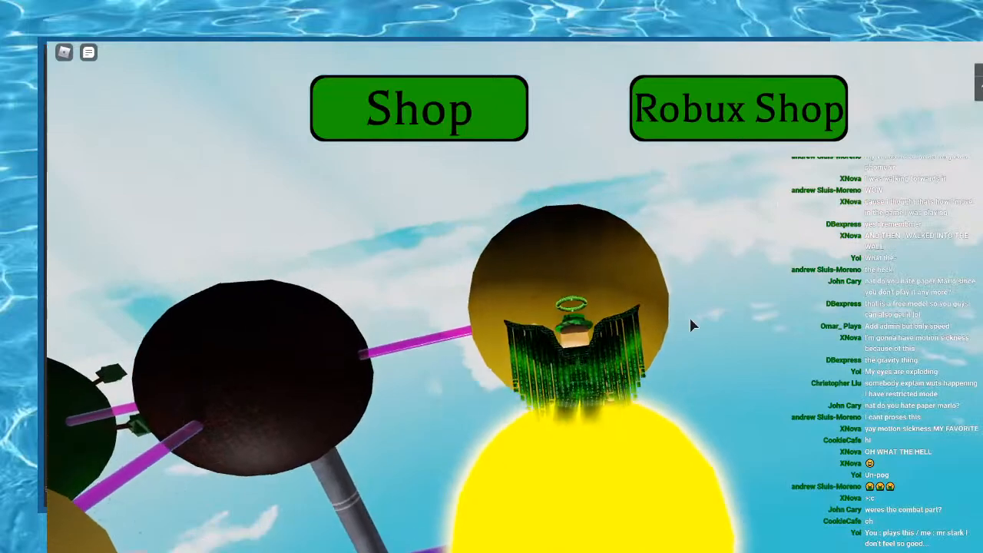
key("w")
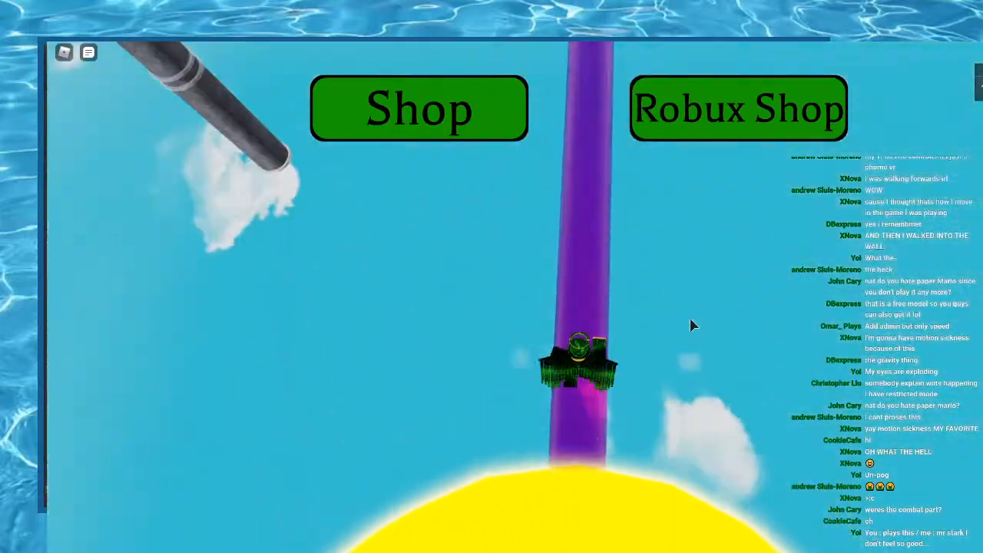
key("w")
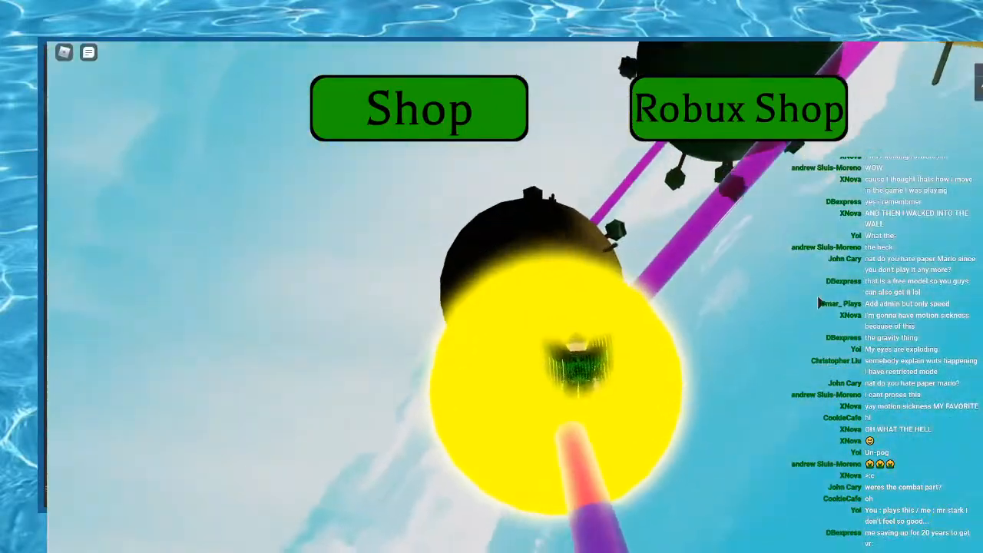
key("w")
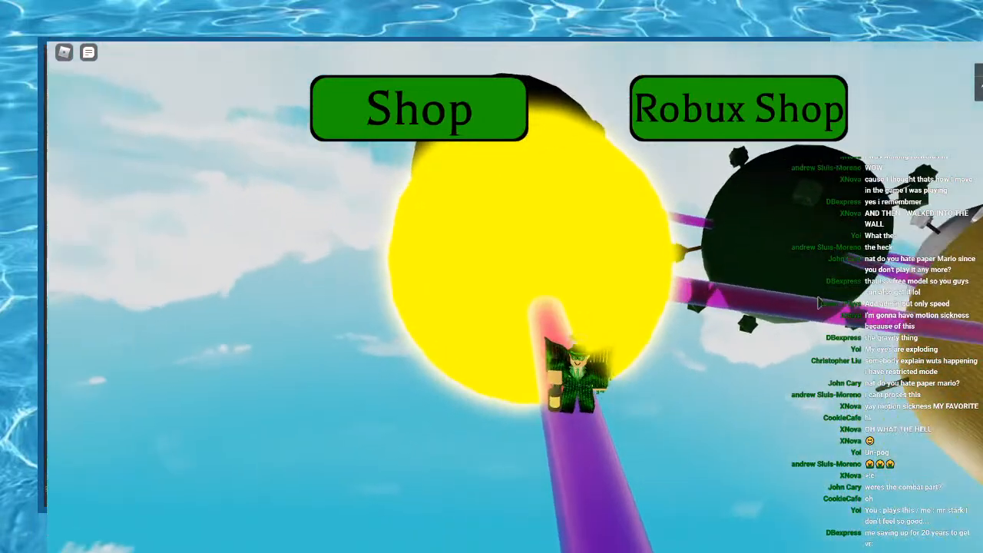
key("w")
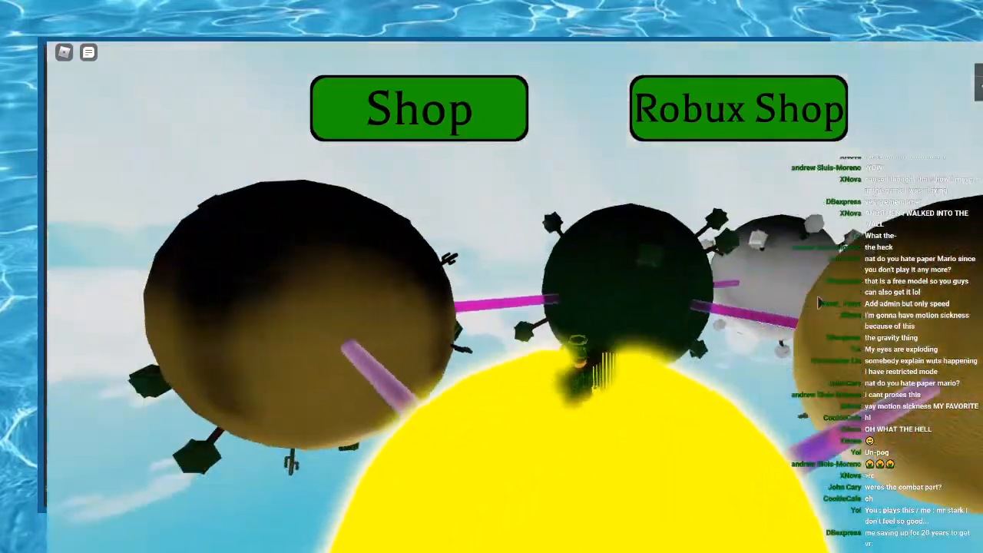
key("w")
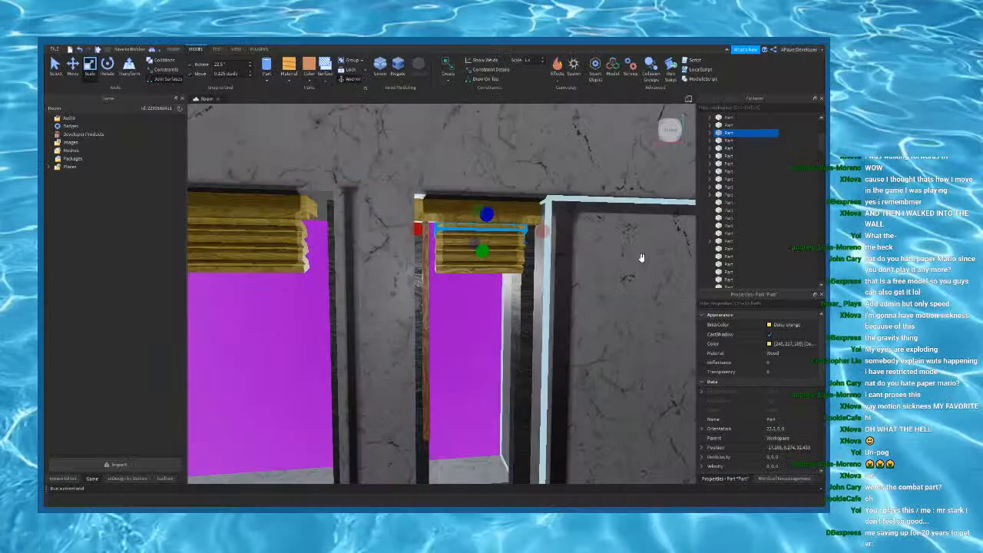
Step: Duplicate the nine blind parts of the narrow window and place the copy in the narrow window near the door
right_click_drag(443, 318, 443, 317)
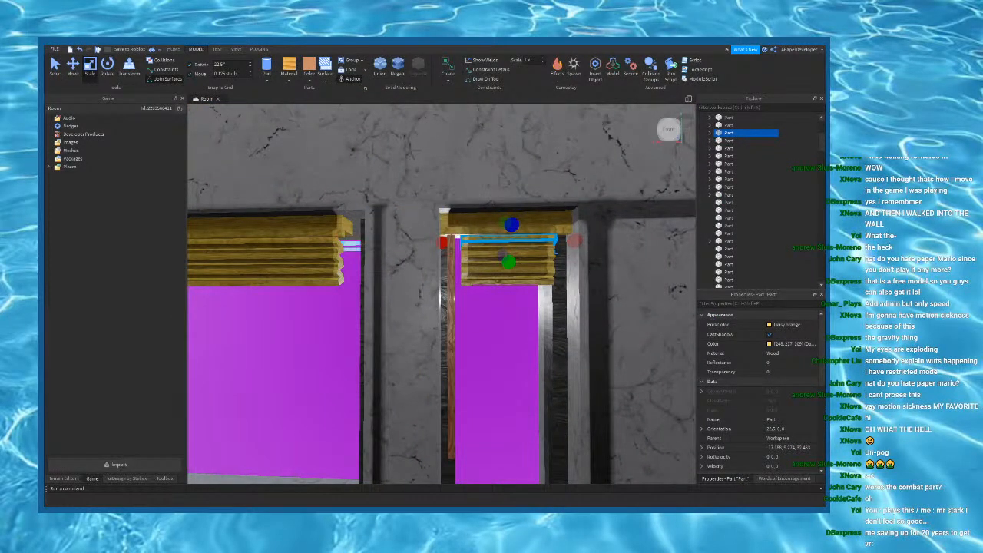
right_click_drag(298, 409, 298, 409)
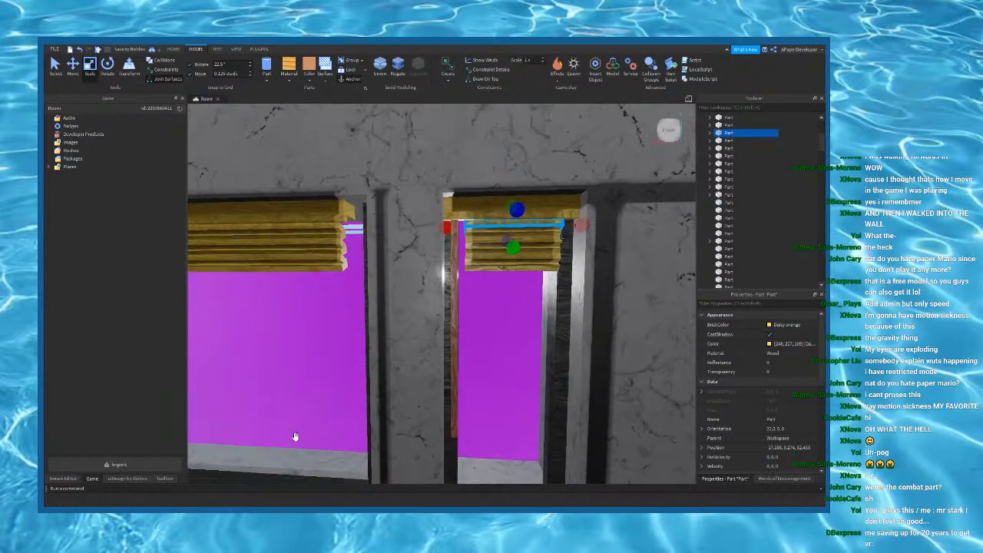
right_click_drag(412, 281, 413, 281)
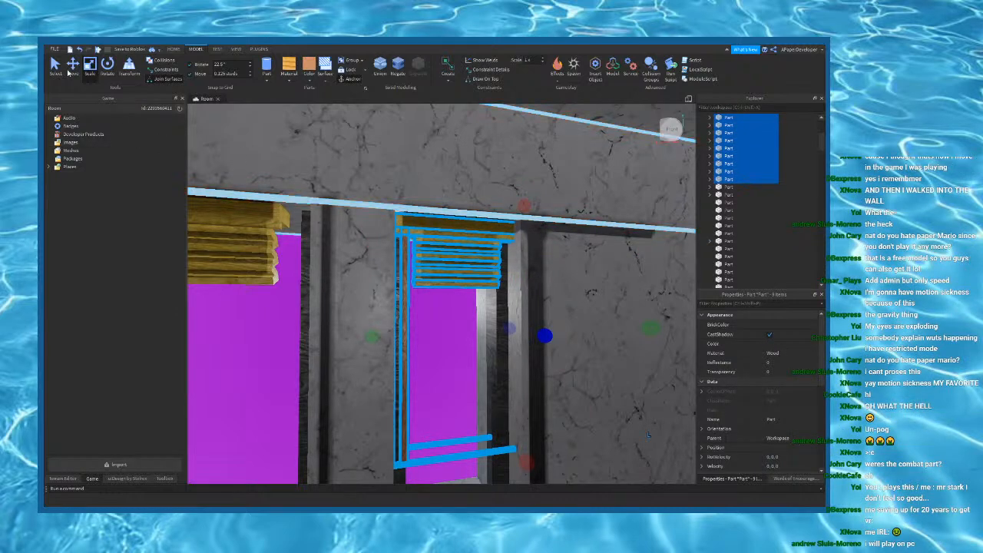
key("s")
key("a")
mouse_move(373, 337)
left_mouse_down()
mouse_move(337, 347)
mouse_move(389, 336)
left_mouse_up()
key("w")
left_click_drag(670, 297, 644, 299)
Step: Resize the top boards of the copied blind to span the full width of the narrow window near the door
left_click(420, 179)
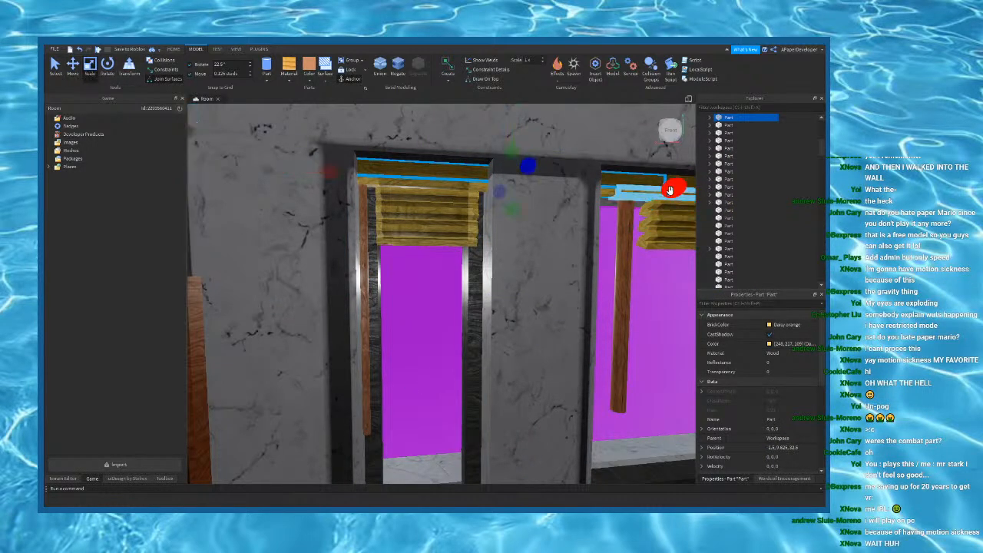
left_click_drag(670, 191, 557, 192)
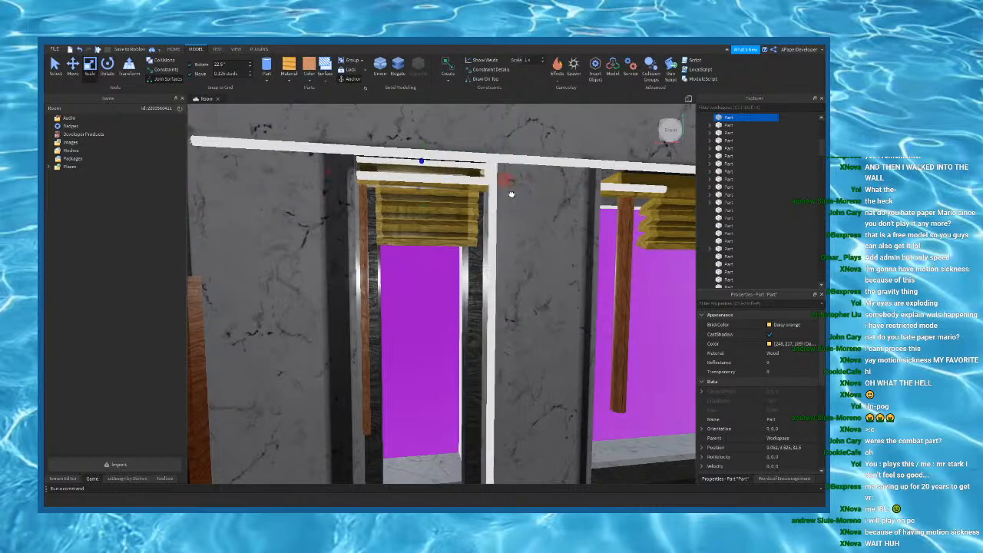
key("ctrl+z")
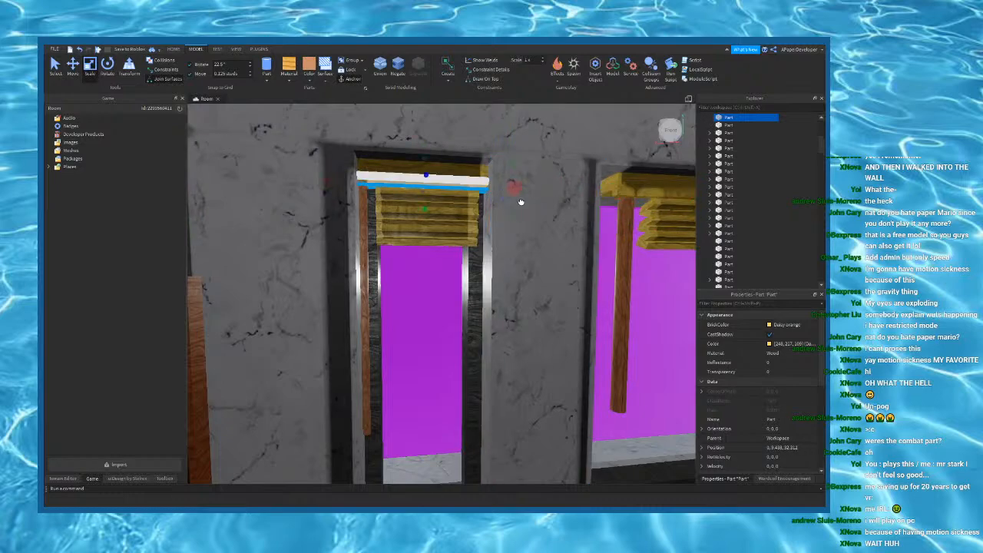
Step: Adjust the width of the blind's top boards in the narrow window at the other end of the wall
scroll(515, 202, "down", 3)
right_click_drag(515, 202, 439, 189)
scroll(520, 207, "up", 4)
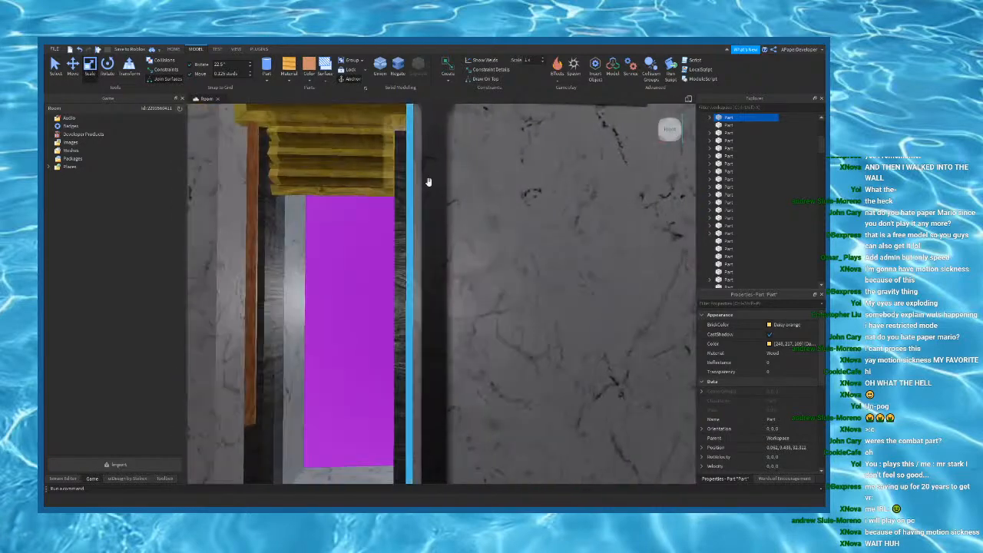
scroll(423, 195, "down", 3)
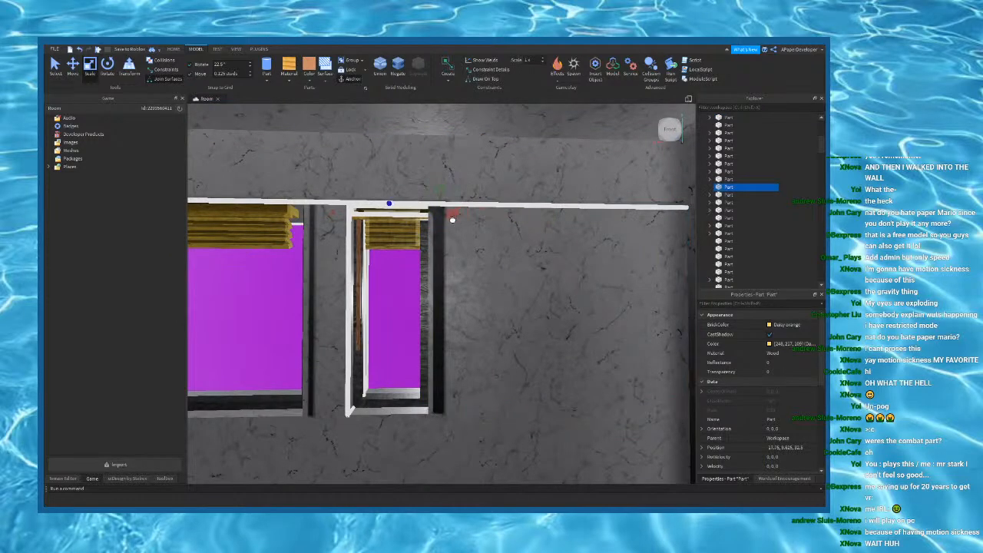
key("ctrl+z")
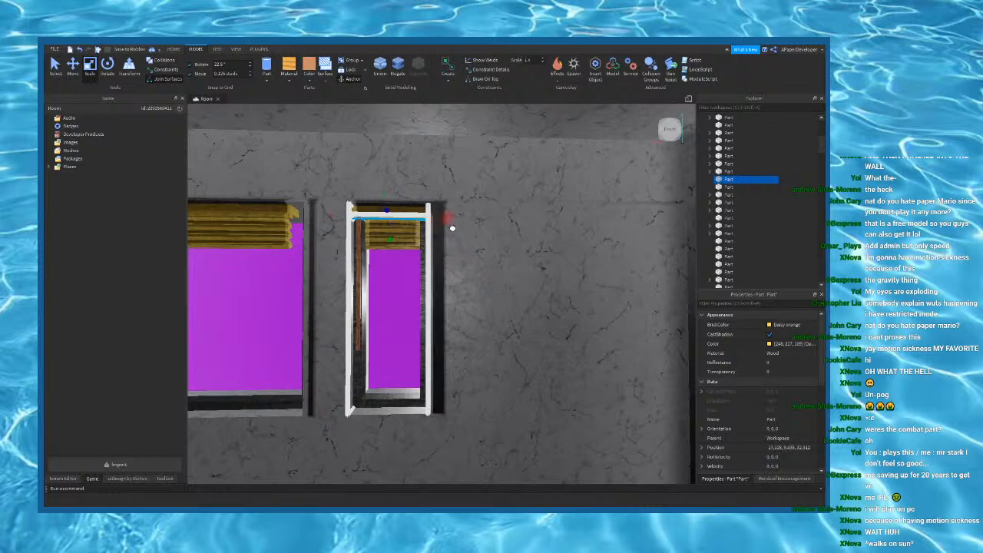
Step: Select the wall section beside the narrow window and set the move snap to 0.25 studs
left_click(494, 295)
key("a")
key("s")
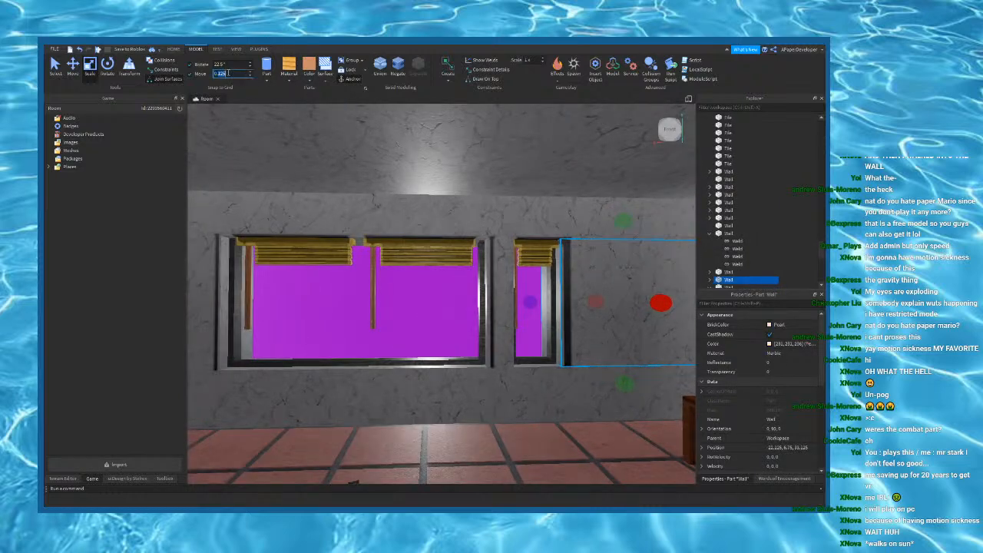
right_click_drag(450, 237, 464, 242)
scroll(464, 242, "down", 2)
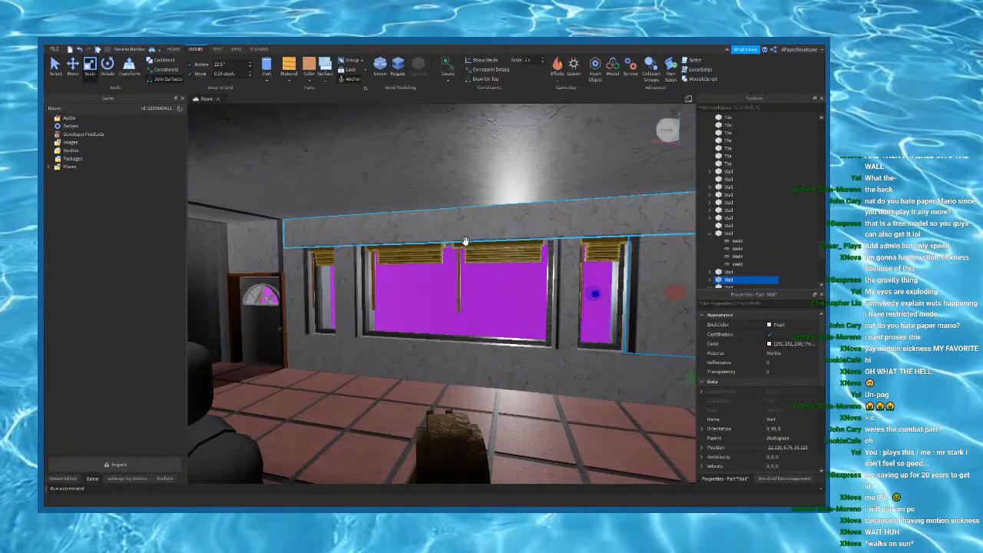
right_click_drag(494, 286, 494, 287)
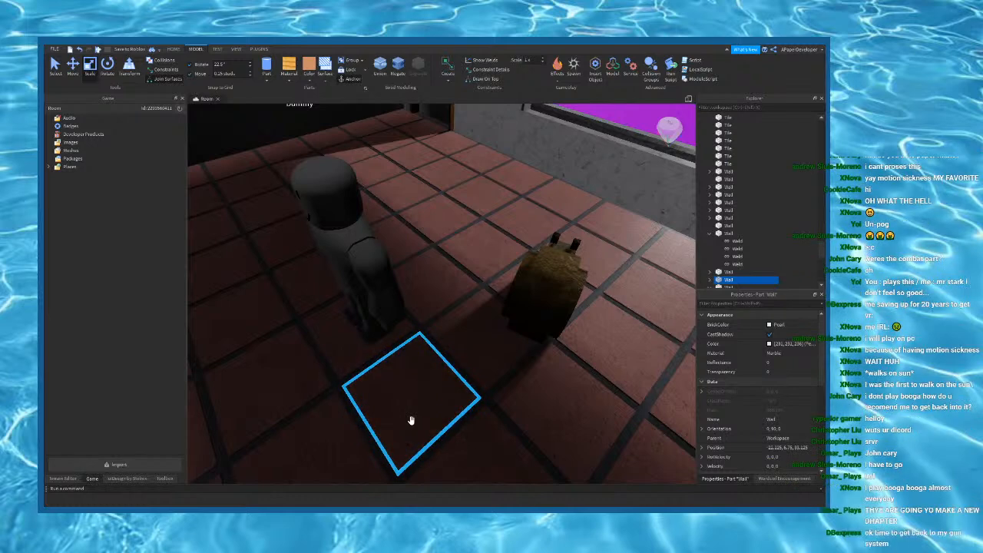
scroll(412, 417, "down", 3)
right_click_drag(456, 357, 371, 107)
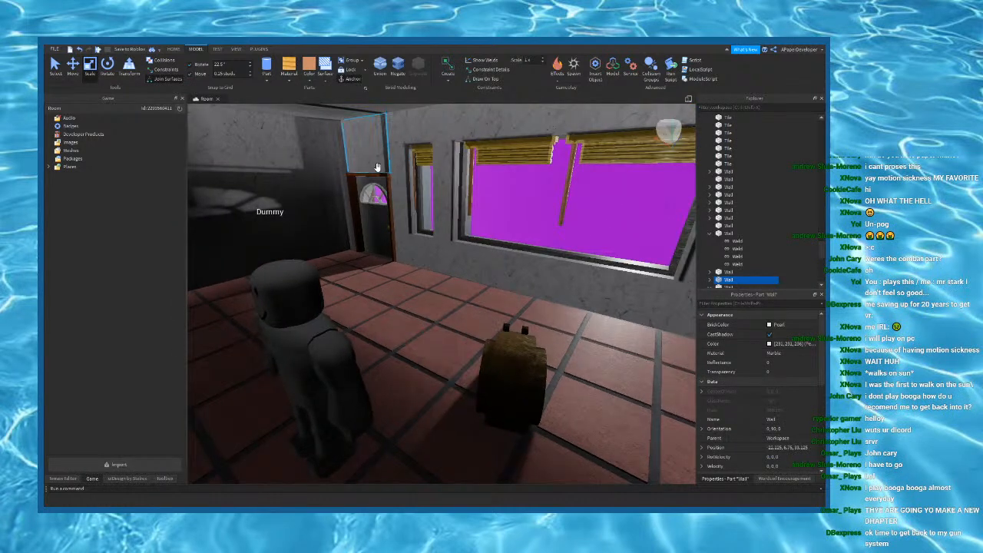
right_click_drag(374, 167, 372, 153)
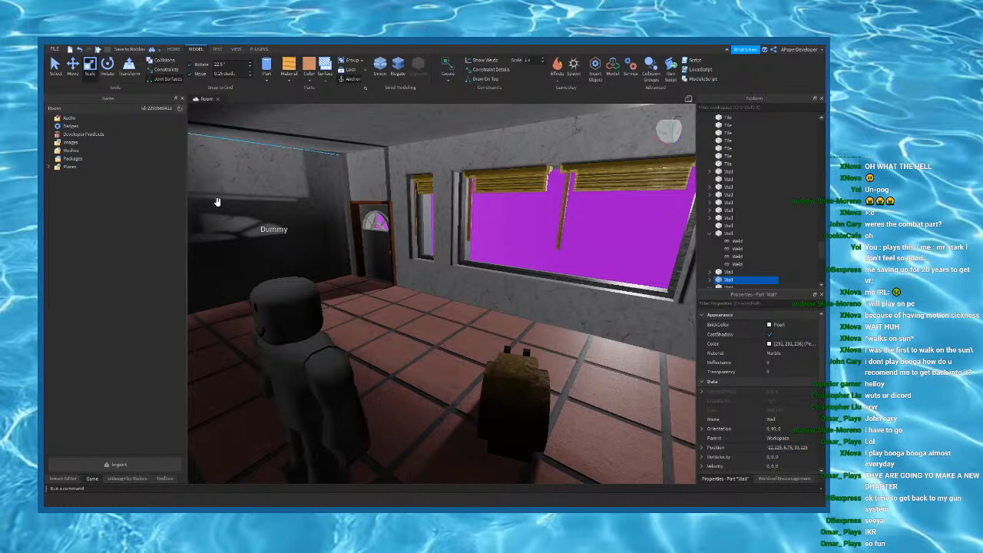
Step: Insert a cylinder part on top of the room's roof with Metal material and color it Ghost grey
scroll(222, 441, "down", 5)
right_click_drag(195, 456, 192, 468)
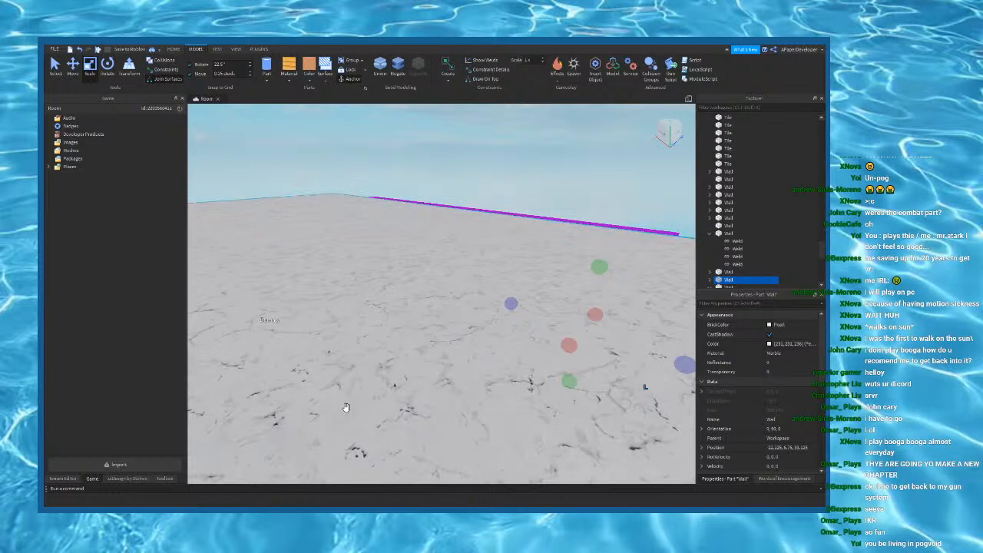
left_click(459, 157)
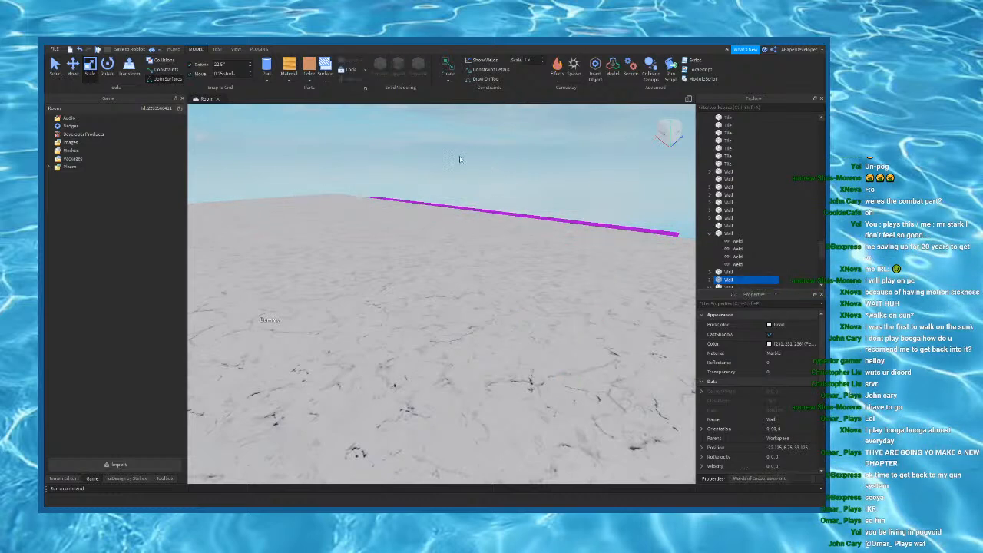
left_click(266, 66)
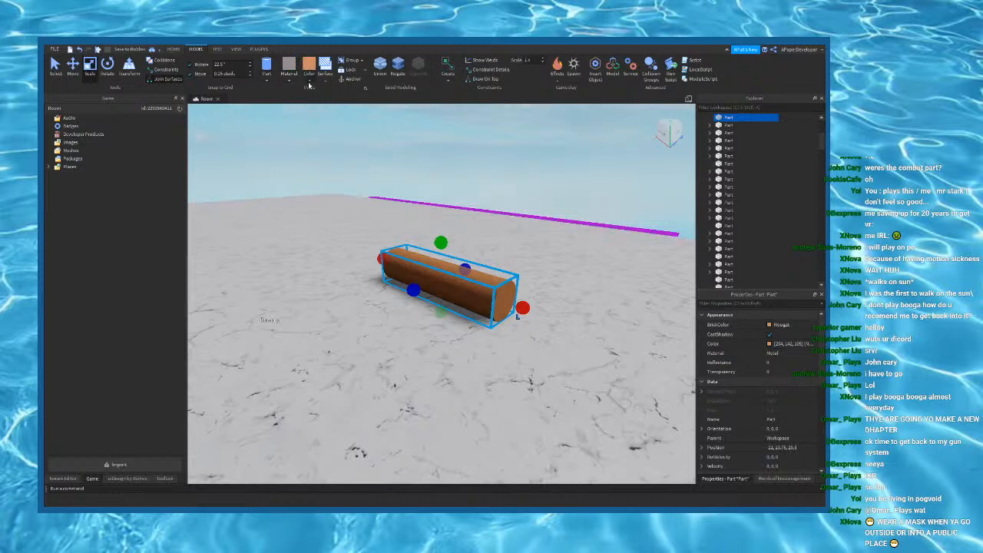
left_click(408, 220)
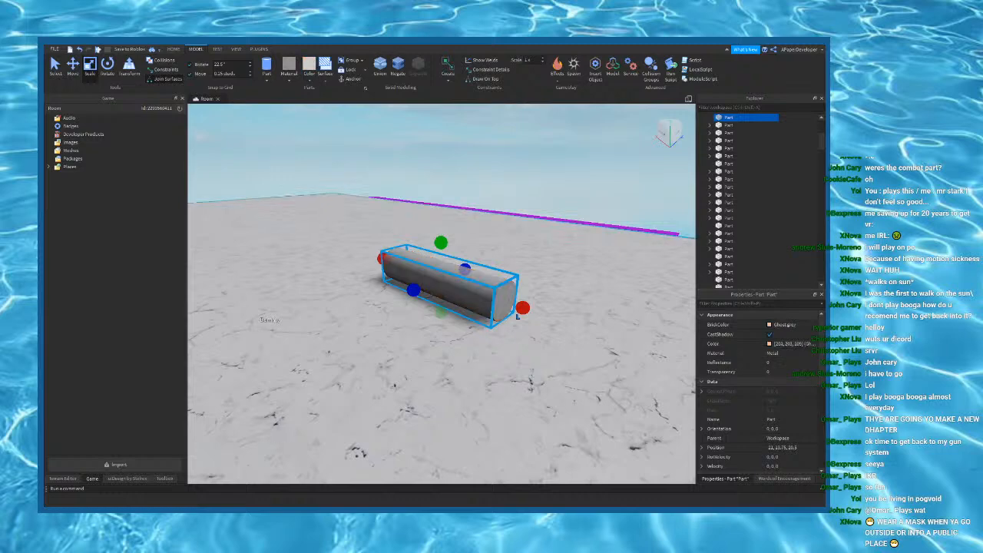
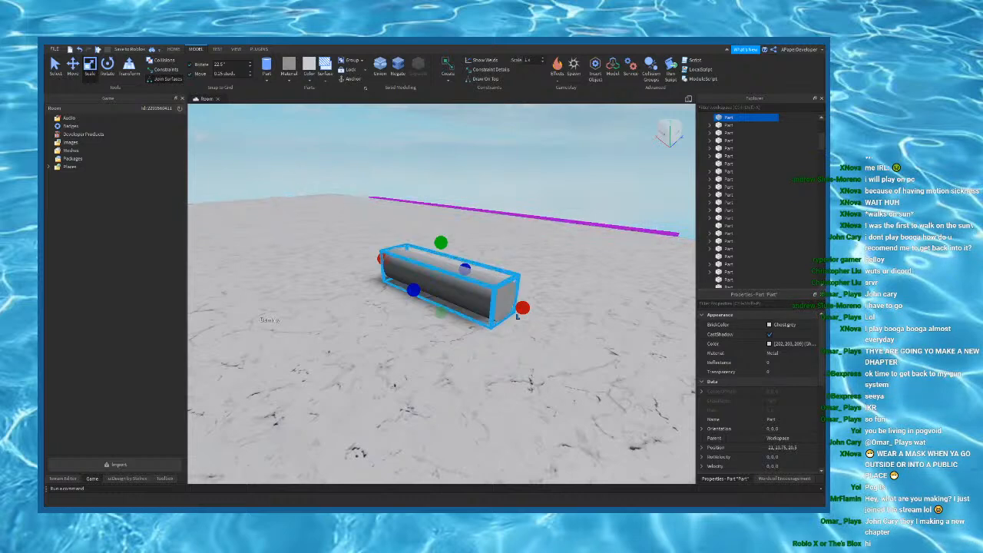
Step: Rotate the cylinder 90 degrees to stand upright and scale it into a short, wide disc
key("ctrl+4")
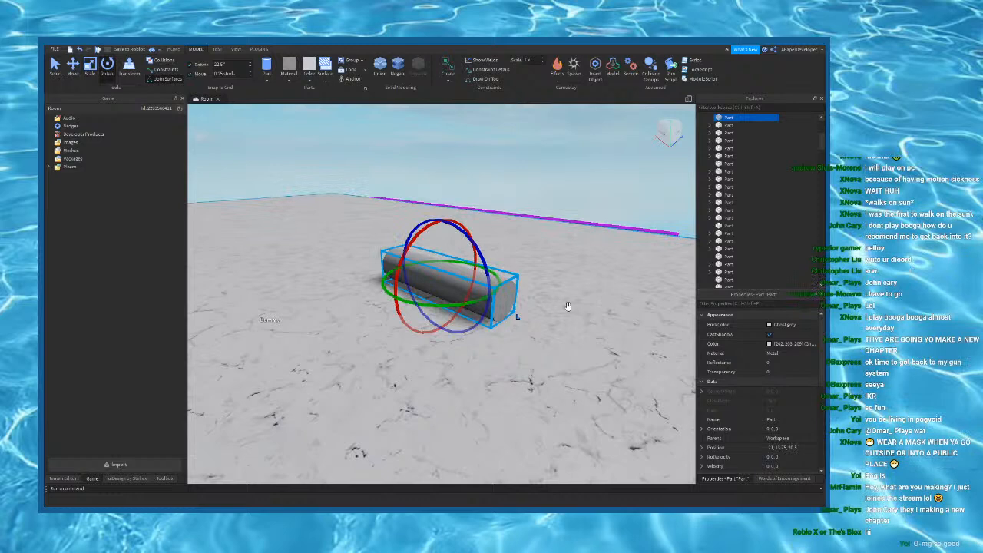
left_click_drag(475, 246, 427, 220)
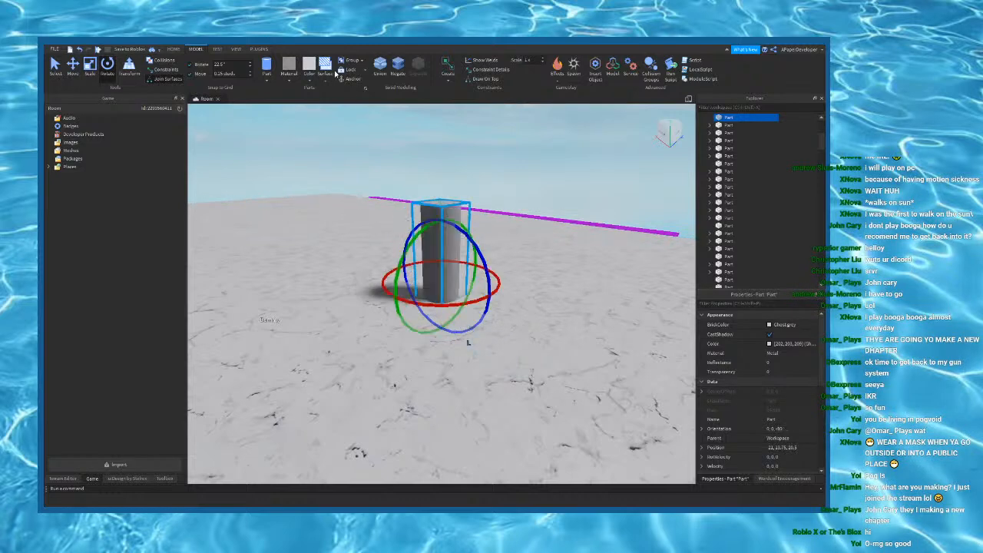
left_click(89, 66)
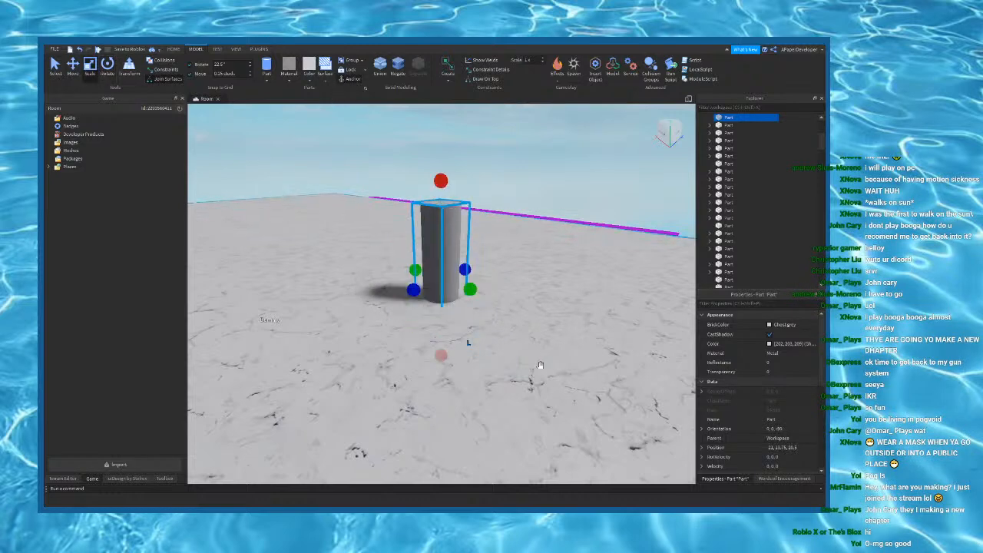
left_click_drag(438, 355, 442, 267)
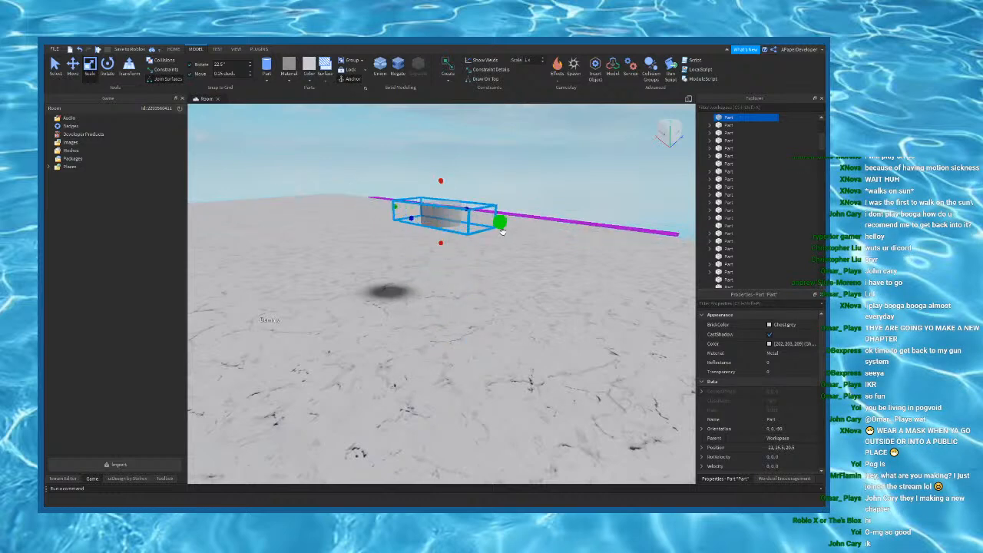
left_click_drag(409, 219, 375, 236)
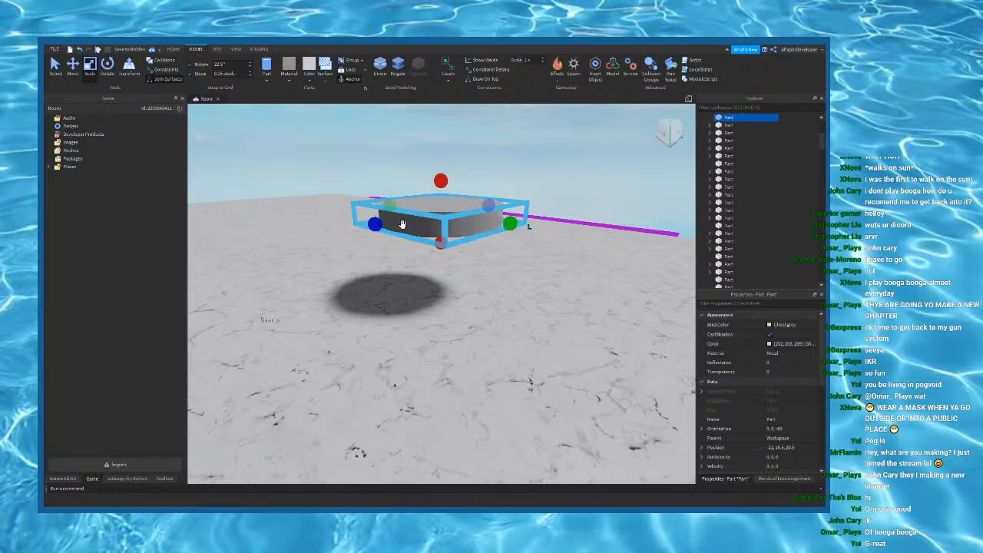
Step: Scale the metal disc above the roof down on its sides and reduce its thickness to 0.5 studs
right_click_drag(410, 223, 423, 229)
left_click_drag(441, 275, 441, 262)
scroll(467, 258, "down", 4)
right_click_drag(467, 258, 489, 266)
left_click_drag(505, 281, 495, 279)
left_click_drag(408, 352, 408, 338)
right_click_drag(407, 338, 434, 146)
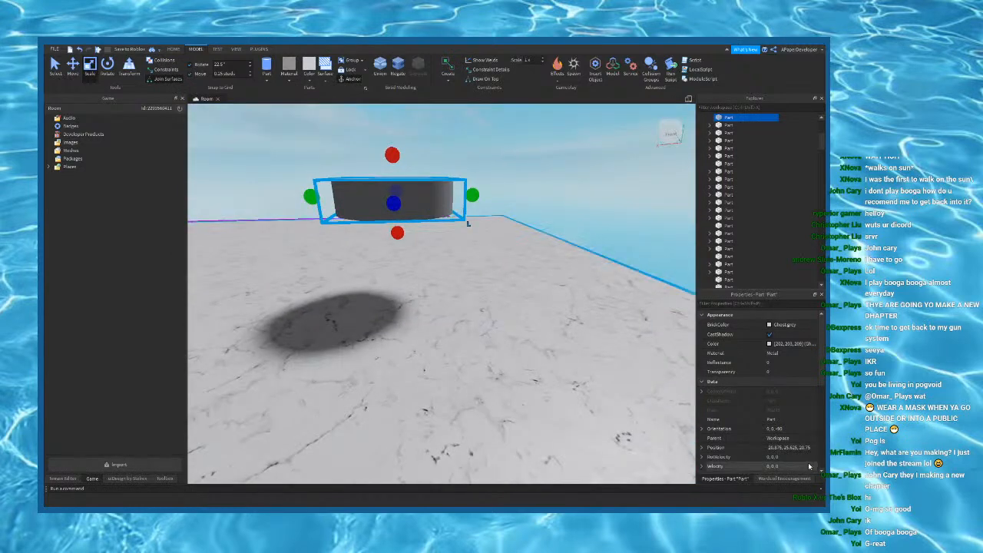
scroll(803, 452, "down", 6)
right_click_drag(581, 341, 582, 342)
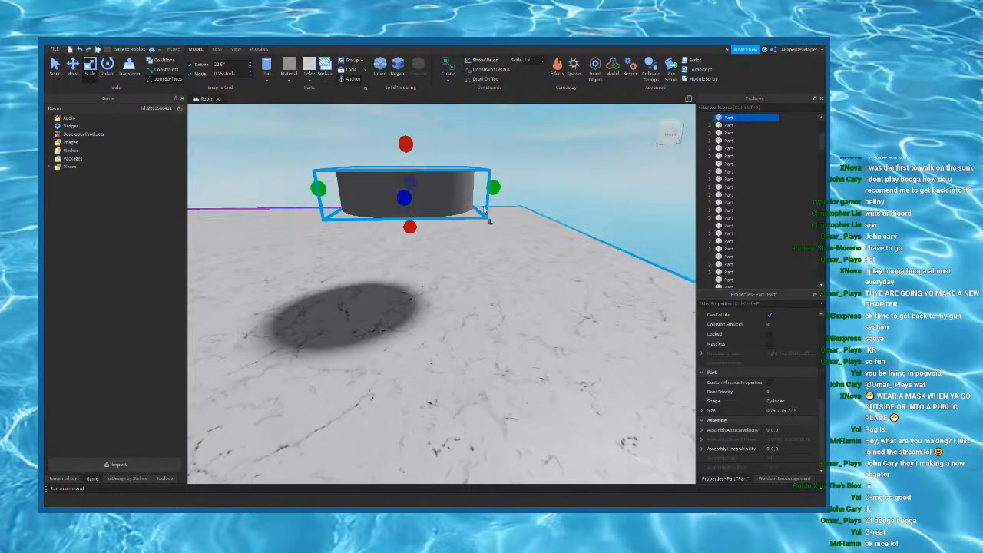
left_click_drag(409, 223, 412, 221)
right_click_drag(414, 222, 421, 338)
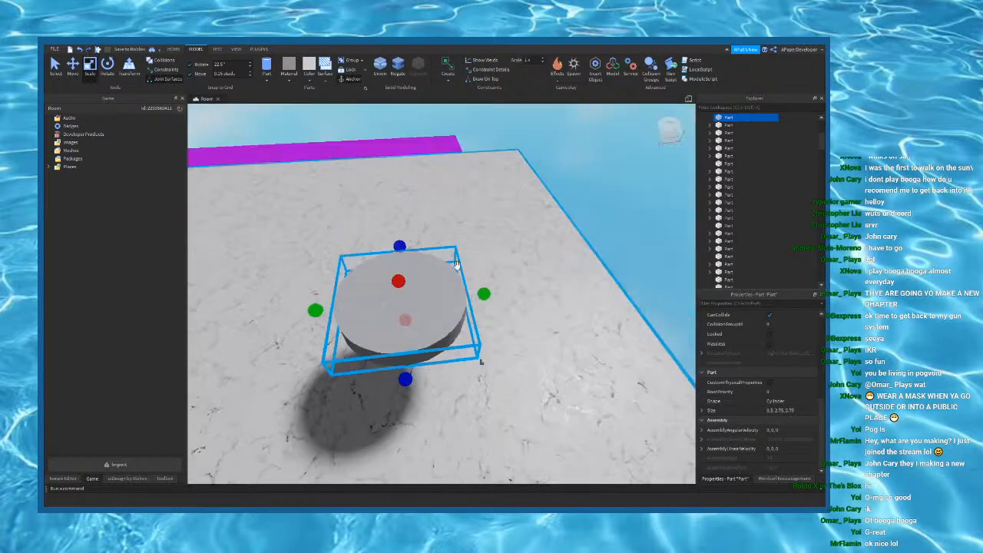
Step: Shrink the disc evenly on both horizontal axes to a 1.25-stud diameter
left_click_drag(484, 293, 473, 297)
left_click_drag(405, 384, 405, 357)
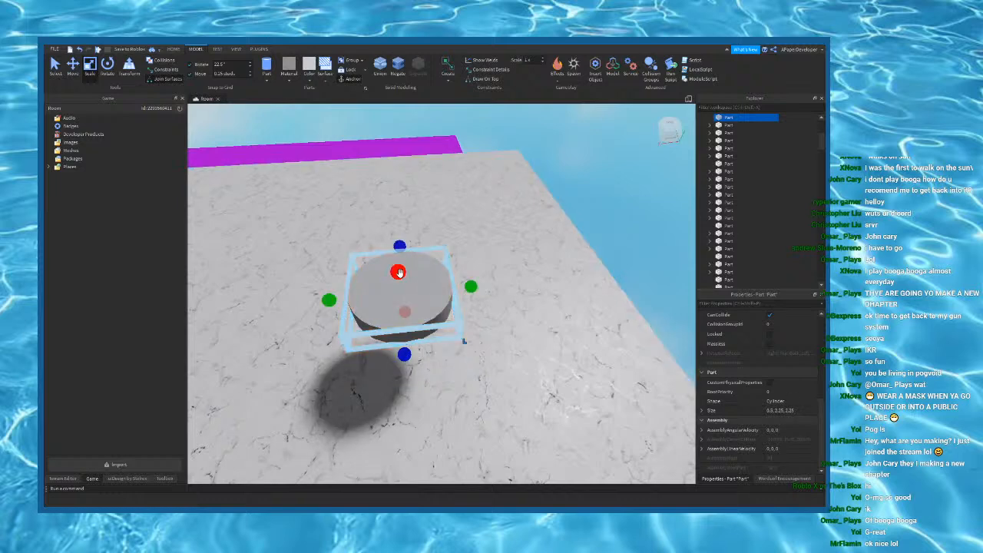
left_click_drag(397, 272, 399, 279)
left_click_drag(470, 290, 459, 291)
left_click_drag(405, 355, 404, 343)
left_click_drag(455, 288, 449, 289, "ctrl")
left_click_drag(404, 342, 404, 332, "ctrl")
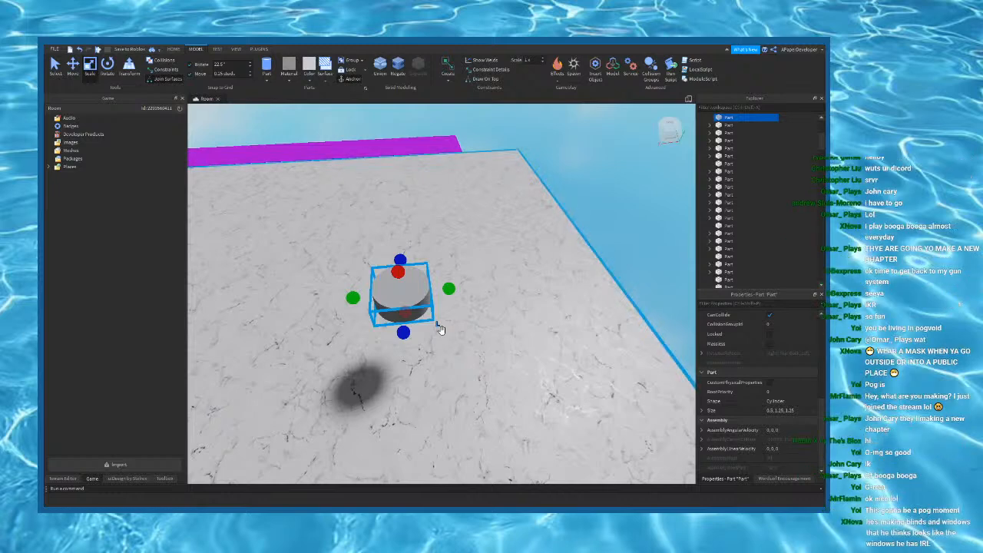
Step: Duplicate the disc, narrow the copy to 0.75 studs across, and stretch it downward as a stem
left_click_drag(448, 289, 438, 290)
left_click_drag(353, 298, 362, 298)
left_click_drag(400, 261, 402, 267, "ctrl")
right_click_drag(414, 280, 417, 281)
left_click_drag(401, 257, 399, 280)
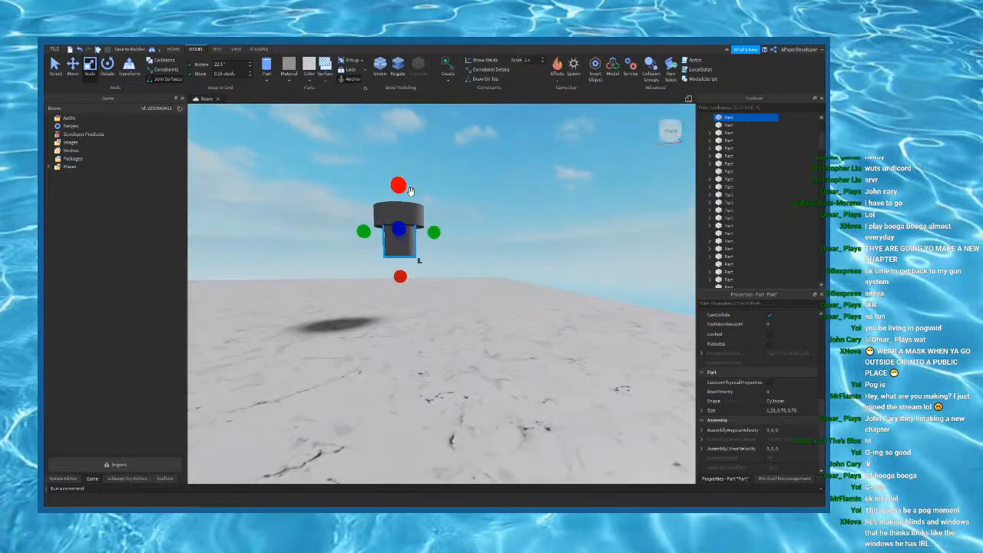
Step: Shorten the stem to 0.75 studs below the disc and thin it to 0.25 studs across
left_click_drag(400, 203, 401, 212)
right_click_drag(417, 213, 419, 216)
left_click_drag(441, 163, 430, 163, "ctrl")
right_click_drag(421, 182, 416, 186)
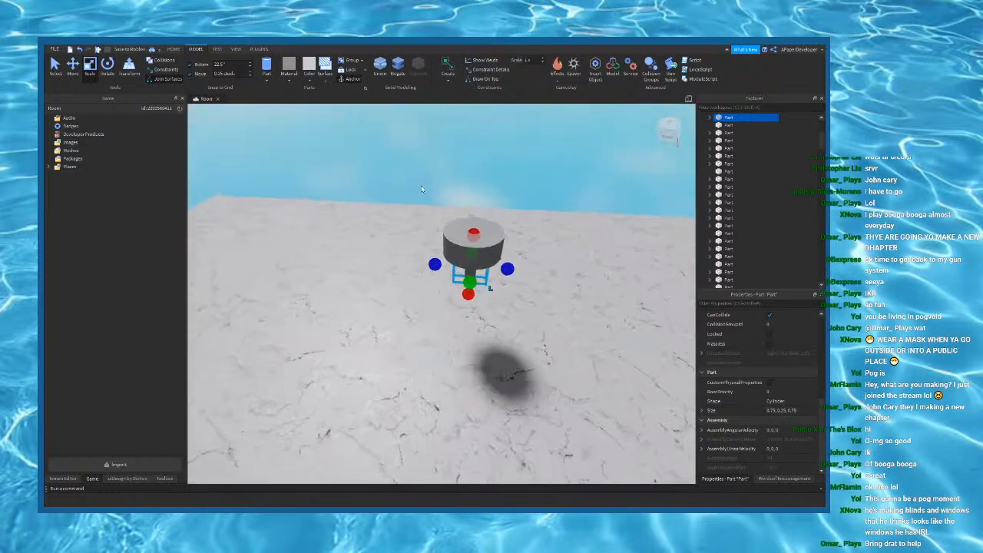
left_click_drag(509, 268, 502, 265, "ctrl")
Step: Select the disc and its stem together and raise them higher above the roof
left_click(540, 187)
right_click_drag(540, 187, 542, 168)
scroll(483, 303, "up", 4)
scroll(472, 301, "down", 3)
left_click(433, 278)
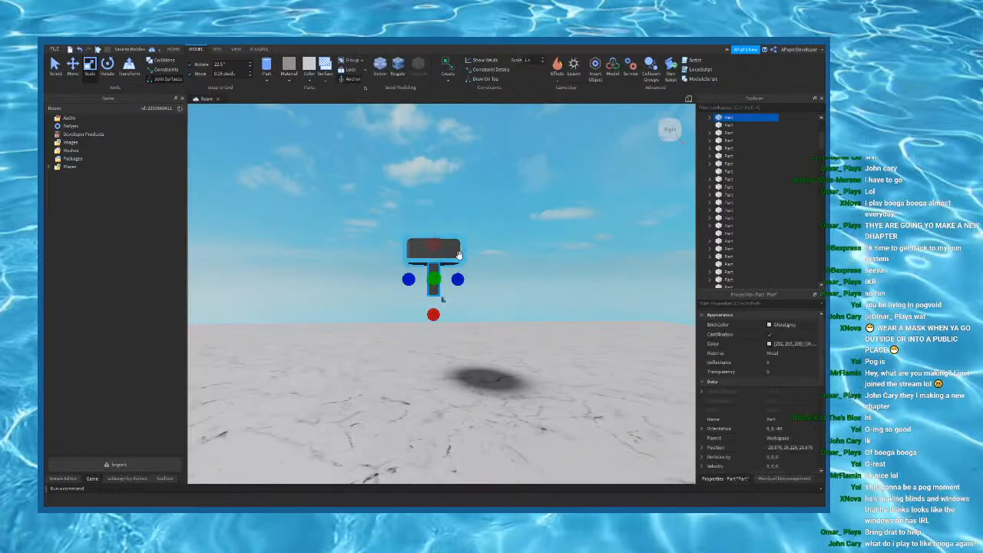
left_click(440, 245, "ctrl")
key("ctrl+2")
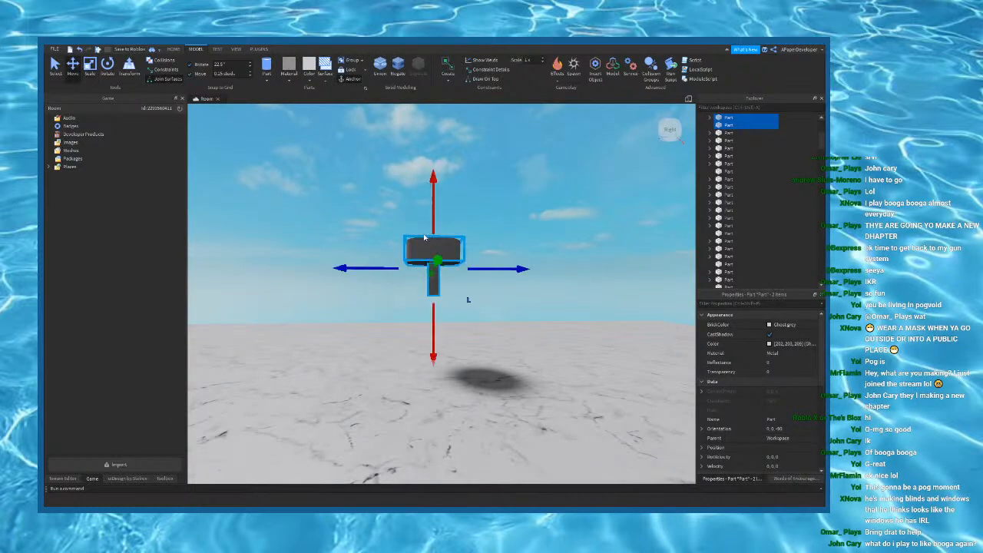
left_click_drag(431, 229, 434, 142)
scroll(434, 145, "down", 3)
left_click_drag(438, 191, 441, 69)
Step: Set the move snap to 0.125 studs and widen the stem under the disc
key("e")
left_click(523, 269)
key("w")
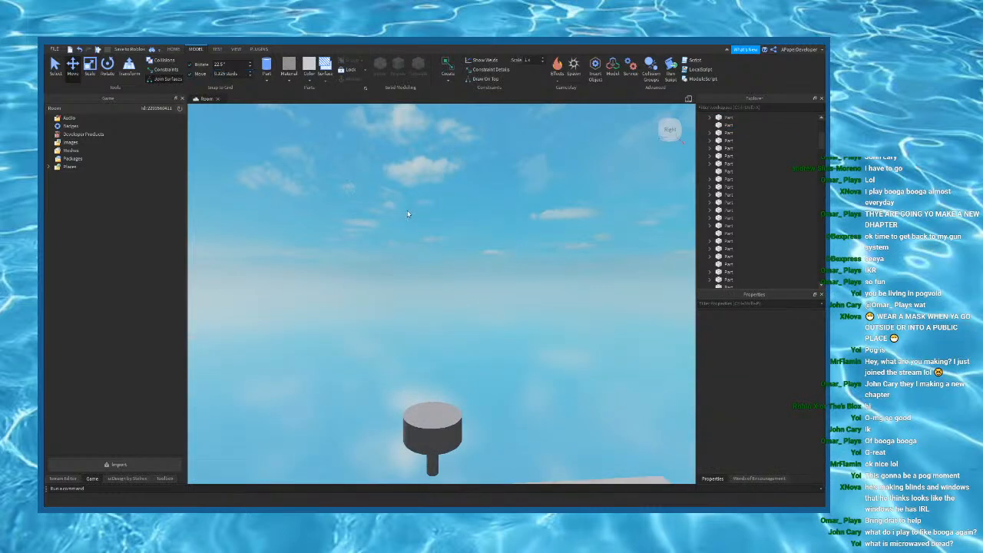
left_click(408, 214)
key("w")
key("q")
key("s")
left_click(427, 261)
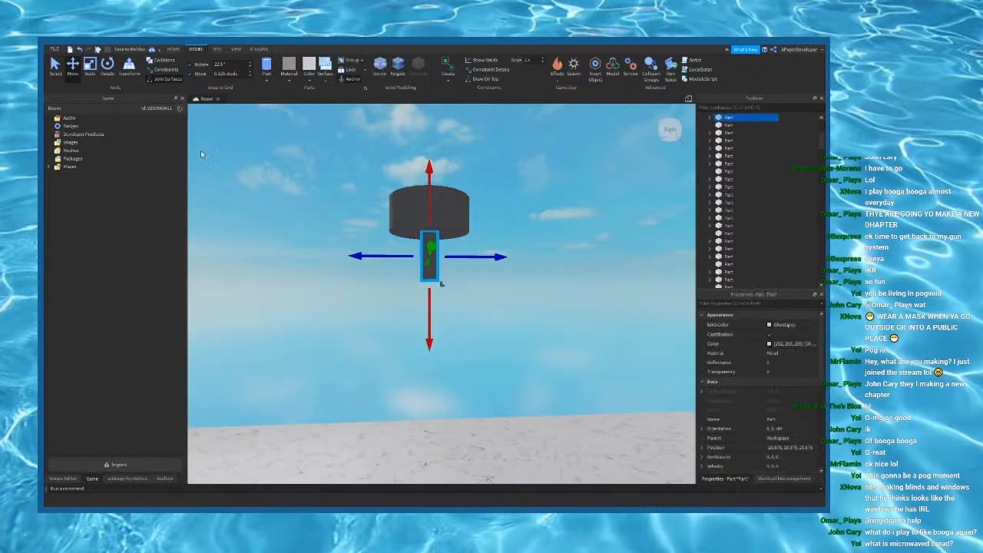
left_click(91, 73)
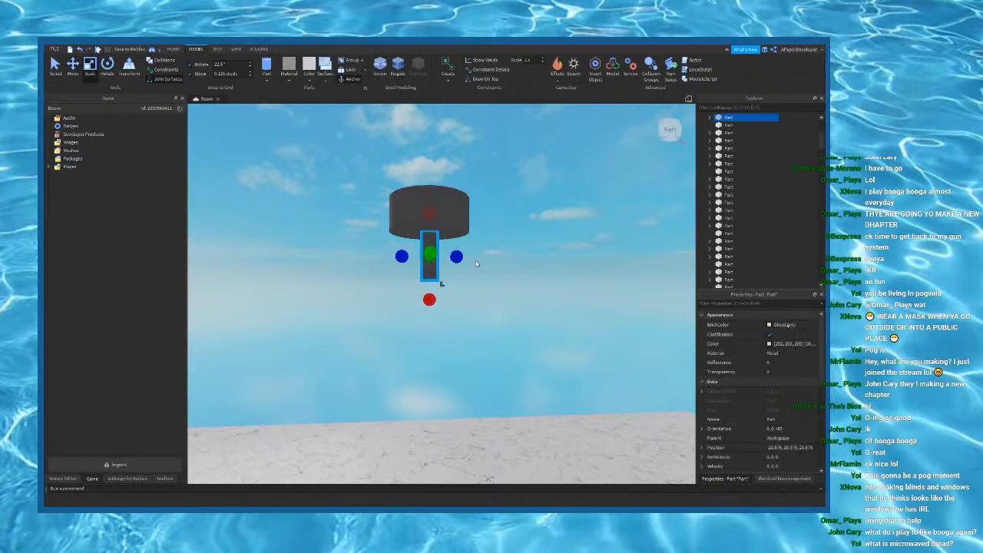
left_click_drag(456, 257, 434, 251, "ctrl")
right_click_drag(449, 253, 453, 253)
Step: Lengthen the stem downward from its lower end
left_click(505, 308)
right_click_drag(505, 308, 551, 359)
left_click(487, 341)
left_click(488, 341)
key("f")
left_click(581, 328)
right_click_drag(520, 316, 441, 333)
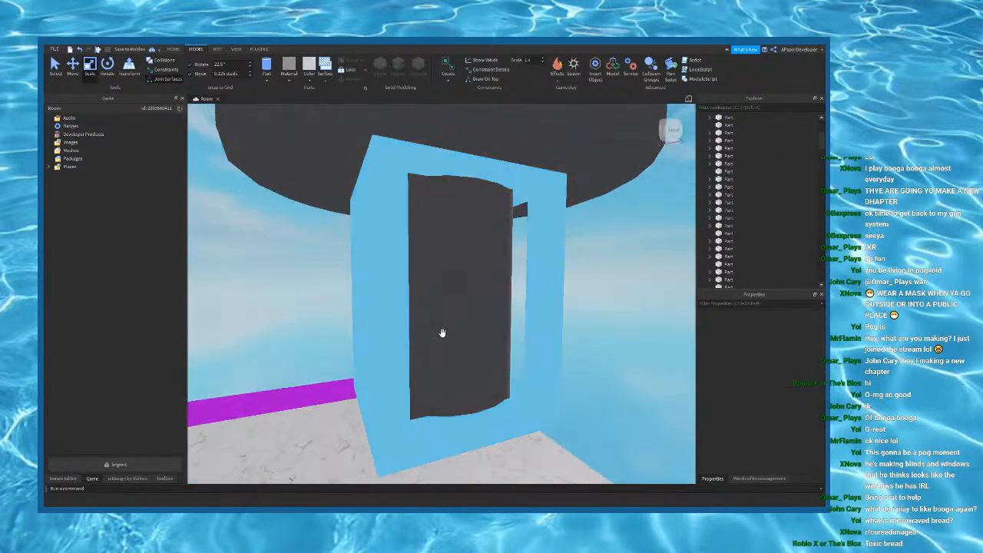
right_click_drag(538, 300, 571, 278)
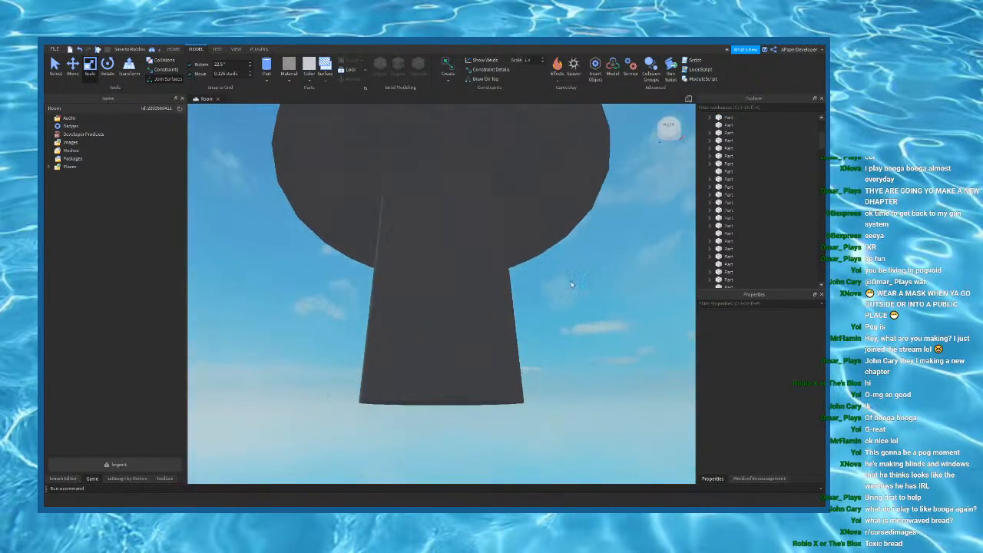
left_click(474, 292)
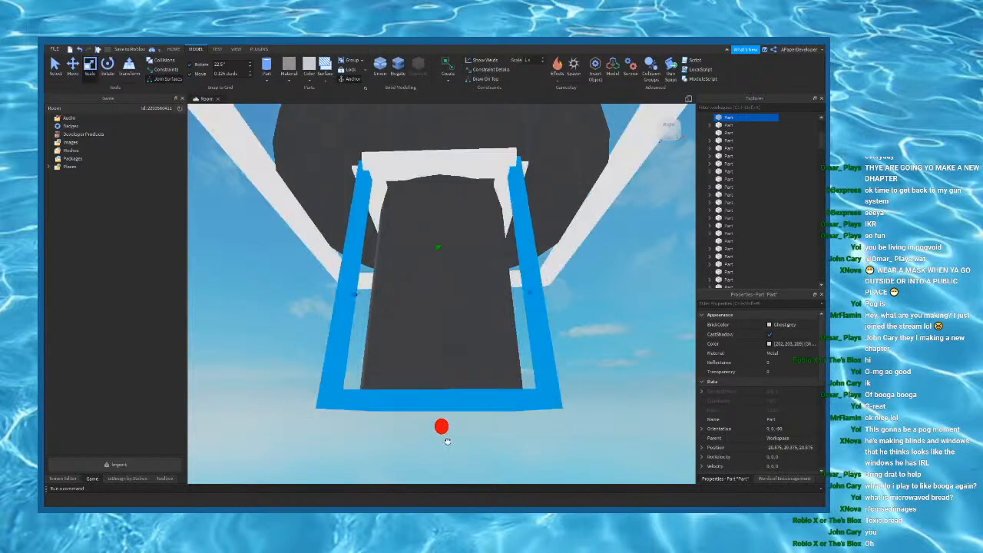
left_click_drag(444, 435, 451, 463)
right_click_drag(451, 463, 458, 472)
Step: Duplicate the stem, flatten the copy at its lower end, and widen it into a disc broader than the upper one
left_click_drag(447, 145, 460, 368)
scroll(516, 336, "down", 5)
right_click_drag(516, 336, 531, 239)
left_click_drag(520, 282, 513, 325, "ctrl")
right_click_drag(512, 325, 478, 308)
Step: Thicken the lower disc by extending its underside downward
key("q")
key("e")
key("w")
key("s")
key("w")
key("w")
key("s")
key("w")
key("s")
key("e")
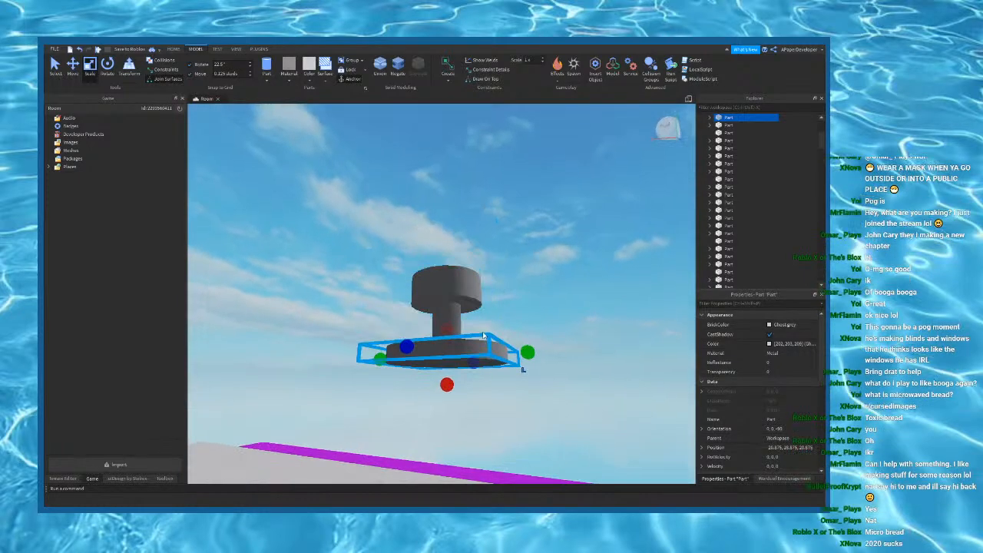
left_click_drag(449, 392, 446, 394)
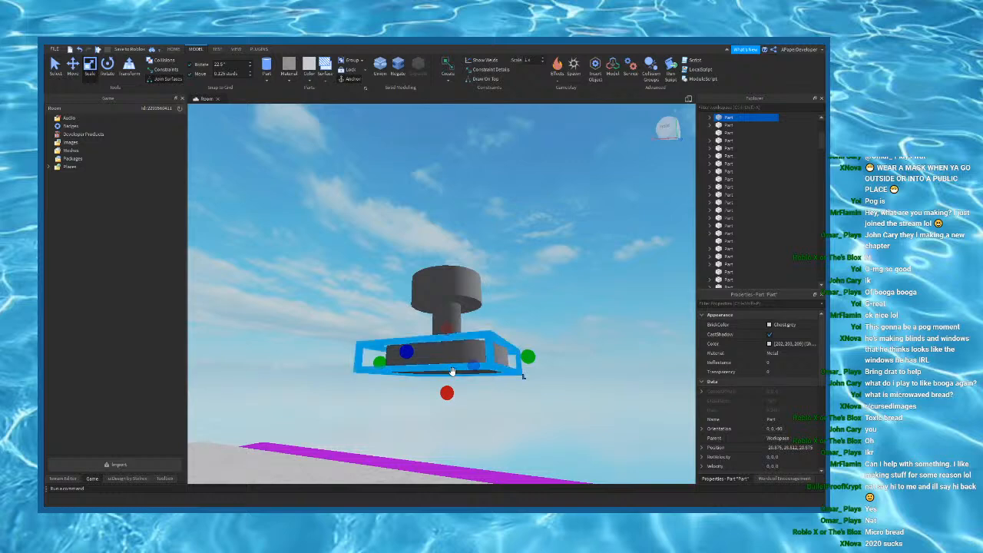
left_click_drag(447, 392, 447, 409)
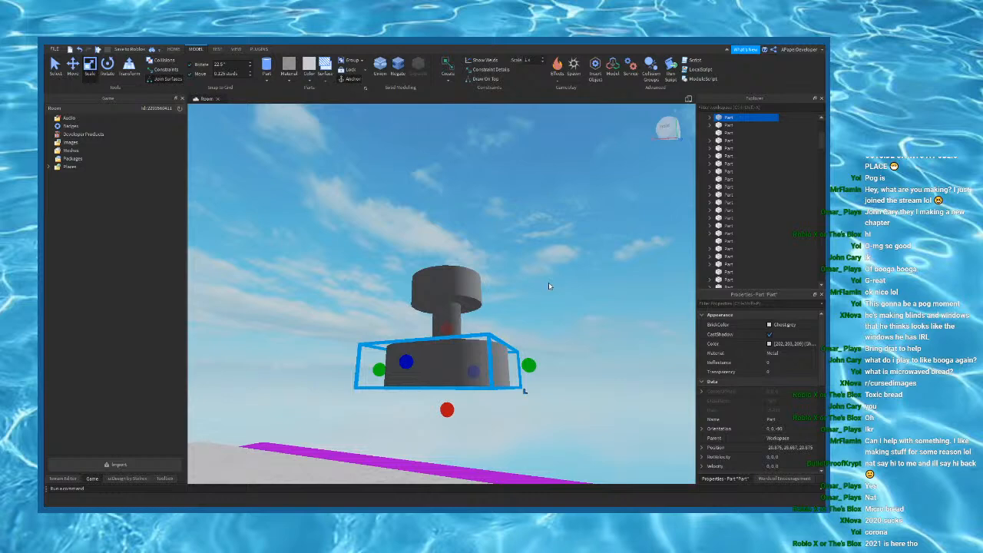
Step: Duplicate the lower disc and reshape the copy into a narrower column extending down from its underside
right_click_drag(549, 286, 575, 292)
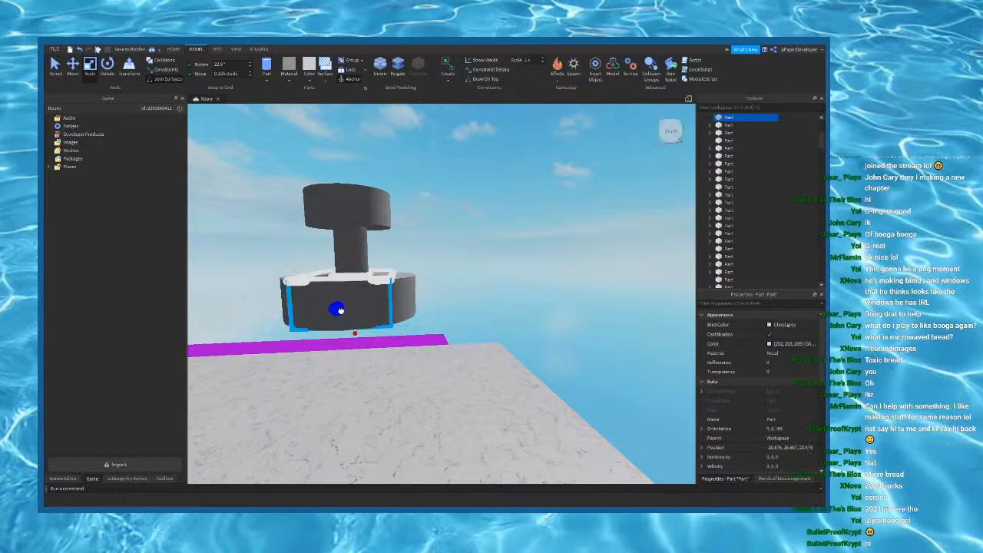
right_click_drag(382, 320, 463, 325)
left_click_drag(516, 292, 510, 346)
right_click_drag(522, 310, 522, 310)
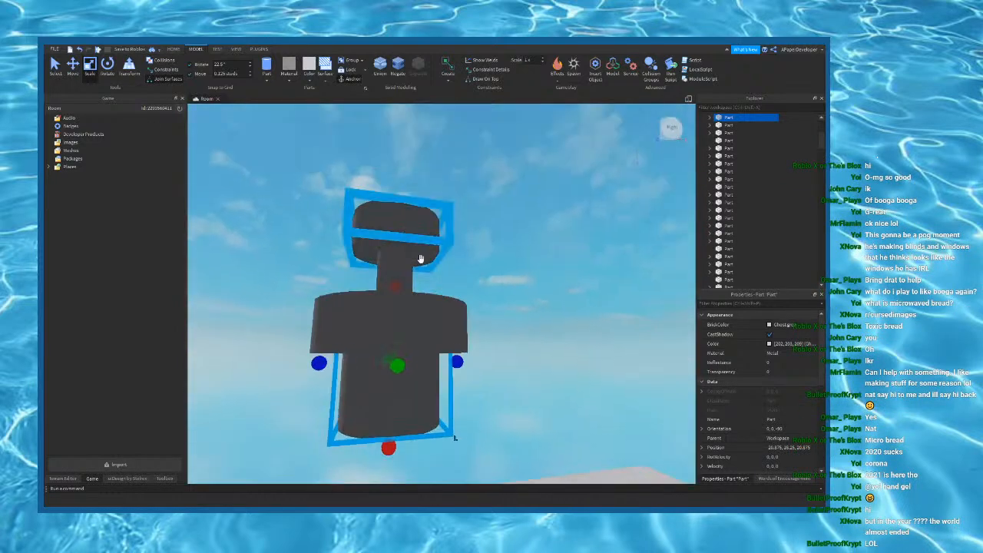
left_click_drag(395, 288, 398, 326)
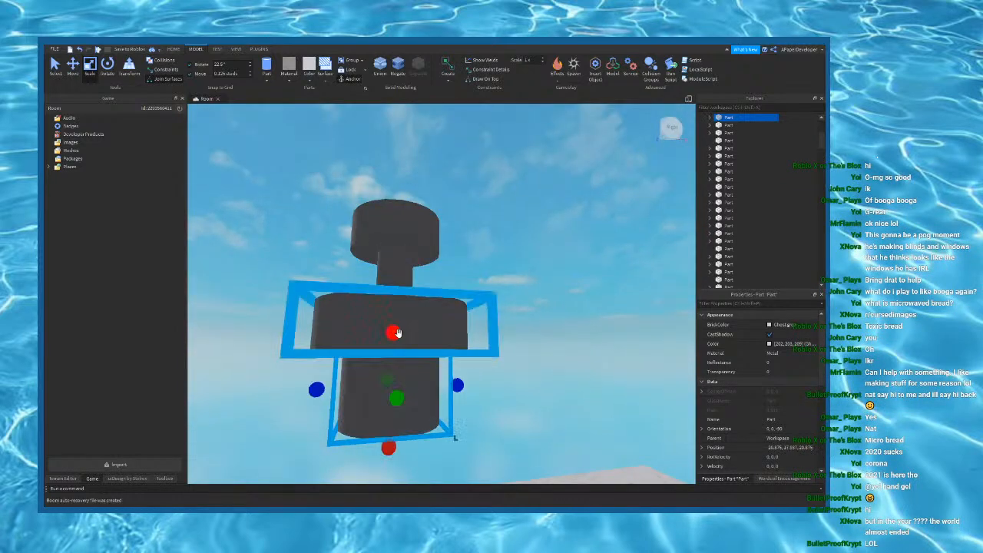
Step: Shorten the column beneath the lower disc from its bottom end
right_click_drag(444, 381, 438, 361)
scroll(450, 358, "up", 3)
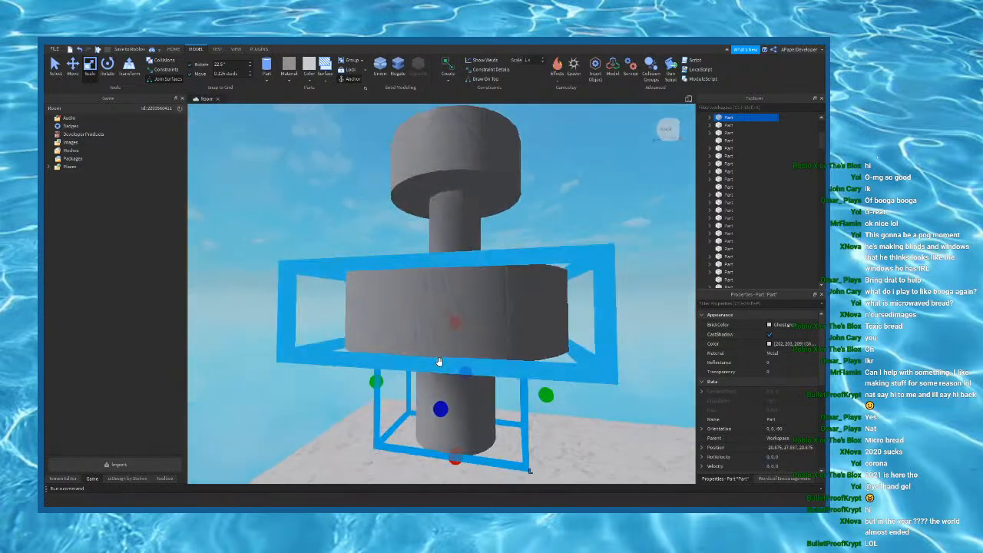
scroll(438, 361, "down", 6)
left_click(532, 298)
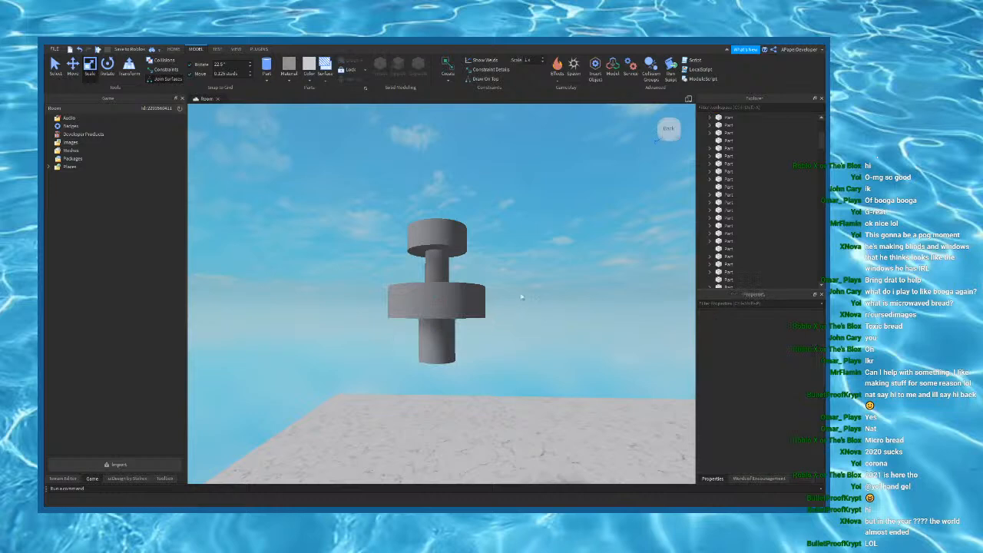
right_click_drag(532, 298, 494, 305)
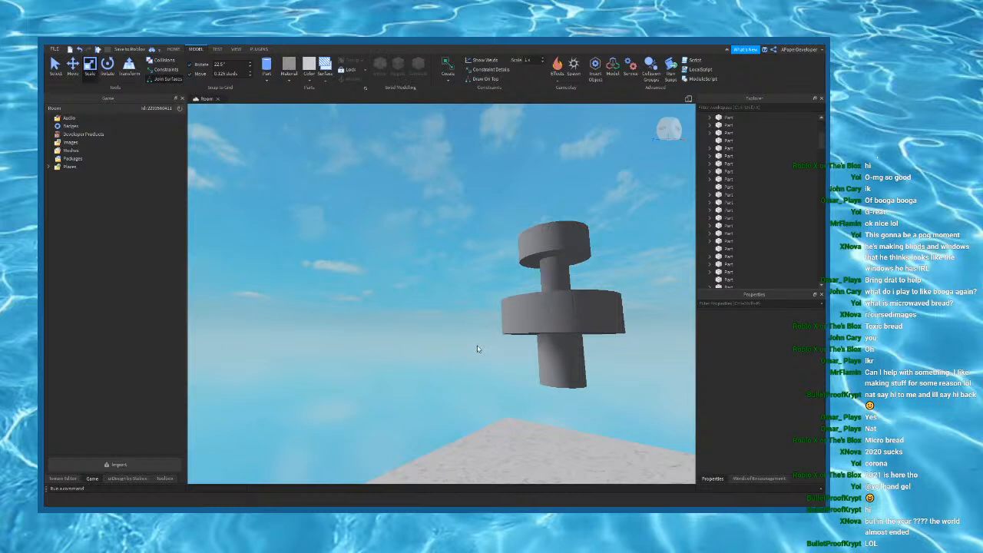
right_click_drag(565, 361, 533, 382)
left_click(548, 353)
left_click_drag(534, 381, 570, 374)
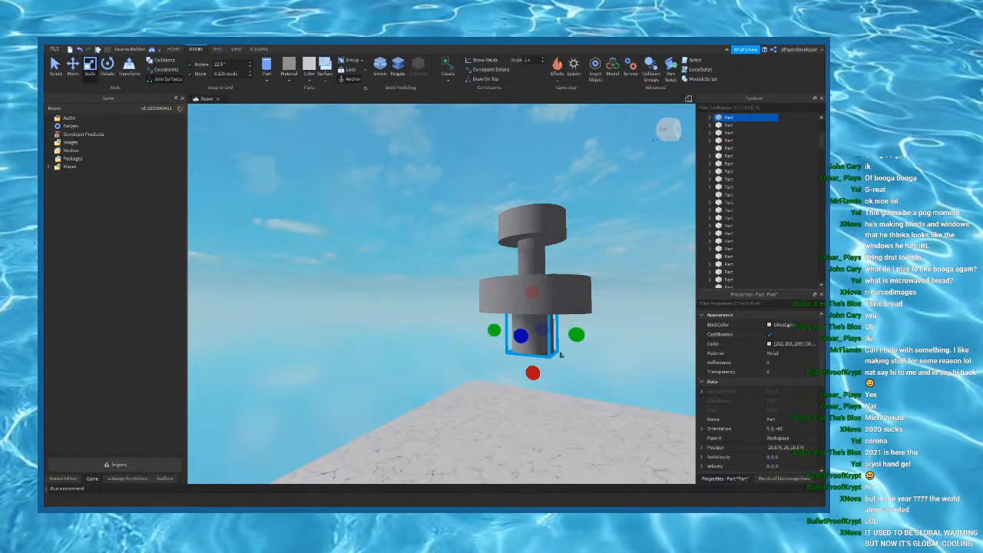
Step: Duplicate the bottom column, rotate the copy to a 45-degree tilt, and scale it down
left_click(107, 65)
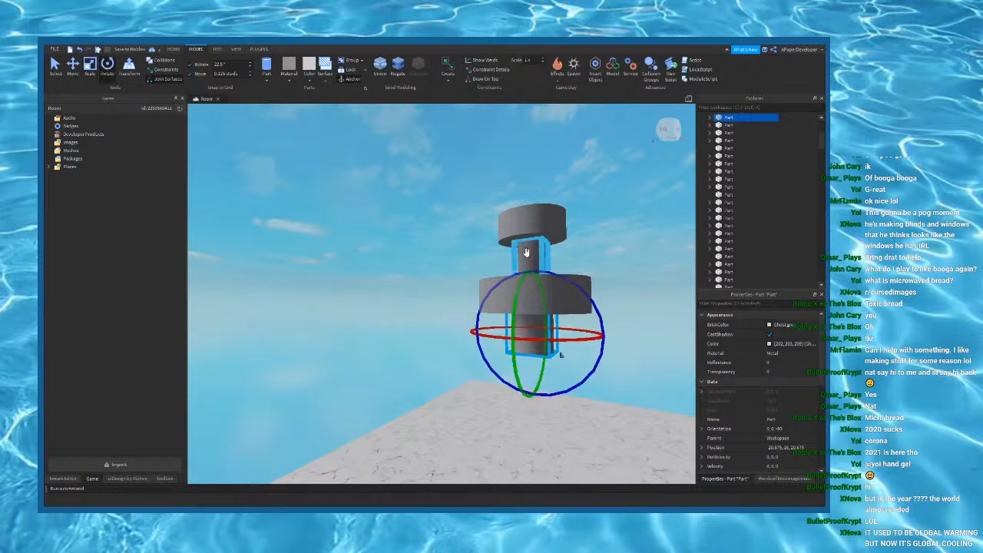
key("f")
left_click_drag(496, 275, 468, 241)
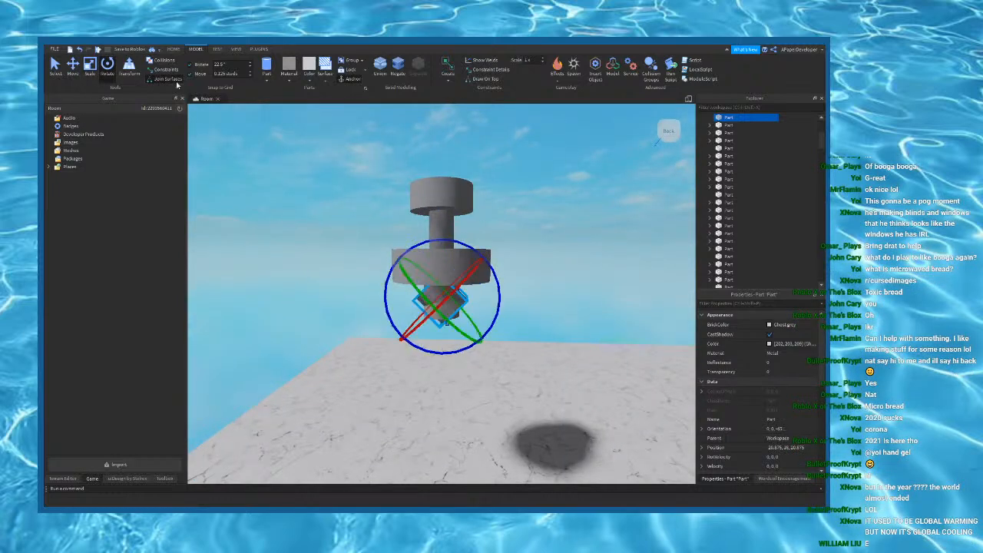
left_click(93, 68)
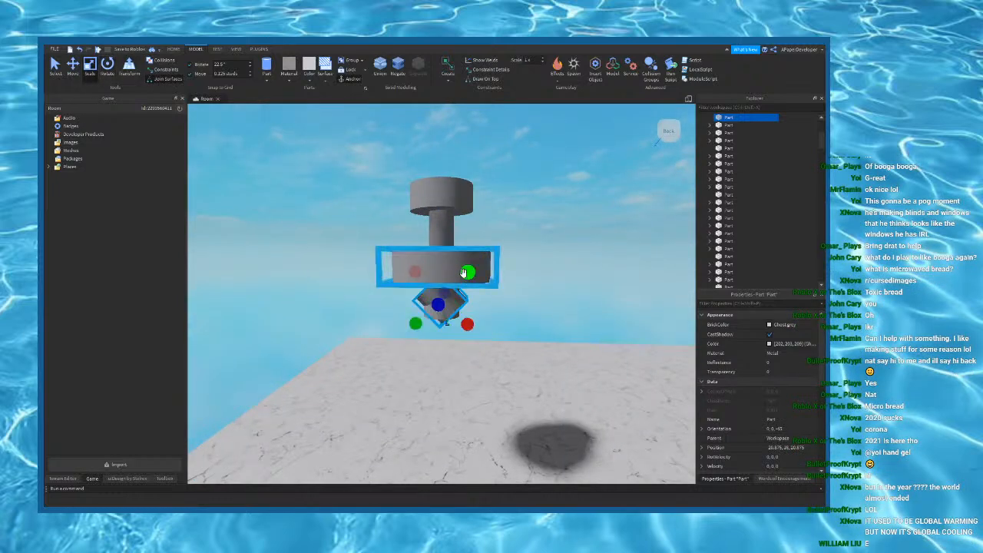
left_click_drag(464, 273, 458, 281)
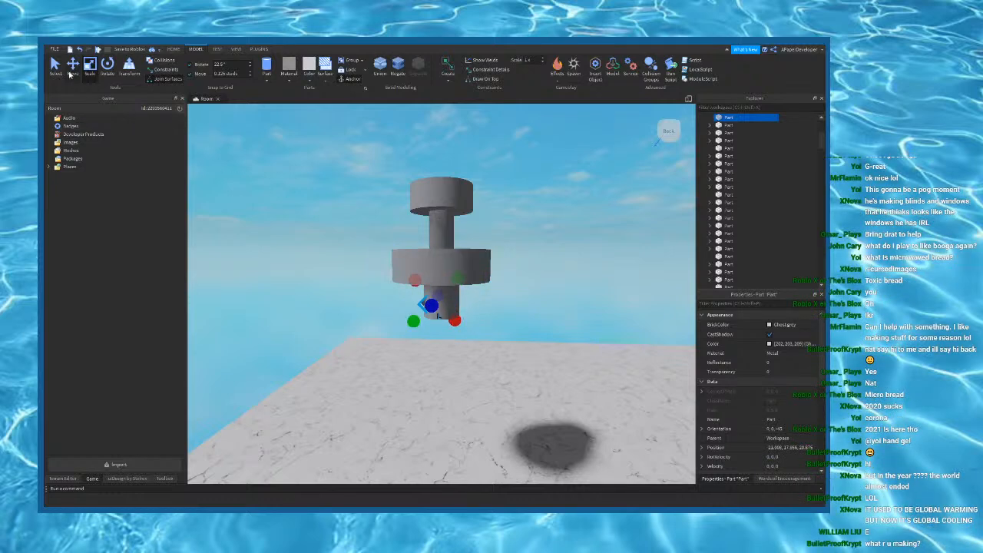
Step: Move the small tilted cylinder diagonally to the lower edge of the bottom column
left_click(72, 74)
left_click(477, 352)
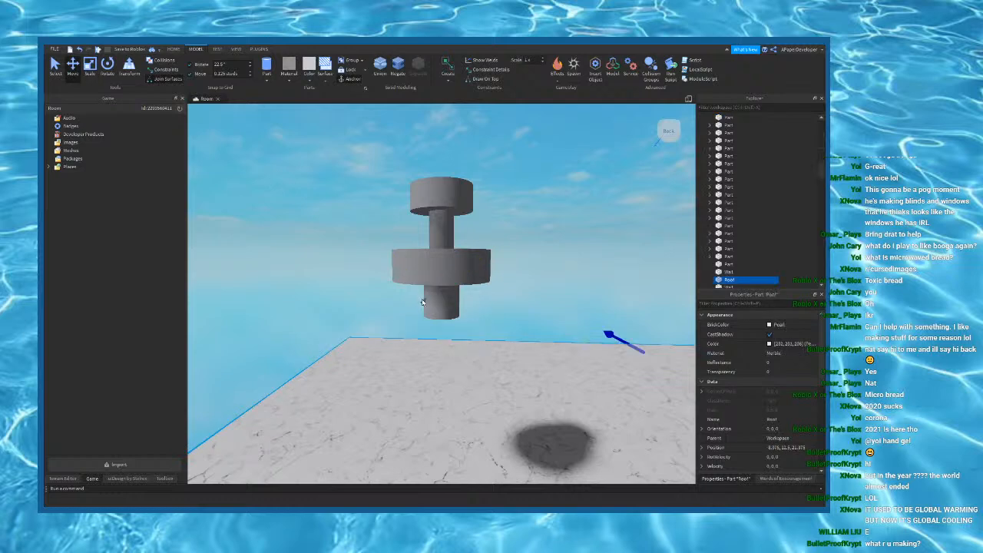
left_click(453, 316)
left_click_drag(463, 326, 477, 349)
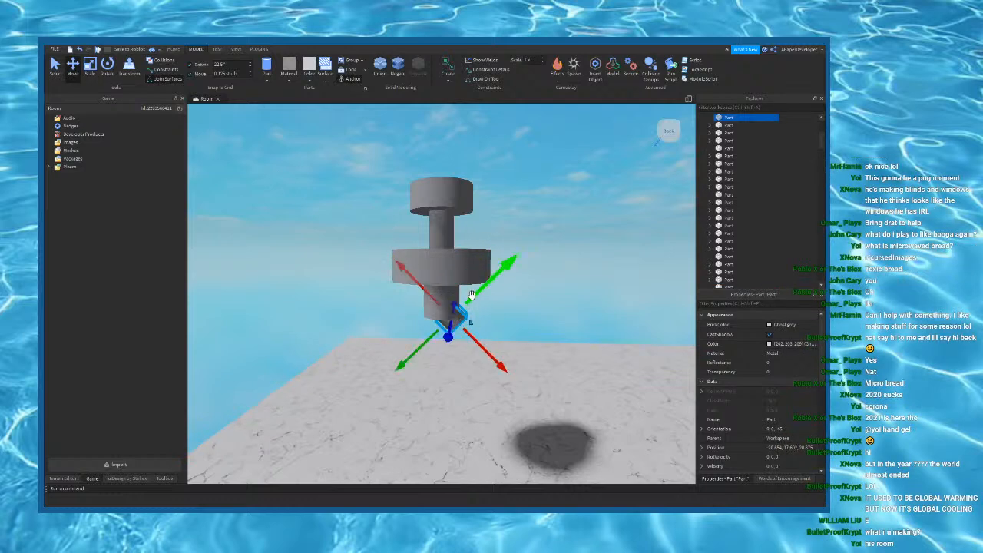
Step: Enlarge the tilted cylinder slightly and shift it diagonally down and outward from the column
scroll(478, 292, "up", 3)
left_click(91, 66)
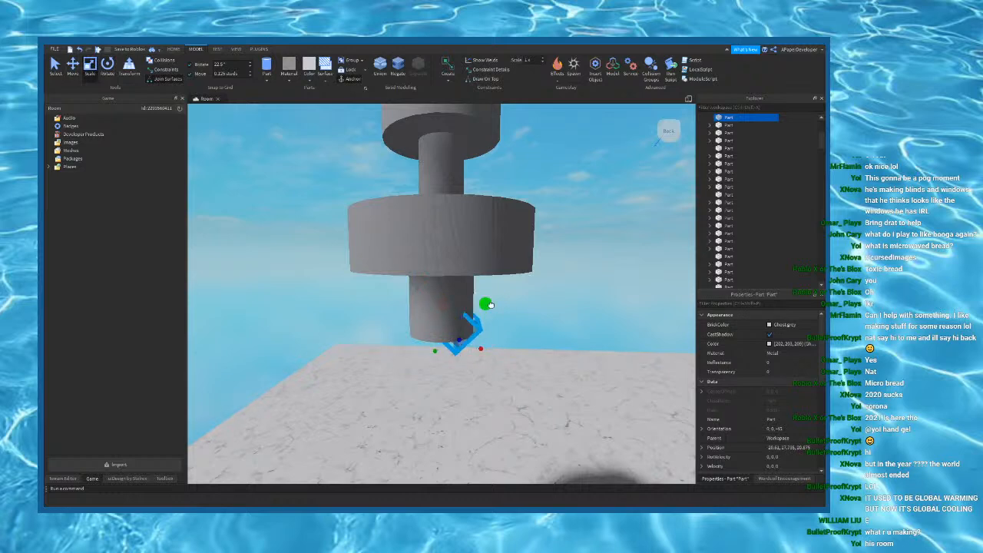
left_click_drag(490, 304, 494, 301)
left_click_drag(484, 345, 491, 353)
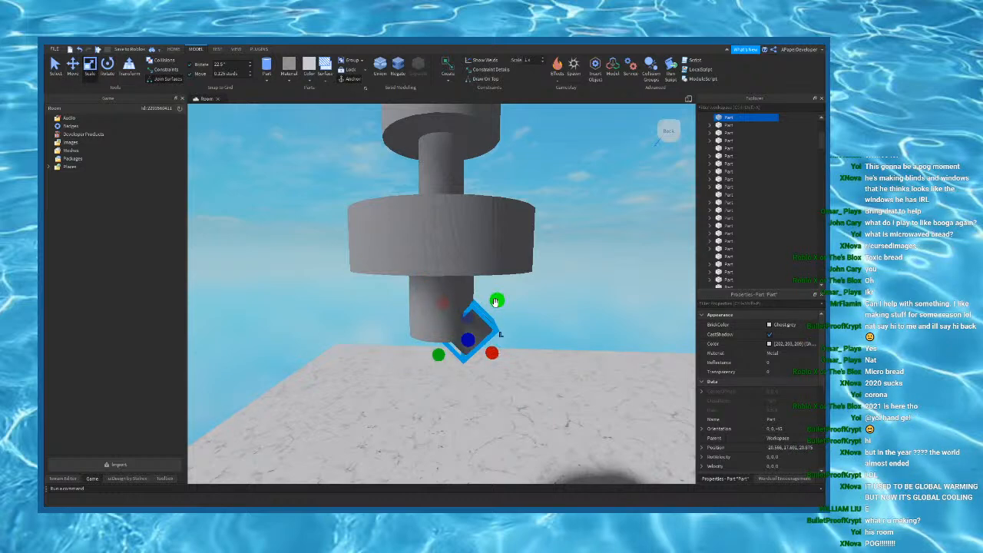
right_click_drag(489, 306, 550, 266)
left_click(74, 71)
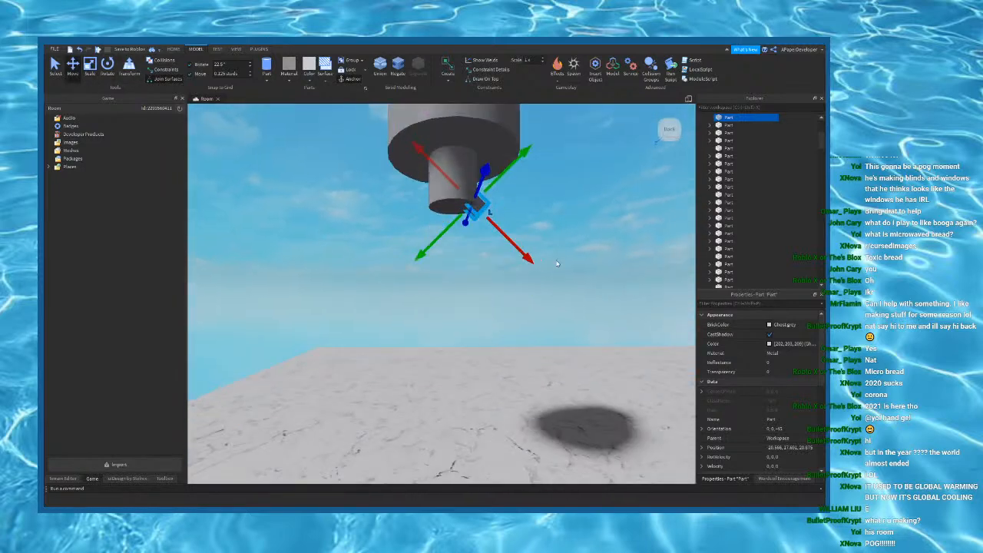
left_click_drag(521, 245, 529, 256)
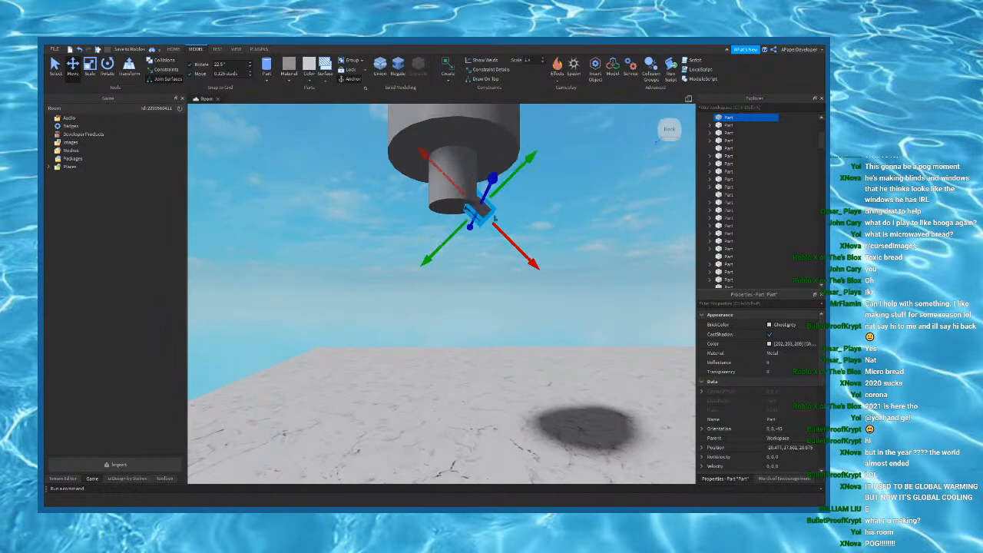
Step: Shorten the small tilted cylinder at the lower edge of the bottom column from its outer end
key("ctrl+3")
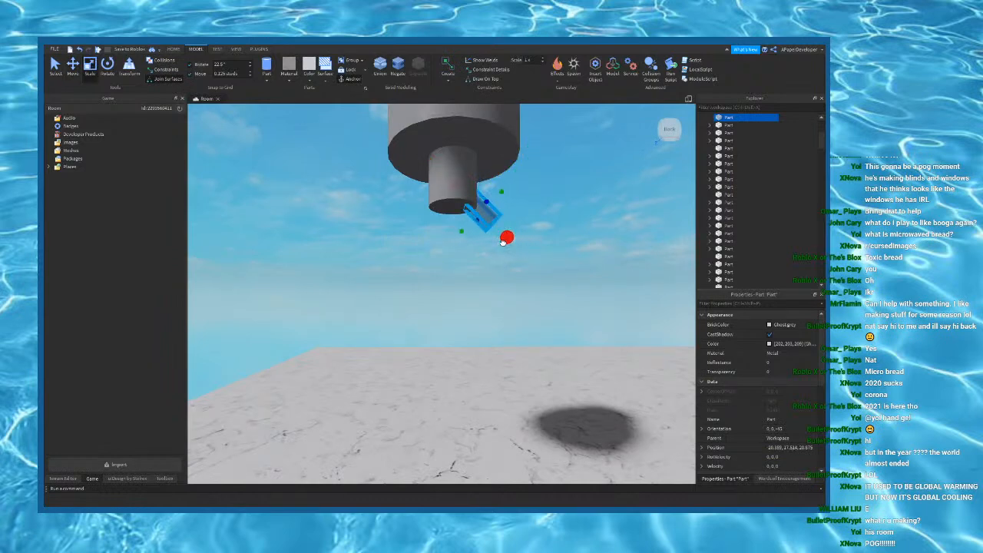
left_click(558, 216)
left_click(490, 213)
left_click(541, 217)
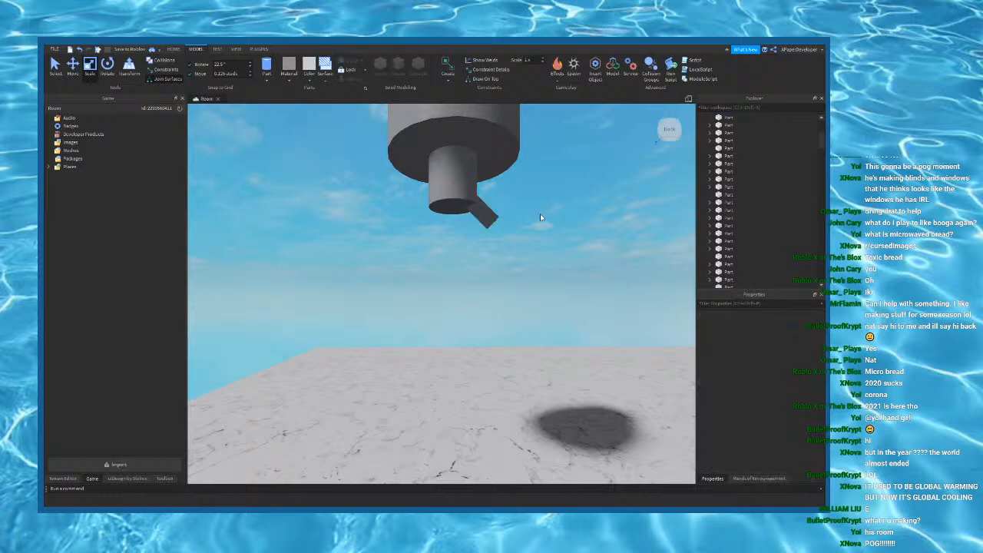
left_click(480, 213)
left_click(539, 208)
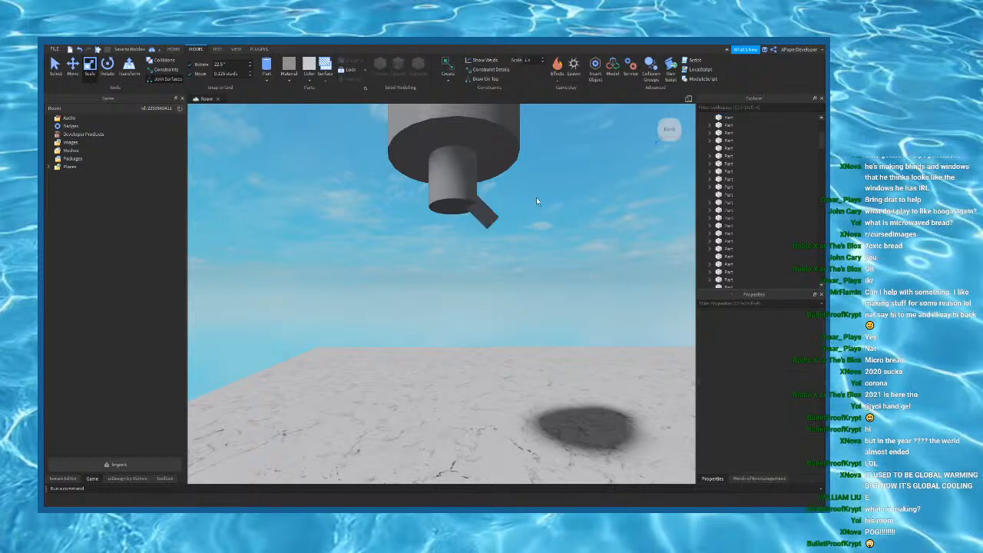
left_click(482, 223)
left_click(532, 235)
left_click(488, 218)
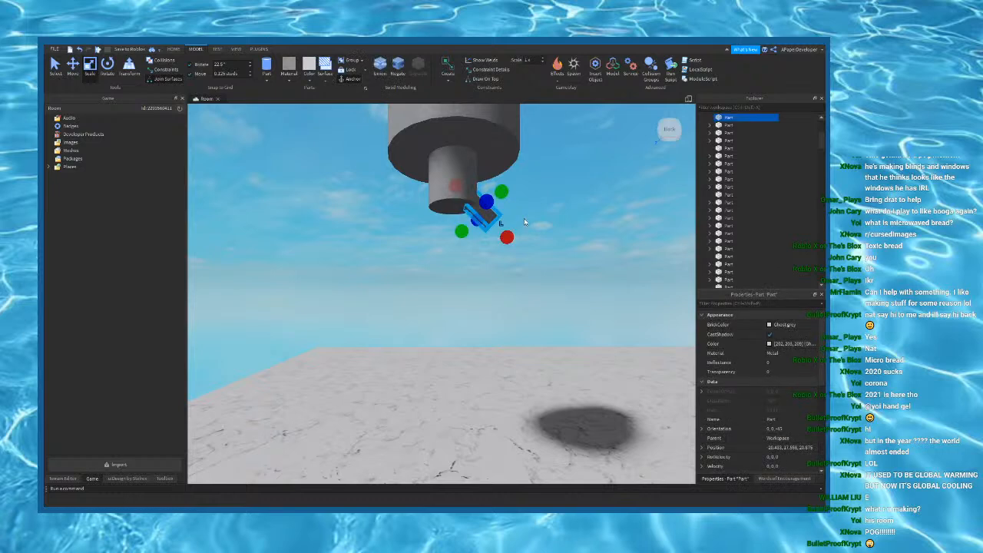
key("d")
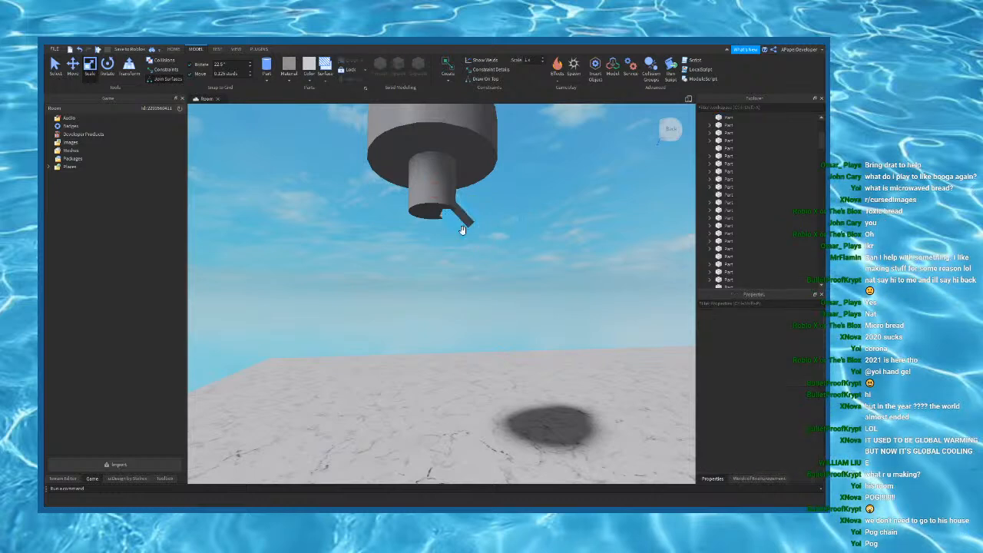
Step: Duplicate the tilted cylinder and rotate the copy from its 45-degree tilt to upright
left_click(461, 220)
left_click(108, 70)
key("e")
right_click_drag(558, 298, 556, 311)
left_click(507, 303)
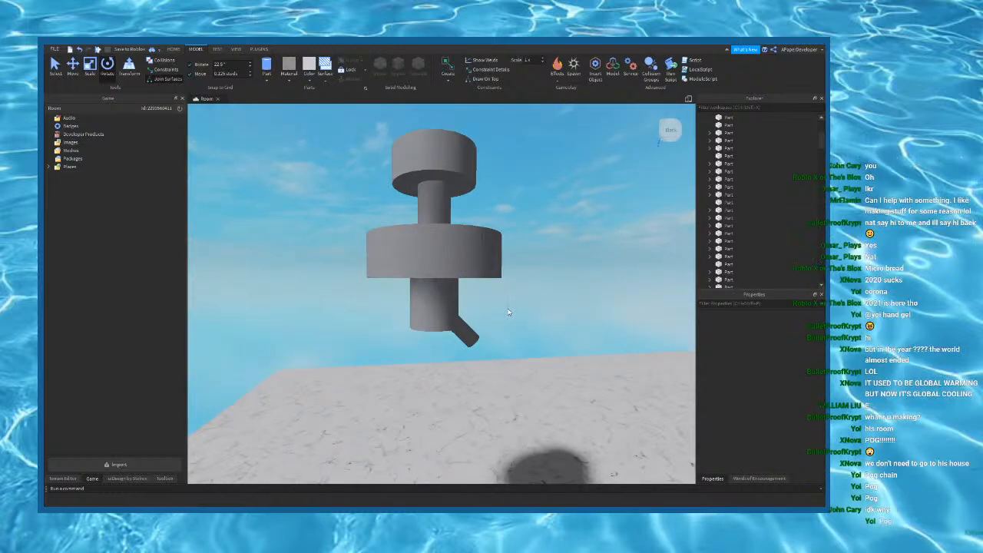
left_click(476, 327)
left_click_drag(484, 280, 522, 328)
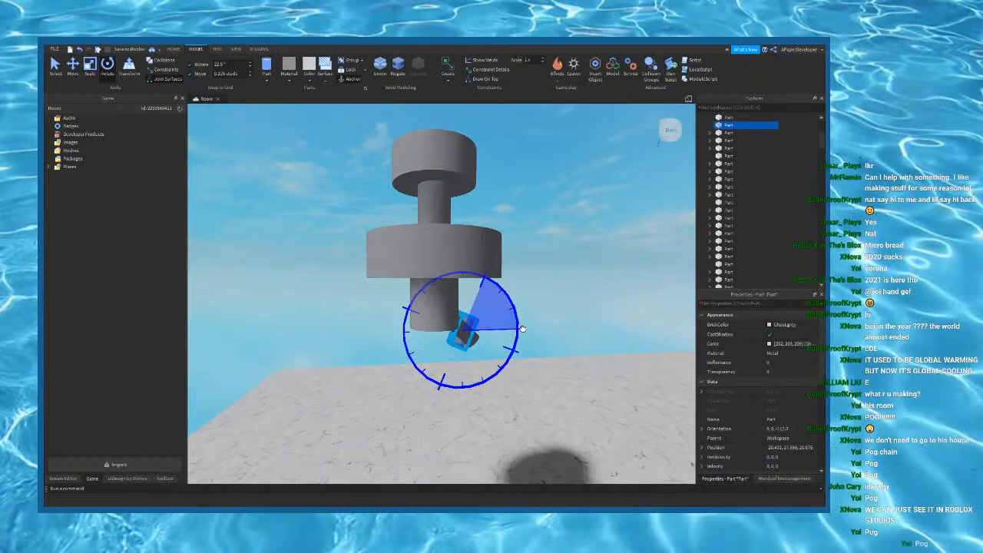
scroll(511, 349, "up", 5)
right_click_drag(528, 345, 537, 361)
left_click_drag(523, 376, 457, 390)
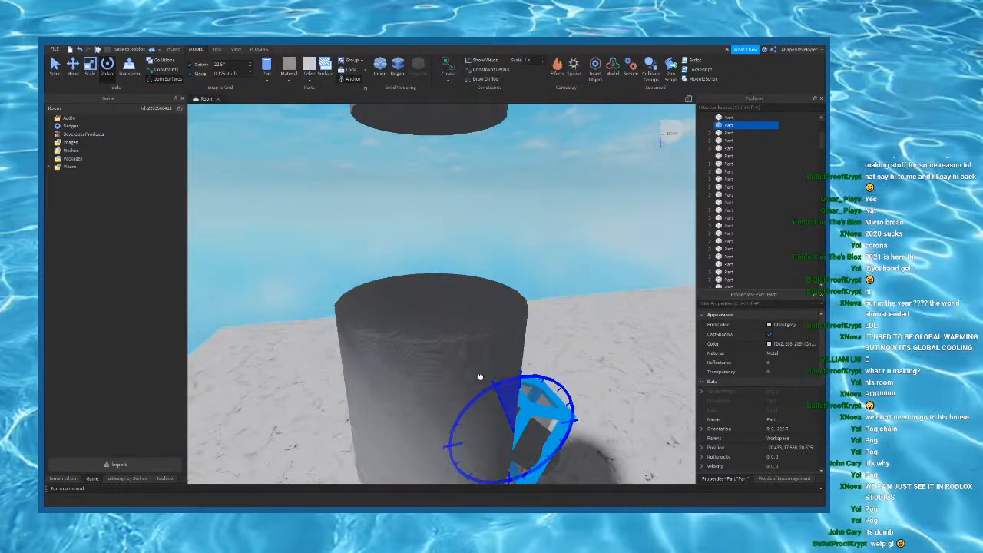
Step: Turn the copied cylinder 45 degrees around the vertical axis and tilt it to orientation 0, 45, -135
scroll(483, 364, "down", 3)
right_click_drag(483, 364, 494, 320)
scroll(511, 321, "down", 2)
left_click_drag(432, 265, 444, 246)
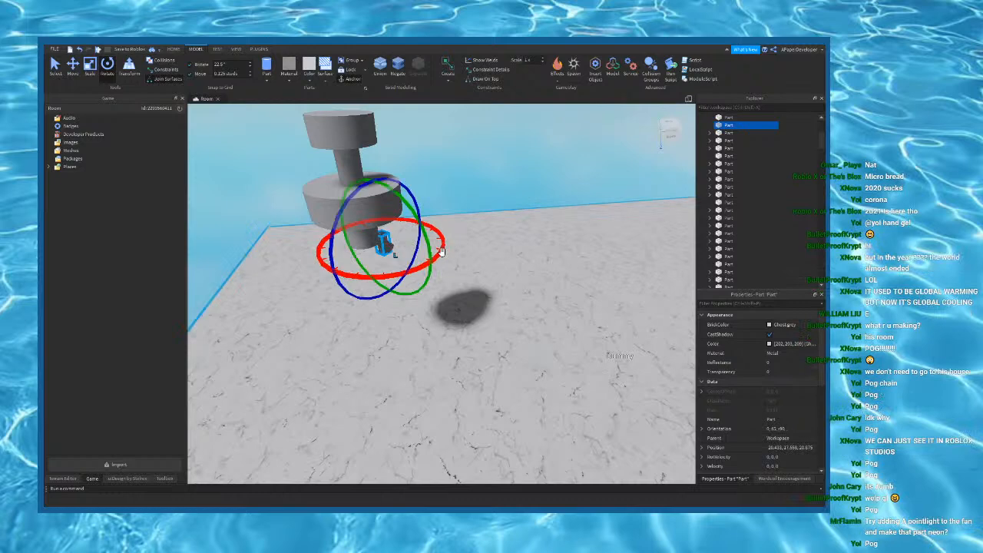
right_click_drag(448, 292, 453, 262)
left_click_drag(407, 299, 430, 333)
Step: Move the second tilted cylinder against another side of the bottom column's lower edge
key("a")
key("w")
left_click(75, 78)
right_click_drag(465, 305, 492, 307)
left_click_drag(546, 329, 501, 300)
left_click_drag(504, 198, 467, 239)
key("f")
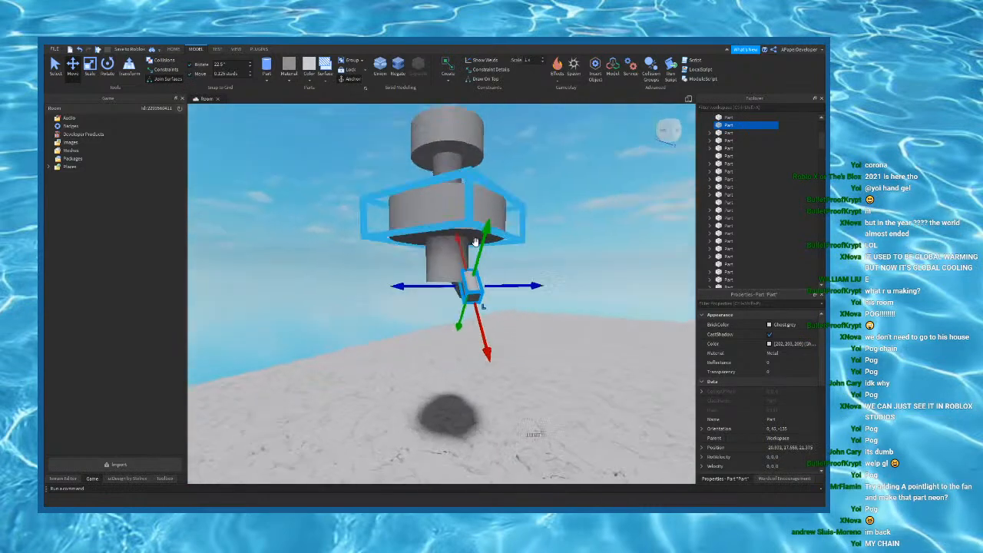
left_click(514, 268)
scroll(515, 268, "up", 3)
right_click_drag(515, 268, 514, 262)
scroll(514, 264, "down", 3)
scroll(495, 292, "up", 1)
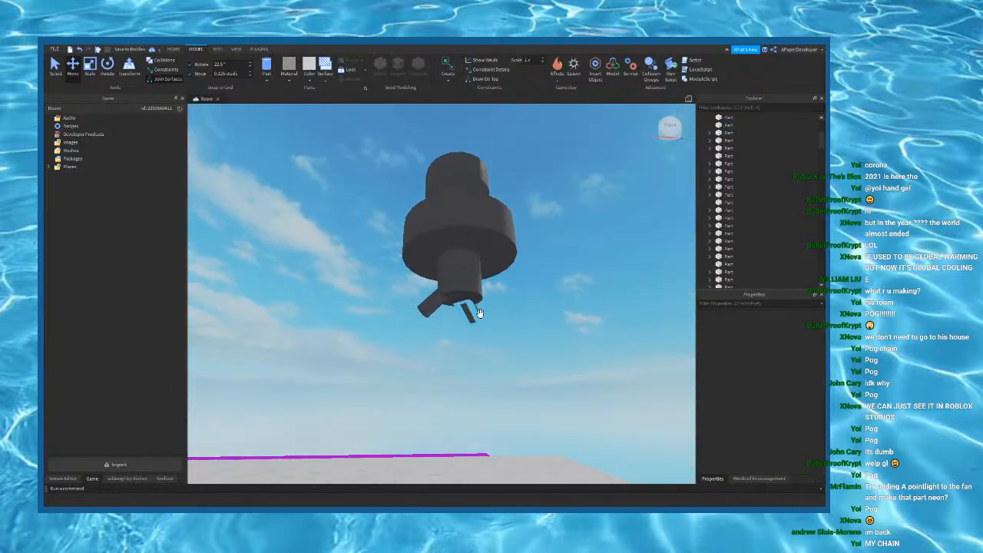
Step: Duplicate the second tilted cylinder and rotate the copy to orientation 0, -22.5, -135
left_click(478, 312)
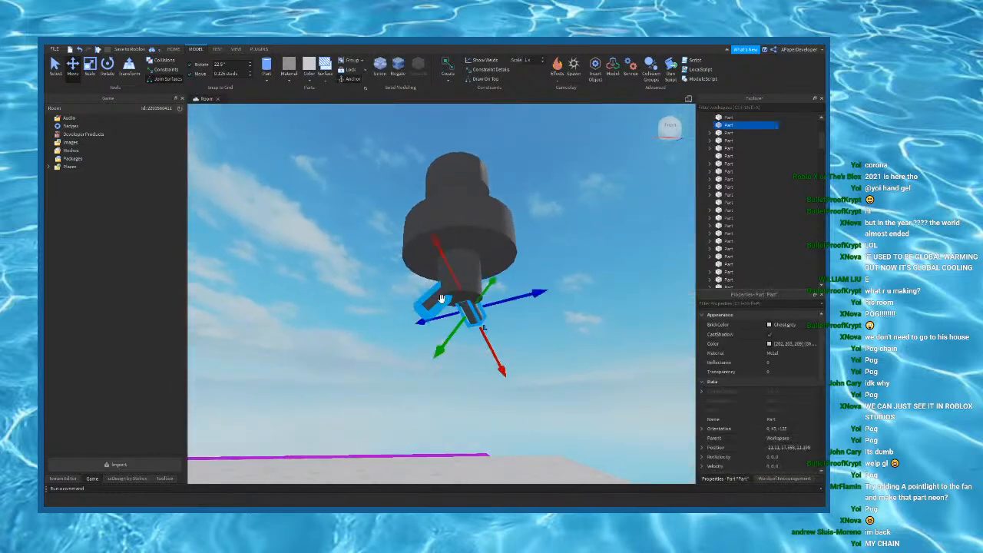
left_click(430, 301, "ctrl")
left_click(107, 72)
right_click_drag(506, 249, 479, 239)
left_click(507, 242)
left_click(478, 237)
mouse_move(332, 249)
left_mouse_down()
mouse_move(334, 228)
mouse_move(334, 265)
left_mouse_up()
right_click_drag(340, 281, 341, 280)
left_click_drag(399, 289, 351, 265)
right_click_drag(433, 211, 431, 217)
left_click_drag(411, 313, 377, 328)
left_click_drag(406, 240, 431, 262)
right_click_drag(309, 201, 308, 200)
Step: Move the third tilted cylinder to the free side of the bottom column, angled outward from its lower edge
left_click(74, 76)
key("f")
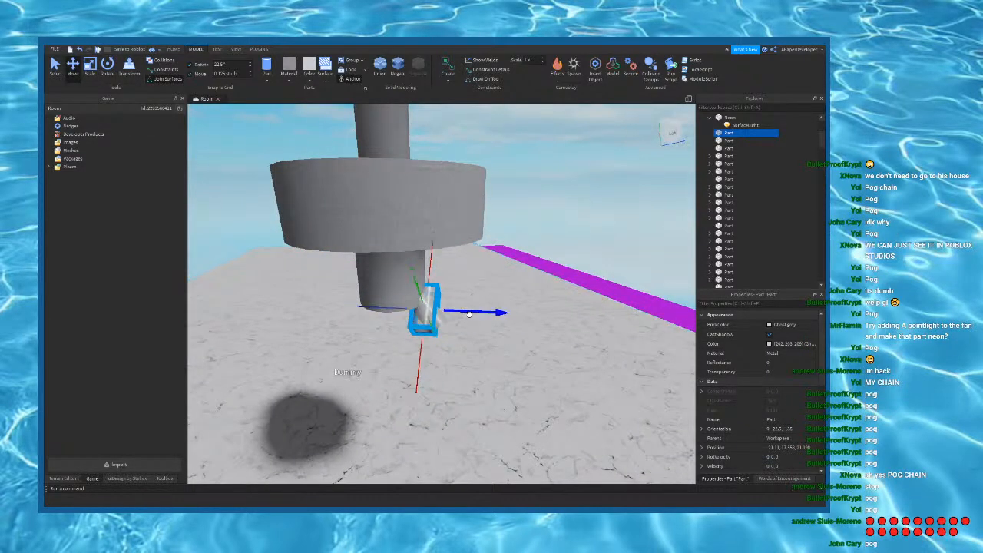
left_click_drag(436, 311, 428, 310)
right_click_drag(428, 310, 433, 314)
left_click(558, 425)
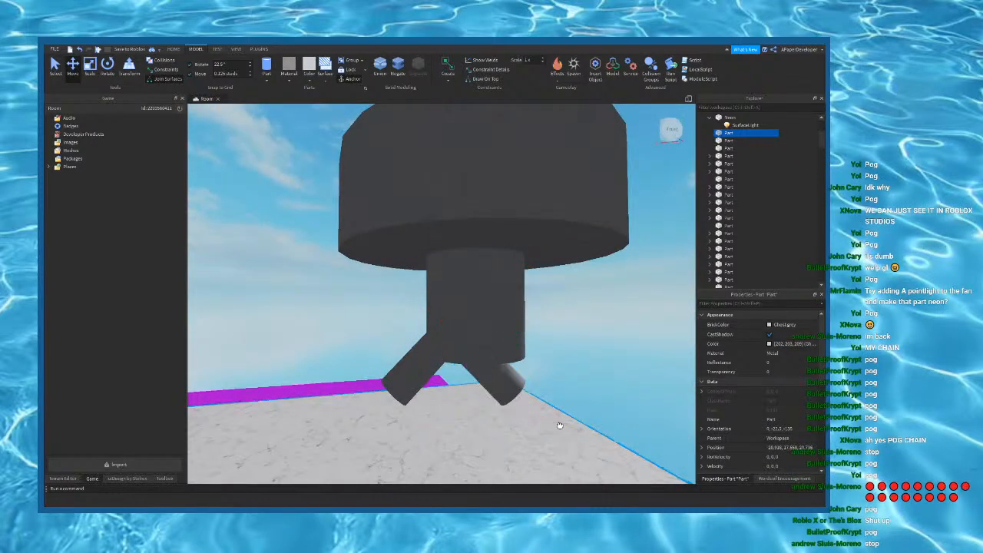
left_click(517, 384)
left_click_drag(545, 394, 561, 395)
left_click_drag(540, 341, 553, 329)
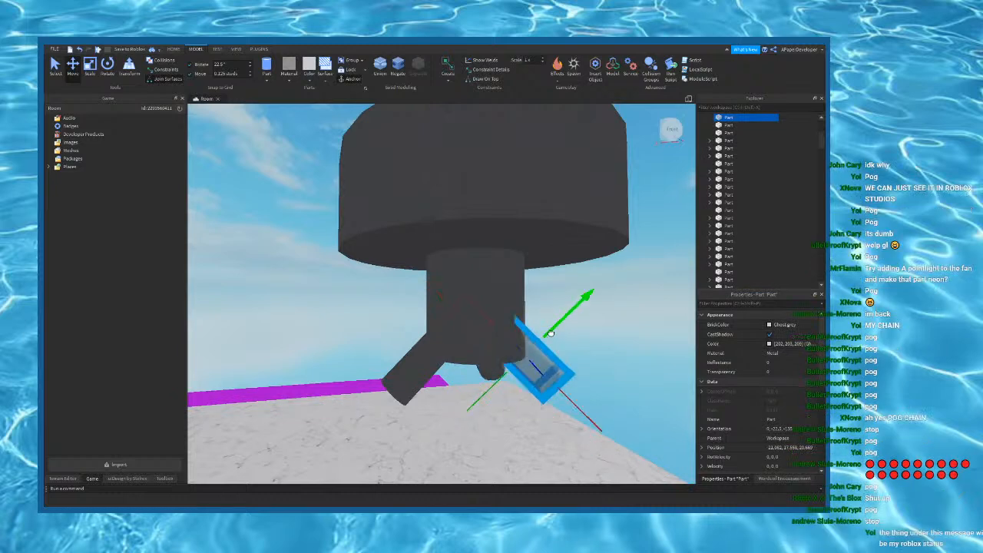
left_click_drag(569, 408, 577, 407)
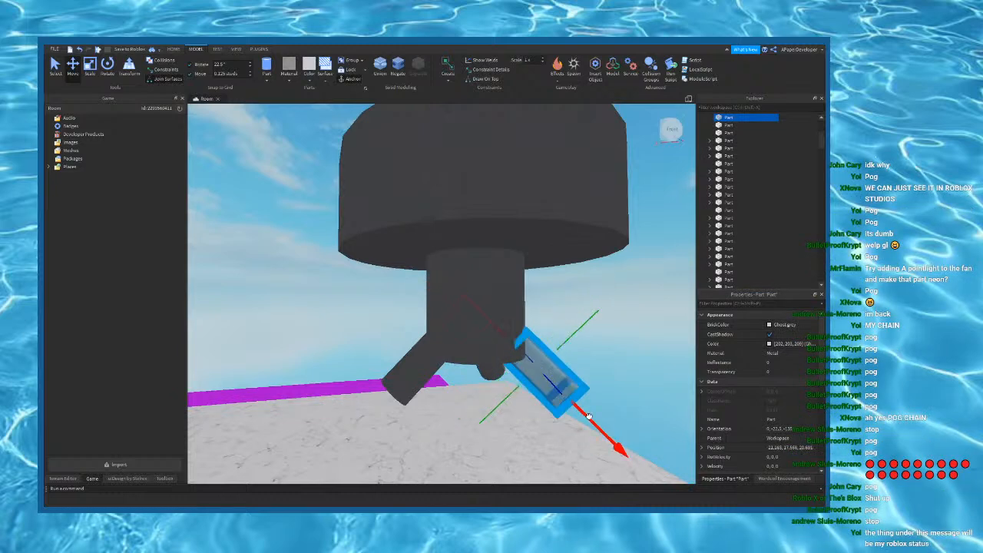
Step: Straighten the third arm upright and square it to the axes at orientation 0, 0, -90
left_click(581, 343)
right_click_drag(641, 340, 474, 256)
left_click(475, 256)
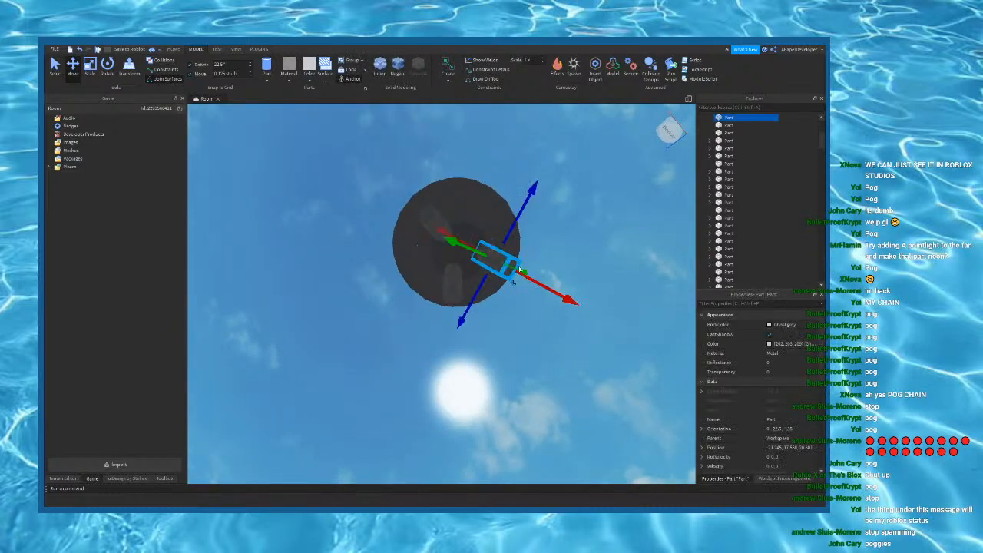
right_click_drag(541, 293, 541, 293)
left_click(104, 73)
right_click_drag(479, 252, 479, 252)
left_click_drag(577, 369, 566, 405)
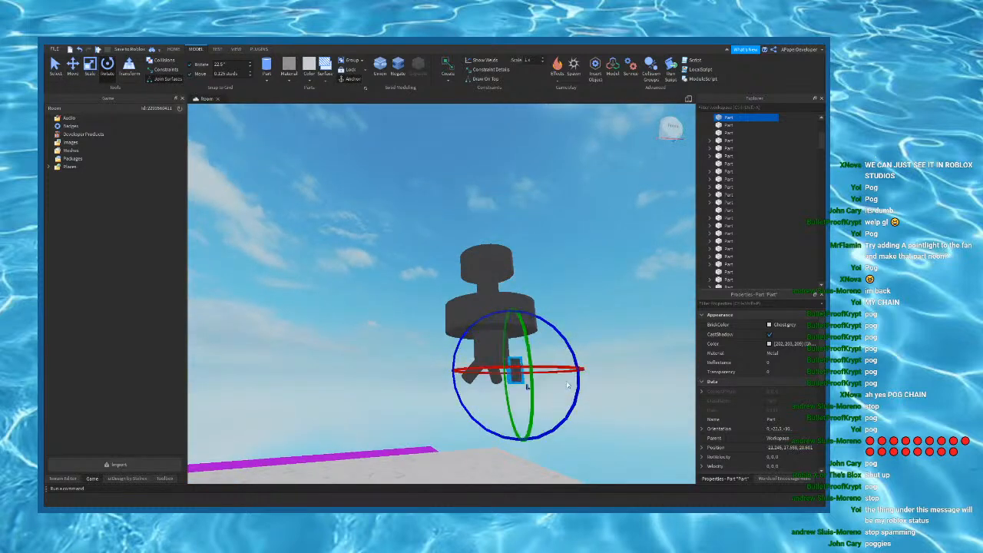
right_click_drag(555, 287, 555, 287)
left_click_drag(536, 403, 568, 411)
right_click_drag(572, 400, 572, 400)
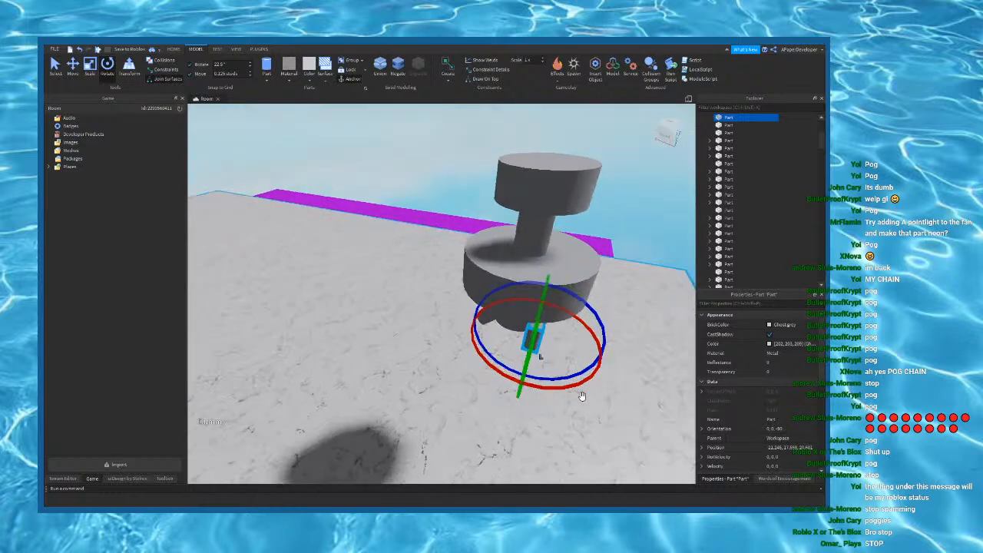
Step: Turn the third arm around the vertical axis and tilt it outward to orientation 0, -45, -135
left_click_drag(578, 385, 520, 399)
mouse_move(579, 330)
left_mouse_down()
mouse_move(562, 300)
mouse_move(573, 318)
left_mouse_up()
right_click_drag(573, 318, 575, 317)
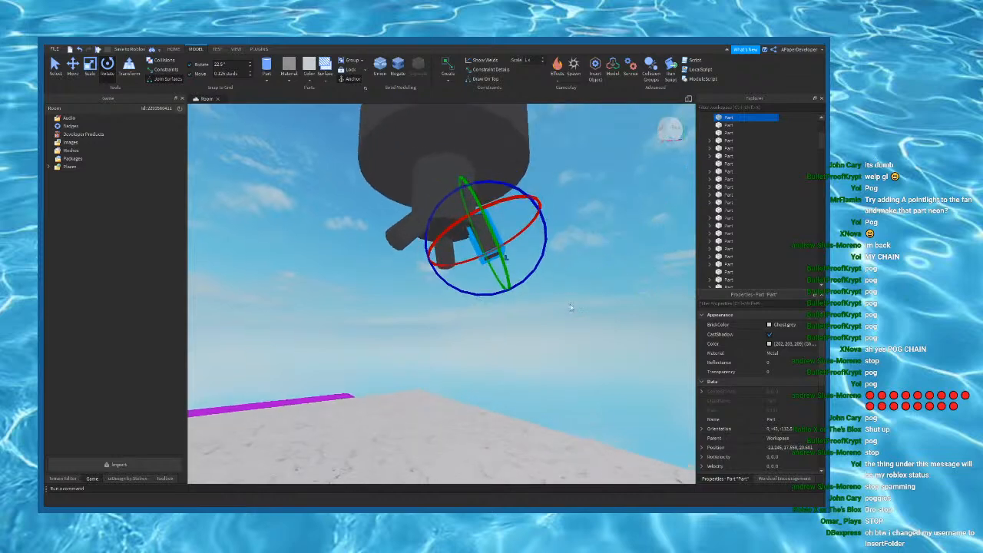
left_click_drag(539, 260, 551, 237)
left_click(593, 298)
right_click_drag(593, 298, 573, 305)
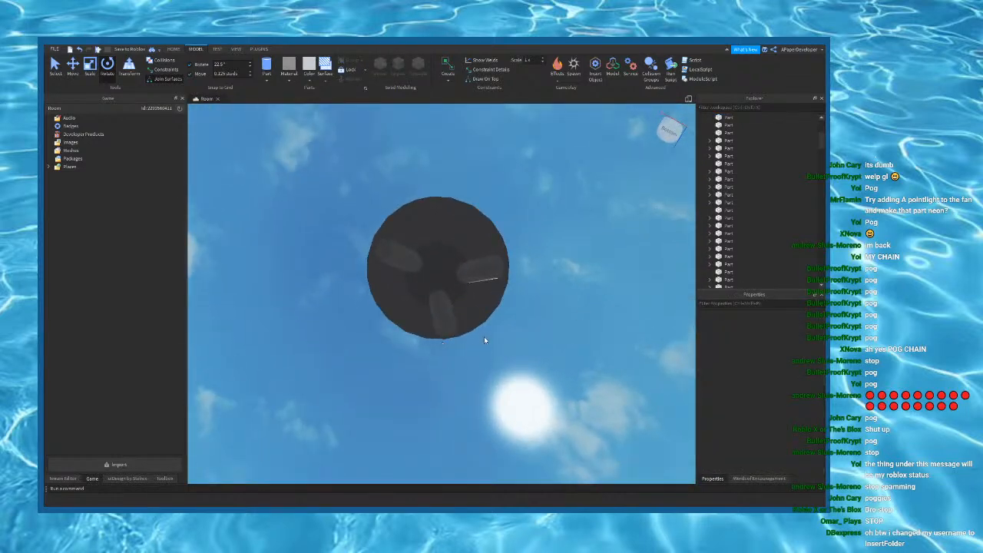
Step: Rotate the third arm further around the column to orientation 0, -67.5, -135 for more even spacing
left_click(483, 277)
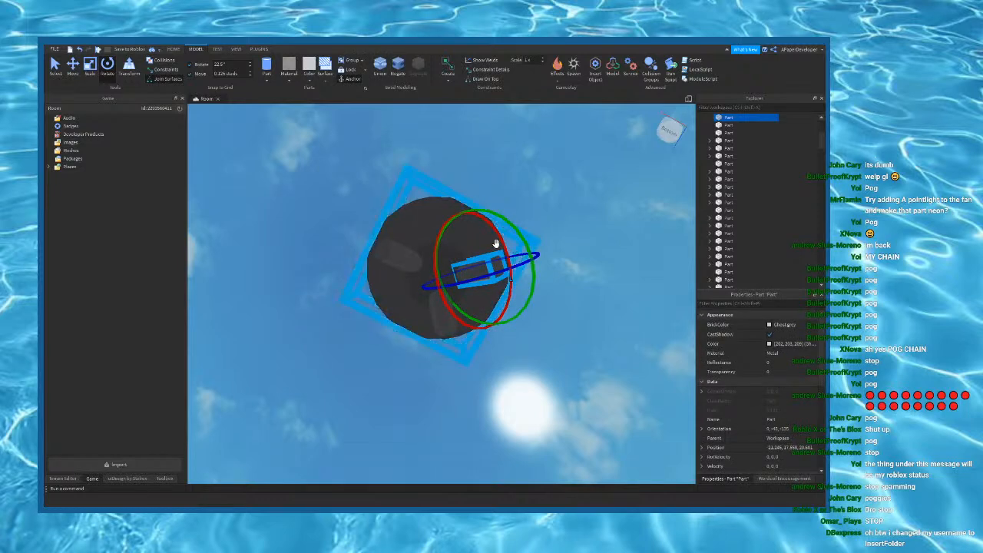
right_click_drag(496, 243, 528, 220)
scroll(528, 220, "up", 2)
left_click_drag(424, 234, 451, 274)
left_click_drag(432, 311, 415, 315)
left_click_drag(443, 277, 439, 253)
right_click_drag(439, 253, 442, 252)
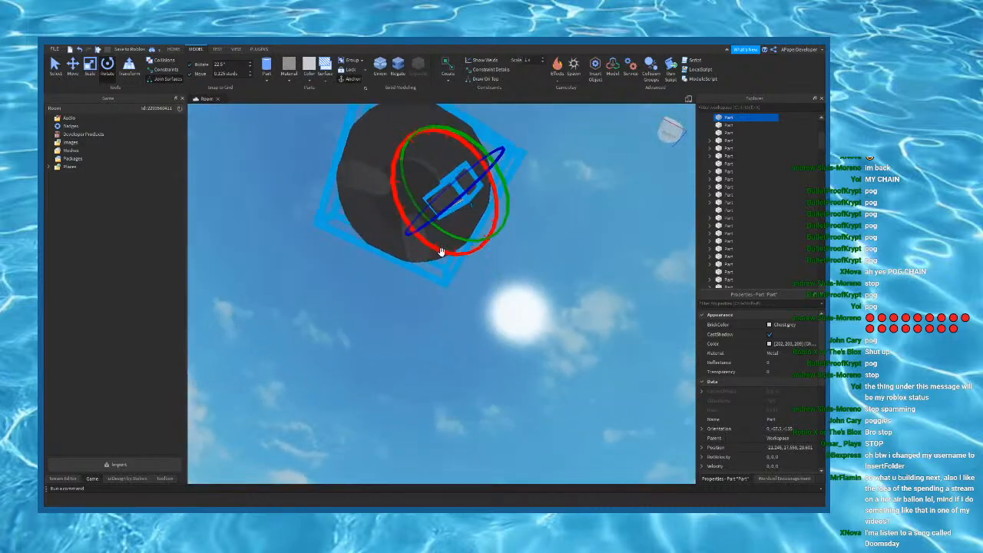
Step: Shift the rotated third arm sideways so it lines up with the centre of the bottom column
key("e")
left_click(74, 66)
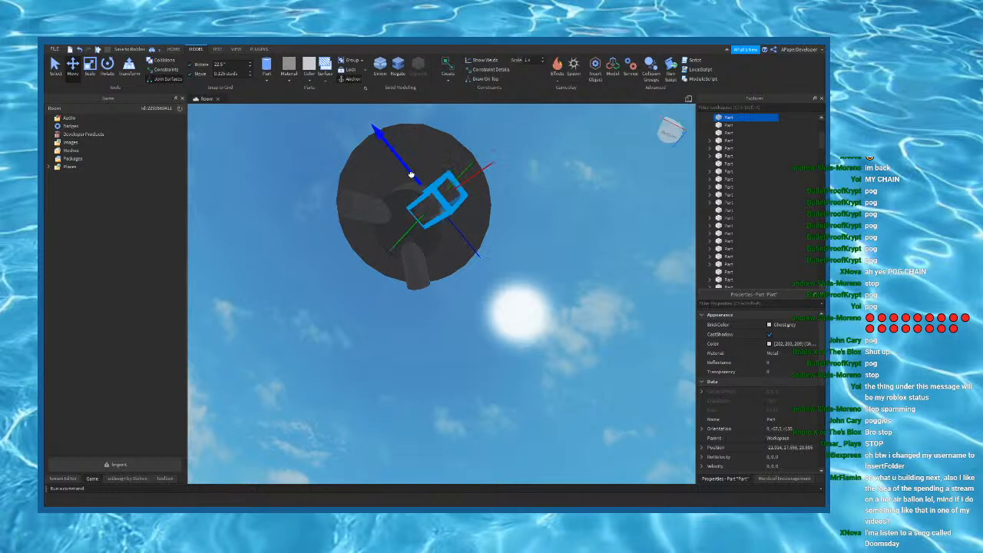
left_click(603, 221)
right_click_drag(603, 221, 603, 221)
Step: Duplicate the first tilted arm, move the copy to its outer end, and scale it into a short, wide lamp head
right_click_drag(518, 267, 560, 200)
left_click(475, 235)
right_click_drag(475, 235, 471, 242)
key("ctrl+d")
mouse_move(440, 298)
left_mouse_down()
mouse_move(391, 345)
mouse_move(449, 305)
left_mouse_up()
left_click(90, 65)
right_click_drag(473, 268, 468, 269)
left_click_drag(468, 270, 419, 241)
left_click_drag(435, 294, 426, 305)
left_click_drag(471, 265, 464, 273)
Step: Scale the Institutional white Neon disc to fit just inside the rim of the lamp head
left_click_drag(470, 323, 461, 311, "ctrl")
left_click_drag(465, 274, 458, 279, "ctrl")
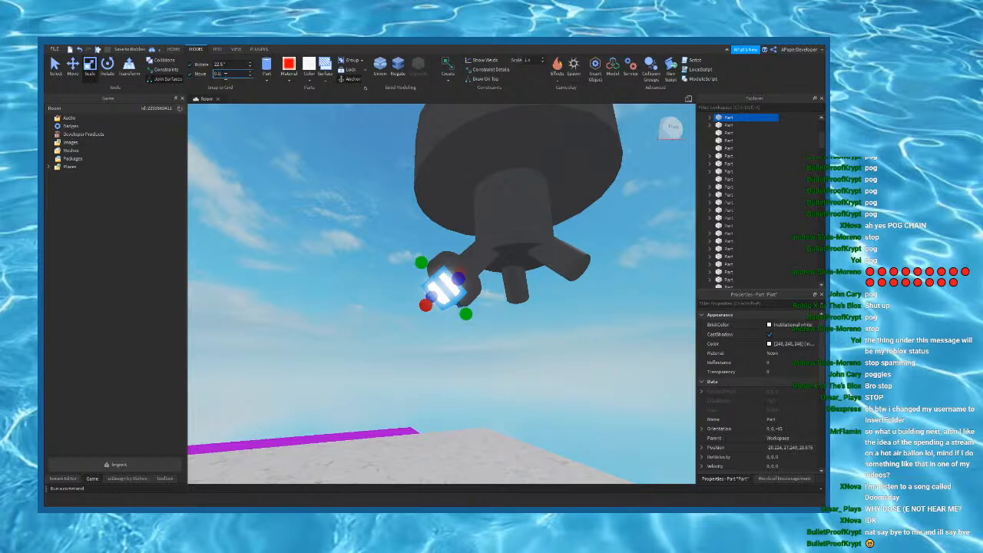
right_click_drag(527, 176, 444, 298)
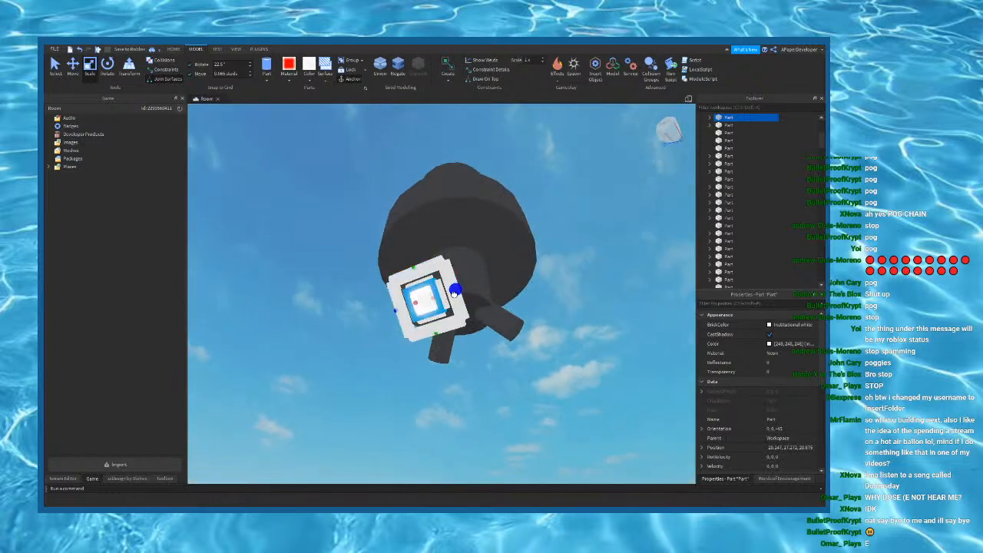
left_click_drag(456, 294, 457, 293, "ctrl")
left_click_drag(414, 268, 415, 259, "ctrl")
left_click(576, 262)
Step: Select all parts of the metal fixture and clear them from above the roof
right_click_drag(576, 263, 576, 260)
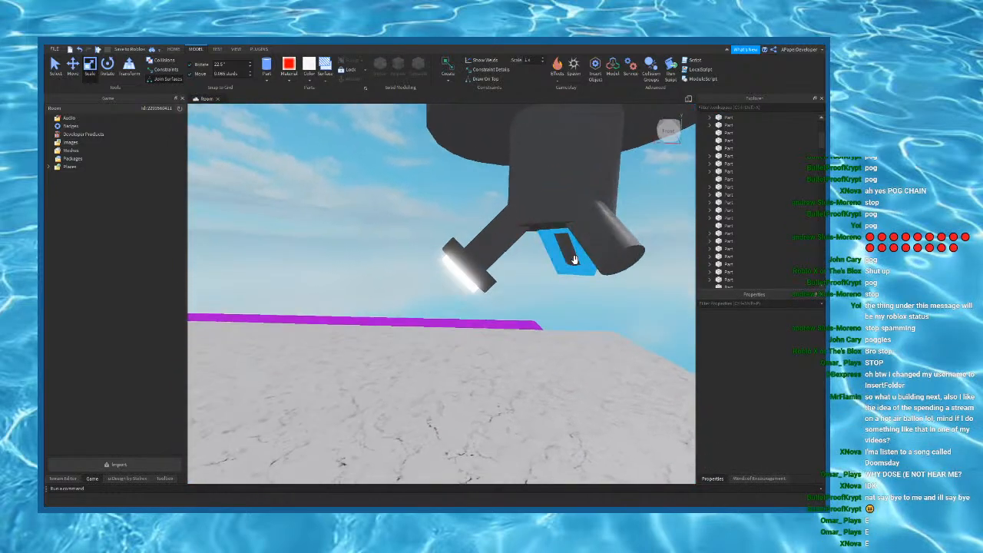
left_click(457, 272)
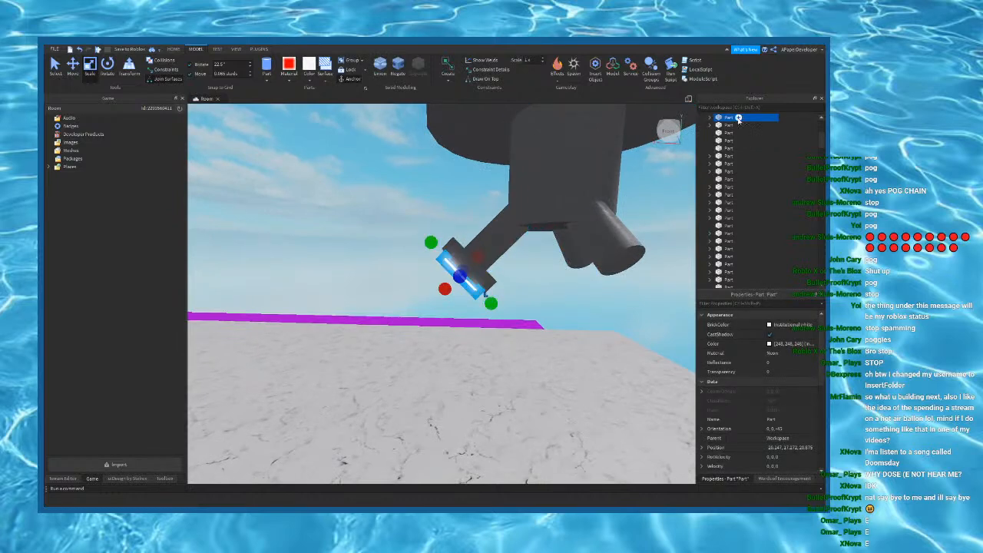
left_click(728, 179, "shift")
key("f")
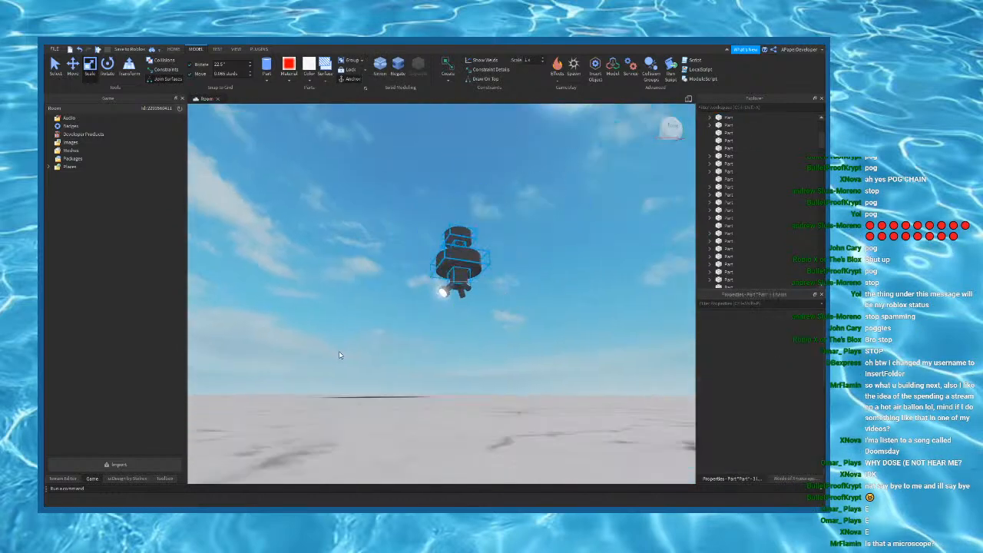
left_click_drag(568, 232, 453, 300)
key("Delete")
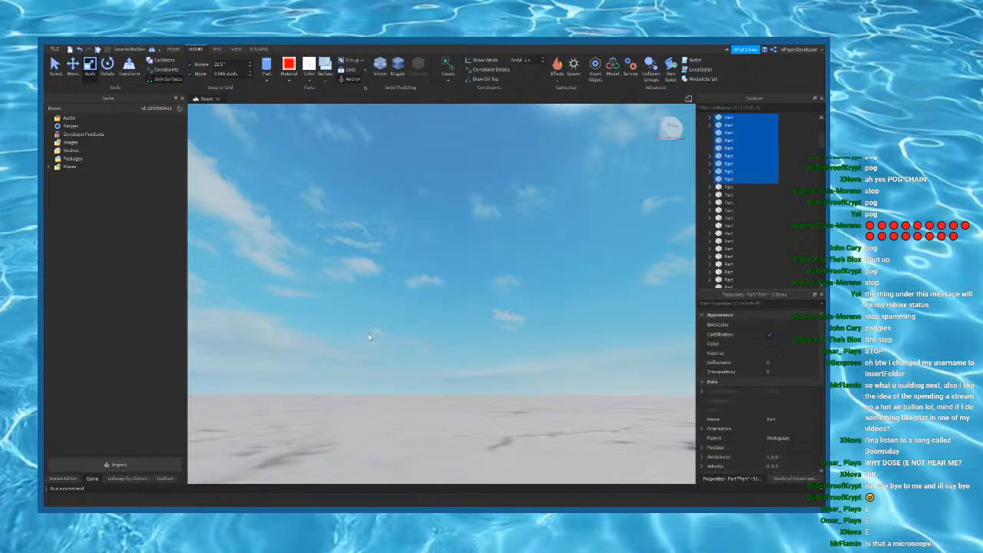
key("ctrl+z")
Step: Insert a cylinder on the roof with Wood material and color it Dark orange
left_click(455, 310)
right_click_drag(456, 310, 461, 293)
scroll(459, 295, "up", 5)
scroll(461, 294, "down", 6)
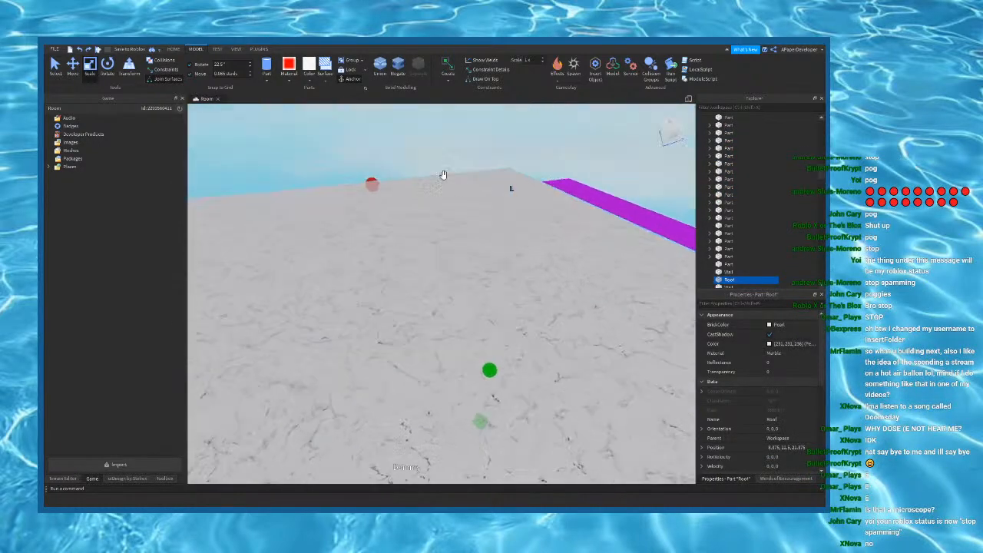
left_click(423, 166)
scroll(458, 257, "up", 3)
right_click_drag(459, 257, 459, 258)
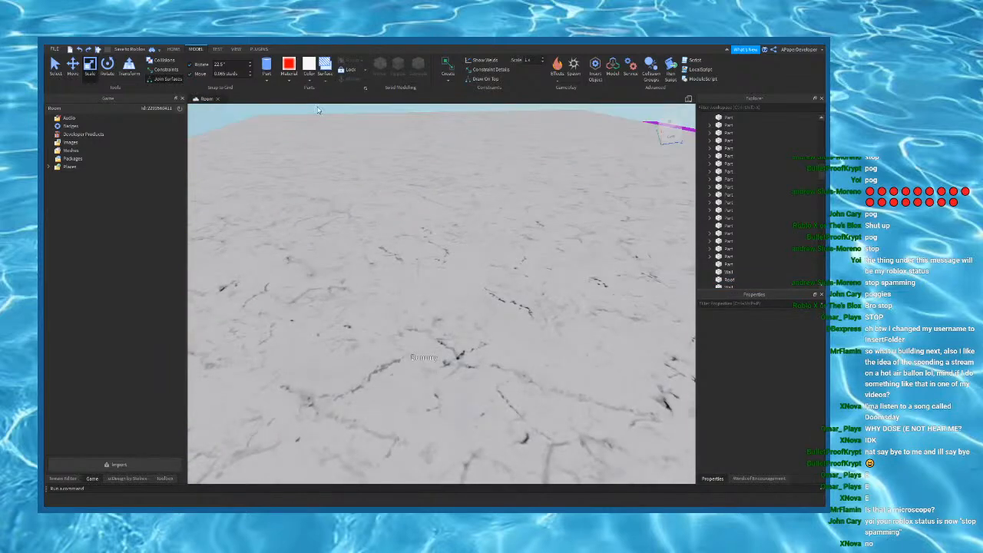
left_click(271, 75)
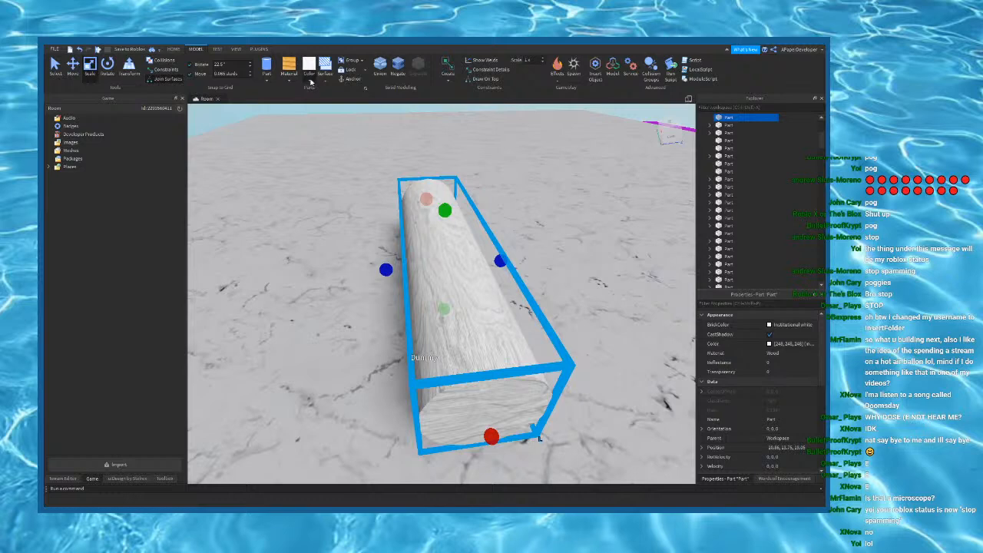
left_click(421, 206)
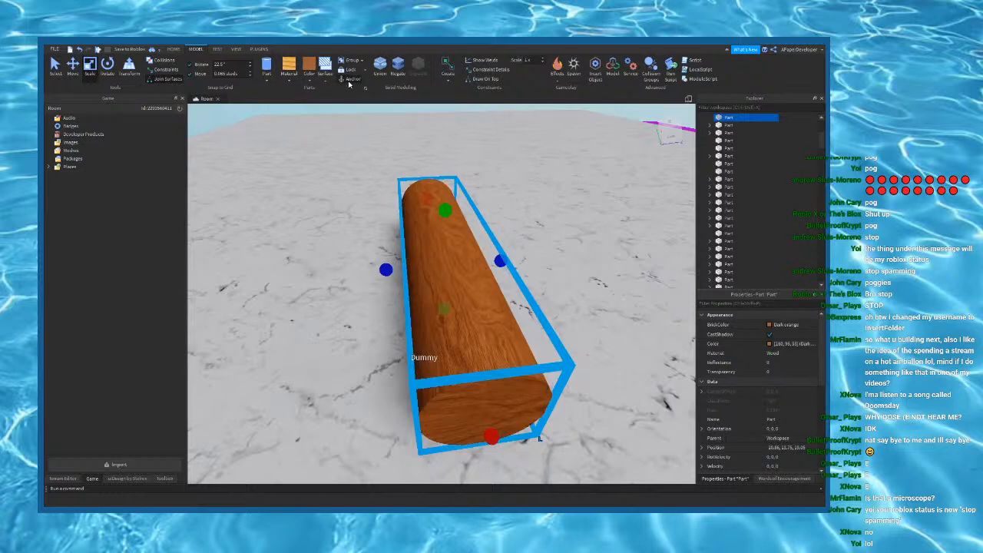
Step: Set the move increment to 0.25 studs and rotate the wooden cylinder upright to orientation 0, 0, -90
left_click(108, 73)
mouse_move(345, 231)
right_mouse_down()
mouse_move(450, 248)
mouse_move(417, 222)
mouse_move(345, 224)
right_mouse_up()
type("0.25")
key("Return")
left_click_drag(662, 271, 491, 259)
key("f")
Step: Shorten the upright wooden cylinder along its height
left_click(92, 70)
left_click_drag(451, 419, 456, 217)
right_click_drag(456, 217, 500, 215)
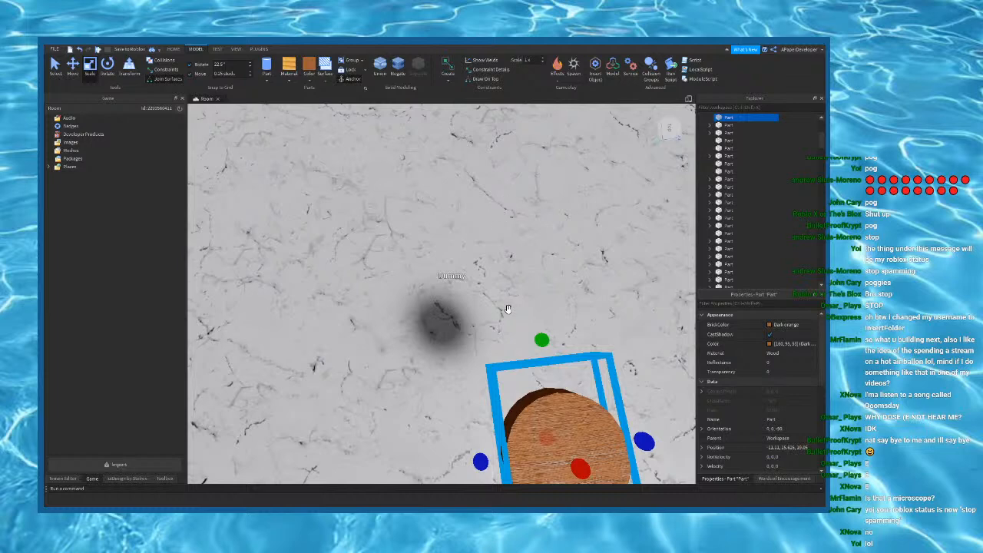
Step: Scale down the duplicate cylinder and position it inside the underside of the larger wooden cylinder
scroll(506, 308, "down", 3)
scroll(457, 319, "up", 4)
left_click_drag(467, 268, 465, 256)
right_click_drag(521, 297, 522, 296)
left_click_drag(440, 269, 441, 290)
left_click_drag(442, 211, 442, 230)
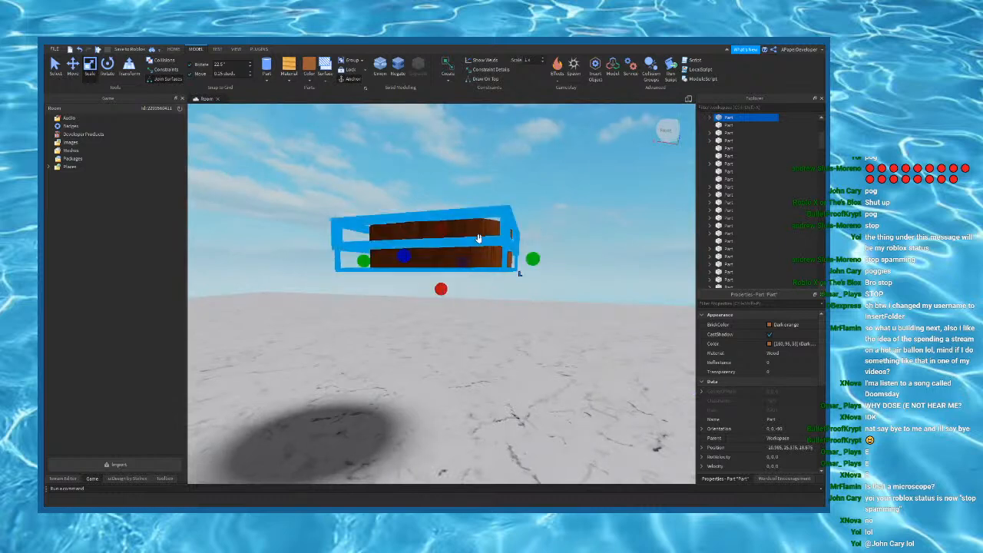
right_click_drag(478, 235, 478, 241)
right_click_drag(472, 197, 551, 147)
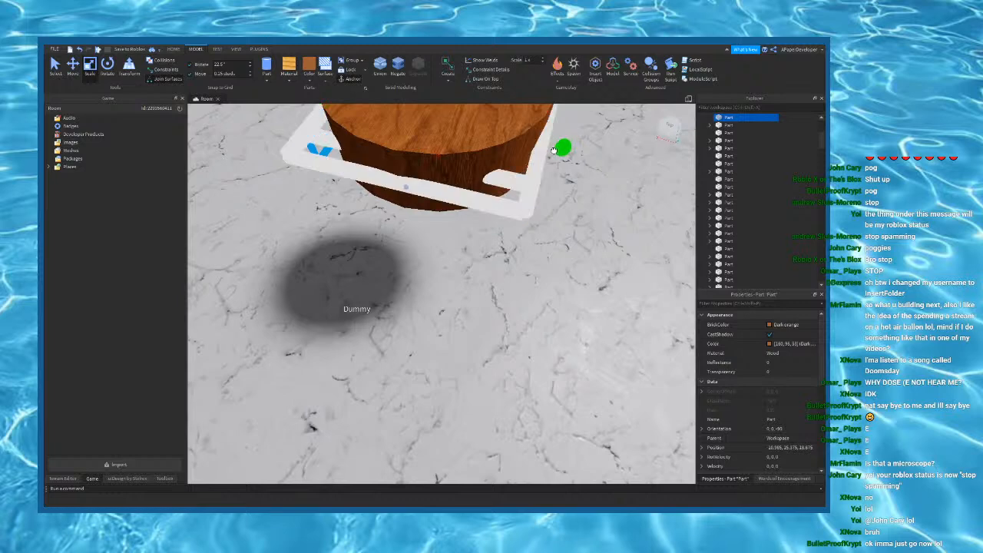
Step: Negate the inner cylinder and union it with the larger one to hollow out the lamp housing's underside
right_click_drag(410, 118, 417, 285)
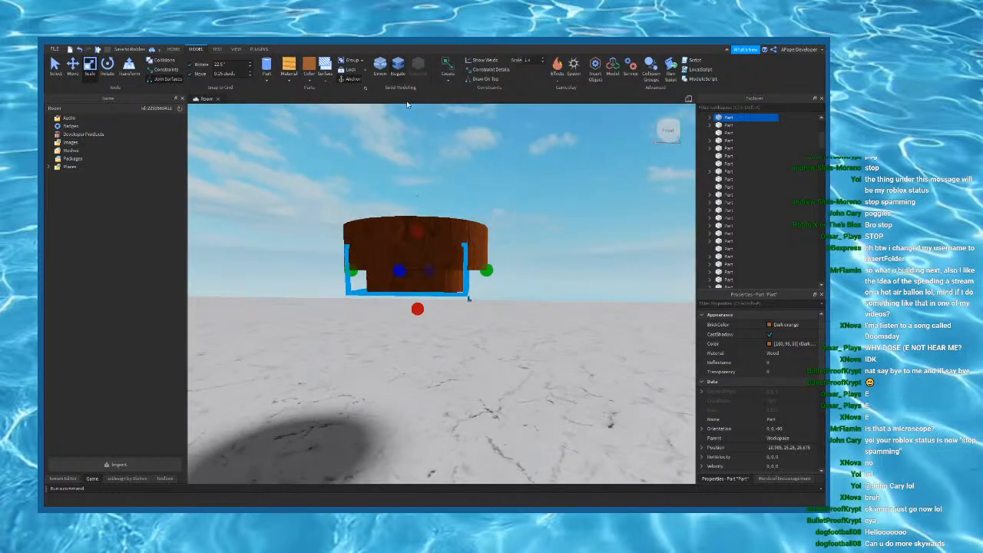
left_click(398, 69)
left_click(384, 75)
Step: Resize the remaining inner cylinder so it fits as a disc inside the hollow of the housing
left_click(453, 232)
right_click_drag(453, 232, 430, 307)
left_click_drag(409, 353, 405, 372)
left_click_drag(412, 307, 407, 326)
left_click_drag(392, 291, 397, 305, "ctrl")
left_click_drag(500, 341, 485, 342, "ctrl")
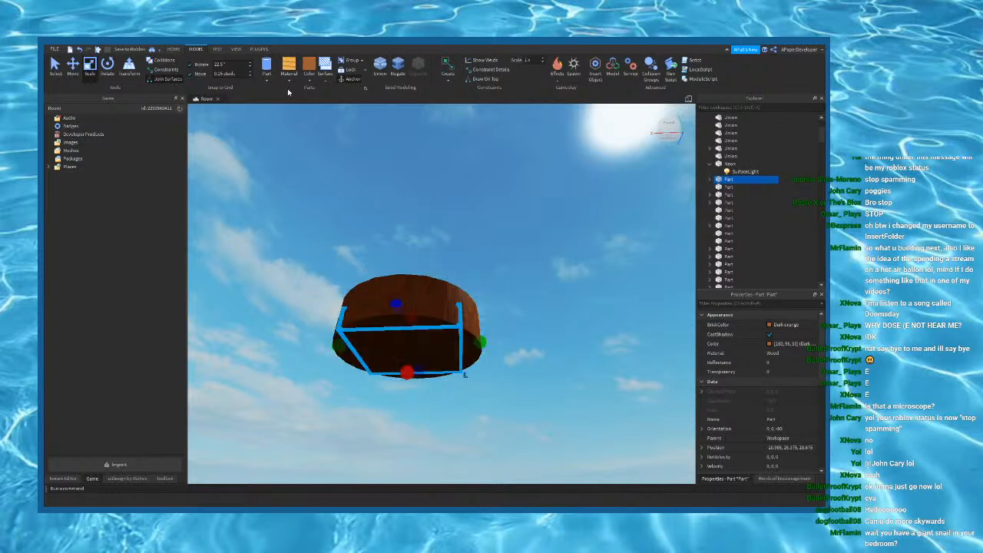
Step: Give the inner disc Neon material and Institutional white color, and add a SurfaceLight to it
left_click(302, 262)
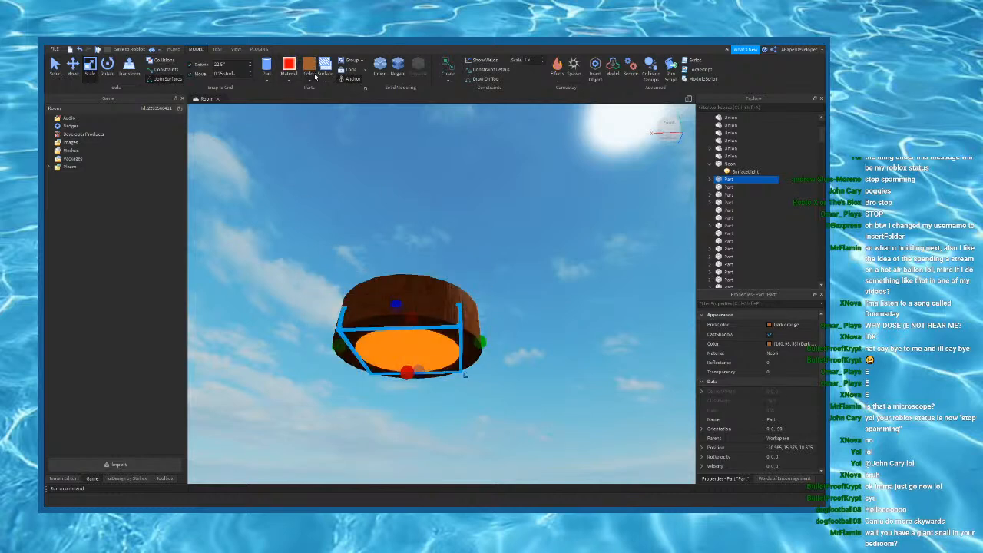
left_click(440, 225)
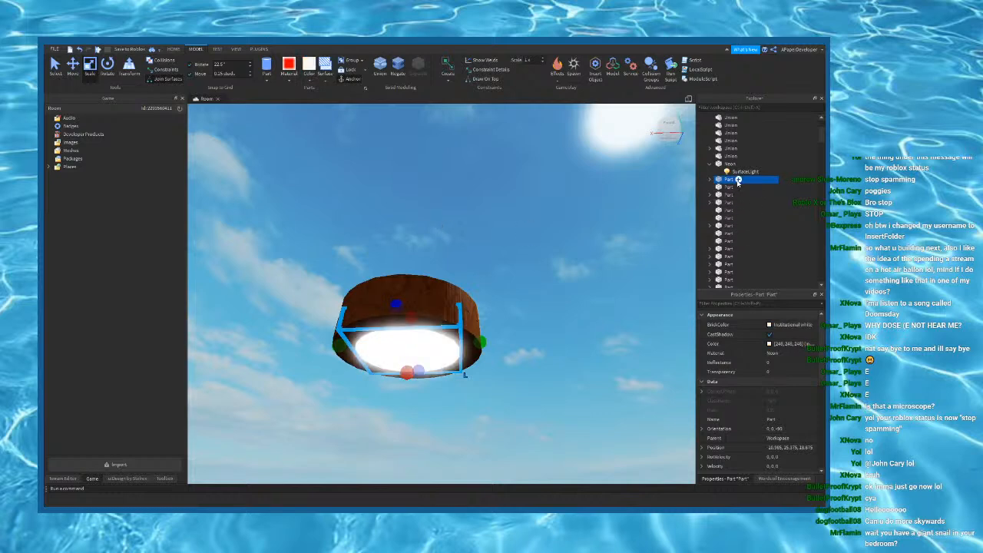
double_click(738, 181)
left_click(745, 195)
left_click(746, 189)
right_click_drag(645, 216, 646, 224)
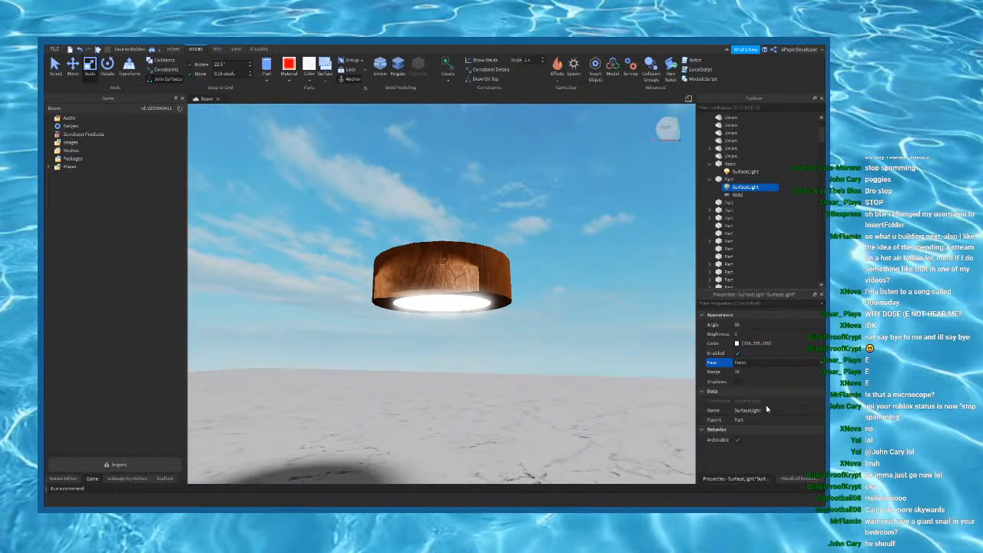
Step: Try the Bottom and Back faces for the disc's SurfaceLight and set its range to 32
left_click(749, 376)
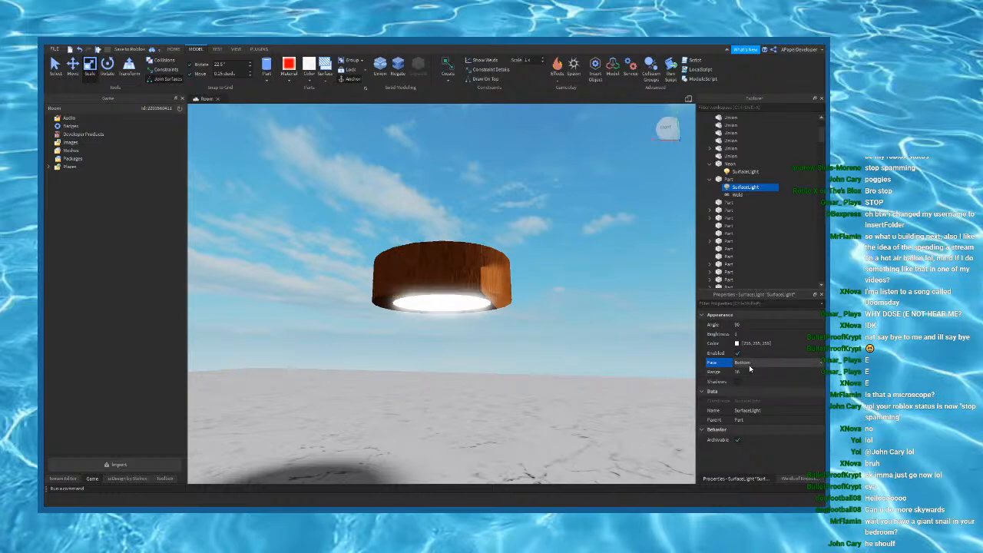
left_click(750, 368)
right_click_drag(594, 328, 592, 323)
left_click(770, 372)
type("32")
key("Return")
right_click_drag(575, 268, 575, 280)
Step: Raise the SurfaceLight's brightness to 555 to test its direction, and set its face to Right so it shines downward
left_click(736, 336)
type("555")
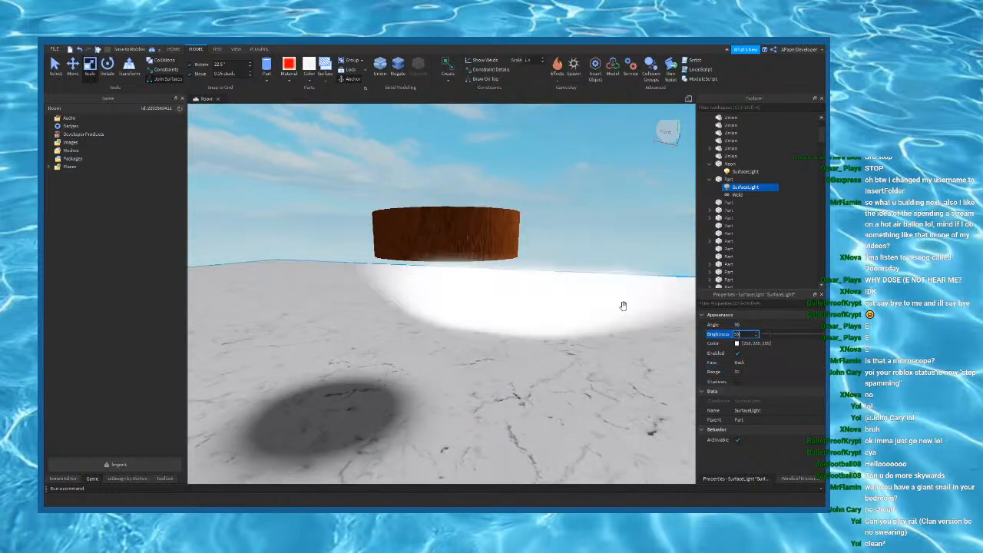
key("Return")
right_click_drag(627, 307, 627, 318)
left_click(752, 365)
left_click(753, 382)
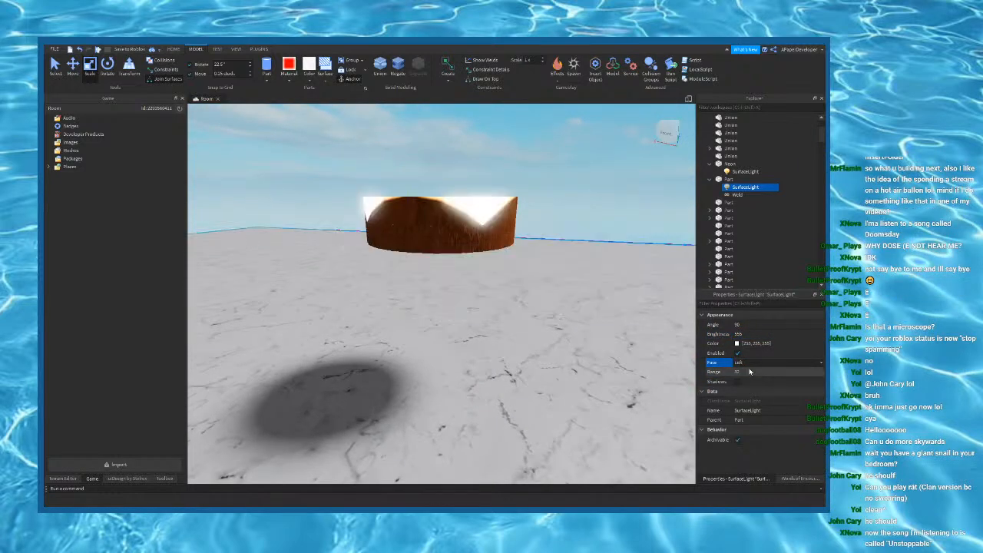
left_click(746, 399)
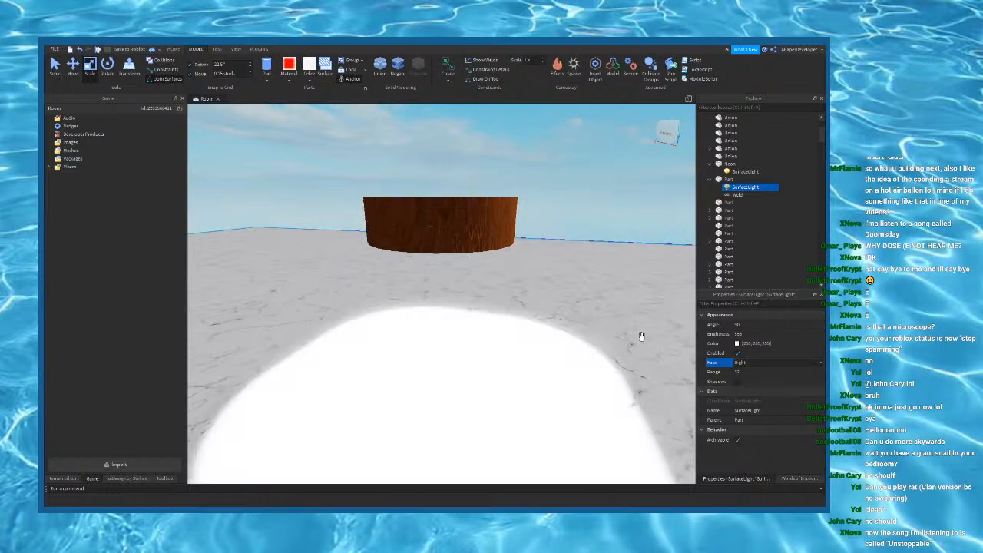
Step: Set the SurfaceLight's brightness to 1
left_click(741, 335)
type("1")
key("Return")
right_click_drag(602, 311, 601, 316)
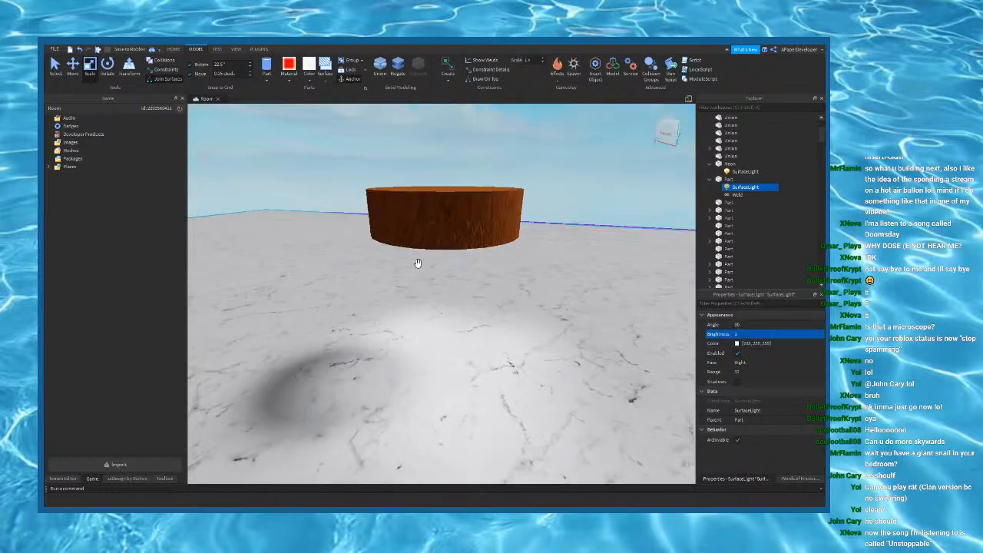
Step: Select all three parts of the wooden lamp and lower it through the roof to the room's ceiling
left_click(544, 184)
right_click_drag(543, 182, 548, 174)
left_click_drag(549, 174, 357, 270)
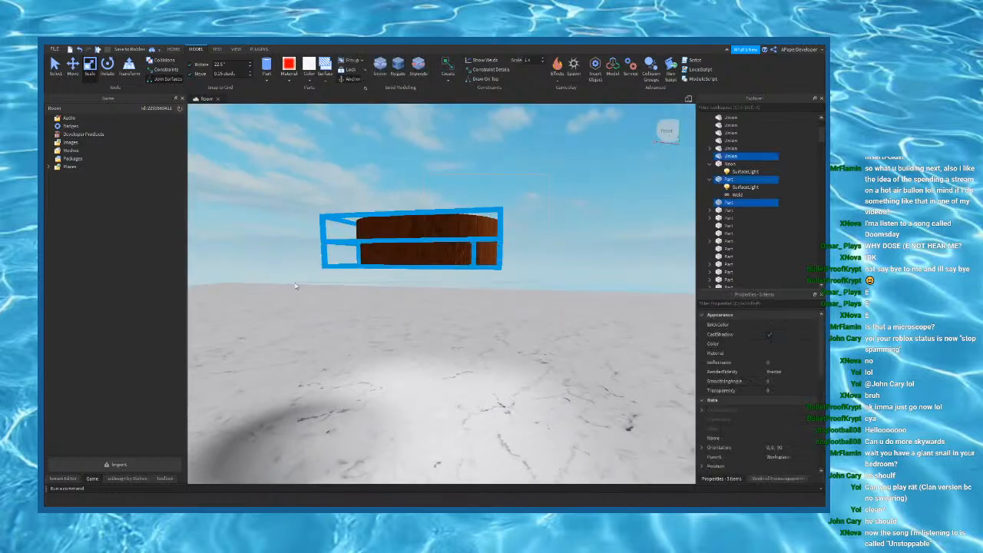
left_click(74, 70)
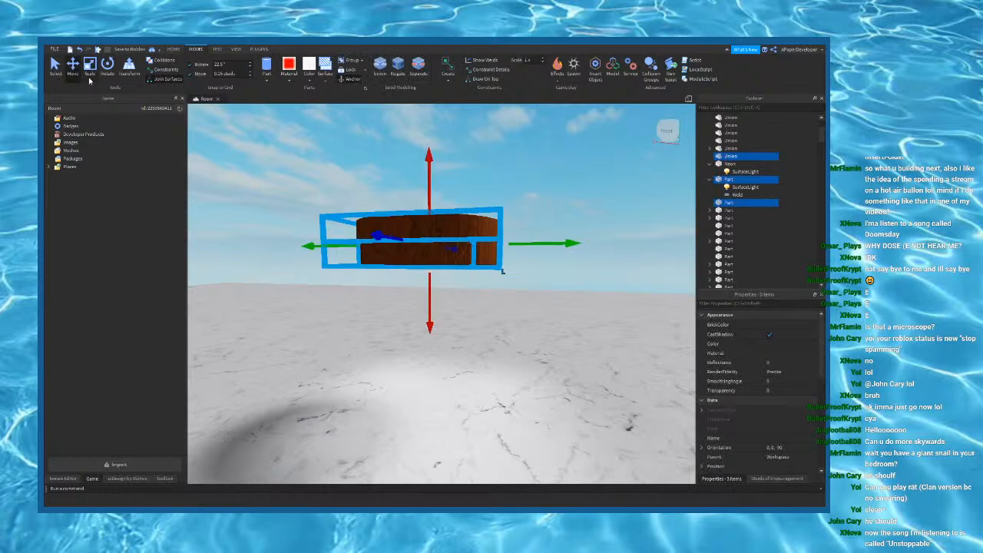
left_click_drag(435, 297, 434, 247)
key("ctrl+z")
left_click_drag(509, 188, 432, 274)
key("q")
key("q")
right_click_drag(458, 273, 458, 273)
key("s")
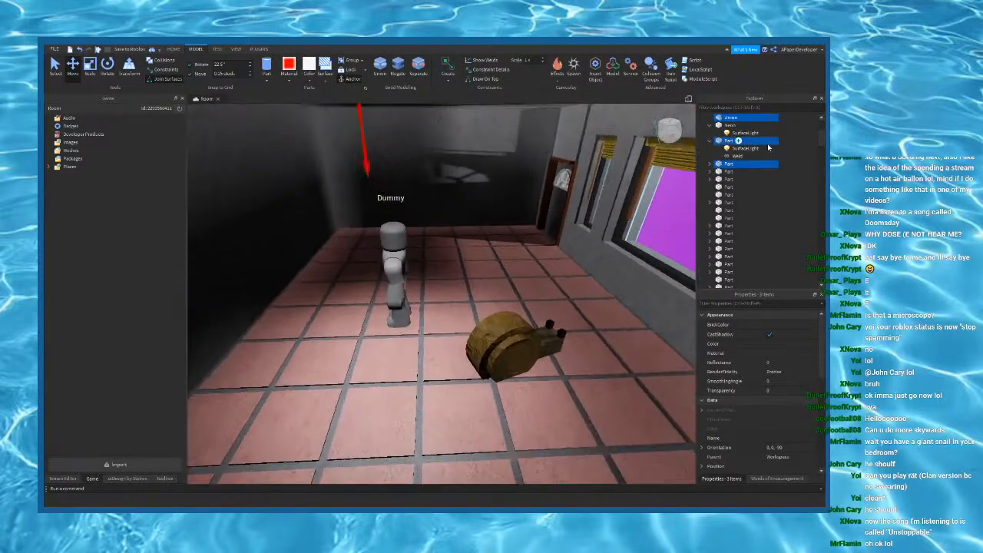
Step: Set the lamp's SurfaceLight range to 60 and enable its shadows
left_click(746, 149)
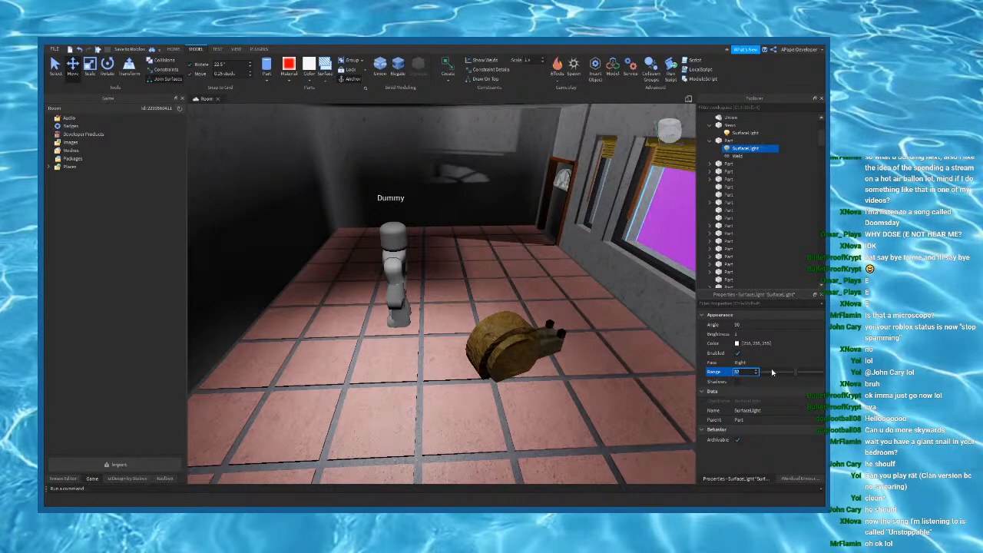
key("BackSpace")
type("60")
right_click_drag(486, 301, 485, 299)
left_click(737, 382)
right_click_drag(548, 311, 549, 310)
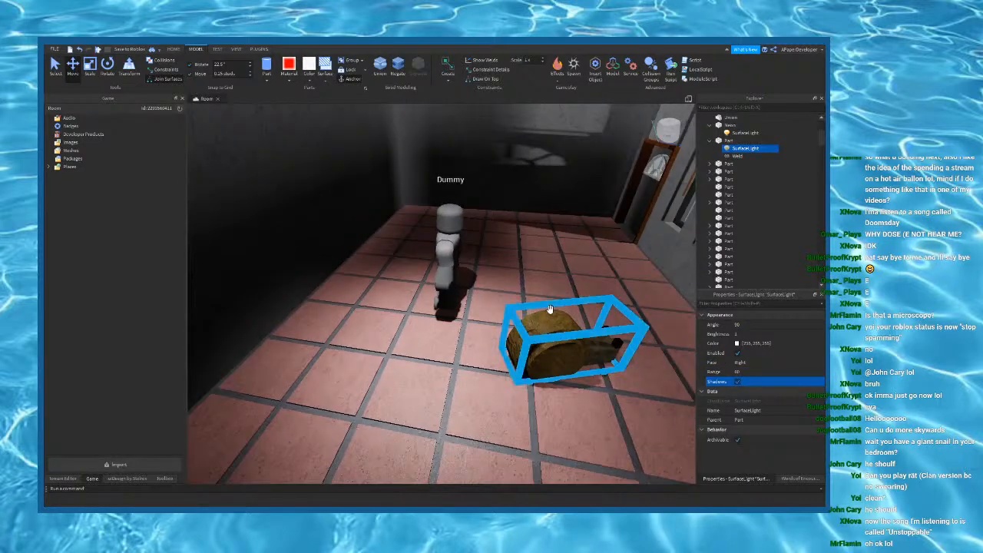
Step: Set the lamp's SurfaceLight brightness to 0.5
left_click(741, 335)
type("0.5")
right_click_drag(558, 307, 559, 307)
scroll(520, 239, "up", 3)
right_click_drag(466, 180, 465, 180)
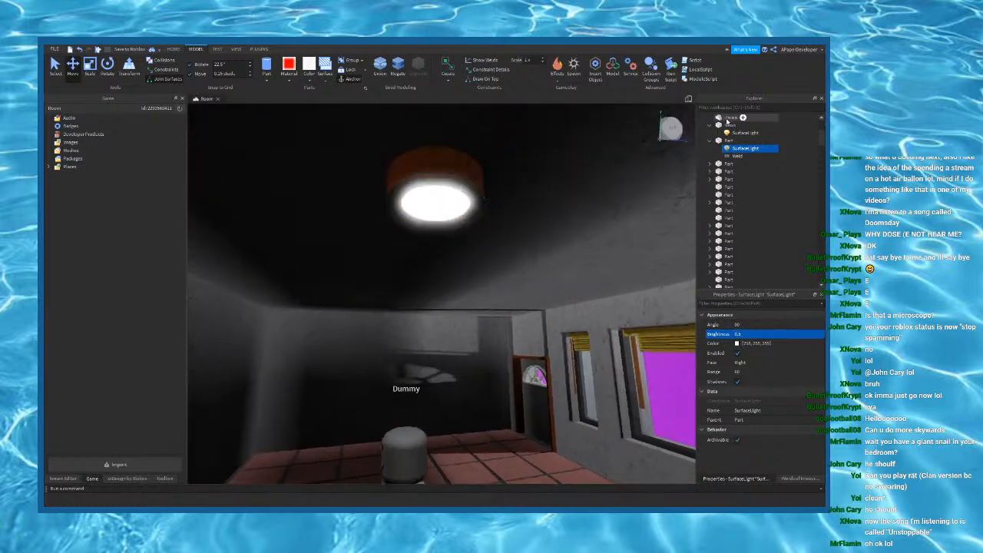
Step: Select the lamp's housing and inner parts together and shift the lamp along the ceiling
right_click_drag(507, 233, 508, 234)
left_click(454, 220)
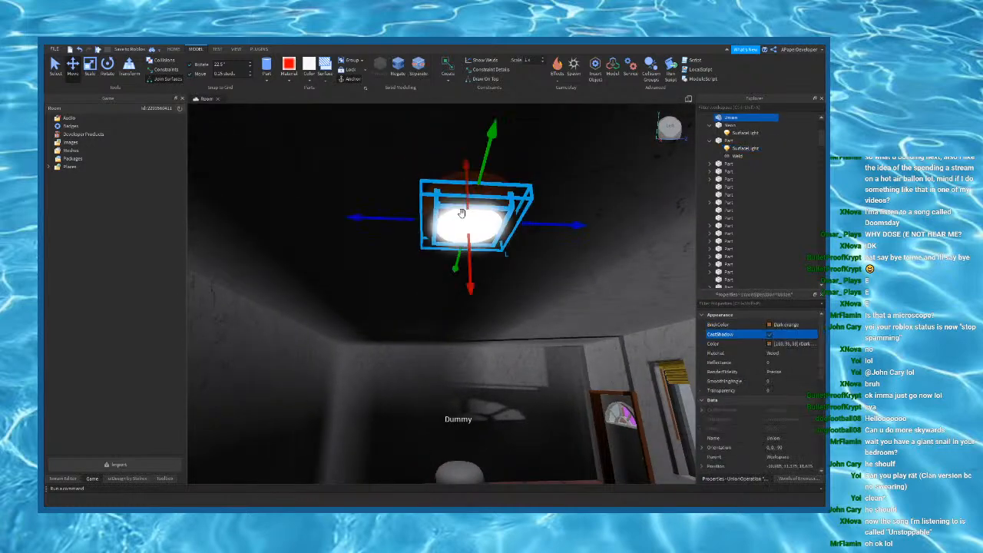
left_click(453, 181, "ctrl")
right_click_drag(453, 181, 453, 181)
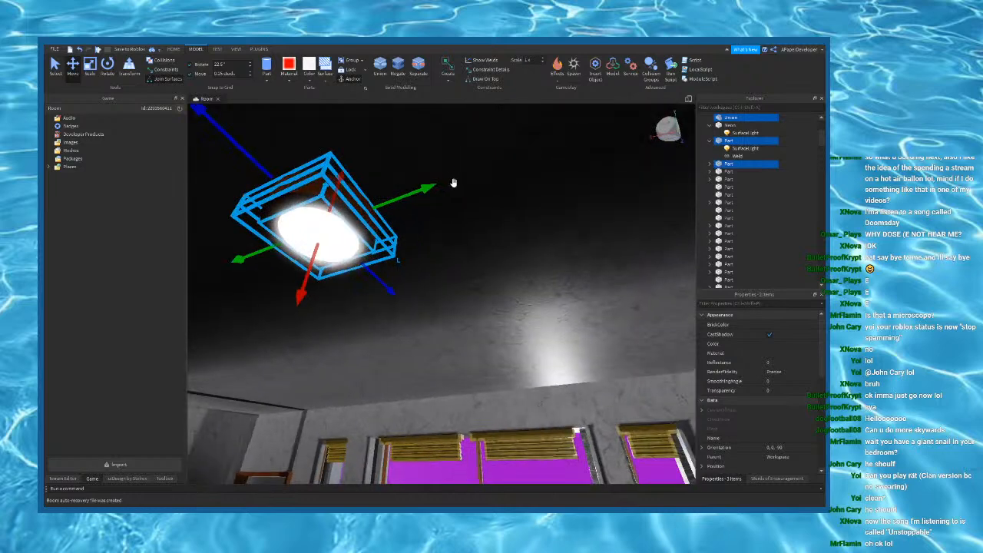
left_click_drag(394, 196, 332, 220)
right_click_drag(465, 318, 462, 318)
scroll(462, 318, "down", 4)
scroll(462, 318, "up", 2)
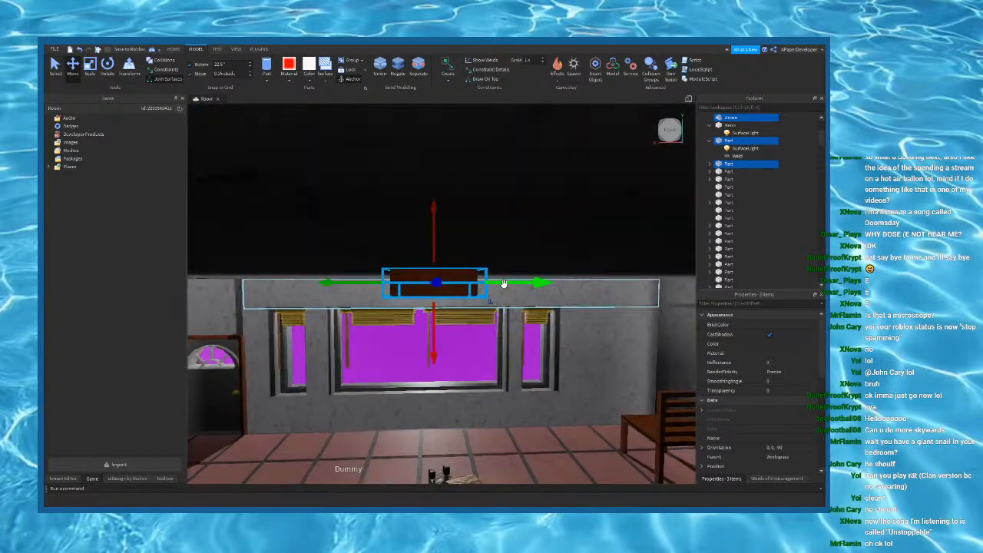
Step: Duplicate the lamp and move the copy along the ceiling toward the wall by the chair
key("a")
left_click_drag(496, 285, 624, 285)
key("ctrl+d")
key("d")
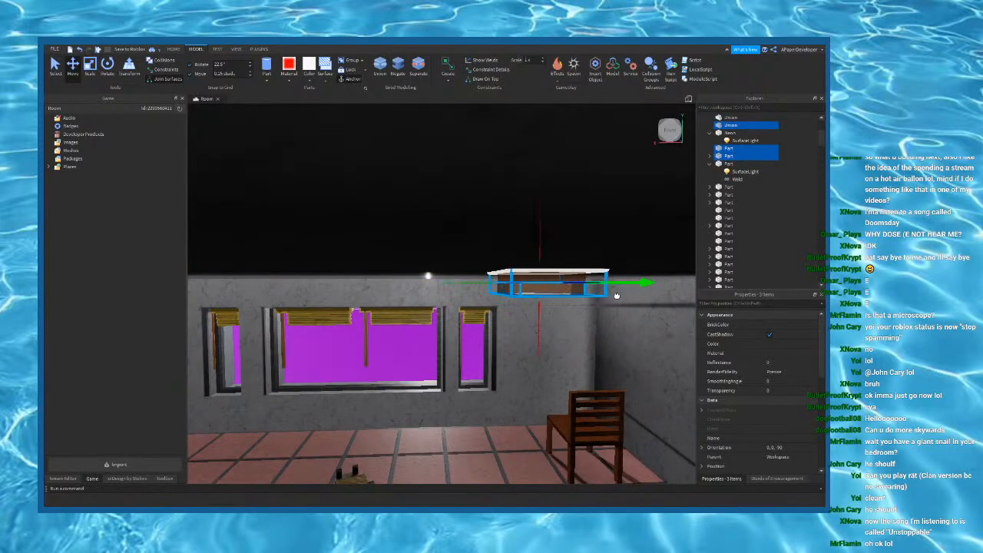
Step: Duplicate the lamp again and place this copy between the other two ceiling lamps
right_click_drag(595, 306, 596, 306)
key("ctrl+d")
left_click_drag(349, 189, 527, 197)
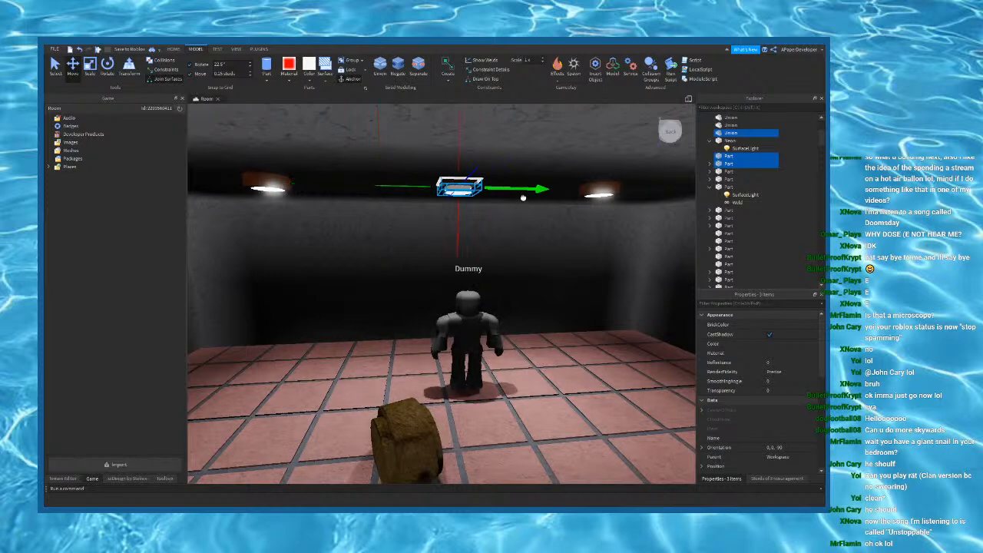
right_click_drag(517, 198, 481, 222)
key("d")
Step: Select all parts of the original lamp and shift it sideways along the ceiling
left_click(462, 245)
left_click(453, 252, "ctrl")
left_click(463, 253, "ctrl")
left_click_drag(506, 254, 549, 261)
key("s")
right_click_drag(548, 261, 547, 261)
key("w")
Step: Delete the original lamp and the middle copy, keeping only the lamp at the far end of the row
key("Delete")
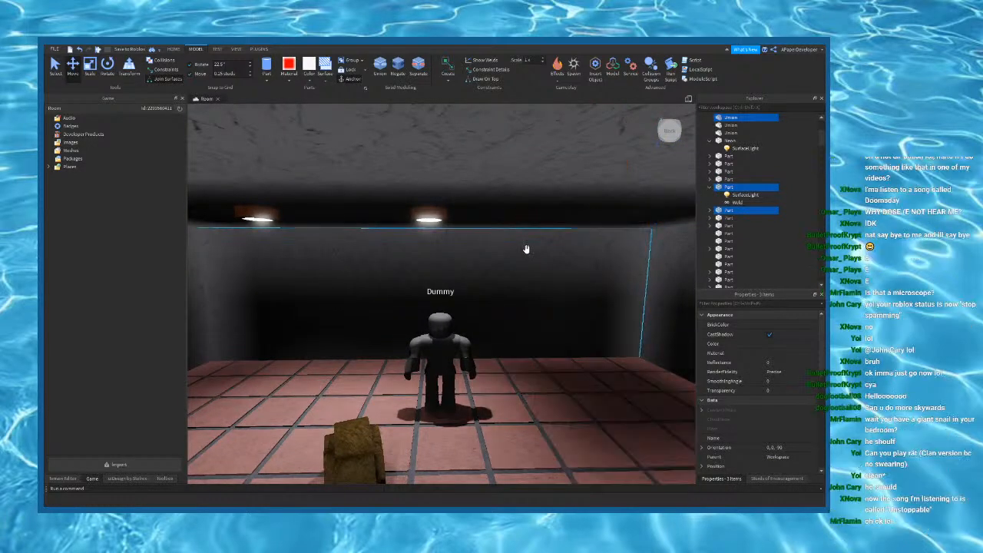
left_click(433, 220)
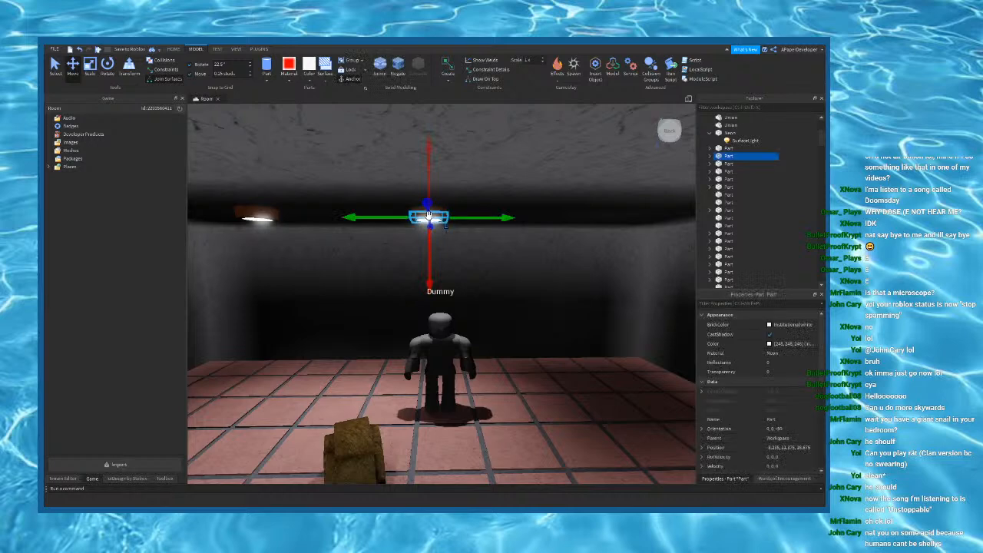
left_click(431, 216, "ctrl")
key("Delete")
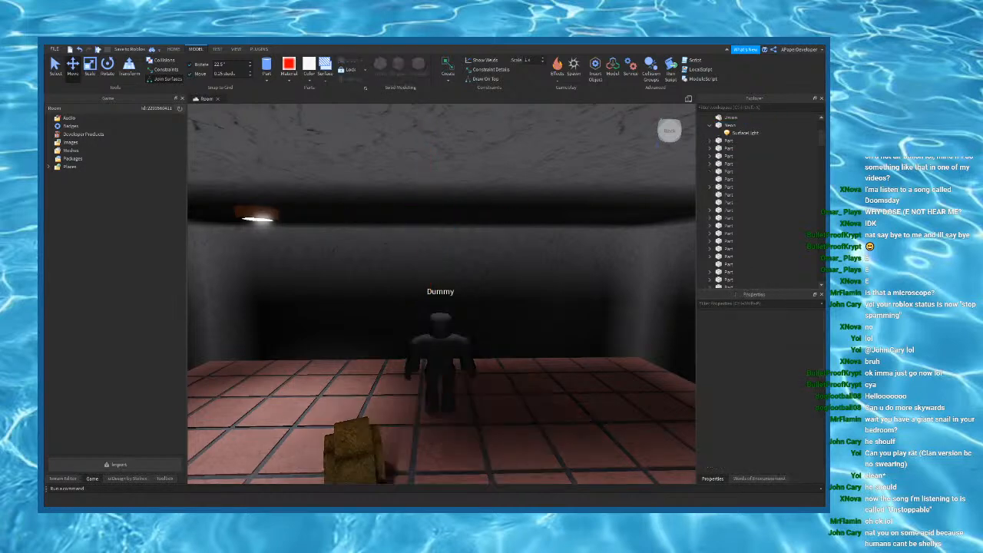
Step: Set the move increment to 10 studs
type("15")
right_click_drag(296, 202, 260, 92)
key("w")
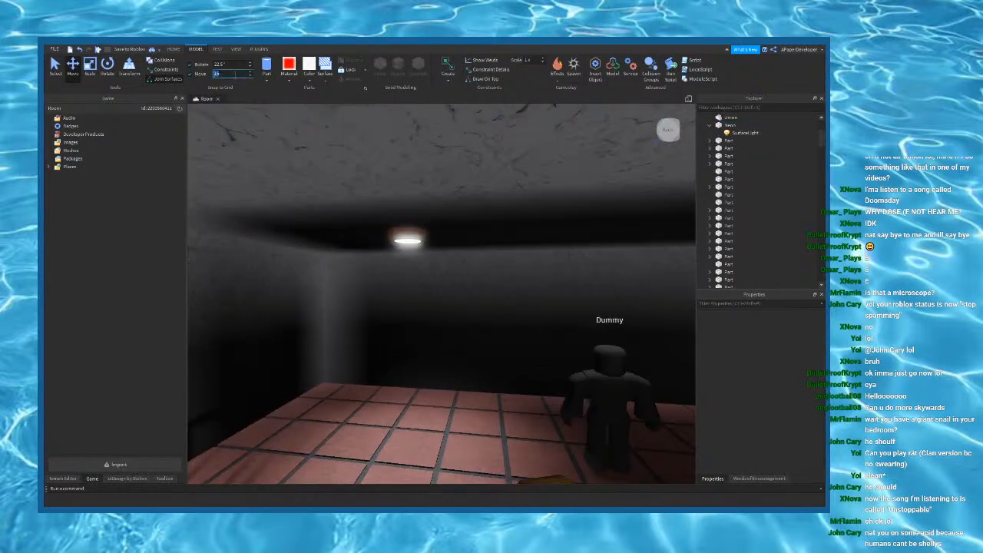
right_click_drag(405, 242, 390, 258)
key("w")
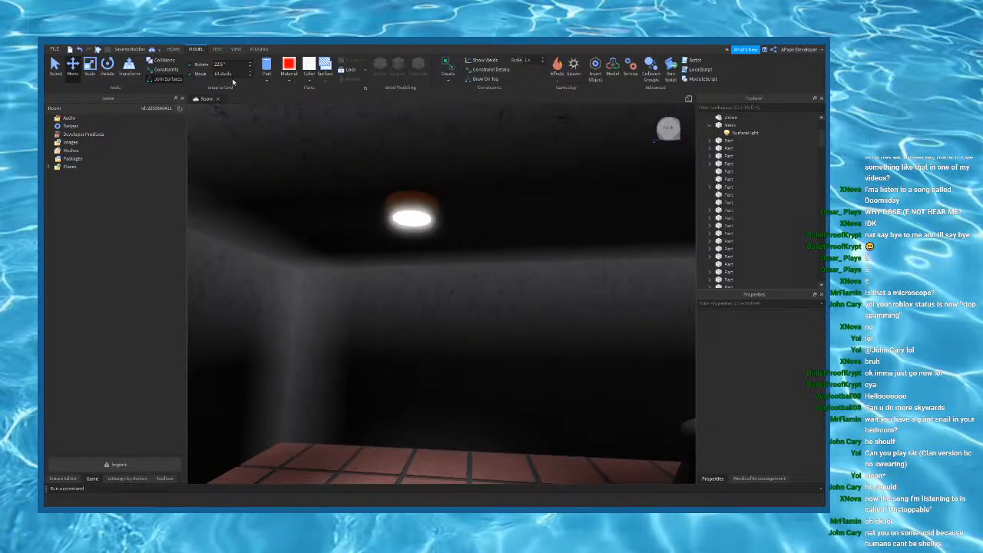
Step: Duplicate the remaining lamp twice, moving each copy one increment farther to form a row of three ceiling lamps
left_click(401, 262)
left_click(412, 220)
left_click(419, 206, "ctrl")
key("ctrl+d")
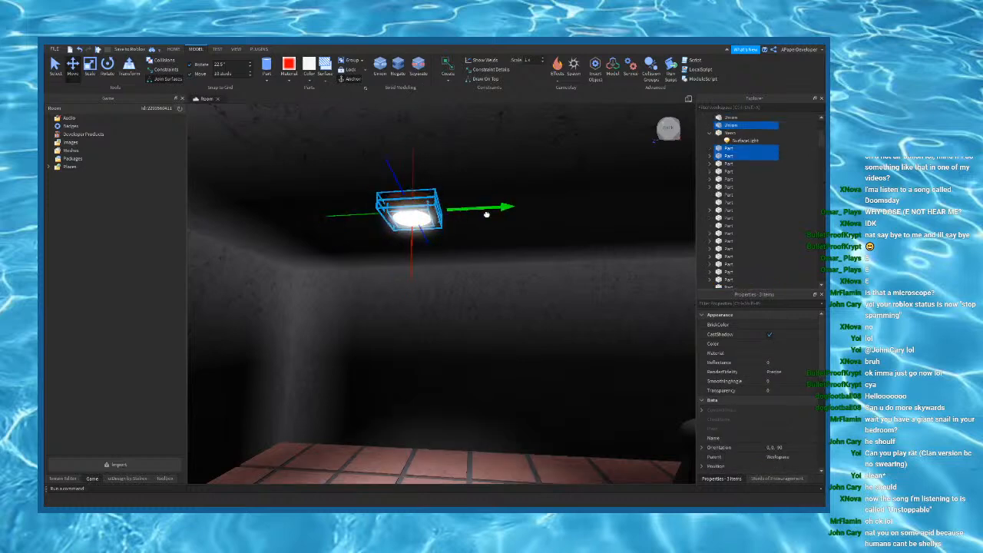
left_click_drag(463, 211, 666, 228)
key("s")
right_click_drag(667, 228, 634, 229)
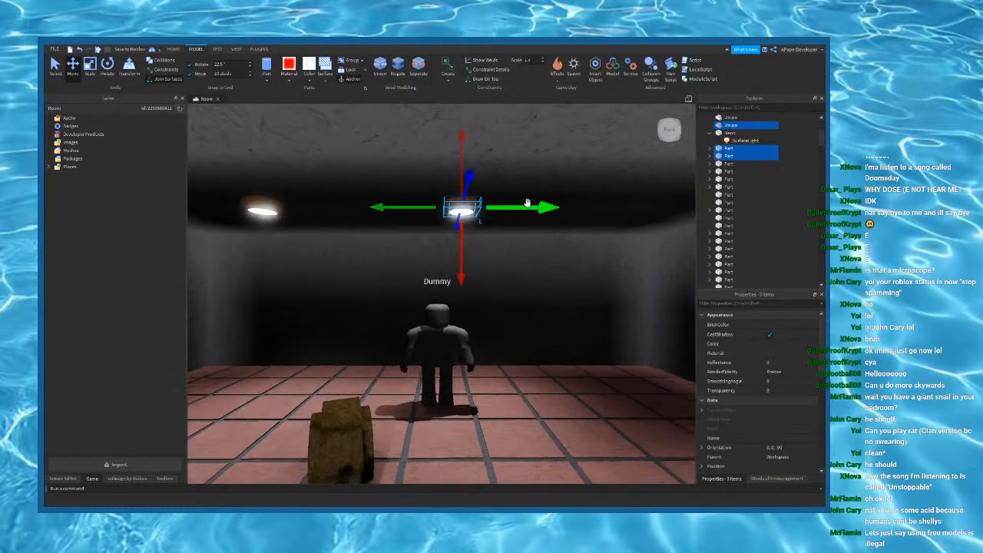
key("ctrl+d")
left_click_drag(537, 206, 610, 221)
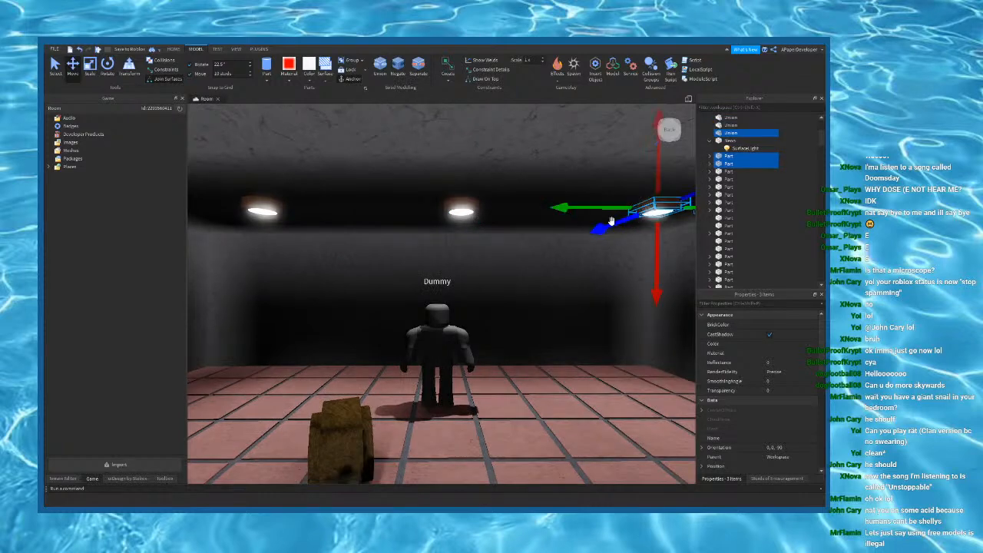
Step: Select all parts of the three lamps, set the move increment to 1 stud and shift the row along the ceiling
left_click(464, 212, "ctrl")
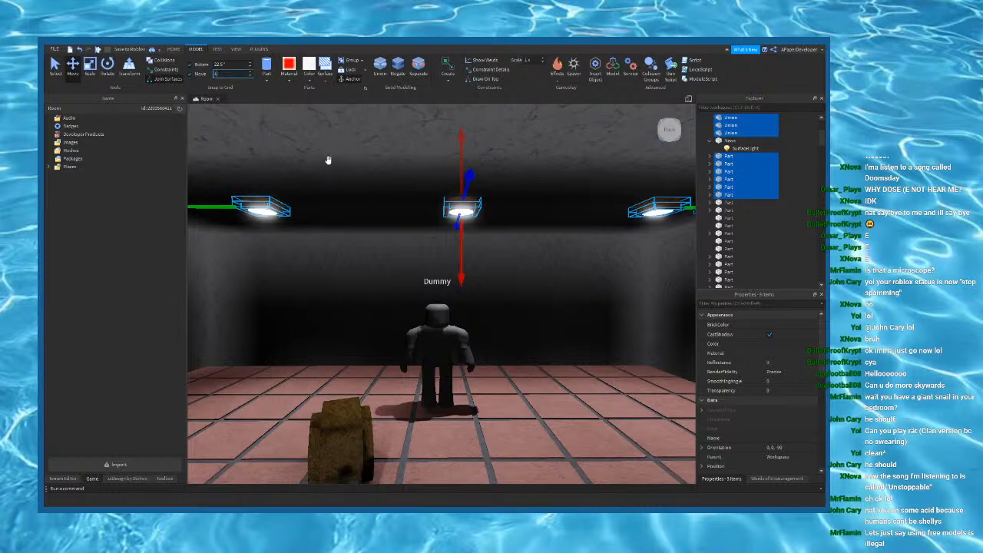
right_click_drag(354, 183, 424, 270)
key("a")
left_click_drag(288, 223, 232, 235)
key("d")
key("s")
right_click_drag(369, 259, 368, 258)
key("w")
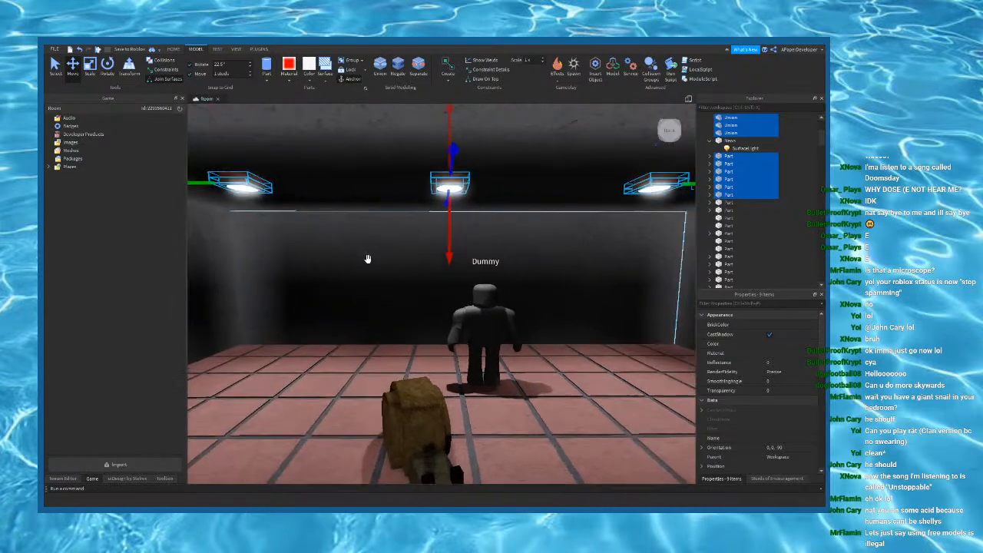
Step: Delete the Dummy character from the room
left_click(493, 336)
right_click_drag(494, 336, 493, 345)
key("Delete")
Step: Select all parts of the three ceiling lamps again and shift the row slightly sideways across the ceiling
key("s")
key("w")
key("d")
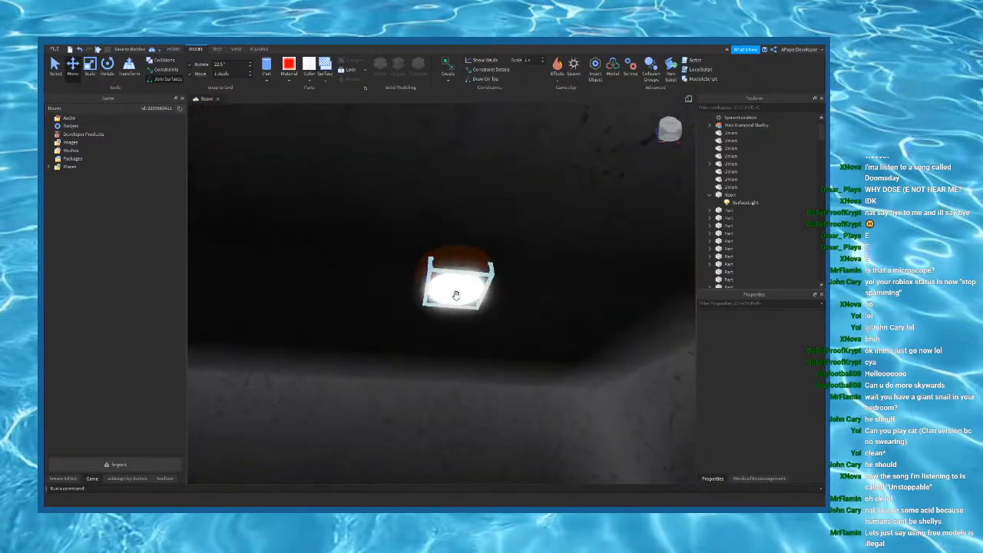
left_click(446, 296)
left_click(439, 253, "ctrl")
left_click(438, 251, "ctrl")
right_click_drag(422, 254, 422, 254)
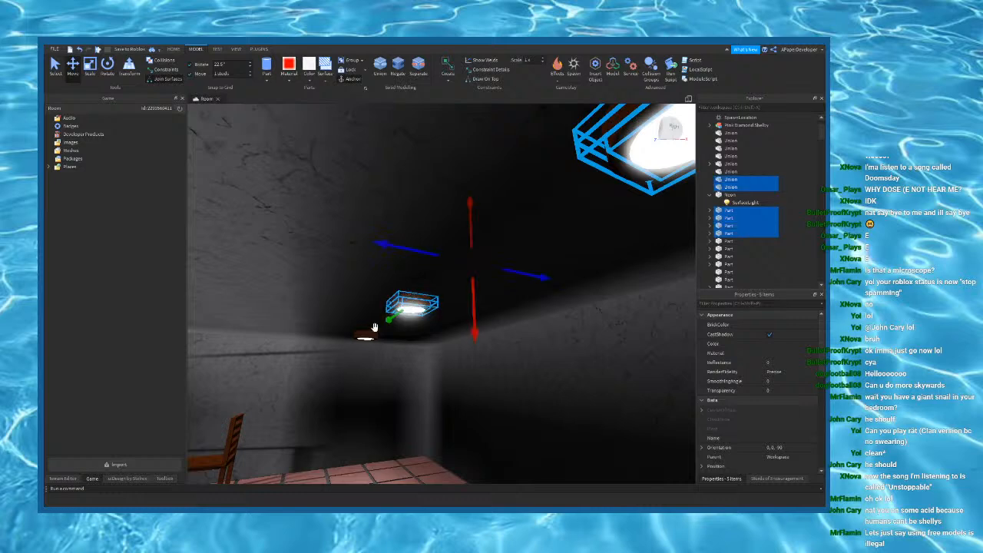
left_click_drag(461, 313, 444, 311)
right_click_drag(444, 311, 459, 307)
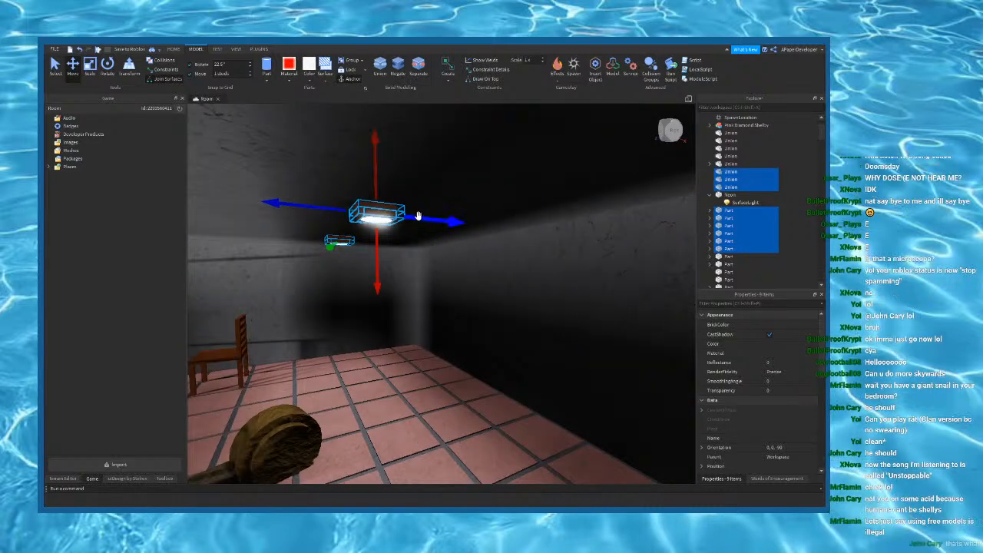
right_click_drag(436, 256, 437, 257)
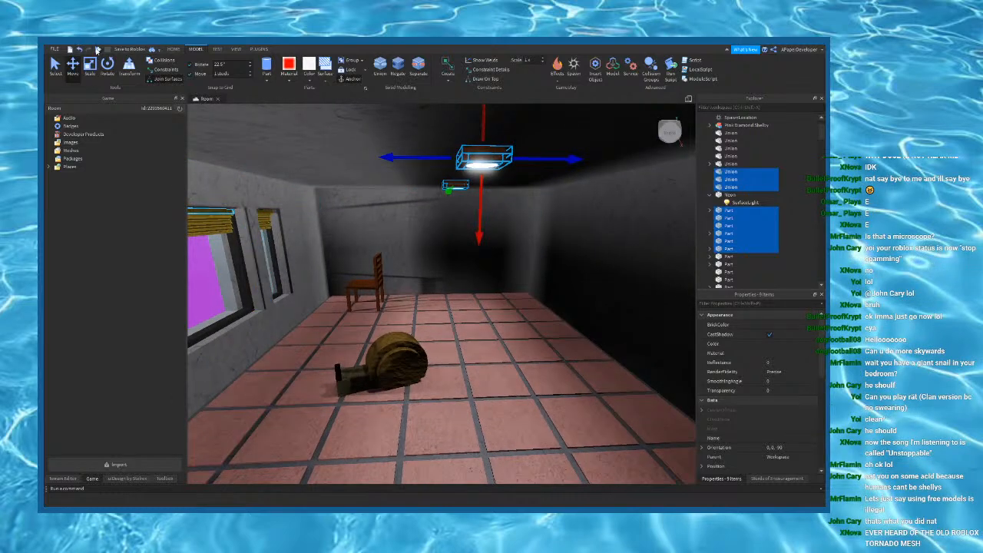
Step: Move the Pink Diamond Shelby snail model across the floor toward the windowed wall
left_click(371, 372)
right_click_drag(371, 373, 407, 338)
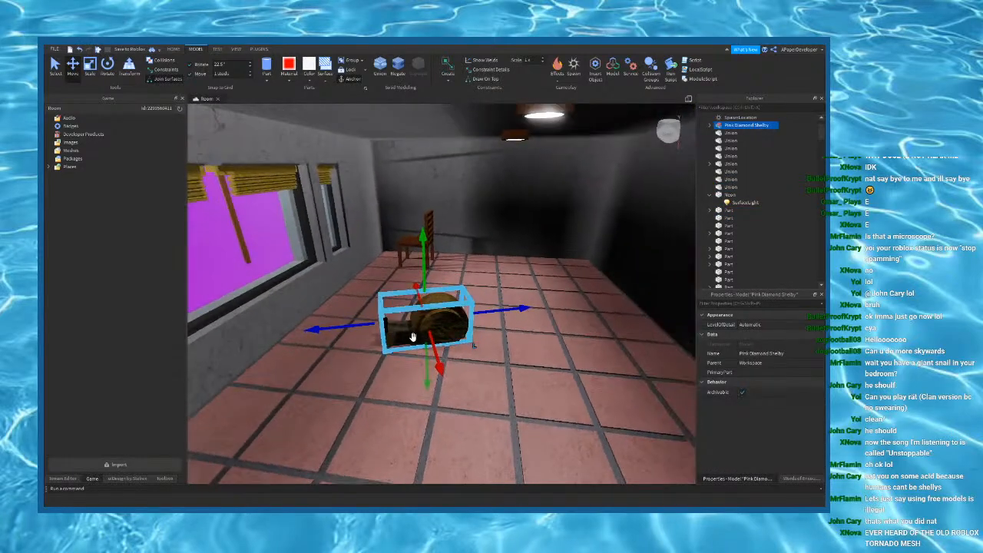
left_click_drag(484, 308, 476, 343)
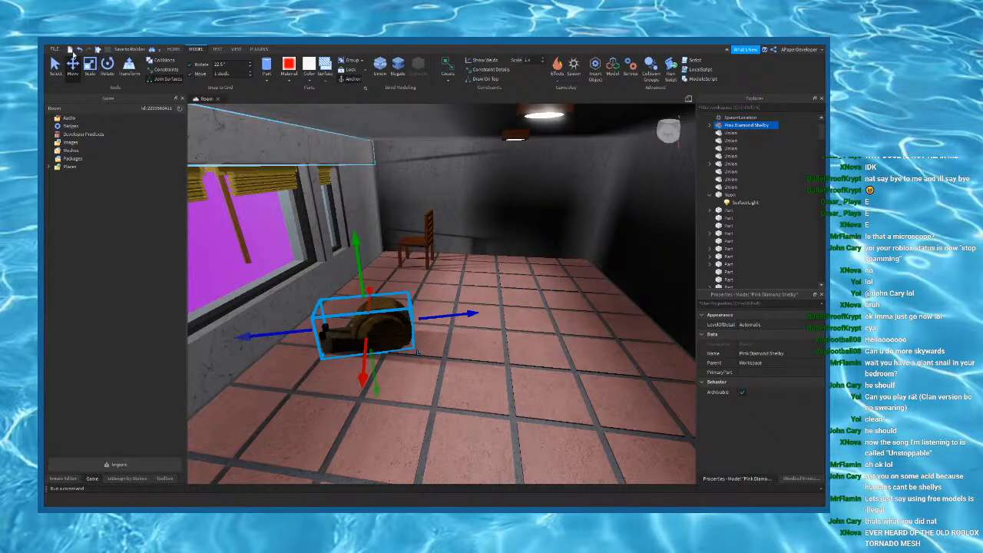
right_click_drag(418, 351, 527, 249)
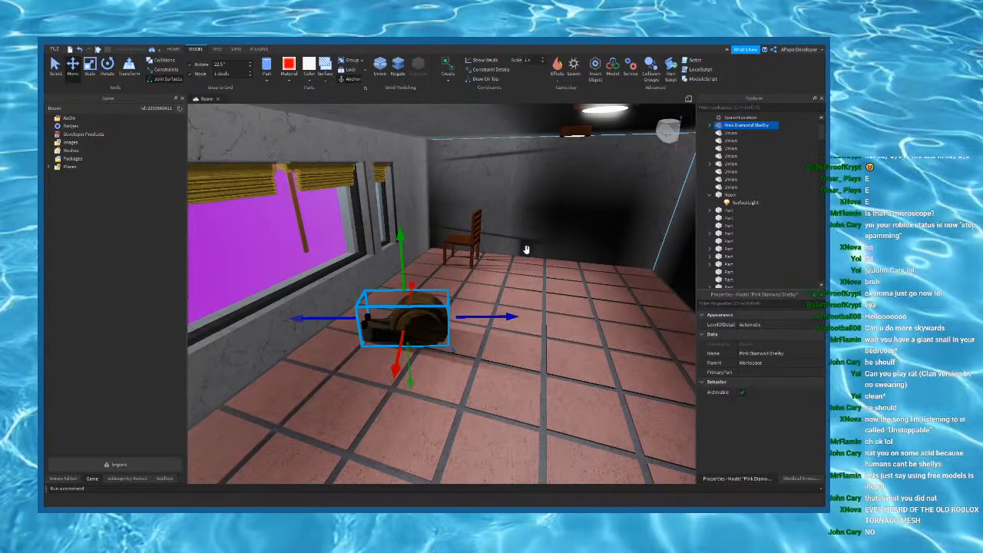
right_click_drag(386, 239, 382, 238)
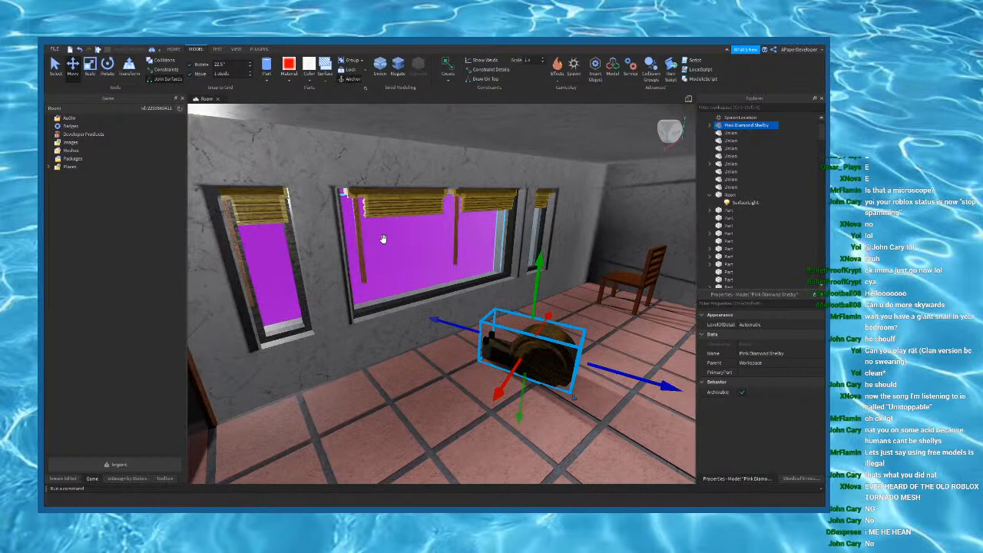